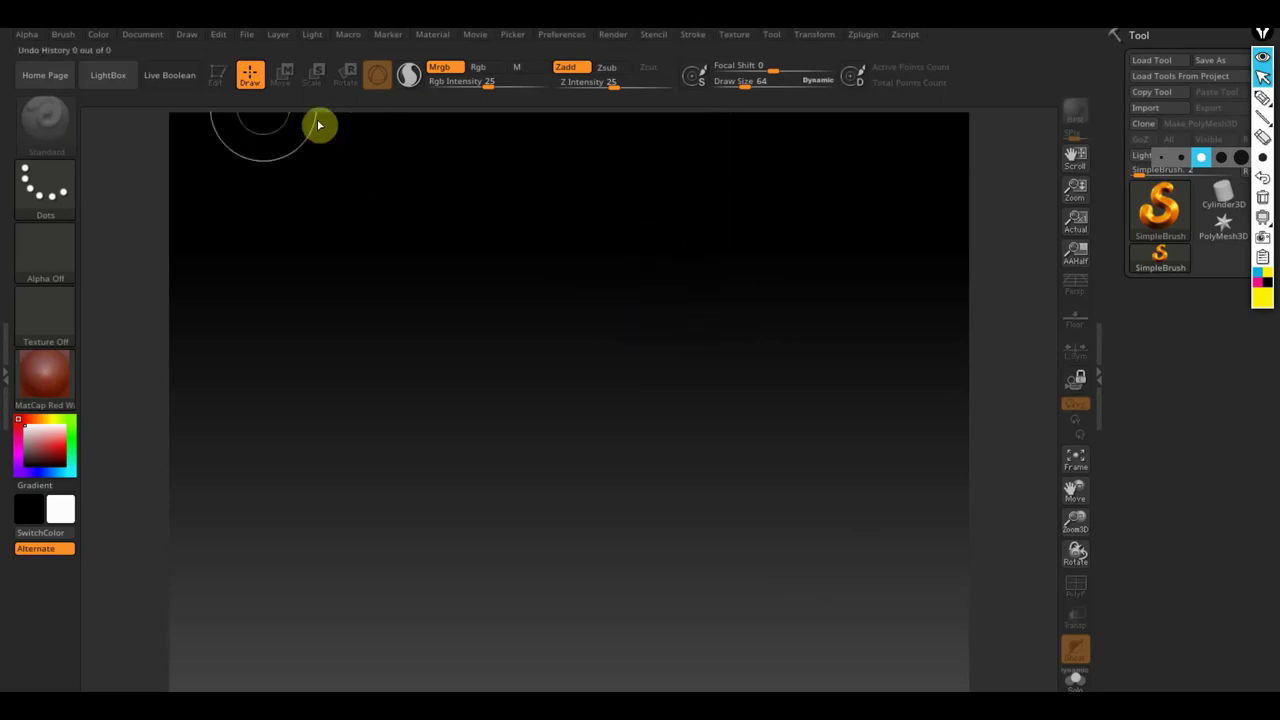
# Open LightBox on the Project tab to show project folders and demo files such as DemoHead.ZPR.
pyautogui.click(108, 75)
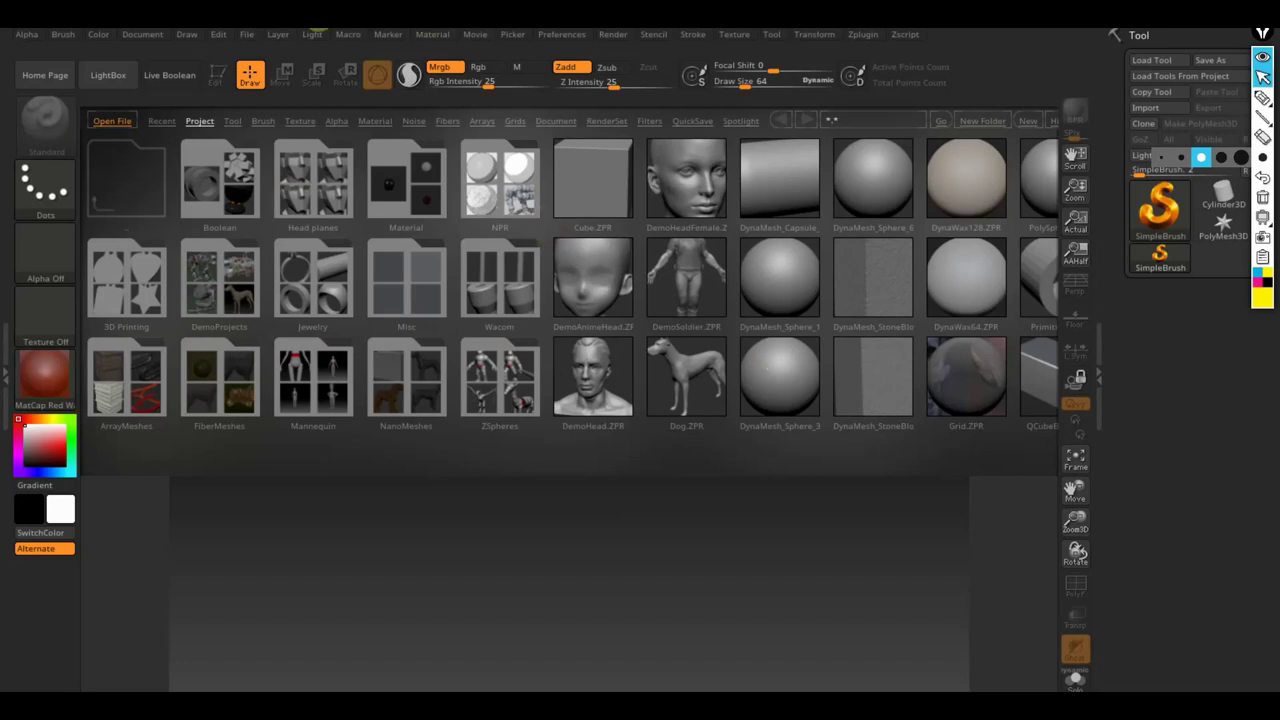
# Close LightBox and make Sphere3D (8,320 points) the current tool from the 3D Meshes list.
pyautogui.click(103, 77)
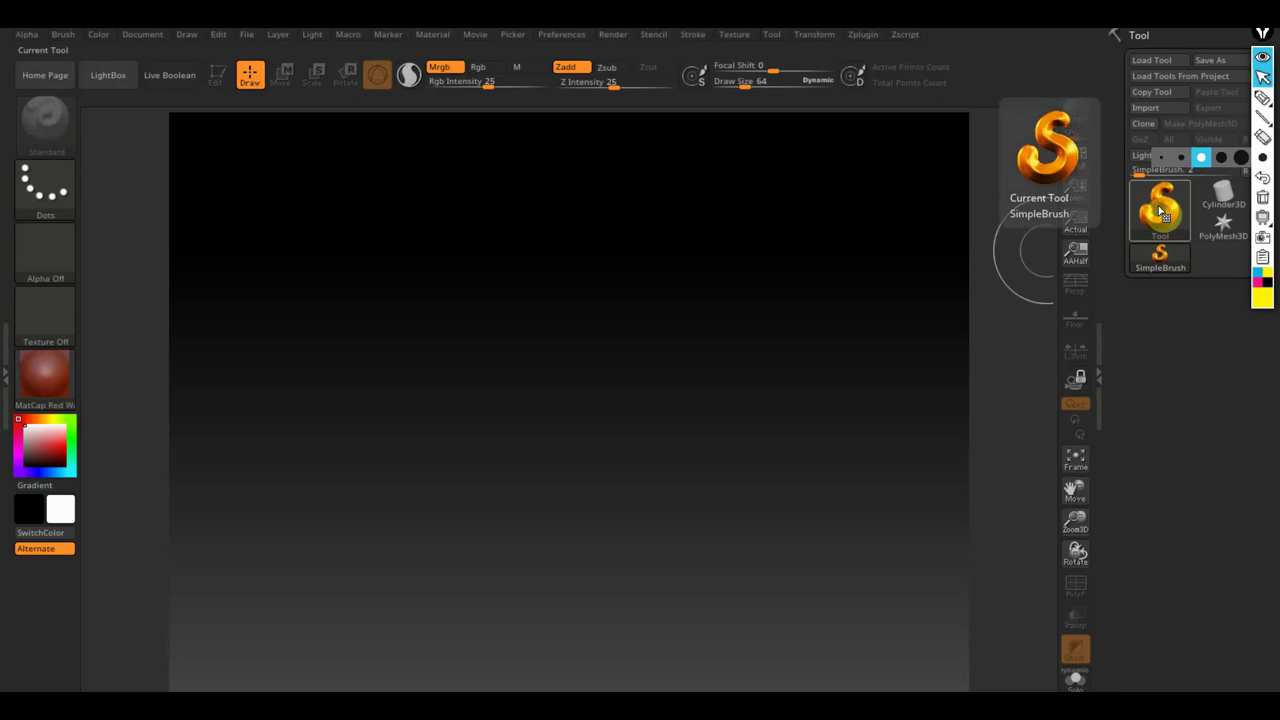
pyautogui.click(1160, 210)
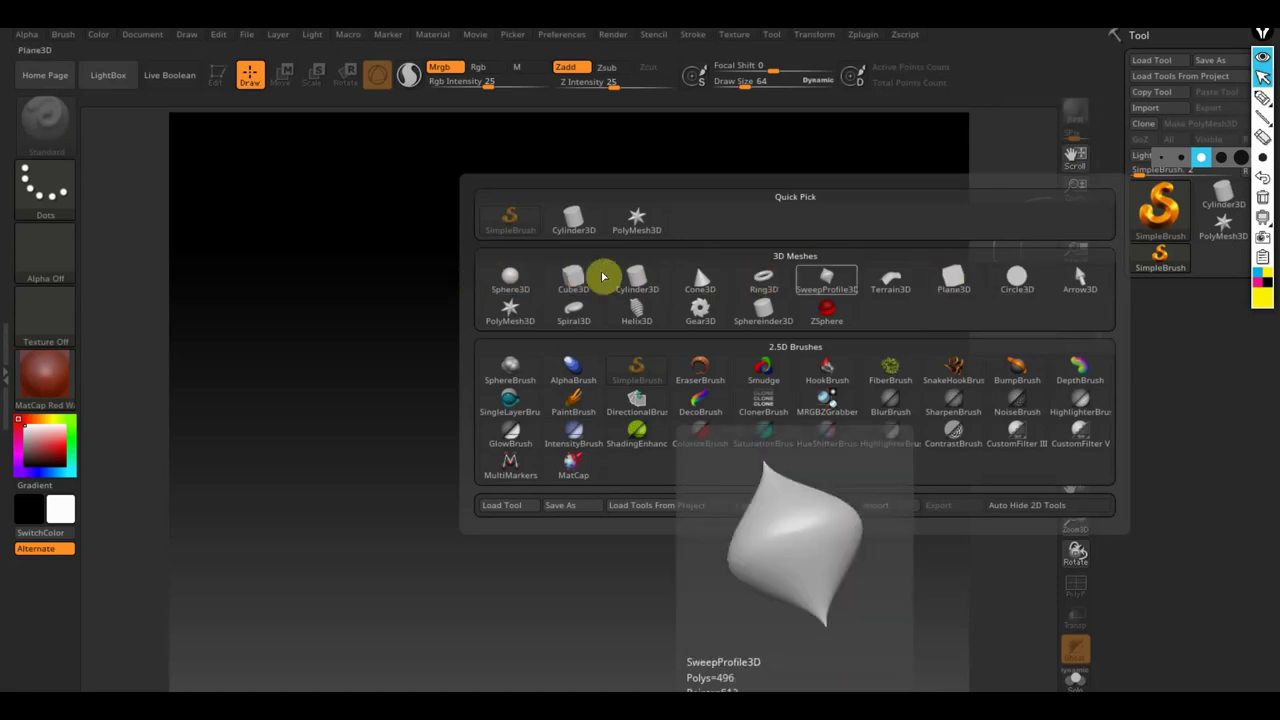
pyautogui.click(640, 277)
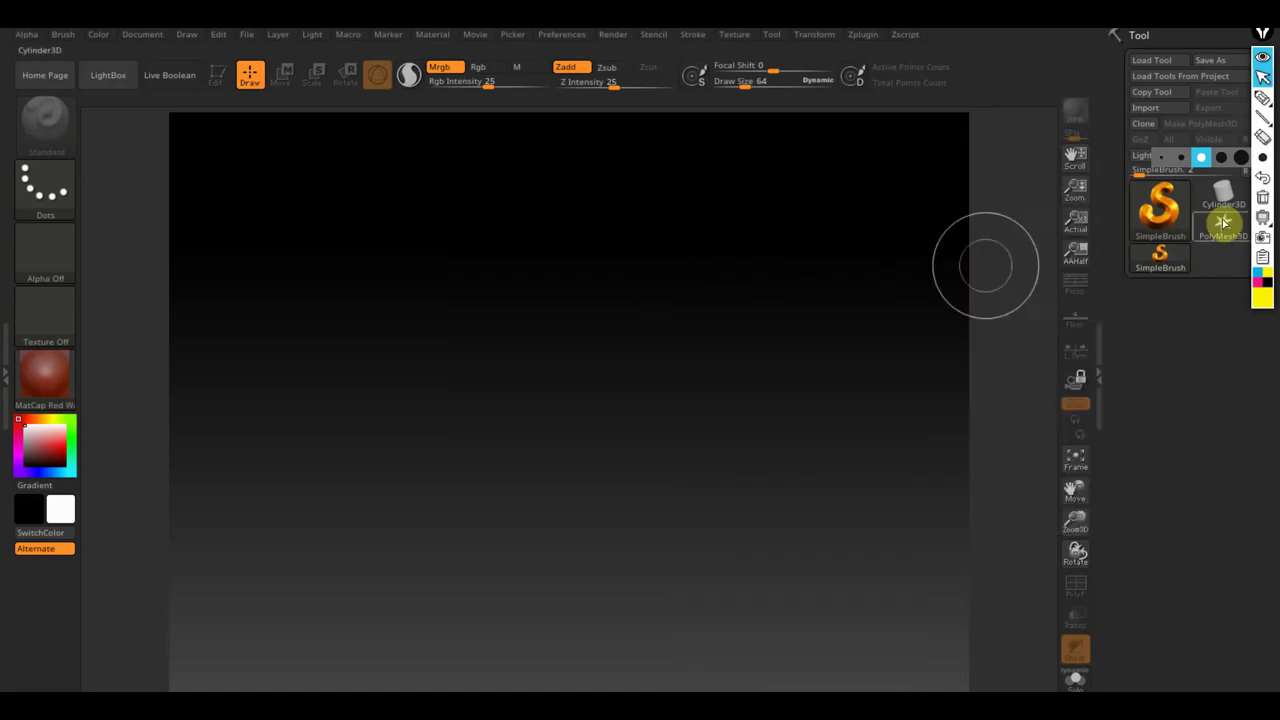
pyautogui.click(1223, 222)
# Draw a Sphere3D on the canvas, enter Edit mode, and convert it to PM3D_Sphere3D_1.
pyautogui.click(523, 283)
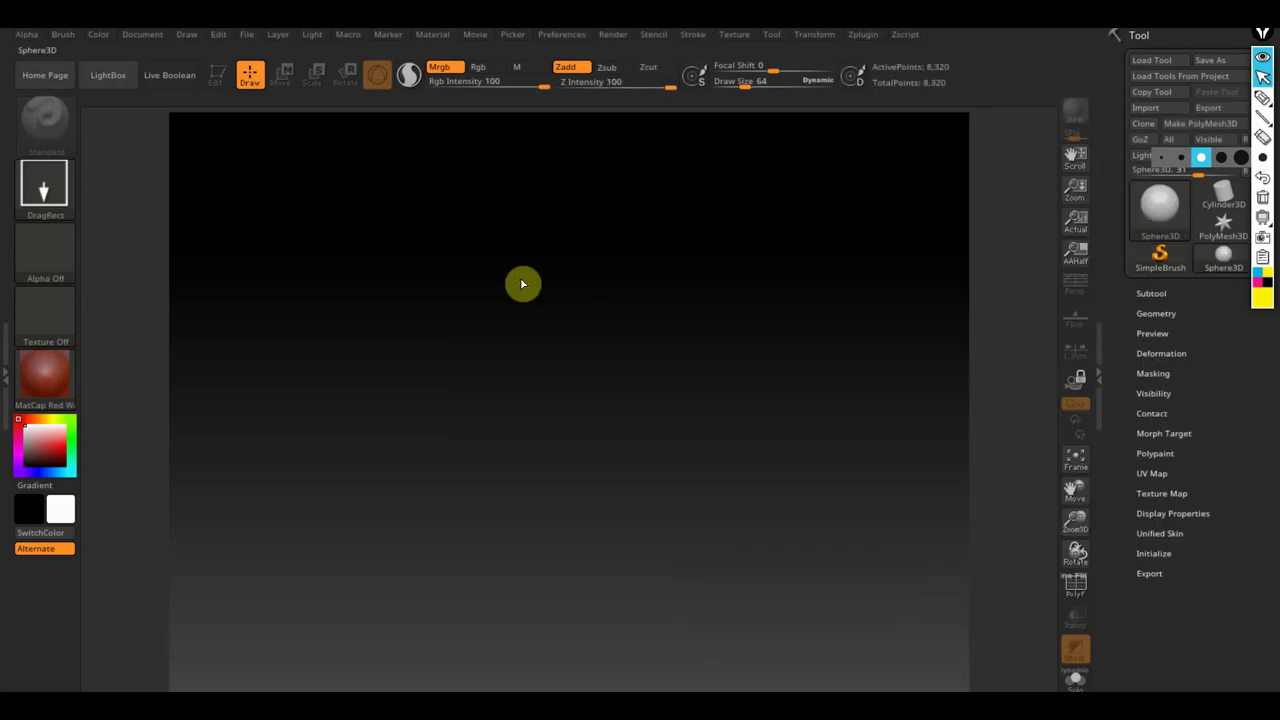
pyautogui.moveTo(572, 338); pyautogui.dragTo(580, 506)
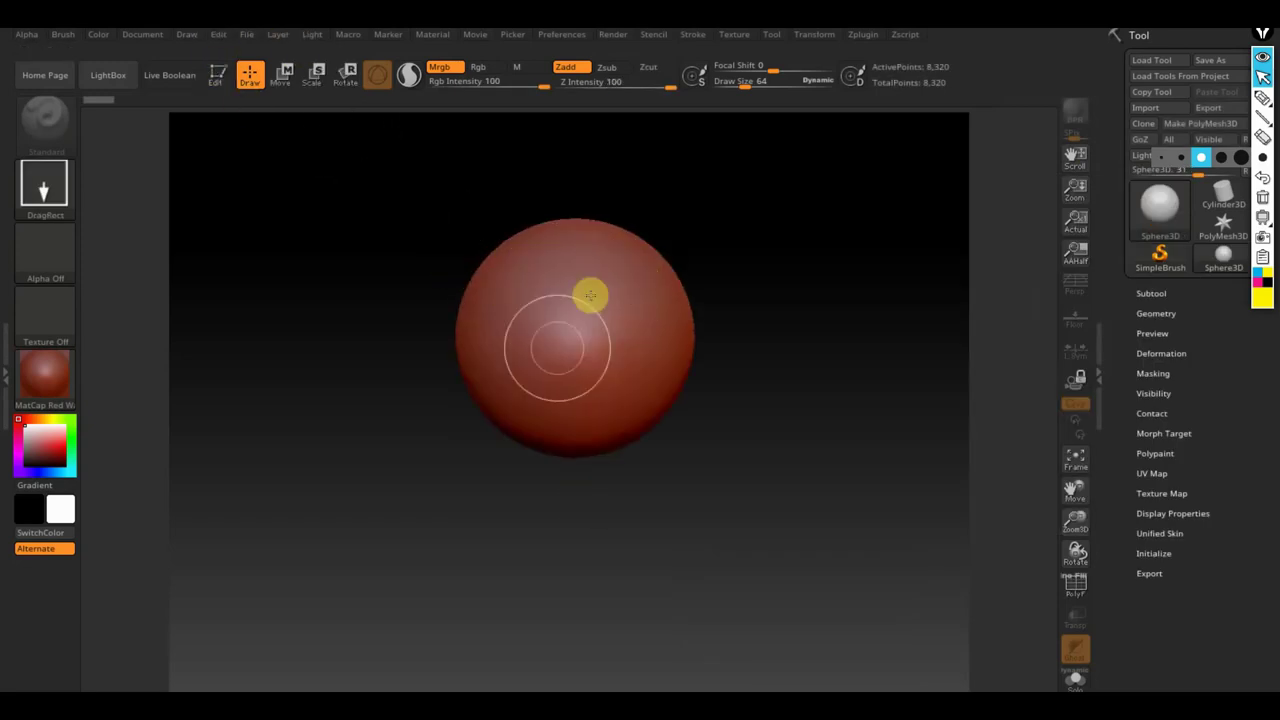
pyautogui.click(216, 78)
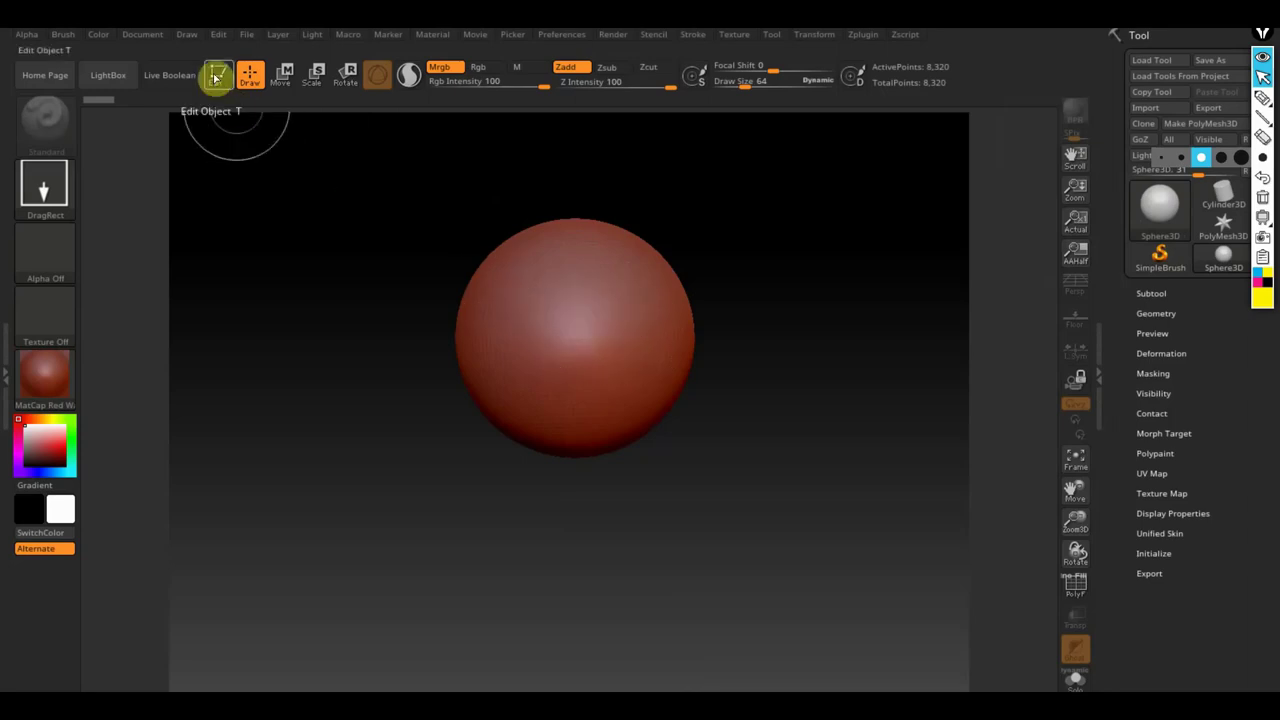
pyautogui.click(216, 78)
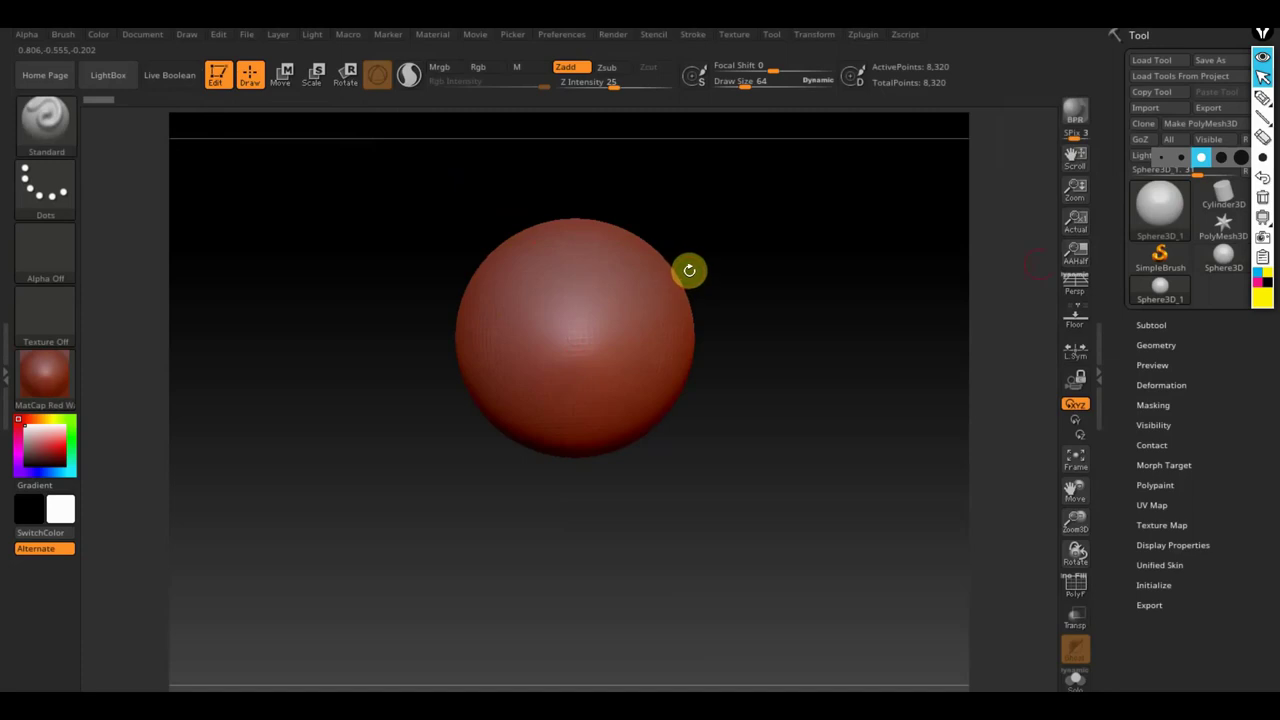
pyautogui.moveTo(1263, 33); pyautogui.dragTo(1270, 272)
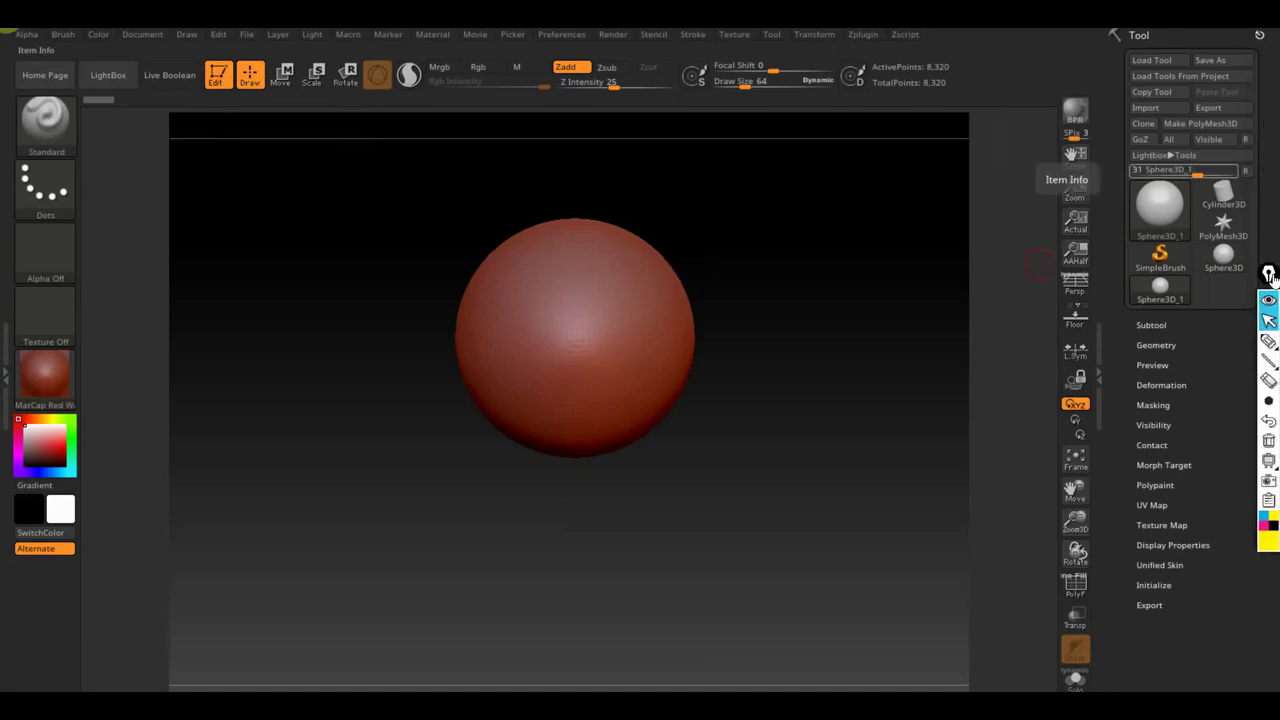
pyautogui.click(1205, 127)
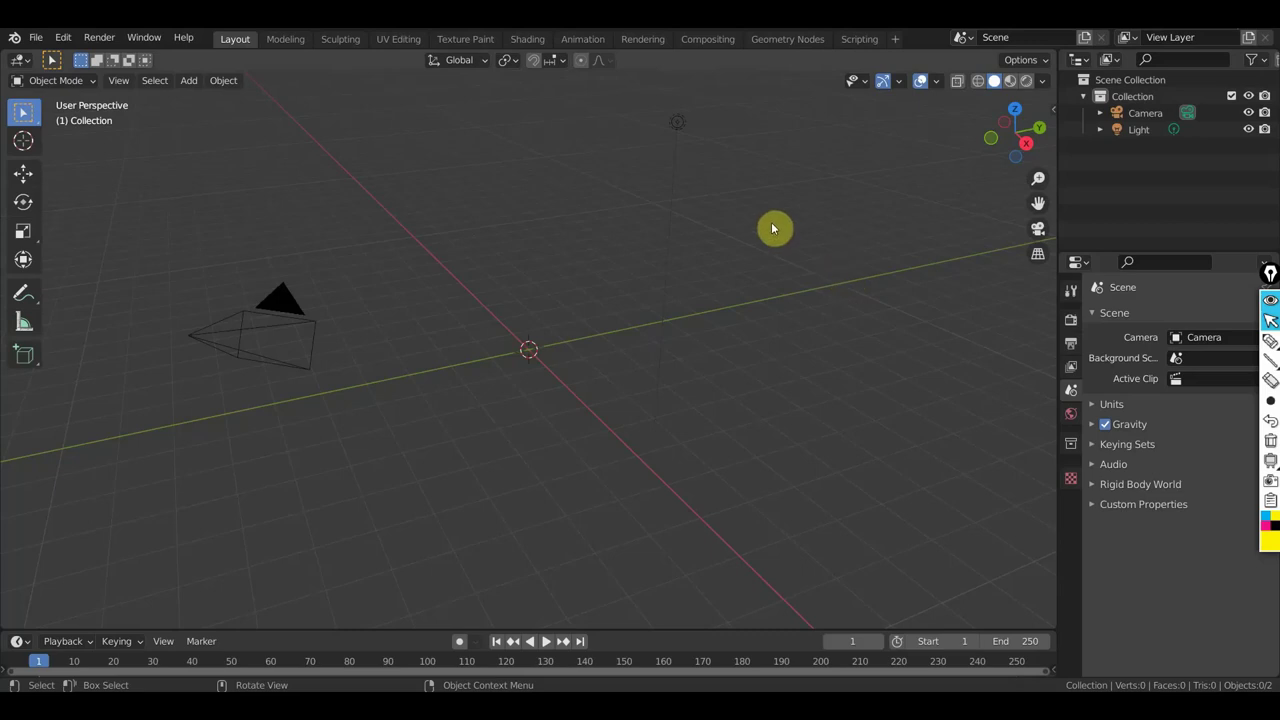
# Add a UV Sphere mesh to Blender's empty scene.
pyautogui.click(189, 82)
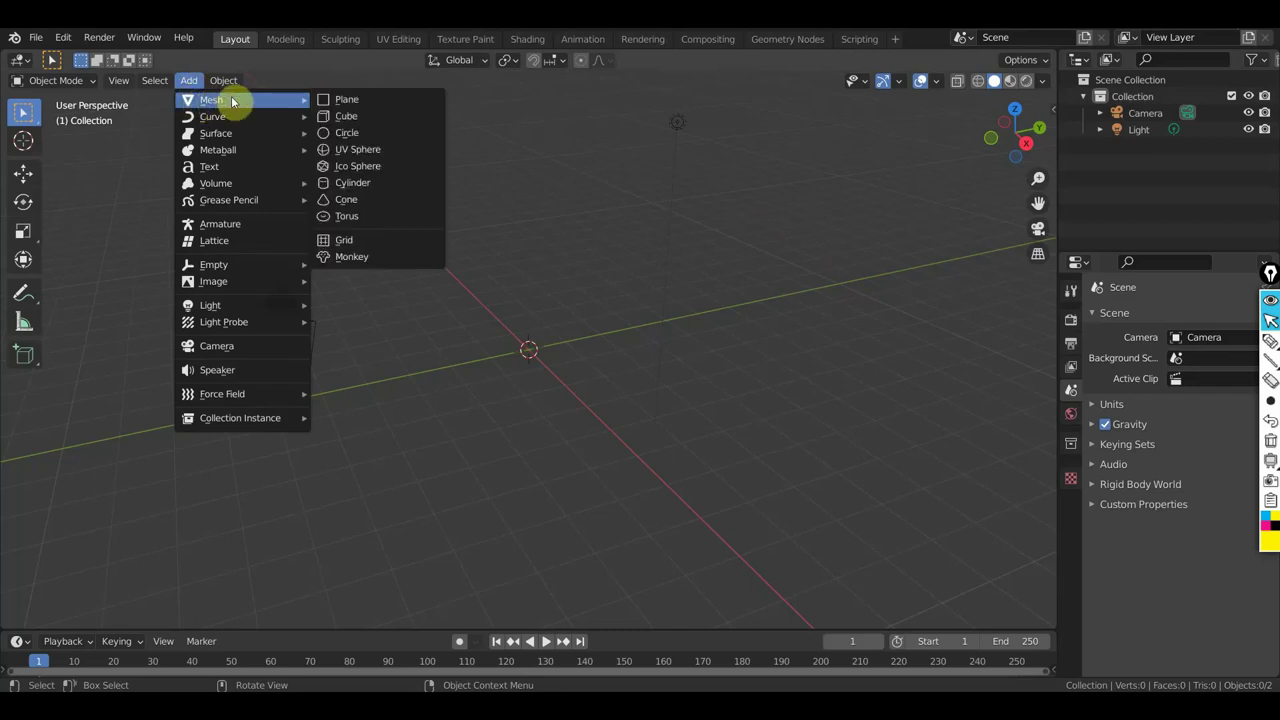
pyautogui.moveTo(211, 100)
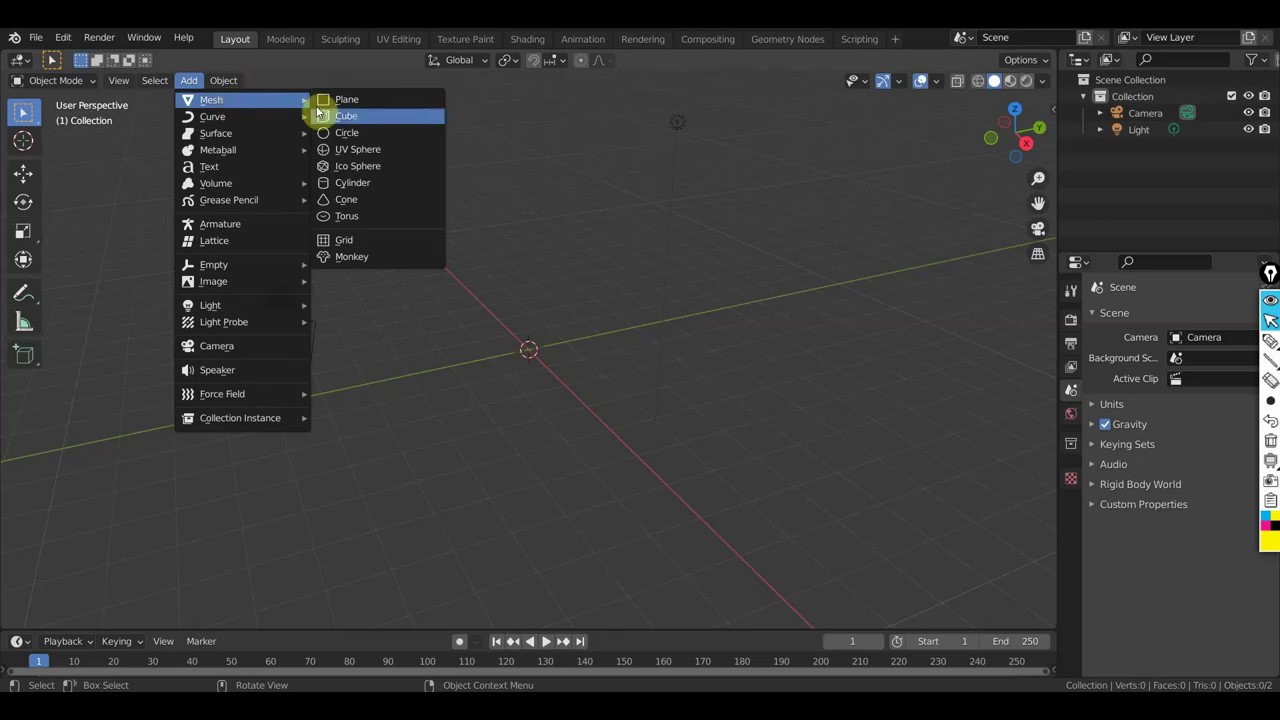
pyautogui.click(366, 150)
pyautogui.scroll(3, 580, 385)
pyautogui.scroll(-1, 577, 379)
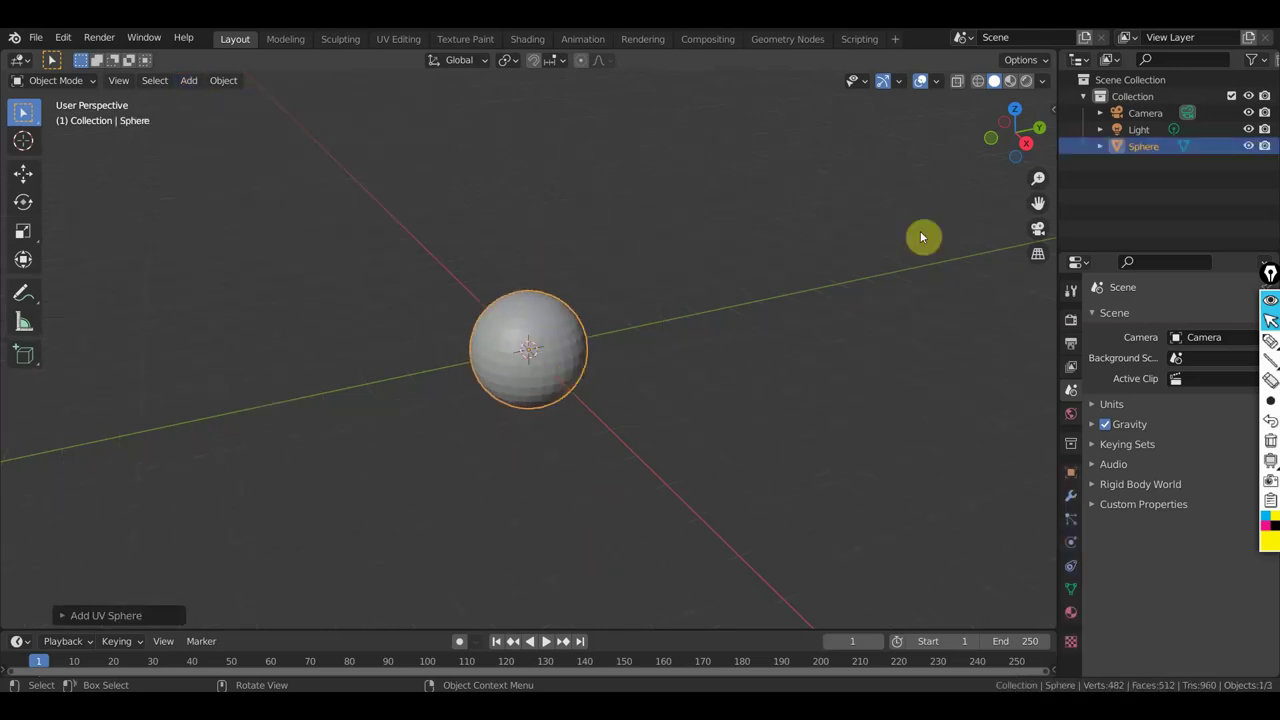
# Hide the Light and Camera in the outliner and zoom in on a front view of the sphere.
pyautogui.click(1248, 129)
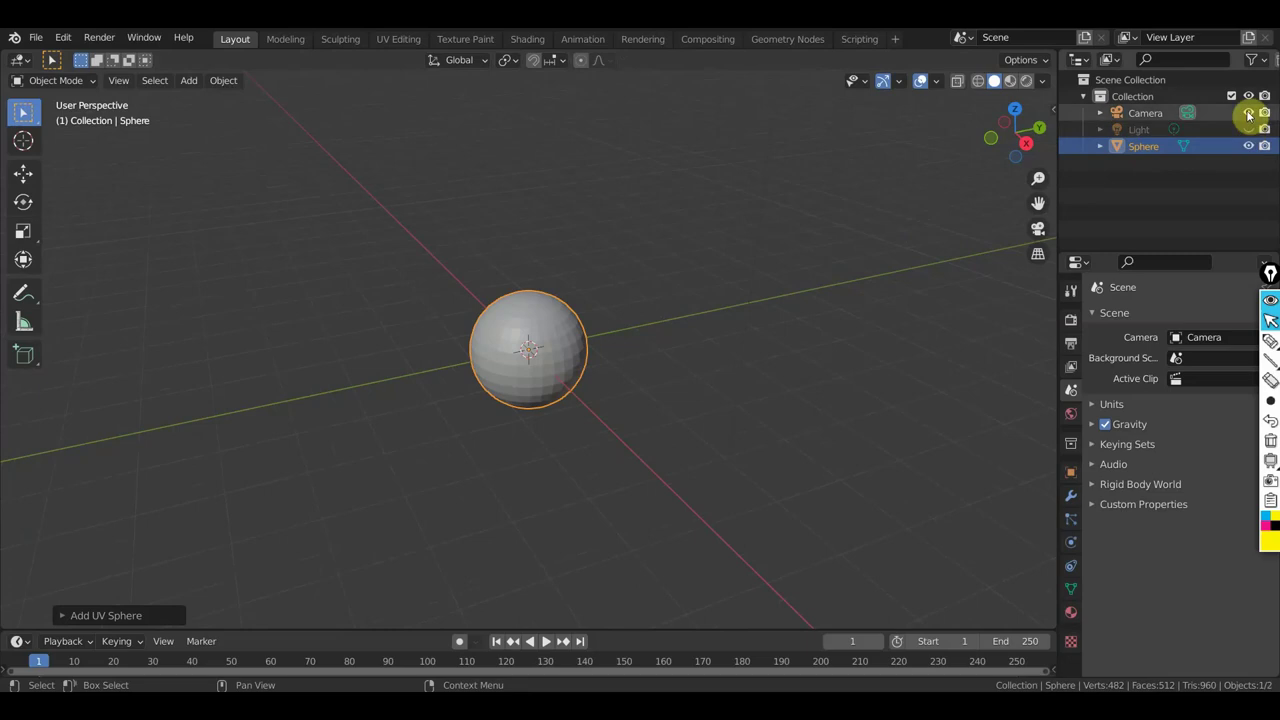
pyautogui.click(1248, 113)
pyautogui.scroll(-1, 646, 300)
pyautogui.scroll(3, 646, 300)
pyautogui.moveTo(646, 300); pyautogui.dragTo(770, 255, button='middle')
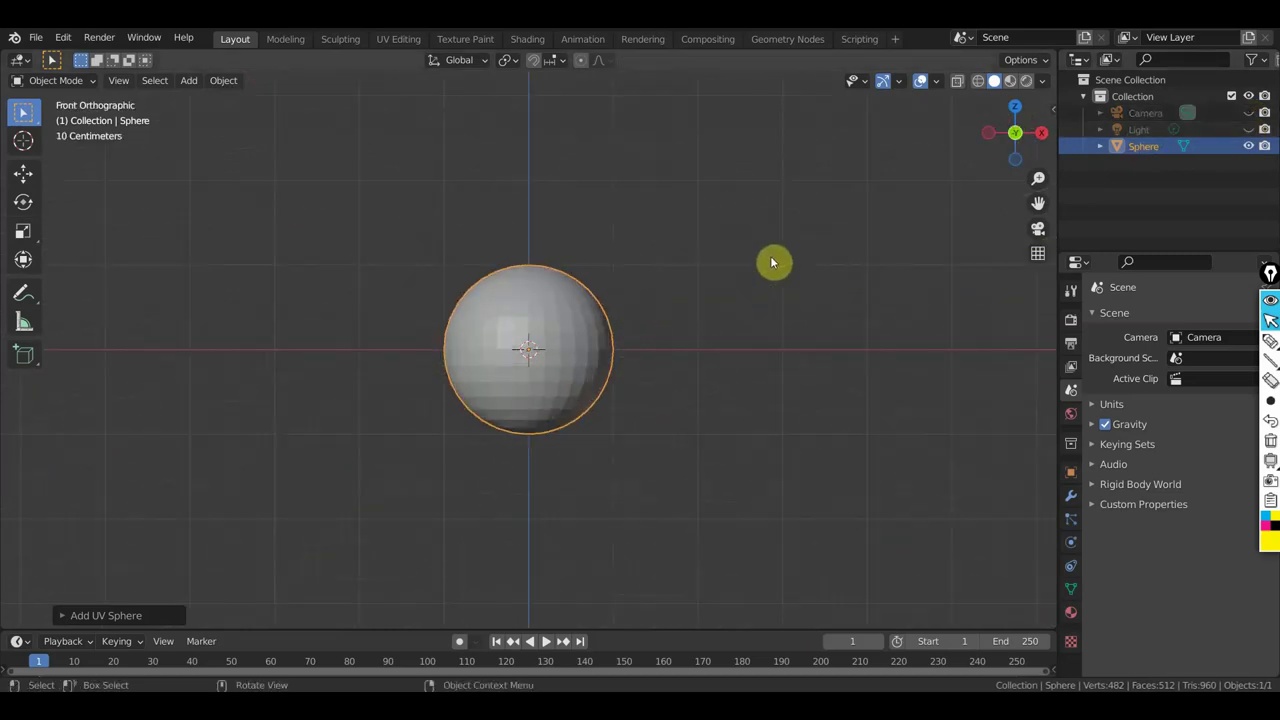
pyautogui.scroll(1, 726, 291)
pyautogui.scroll(2, 726, 291)
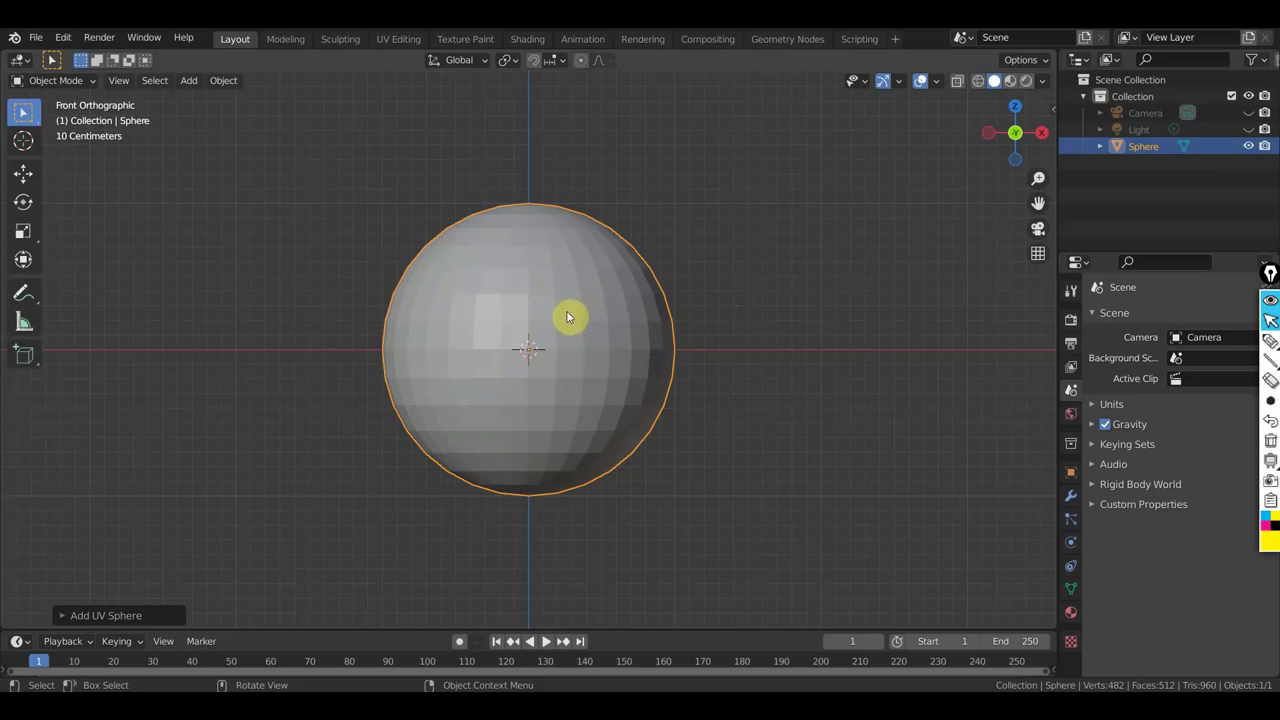
pyautogui.click(58, 80)
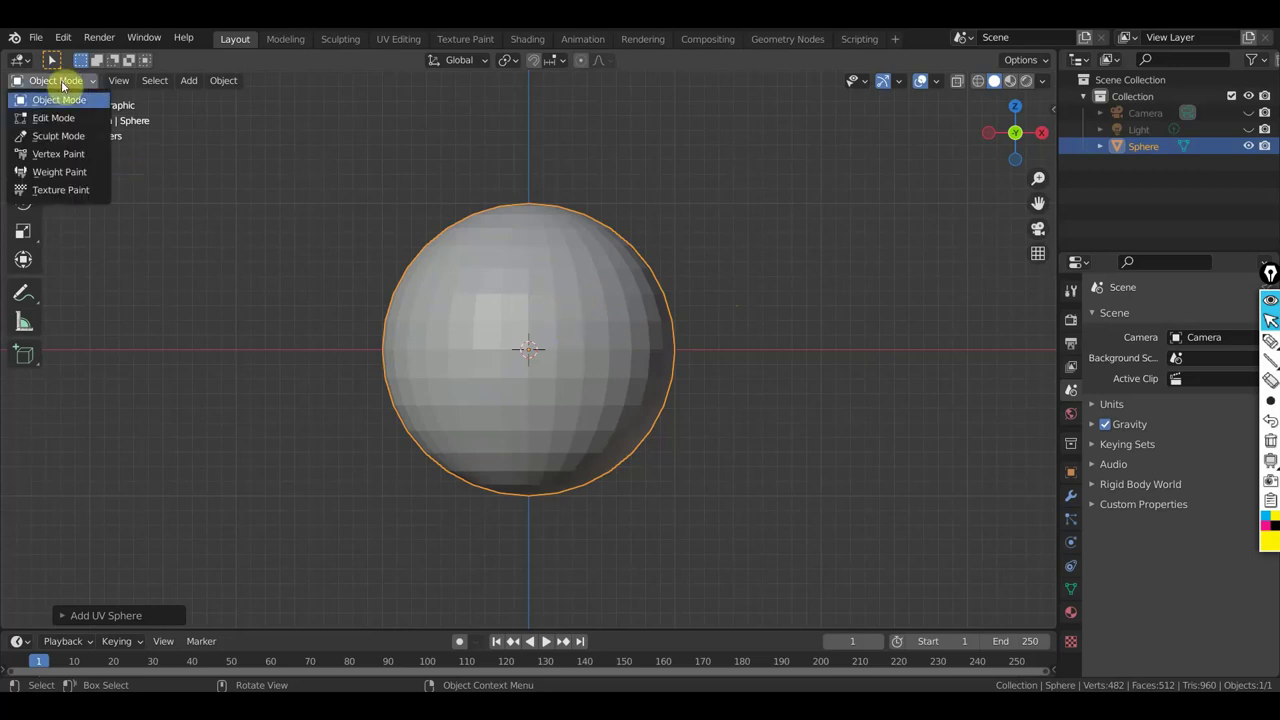
# Put the UV sphere into Sculpt Mode and look through the sculpt brush toolbar.
pyautogui.click(69, 141)
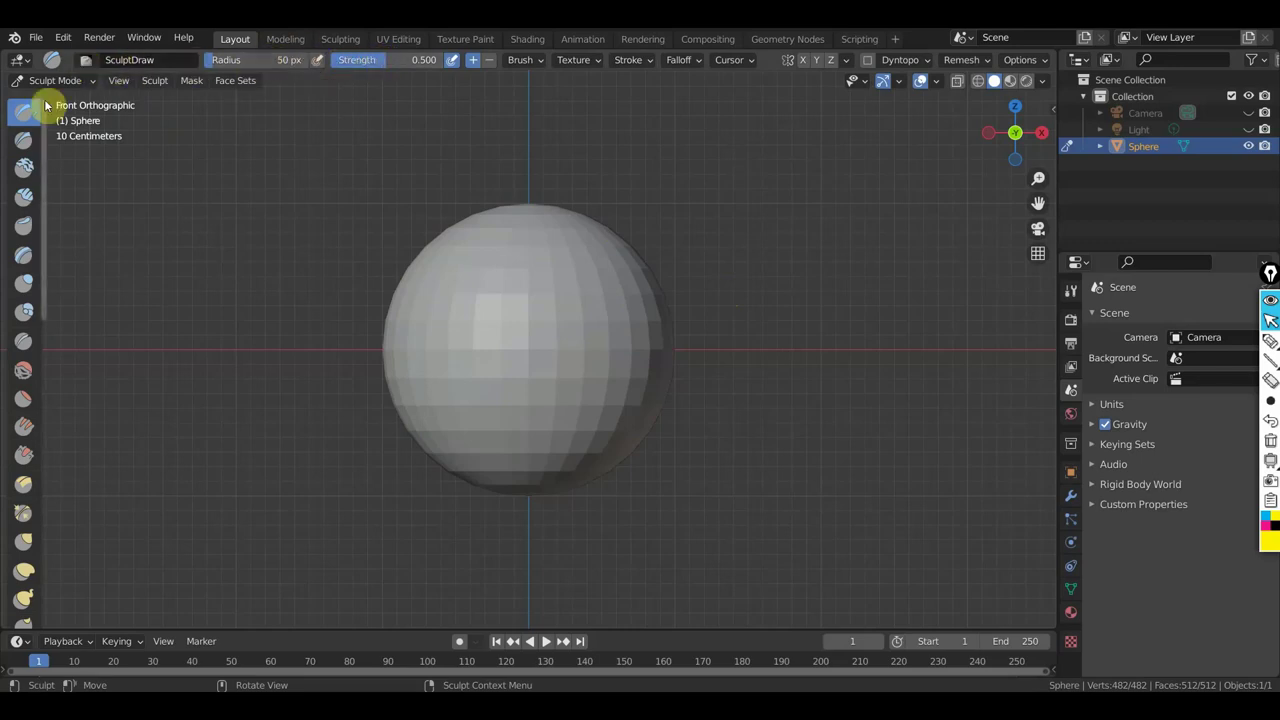
pyautogui.scroll(-3, 22, 390)
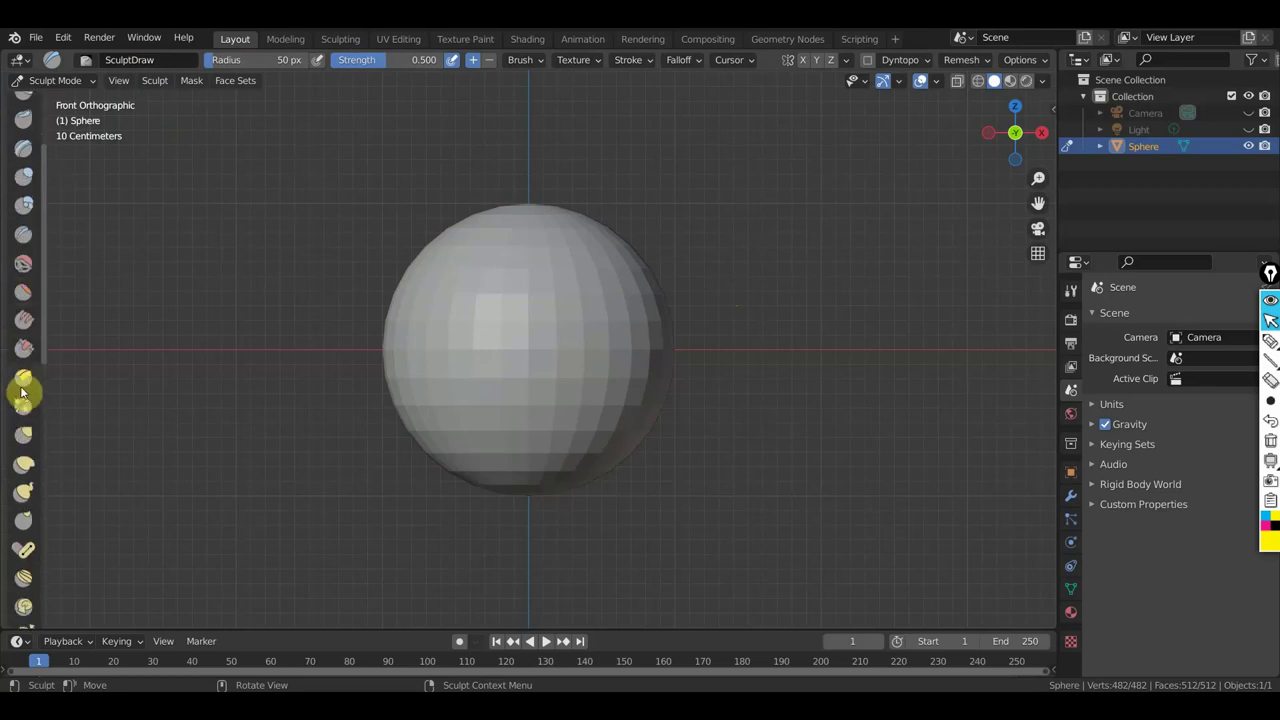
pyautogui.scroll(-3, 22, 390)
pyautogui.scroll(-4, 22, 390)
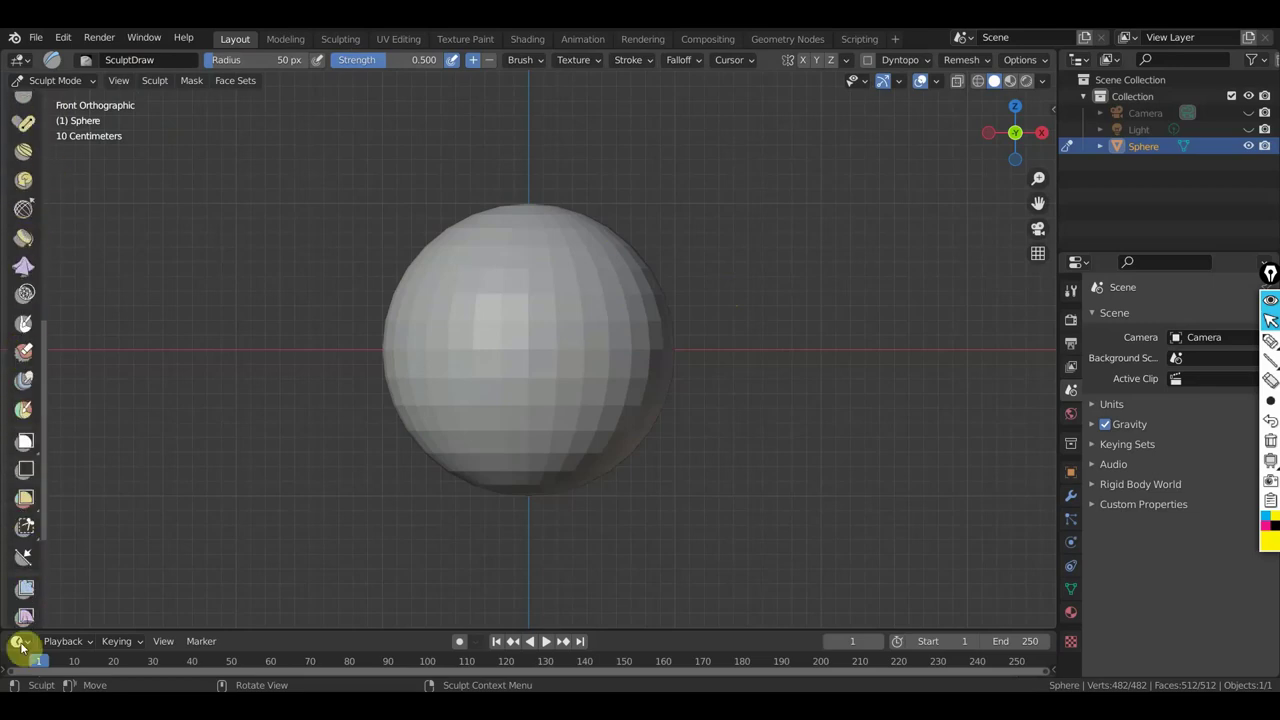
pyautogui.scroll(5, 23, 395)
pyautogui.scroll(3, 23, 390)
pyautogui.scroll(2, 21, 320)
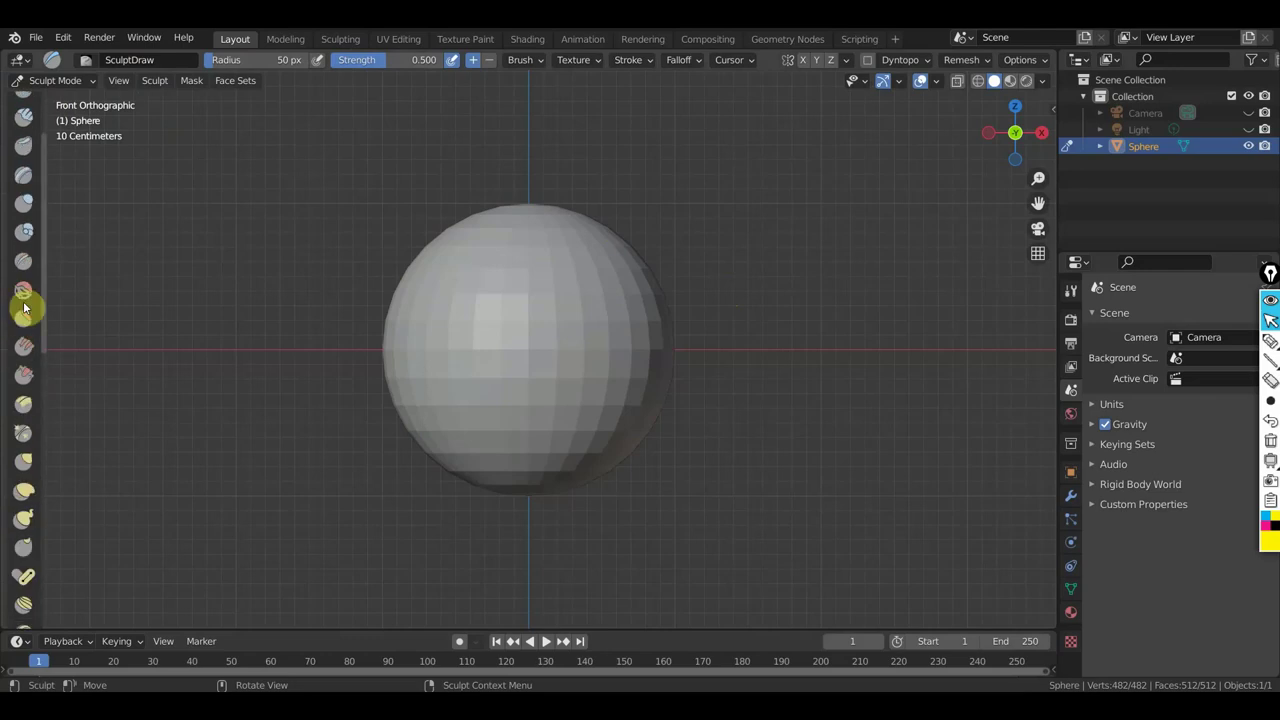
pyautogui.scroll(1, 24, 230)
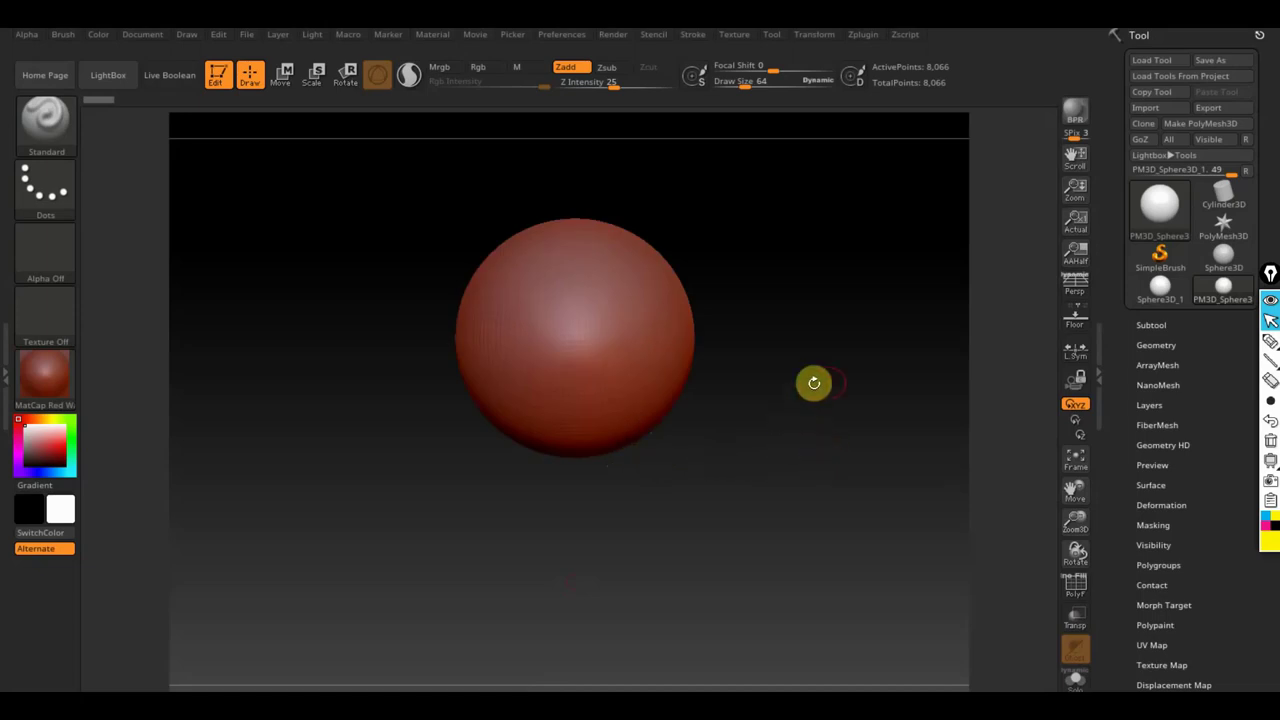
# Enlarge the red sphere on the canvas and browse the 3D sculpting brushes, keeping Standard.
pyautogui.moveTo(830, 357)
pyautogui.keyDown('alt'); pyautogui.mouseDown()
pyautogui.moveTo(854, 426)
pyautogui.moveTo(811, 509)
pyautogui.mouseUp(); pyautogui.keyUp('alt')
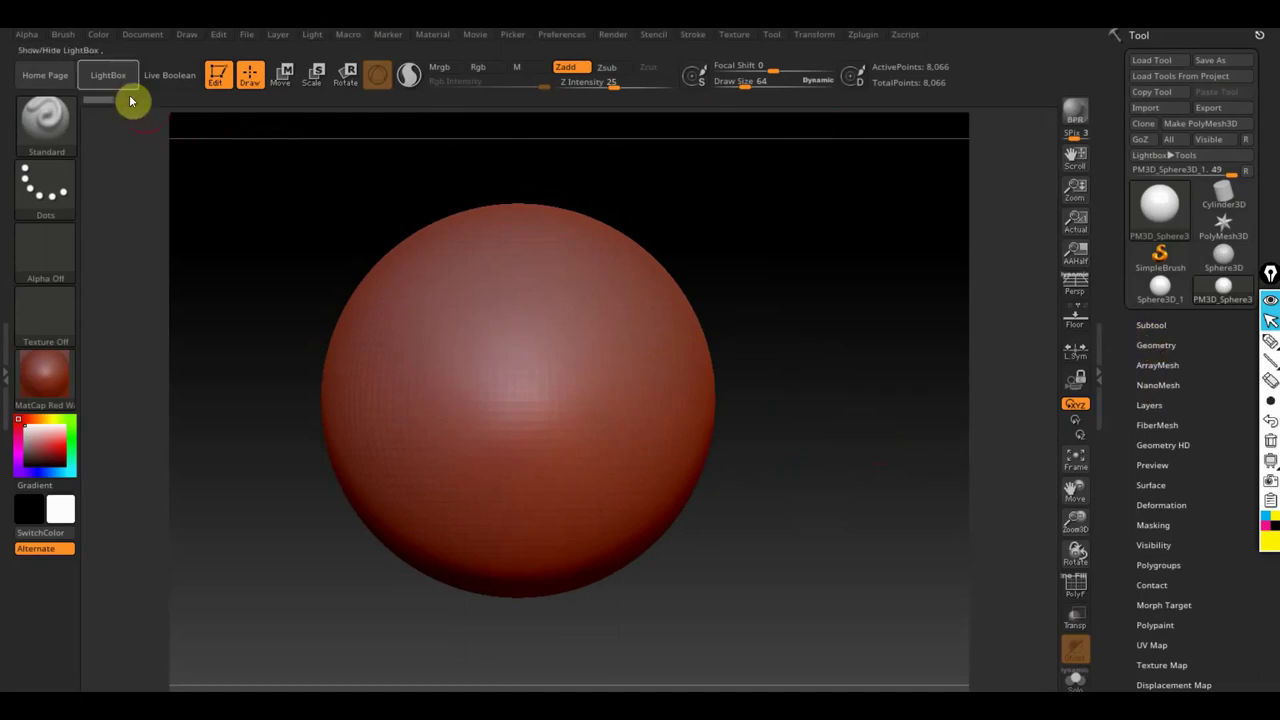
pyautogui.click(50, 120)
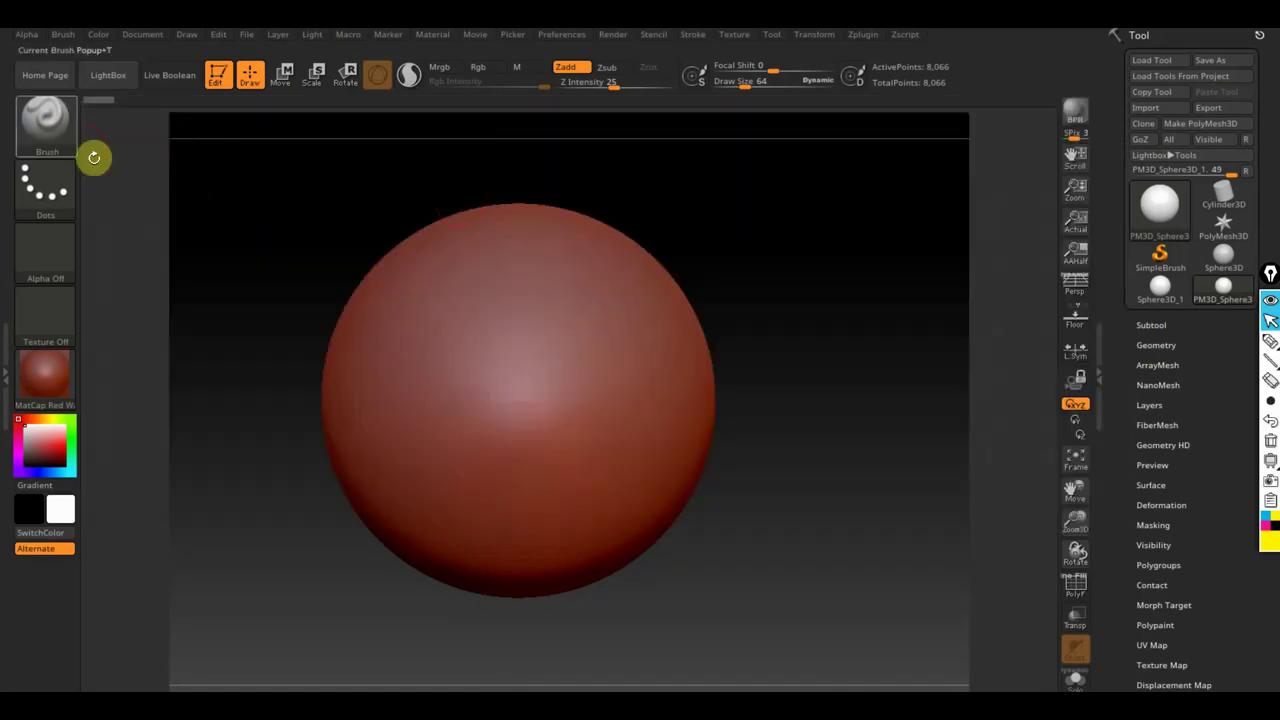
pyautogui.click(48, 124)
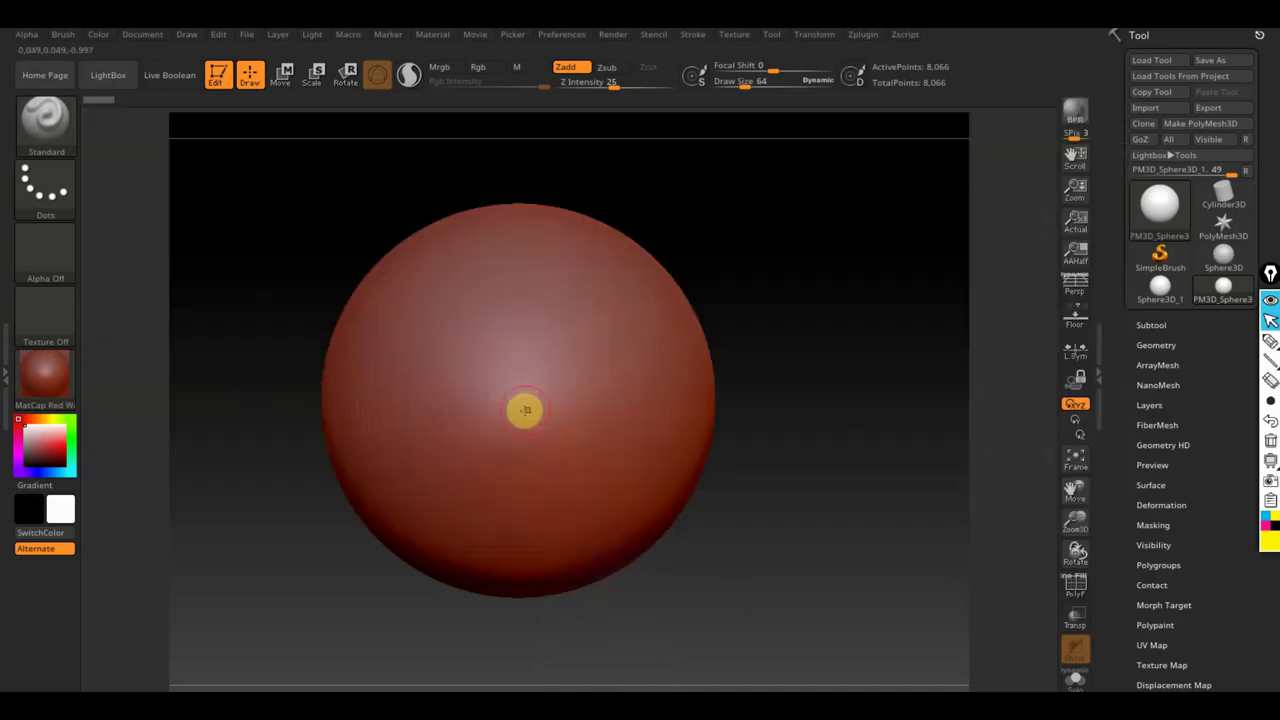
pyautogui.click(54, 376)
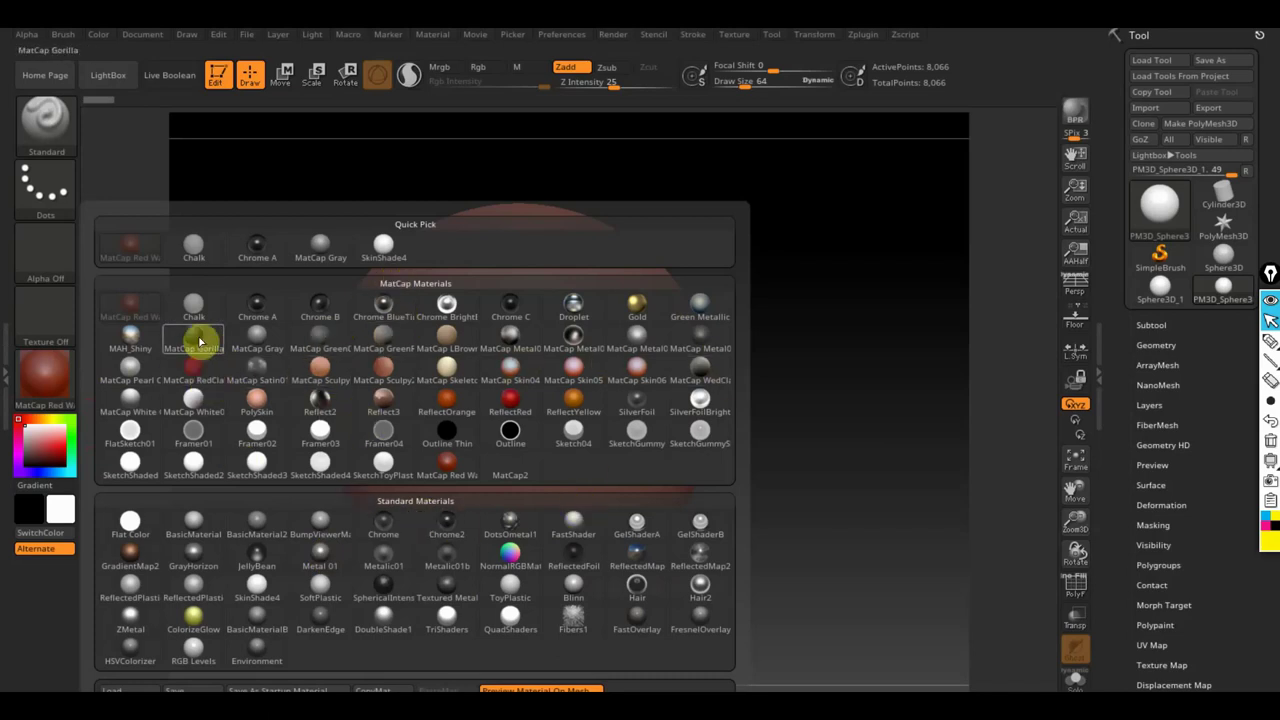
pyautogui.click(509, 366)
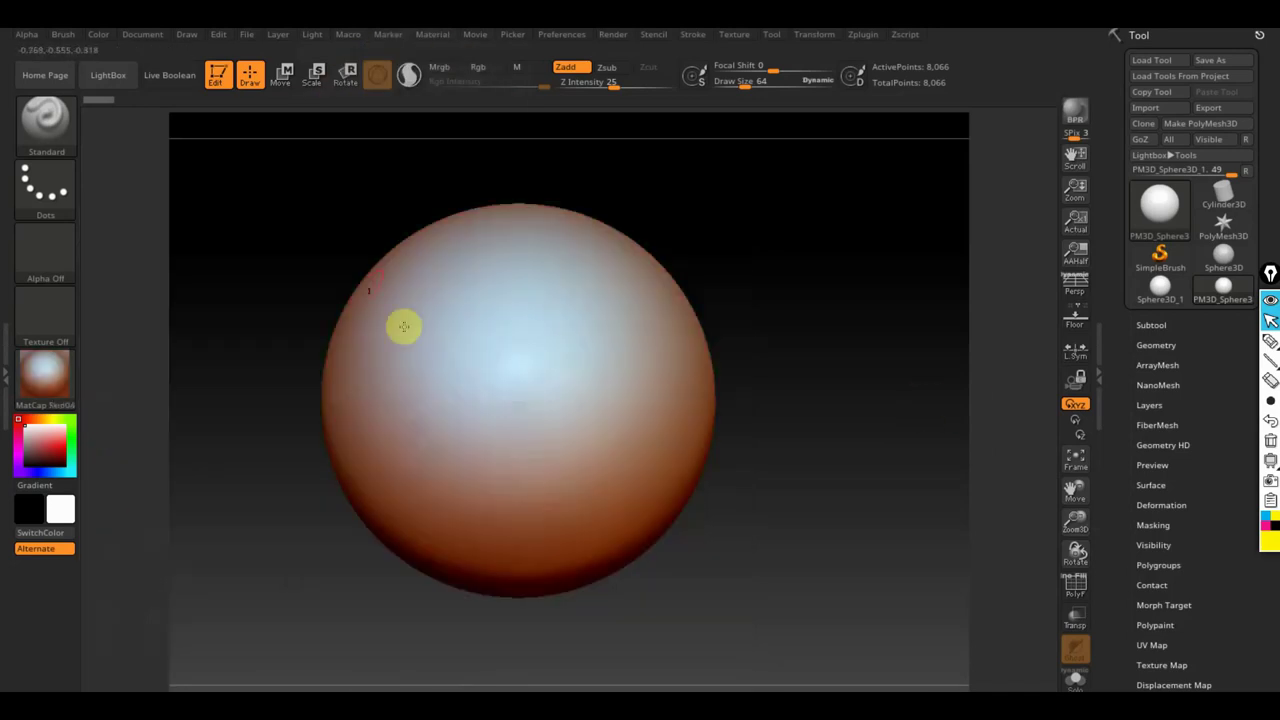
pyautogui.click(45, 372)
pyautogui.click(196, 463)
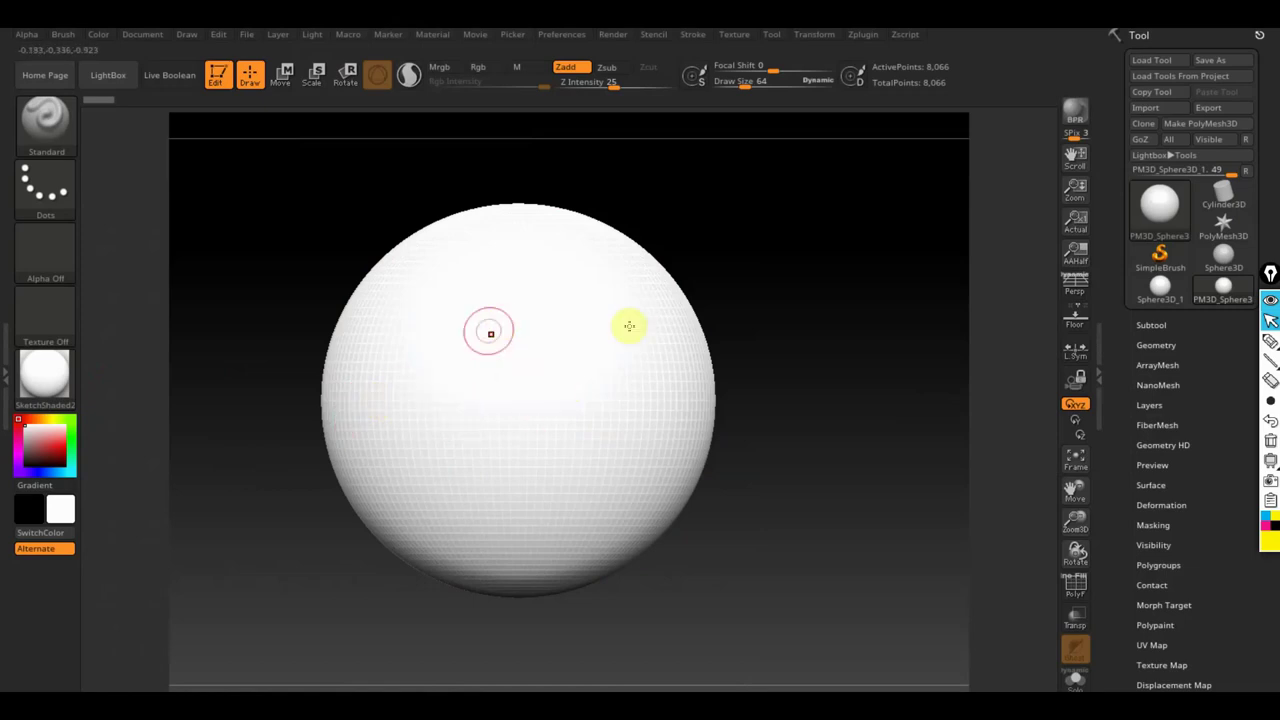
pyautogui.click(42, 382)
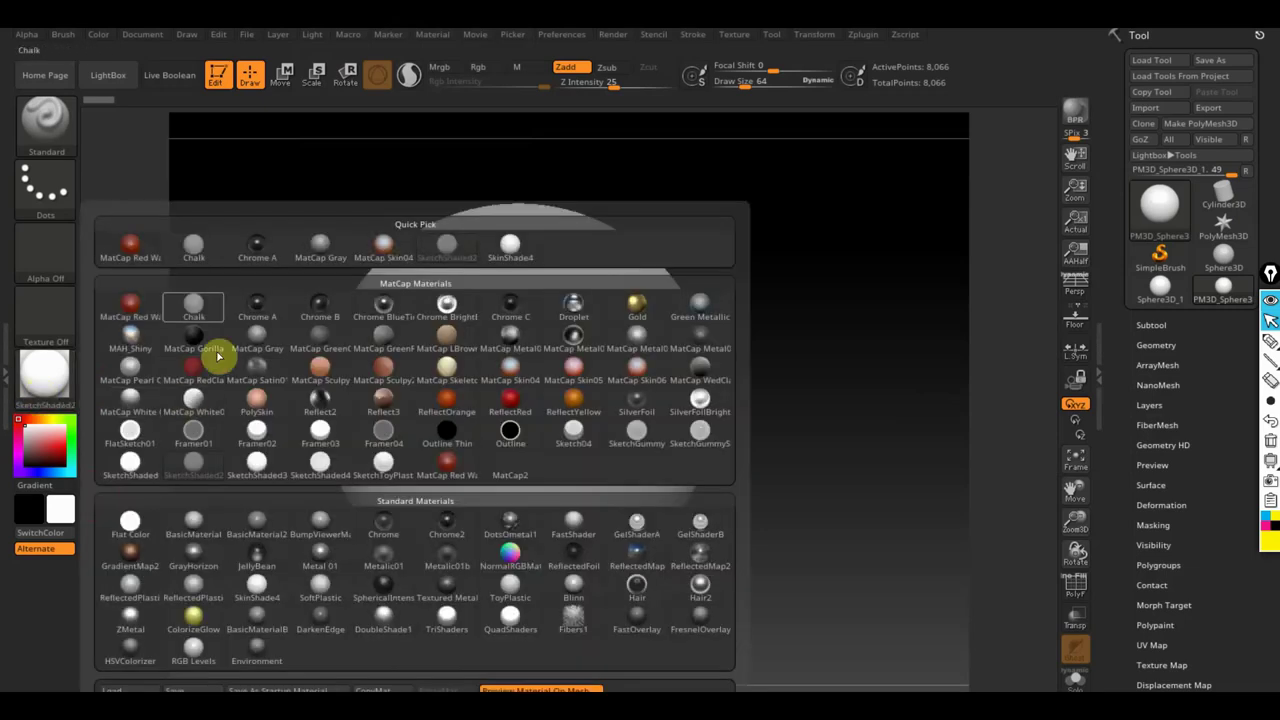
pyautogui.click(135, 306)
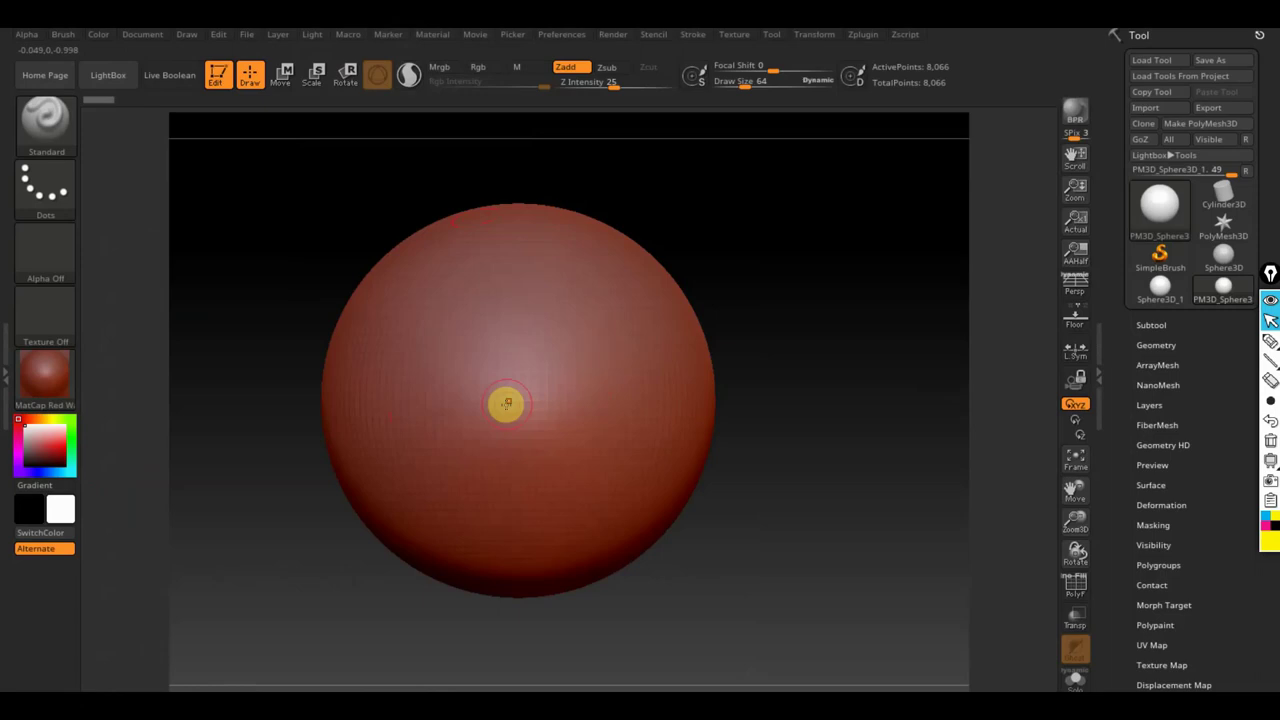
# Set Draw Size 236 and Z Intensity 66, try a vertical stroke, then undo it.
pyautogui.click(740, 80)
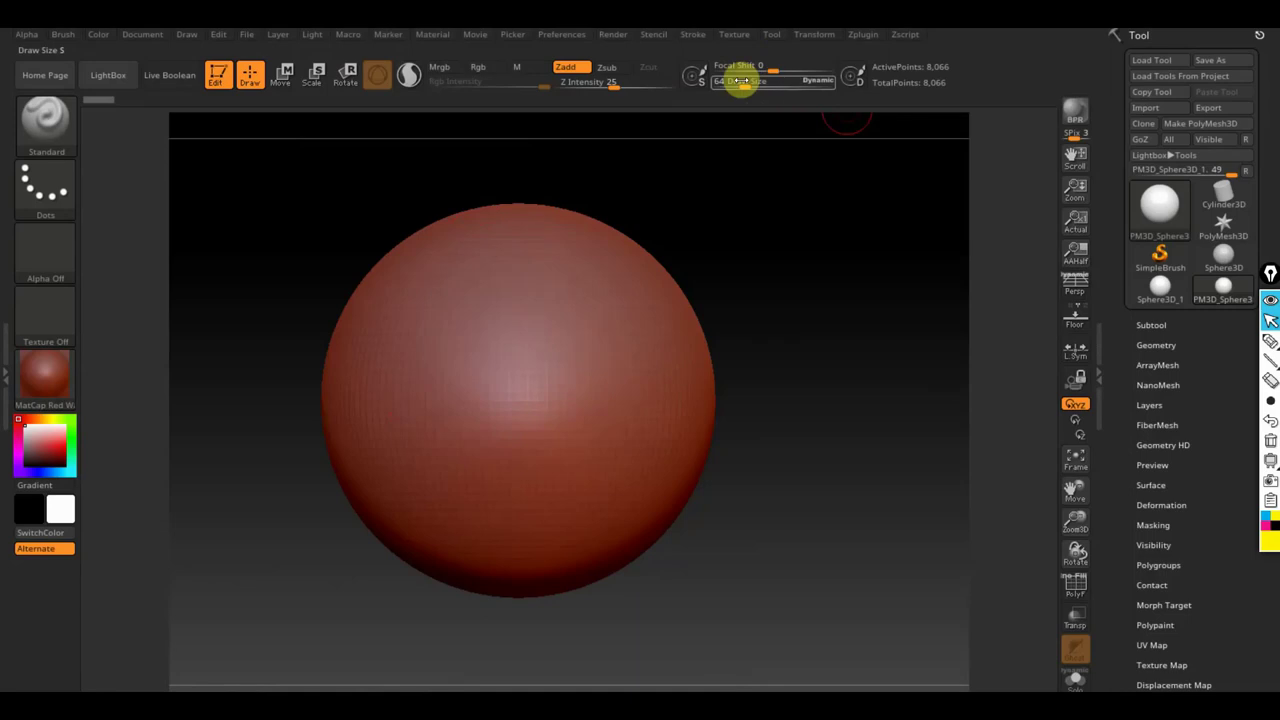
pyautogui.moveTo(740, 80); pyautogui.dragTo(770, 82)
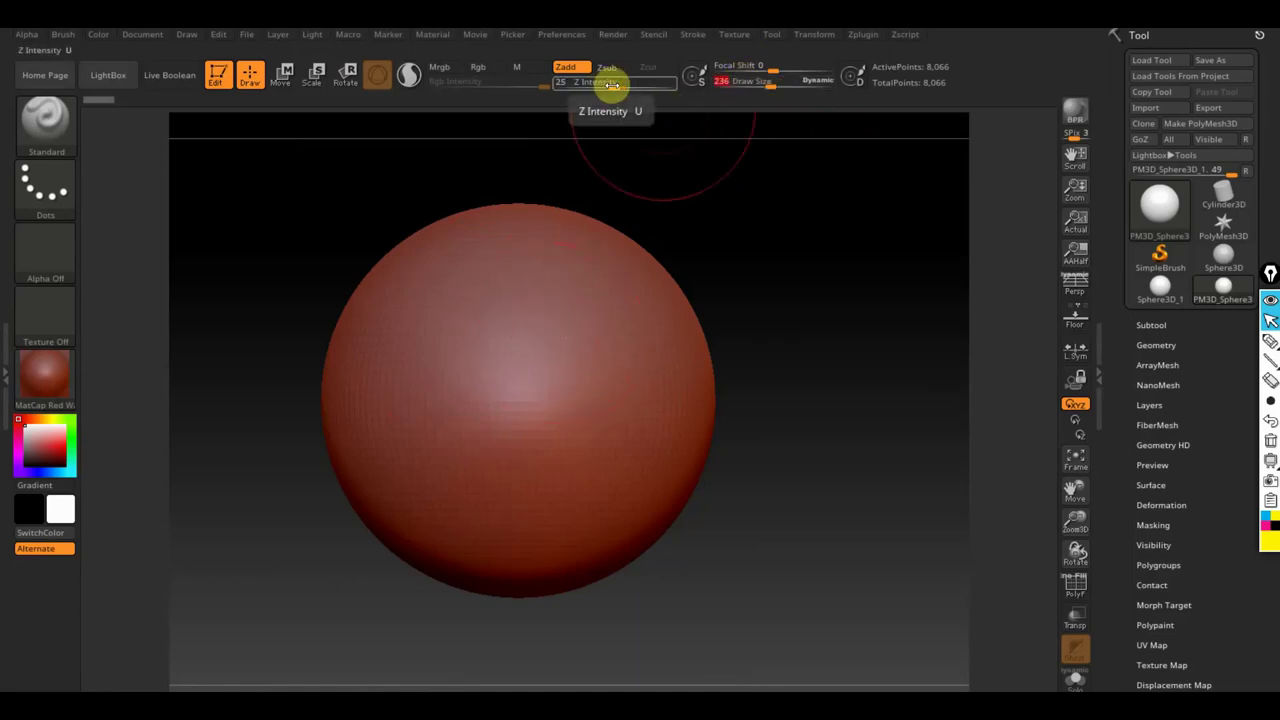
pyautogui.moveTo(610, 83); pyautogui.dragTo(649, 89)
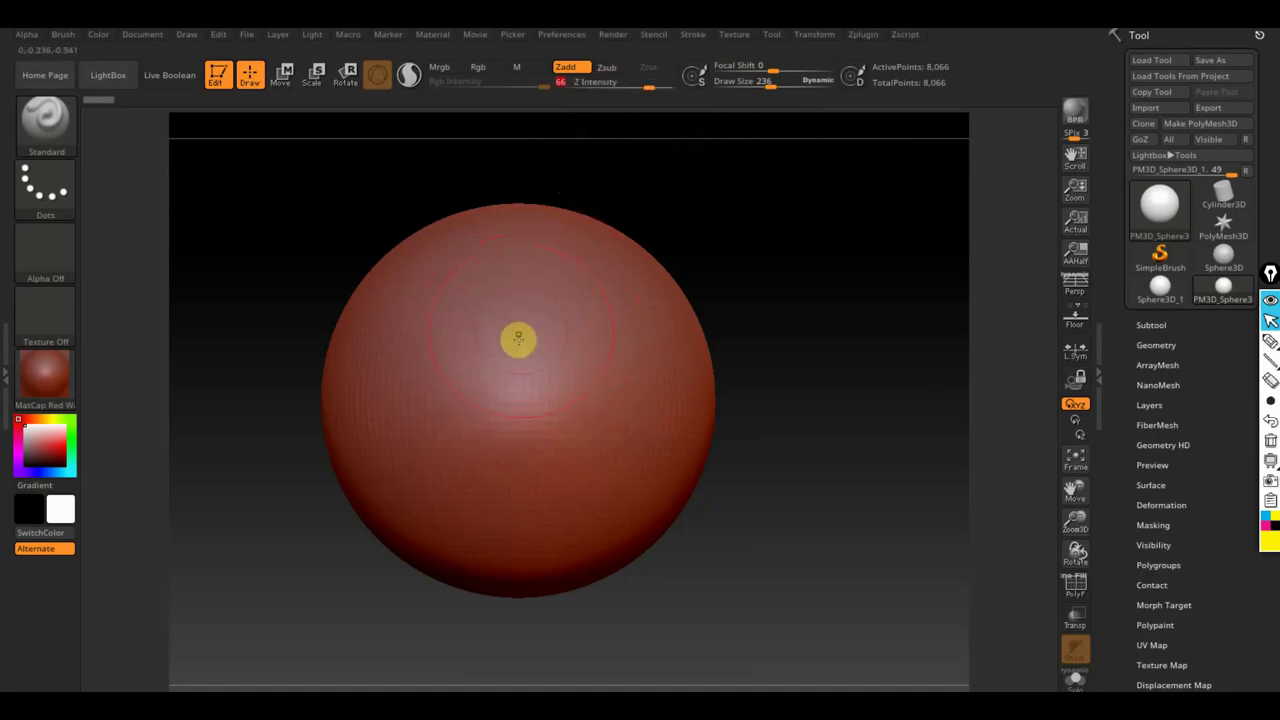
pyautogui.moveTo(517, 337); pyautogui.dragTo(560, 523)
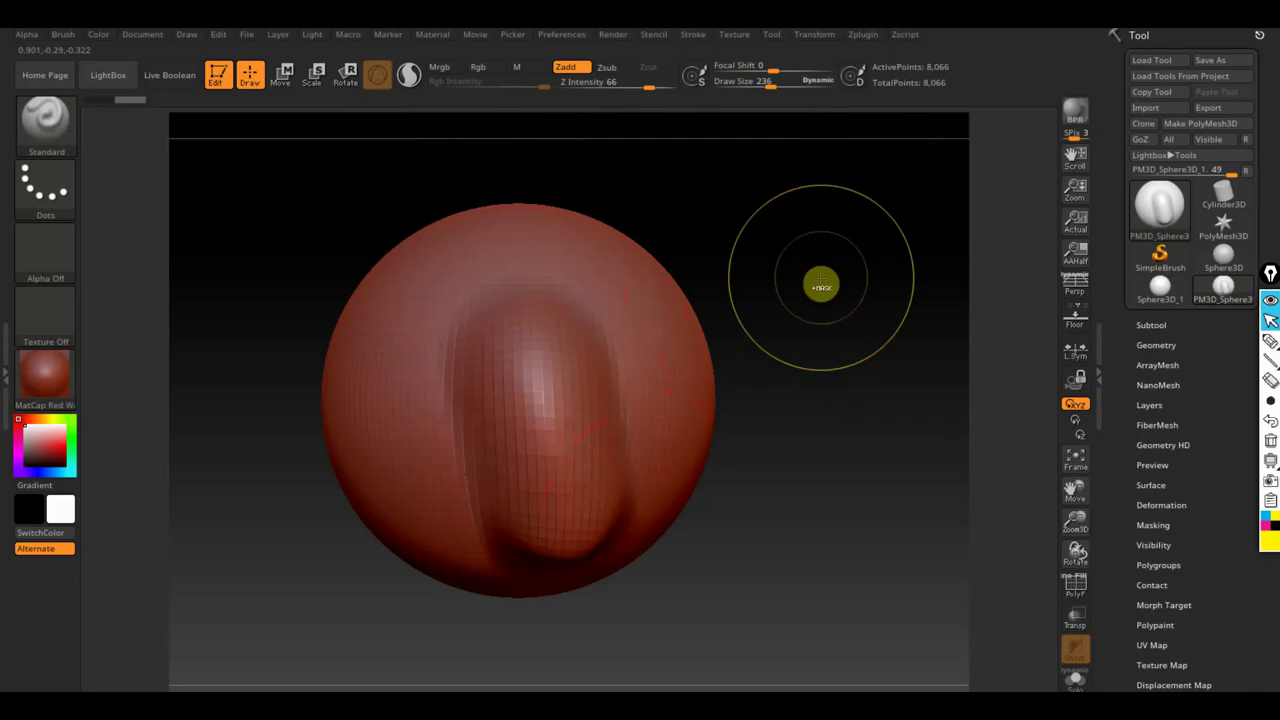
pyautogui.hotkey('ctrl', 'z')
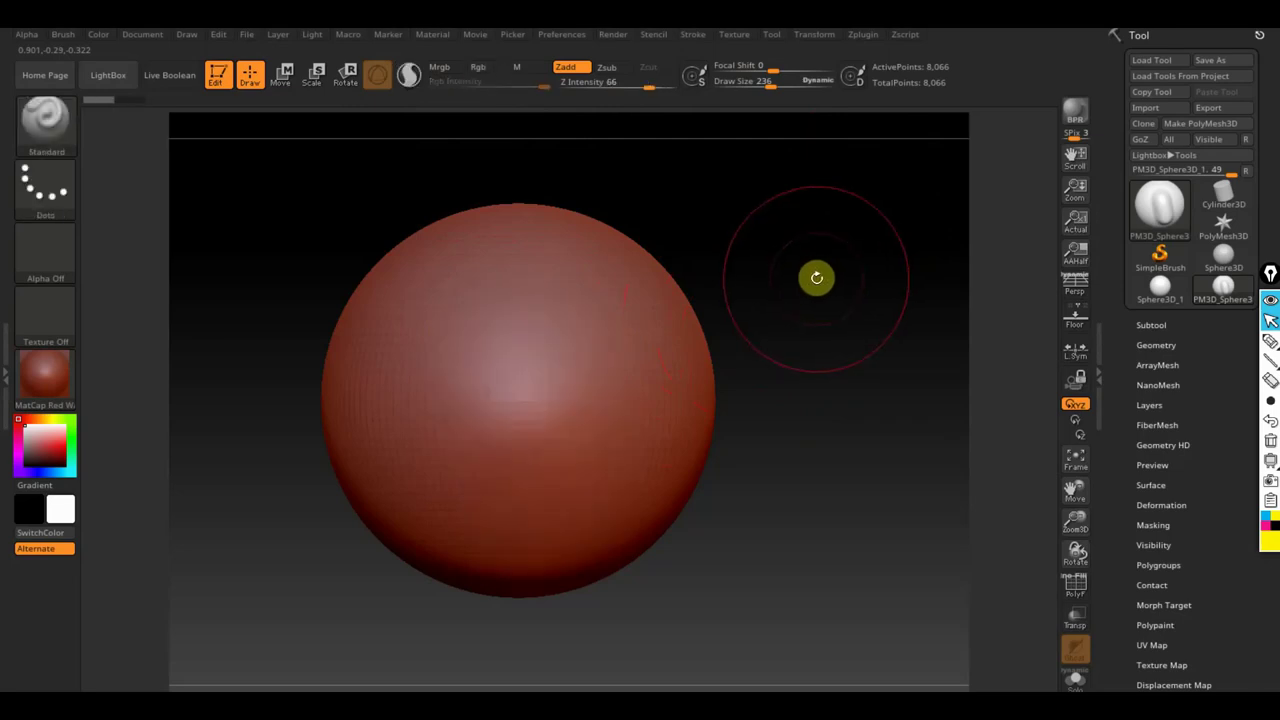
# Shrink Draw Size to 62, adjust Z Intensity from 14 to 33, and test strokes on the sphere.
pyautogui.moveTo(768, 84); pyautogui.dragTo(743, 86)
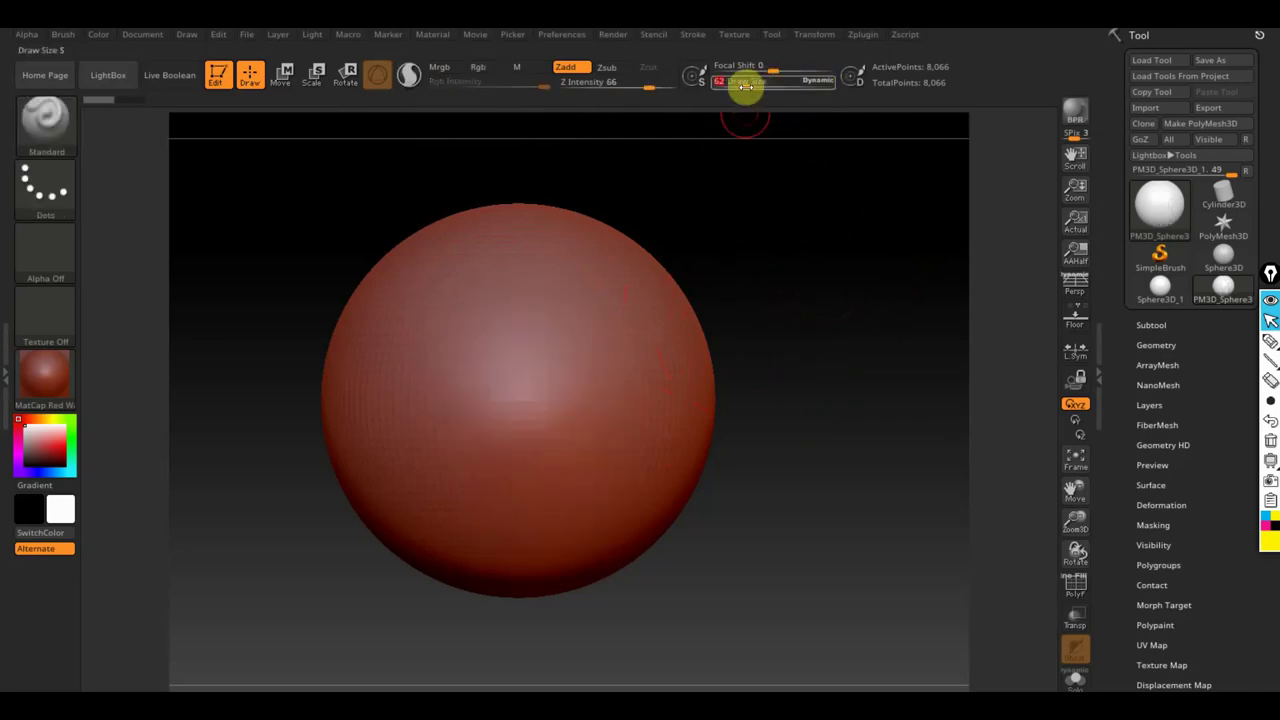
pyautogui.moveTo(640, 86); pyautogui.dragTo(556, 104)
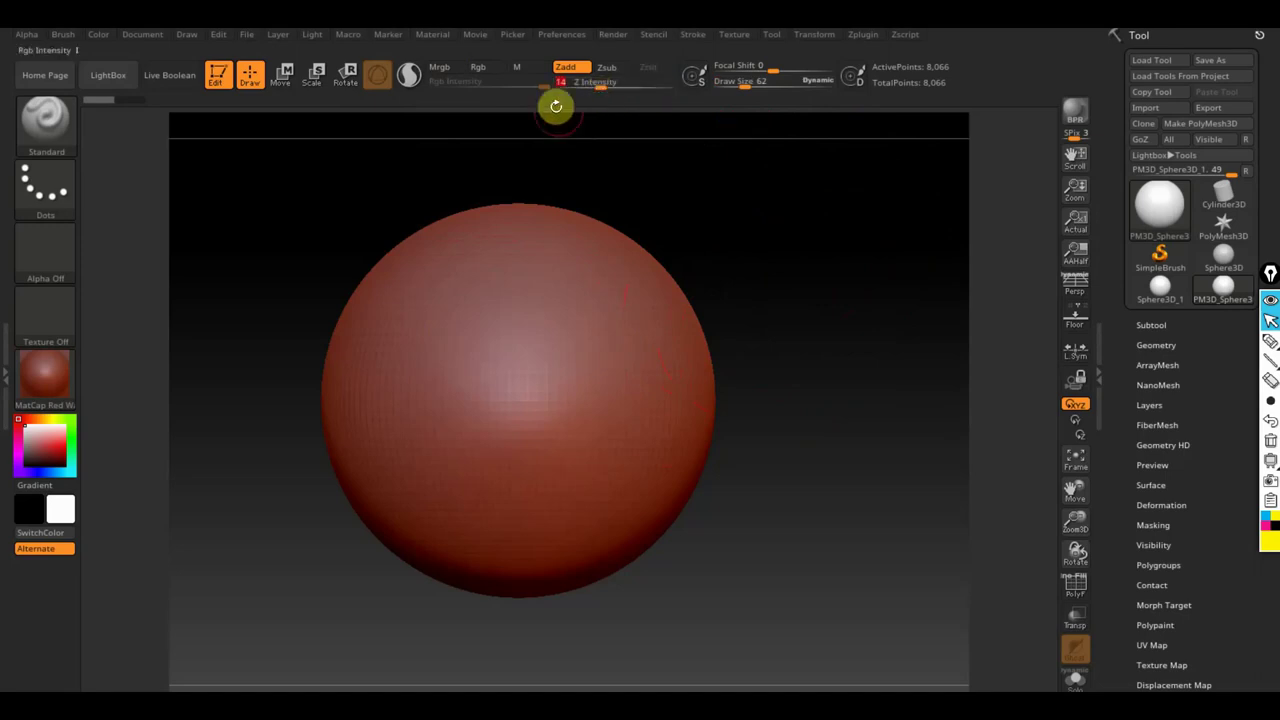
pyautogui.click(45, 140)
pyautogui.click(45, 140)
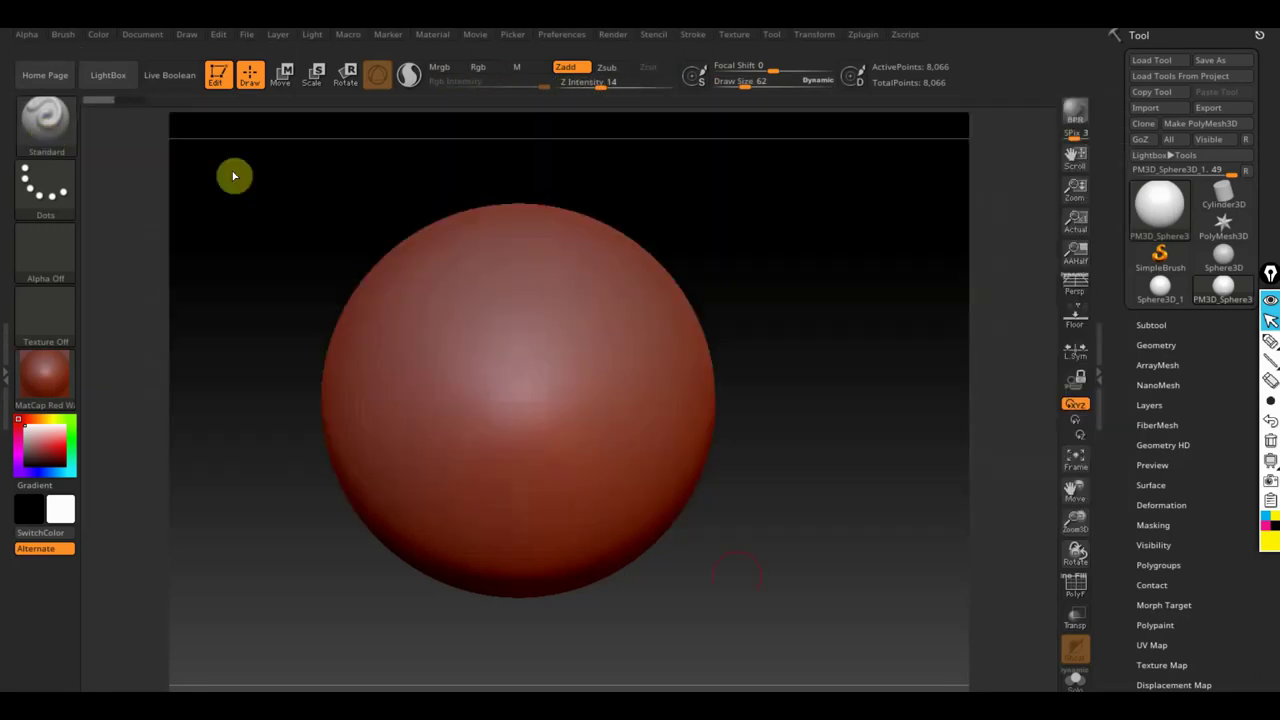
pyautogui.moveTo(498, 332); pyautogui.dragTo(545, 410)
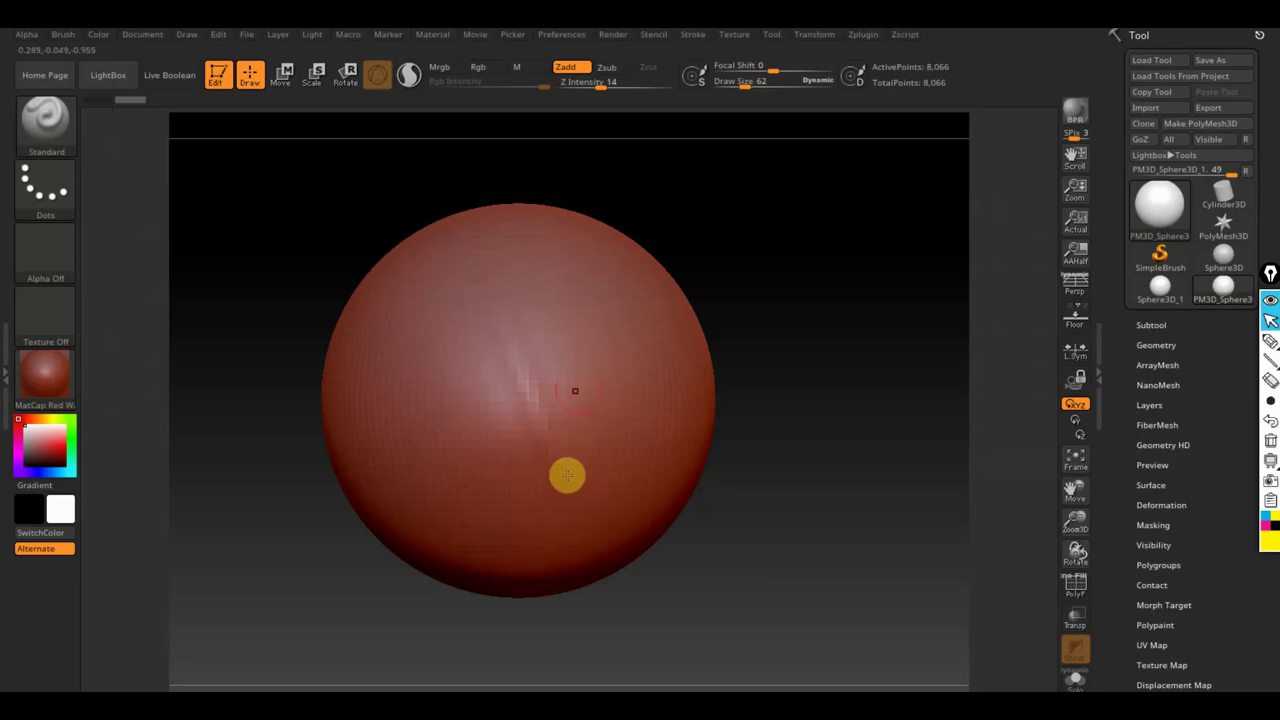
pyautogui.click(620, 87)
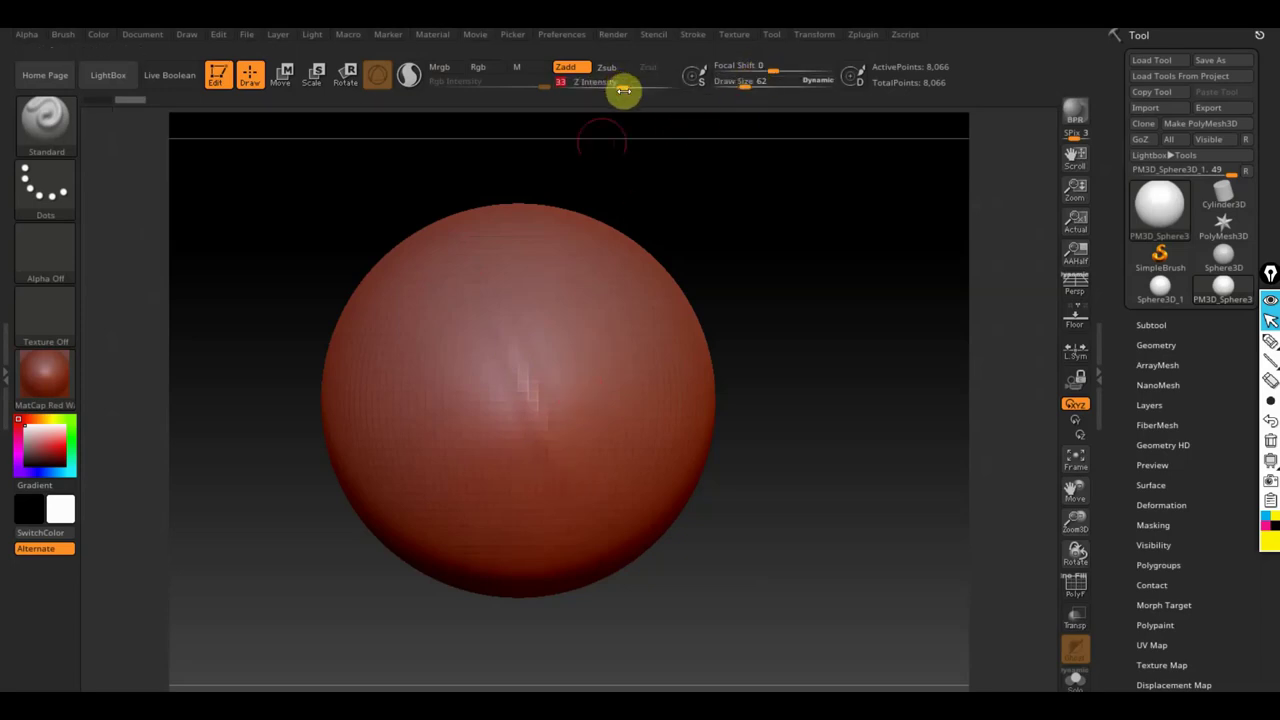
pyautogui.moveTo(464, 256); pyautogui.dragTo(575, 520)
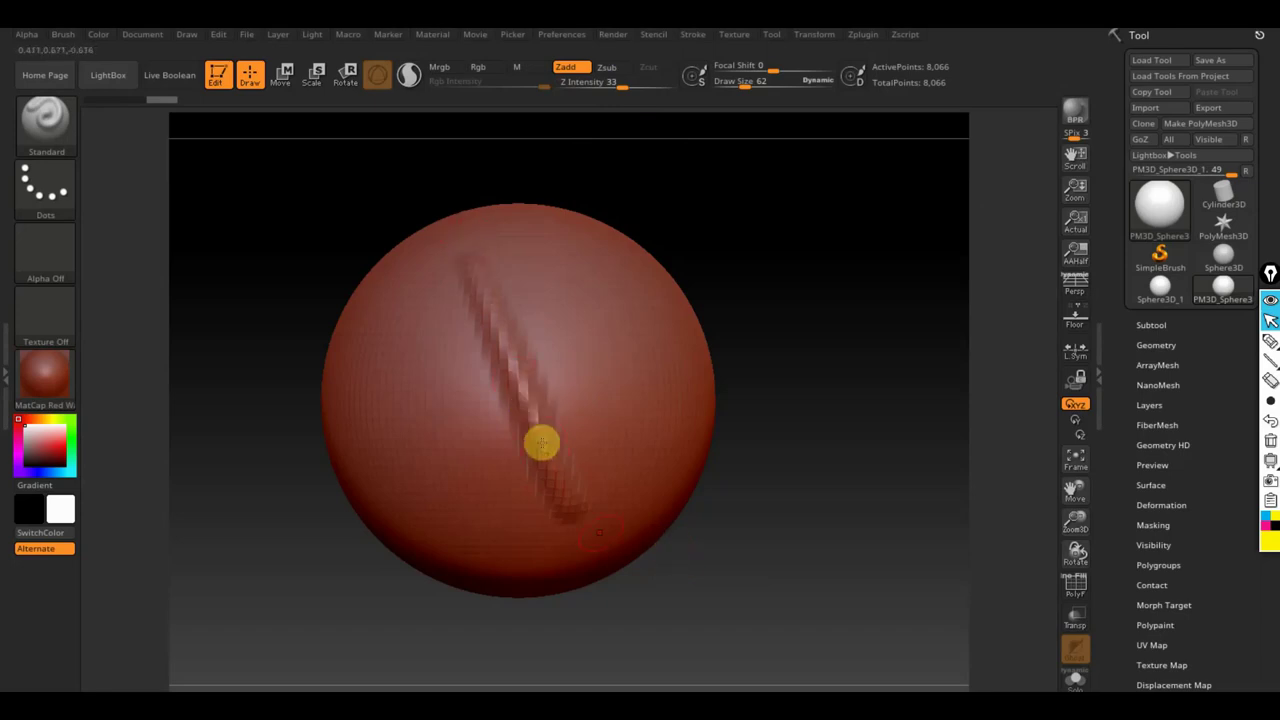
# Switch to ClayBuildup and sculpt diagonal clay ridges across the sphere's upper right.
pyautogui.press('b')
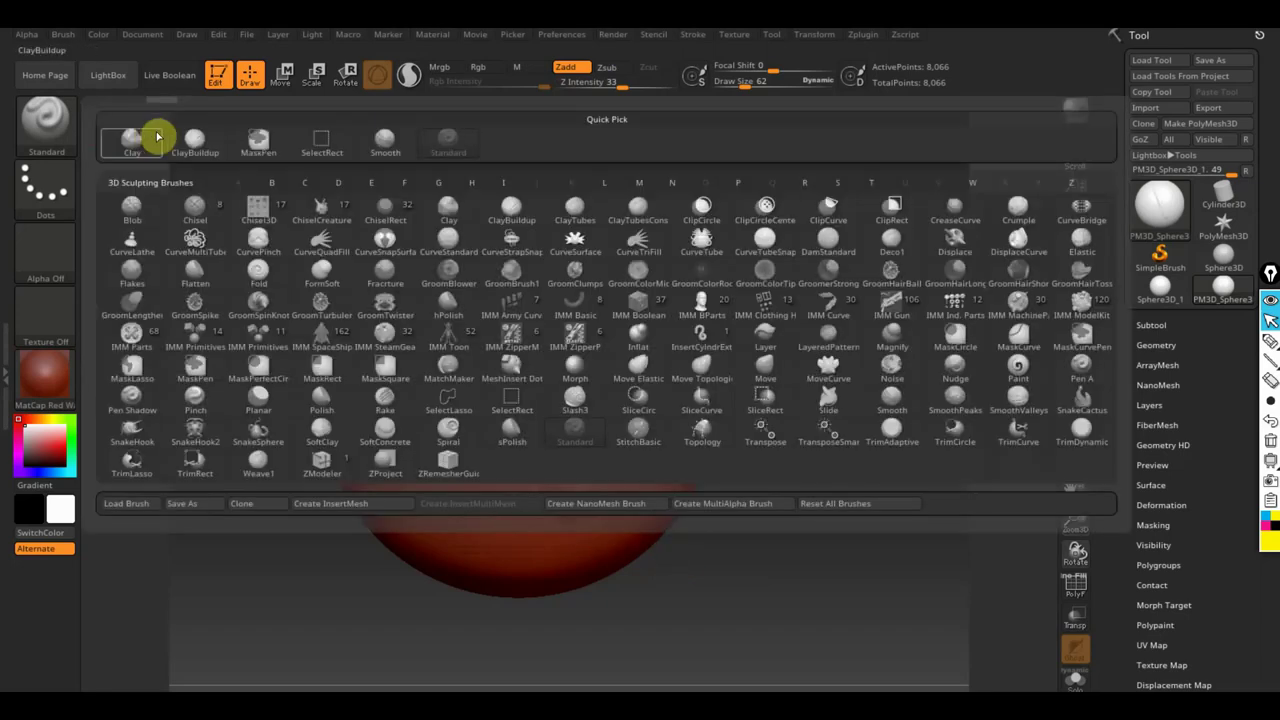
pyautogui.click(191, 140)
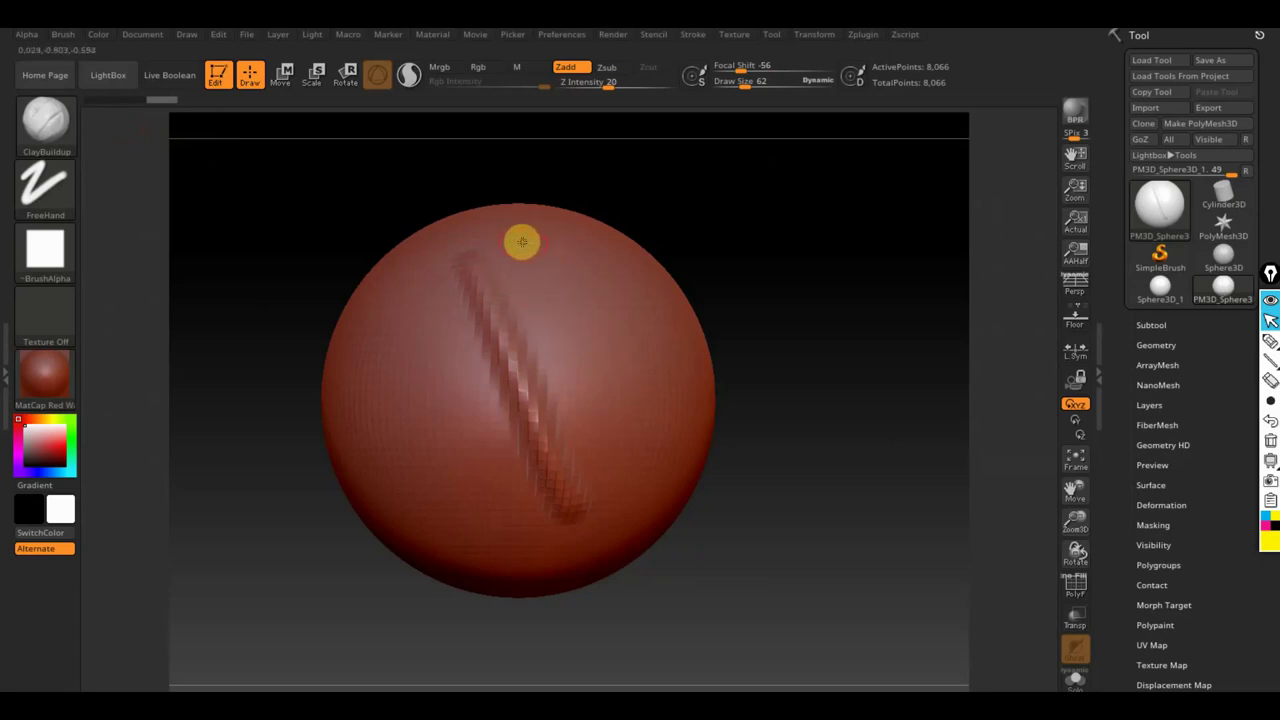
pyautogui.moveTo(538, 257); pyautogui.dragTo(627, 451)
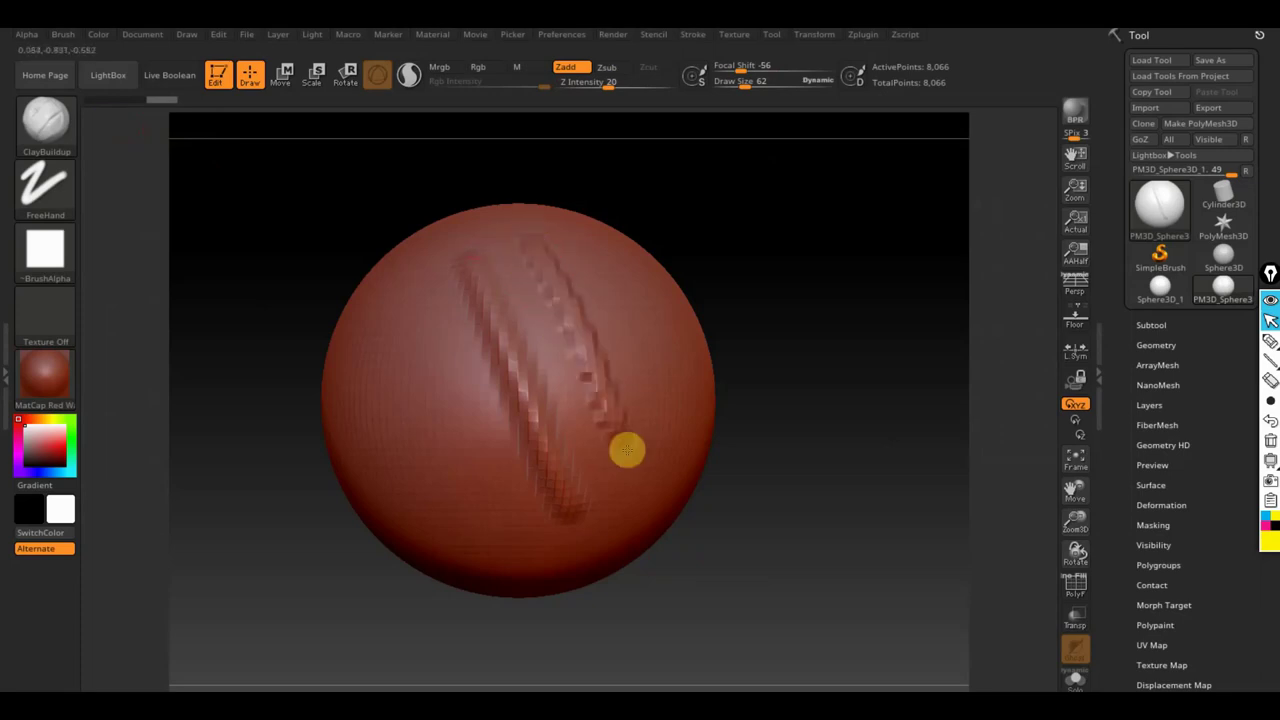
pyautogui.moveTo(801, 491)
pyautogui.mouseDown()
pyautogui.moveTo(769, 508)
pyautogui.moveTo(789, 484)
pyautogui.moveTo(855, 483)
pyautogui.mouseUp()
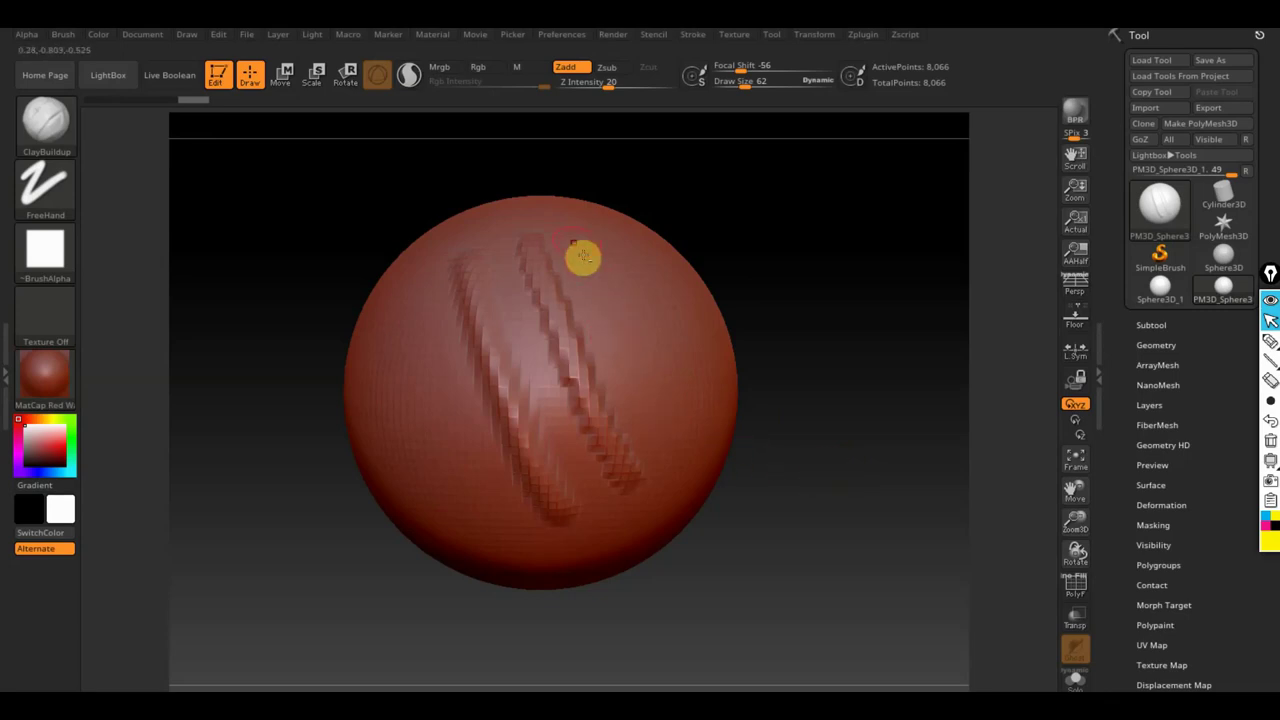
pyautogui.moveTo(583, 257); pyautogui.dragTo(668, 457)
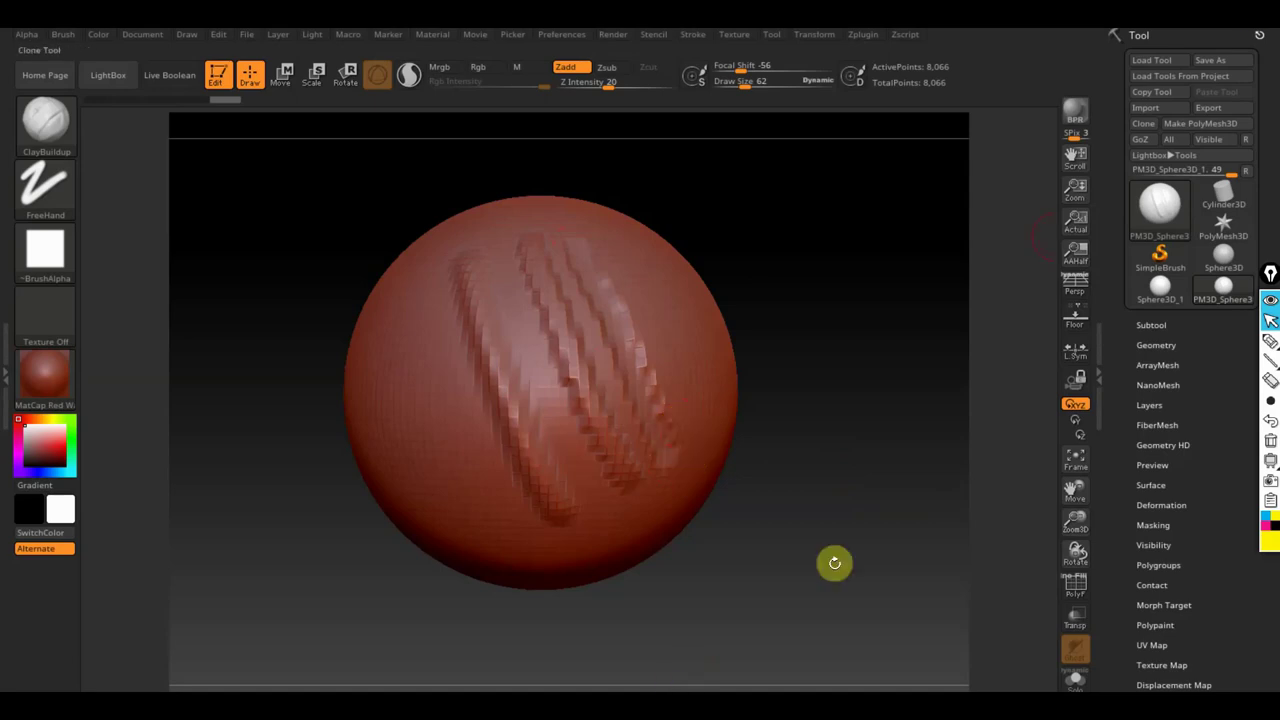
pyautogui.click(1212, 35)
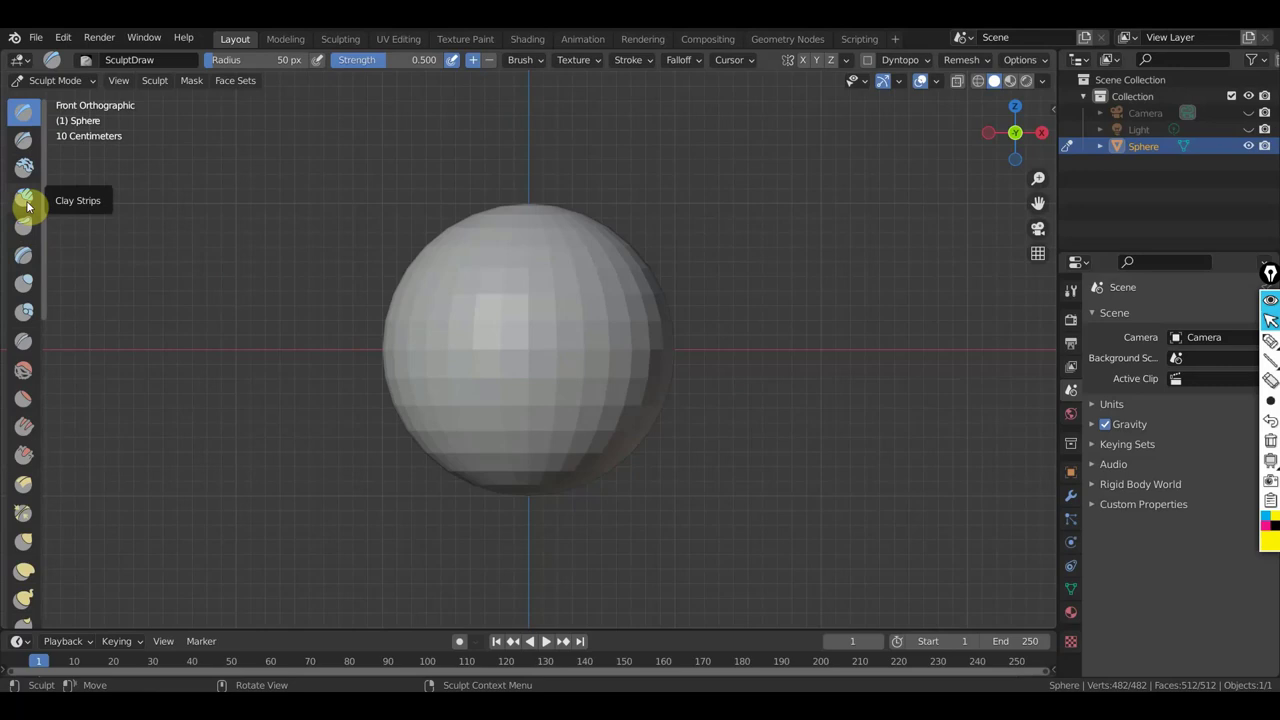
# Pick the Clay Strips brush and paint blocky patches over the UV sphere's upper left.
pyautogui.click(27, 207)
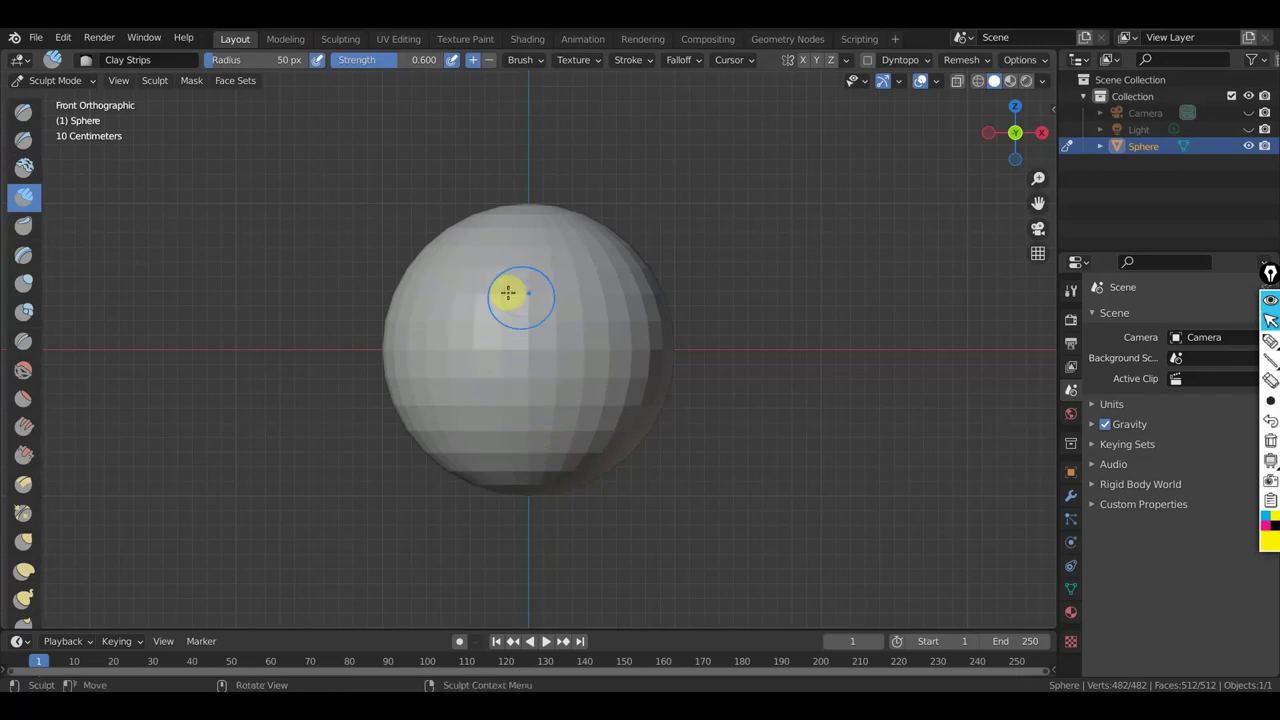
pyautogui.moveTo(517, 294)
pyautogui.mouseDown()
pyautogui.moveTo(478, 280)
pyautogui.moveTo(514, 428)
pyautogui.moveTo(471, 294)
pyautogui.moveTo(517, 408)
pyautogui.mouseUp()
pyautogui.scroll(3, 520, 404)
pyautogui.scroll(-1, 449, 294)
pyautogui.scroll(-1, 466, 294)
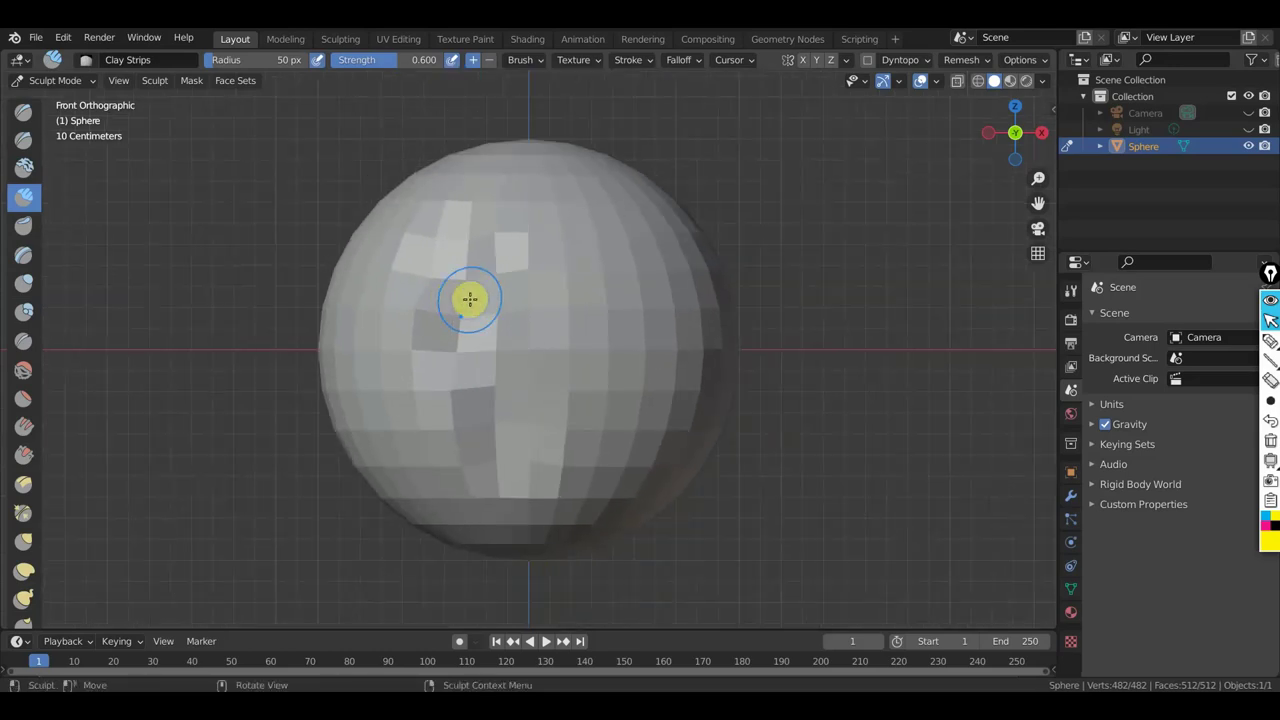
pyautogui.moveTo(539, 330)
pyautogui.mouseDown()
pyautogui.moveTo(557, 277)
pyautogui.moveTo(549, 314)
pyautogui.mouseUp()
pyautogui.scroll(-1, 563, 289)
pyautogui.scroll(-1, 563, 291)
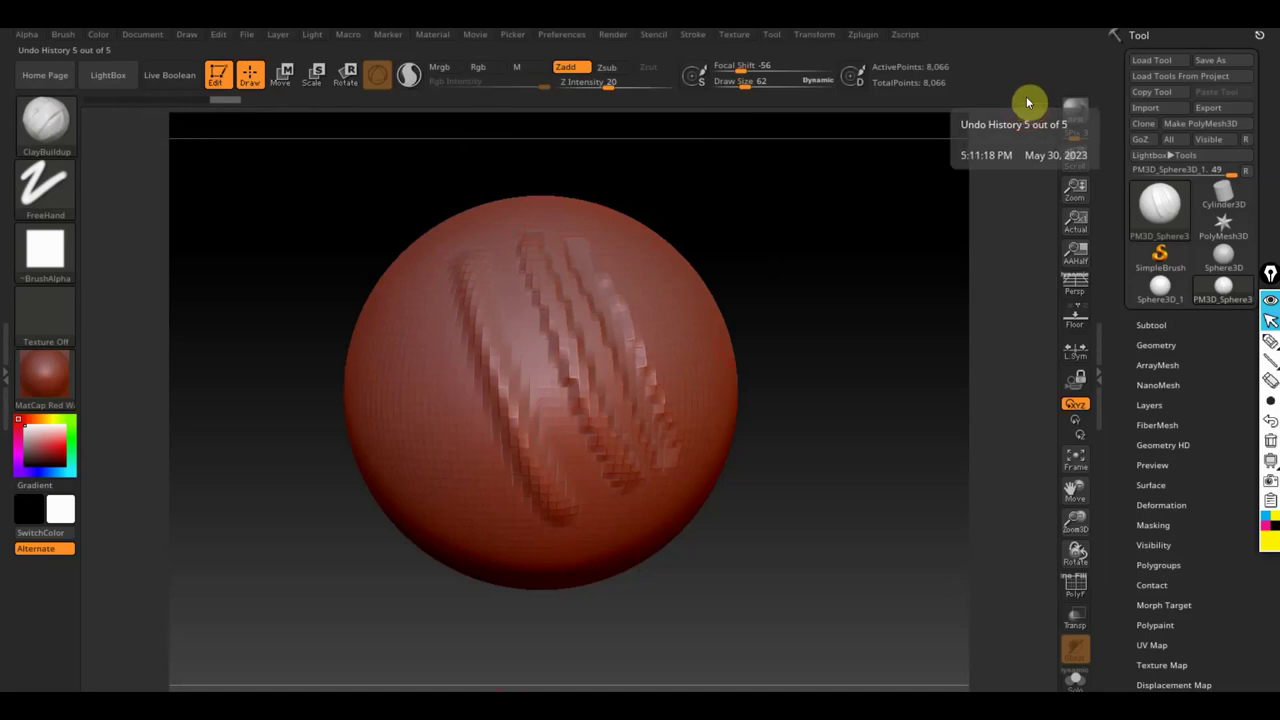
# Revert the sphere to its first undo step, enable the PolyF wireframe, and expand Tool > Geometry.
pyautogui.click(100, 103)
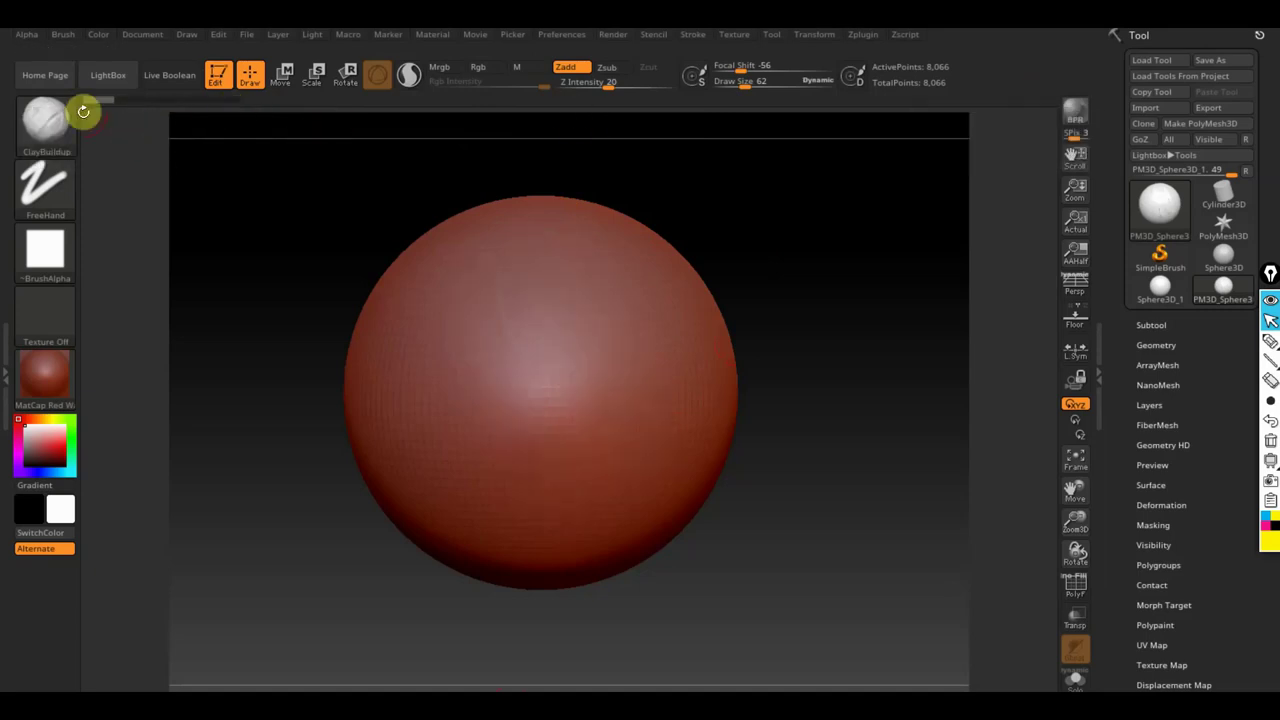
pyautogui.click(95, 106)
pyautogui.click(1079, 587)
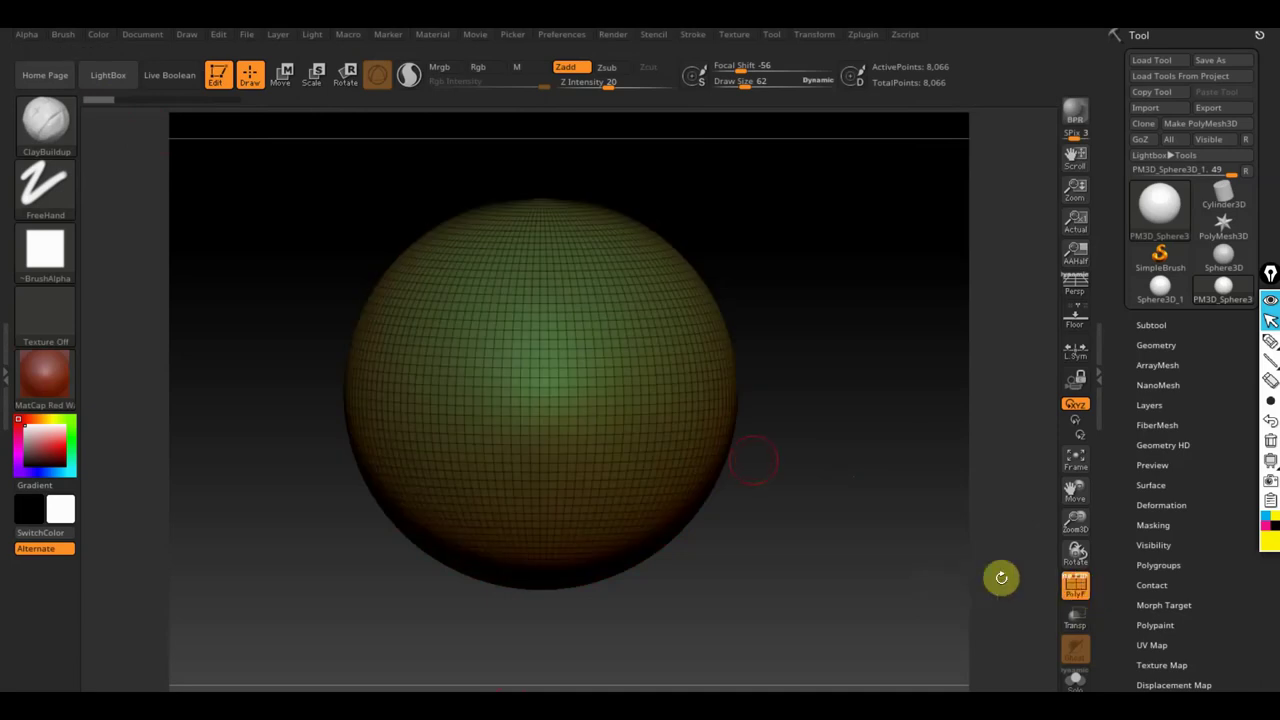
pyautogui.moveTo(834, 448)
pyautogui.keyDown('alt'); pyautogui.mouseDown()
pyautogui.moveTo(851, 477)
pyautogui.moveTo(845, 457)
pyautogui.mouseUp(); pyautogui.keyUp('alt')
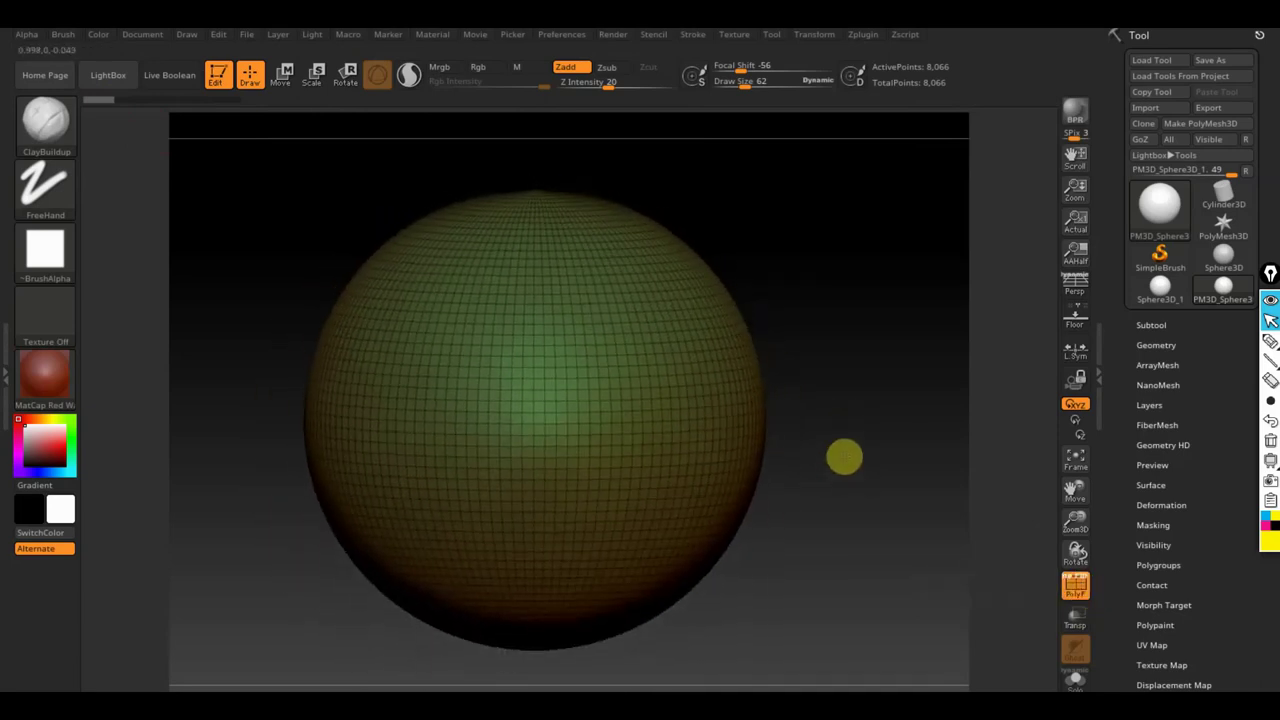
pyautogui.click(1150, 345)
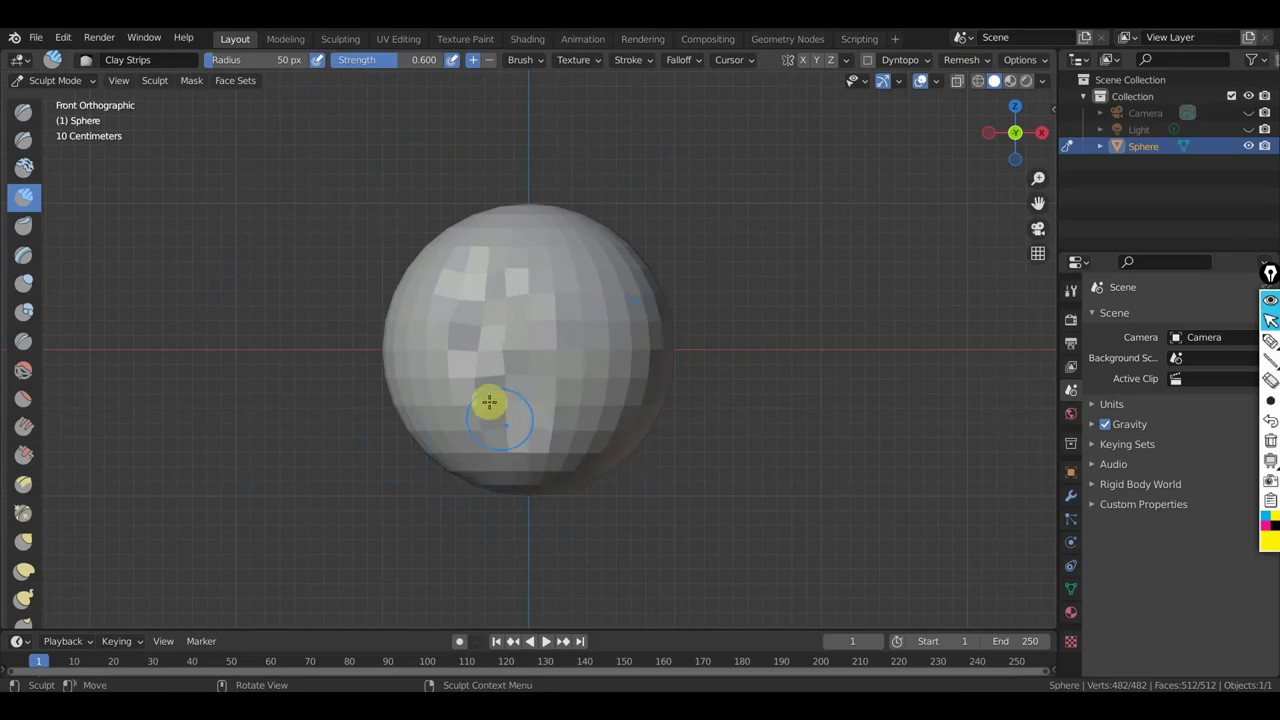
# Paint a Clay Strips stroke across the lower middle of the Blender sphere.
pyautogui.moveTo(489, 402); pyautogui.dragTo(534, 363)
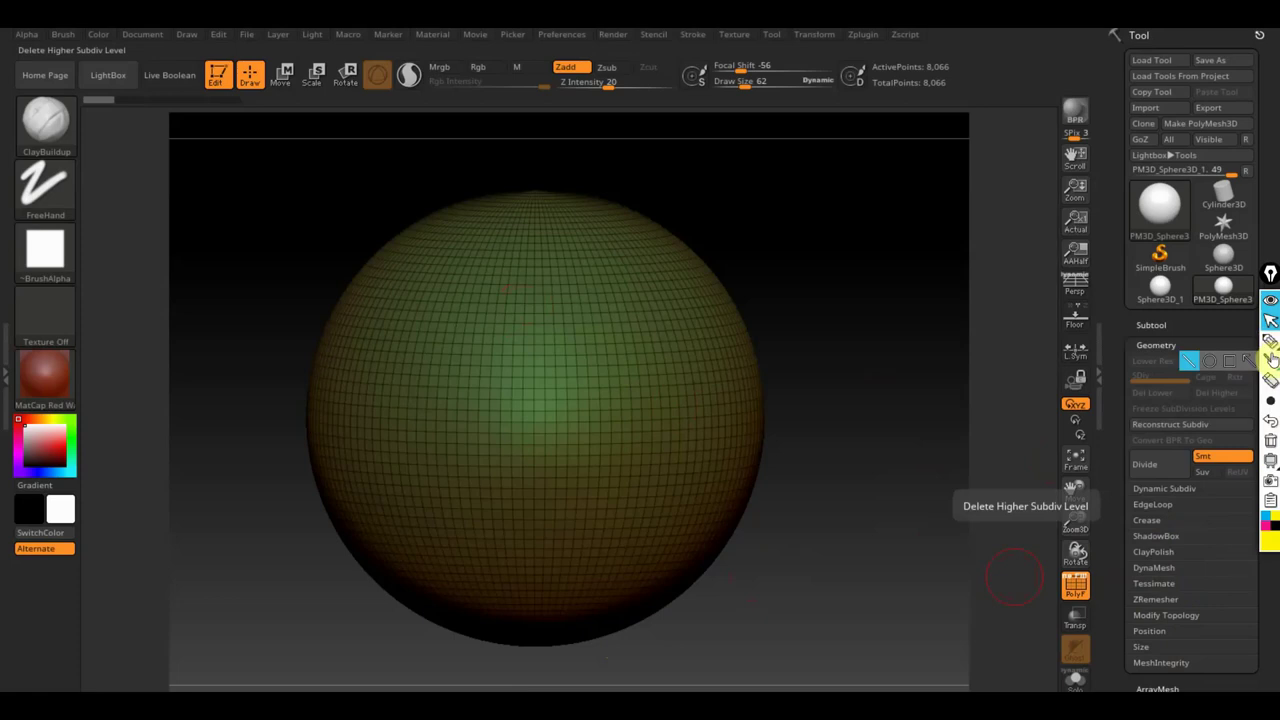
pyautogui.moveTo(1270, 341)
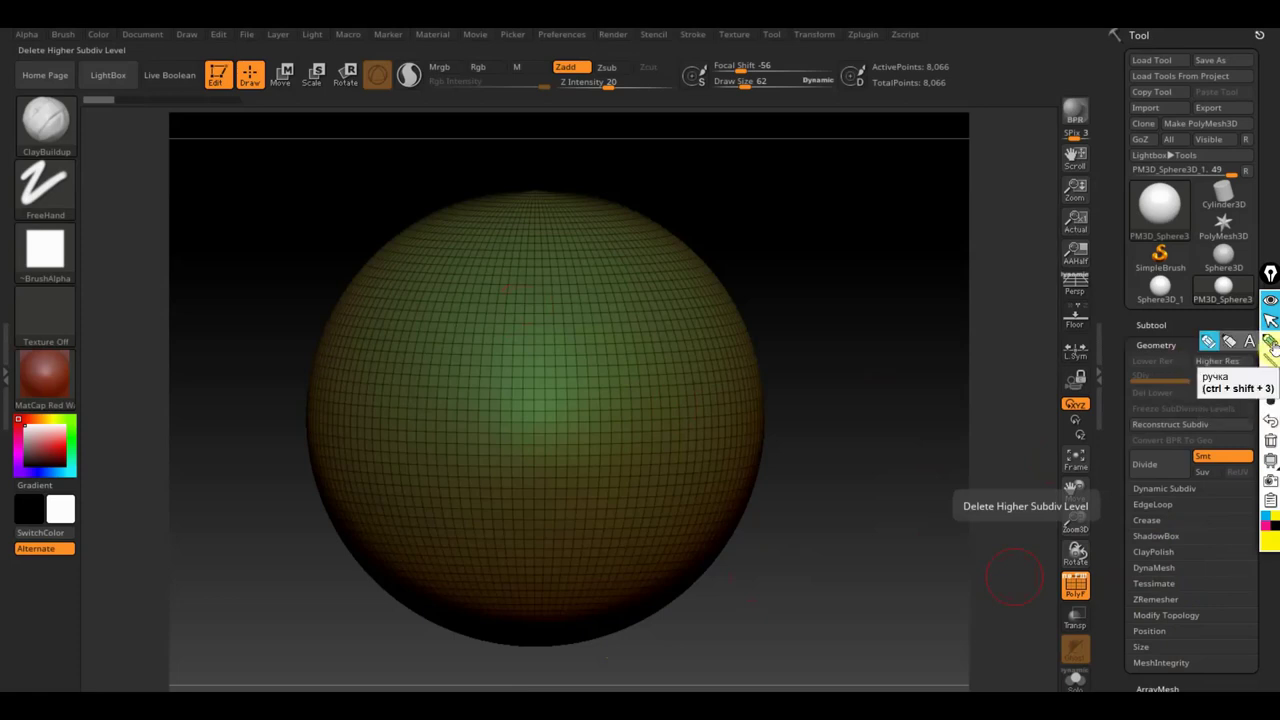
# Circle the DynaMesh option with the annotation pen, changing the marks from yellow to blue.
pyautogui.click(1272, 345)
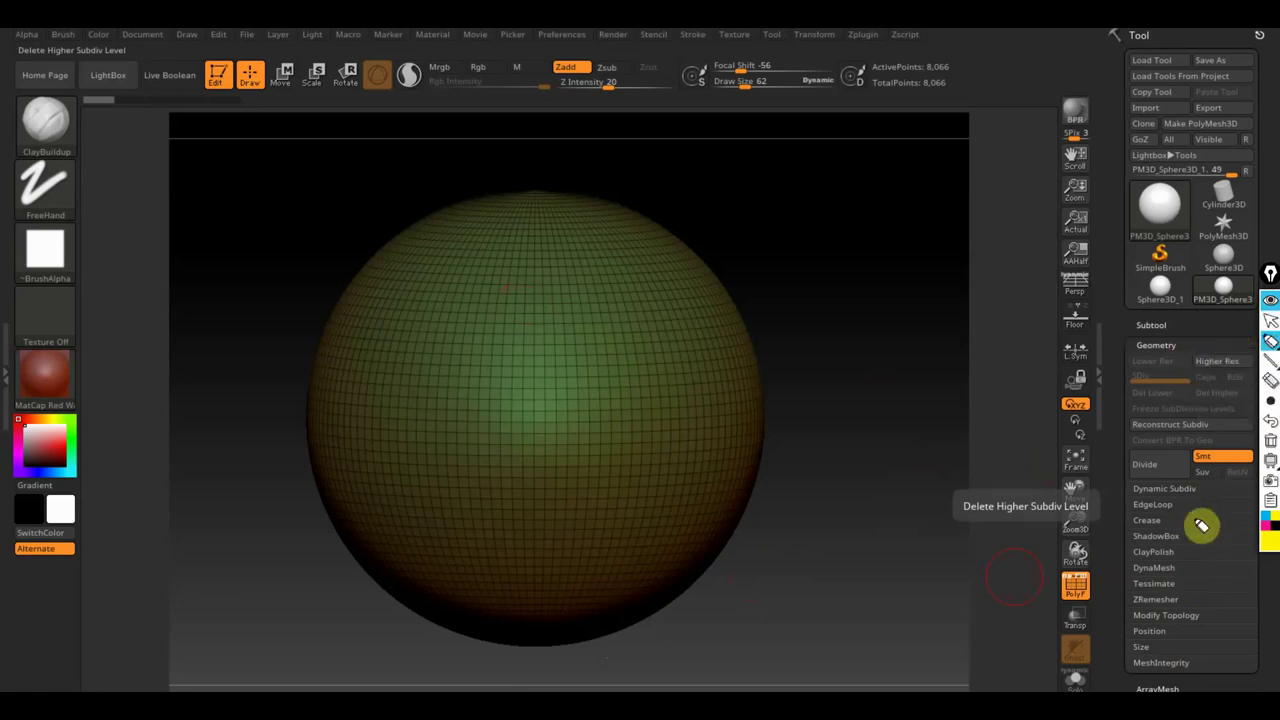
pyautogui.moveTo(1112, 580); pyautogui.dragTo(1118, 572)
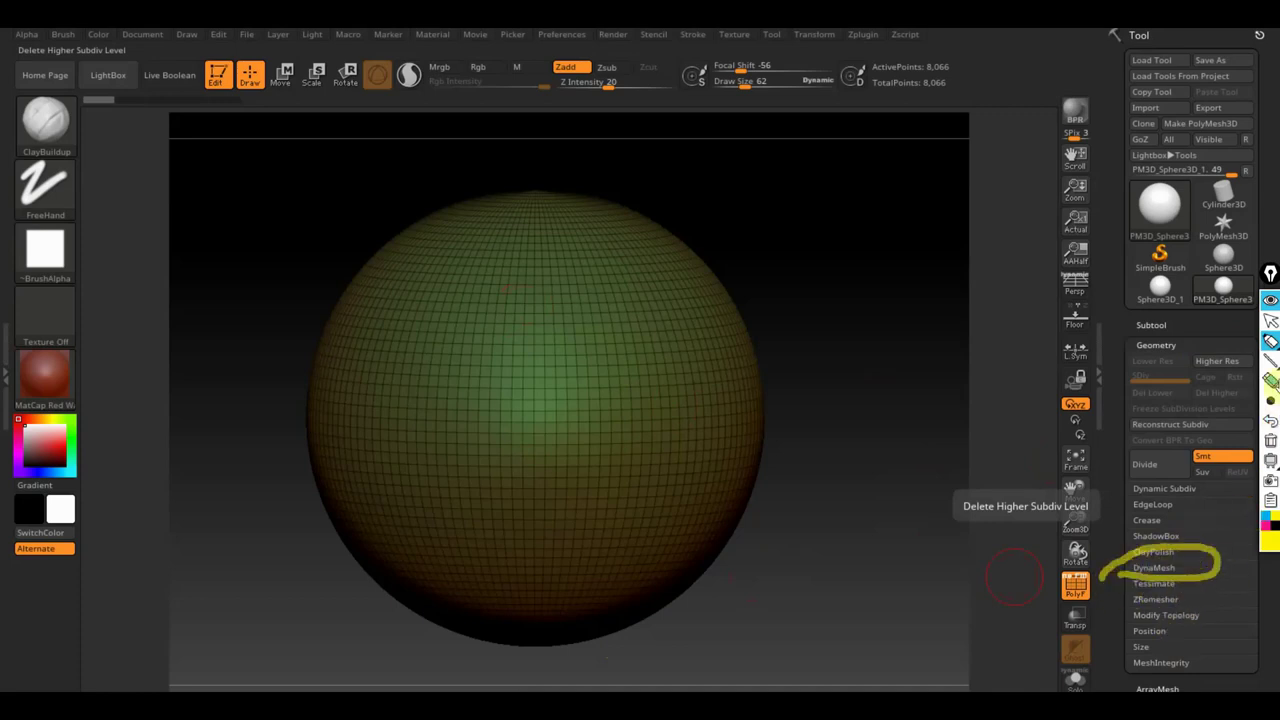
pyautogui.click(1270, 545)
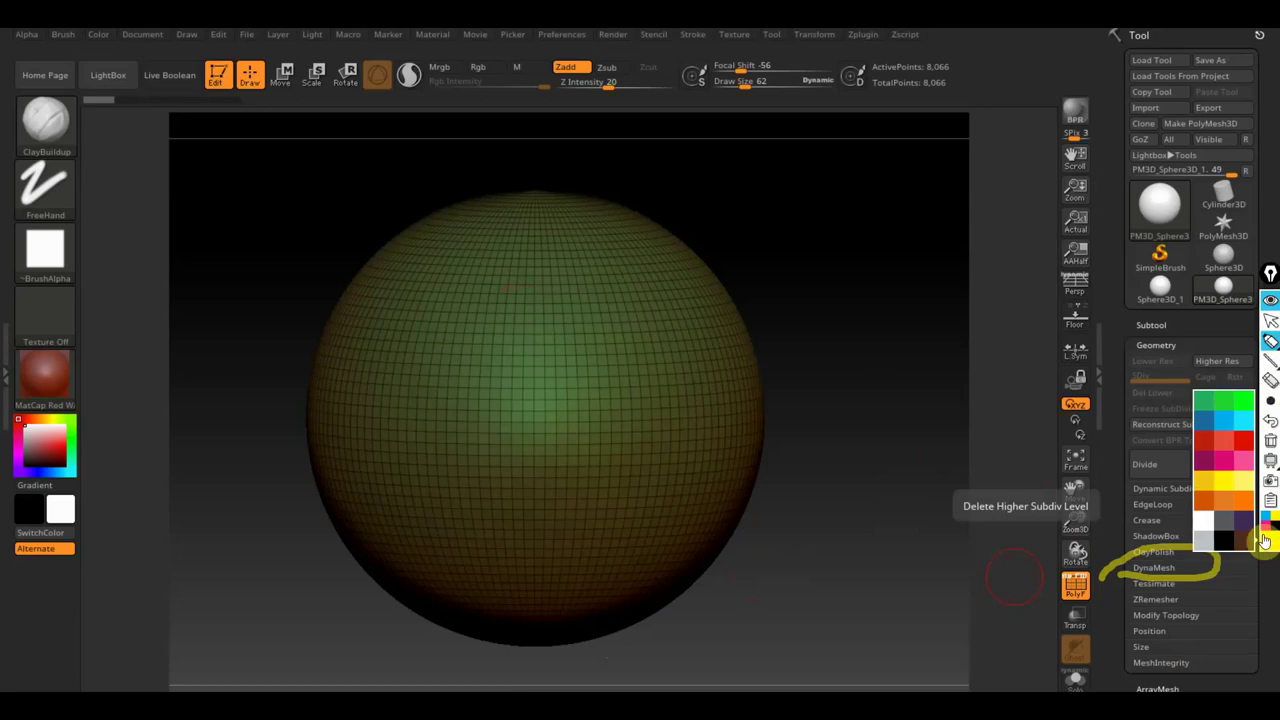
pyautogui.click(1220, 428)
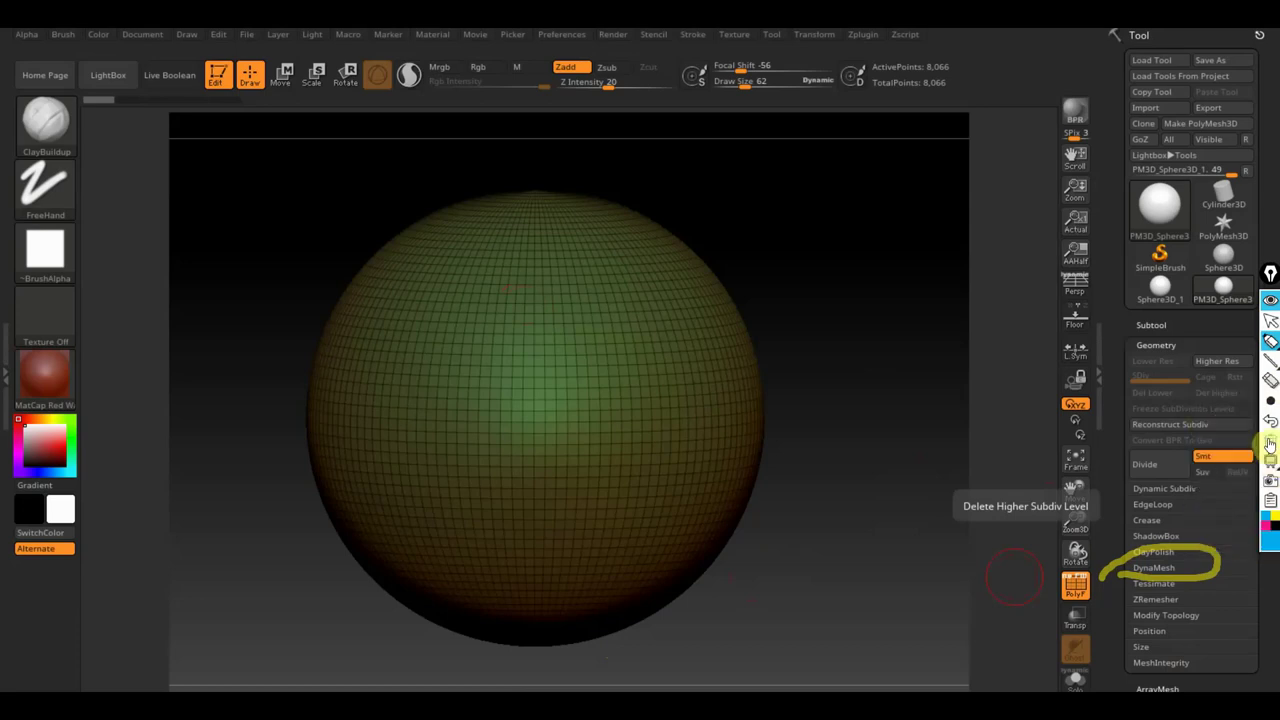
pyautogui.moveTo(1210, 569); pyautogui.dragTo(1197, 567)
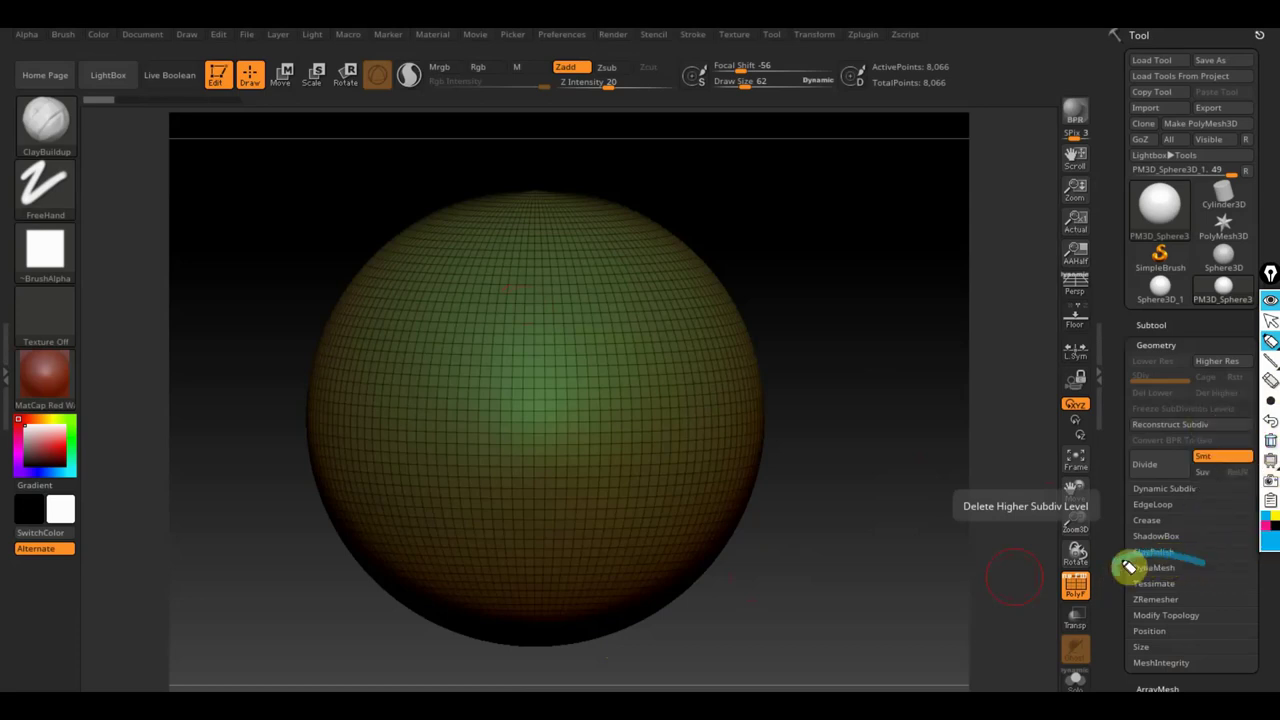
pyautogui.moveTo(1269, 482)
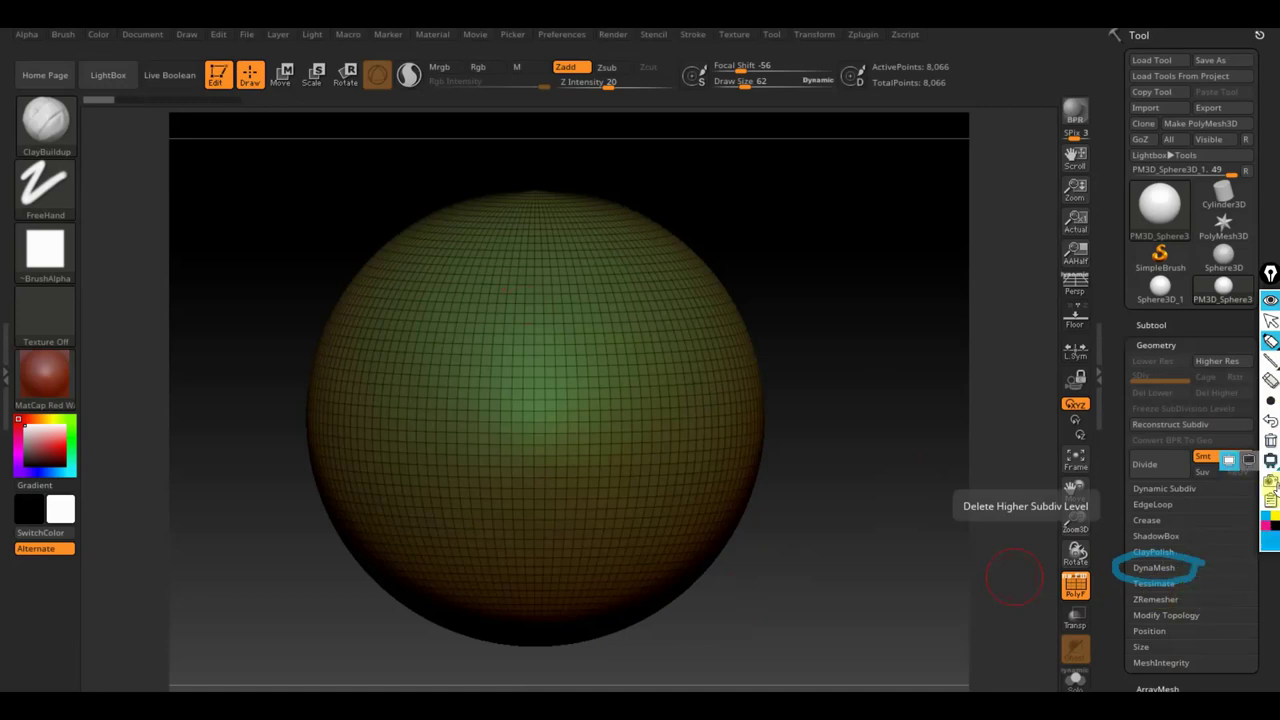
pyautogui.click(1270, 440)
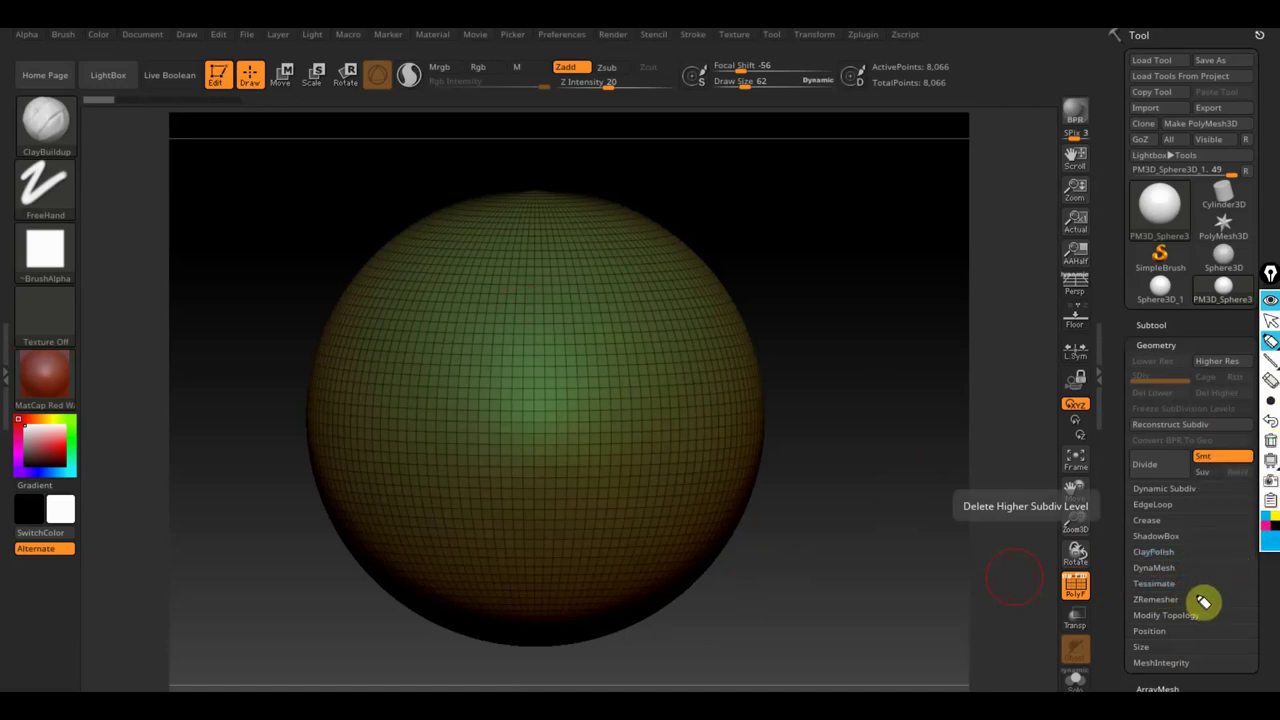
# Circle the ZRemesher option in blue, then hide and reshow the annotations.
pyautogui.moveTo(1203, 600)
pyautogui.mouseDown()
pyautogui.moveTo(1148, 595)
pyautogui.moveTo(1171, 600)
pyautogui.mouseUp()
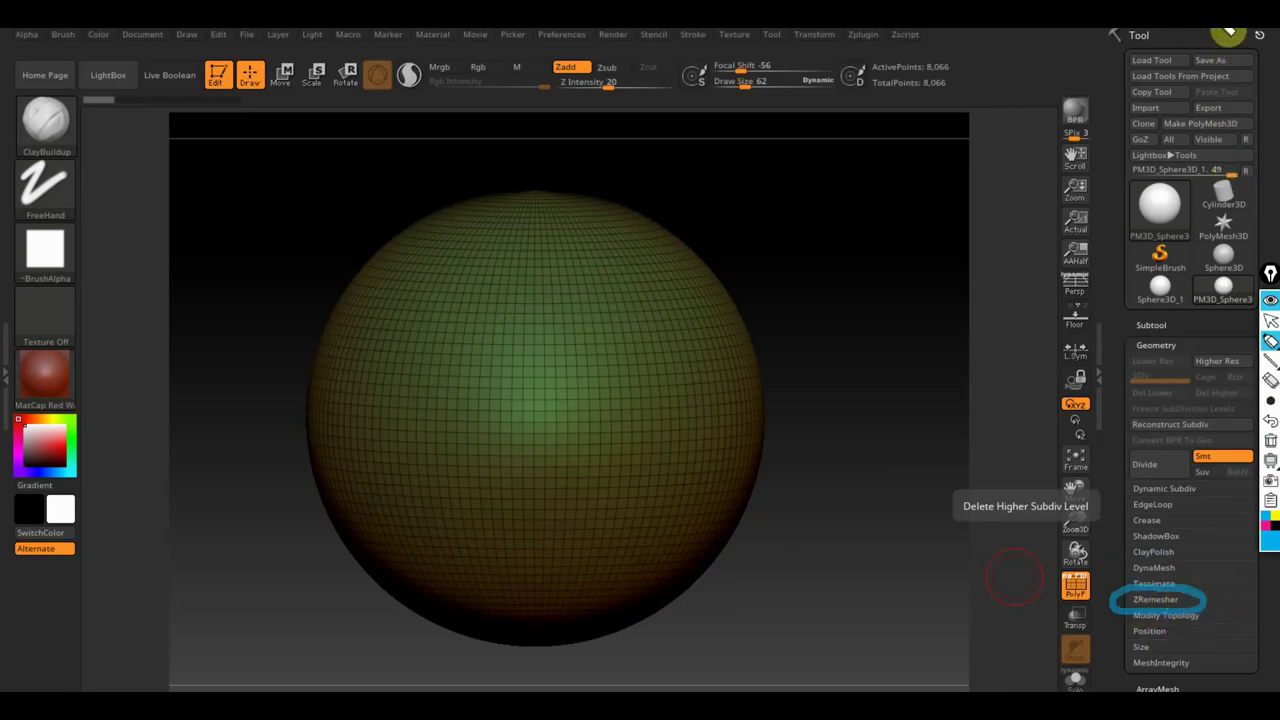
pyautogui.click(1270, 298)
pyautogui.click(1270, 302)
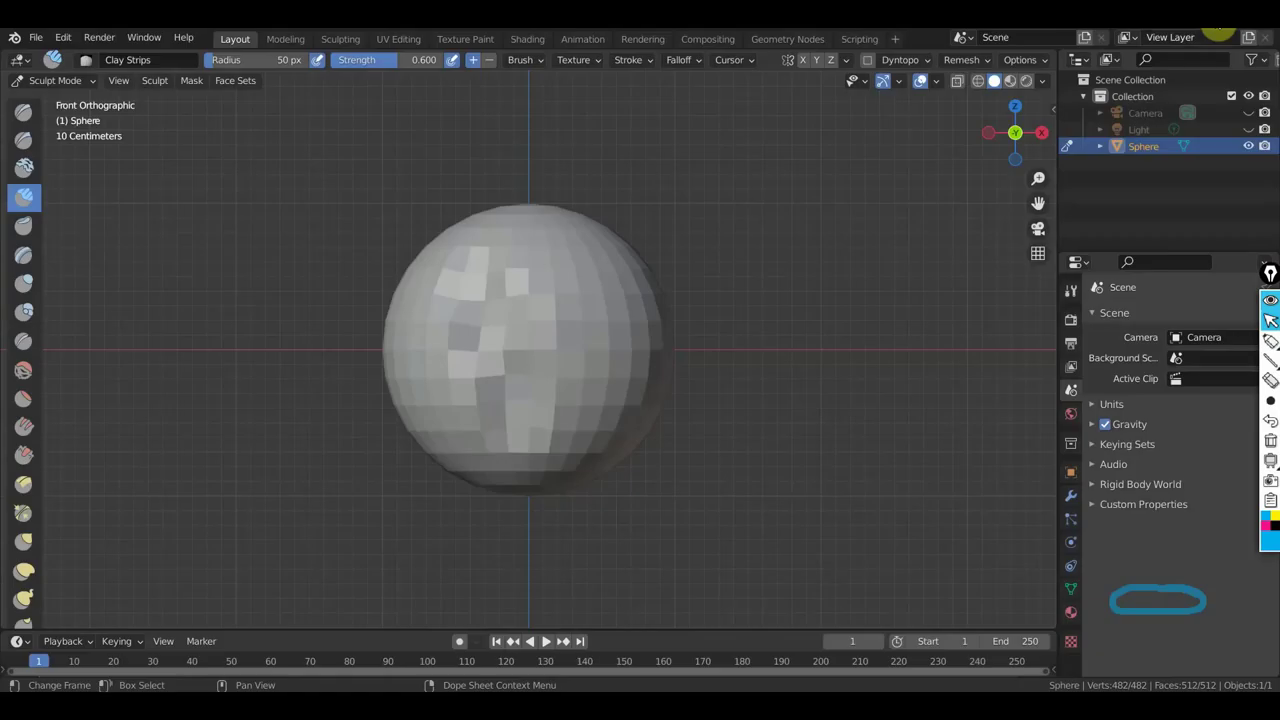
# Switch to Blender, erase its drawn annotation, then return to the ZBrush window.
pyautogui.hotkey('alt', 'Tab')
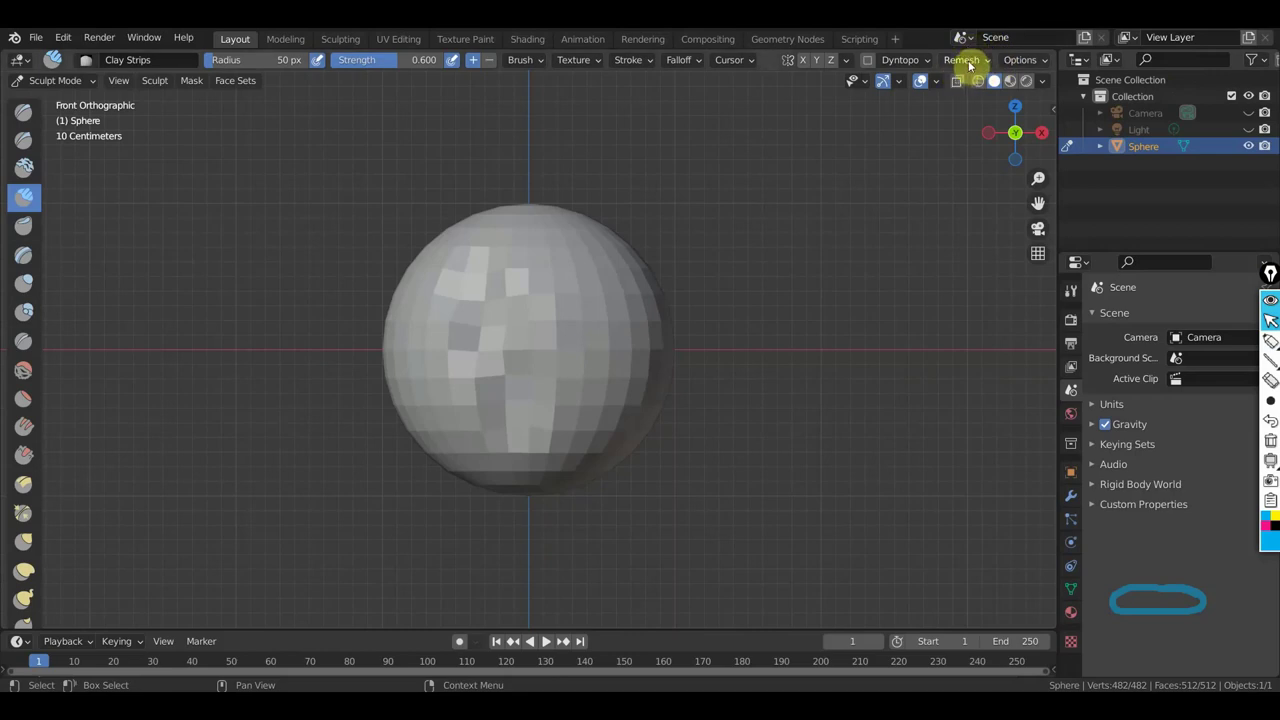
pyautogui.moveTo(1270, 460)
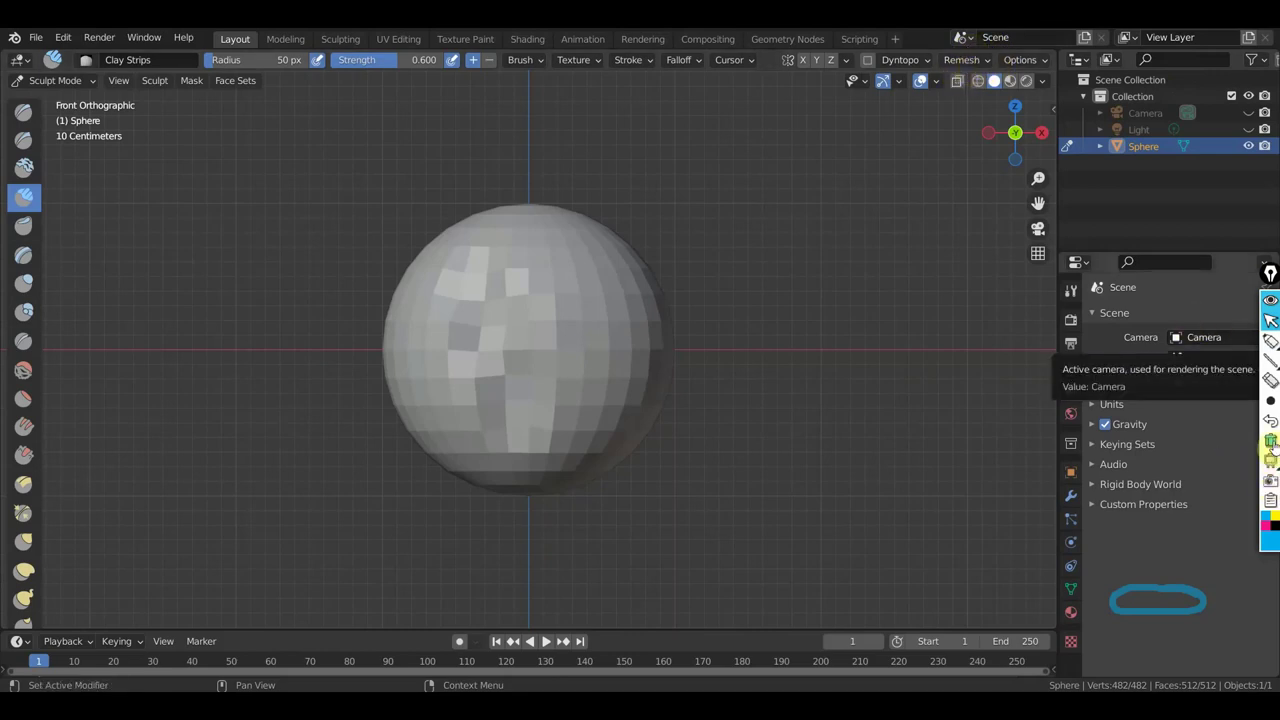
pyautogui.click(1270, 446)
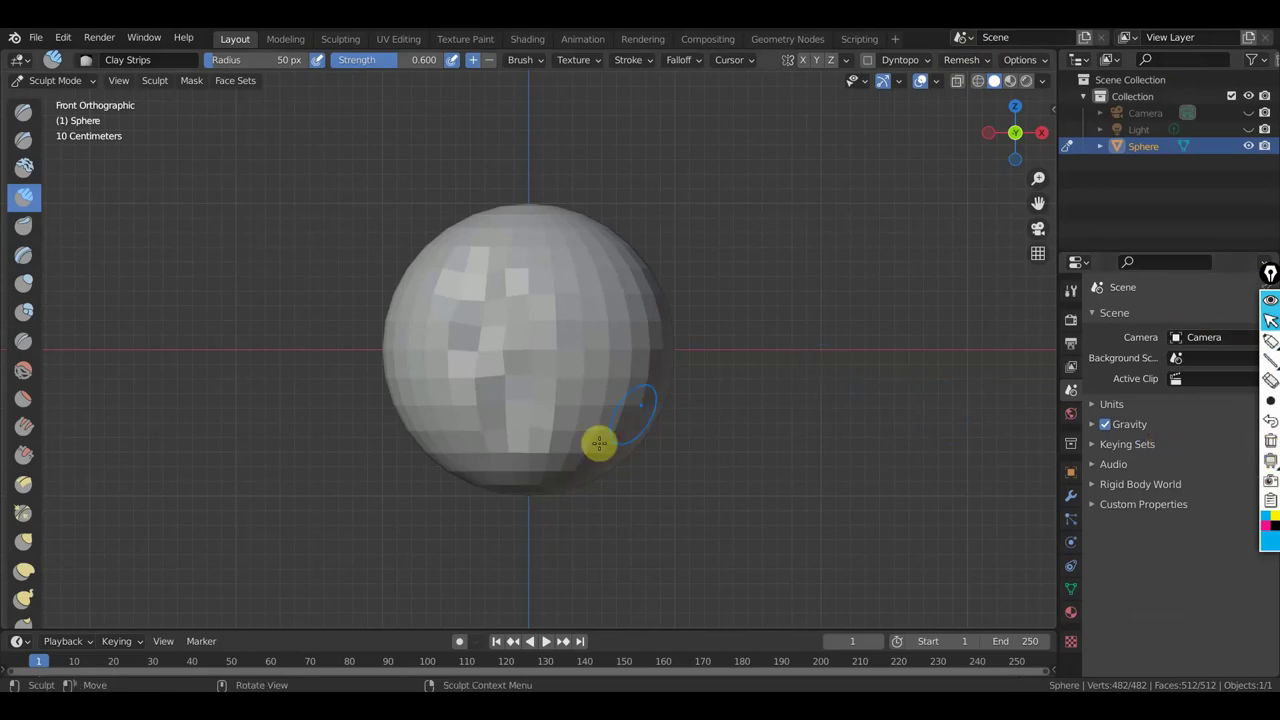
pyautogui.click(530, 694)
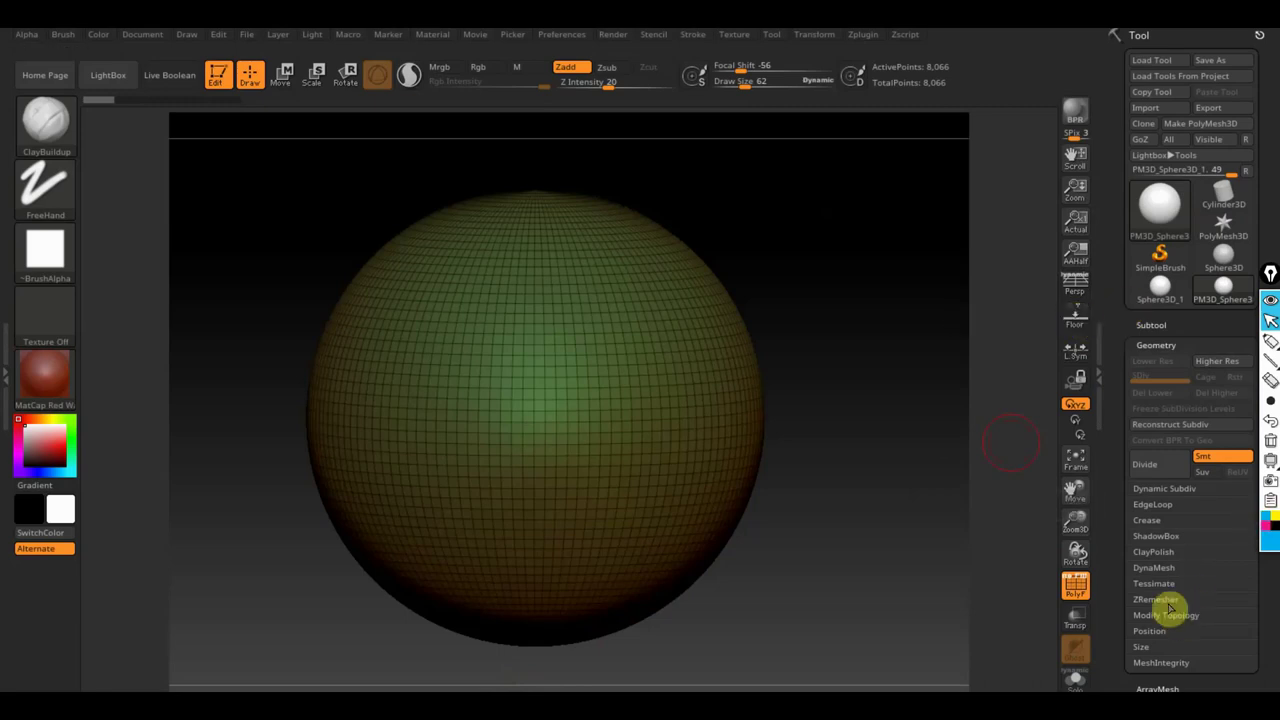
# DynaMesh the sphere at Resolution 584 with Project on, circling the resolution and point counts.
pyautogui.click(1158, 568)
pyautogui.click(1142, 610)
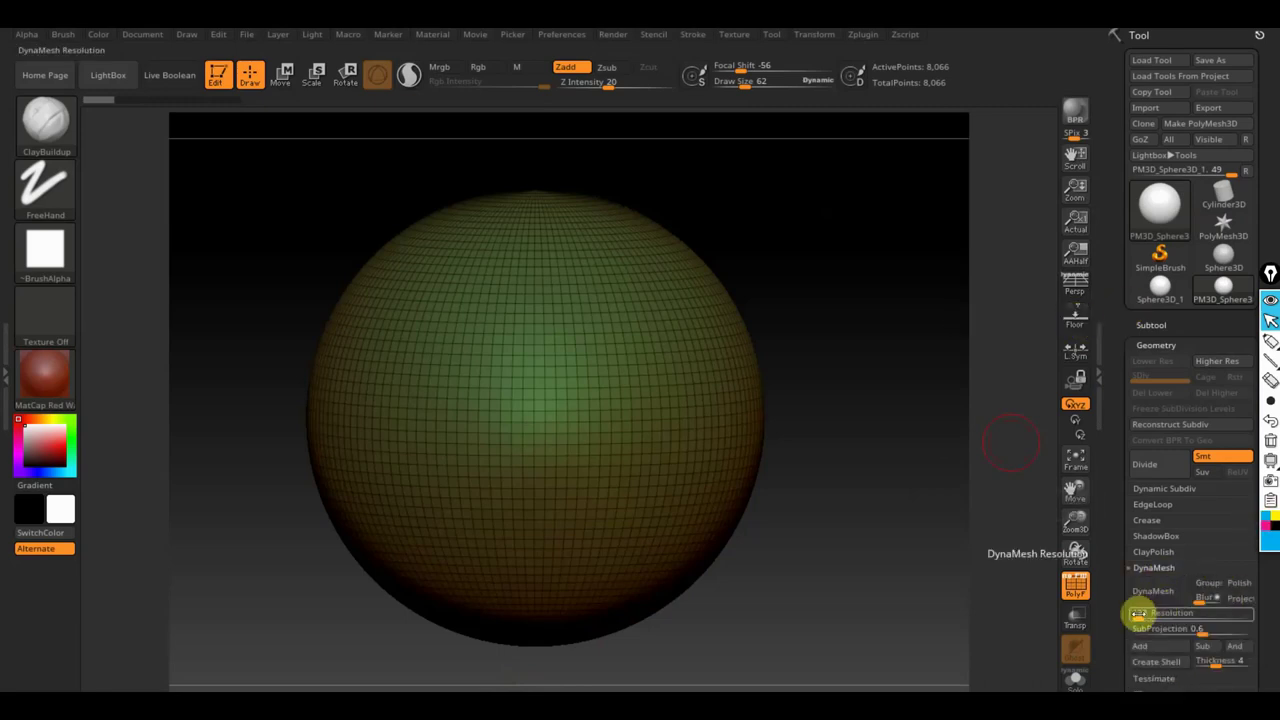
pyautogui.write('584')
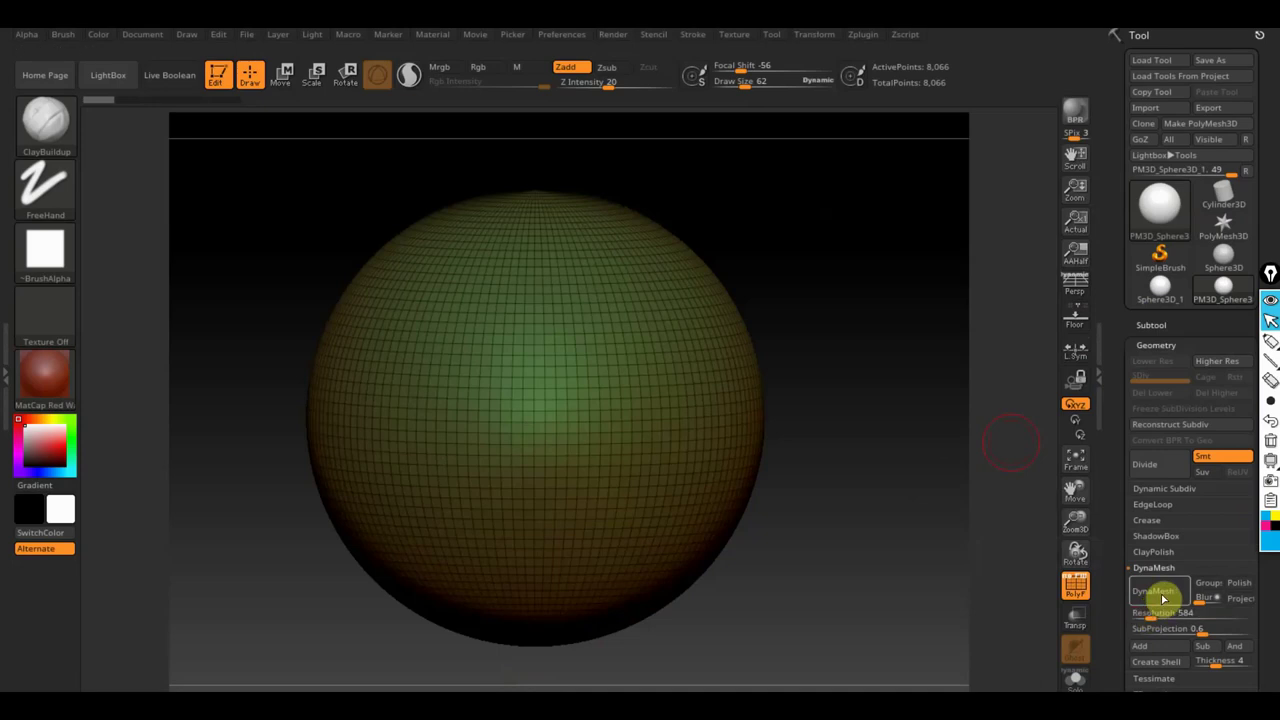
pyautogui.click(1160, 593)
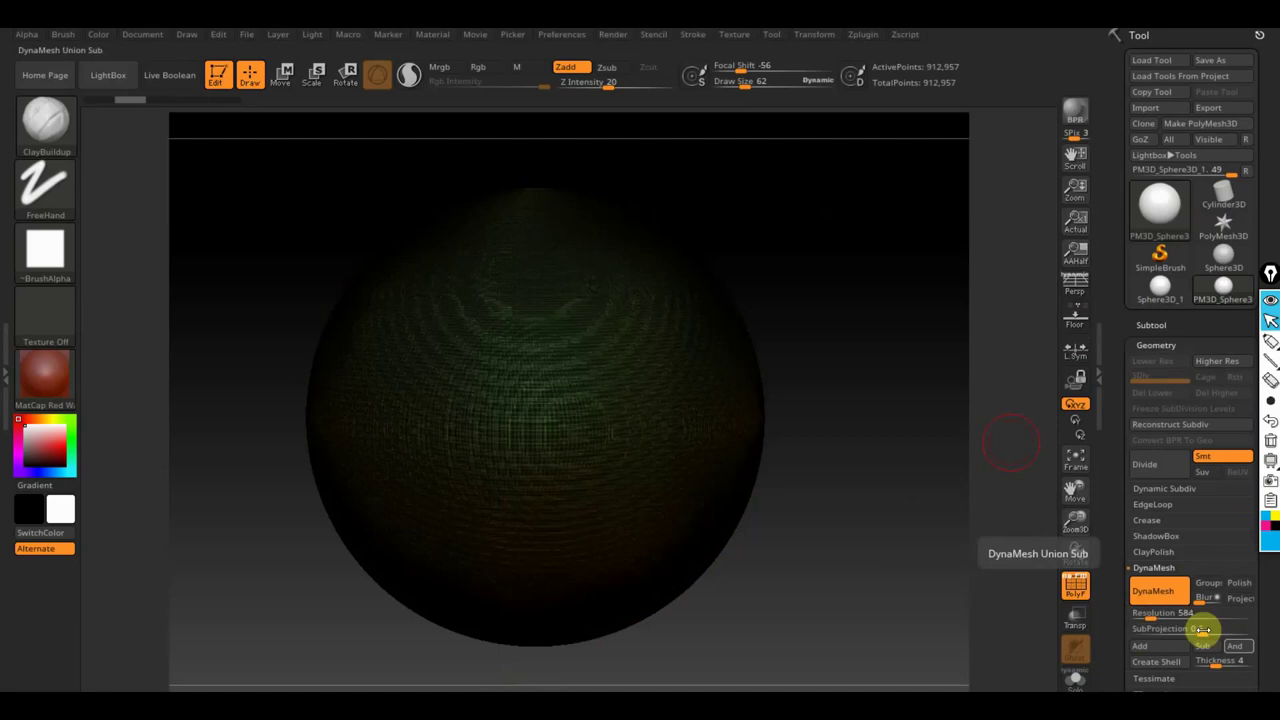
pyautogui.moveTo(1263, 634); pyautogui.dragTo(1266, 563)
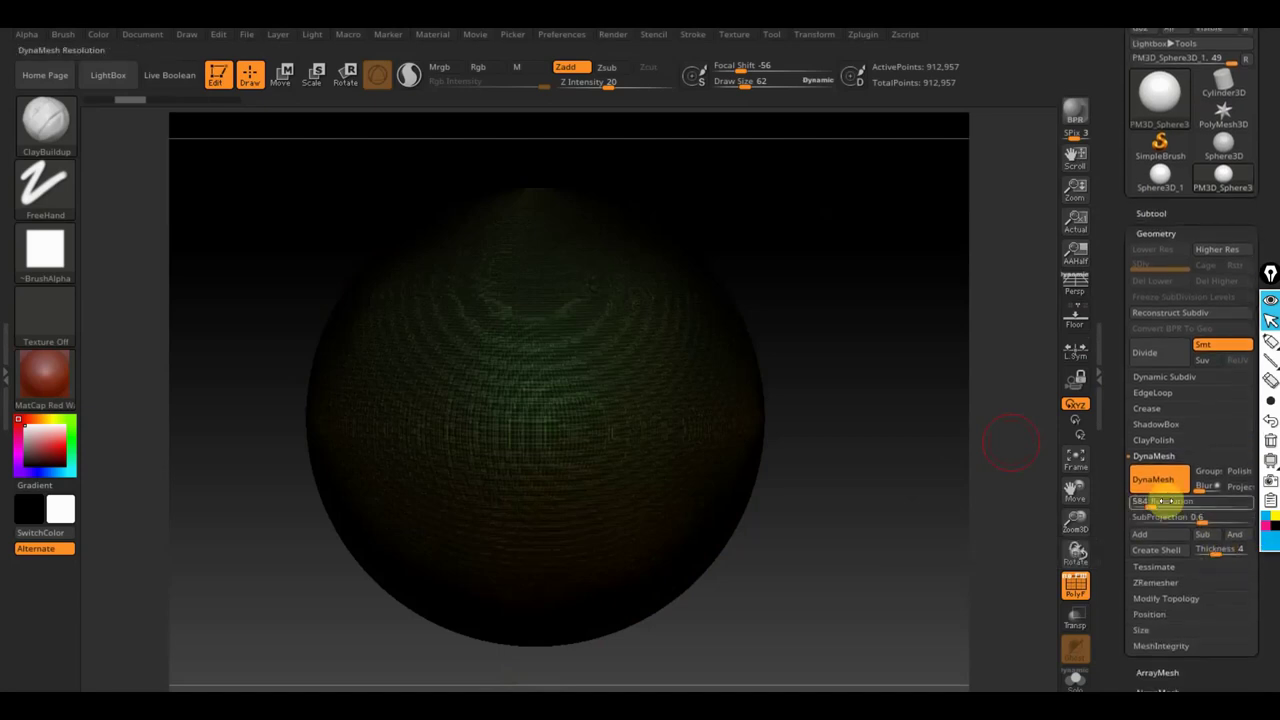
pyautogui.click(1239, 486)
pyautogui.click(1270, 341)
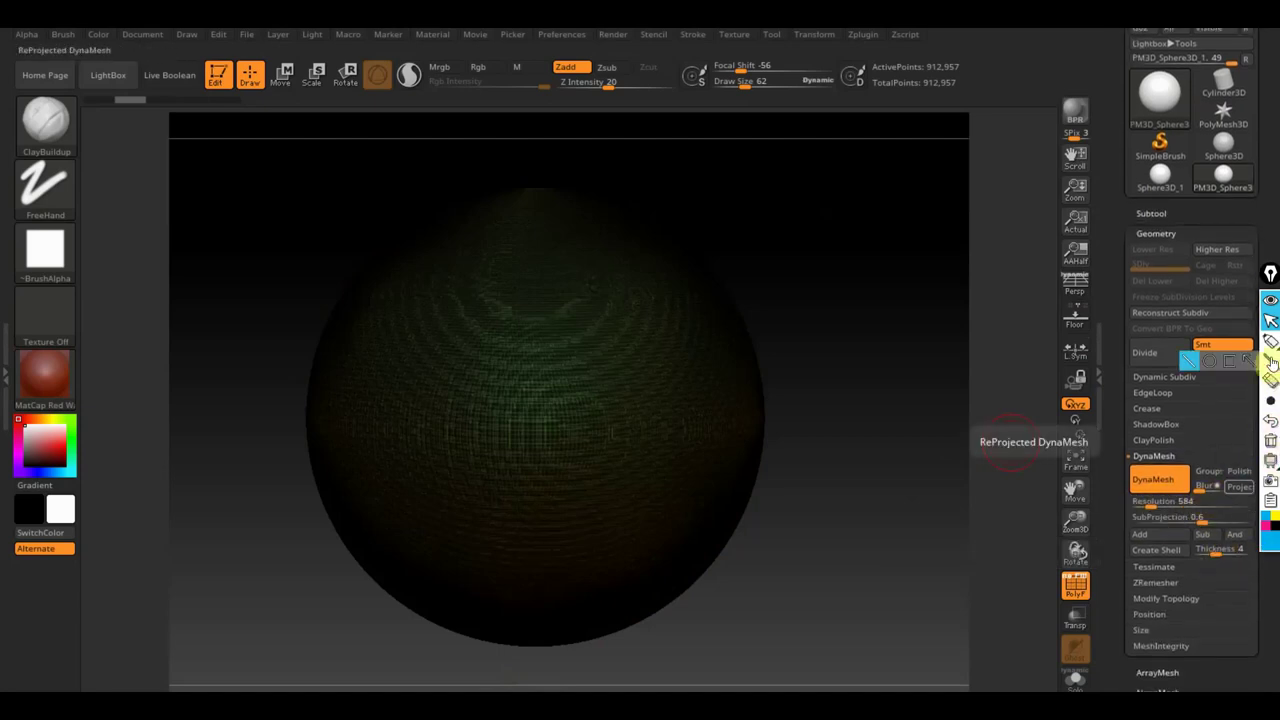
pyautogui.moveTo(1203, 499); pyautogui.dragTo(1116, 527)
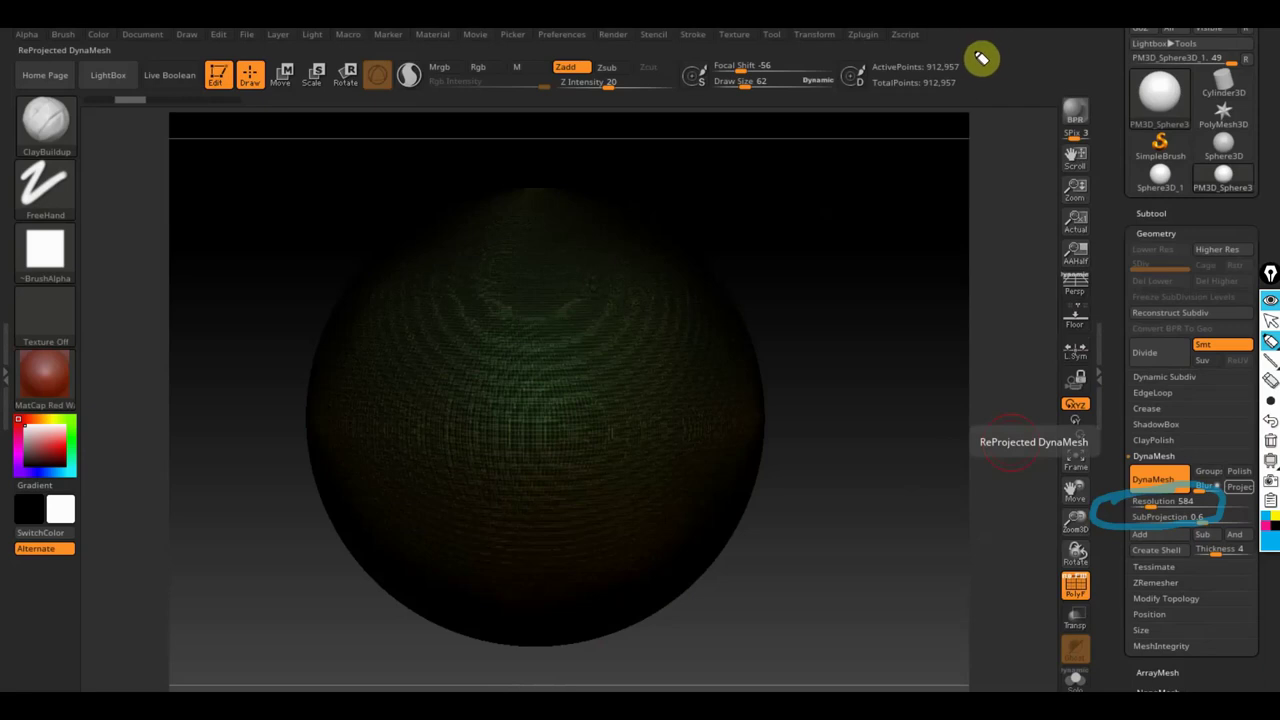
pyautogui.moveTo(980, 45); pyautogui.dragTo(922, 62)
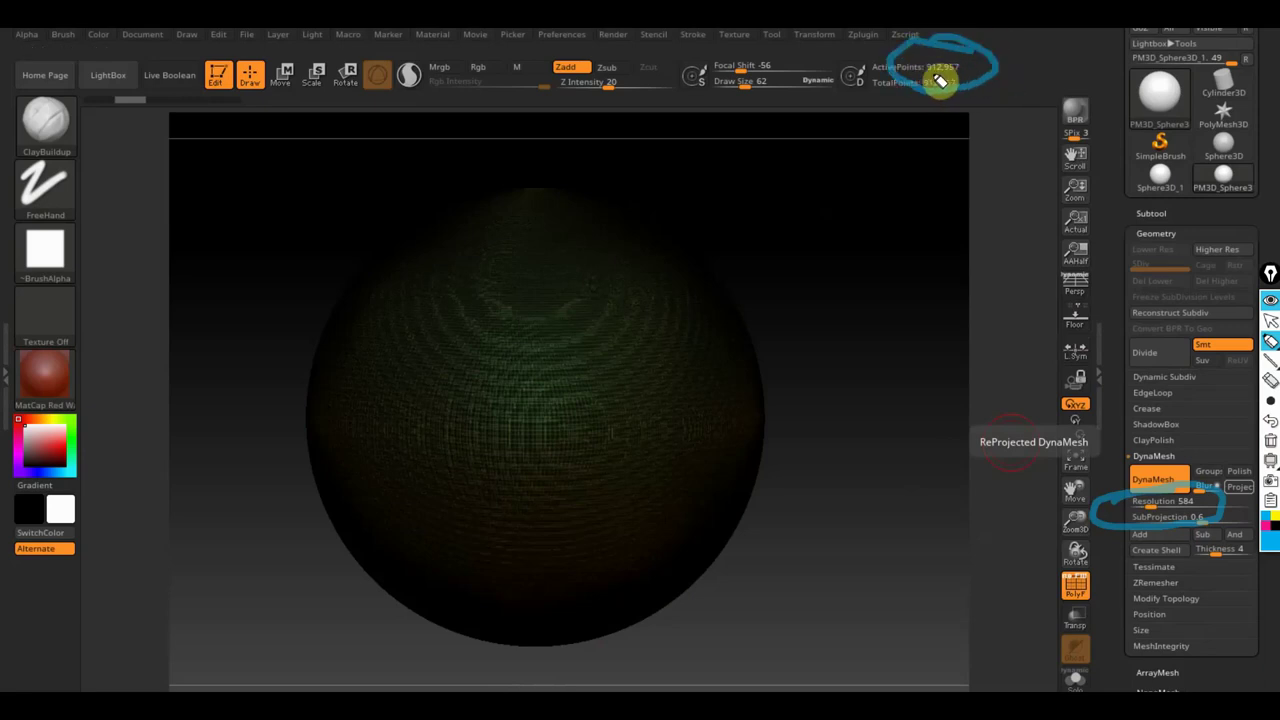
pyautogui.click(1270, 320)
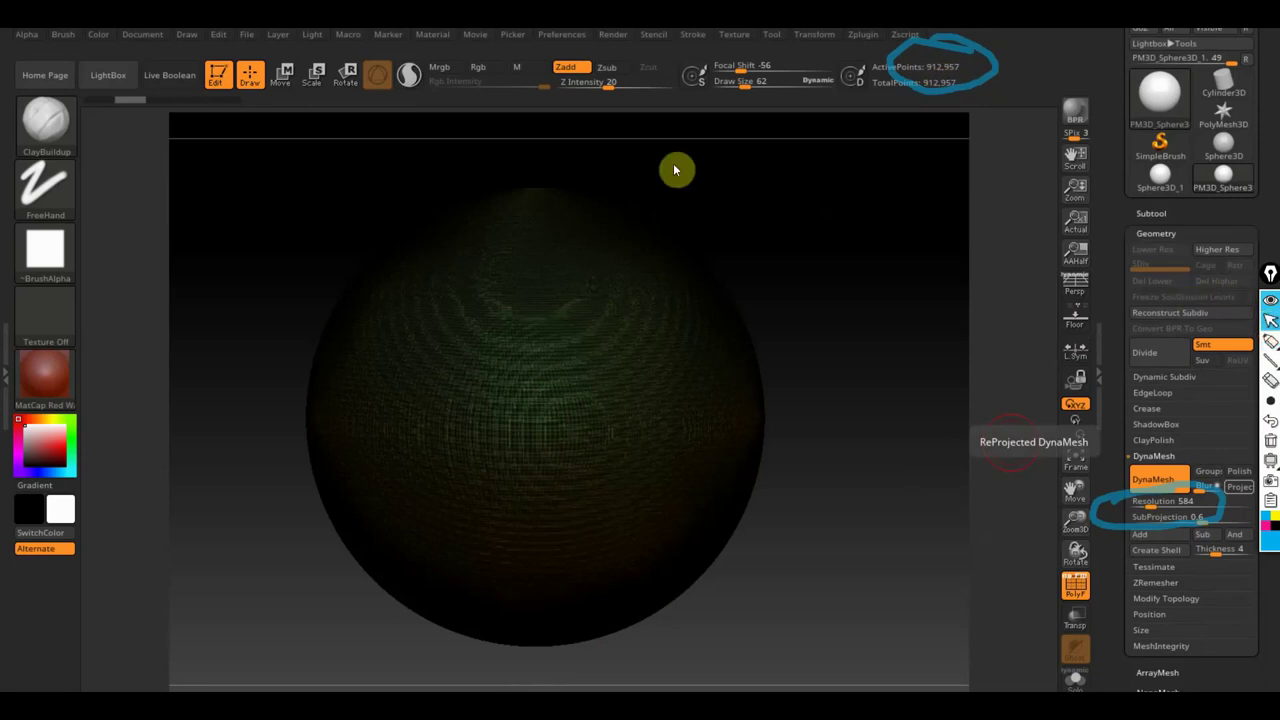
# Undo the dense remesh, retry DynaMesh at 648, and settle on Resolution 128.
pyautogui.click(108, 100)
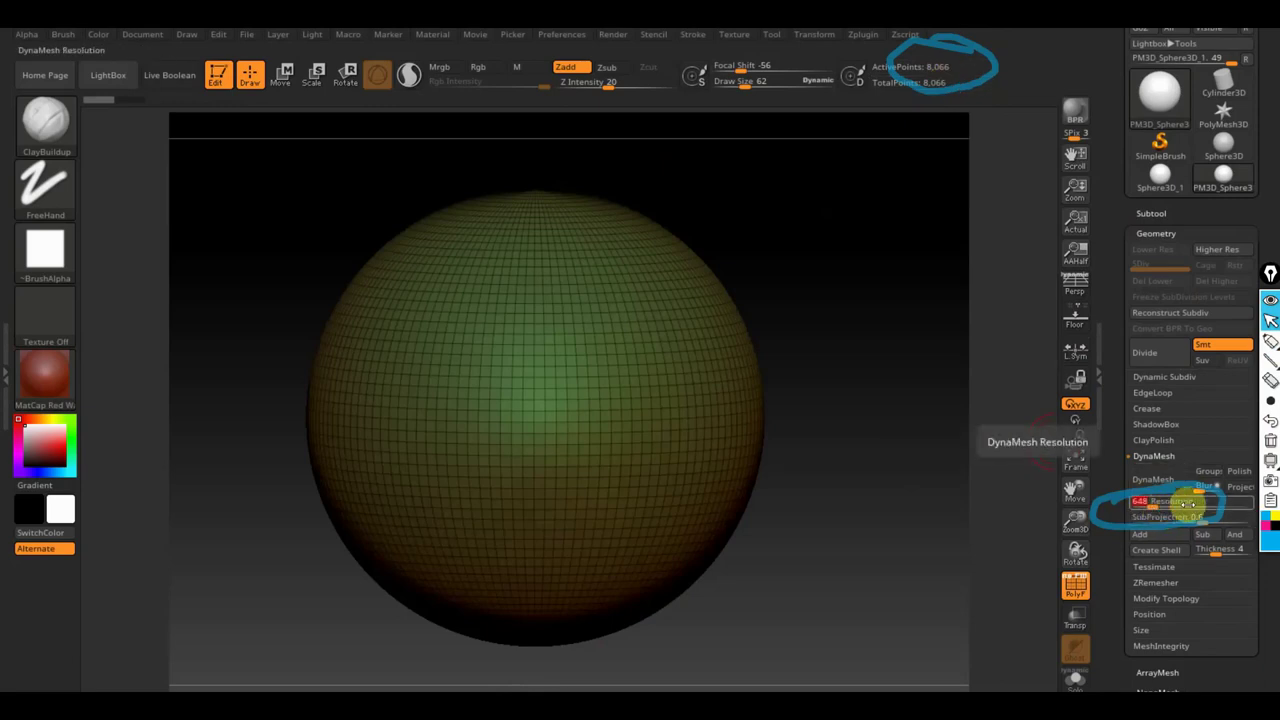
pyautogui.moveTo(1155, 507); pyautogui.dragTo(1168, 492)
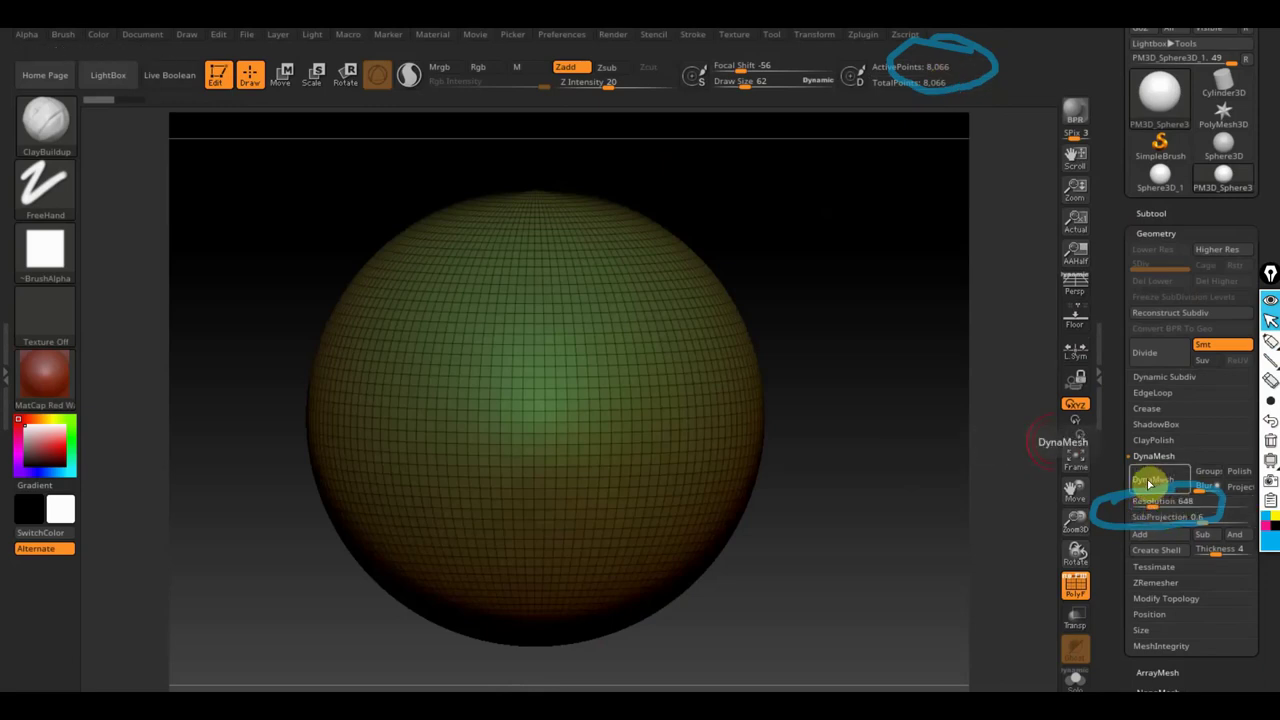
pyautogui.click(1150, 481)
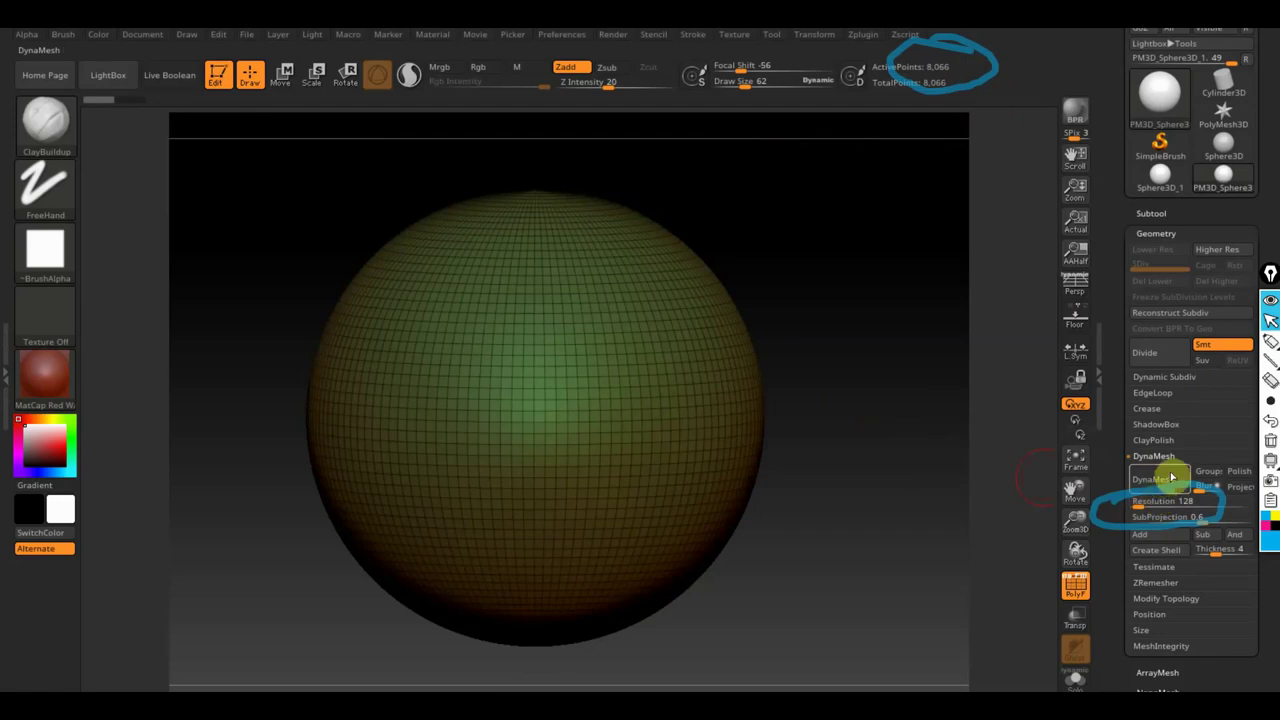
pyautogui.click(1152, 479)
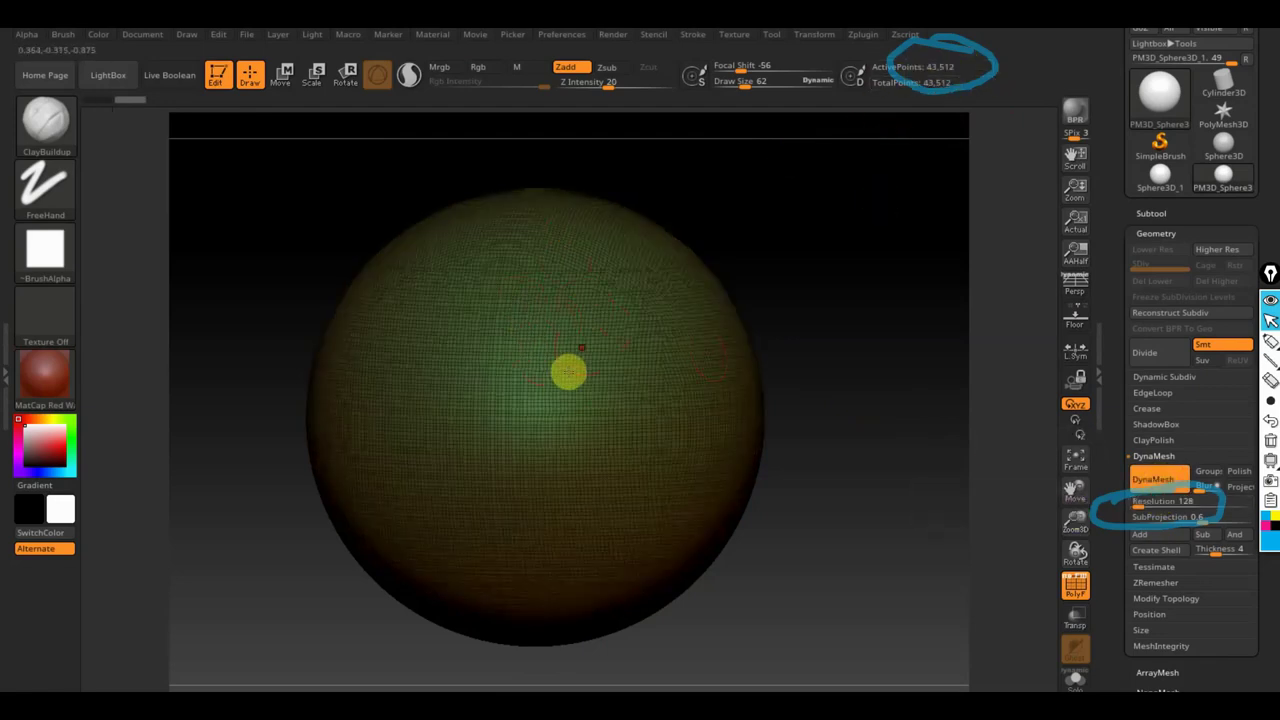
# With PolyF off, sculpt ClayBuildup strokes across the sphere, lowering Z Intensity to 6.
pyautogui.click(1074, 586)
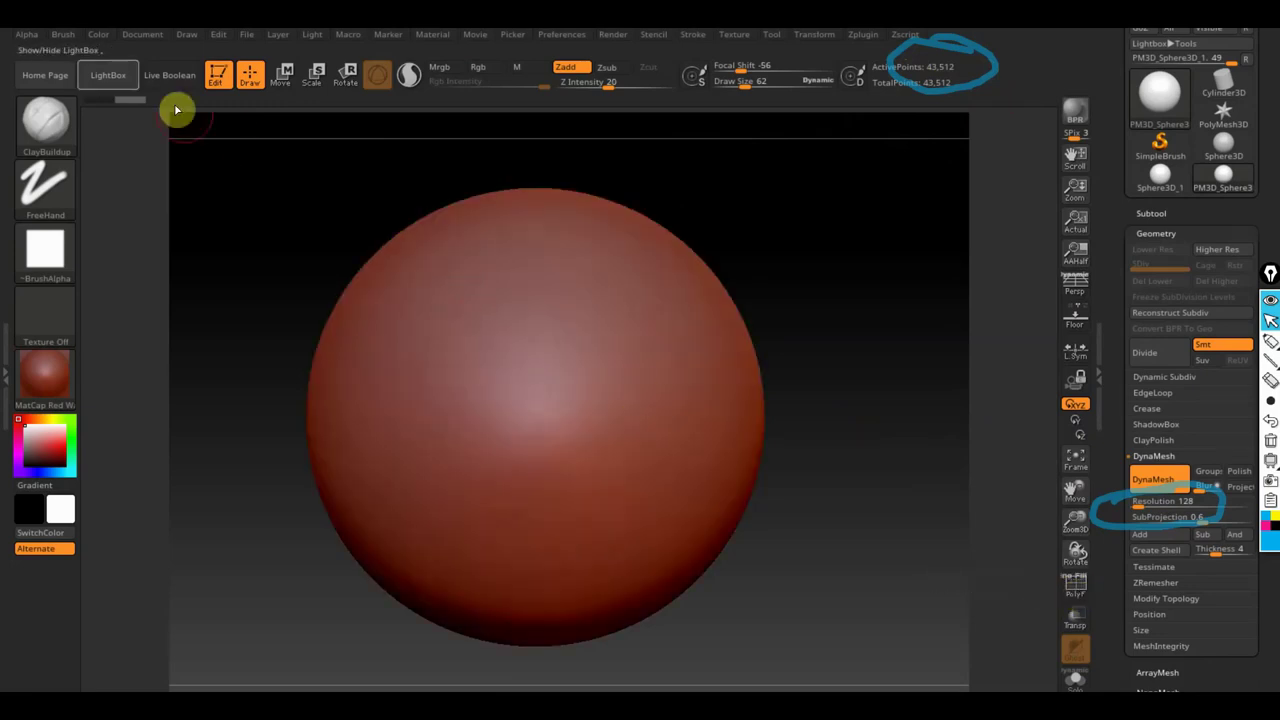
pyautogui.moveTo(746, 84); pyautogui.dragTo(756, 84)
pyautogui.moveTo(398, 290); pyautogui.dragTo(556, 514)
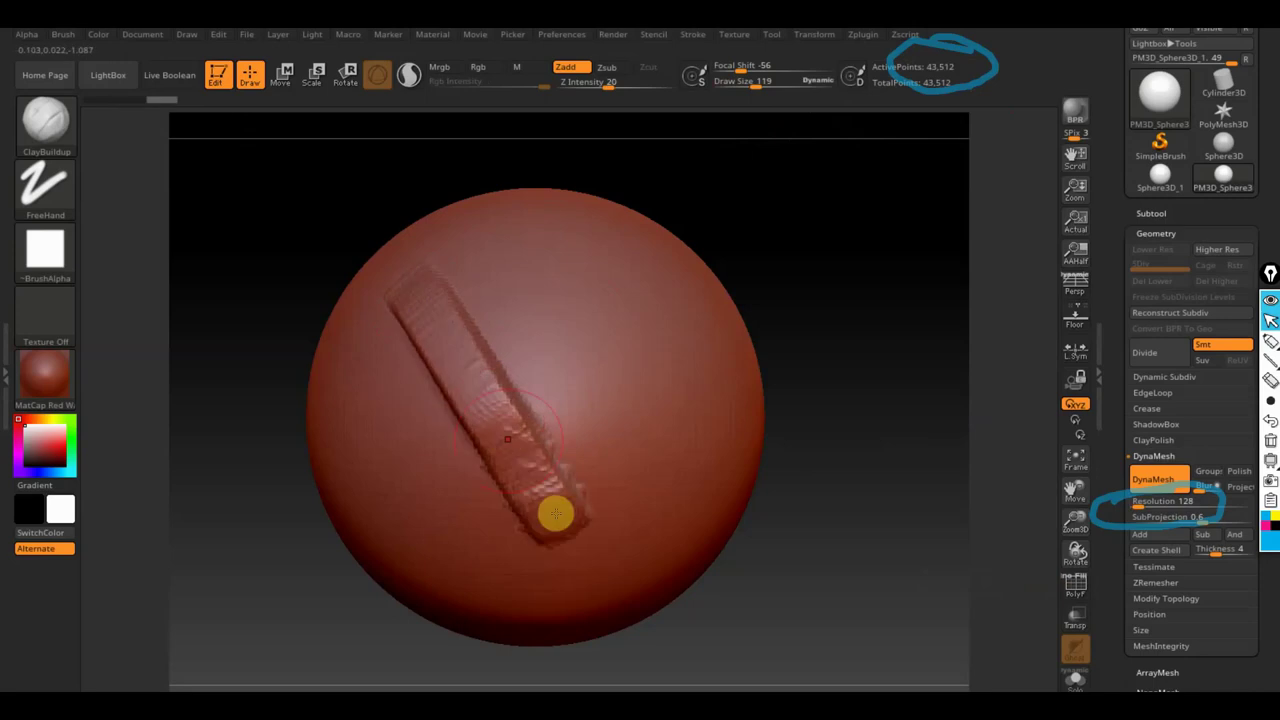
pyautogui.moveTo(474, 406); pyautogui.dragTo(491, 497)
pyautogui.moveTo(429, 381); pyautogui.dragTo(526, 511)
pyautogui.moveTo(382, 393)
pyautogui.mouseDown()
pyautogui.moveTo(480, 540)
pyautogui.moveTo(404, 463)
pyautogui.moveTo(371, 471)
pyautogui.moveTo(409, 514)
pyautogui.mouseUp()
pyautogui.moveTo(580, 330); pyautogui.dragTo(400, 480)
pyautogui.moveTo(630, 370)
pyautogui.mouseDown()
pyautogui.moveTo(494, 469)
pyautogui.moveTo(614, 500)
pyautogui.mouseUp()
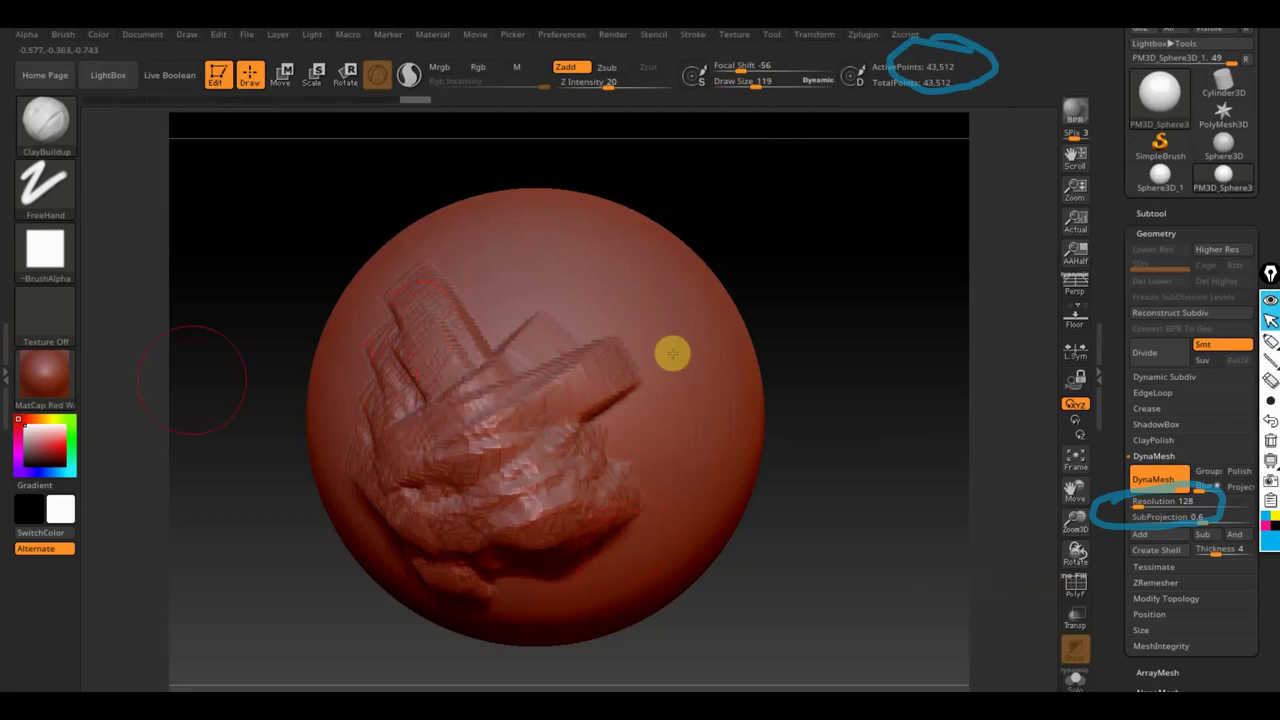
pyautogui.moveTo(600, 84); pyautogui.dragTo(586, 84)
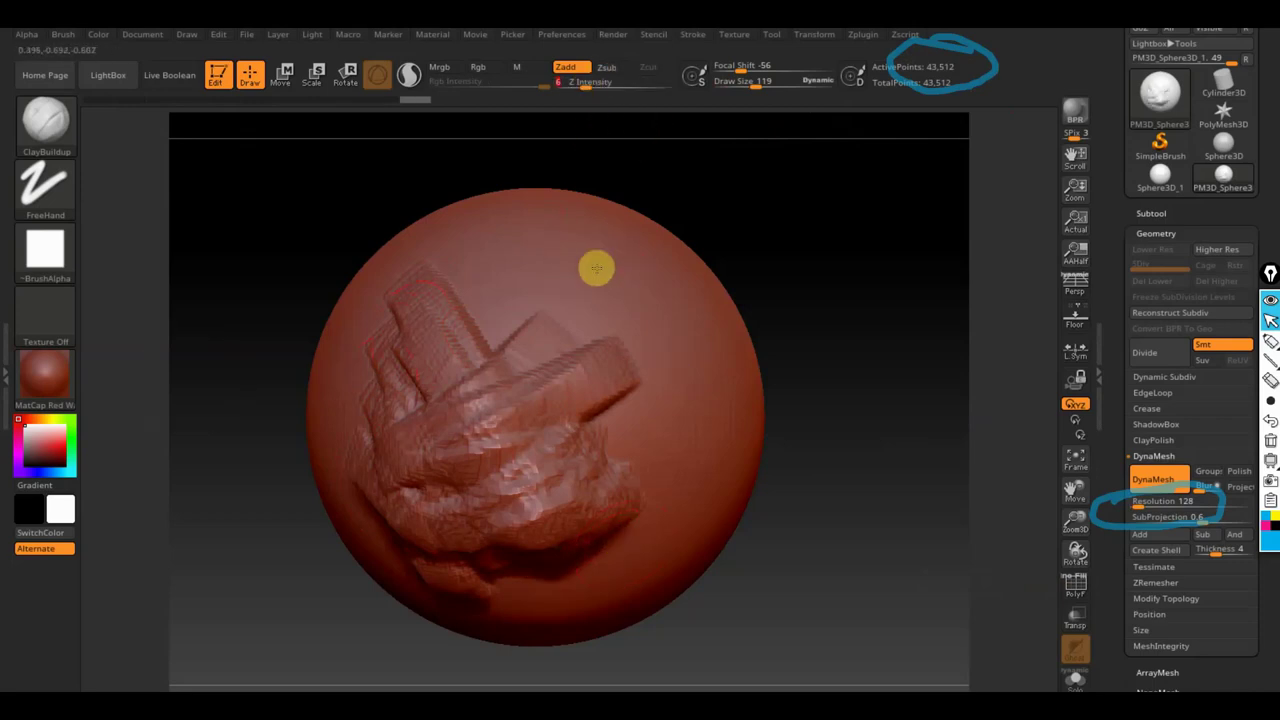
pyautogui.moveTo(594, 266)
pyautogui.mouseDown()
pyautogui.moveTo(568, 281)
pyautogui.moveTo(500, 263)
pyautogui.moveTo(543, 194)
pyautogui.moveTo(631, 351)
pyautogui.mouseUp()
# Scrub Undo History back to the smooth sphere, clear annotations, and expand ZRemesher settings.
pyautogui.moveTo(351, 100); pyautogui.dragTo(133, 105)
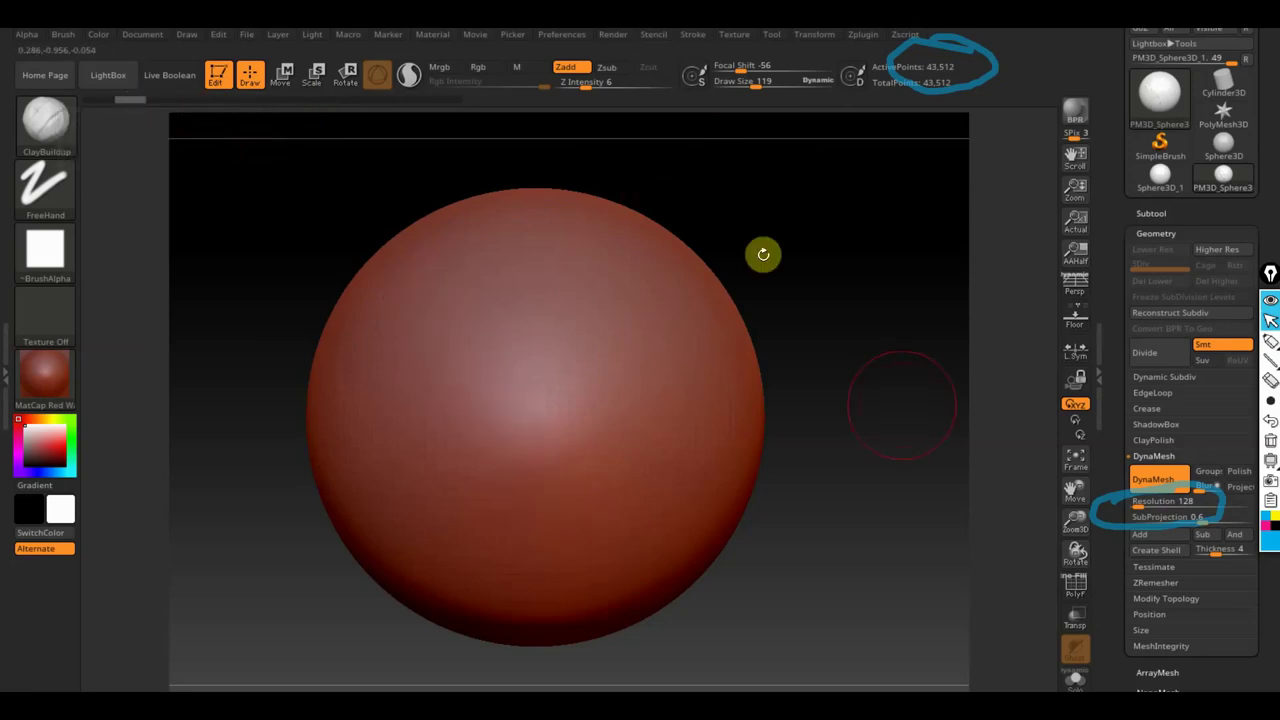
pyautogui.click(1270, 440)
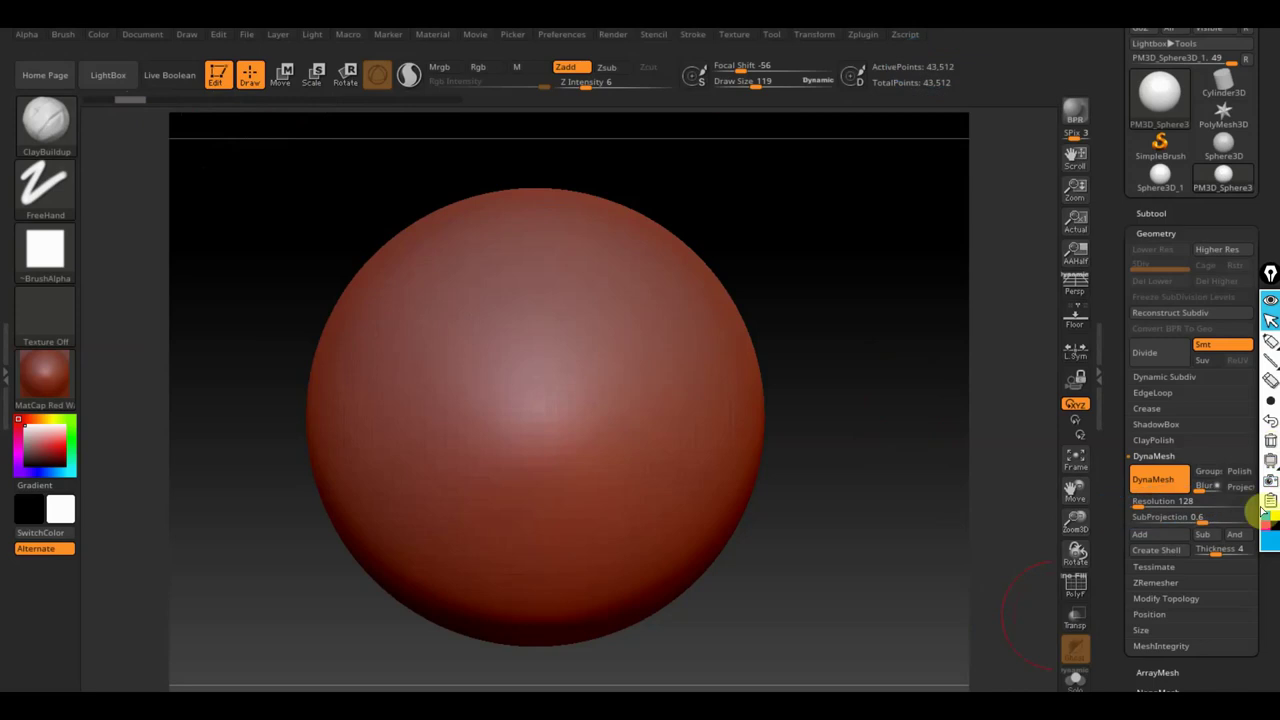
pyautogui.click(1166, 584)
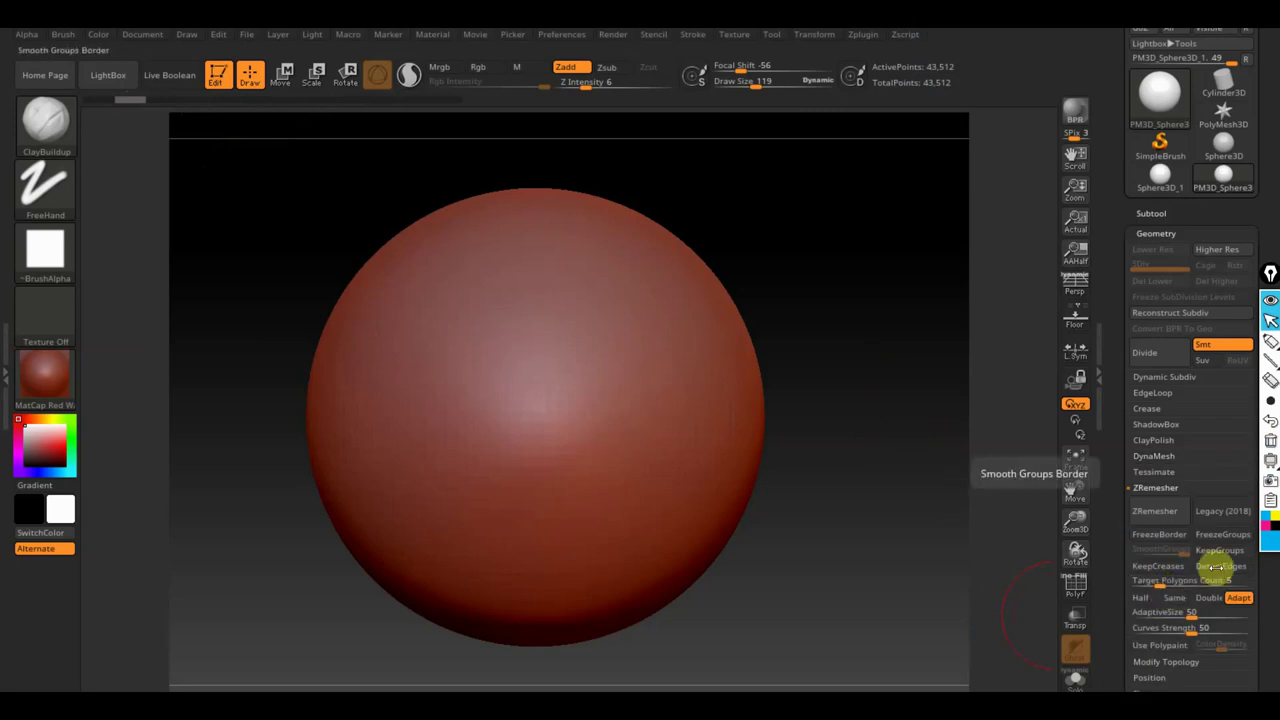
pyautogui.scroll(-1, 1215, 567)
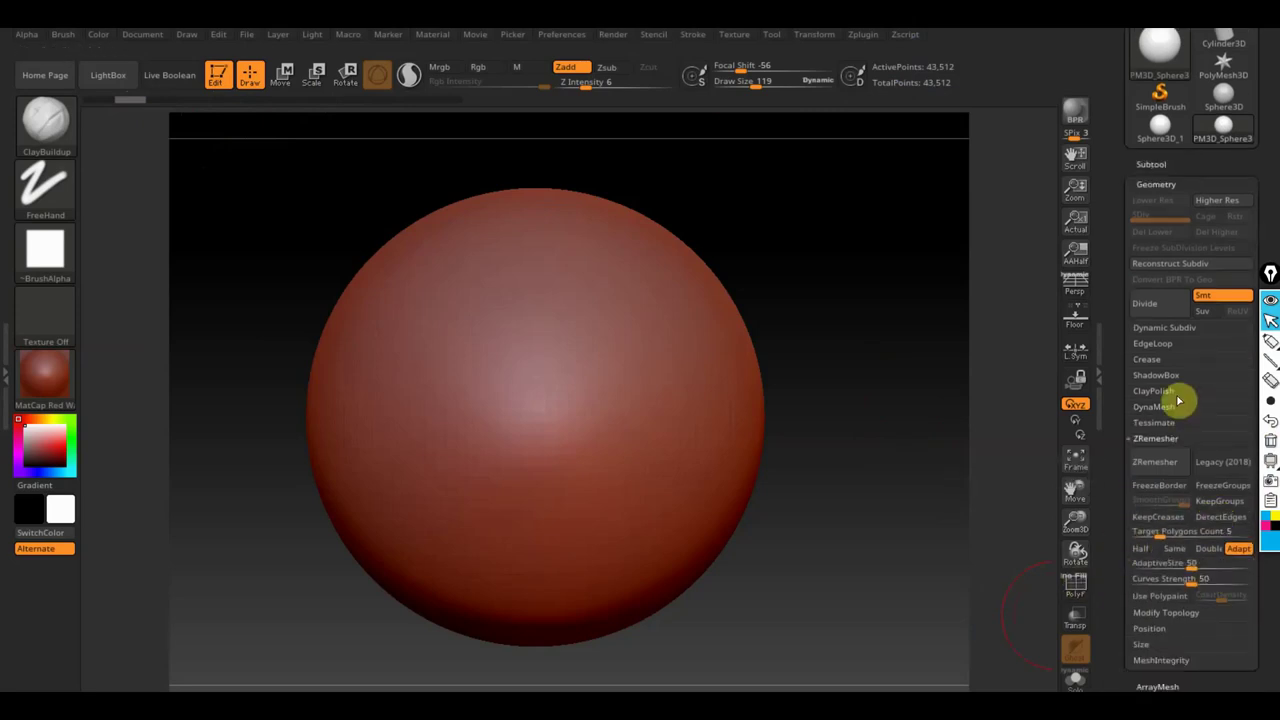
# In the Subtool palette, turn on PolyF and duplicate the sphere as PM3D_Sphere3D_2.
pyautogui.click(1158, 164)
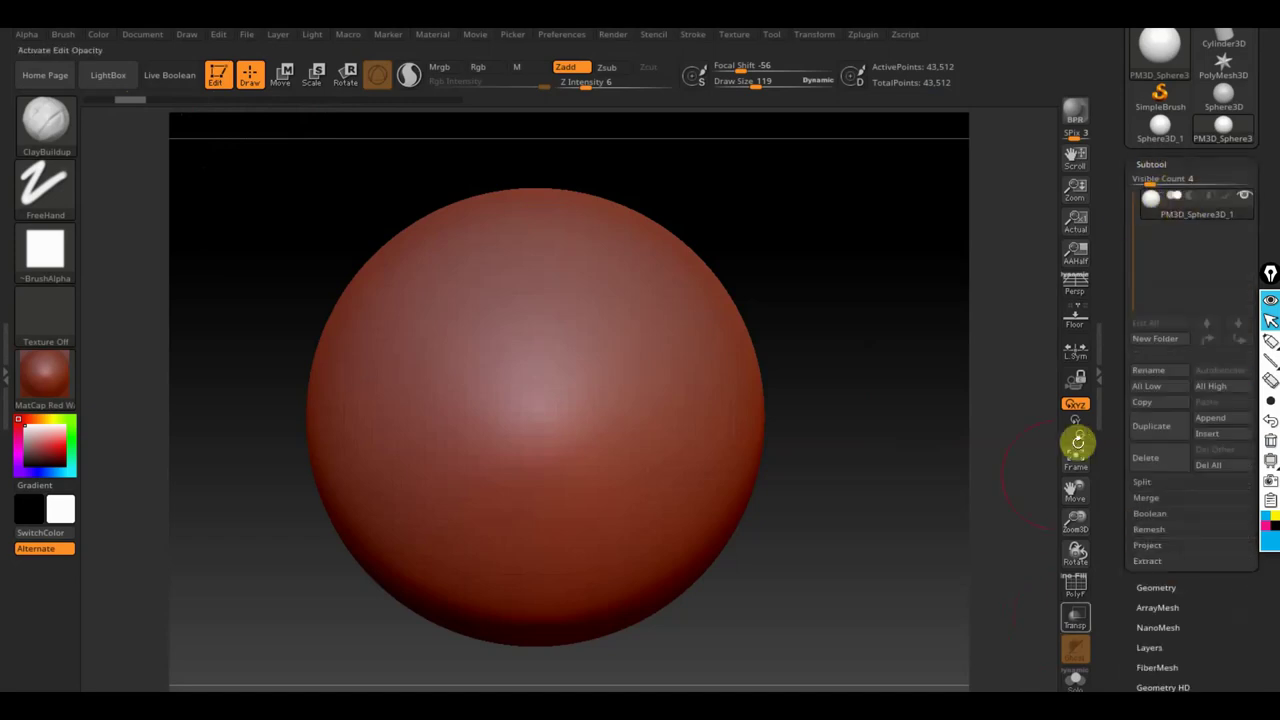
pyautogui.click(1075, 588)
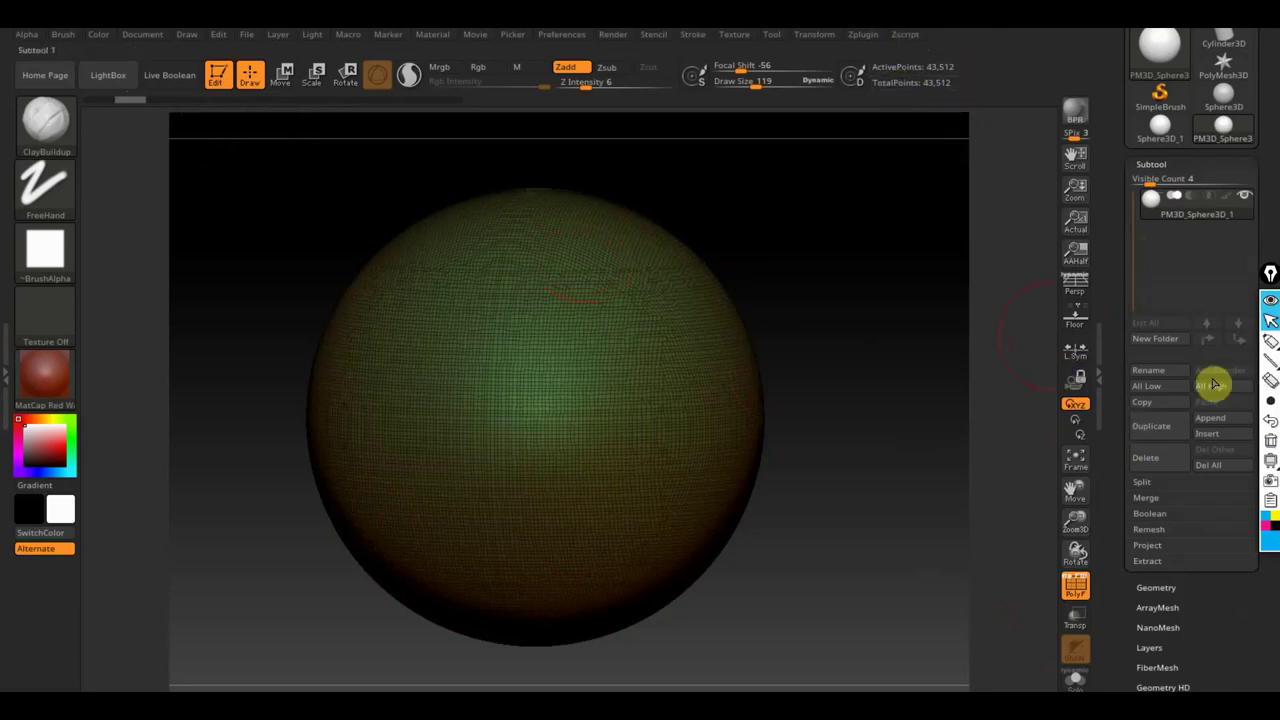
pyautogui.click(1159, 433)
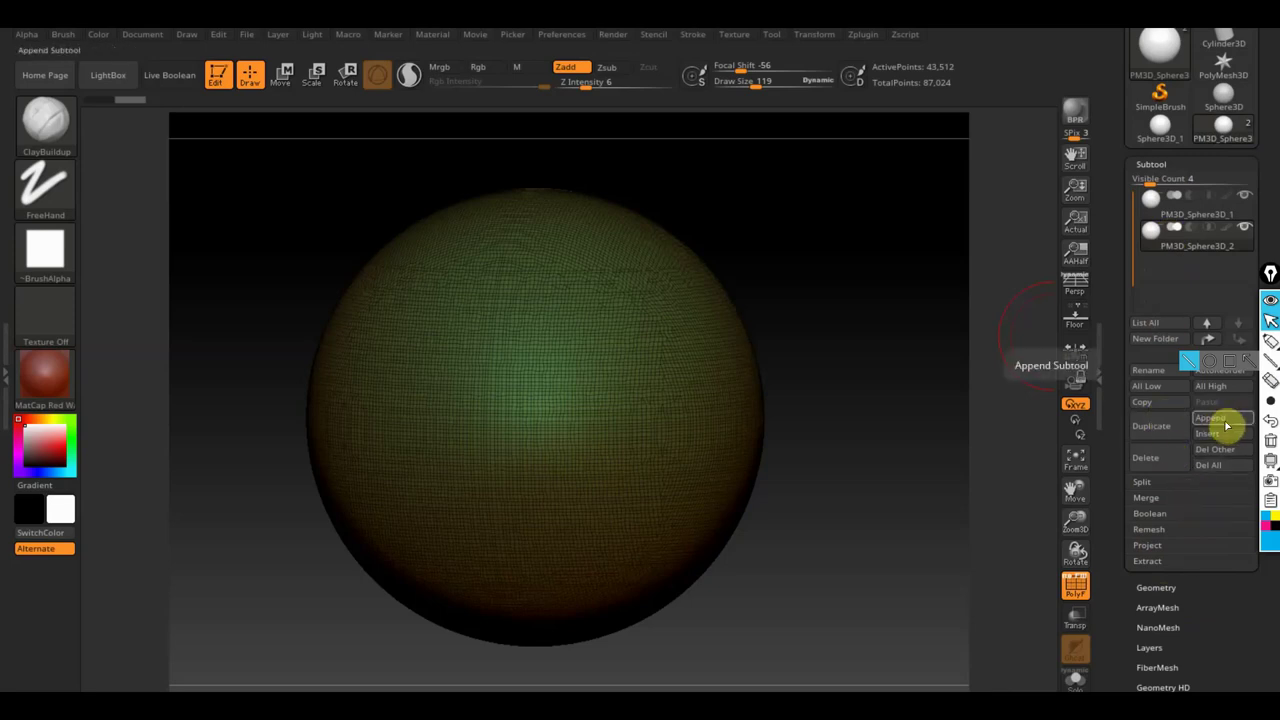
pyautogui.click(1226, 425)
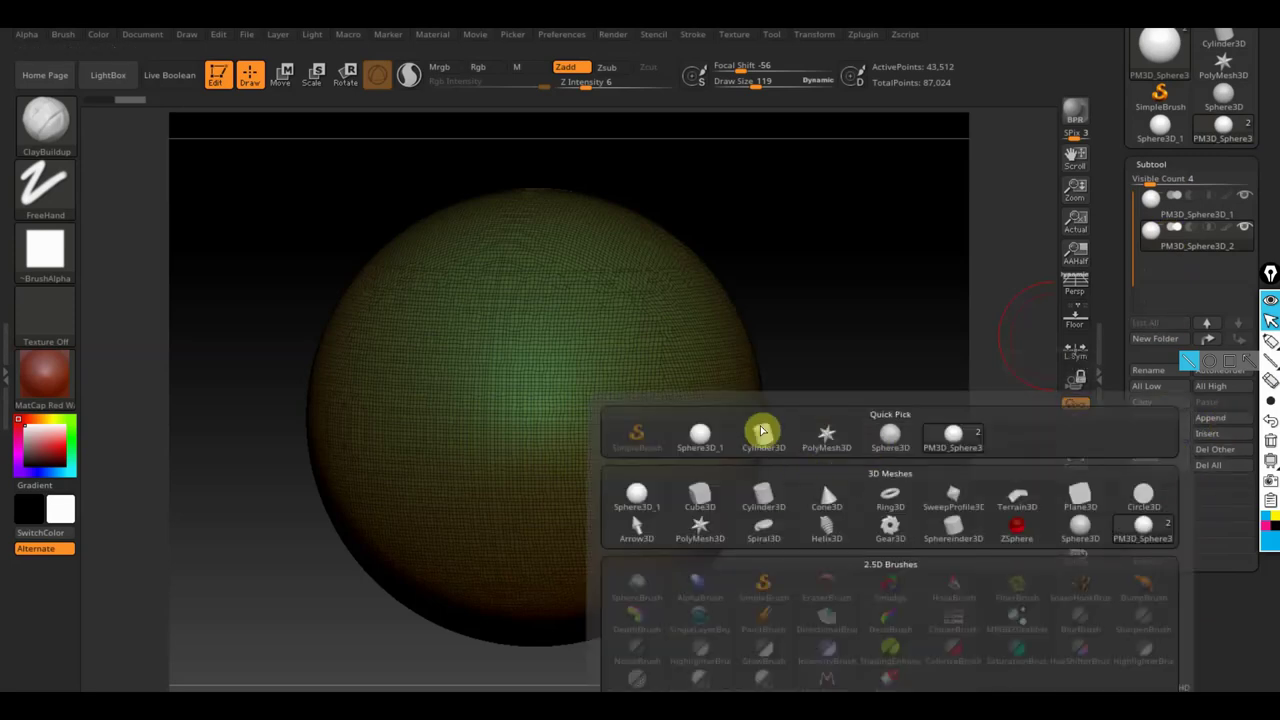
pyautogui.click(888, 441)
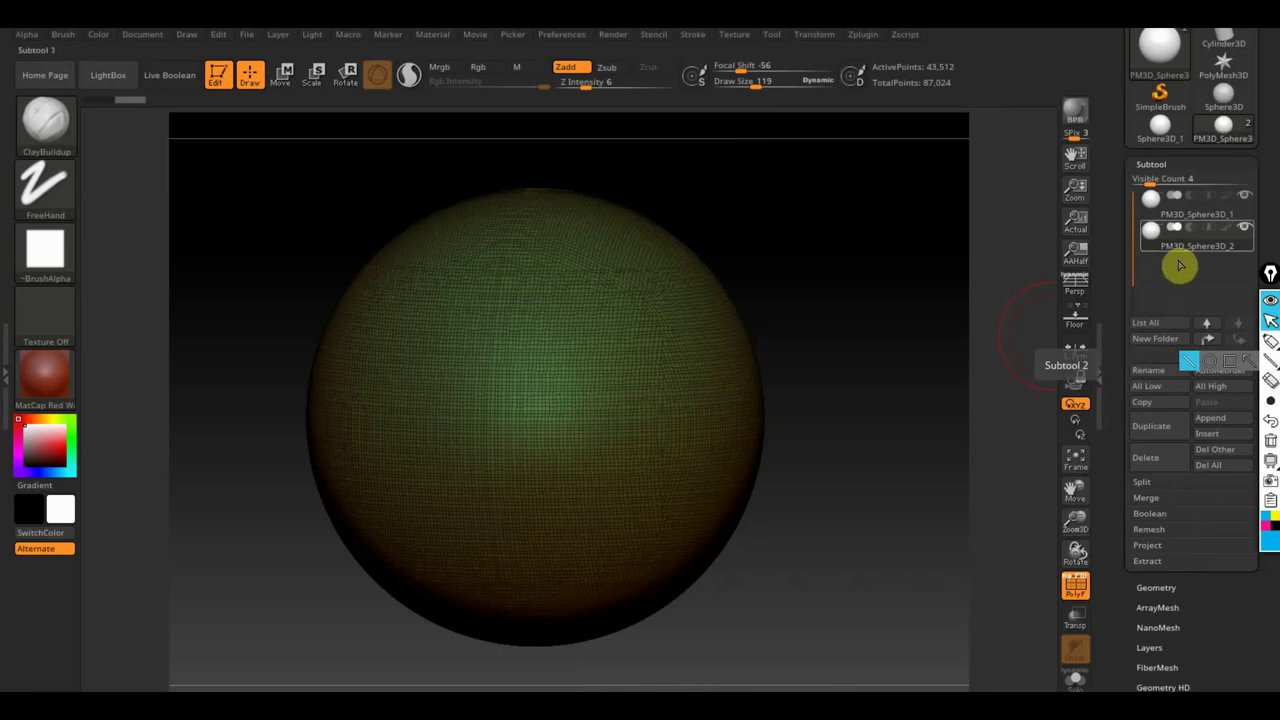
pyautogui.click(1152, 372)
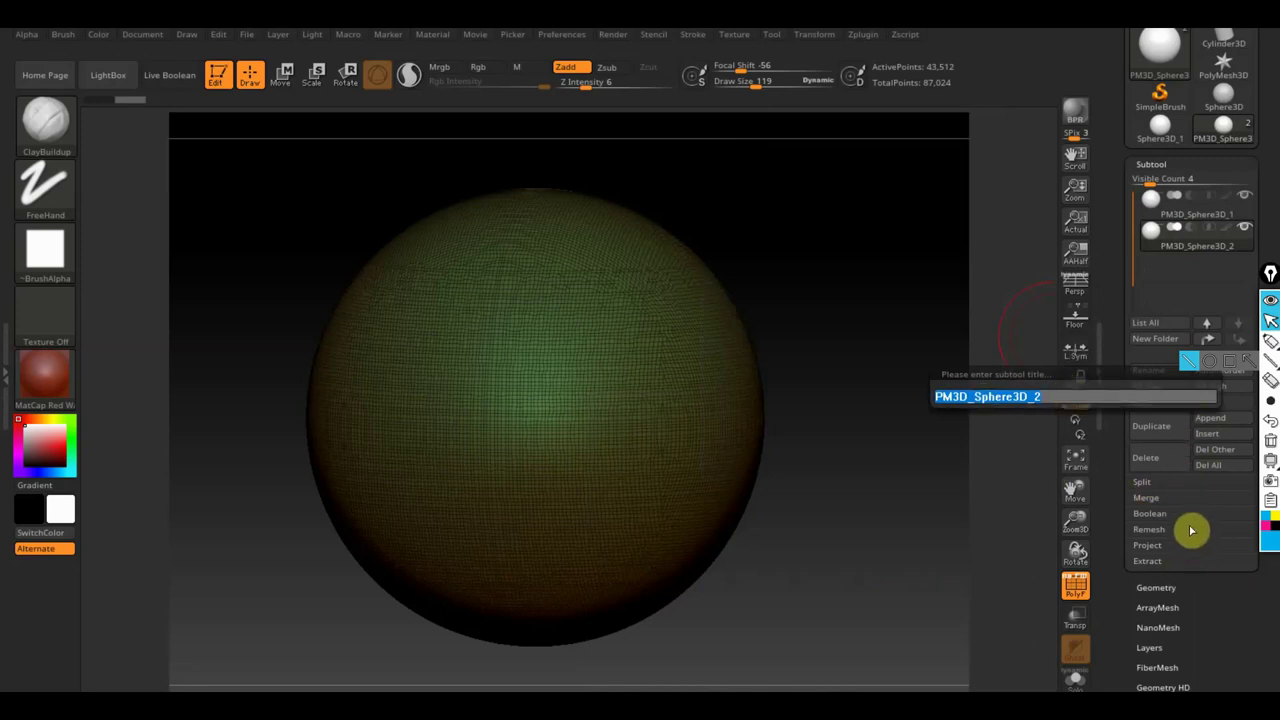
pyautogui.press('Escape')
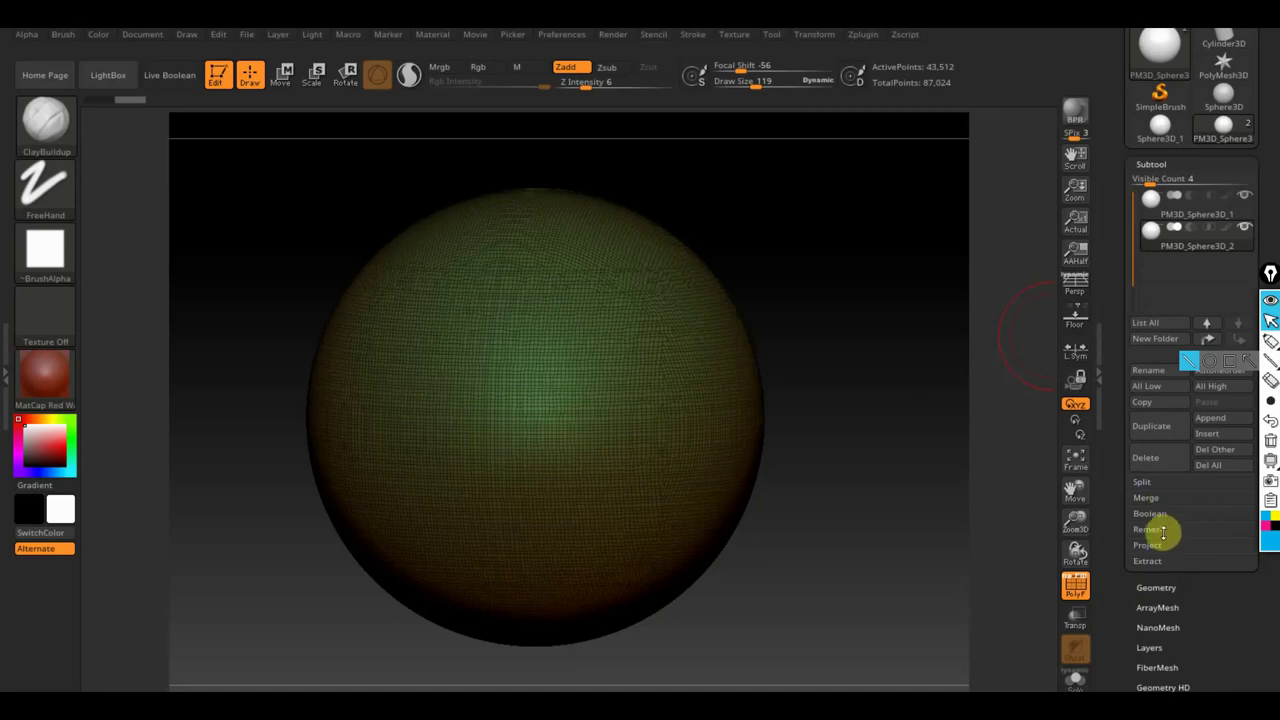
# Set ZRemesher to Legacy (2018), annotate edge detection and Target Polygons Count 5, then run ZRemesher.
pyautogui.click(1160, 588)
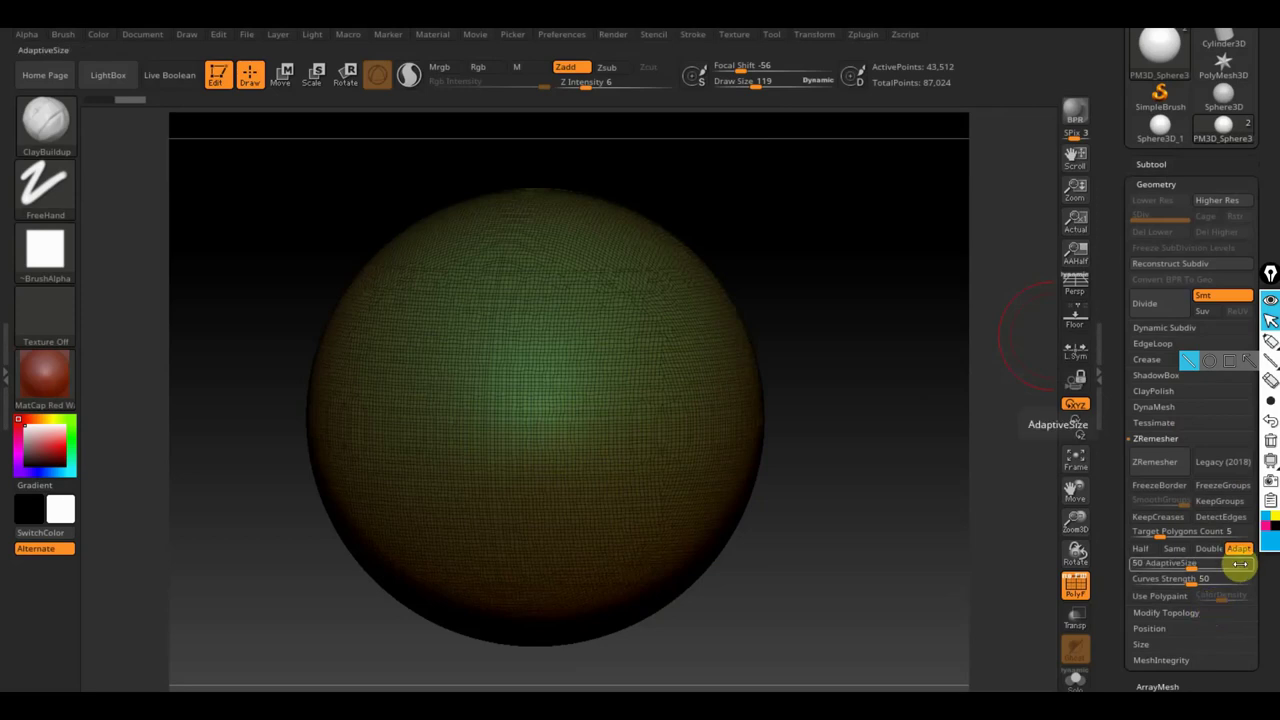
pyautogui.click(1222, 466)
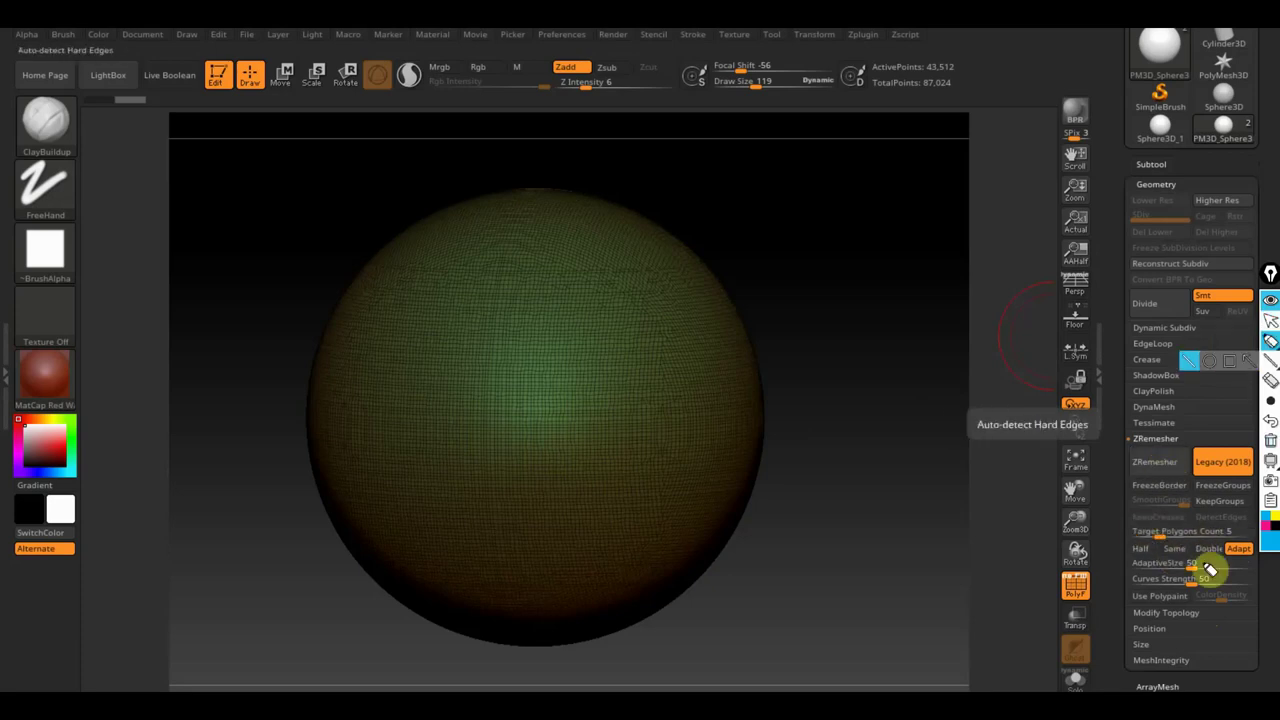
pyautogui.moveTo(1220, 514); pyautogui.dragTo(1130, 516)
pyautogui.moveTo(1143, 566); pyautogui.dragTo(1169, 549)
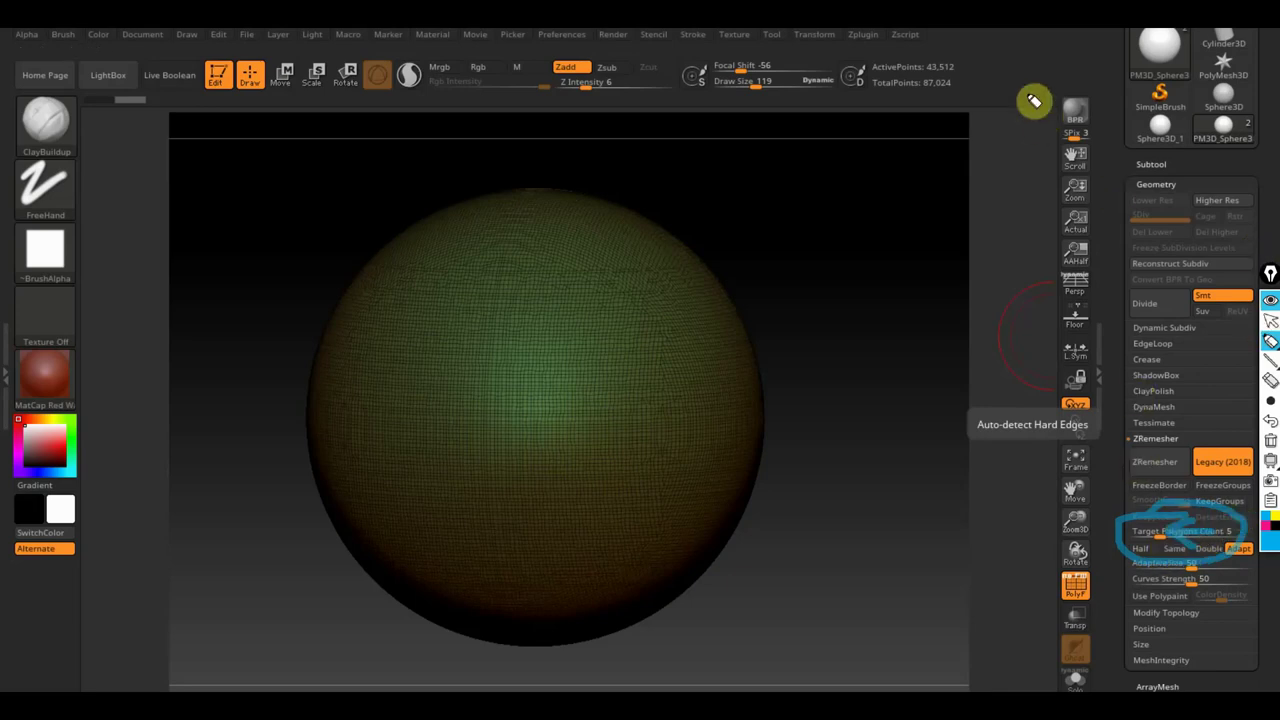
pyautogui.moveTo(971, 57)
pyautogui.mouseDown()
pyautogui.moveTo(903, 94)
pyautogui.moveTo(980, 57)
pyautogui.mouseUp()
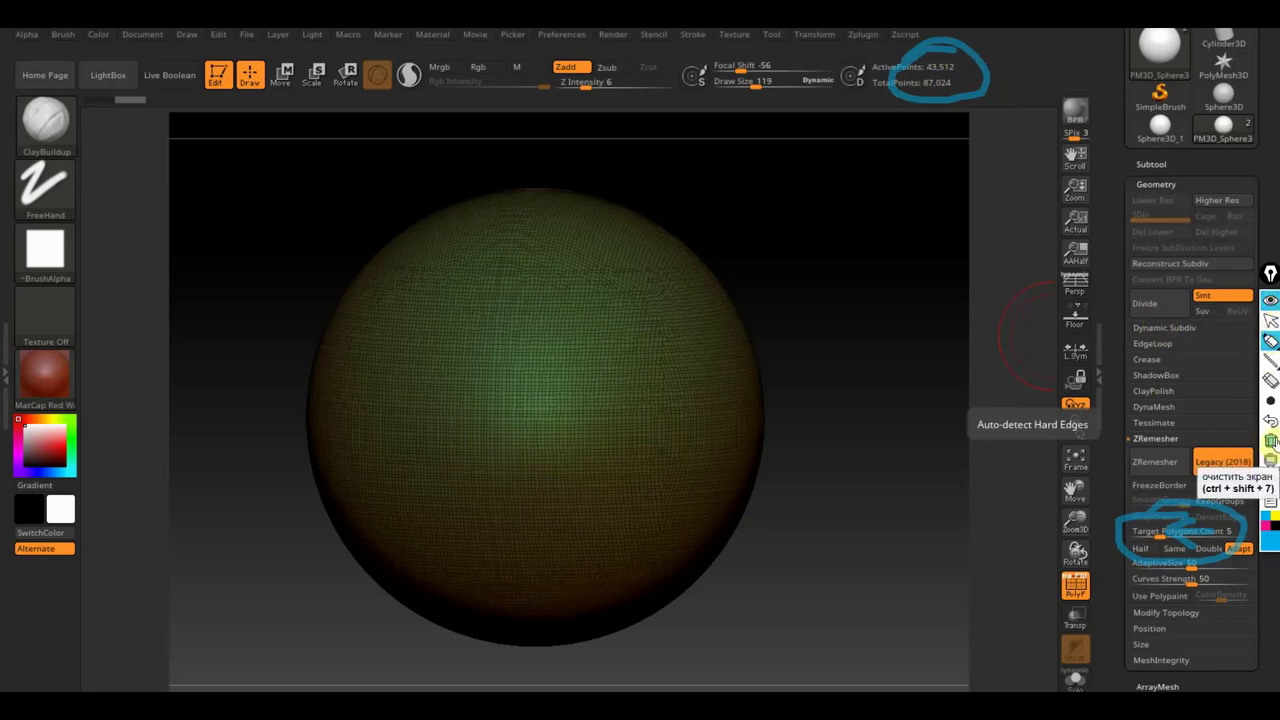
pyautogui.click(1271, 442)
pyautogui.click(1268, 342)
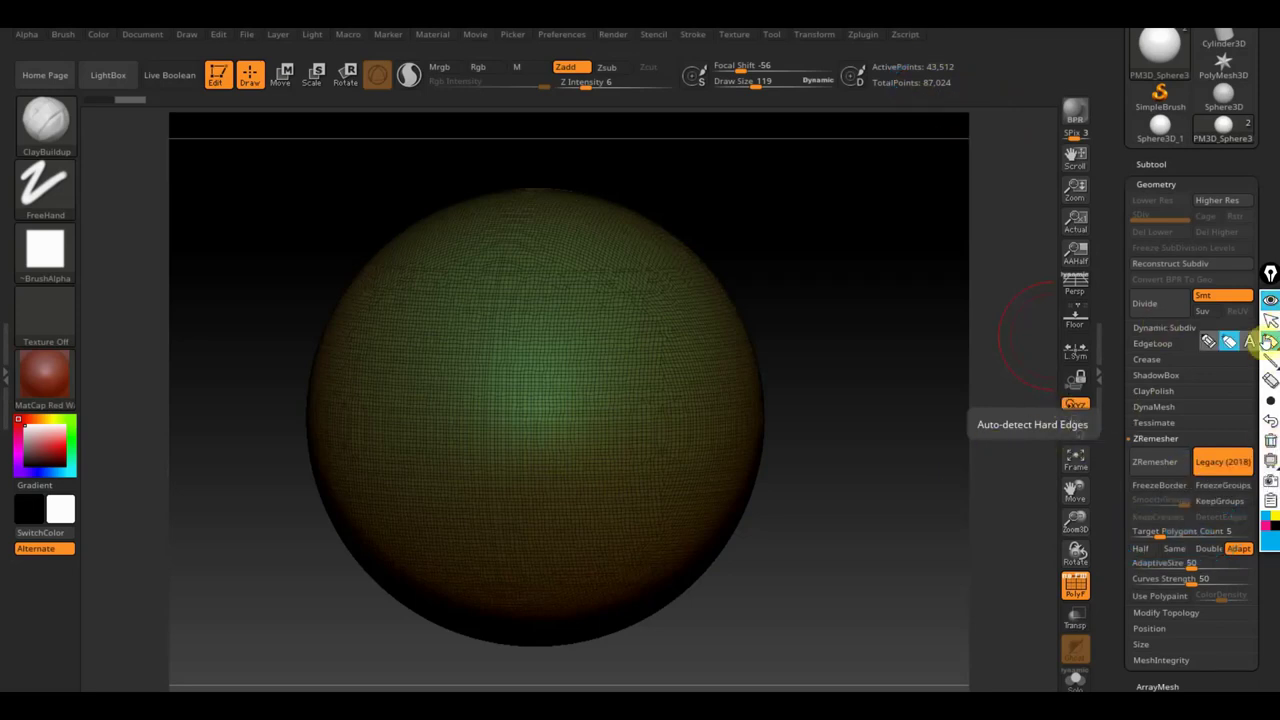
pyautogui.click(1271, 325)
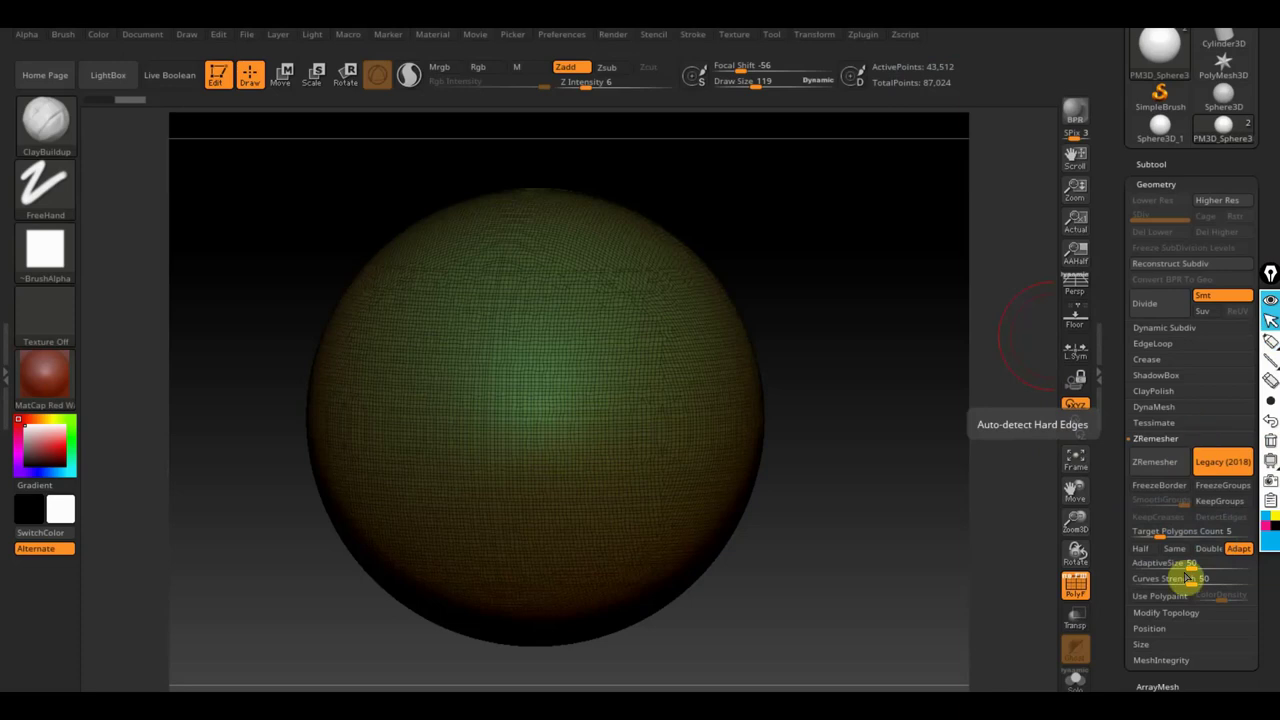
pyautogui.click(1168, 470)
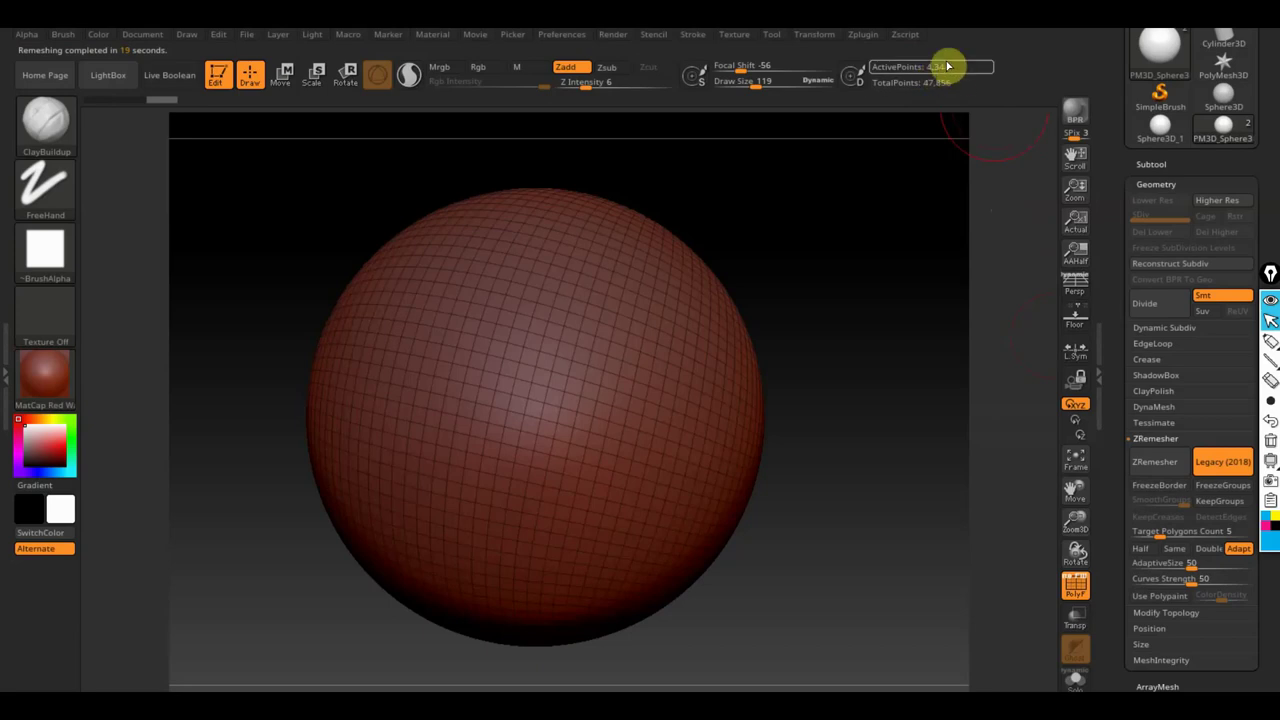
# Sculpt a first clay patch, hide the PolyF wireframe, and hide PM3D_Sphere3D_1.
pyautogui.moveTo(797, 366)
pyautogui.mouseDown()
pyautogui.moveTo(820, 366)
pyautogui.moveTo(800, 380)
pyautogui.moveTo(747, 338)
pyautogui.mouseUp()
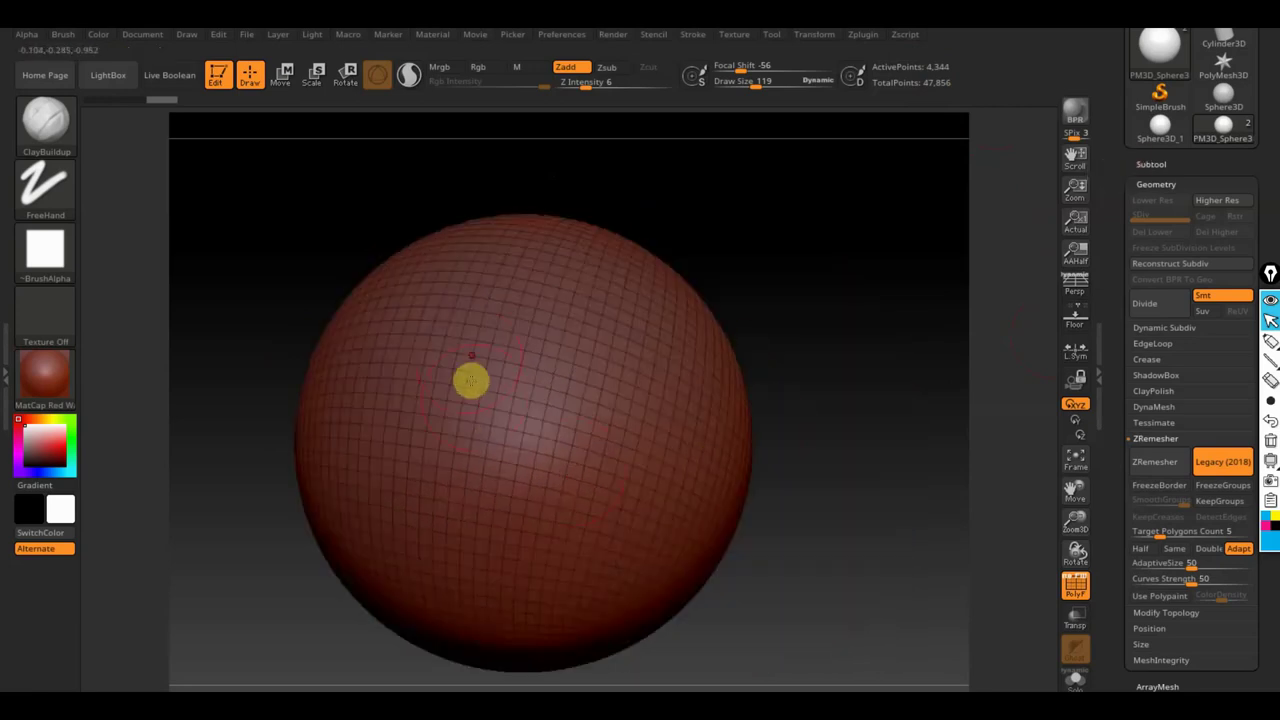
pyautogui.moveTo(468, 357); pyautogui.dragTo(567, 487)
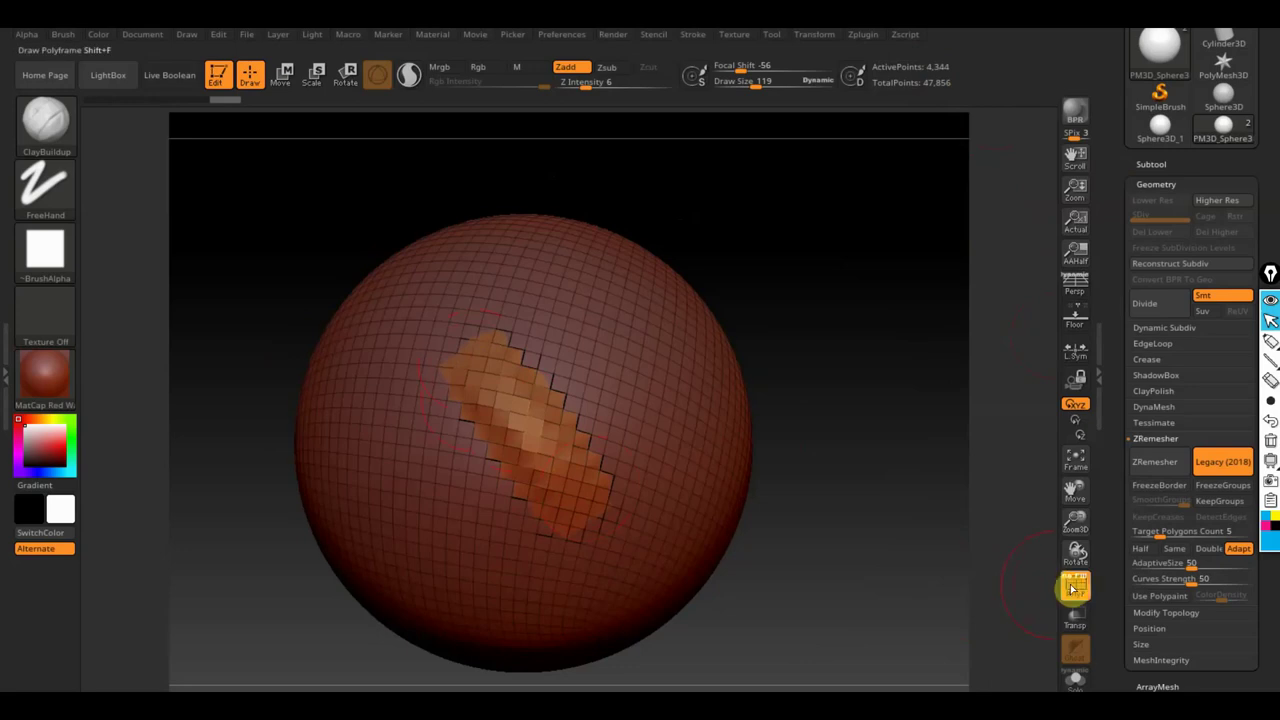
pyautogui.click(1072, 585)
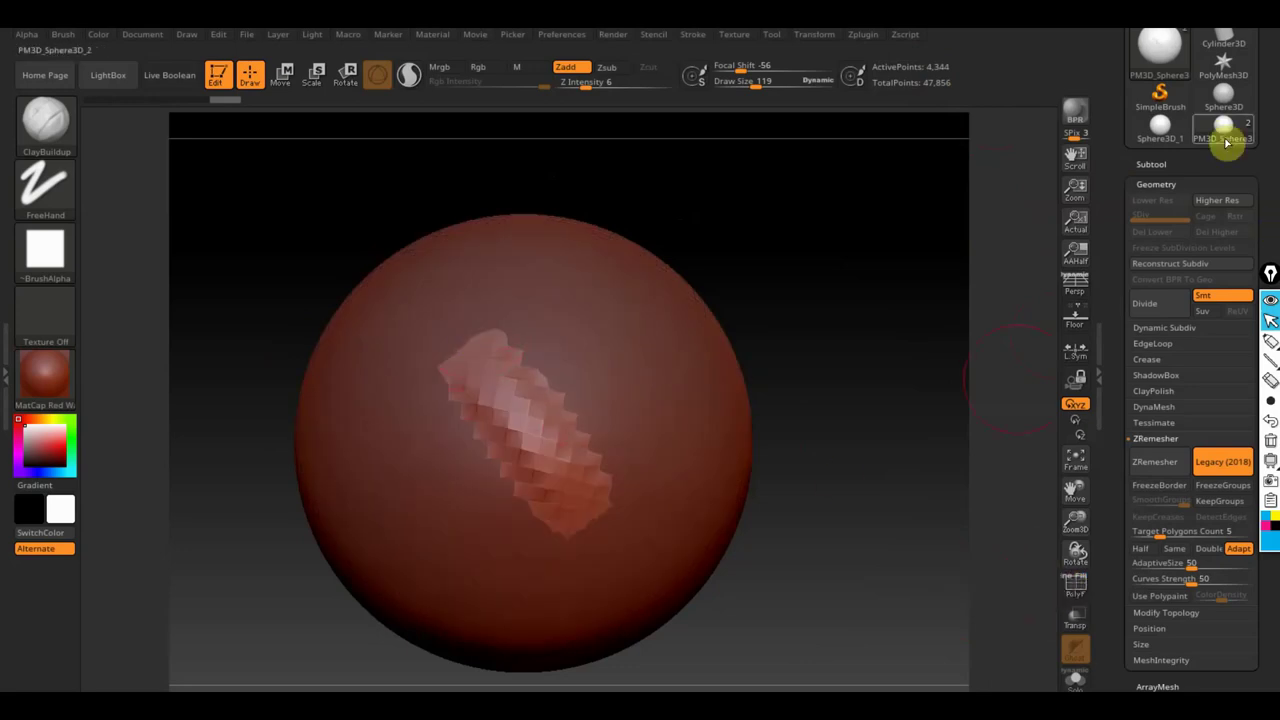
pyautogui.click(1152, 163)
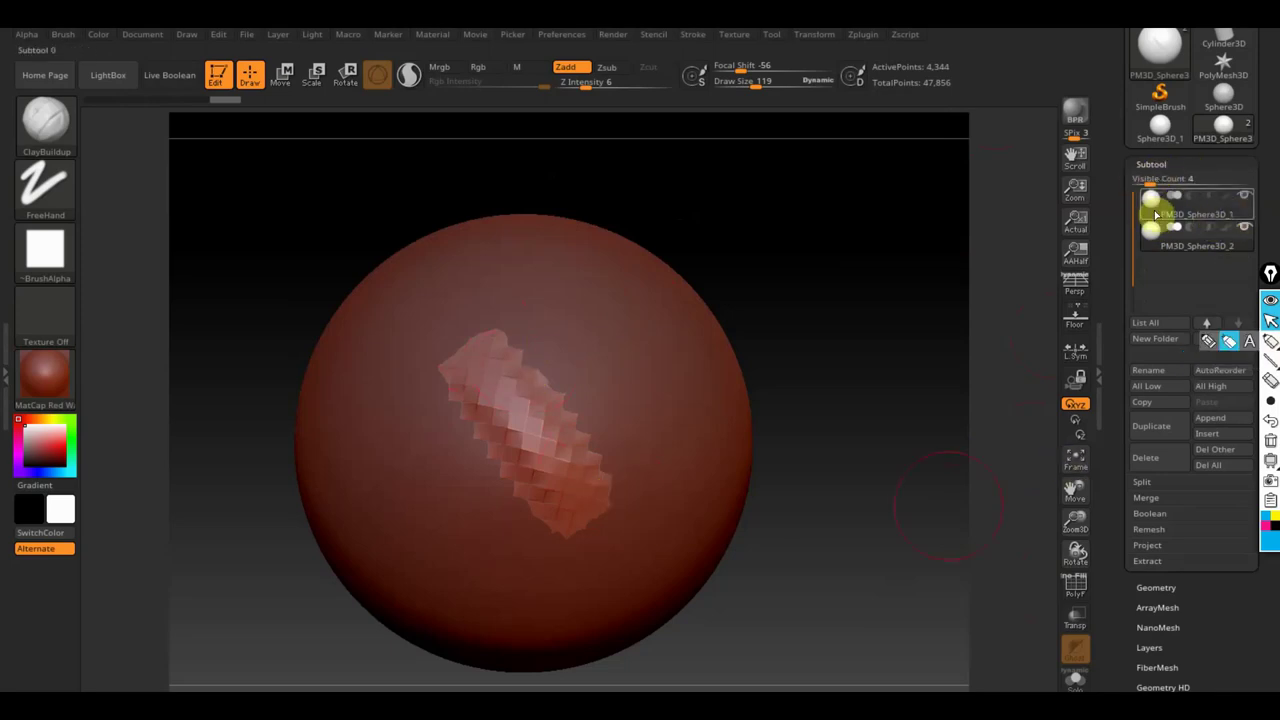
pyautogui.moveTo(1190, 207)
pyautogui.click(1247, 200)
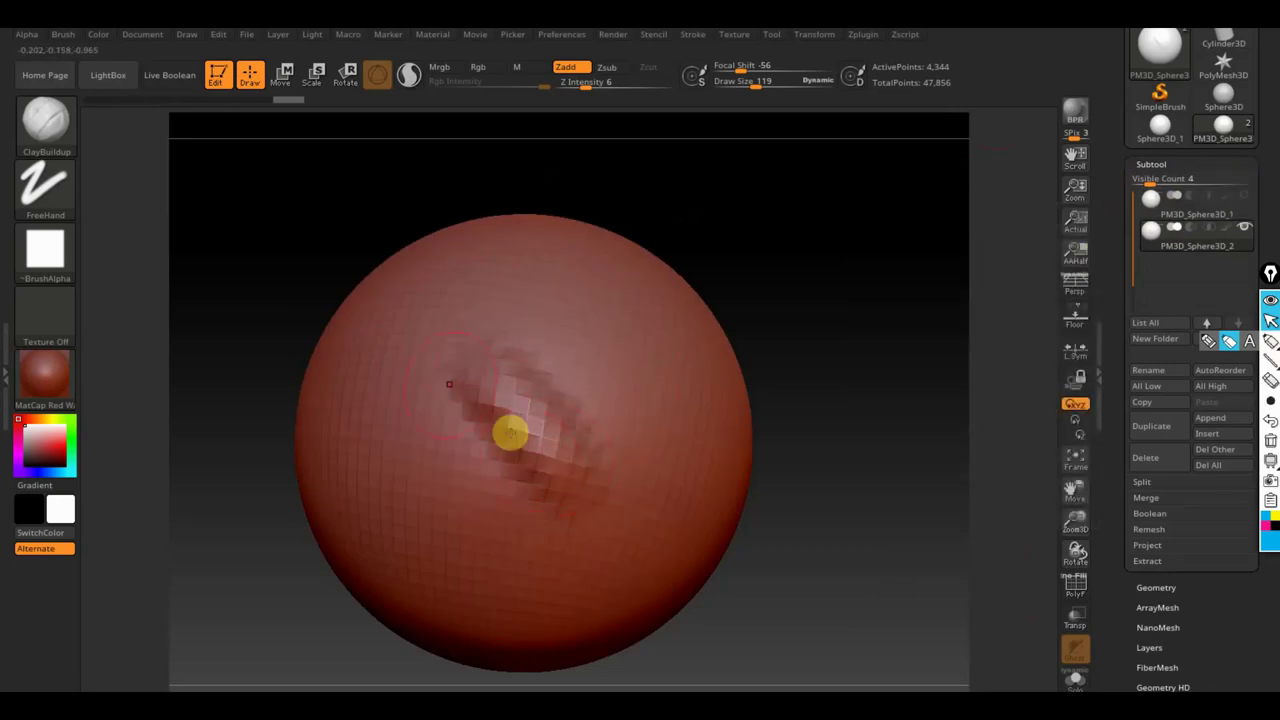
pyautogui.click(510, 432)
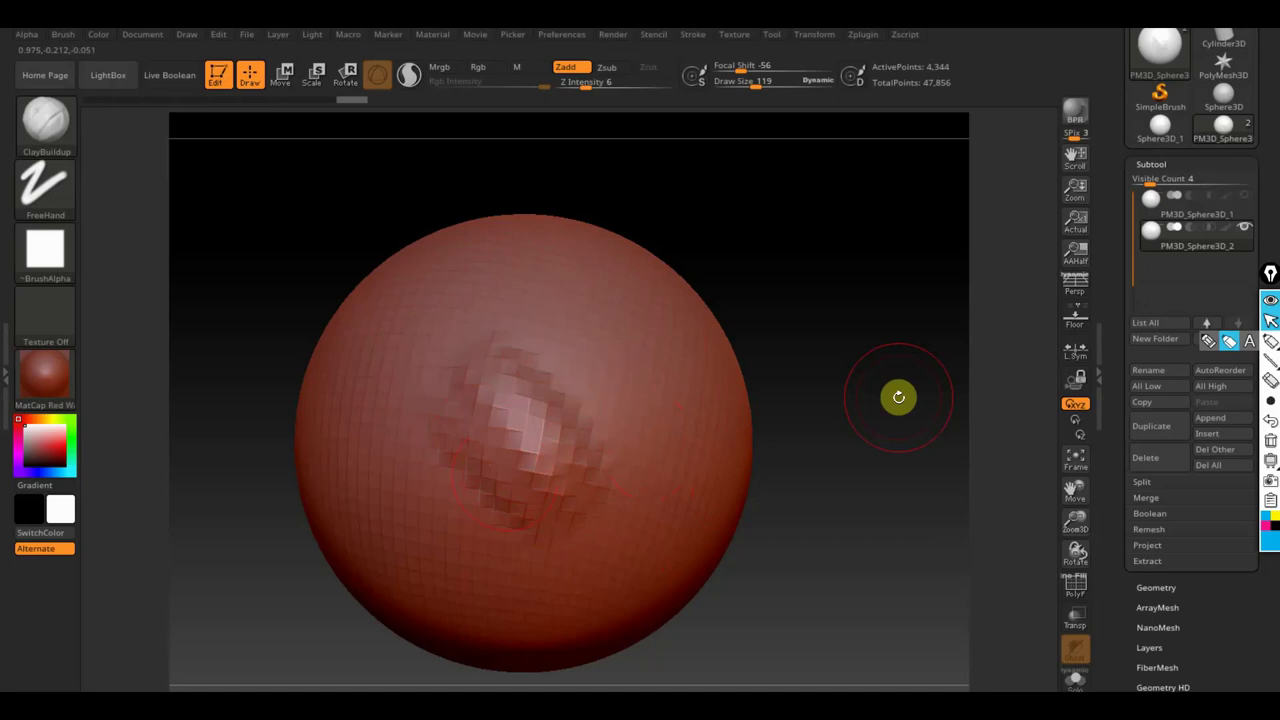
# Subdivide the sphere twice with Ctrl+D and sculpt ClayBuildup ridges across its front.
pyautogui.hotkey('ctrl', 'd')
pyautogui.hotkey('ctrl', 'd')
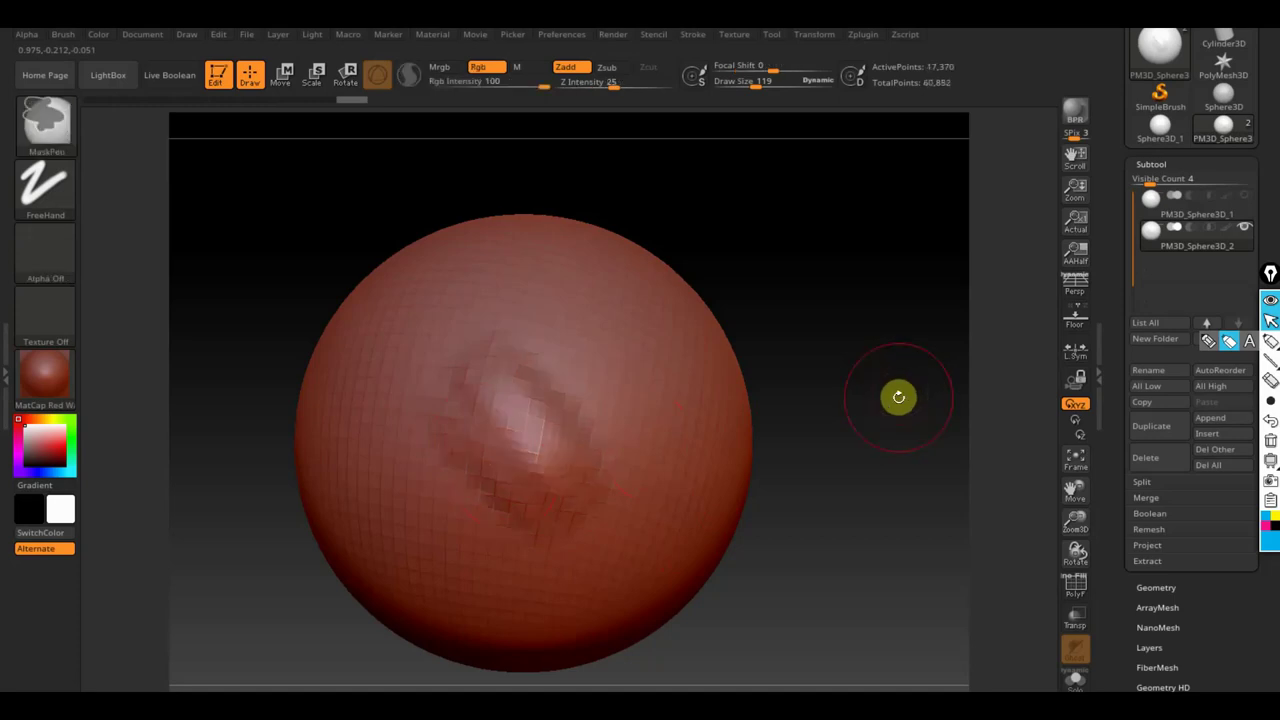
pyautogui.hotkey('ctrl', 'd')
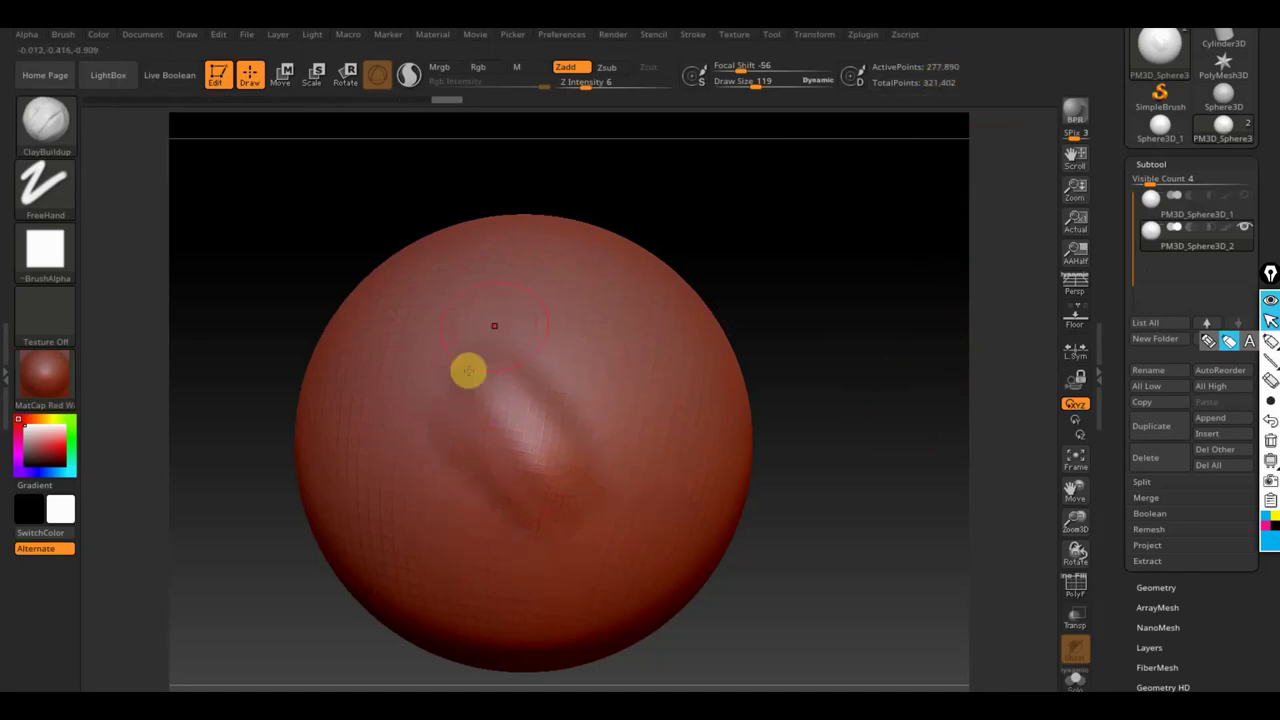
pyautogui.moveTo(546, 314)
pyautogui.mouseDown()
pyautogui.moveTo(569, 306)
pyautogui.moveTo(570, 320)
pyautogui.moveTo(414, 469)
pyautogui.moveTo(457, 463)
pyautogui.moveTo(517, 517)
pyautogui.moveTo(651, 443)
pyautogui.moveTo(643, 349)
pyautogui.moveTo(574, 309)
pyautogui.mouseUp()
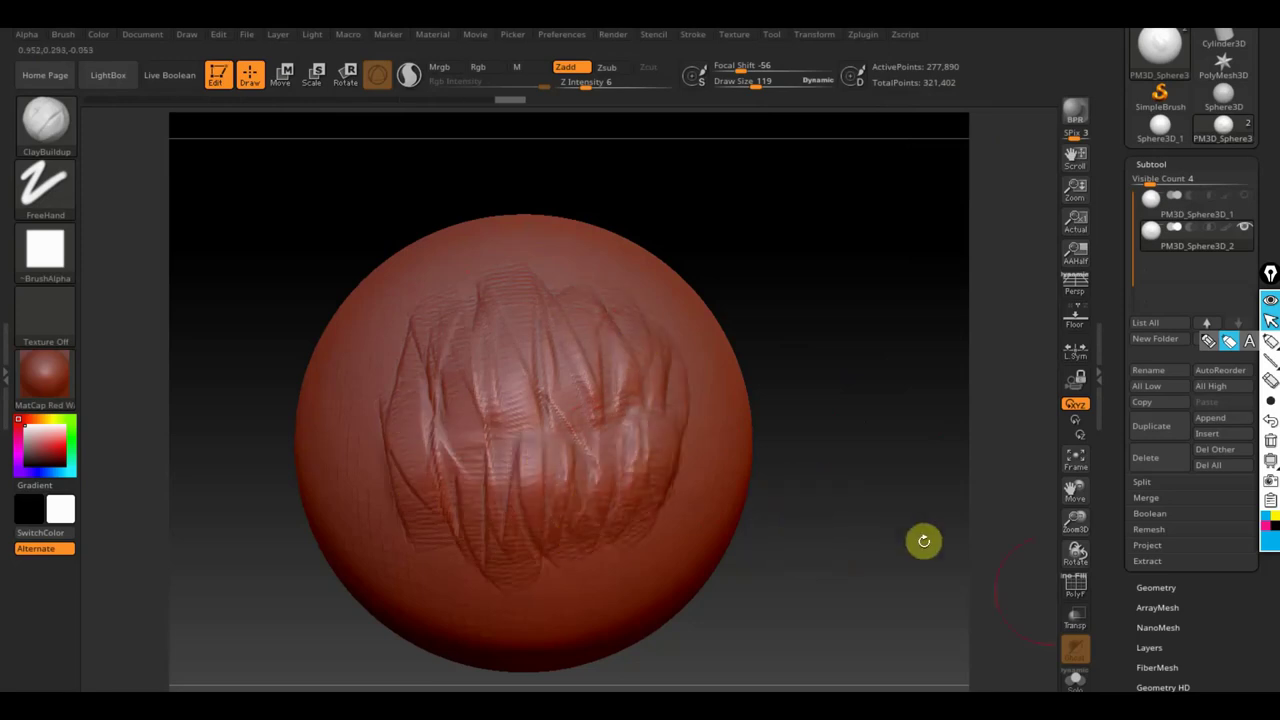
# Scrub the SDiv slider through levels 1–3 with PolyF on, ending at level 1, then collapse Geometry.
pyautogui.click(1156, 587)
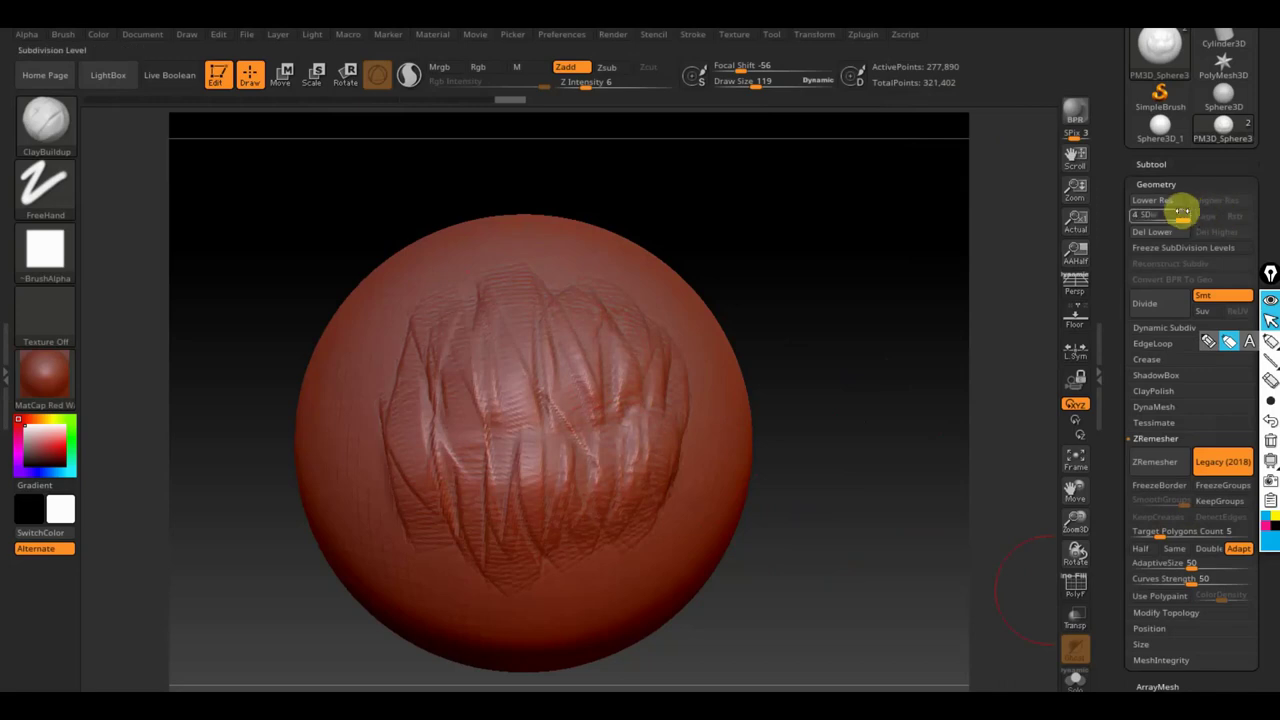
pyautogui.moveTo(1182, 212); pyautogui.dragTo(1135, 214)
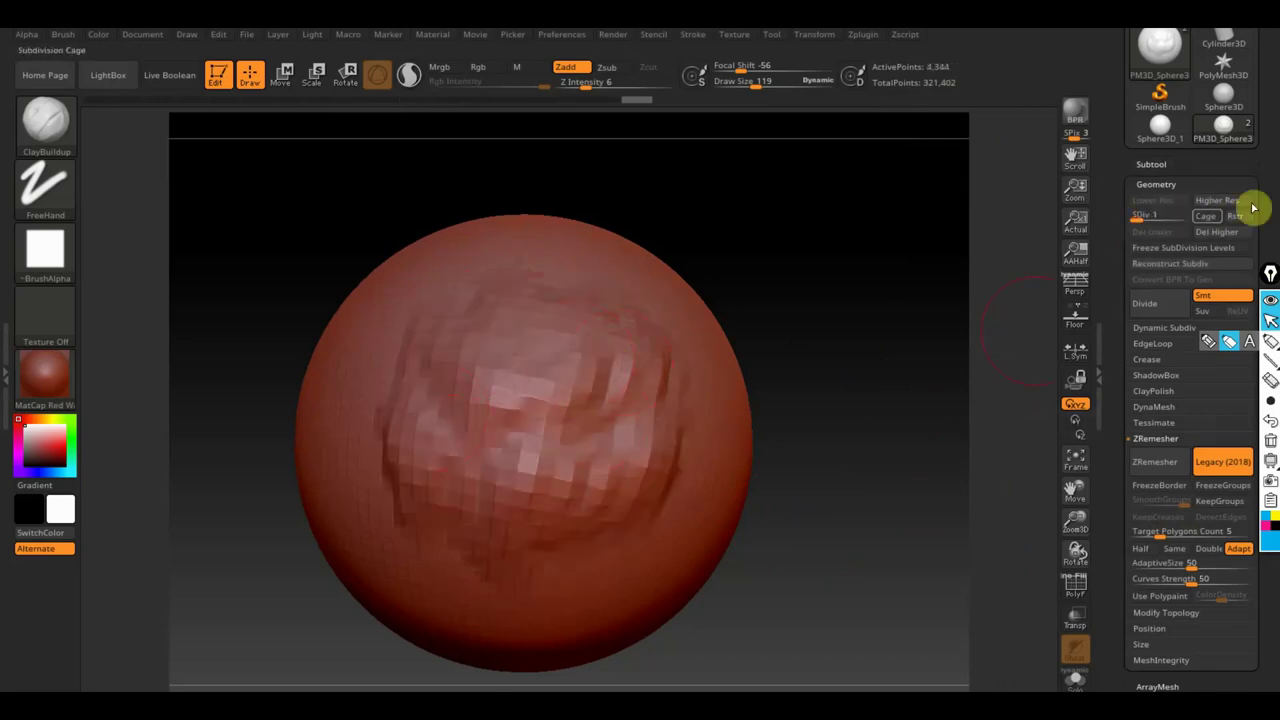
pyautogui.click(1146, 218)
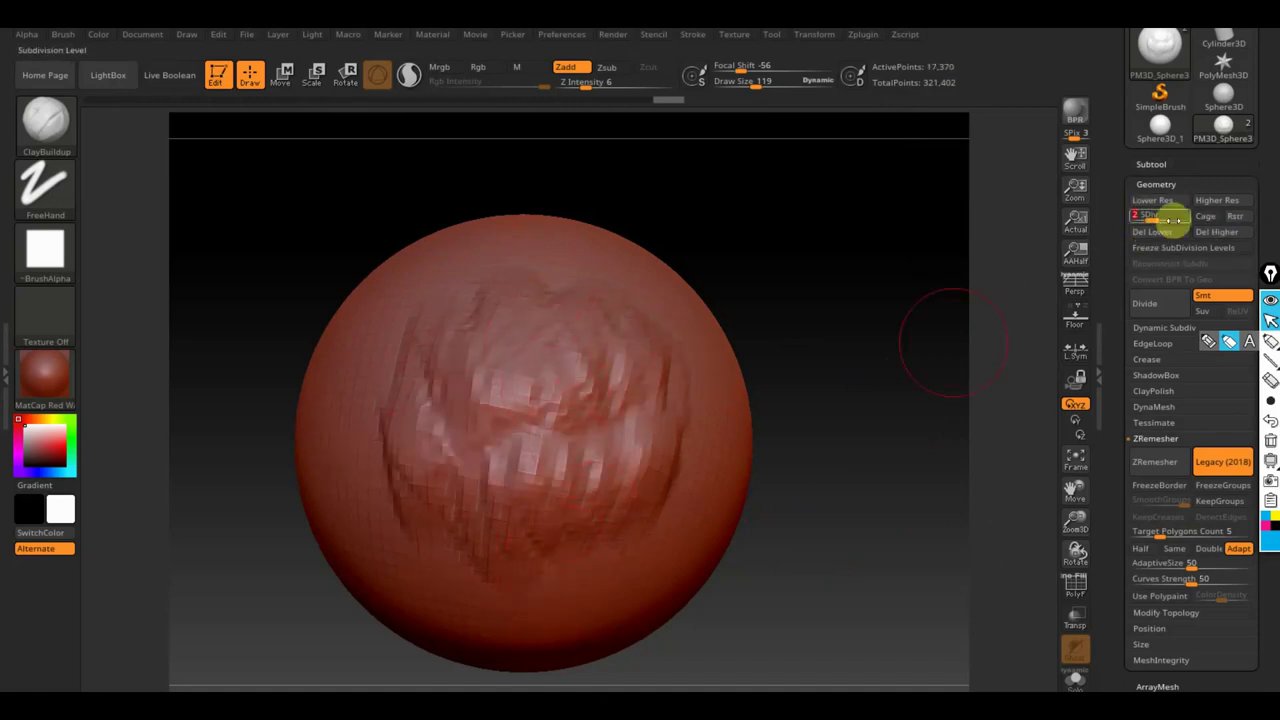
pyautogui.click(1077, 590)
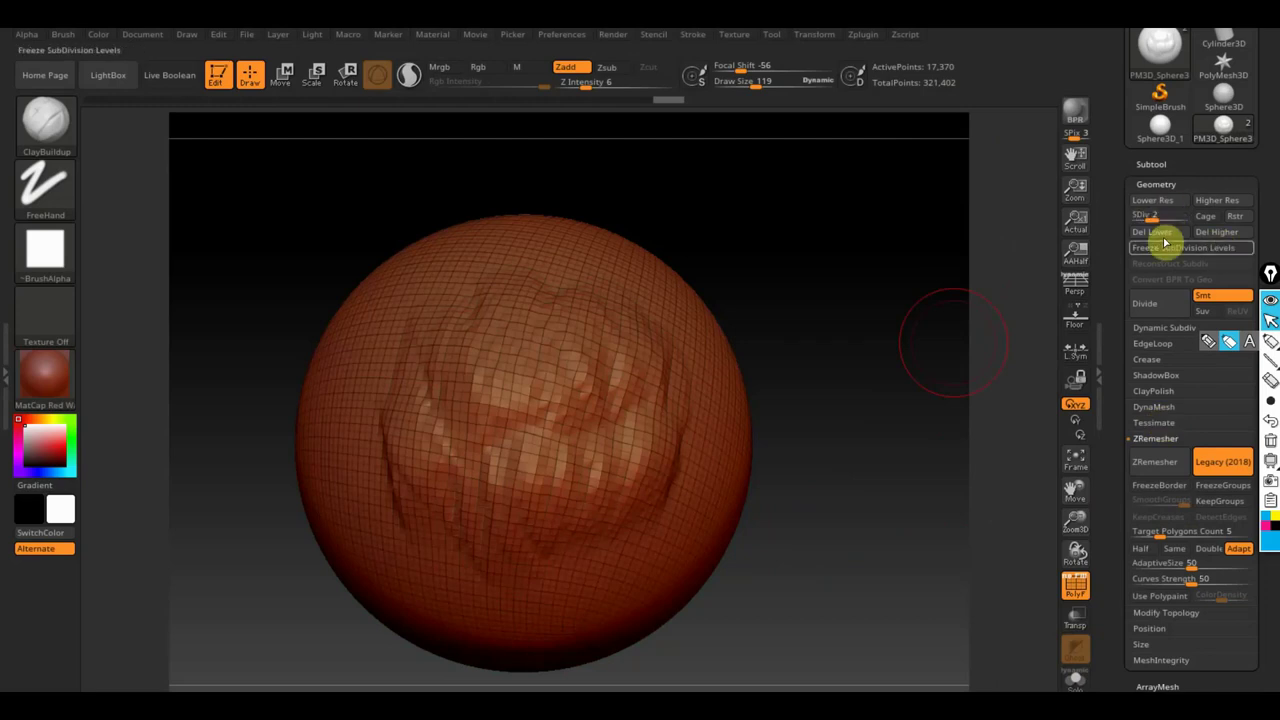
pyautogui.click(1167, 218)
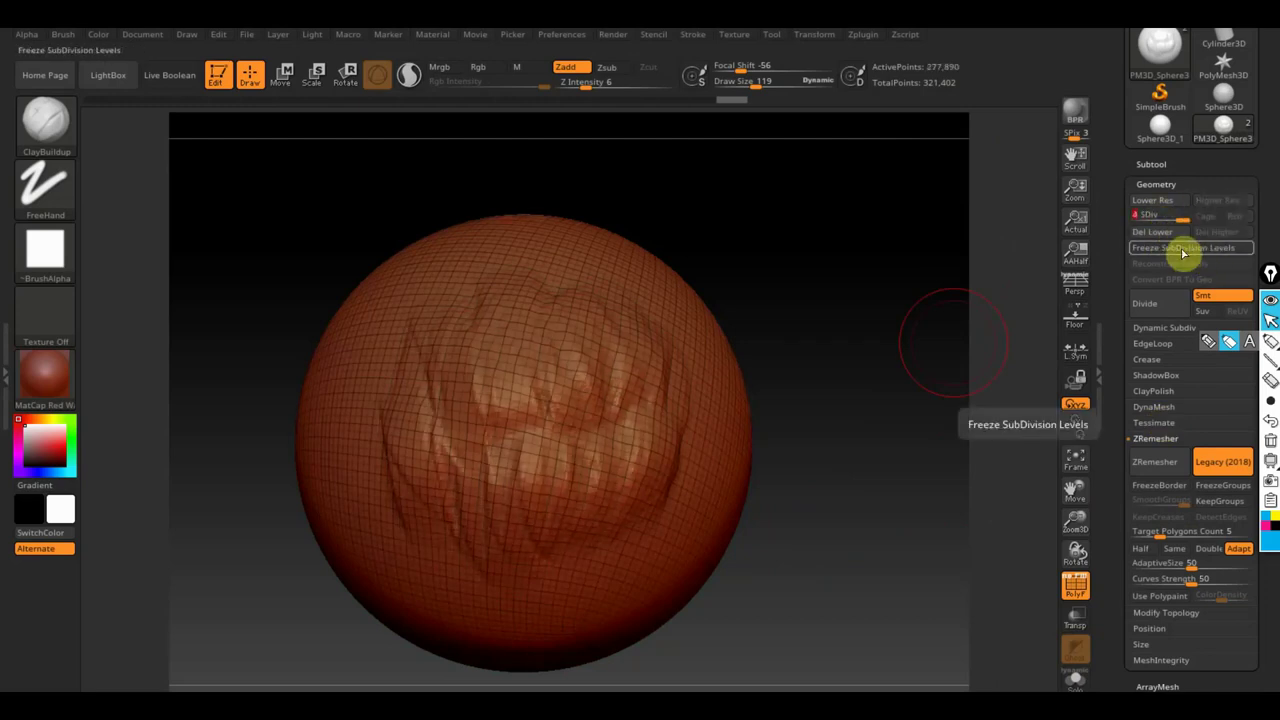
pyautogui.moveTo(1177, 214); pyautogui.dragTo(1106, 237)
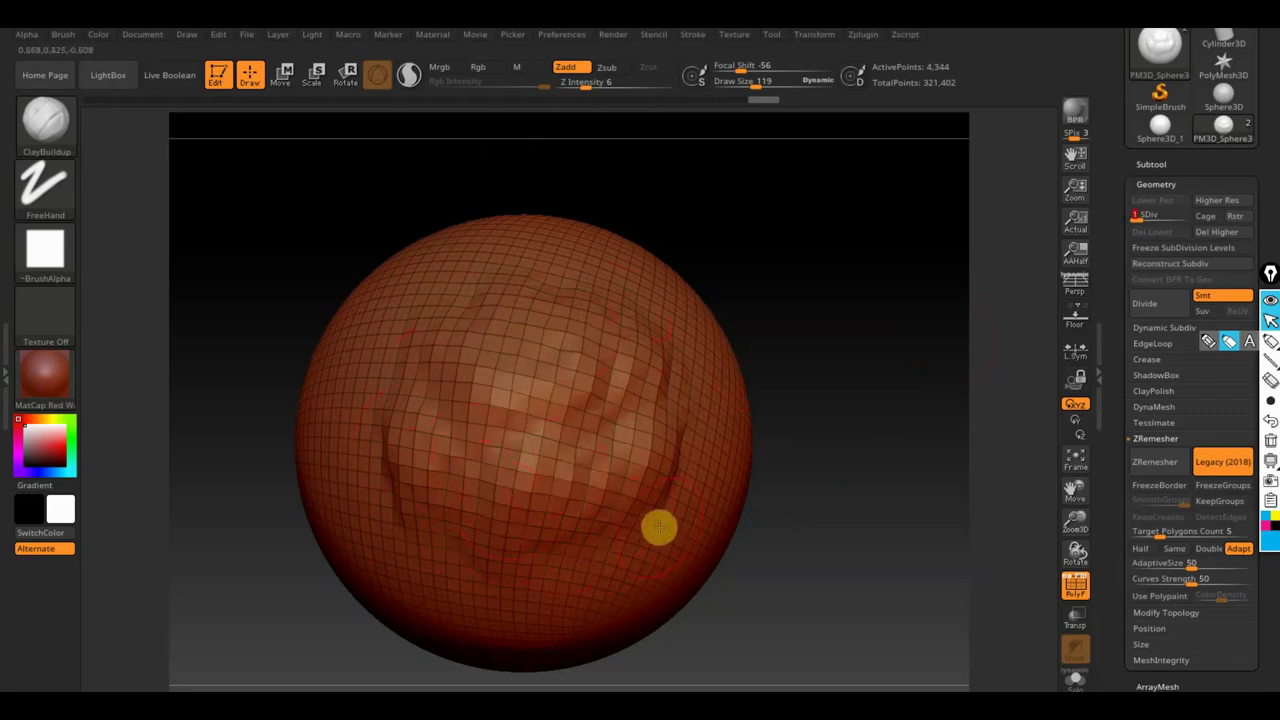
pyautogui.click(1240, 218)
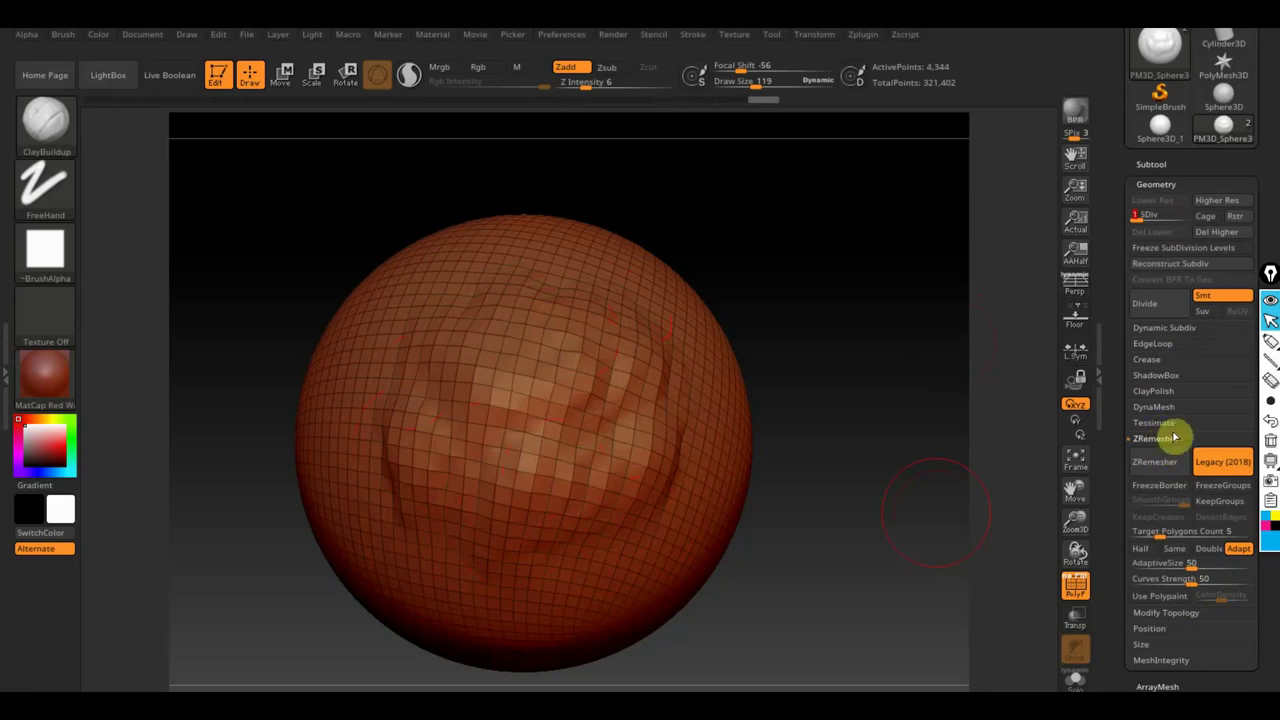
pyautogui.click(1154, 184)
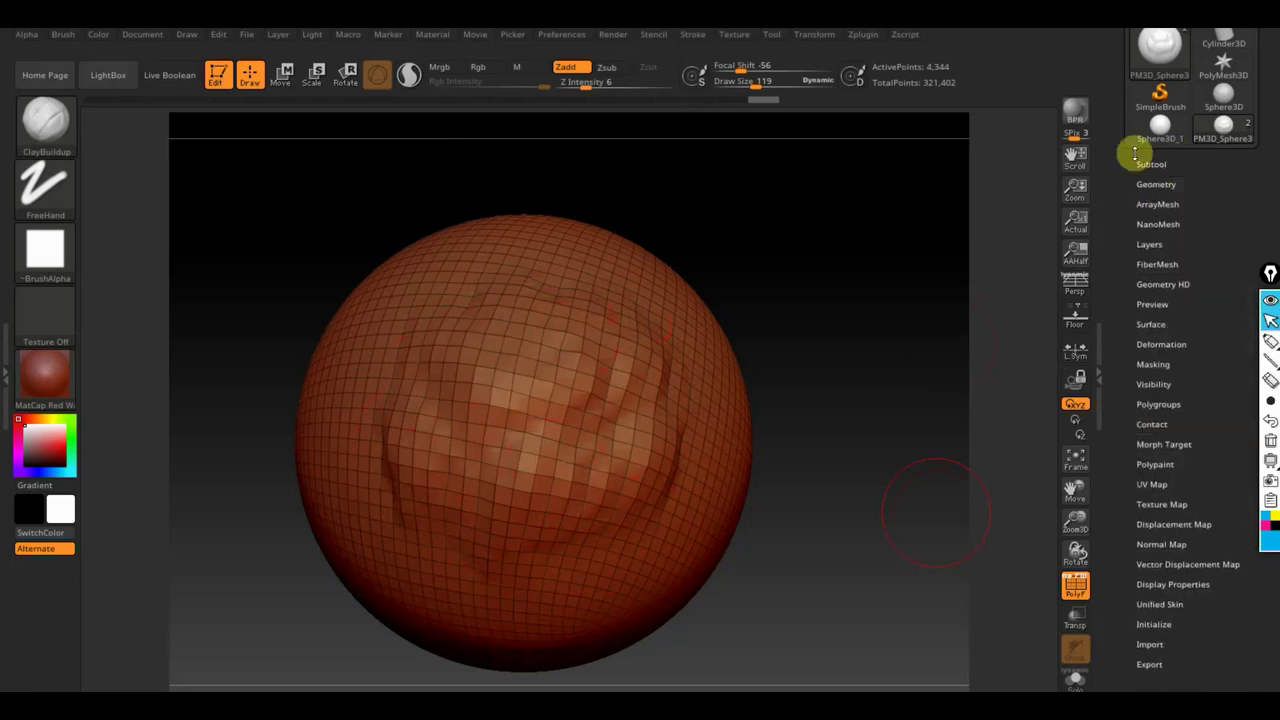
# Circle the subtool settings, clay brush, intensity and size, and point counts, then clear the marks.
pyautogui.click(1270, 340)
pyautogui.moveTo(1123, 150); pyautogui.dragTo(1120, 166)
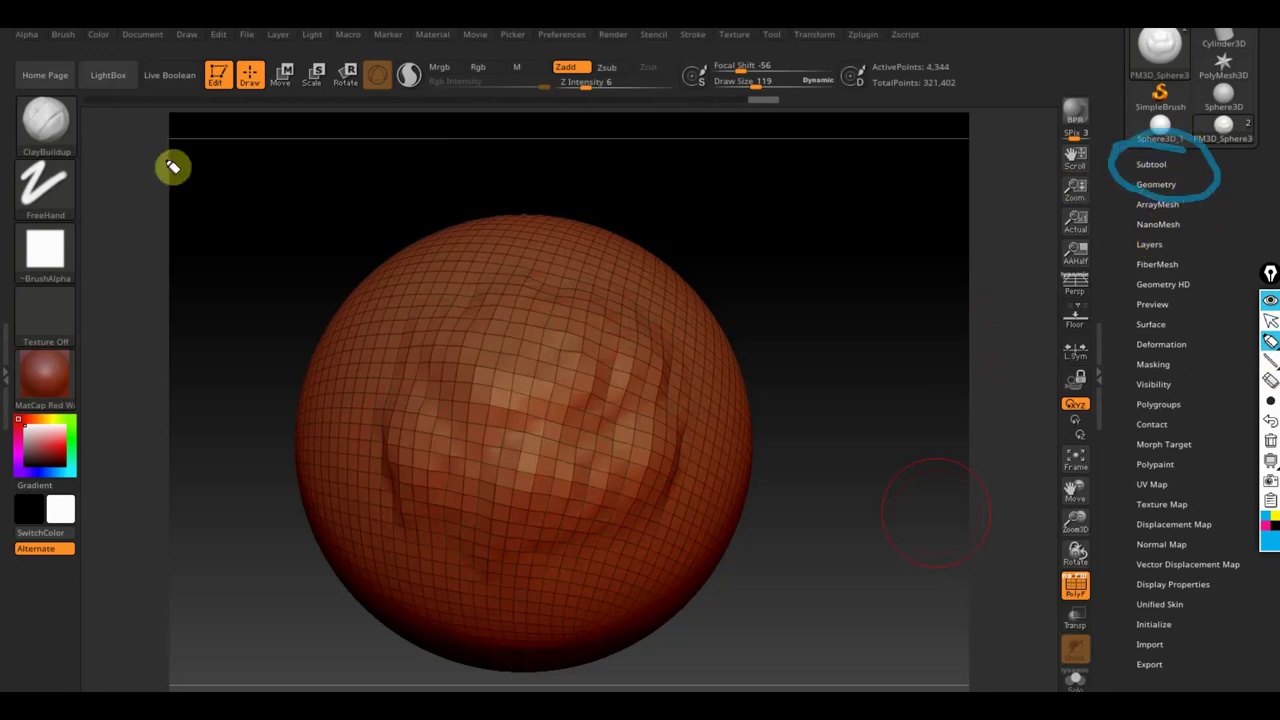
pyautogui.moveTo(118, 87)
pyautogui.mouseDown()
pyautogui.moveTo(25, 58)
pyautogui.moveTo(37, 529)
pyautogui.moveTo(106, 194)
pyautogui.moveTo(93, 87)
pyautogui.mouseUp()
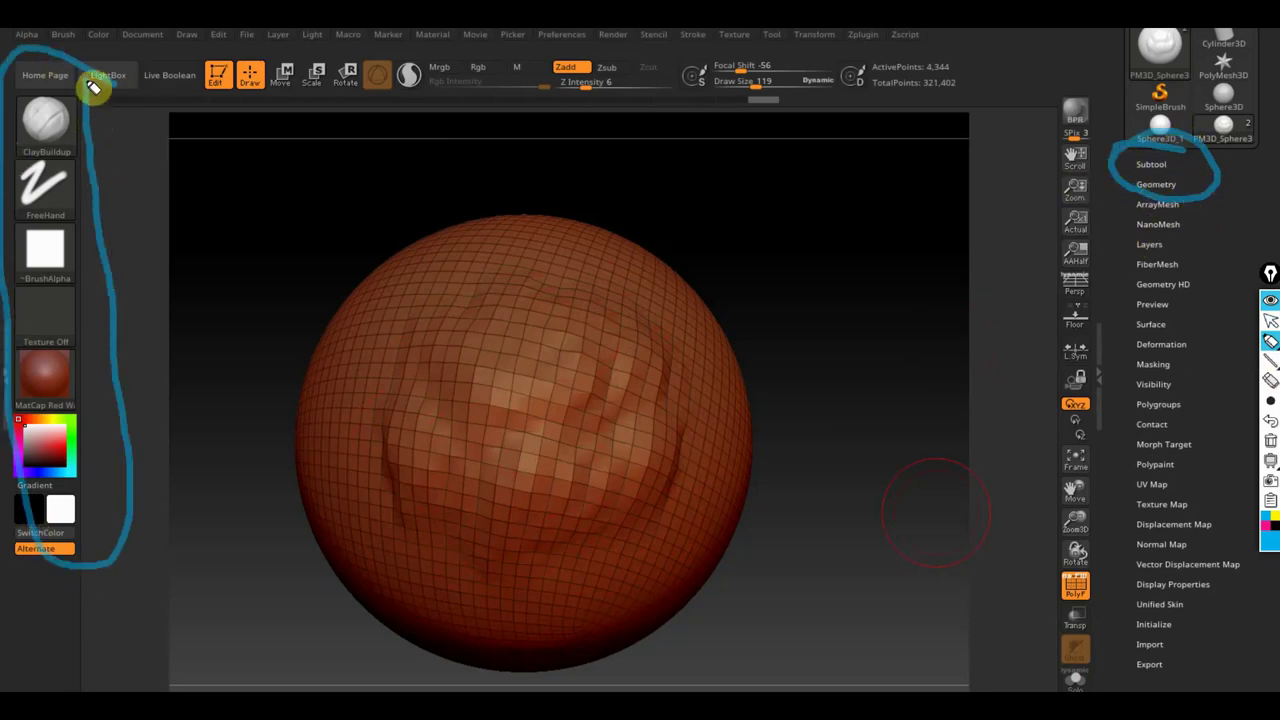
pyautogui.moveTo(35, 121); pyautogui.dragTo(97, 138)
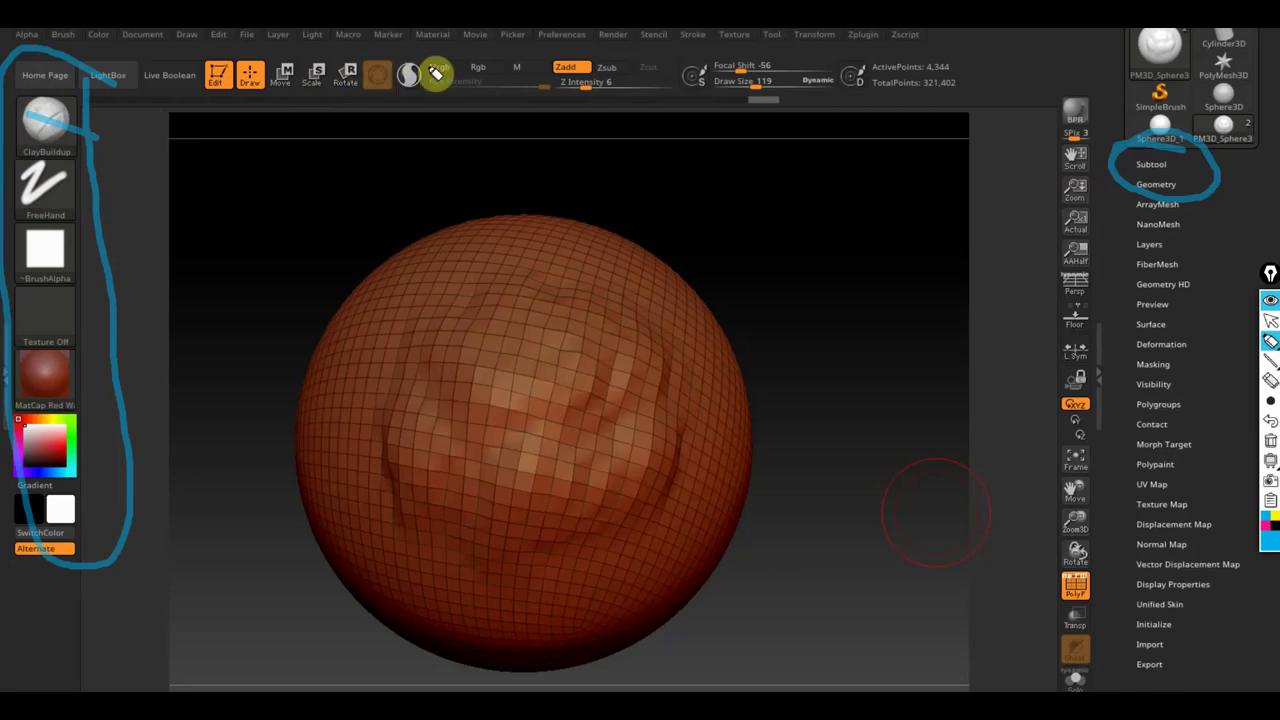
pyautogui.moveTo(838, 50)
pyautogui.mouseDown()
pyautogui.moveTo(567, 127)
pyautogui.moveTo(846, 80)
pyautogui.mouseUp()
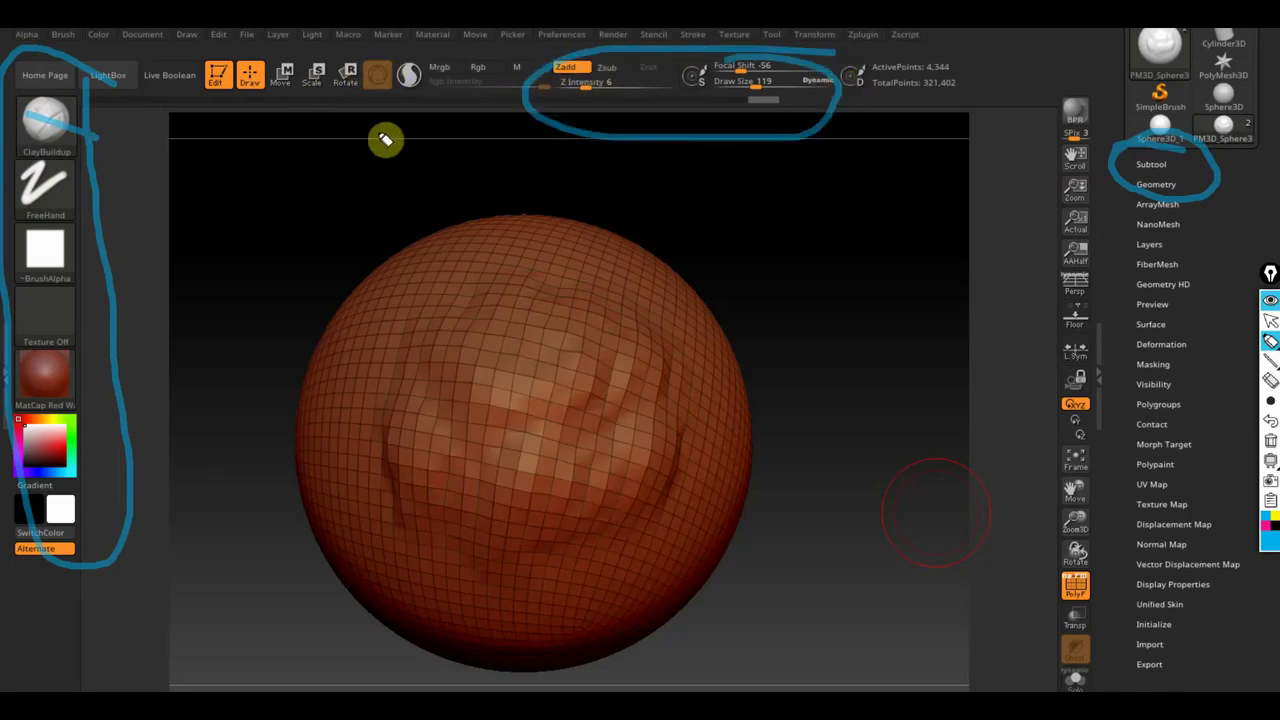
pyautogui.moveTo(986, 75)
pyautogui.mouseDown()
pyautogui.moveTo(866, 117)
pyautogui.moveTo(1003, 86)
pyautogui.mouseUp()
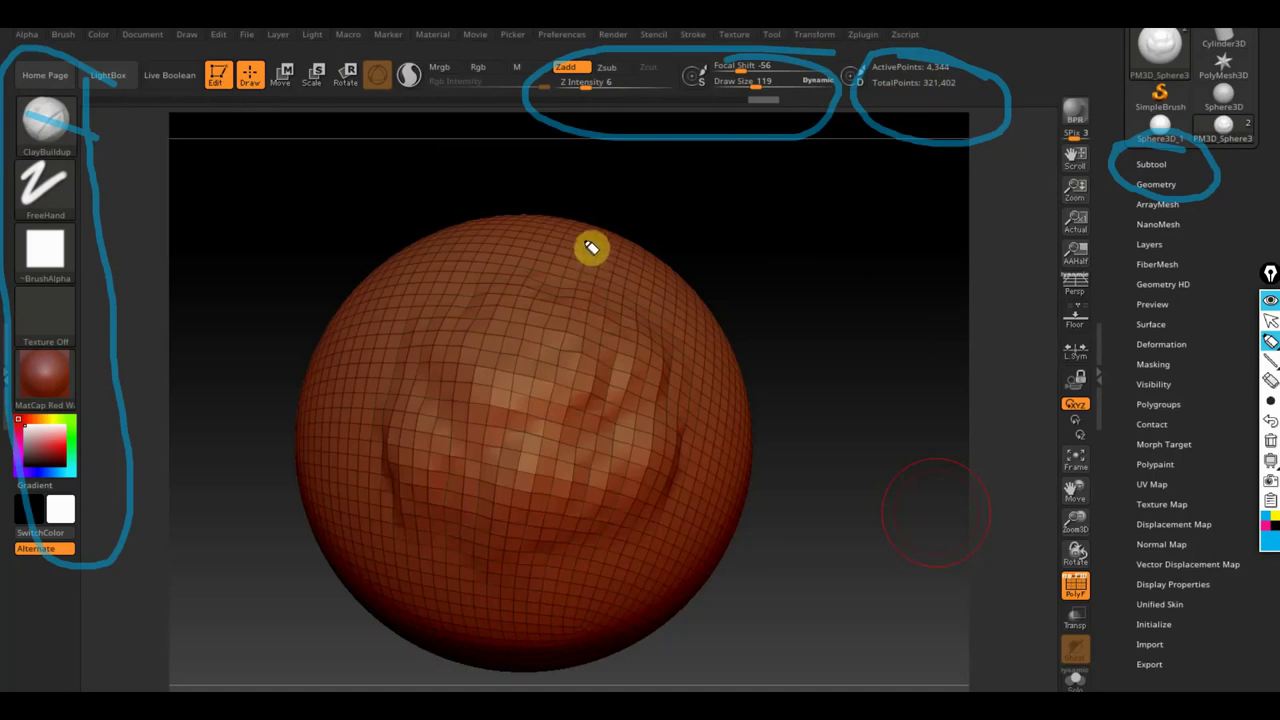
pyautogui.click(1268, 320)
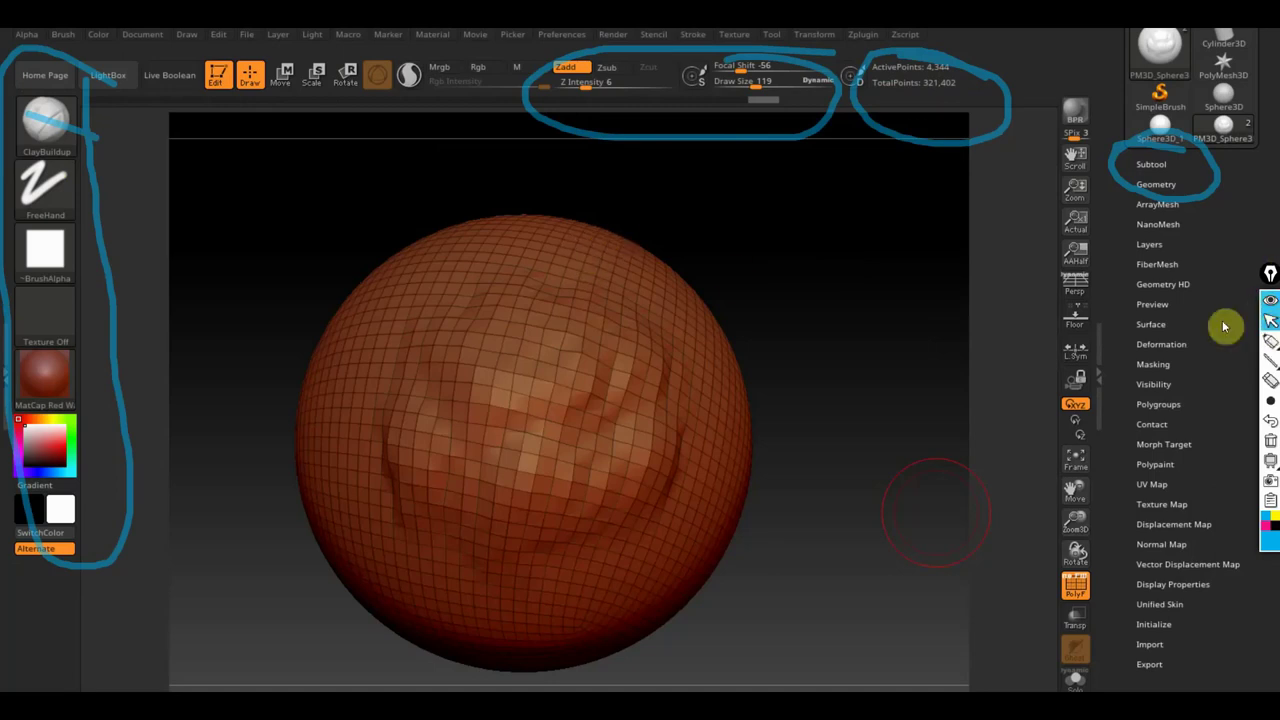
pyautogui.click(1270, 441)
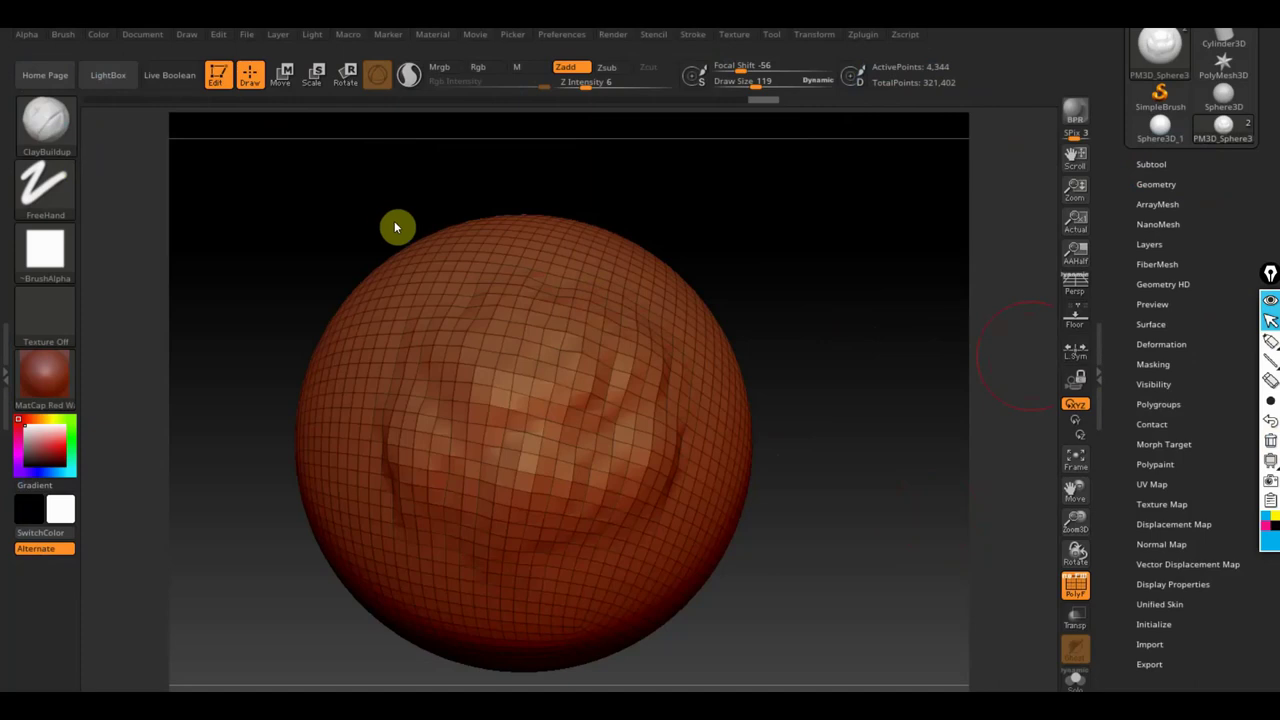
# Raise the sphere to its highest subdivision level, smooth a ridge, and orbit to inspect the wrinkles.
pyautogui.click(1156, 186)
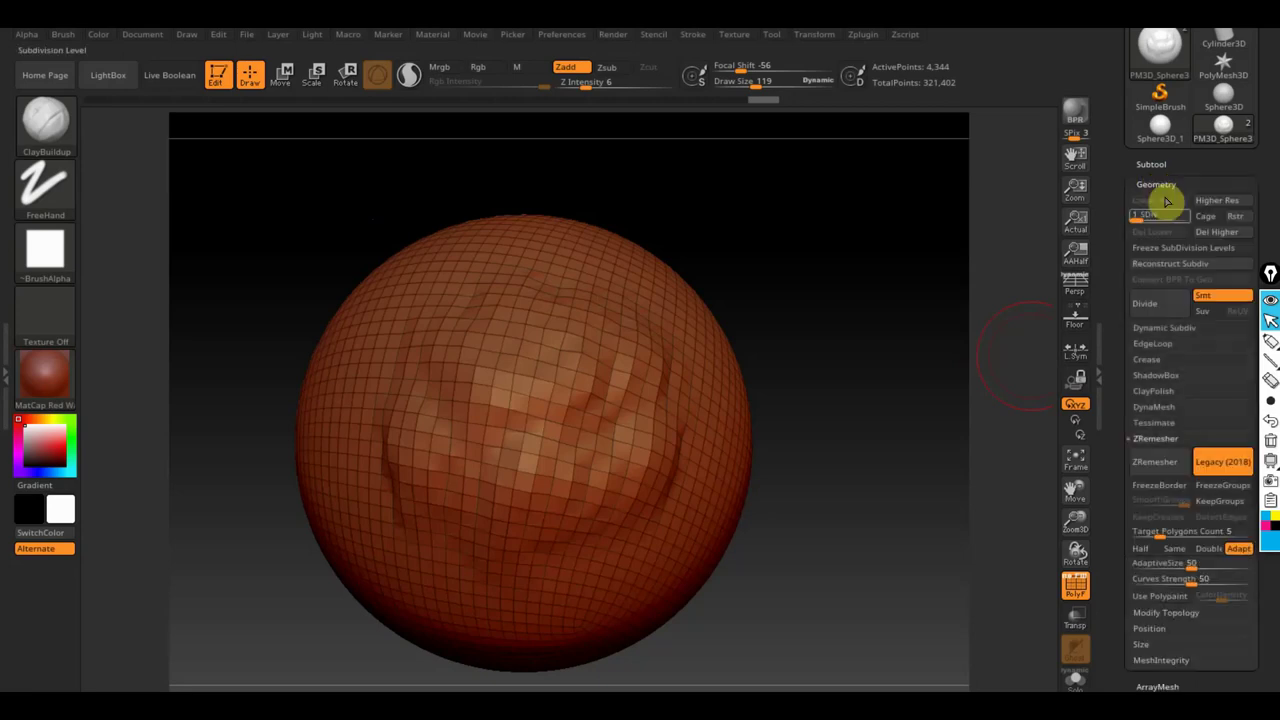
pyautogui.click(1178, 220)
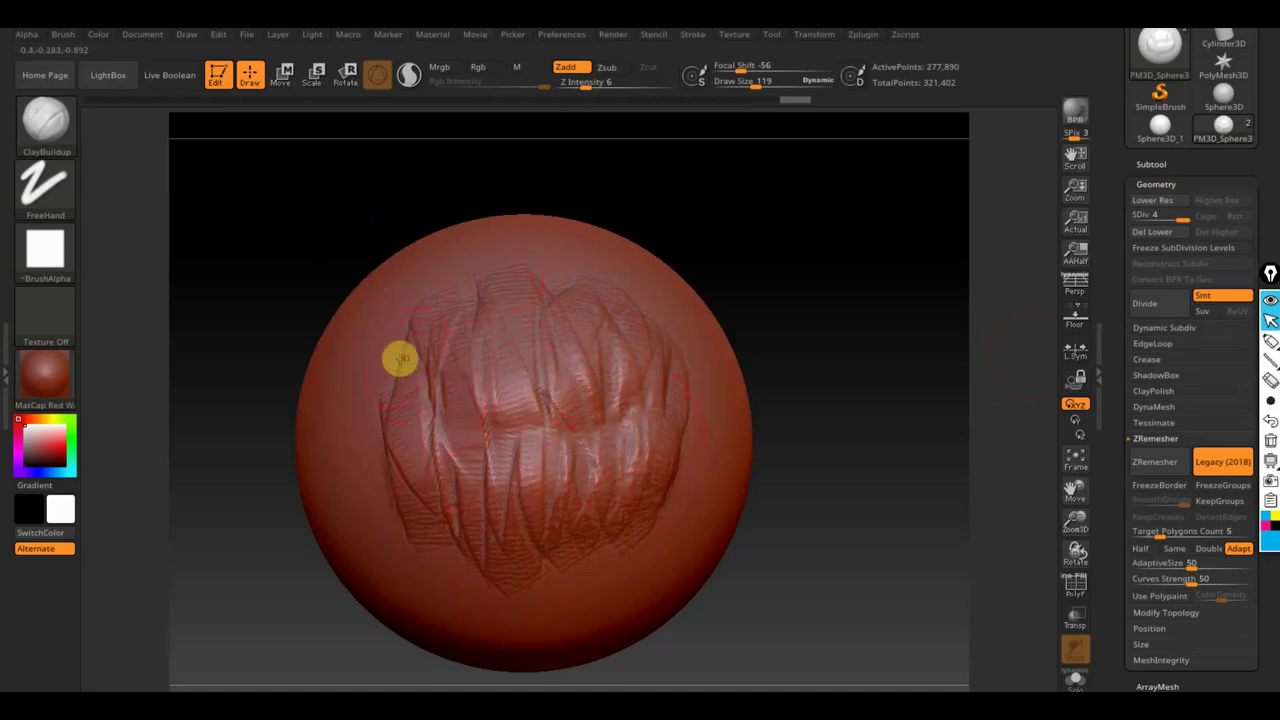
pyautogui.moveTo(421, 355)
pyautogui.keyDown('shift'); pyautogui.mouseDown()
pyautogui.moveTo(437, 349)
pyautogui.moveTo(446, 386)
pyautogui.moveTo(429, 386)
pyautogui.moveTo(427, 358)
pyautogui.moveTo(386, 363)
pyautogui.moveTo(420, 306)
pyautogui.mouseUp(); pyautogui.keyUp('shift')
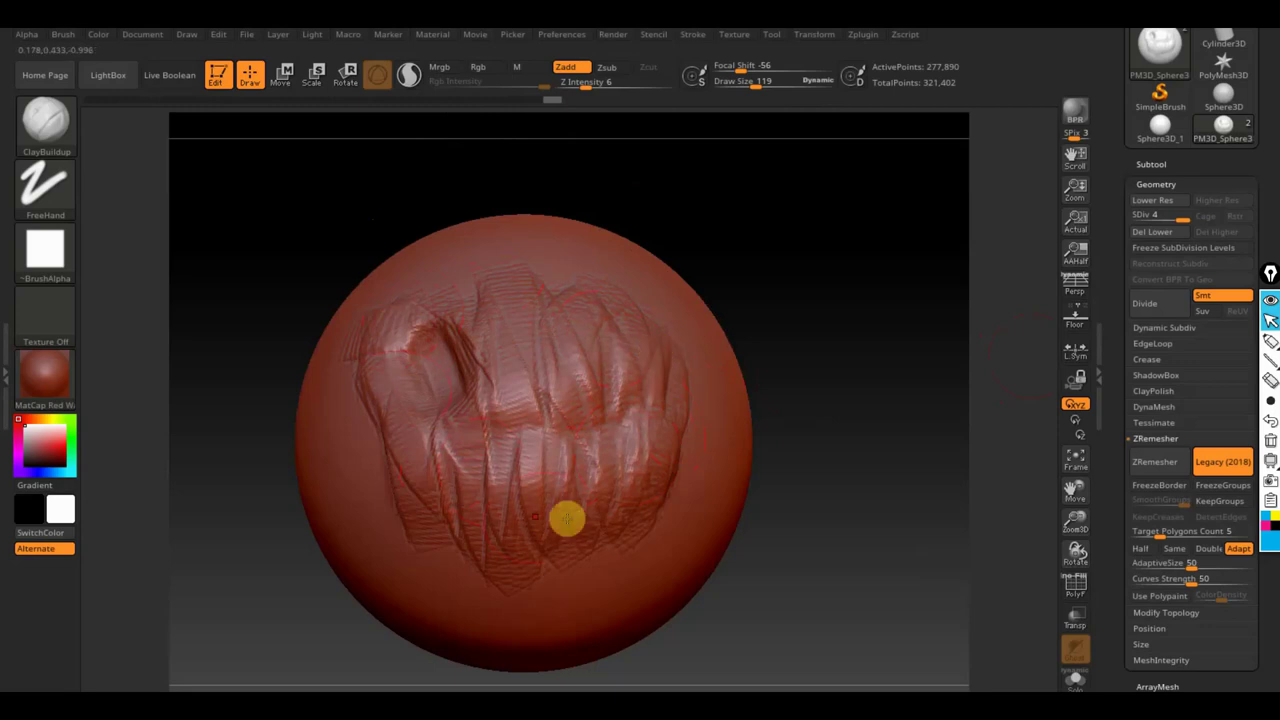
pyautogui.moveTo(842, 524)
pyautogui.mouseDown()
pyautogui.moveTo(864, 522)
pyautogui.moveTo(714, 528)
pyautogui.moveTo(929, 523)
pyautogui.moveTo(765, 525)
pyautogui.moveTo(854, 666)
pyautogui.moveTo(880, 671)
pyautogui.mouseUp()
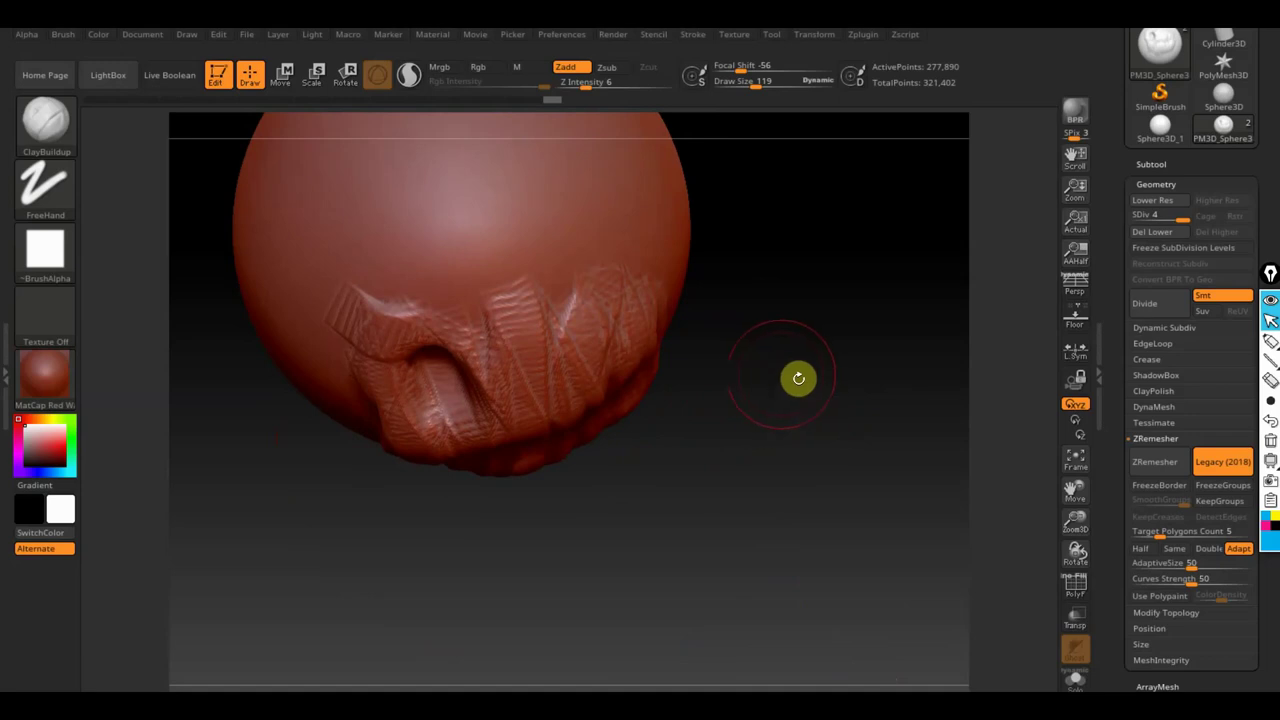
pyautogui.press('shift')
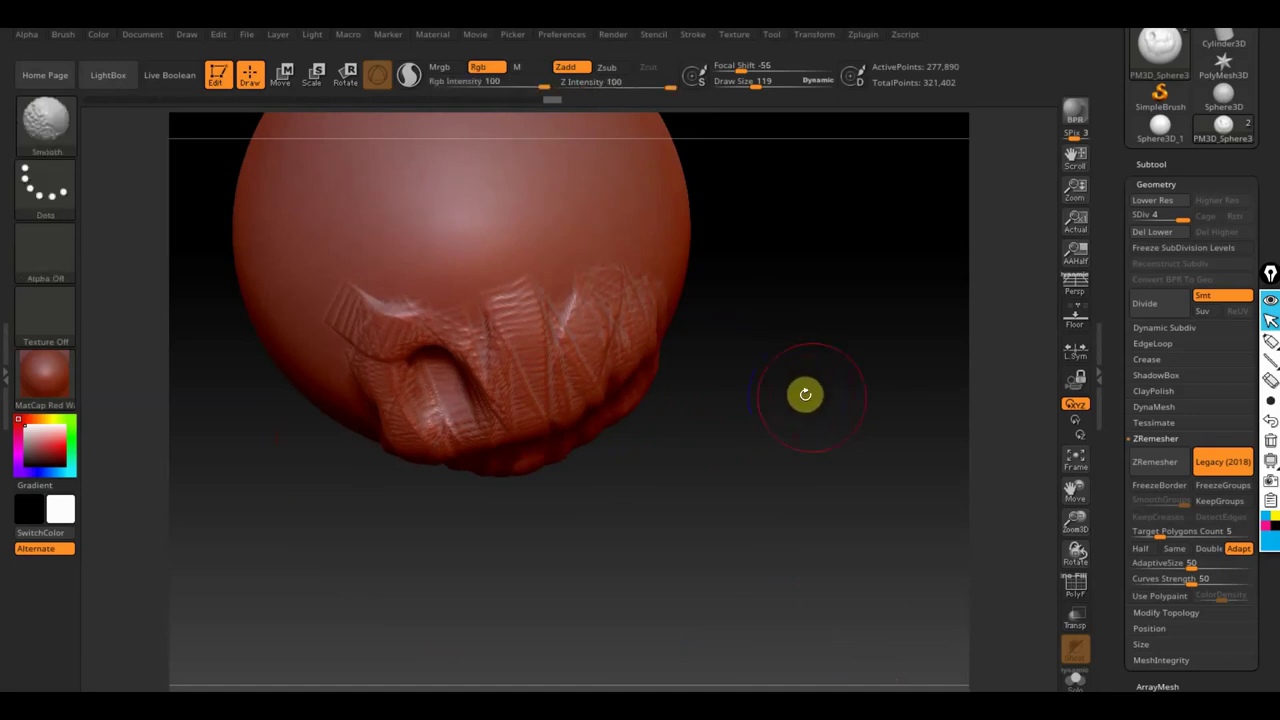
pyautogui.moveTo(817, 374)
pyautogui.mouseDown()
pyautogui.moveTo(811, 337)
pyautogui.moveTo(833, 567)
pyautogui.mouseUp()
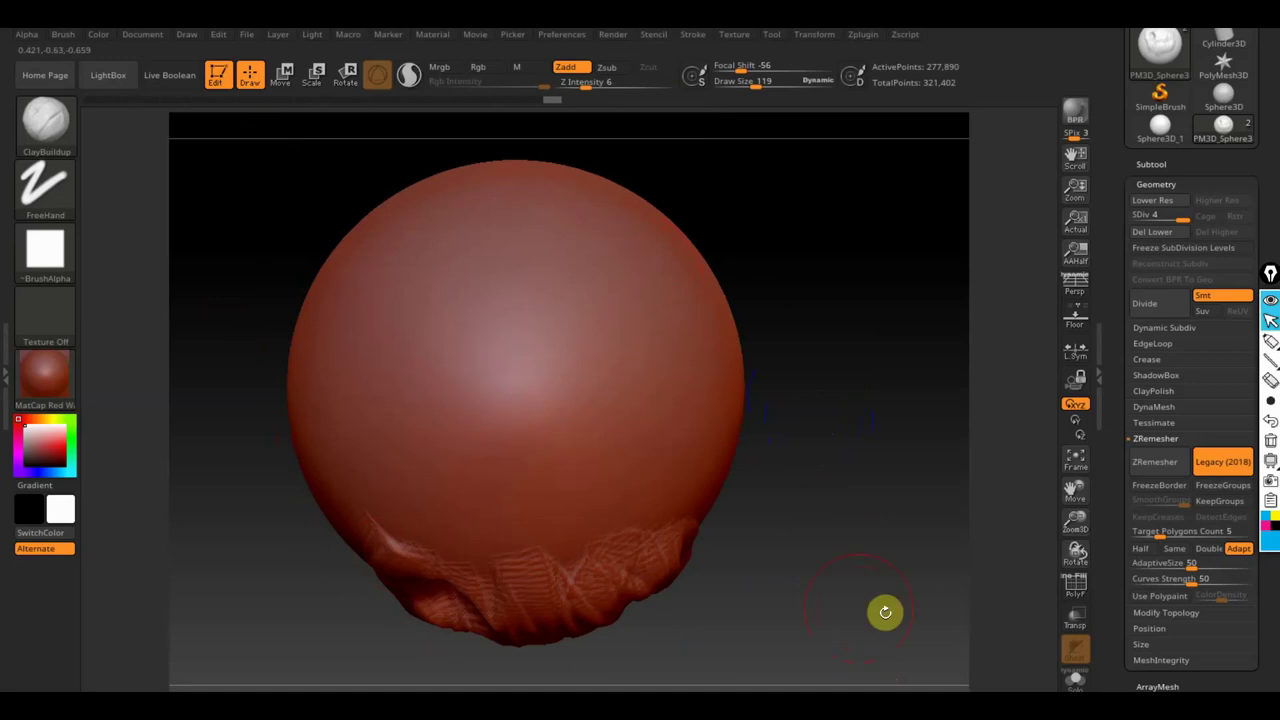
pyautogui.moveTo(885, 612)
pyautogui.mouseDown()
pyautogui.moveTo(929, 443)
pyautogui.moveTo(913, 541)
pyautogui.mouseUp()
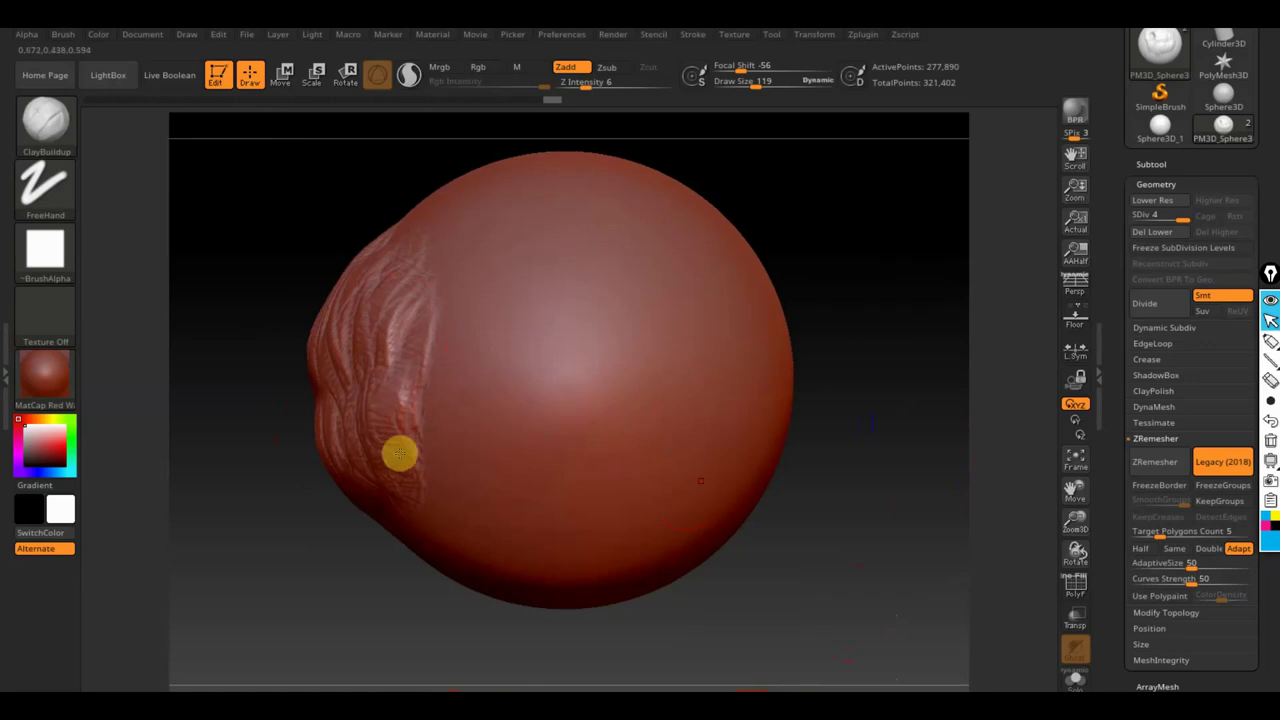
pyautogui.moveTo(808, 563); pyautogui.dragTo(892, 573)
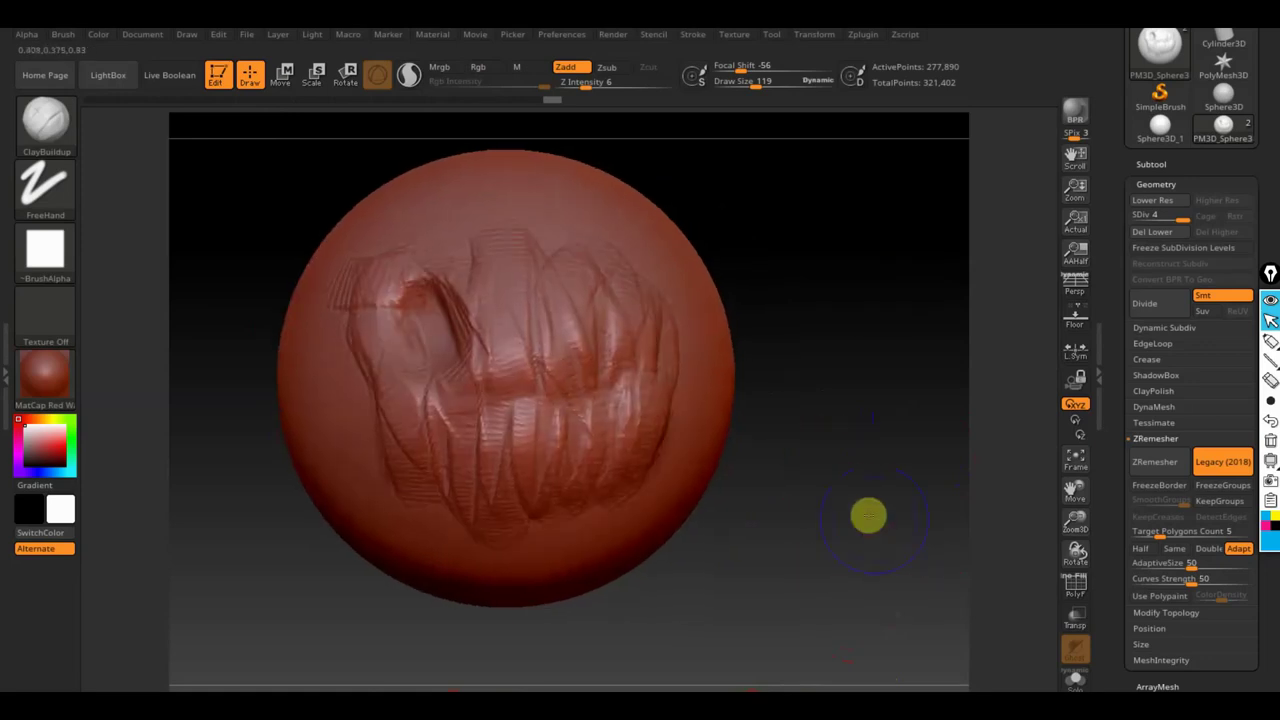
pyautogui.moveTo(866, 514); pyautogui.dragTo(860, 531)
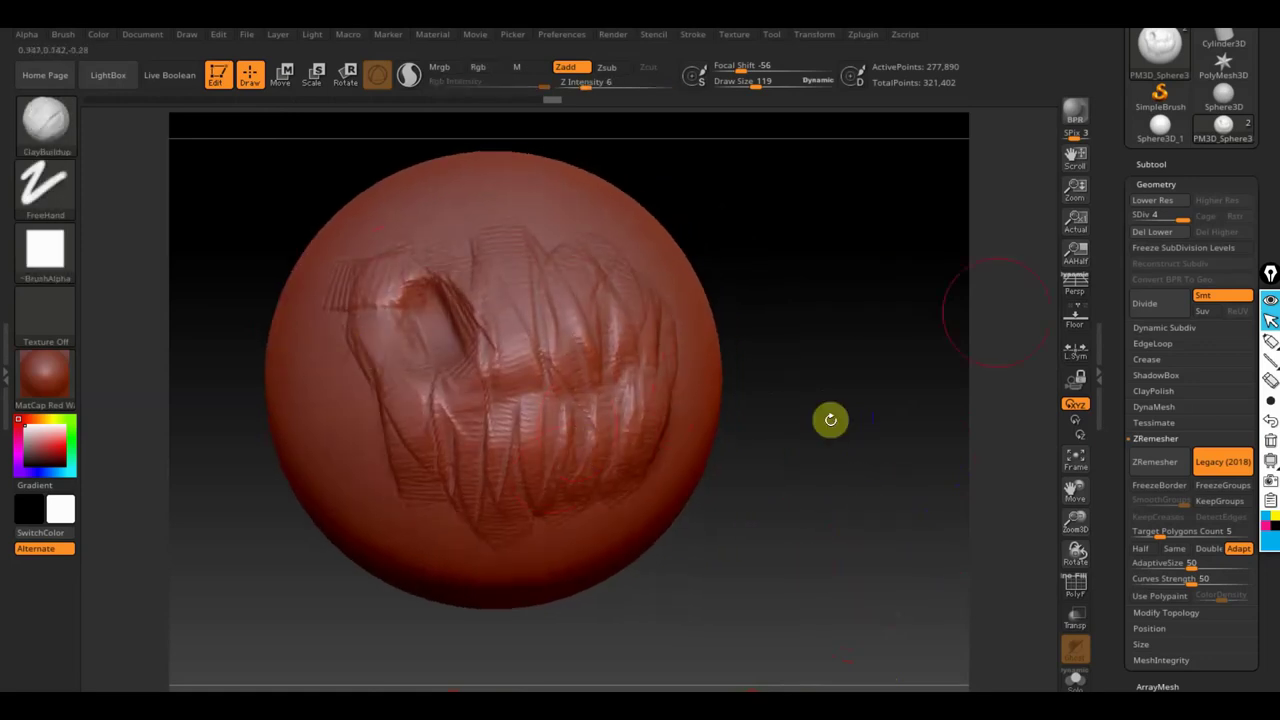
# Turn on the Floor grid and tilt the view until the floor is edge-on.
pyautogui.click(1082, 330)
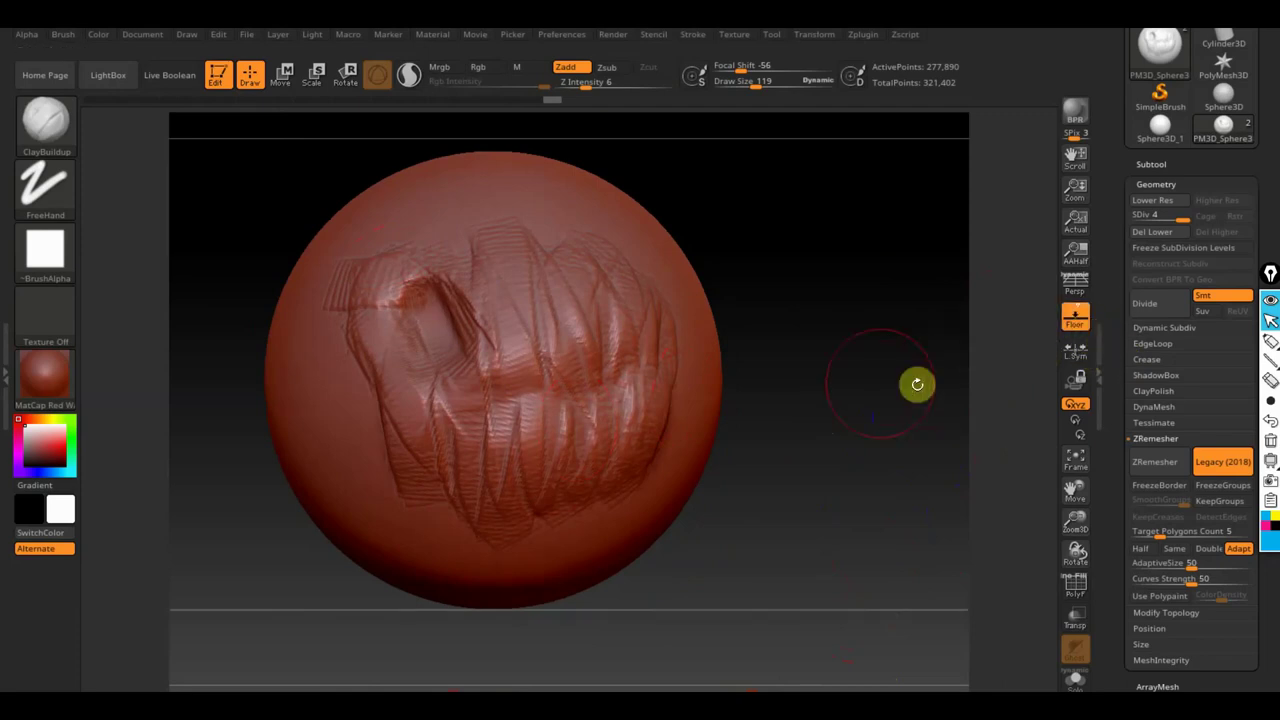
pyautogui.moveTo(914, 380)
pyautogui.mouseDown()
pyautogui.moveTo(871, 434)
pyautogui.moveTo(876, 477)
pyautogui.moveTo(857, 386)
pyautogui.moveTo(797, 331)
pyautogui.mouseUp()
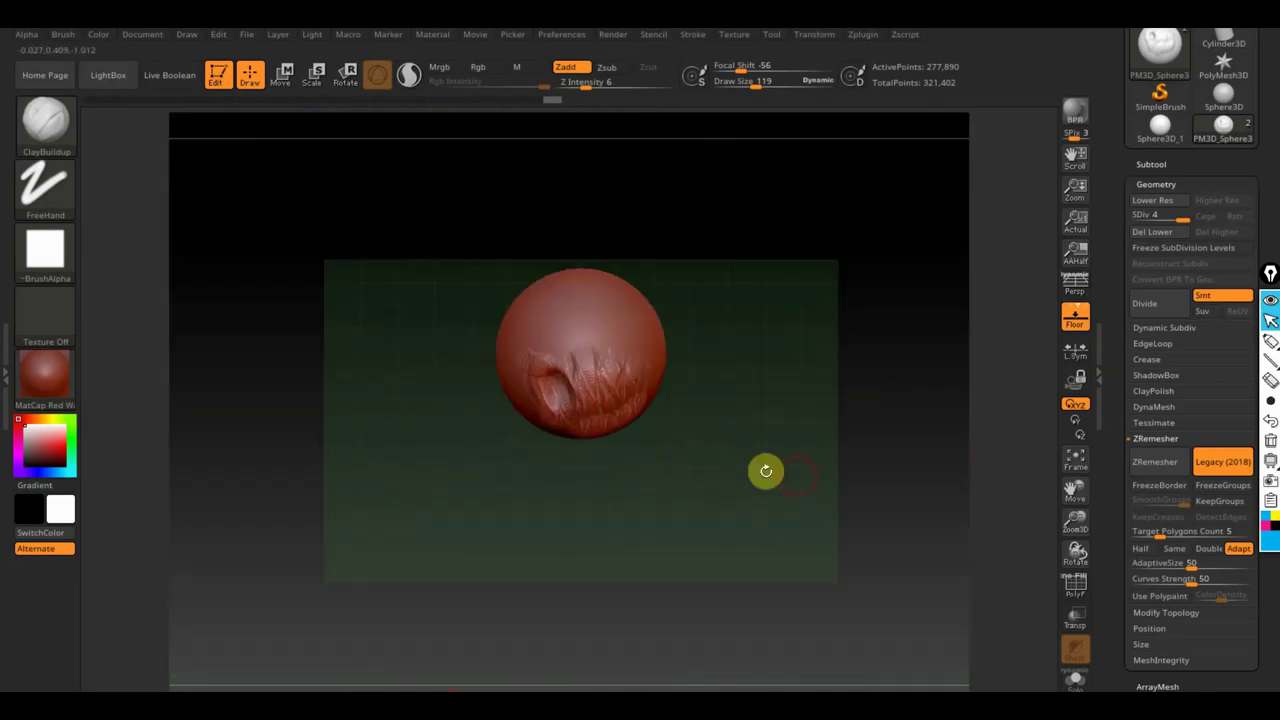
pyautogui.moveTo(766, 469)
pyautogui.mouseDown()
pyautogui.moveTo(797, 469)
pyautogui.moveTo(823, 400)
pyautogui.moveTo(832, 421)
pyautogui.mouseUp()
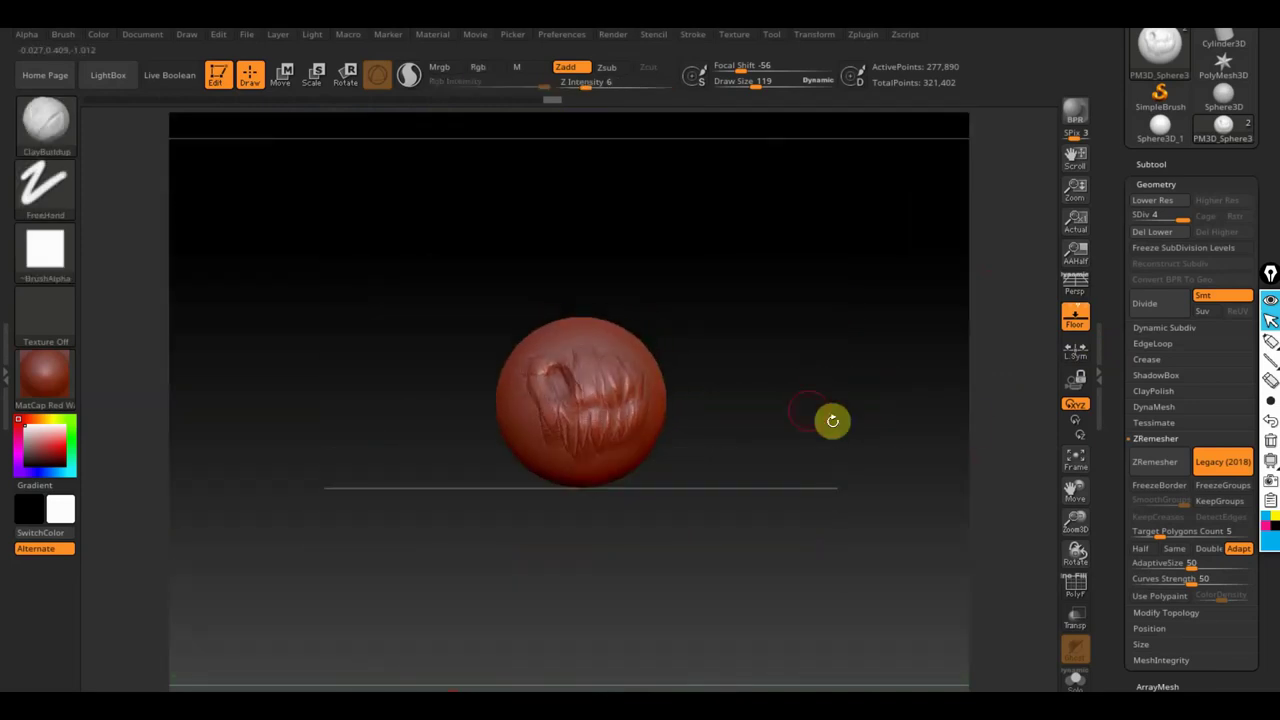
# Frame the sphere and make PM3D_Sphere3D_2 the active subtool.
pyautogui.press('f')
pyautogui.click(1151, 164)
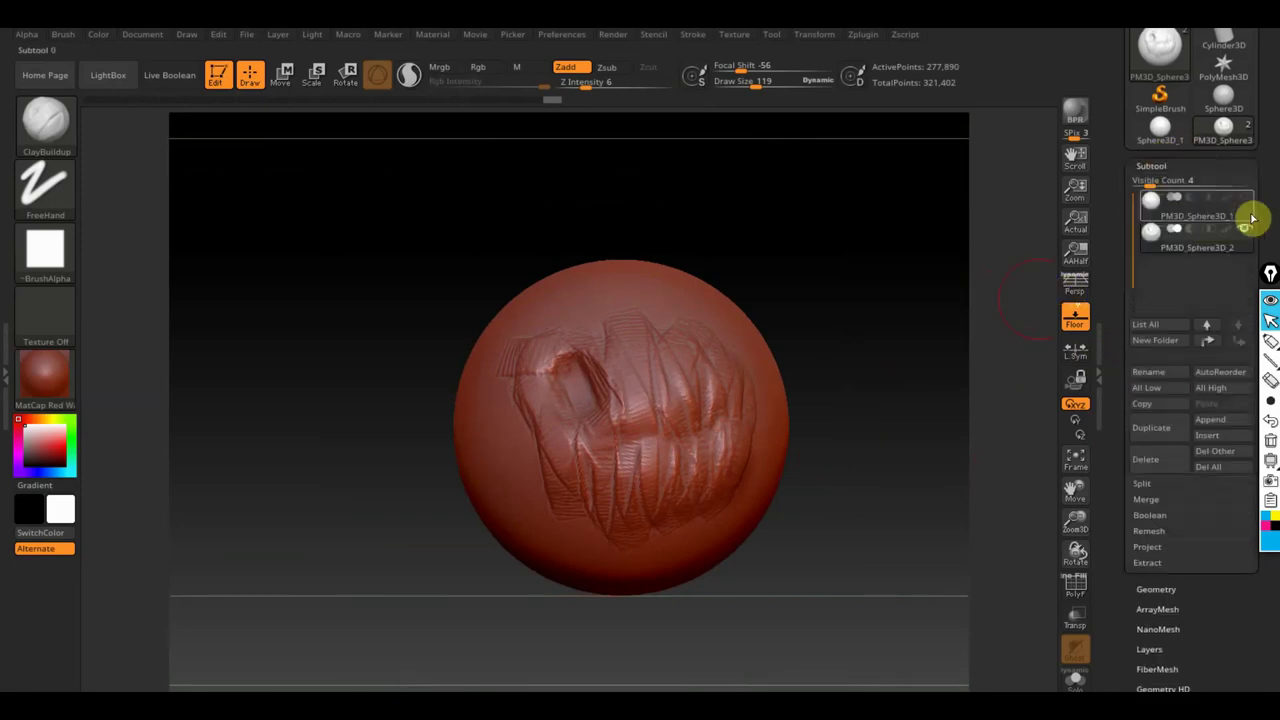
pyautogui.click(1212, 244)
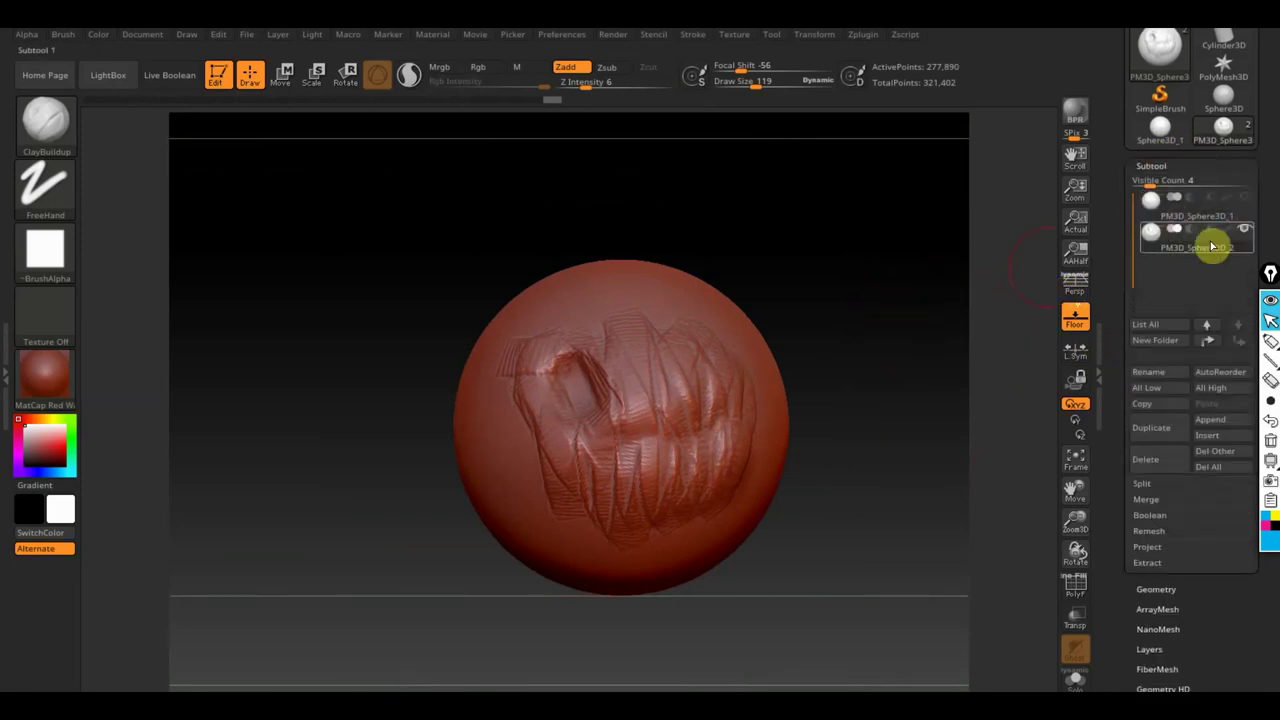
pyautogui.moveTo(866, 303)
pyautogui.mouseDown()
pyautogui.moveTo(874, 386)
pyautogui.moveTo(854, 380)
pyautogui.mouseUp()
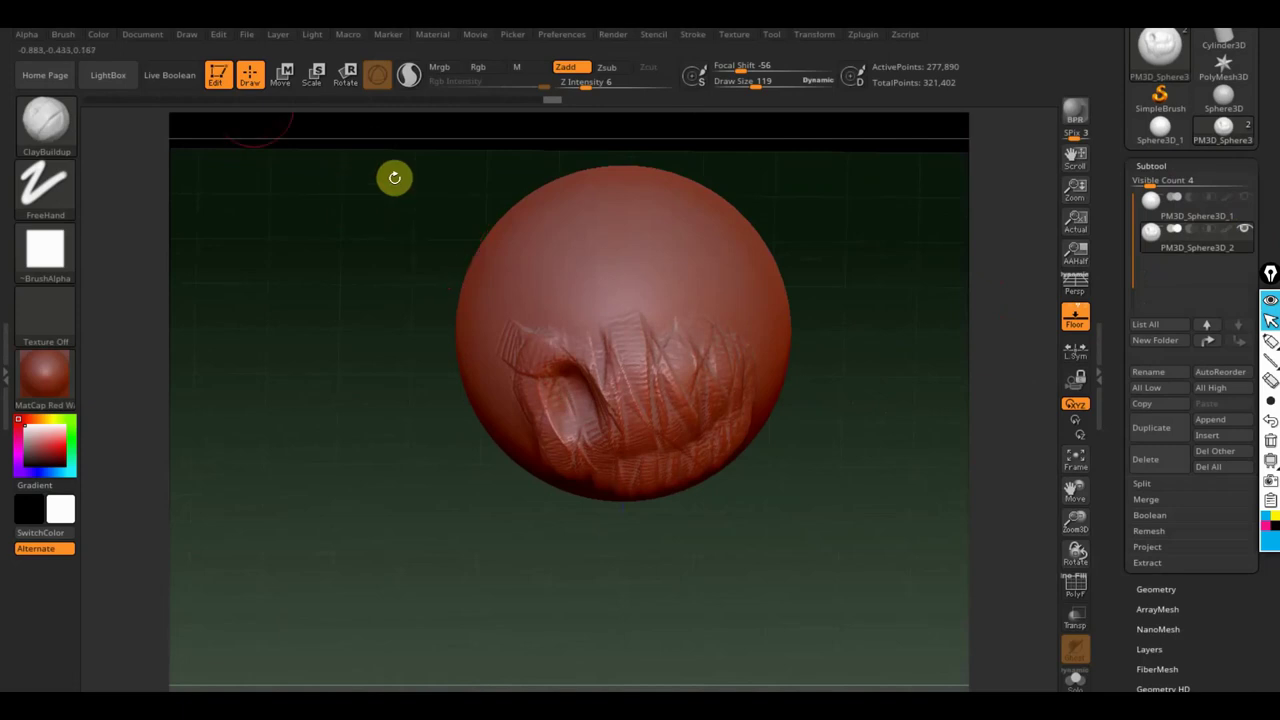
# Test-move the sphere left, undo it, turn the floor grid off and return to Draw mode.
pyautogui.click(280, 72)
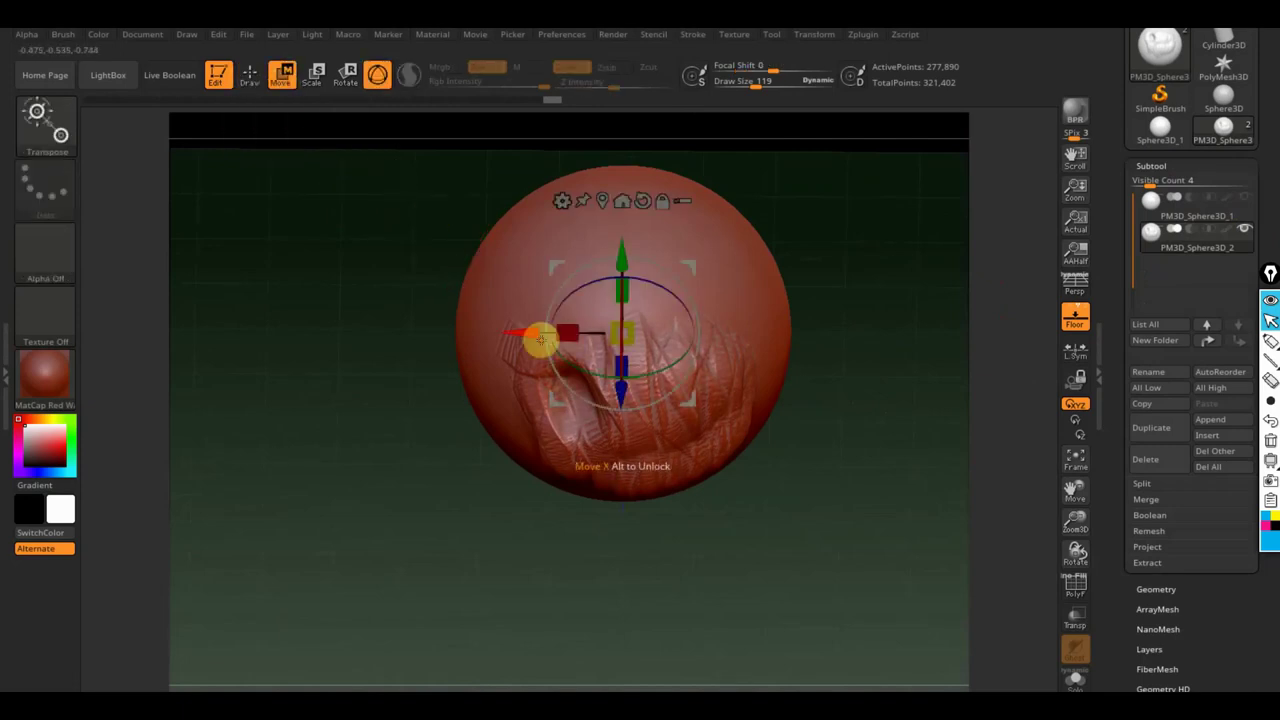
pyautogui.moveTo(540, 340); pyautogui.dragTo(245, 332)
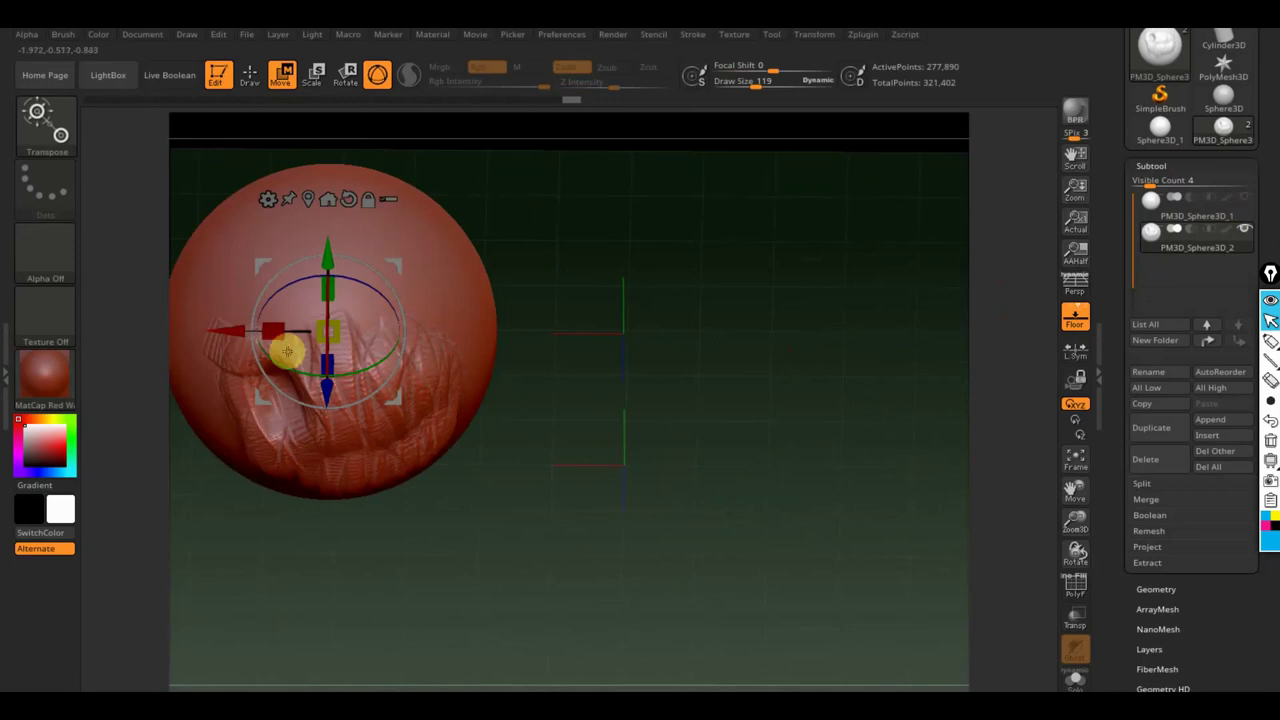
pyautogui.hotkey('ctrl', 'z')
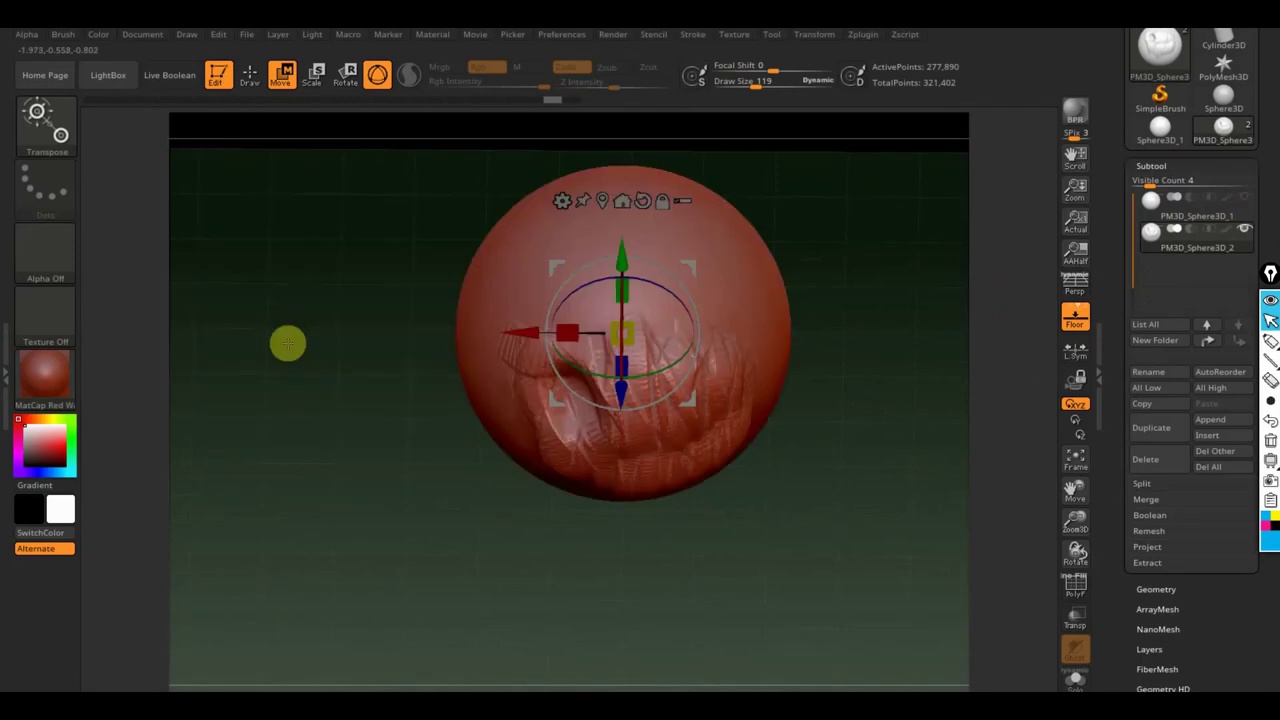
pyautogui.moveTo(811, 454)
pyautogui.mouseDown()
pyautogui.moveTo(808, 386)
pyautogui.moveTo(826, 414)
pyautogui.mouseUp()
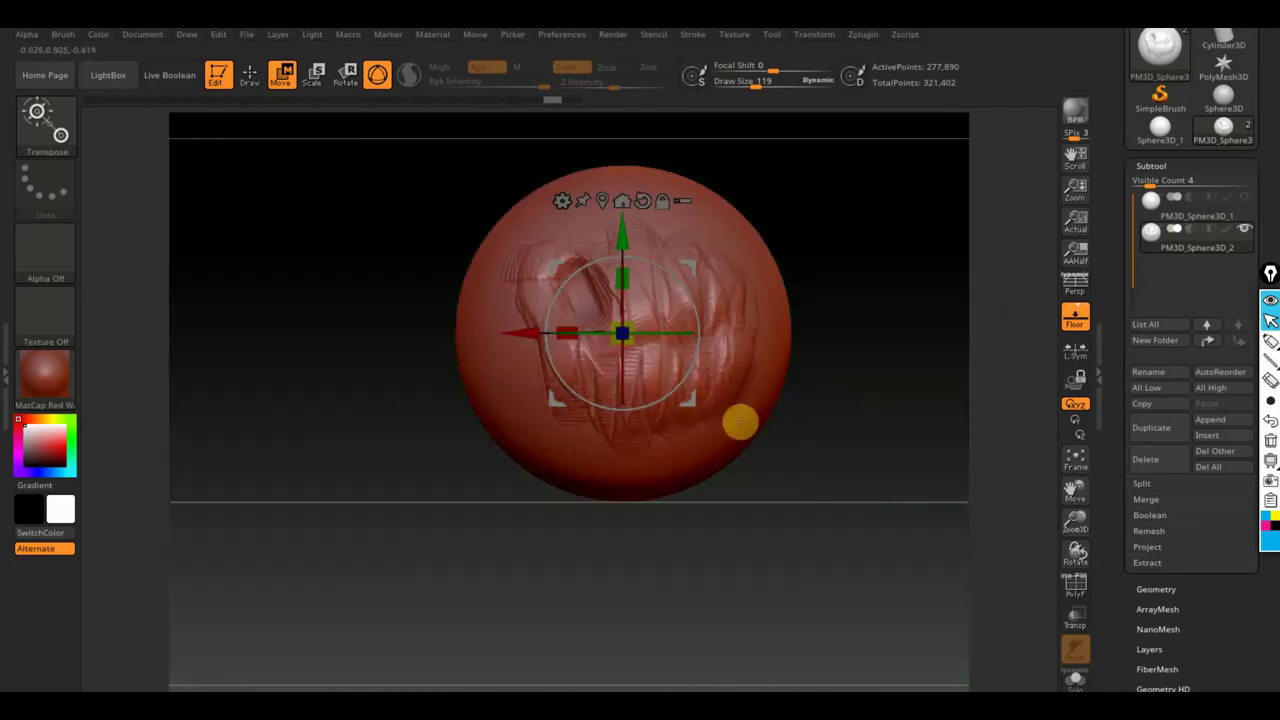
pyautogui.click(1076, 318)
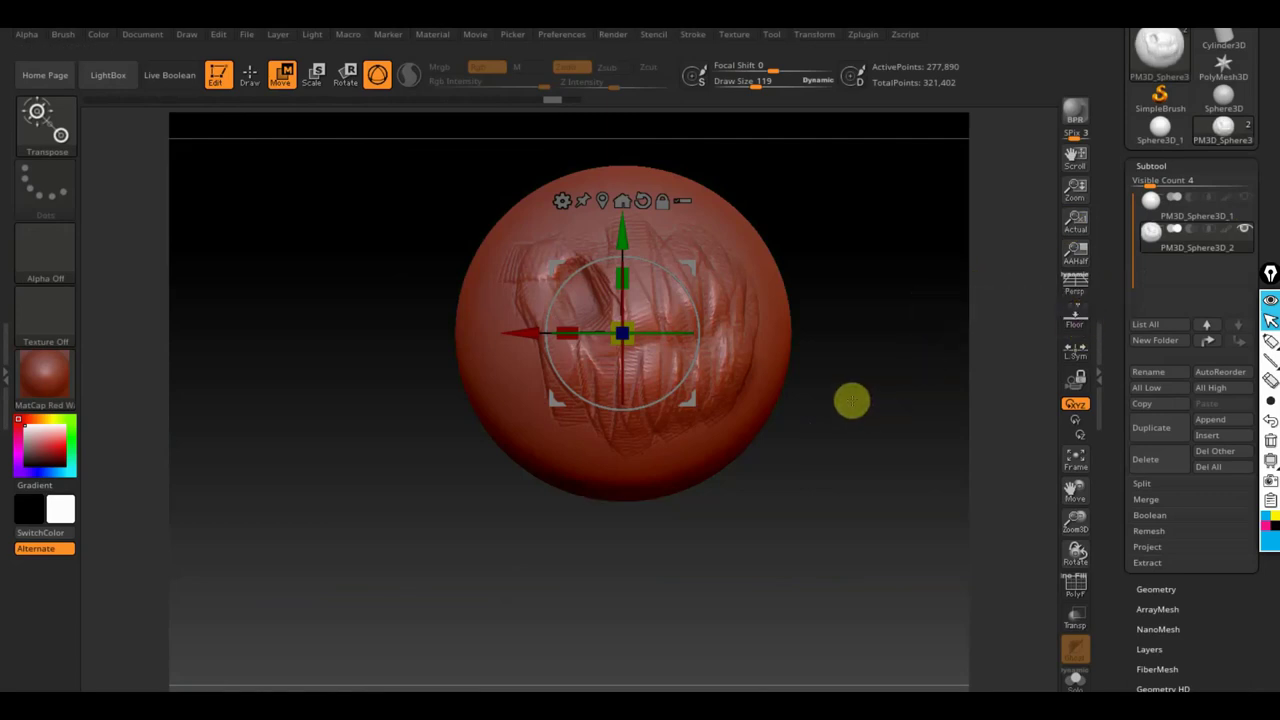
pyautogui.click(250, 74)
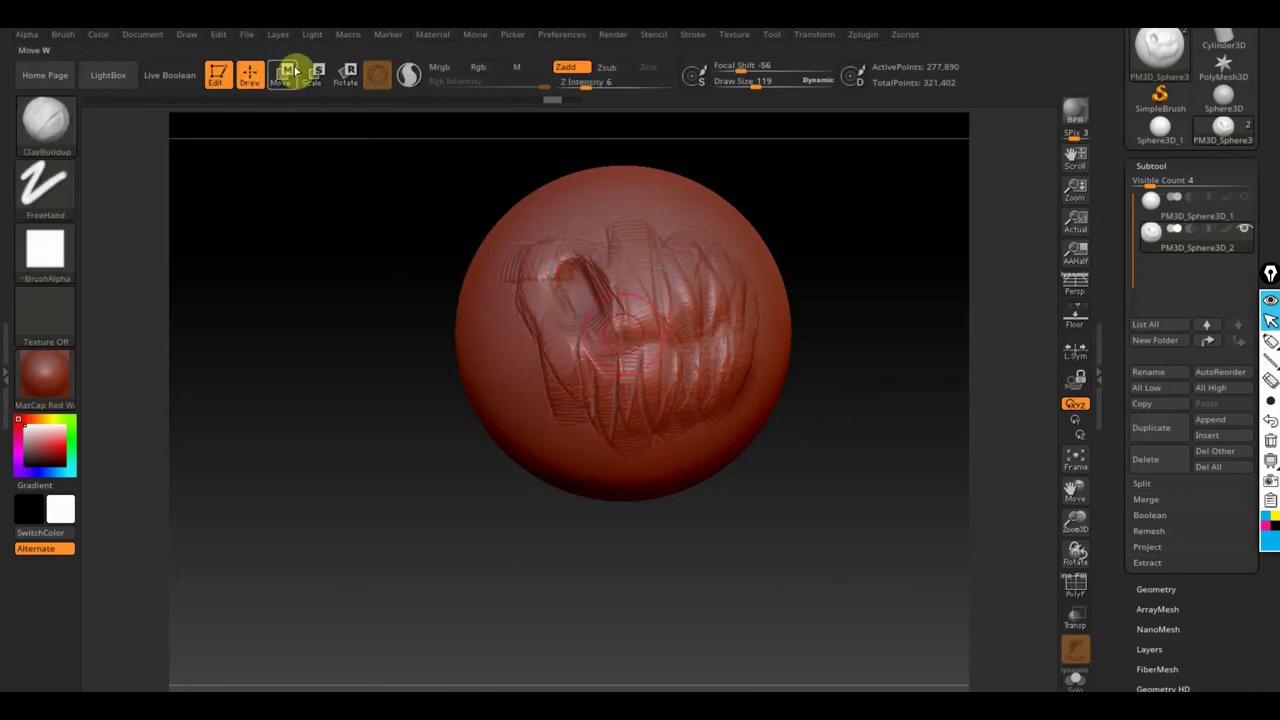
# Move the sphere left, up-right and down with the gizmo, then spin it and spin it back.
pyautogui.click(290, 72)
pyautogui.moveTo(514, 337)
pyautogui.mouseDown()
pyautogui.moveTo(411, 335)
pyautogui.moveTo(500, 223)
pyautogui.mouseUp()
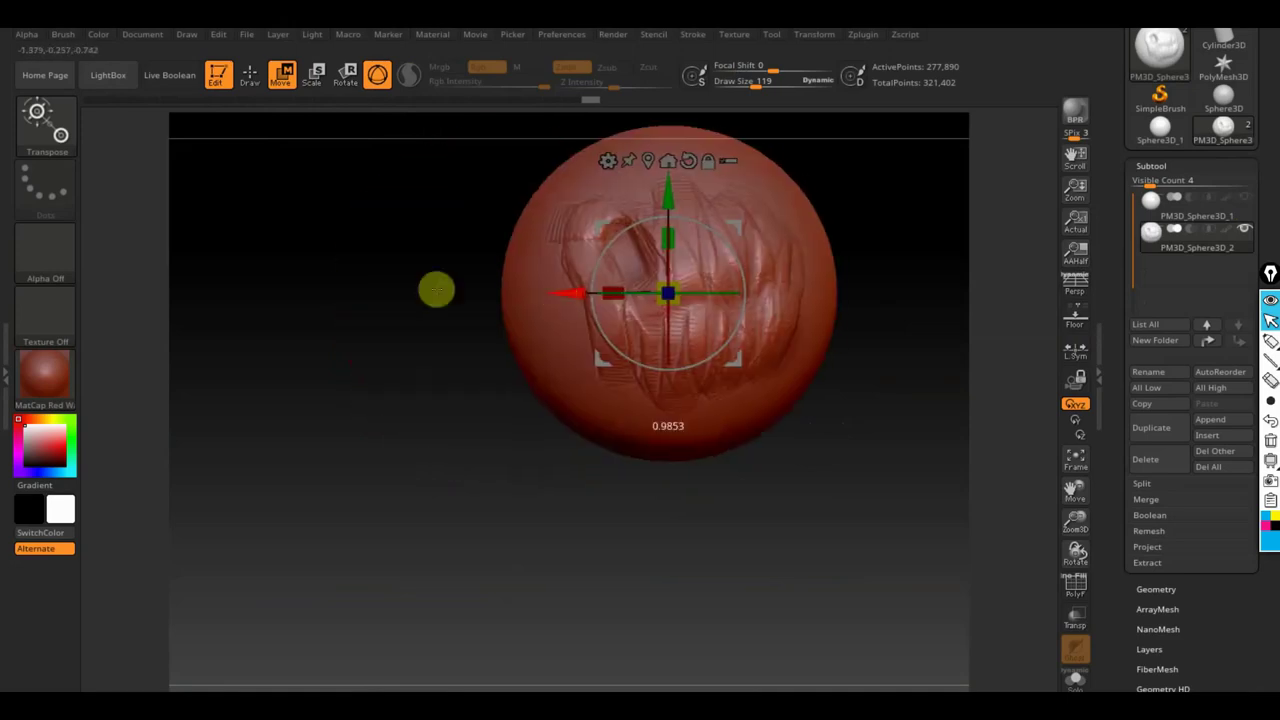
pyautogui.moveTo(434, 286); pyautogui.dragTo(668, 341)
pyautogui.moveTo(678, 192); pyautogui.dragTo(678, 275)
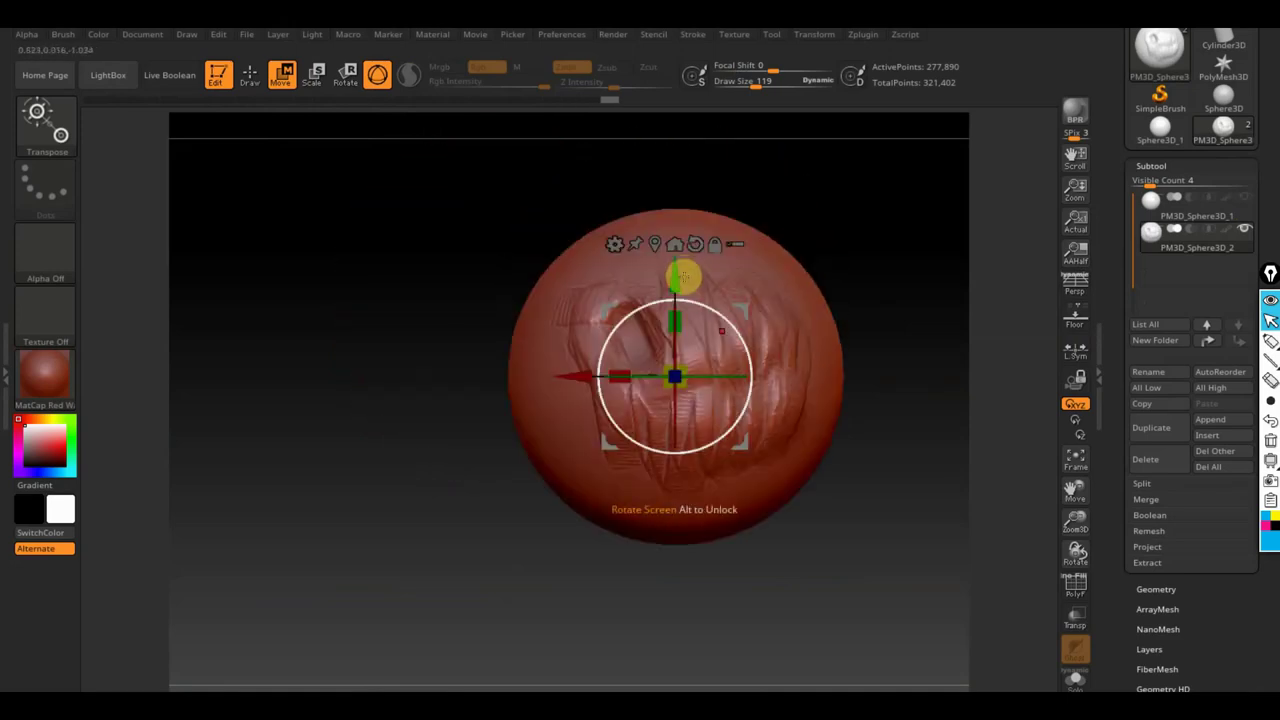
pyautogui.moveTo(714, 334); pyautogui.dragTo(740, 371)
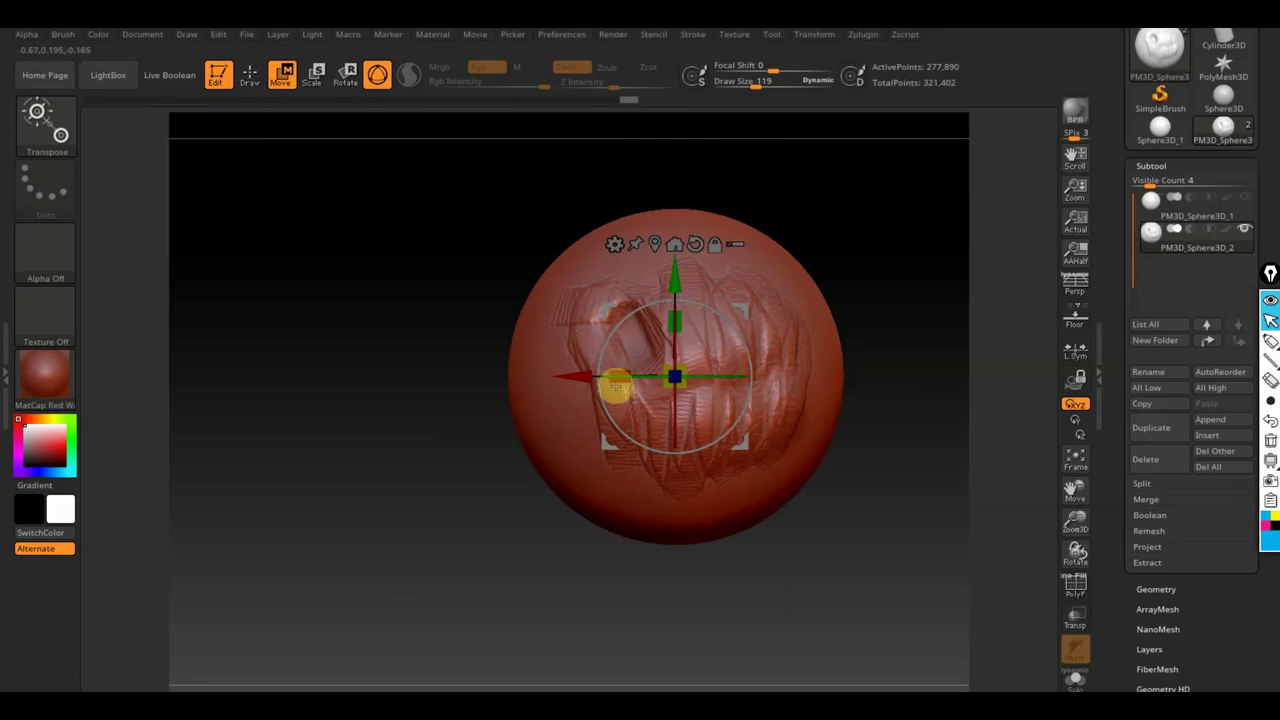
pyautogui.moveTo(740, 371); pyautogui.dragTo(700, 382)
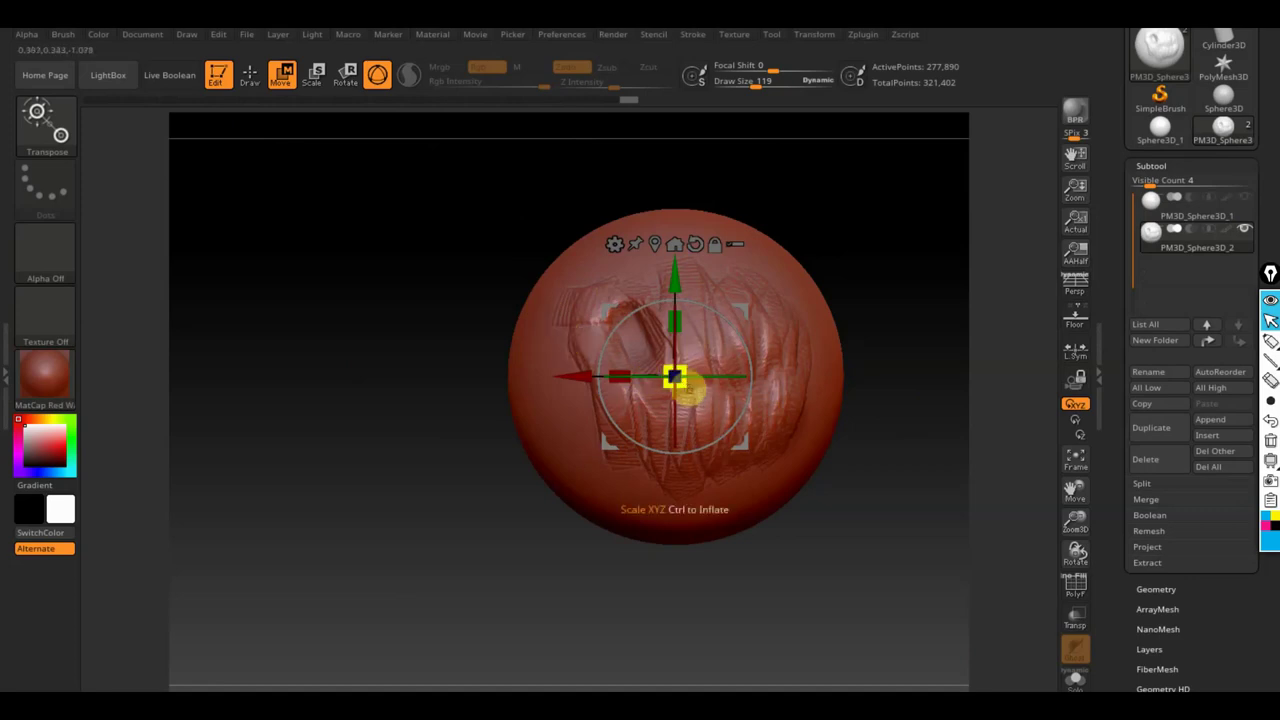
# Shrink, squash and shift the sphere, then roll the undo history back to the larger state.
pyautogui.moveTo(674, 376); pyautogui.dragTo(648, 320)
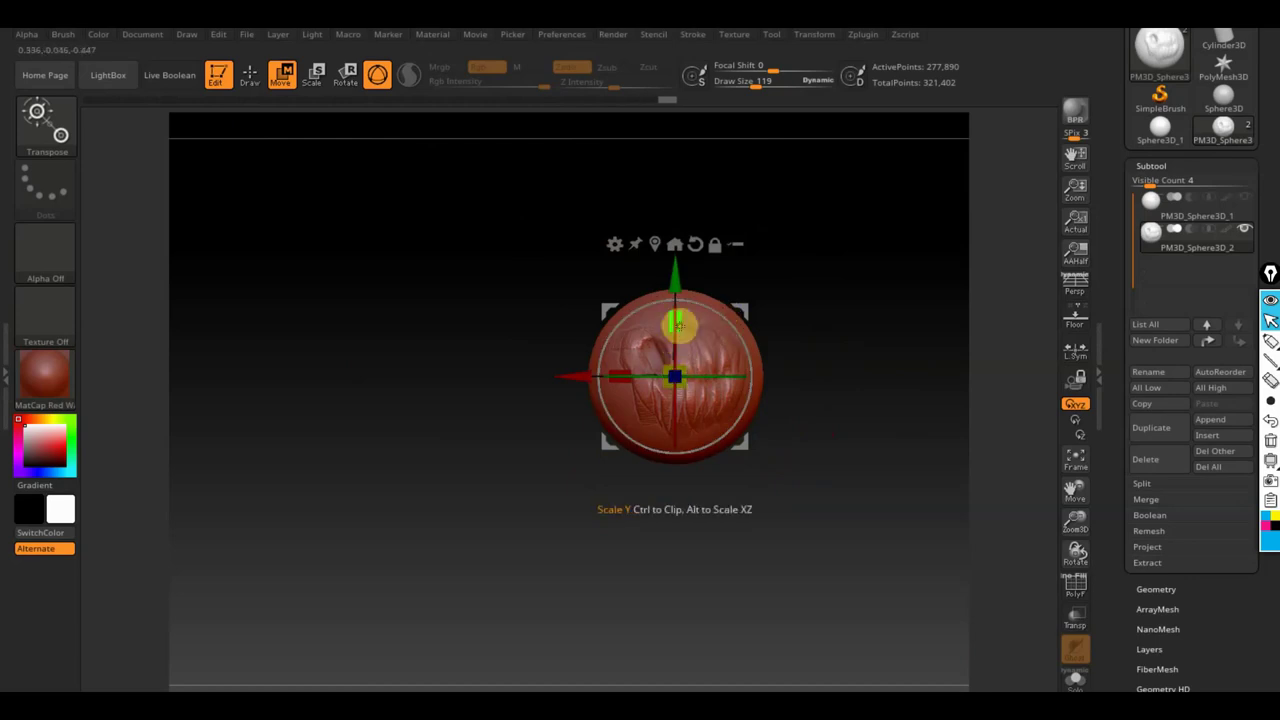
pyautogui.moveTo(678, 320)
pyautogui.mouseDown()
pyautogui.moveTo(674, 350)
pyautogui.moveTo(671, 223)
pyautogui.moveTo(675, 320)
pyautogui.mouseUp()
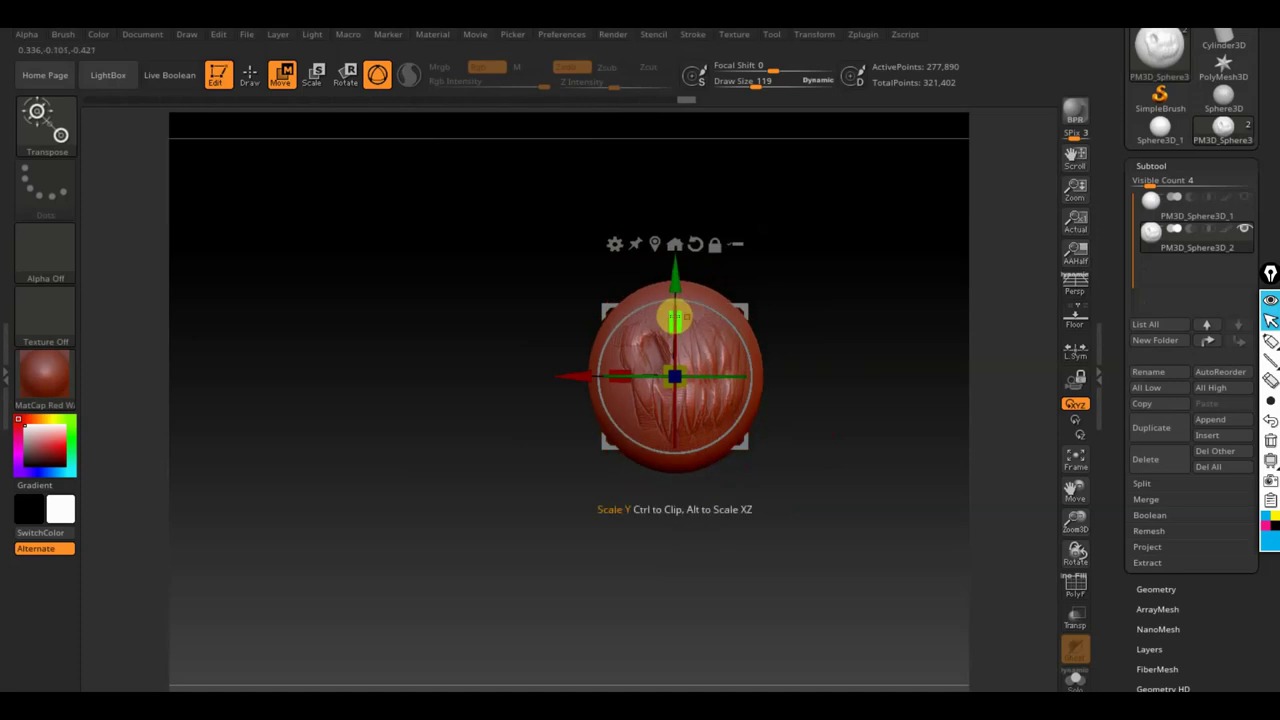
pyautogui.moveTo(592, 372)
pyautogui.mouseDown()
pyautogui.moveTo(486, 374)
pyautogui.moveTo(502, 378)
pyautogui.mouseUp()
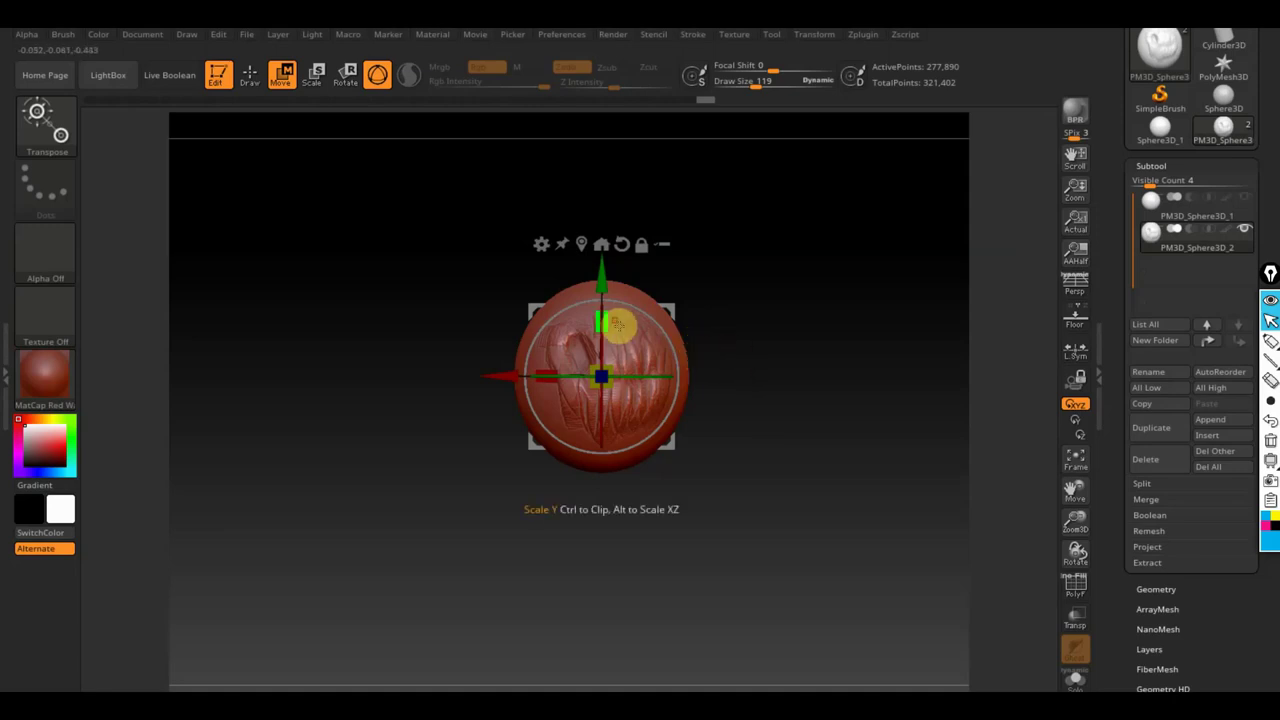
pyautogui.moveTo(618, 326); pyautogui.dragTo(612, 332)
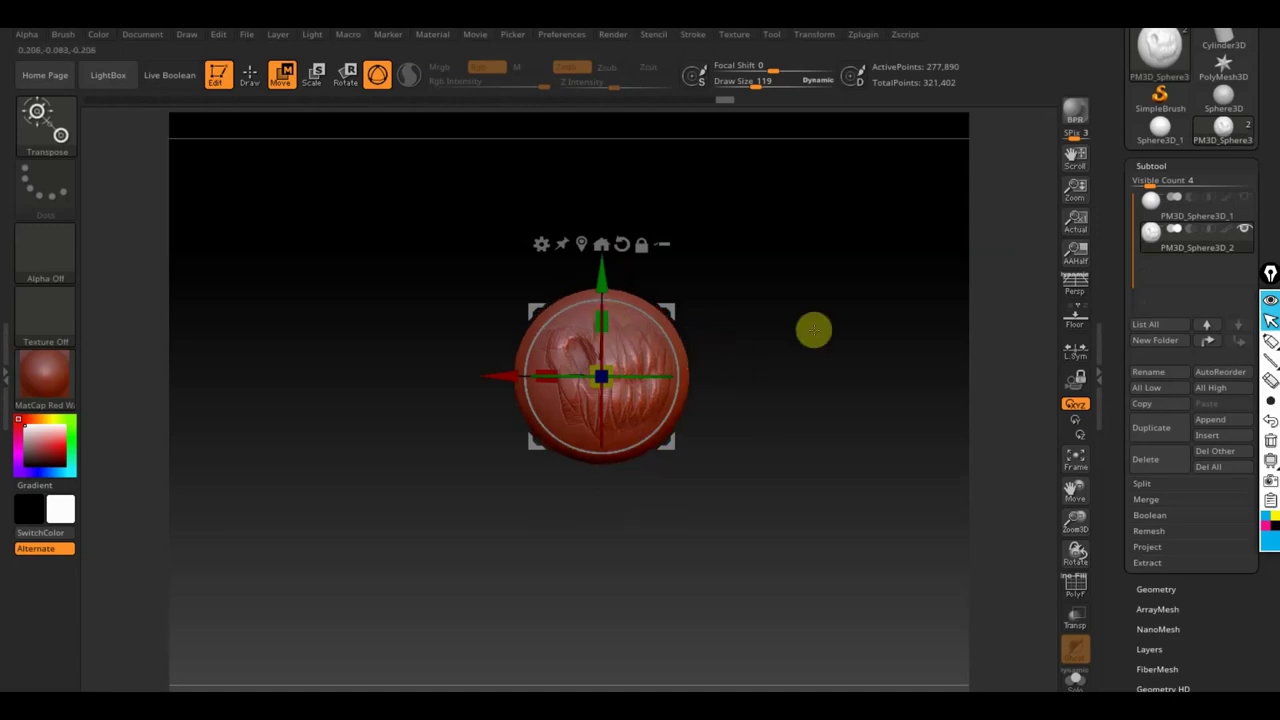
pyautogui.keyDown('alt'); pyautogui.moveTo(813, 329); pyautogui.dragTo(813, 329); pyautogui.keyUp('alt')
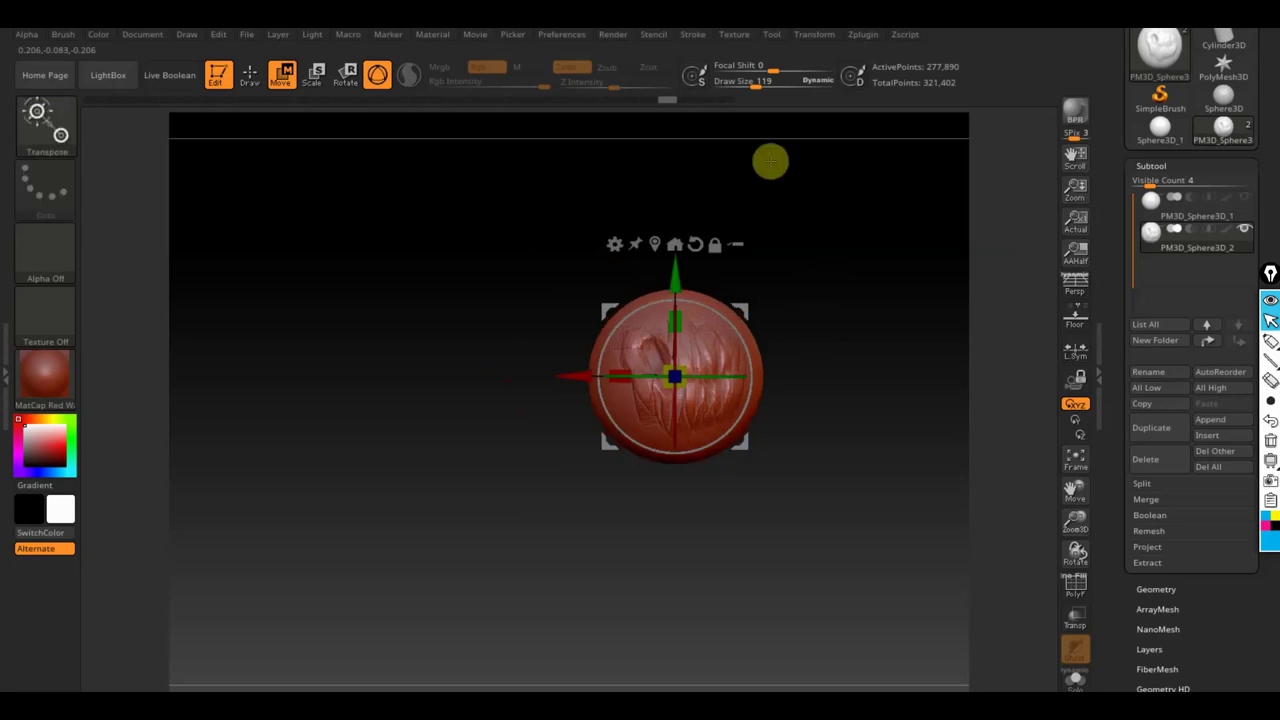
pyautogui.moveTo(667, 100)
pyautogui.moveTo(677, 104)
pyautogui.mouseDown()
pyautogui.moveTo(417, 105)
pyautogui.moveTo(460, 102)
pyautogui.mouseUp()
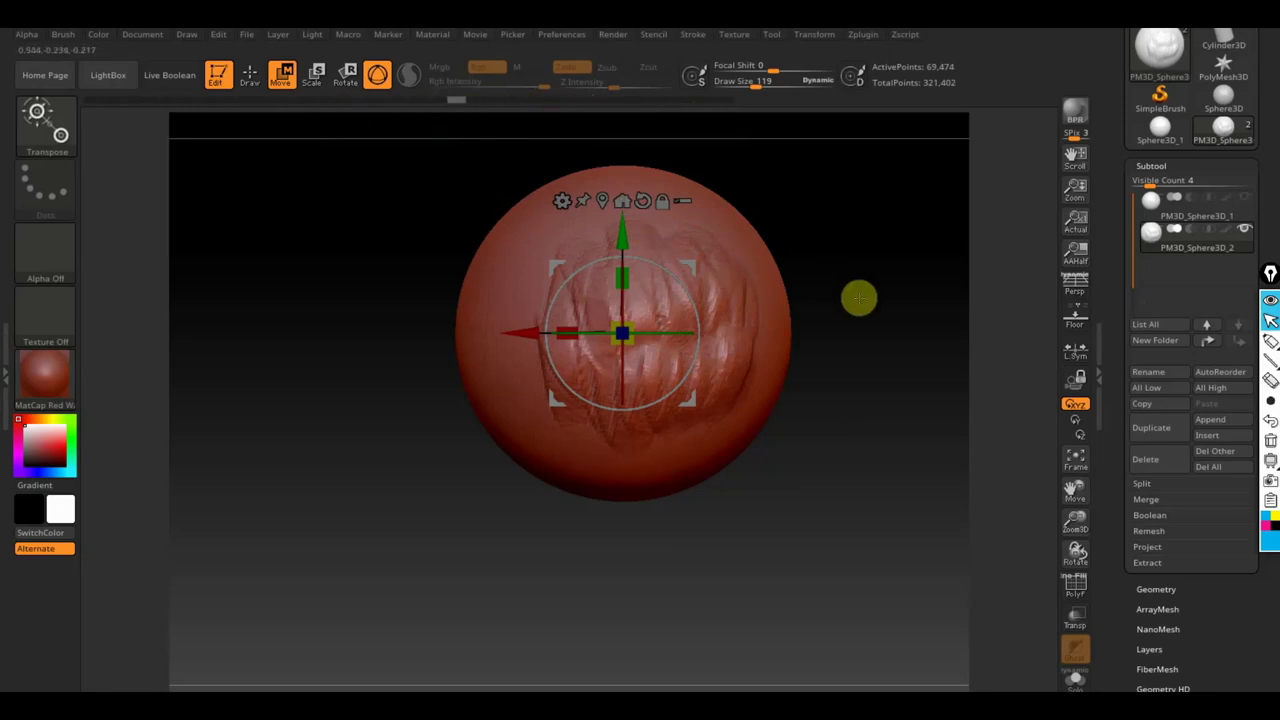
# Redo three history steps, undo the three latest sculpt strokes, and return to Draw mode.
pyautogui.hotkey('ctrl', 'shift', 'z')
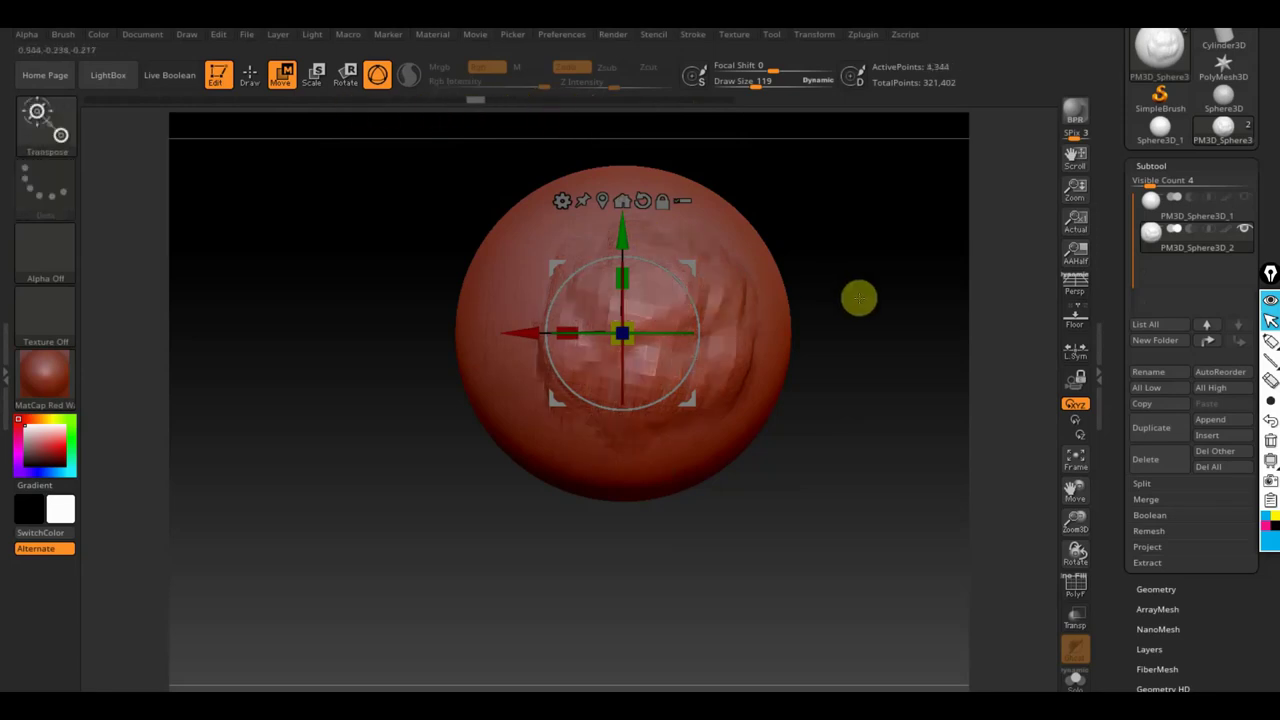
pyautogui.hotkey('ctrl', 'shift', 'z')
pyautogui.hotkey('ctrl', 'shift', 'z')
pyautogui.hotkey('ctrl', 'shift', 'z')
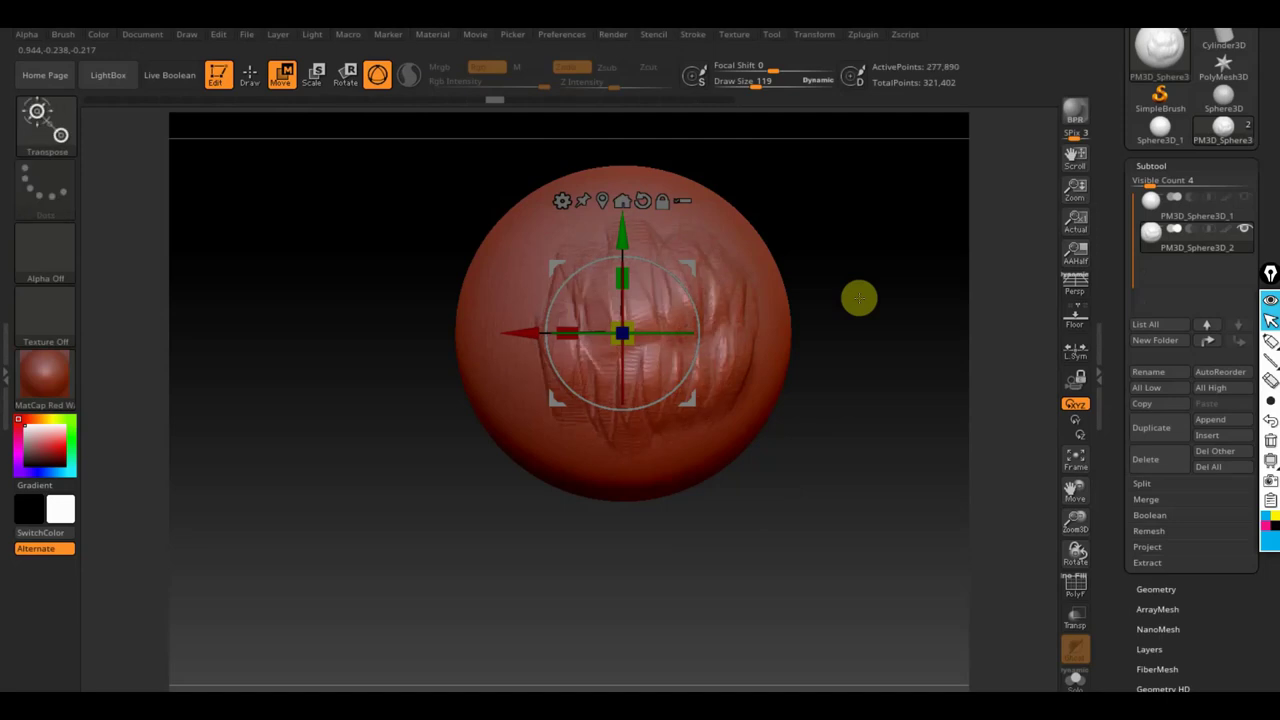
pyautogui.hotkey('ctrl', 'shift', 'z')
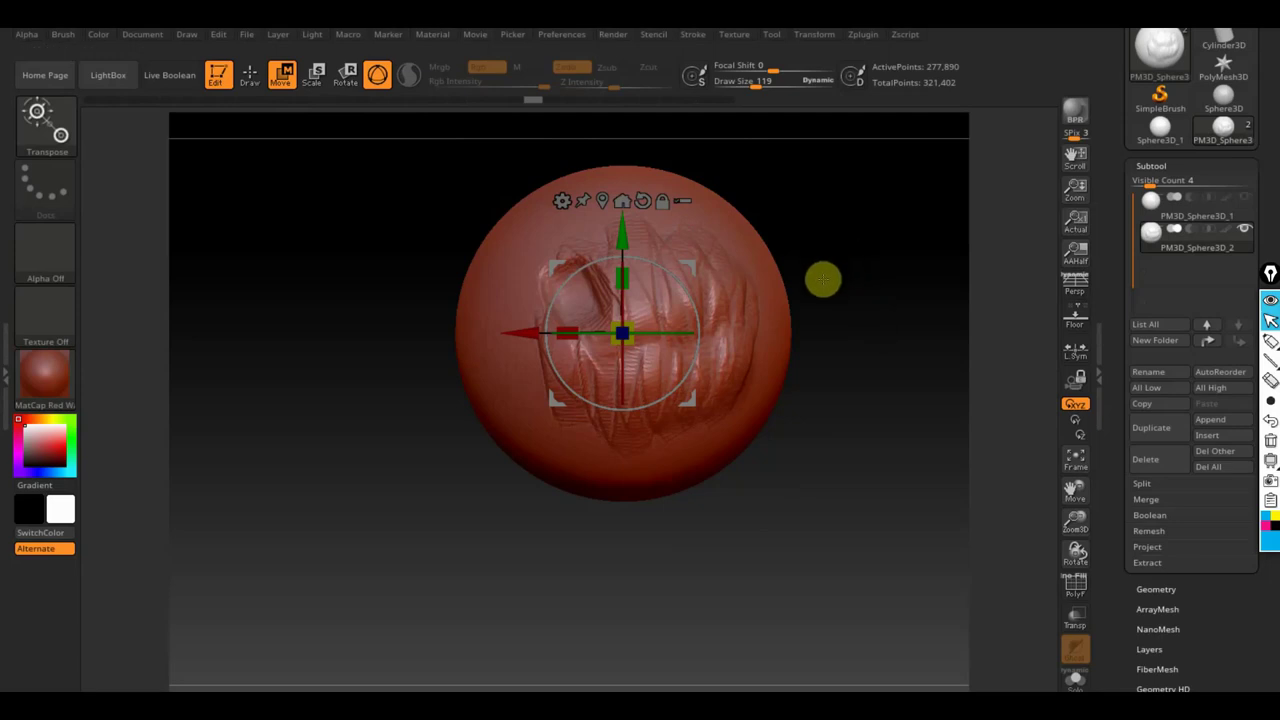
pyautogui.hotkey('ctrl', 'z')
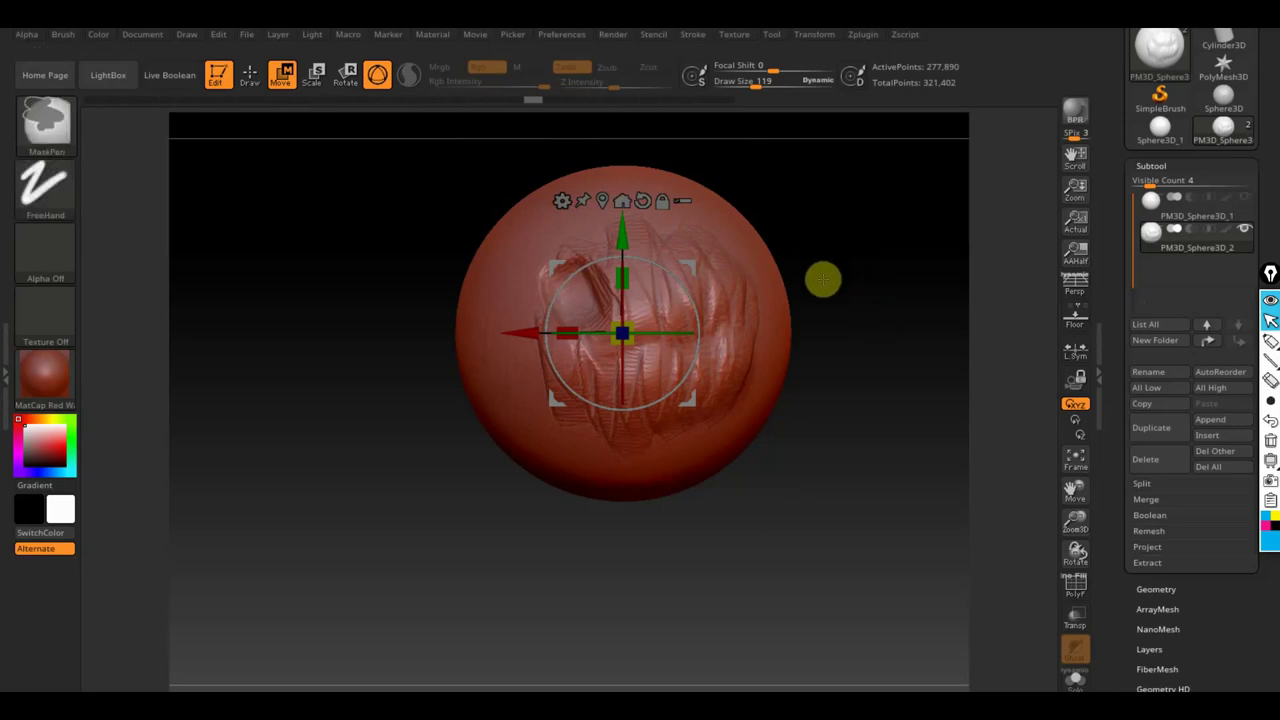
pyautogui.hotkey('ctrl', 'z')
pyautogui.hotkey('ctrl', 'z')
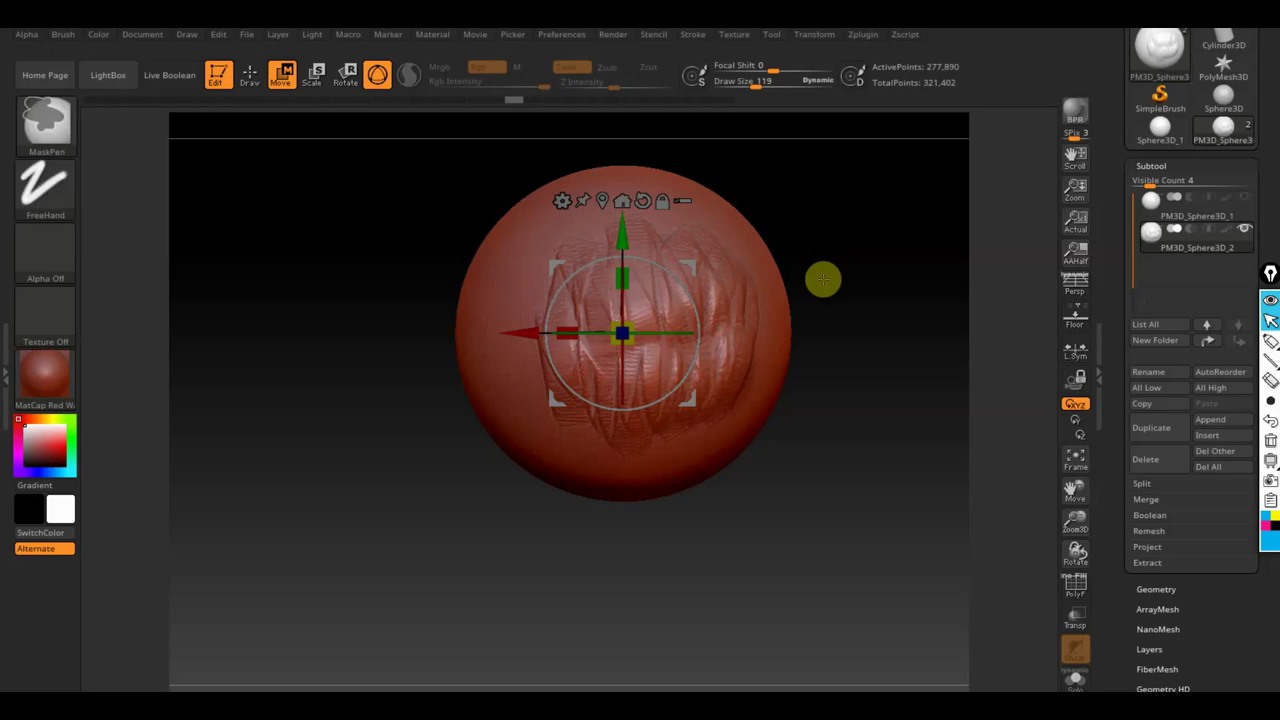
pyautogui.hotkey('ctrl', 'z')
pyautogui.hotkey('ctrl', 'z')
pyautogui.hotkey('ctrl', 'z')
pyautogui.hotkey('ctrl', 'z')
pyautogui.hotkey('ctrl', 'z')
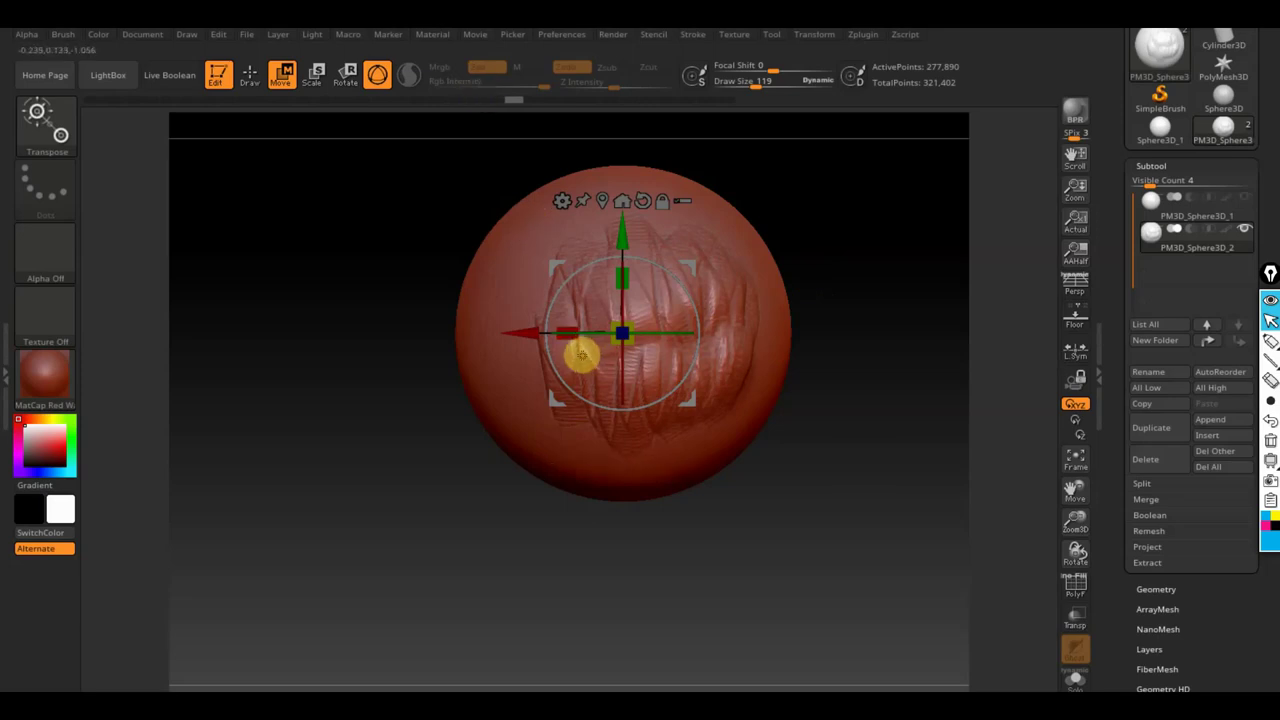
pyautogui.click(248, 80)
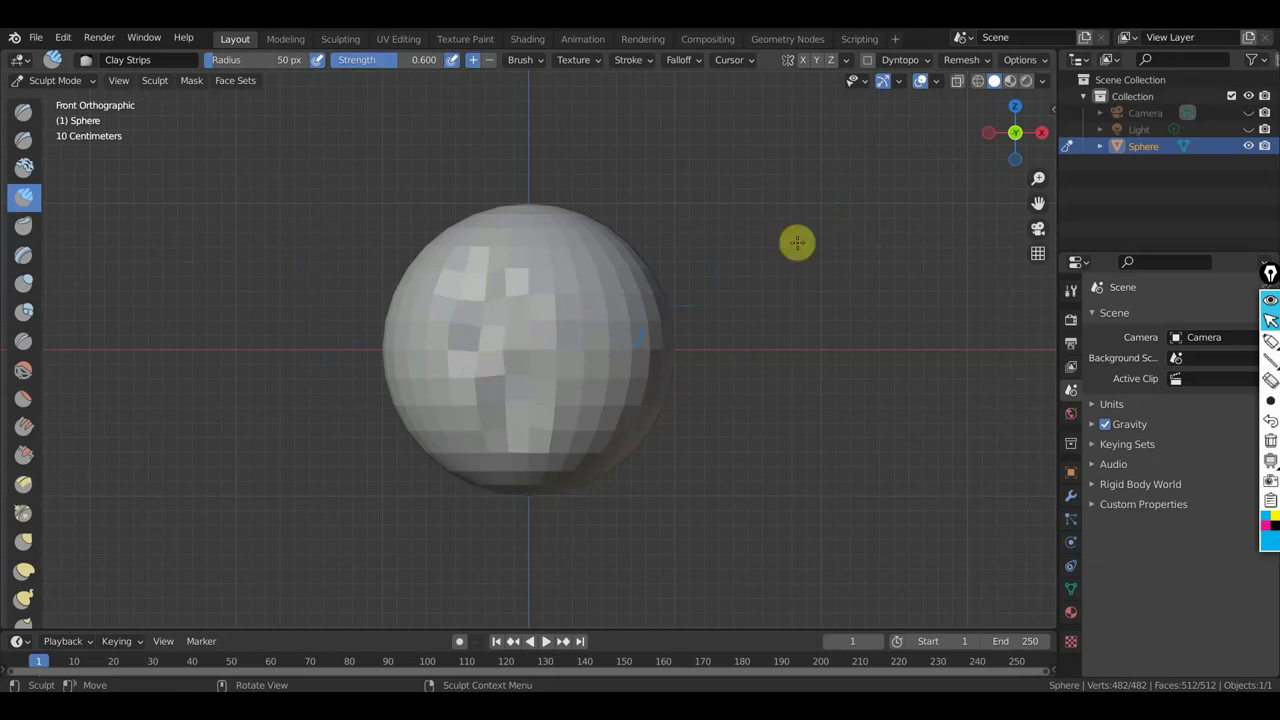
# Enable Dyntopo, accept the vertex-data warning, sculpt a Clay Strips stroke, and switch to Wireframe shading.
pyautogui.click(926, 62)
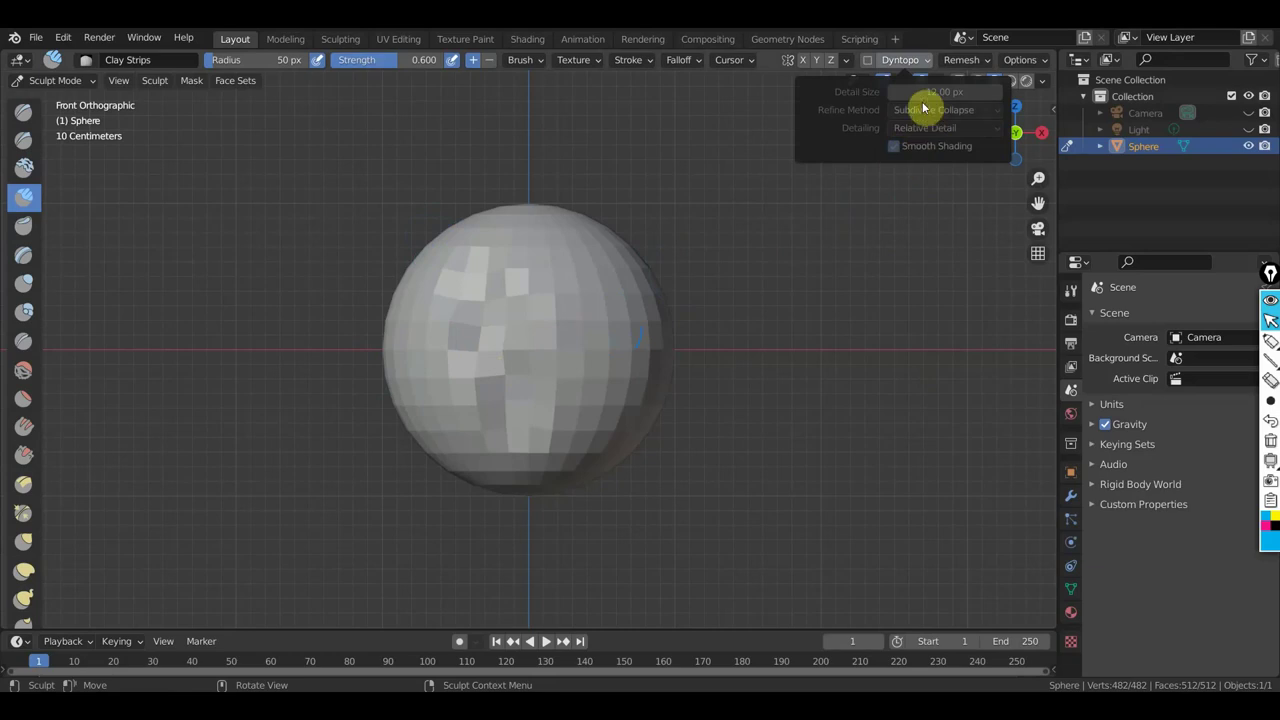
pyautogui.click(869, 60)
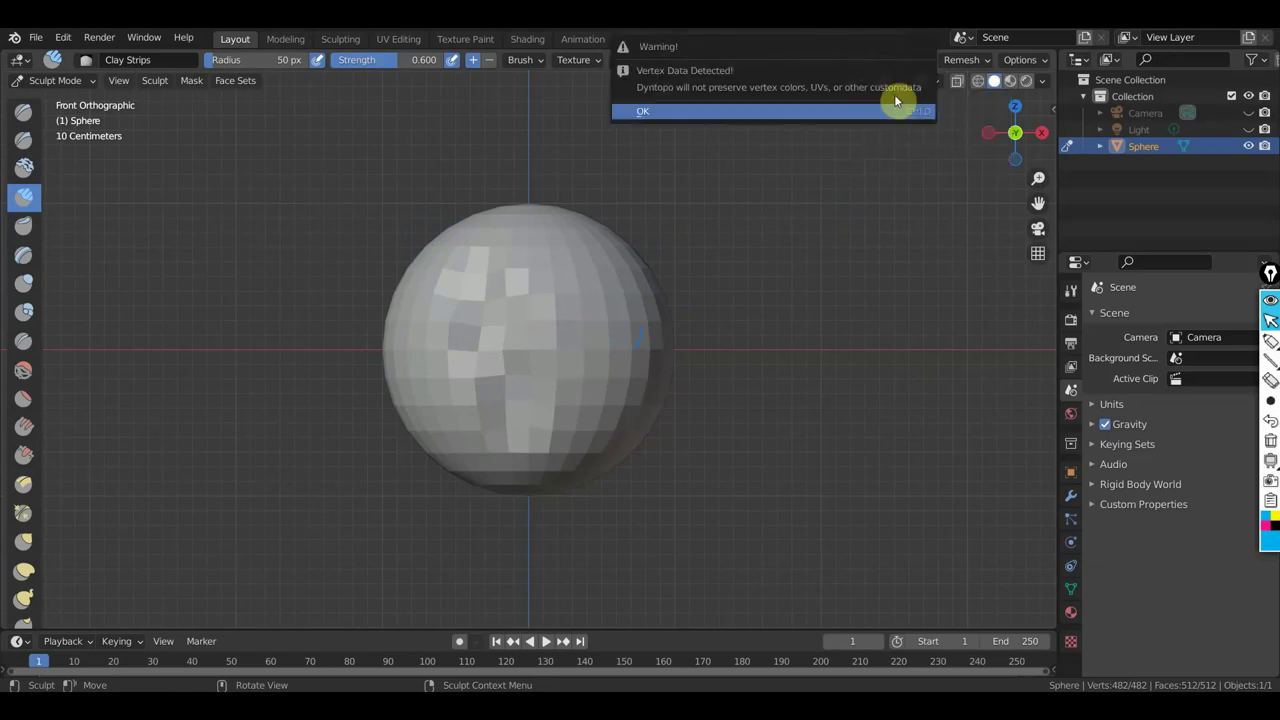
pyautogui.click(761, 110)
pyautogui.moveTo(560, 349)
pyautogui.mouseDown()
pyautogui.moveTo(526, 297)
pyautogui.moveTo(483, 297)
pyautogui.moveTo(491, 329)
pyautogui.moveTo(454, 314)
pyautogui.moveTo(560, 323)
pyautogui.moveTo(505, 323)
pyautogui.moveTo(503, 294)
pyautogui.moveTo(586, 266)
pyautogui.moveTo(408, 291)
pyautogui.moveTo(436, 318)
pyautogui.mouseUp()
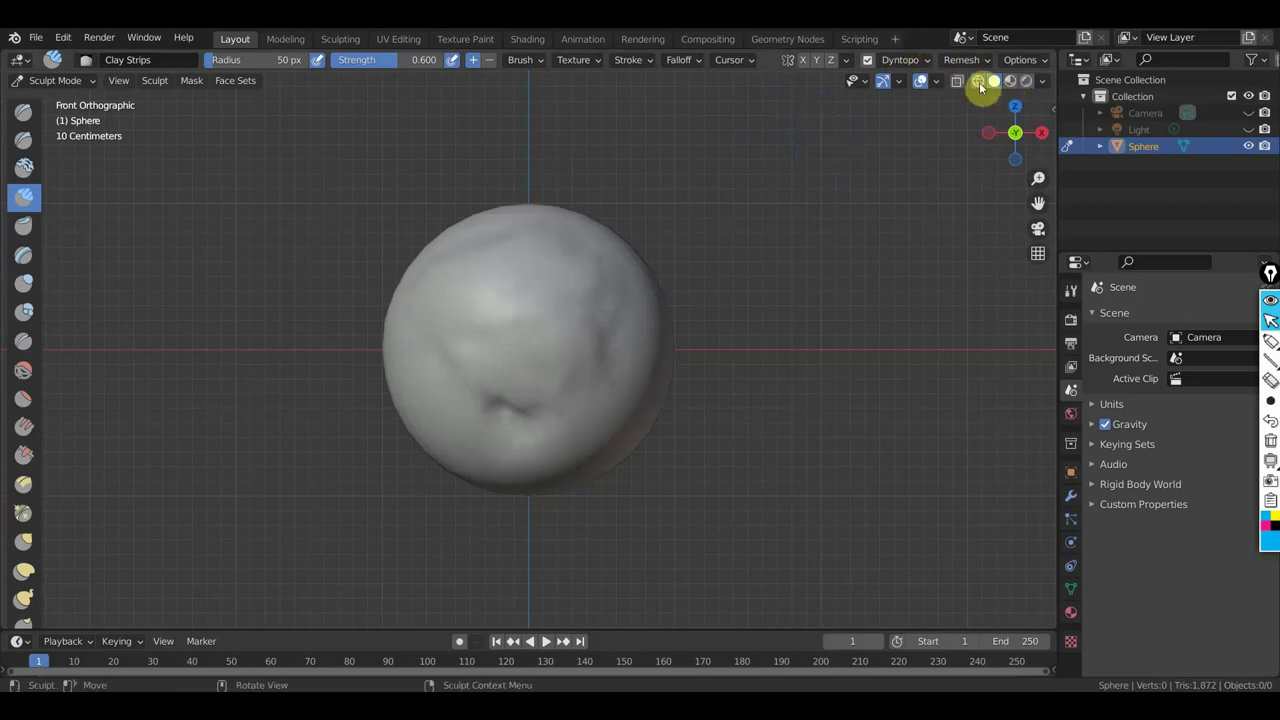
pyautogui.click(978, 82)
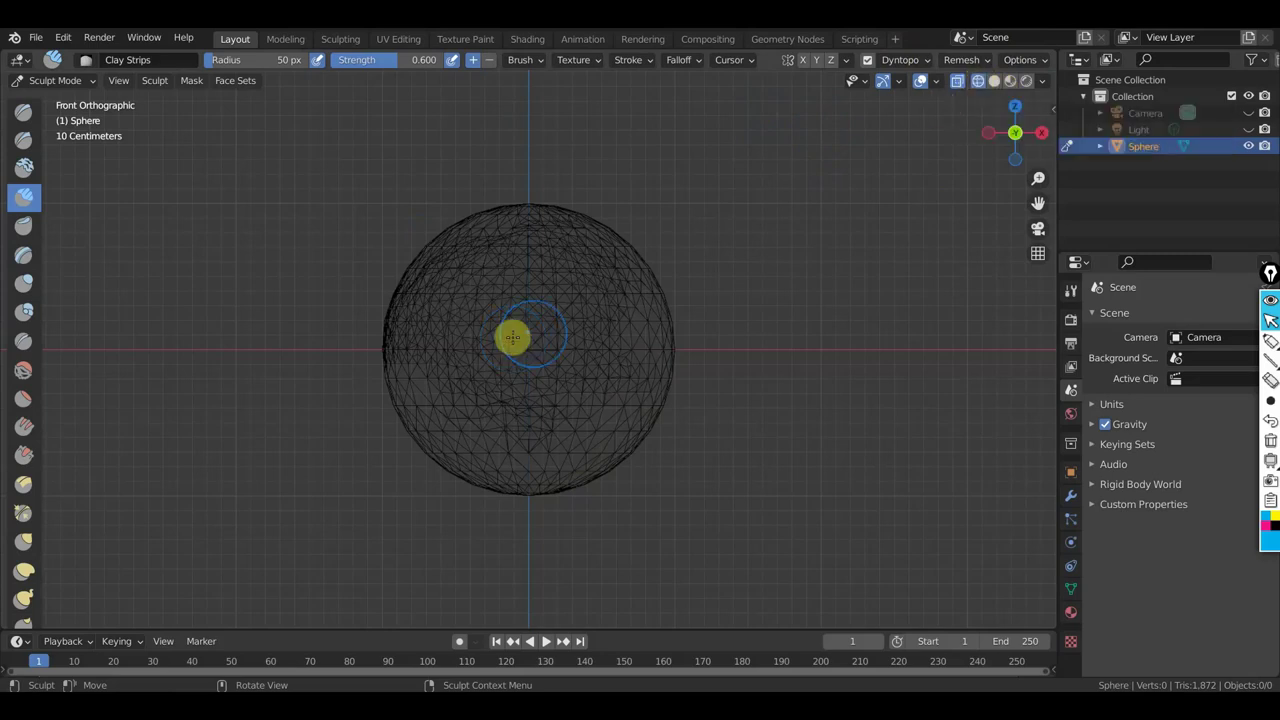
# Sculpt denser Dyntopo detail across the upper and right sphere, adjusting detail settings, then turn Dyntopo off.
pyautogui.keyDown('ctrl'); pyautogui.moveTo(509, 337); pyautogui.dragTo(483, 336, button='middle'); pyautogui.keyUp('ctrl')
pyautogui.moveTo(483, 336)
pyautogui.mouseDown()
pyautogui.moveTo(526, 257)
pyautogui.moveTo(426, 229)
pyautogui.moveTo(526, 154)
pyautogui.moveTo(614, 349)
pyautogui.moveTo(591, 457)
pyautogui.moveTo(626, 431)
pyautogui.moveTo(406, 314)
pyautogui.moveTo(770, 151)
pyautogui.mouseUp()
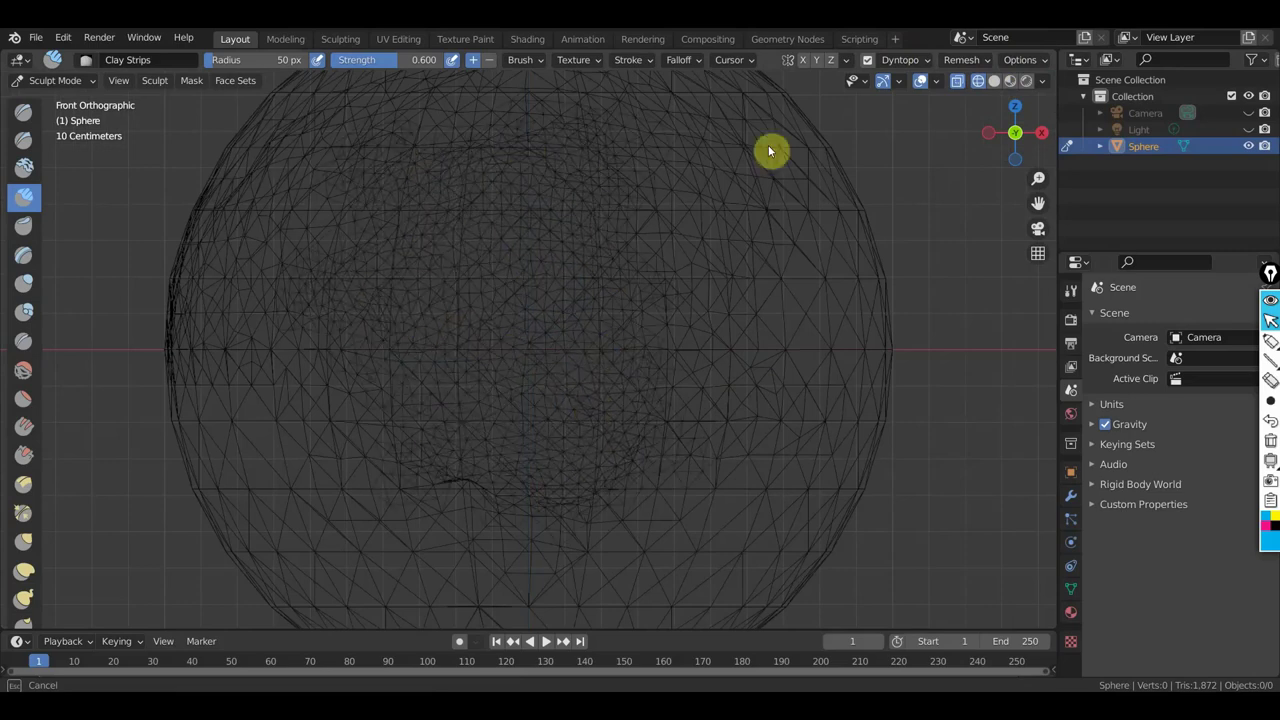
pyautogui.click(931, 62)
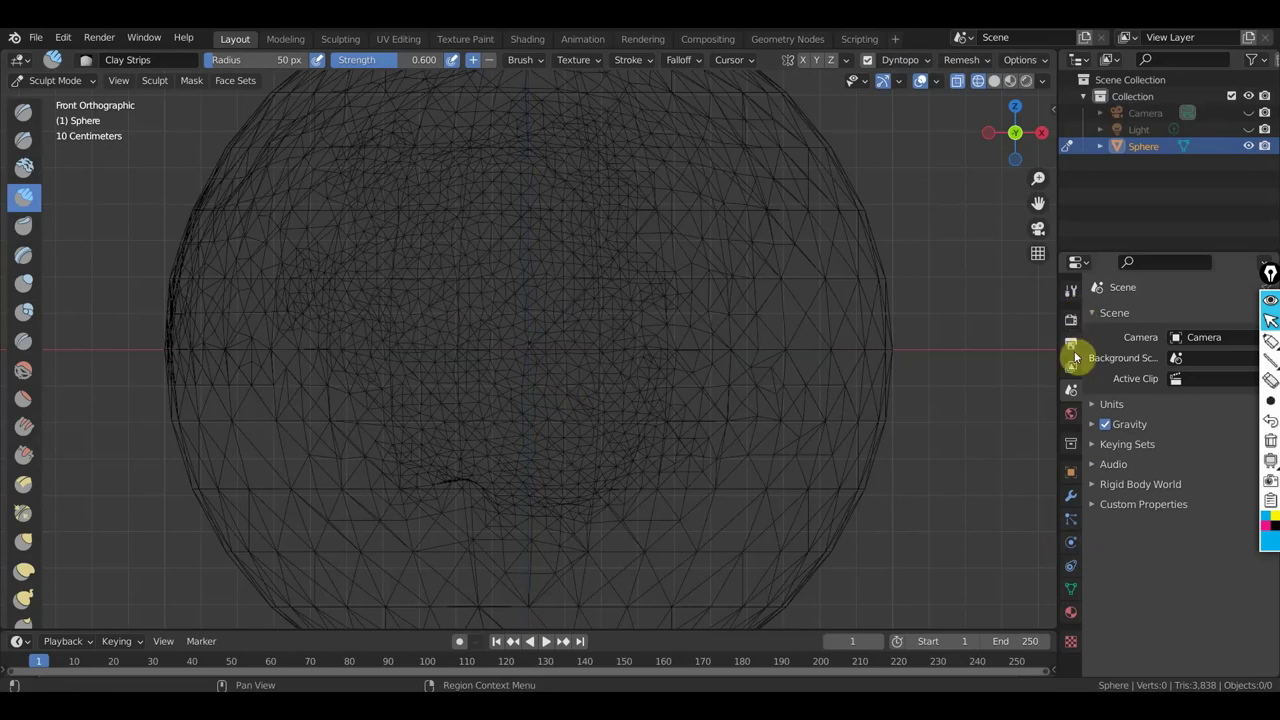
pyautogui.scroll(-3, 966, 432)
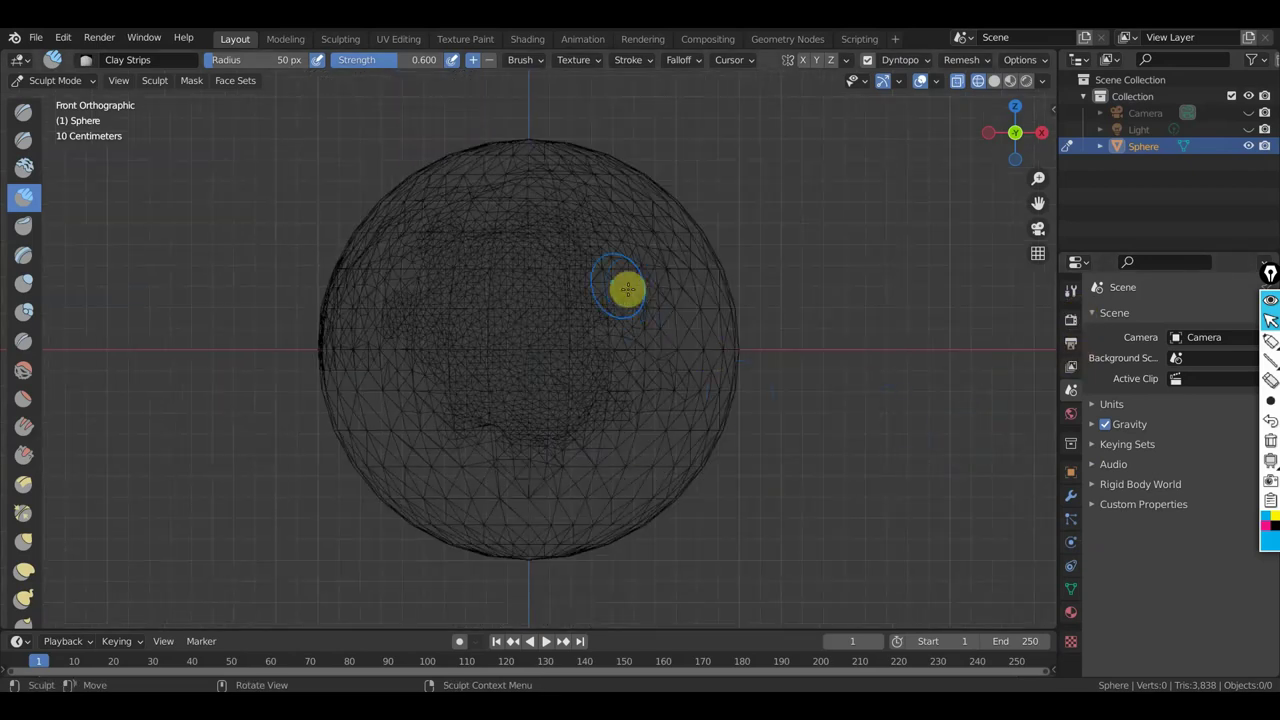
pyautogui.moveTo(609, 331); pyautogui.dragTo(1077, 393)
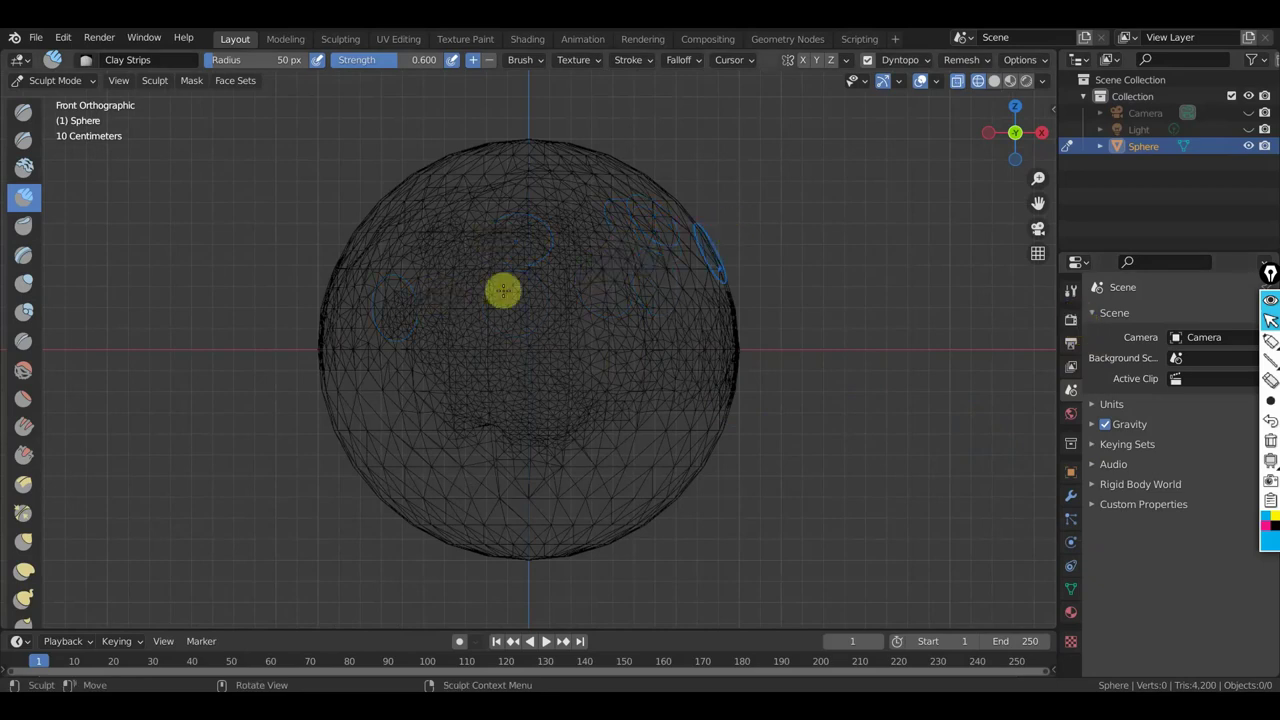
pyautogui.click(869, 61)
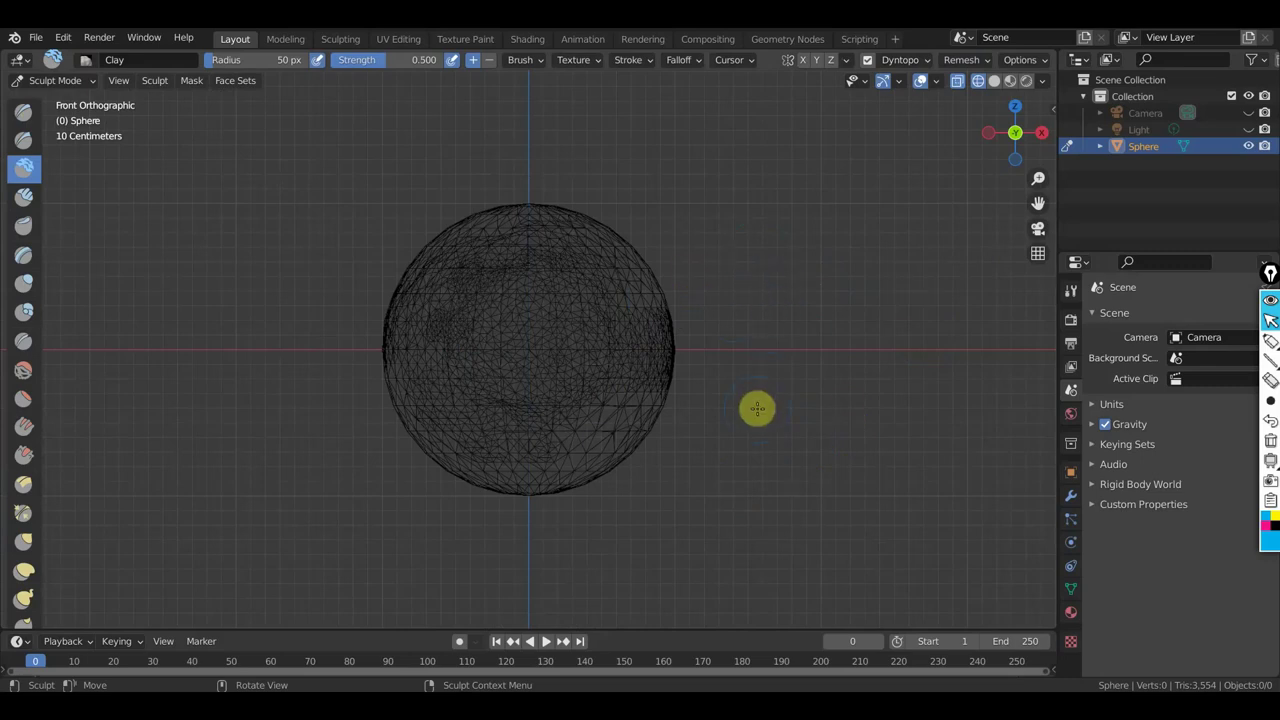
pyautogui.hotkey('ctrl', 'd')
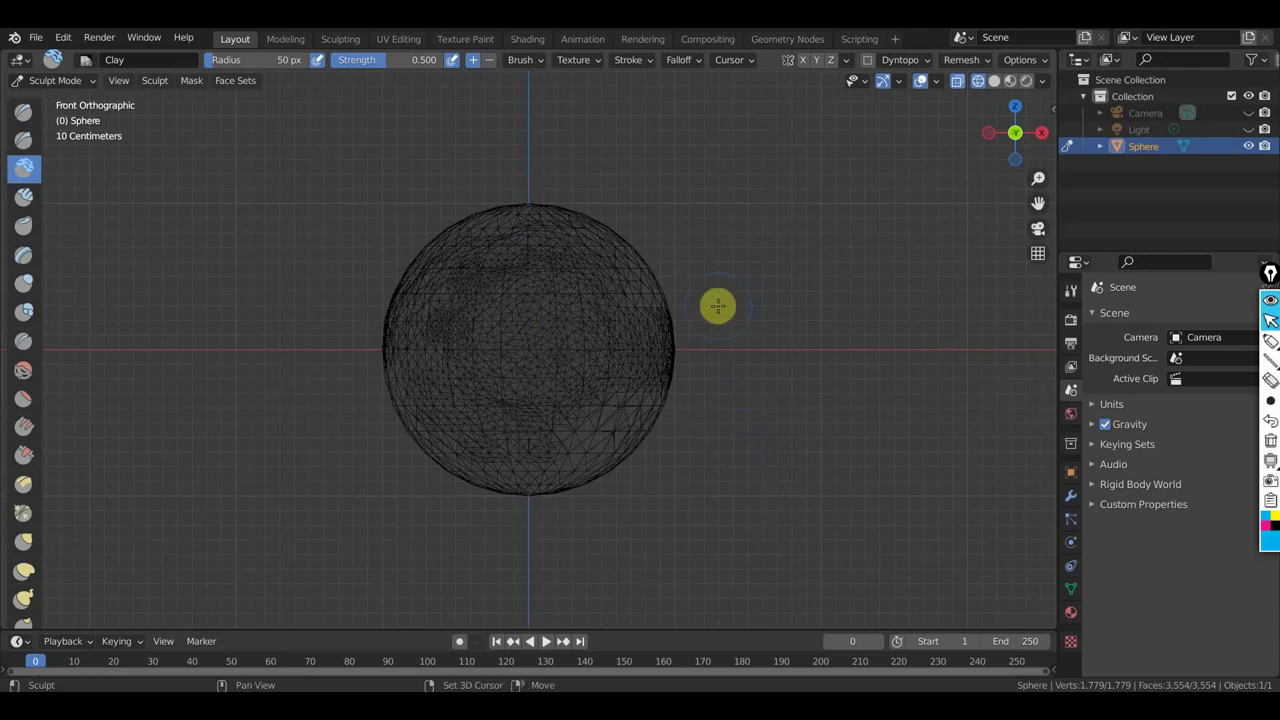
# Set the voxel size to about 0.16 and voxel-remesh the sphere into even quads.
pyautogui.press('r')
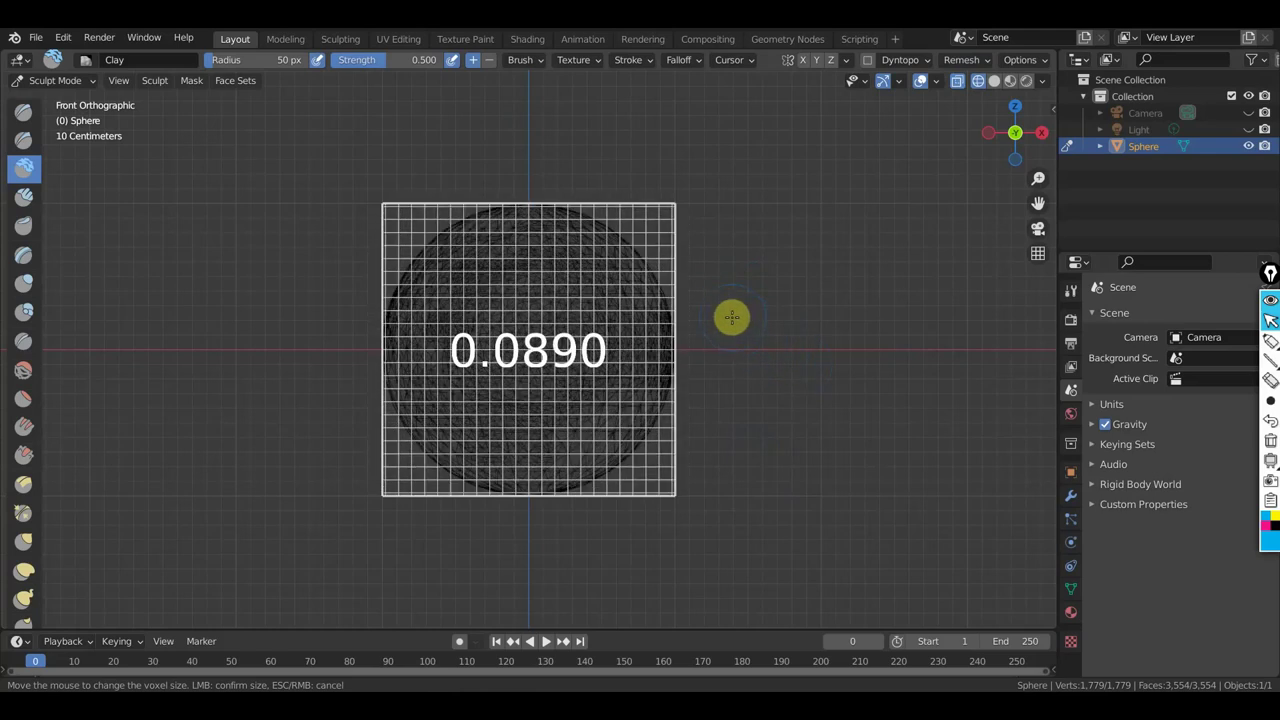
pyautogui.click(632, 233)
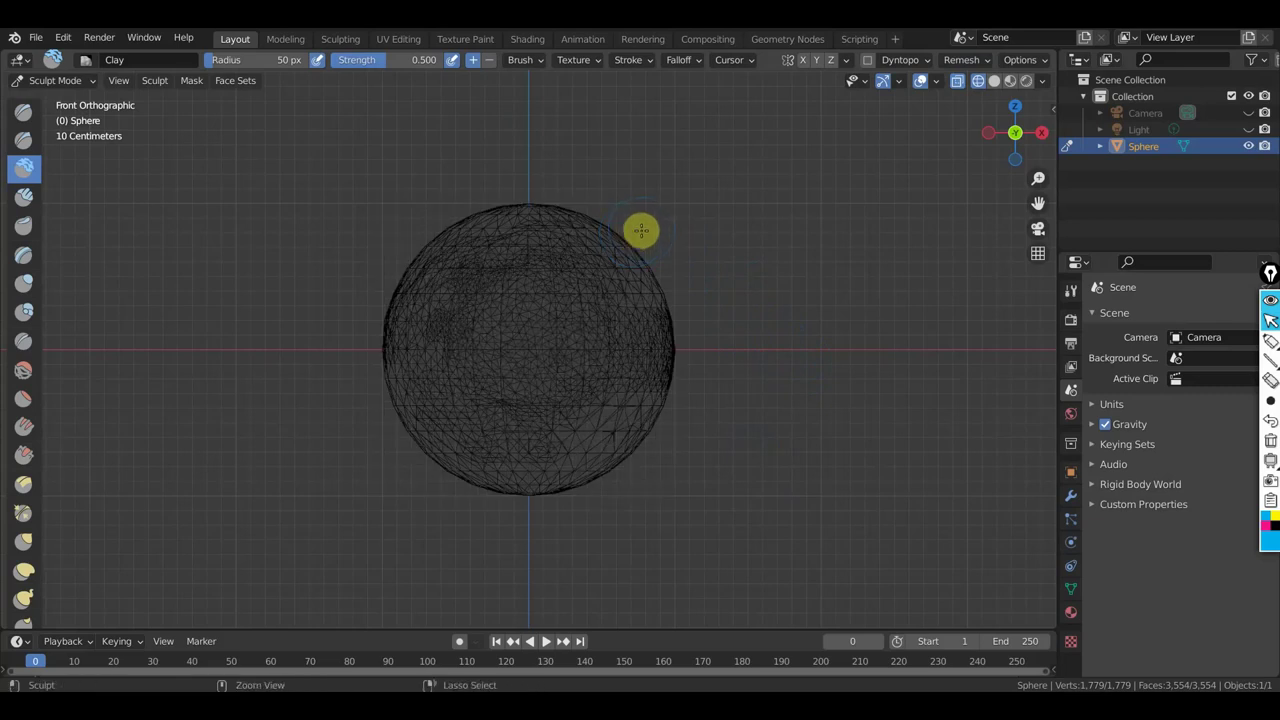
pyautogui.hotkey('ctrl', 'r')
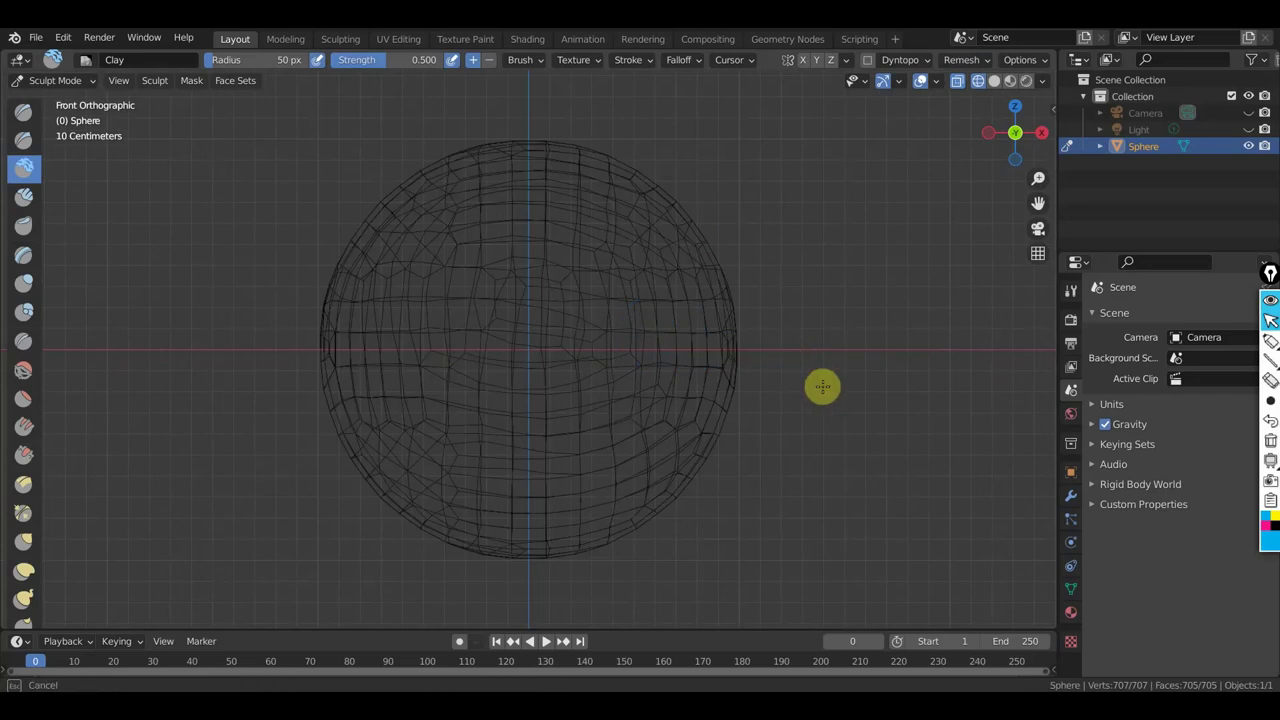
pyautogui.scroll(-3, 835, 415)
pyautogui.moveTo(806, 426)
pyautogui.mouseDown(button='middle')
pyautogui.moveTo(847, 449)
pyautogui.moveTo(891, 443)
pyautogui.moveTo(600, 440)
pyautogui.moveTo(723, 443)
pyautogui.moveTo(837, 360)
pyautogui.moveTo(883, 371)
pyautogui.moveTo(900, 346)
pyautogui.moveTo(872, 355)
pyautogui.mouseUp(button='middle')
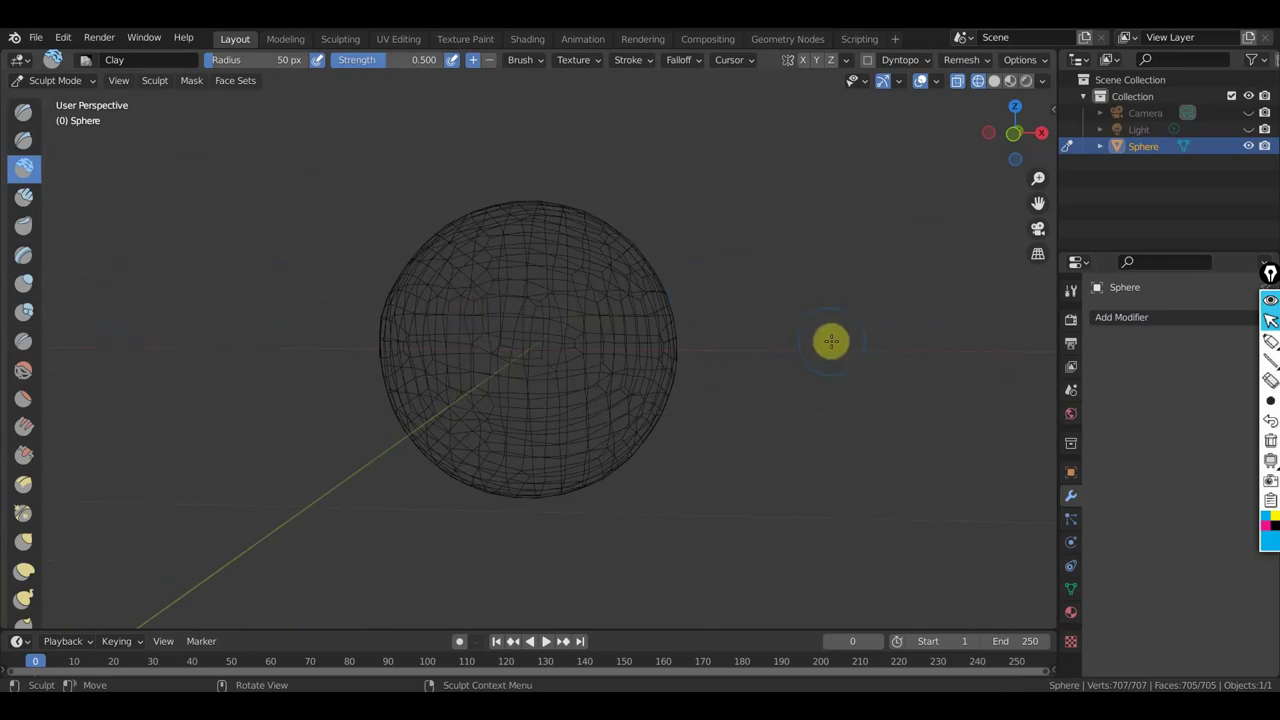
pyautogui.moveTo(829, 340)
pyautogui.mouseDown(button='middle')
pyautogui.moveTo(734, 378)
pyautogui.moveTo(454, 377)
pyautogui.moveTo(571, 389)
pyautogui.moveTo(809, 366)
pyautogui.moveTo(520, 341)
pyautogui.moveTo(694, 417)
pyautogui.moveTo(731, 380)
pyautogui.moveTo(704, 376)
pyautogui.mouseUp(button='middle')
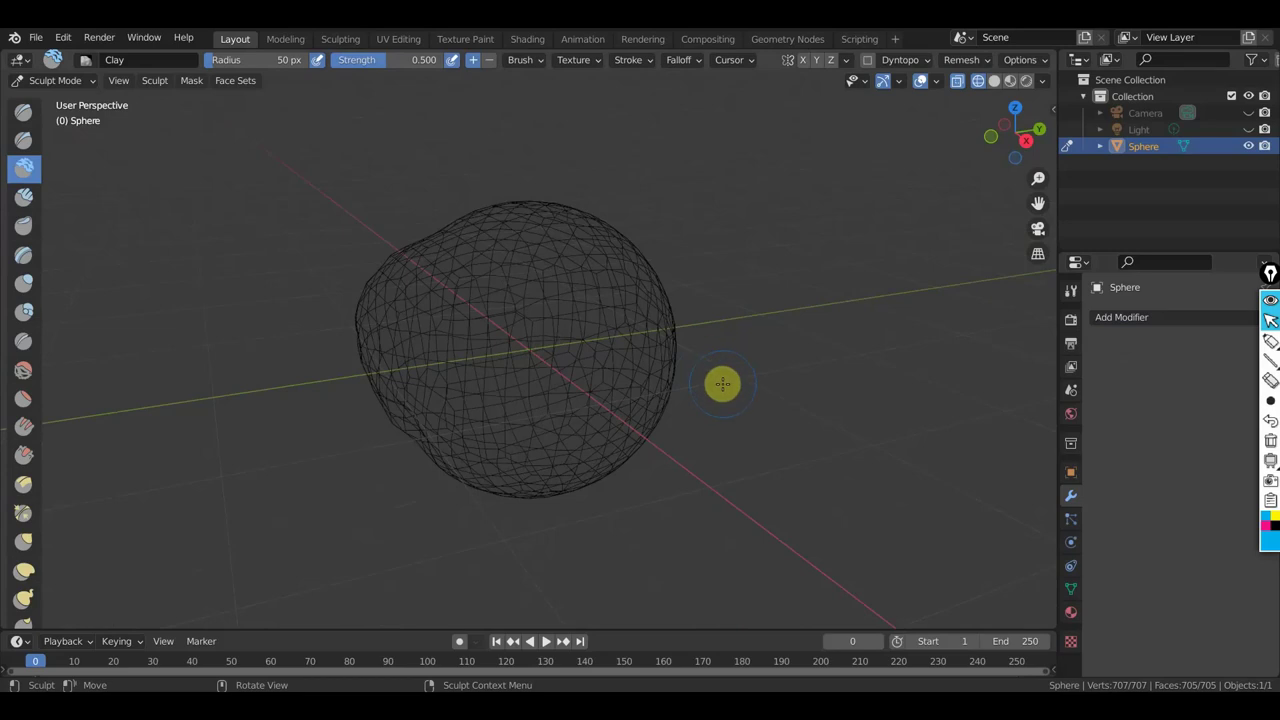
pyautogui.hotkey('ctrl', 'z')
pyautogui.hotkey('ctrl', 'z')
pyautogui.hotkey('ctrl', 'z')
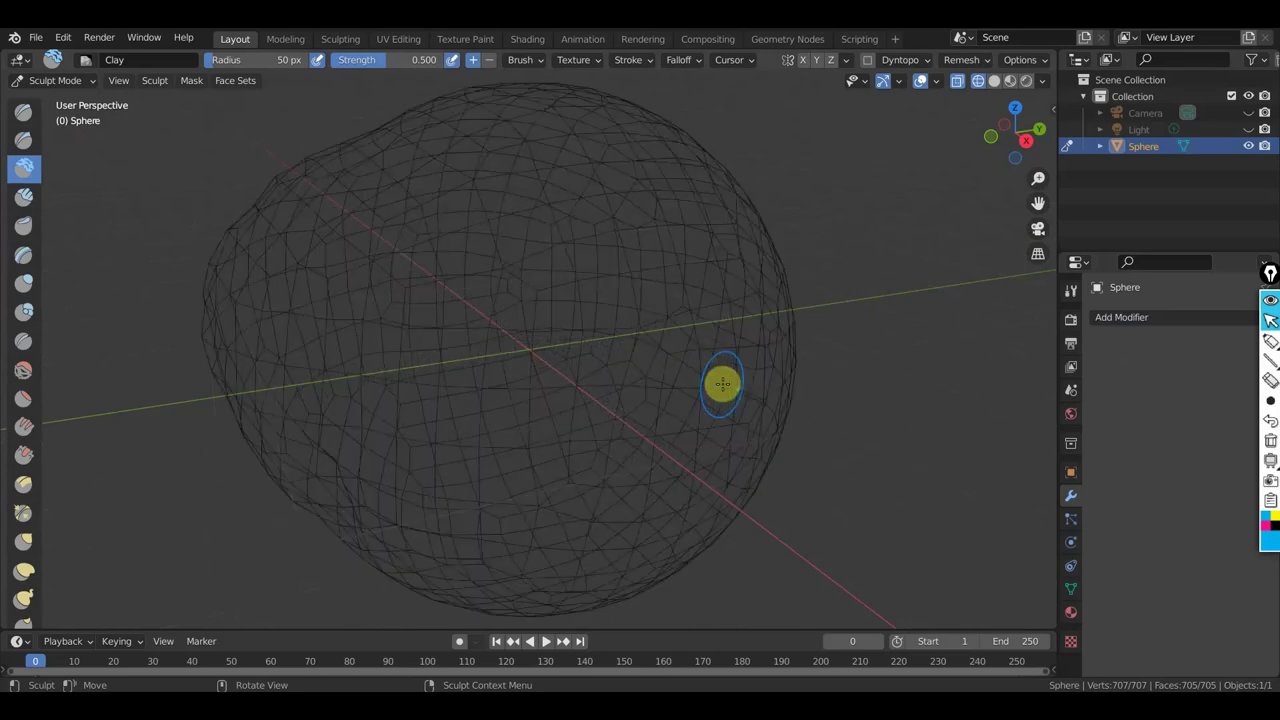
pyautogui.hotkey('ctrl', 'shift', 'z')
pyautogui.hotkey('ctrl', 'shift', 'z')
pyautogui.hotkey('ctrl', 'shift', 'z')
pyautogui.hotkey('ctrl', 'z')
pyautogui.hotkey('ctrl', 'shift', 'z')
pyautogui.hotkey('ctrl', 'shift', 'z')
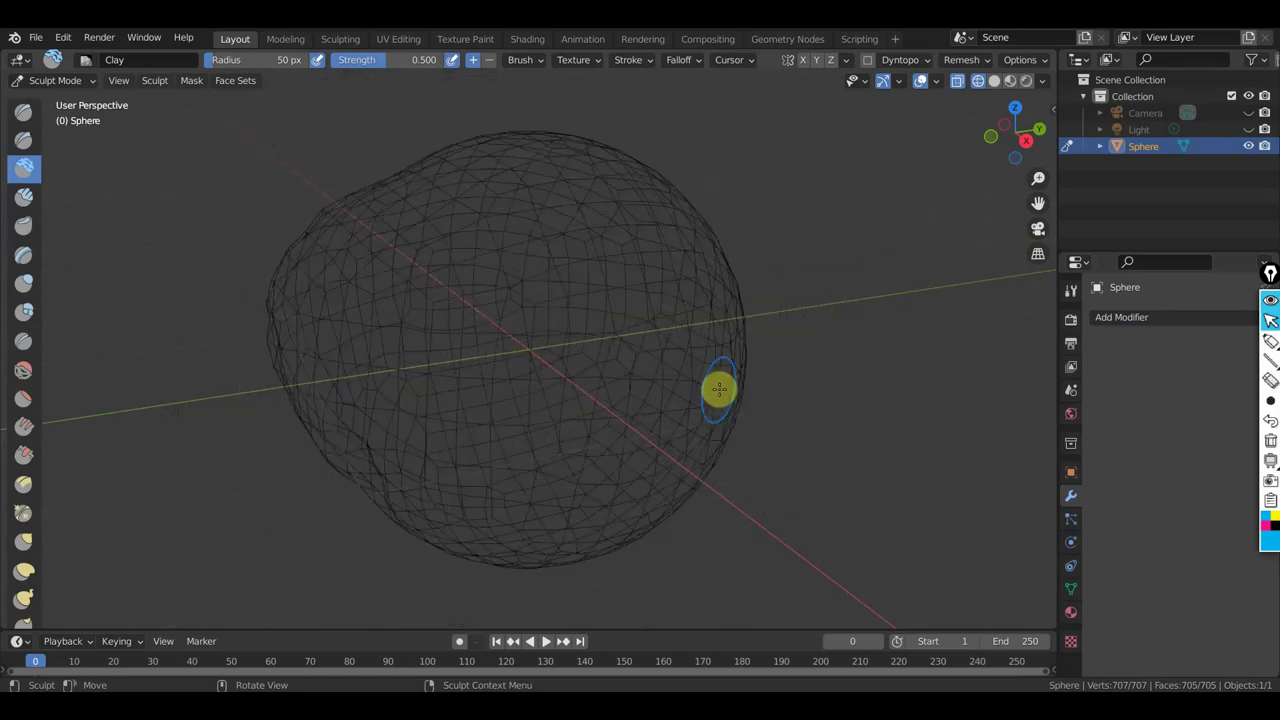
pyautogui.hotkey('ctrl', 'shift', 'z')
pyautogui.hotkey('ctrl', 'z')
pyautogui.hotkey('ctrl', 'z')
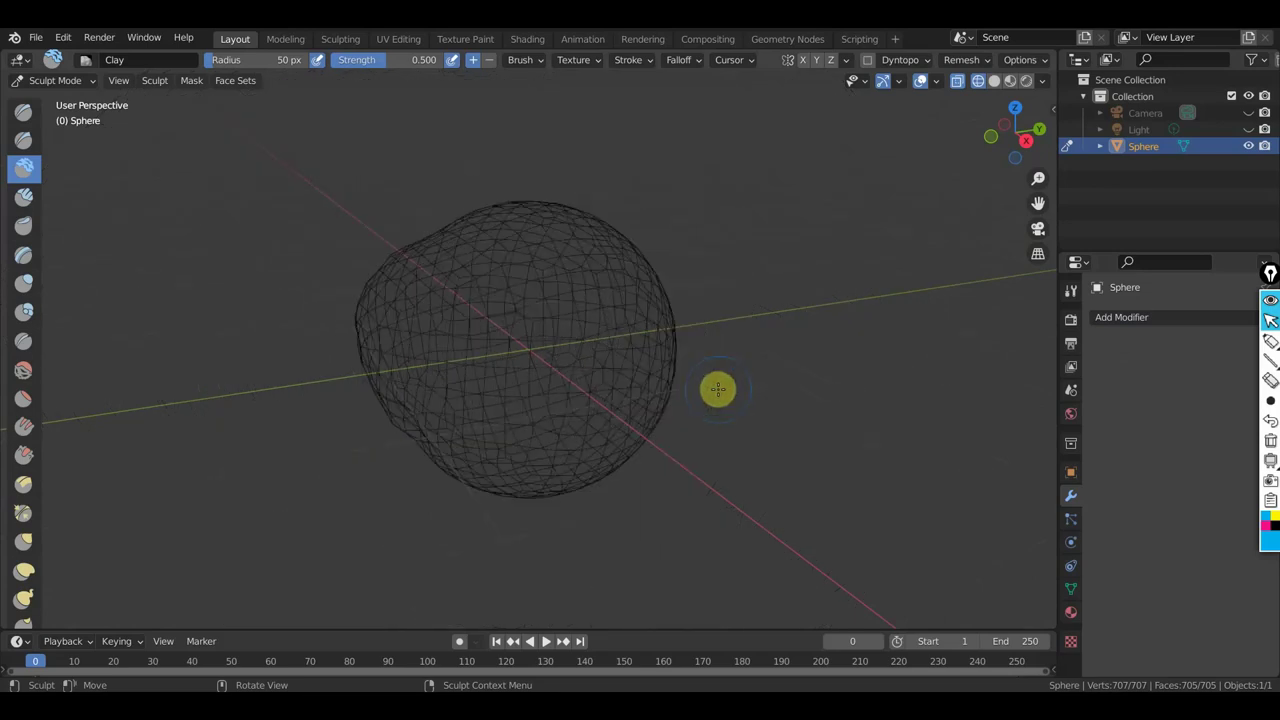
pyautogui.moveTo(717, 390)
pyautogui.keyDown('alt'); pyautogui.mouseDown(button='middle')
pyautogui.moveTo(744, 449)
pyautogui.moveTo(720, 254)
pyautogui.mouseUp(button='middle'); pyautogui.keyUp('alt')
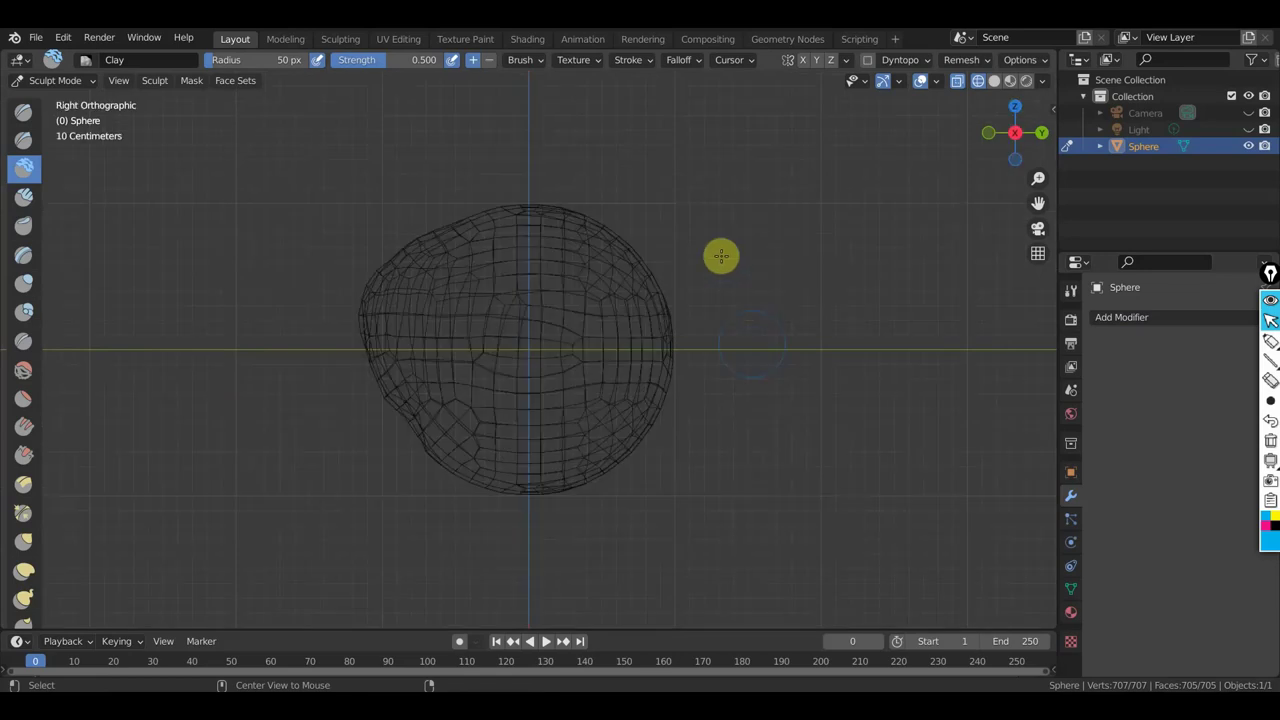
pyautogui.scroll(1, 733, 301)
pyautogui.scroll(2, 651, 274)
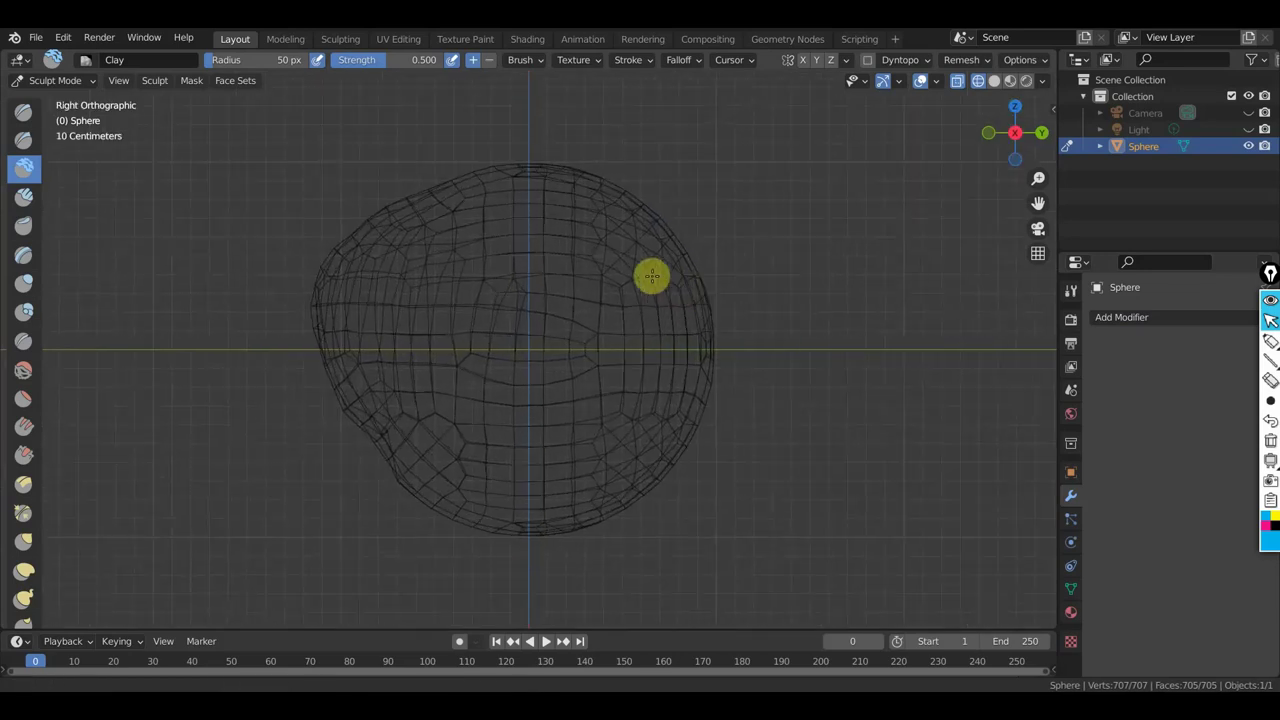
pyautogui.scroll(6, 569, 183)
pyautogui.scroll(3, 642, 261)
pyautogui.scroll(-10, 660, 280)
pyautogui.scroll(-1, 700, 325)
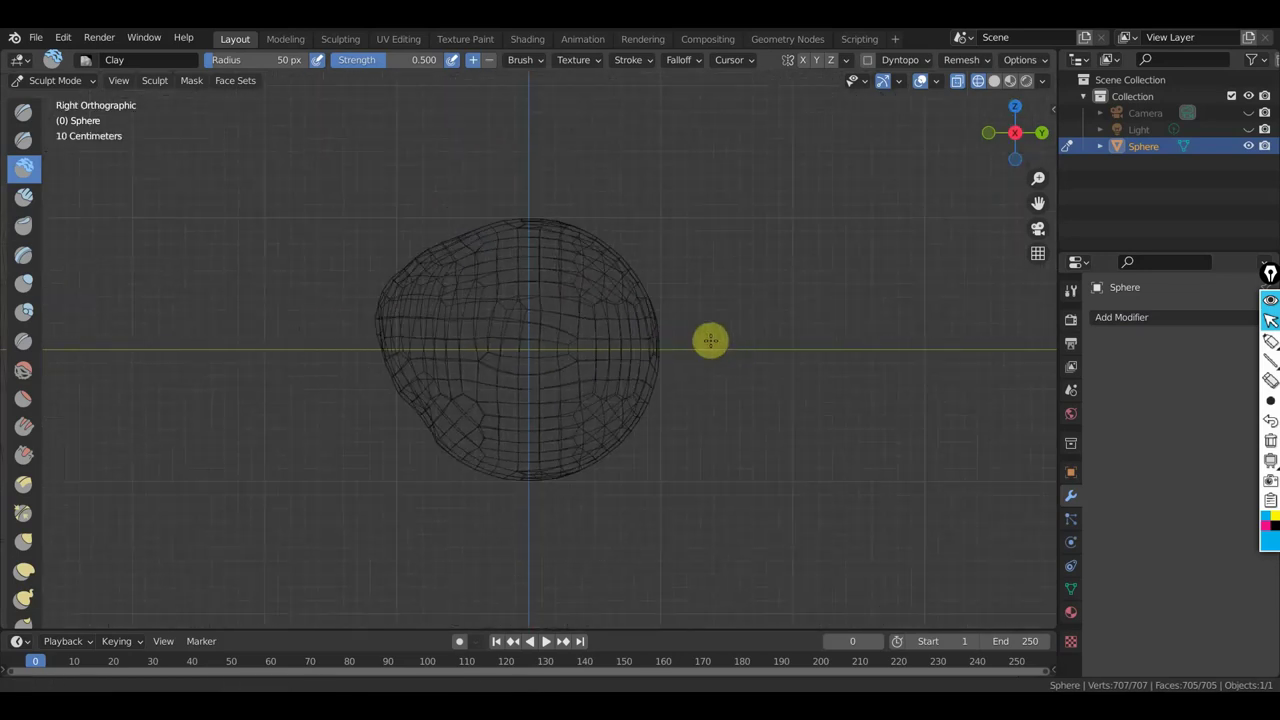
pyautogui.scroll(1, 700, 330)
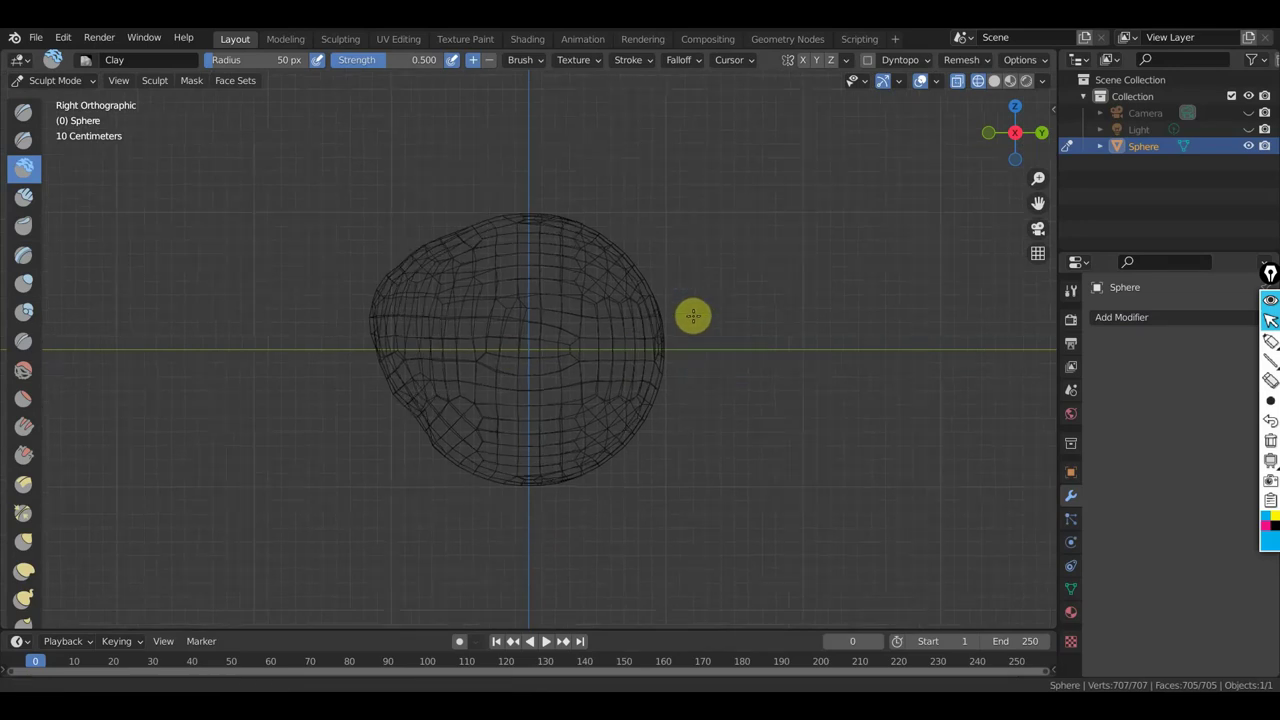
pyautogui.scroll(3, 685, 280)
pyautogui.scroll(2, 675, 245)
pyautogui.scroll(-5, 690, 280)
pyautogui.scroll(-1, 707, 315)
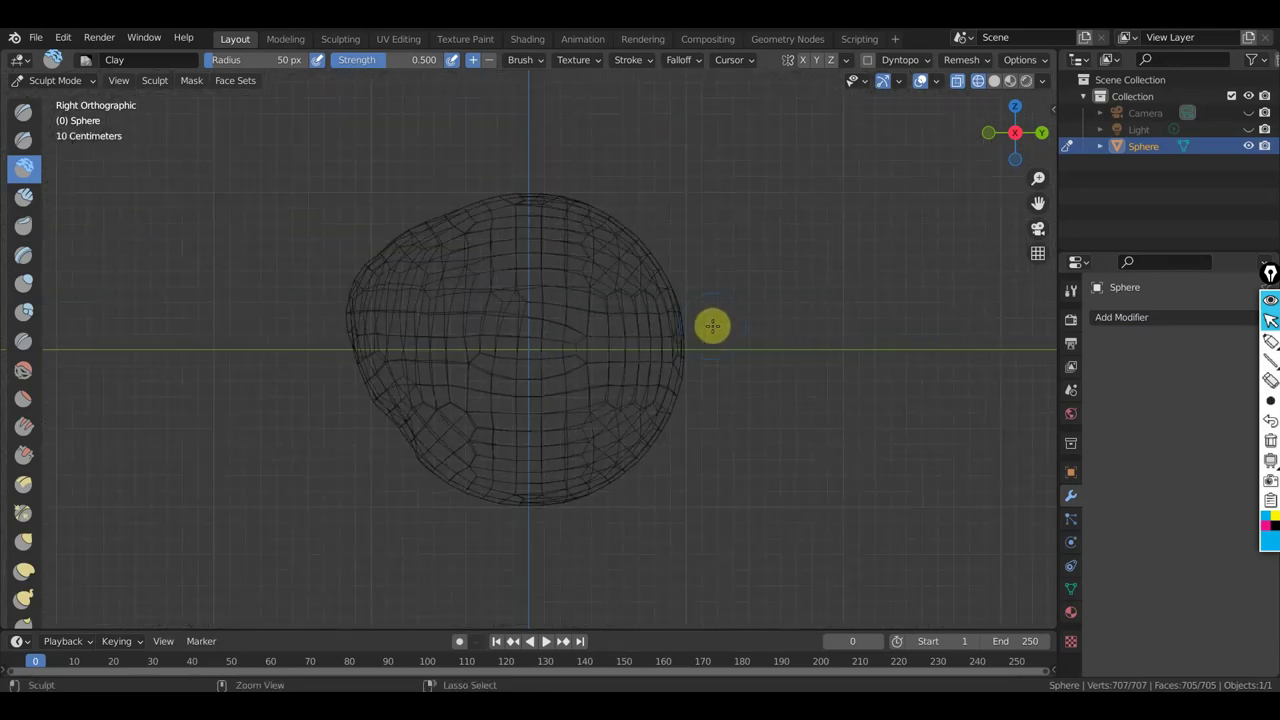
pyautogui.rightClick(773, 364)
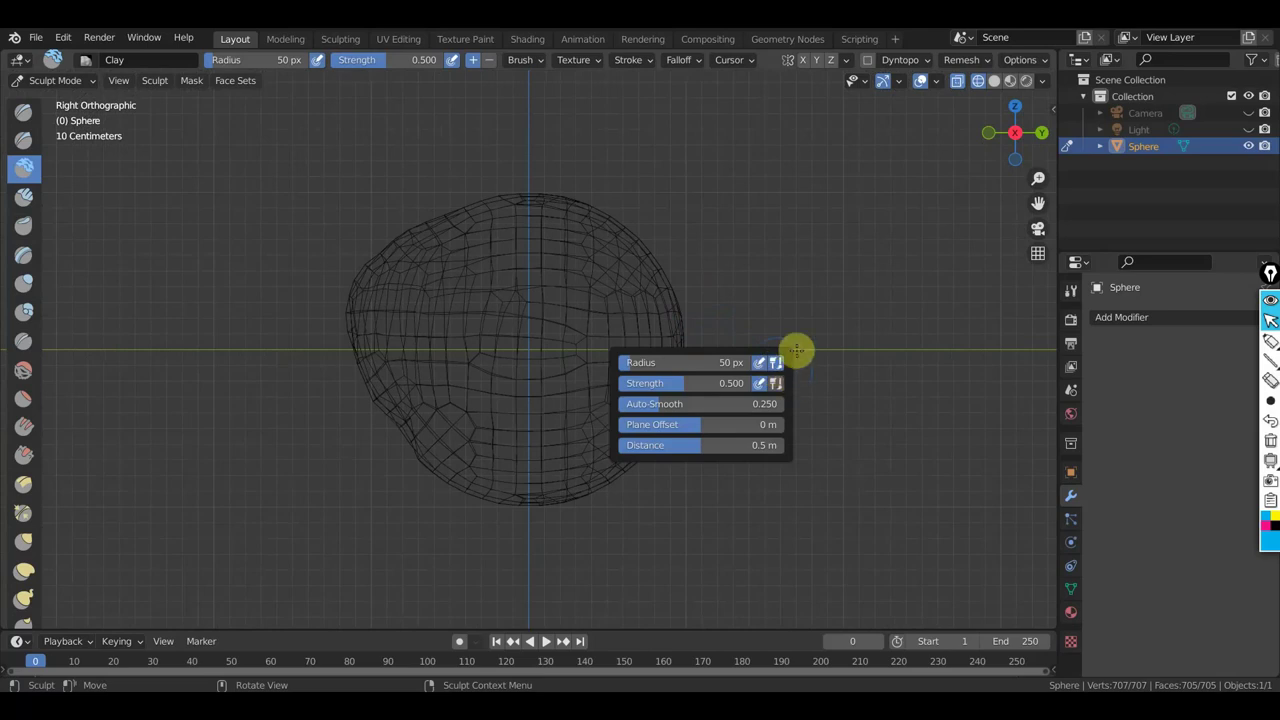
pyautogui.moveTo(823, 306)
pyautogui.mouseDown(button='middle')
pyautogui.moveTo(766, 312)
pyautogui.moveTo(886, 323)
pyautogui.moveTo(934, 311)
pyautogui.moveTo(931, 360)
pyautogui.moveTo(884, 331)
pyautogui.moveTo(954, 314)
pyautogui.moveTo(963, 329)
pyautogui.moveTo(954, 317)
pyautogui.mouseUp(button='middle')
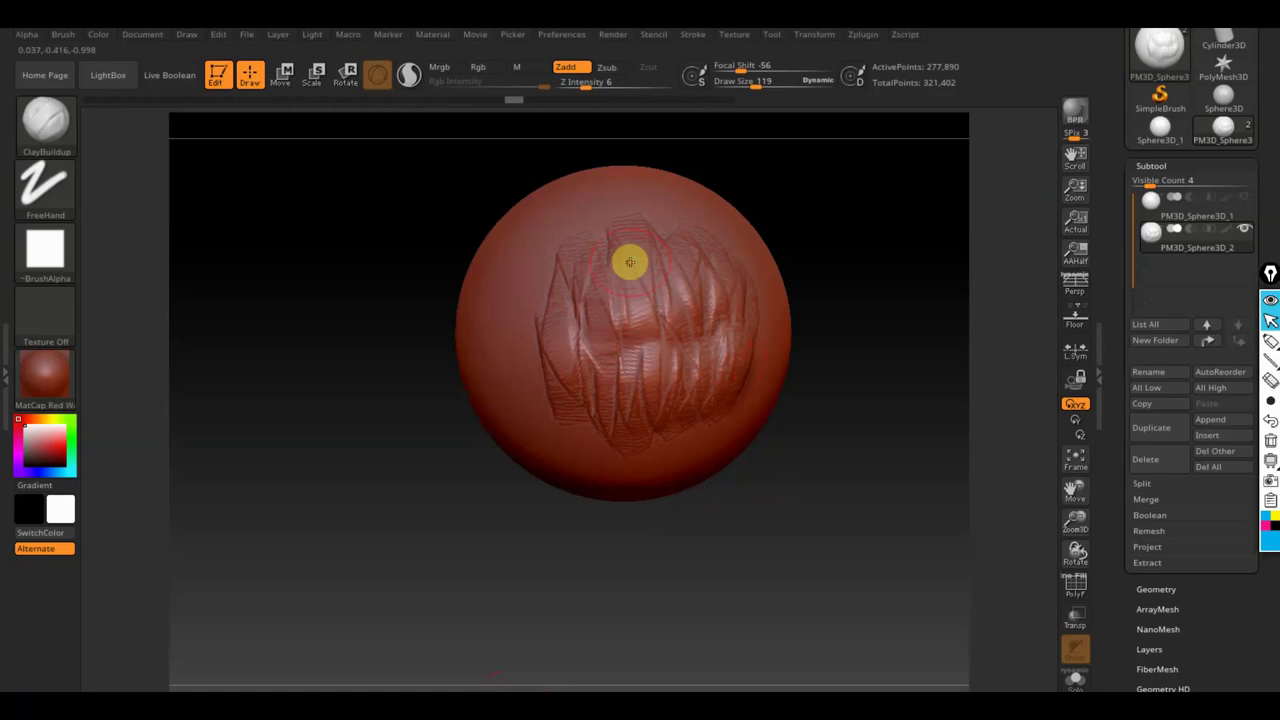
pyautogui.click(183, 166)
pyautogui.click(948, 236)
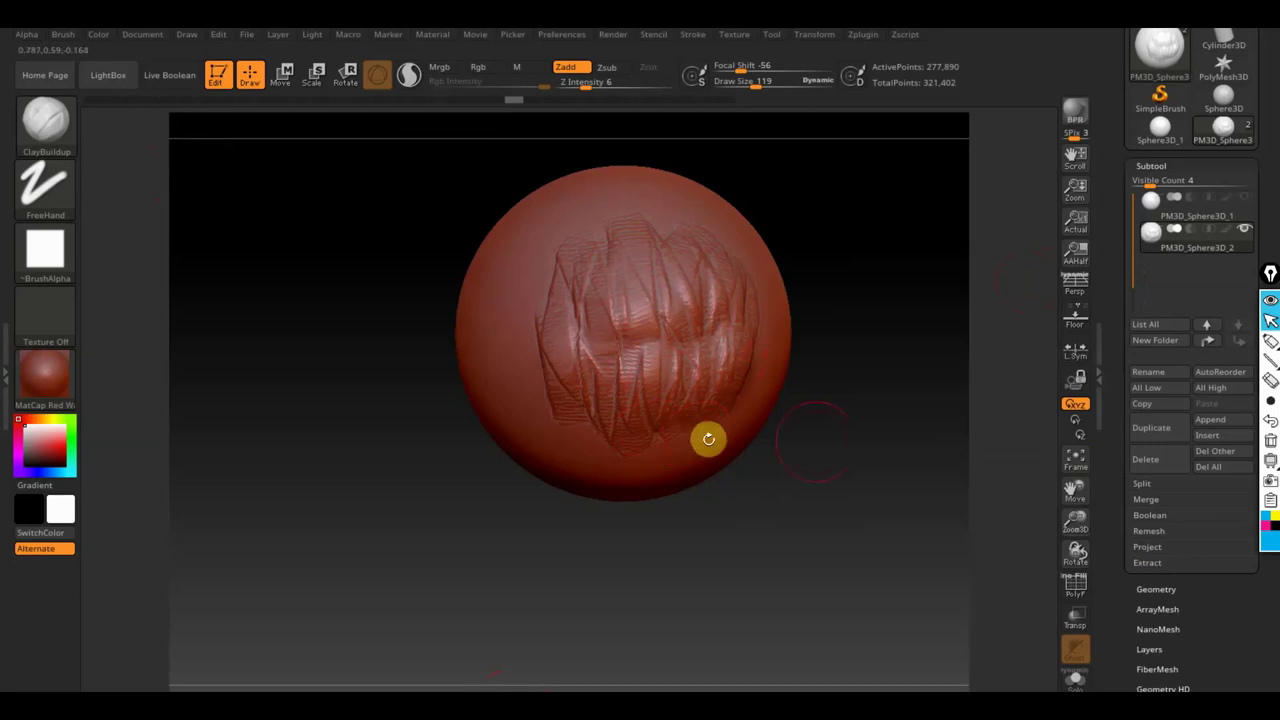
pyautogui.scroll(-1, 1263, 575)
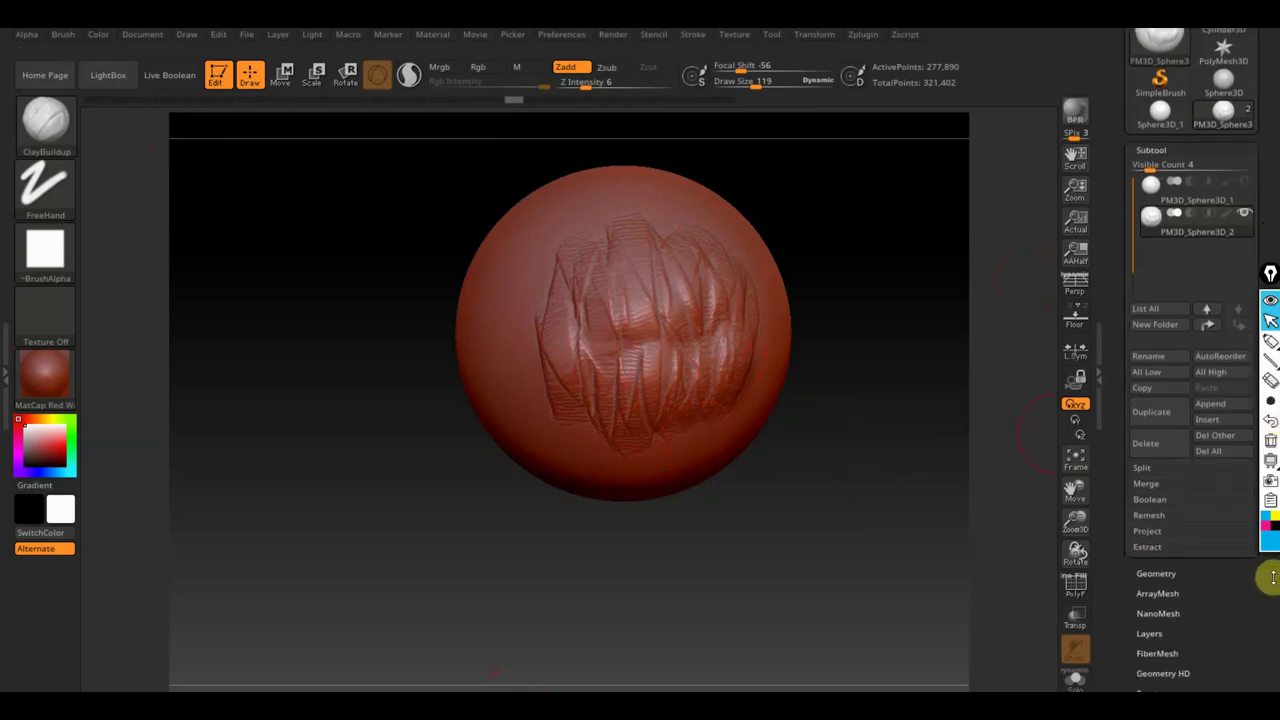
pyautogui.scroll(-5, 1273, 577)
pyautogui.scroll(1, 1270, 560)
pyautogui.scroll(4, 1270, 560)
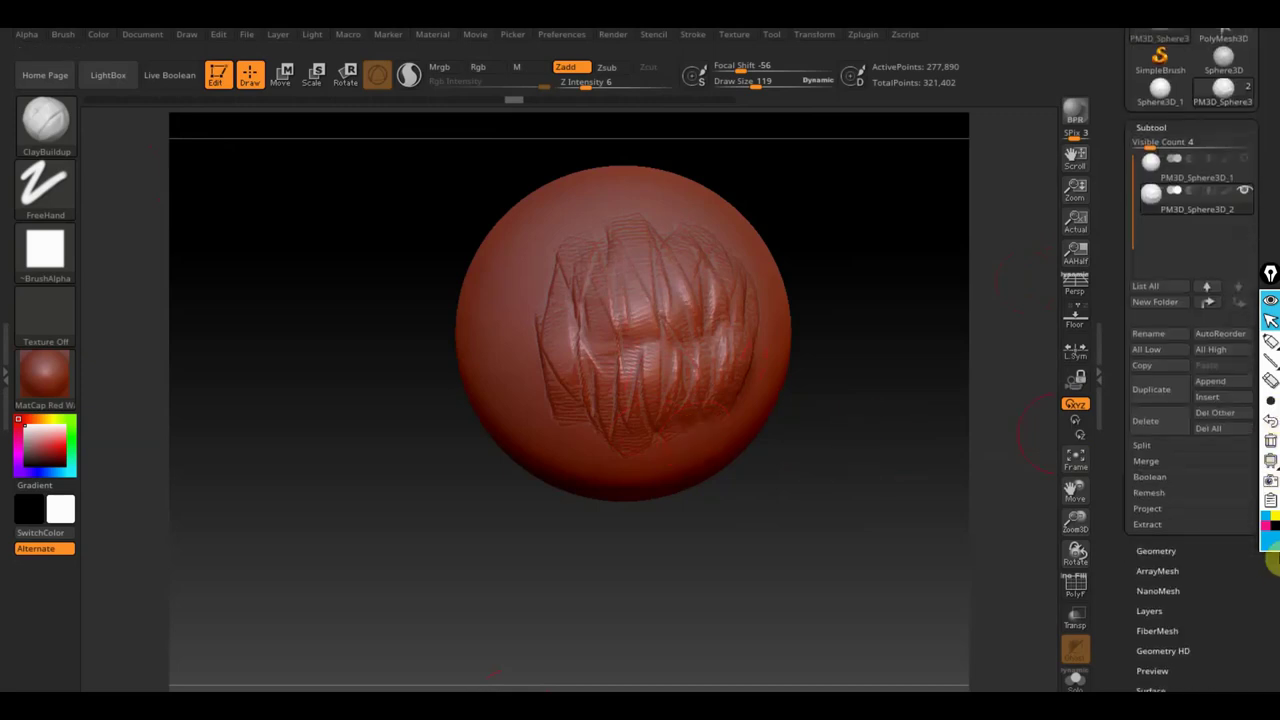
pyautogui.click(1270, 400)
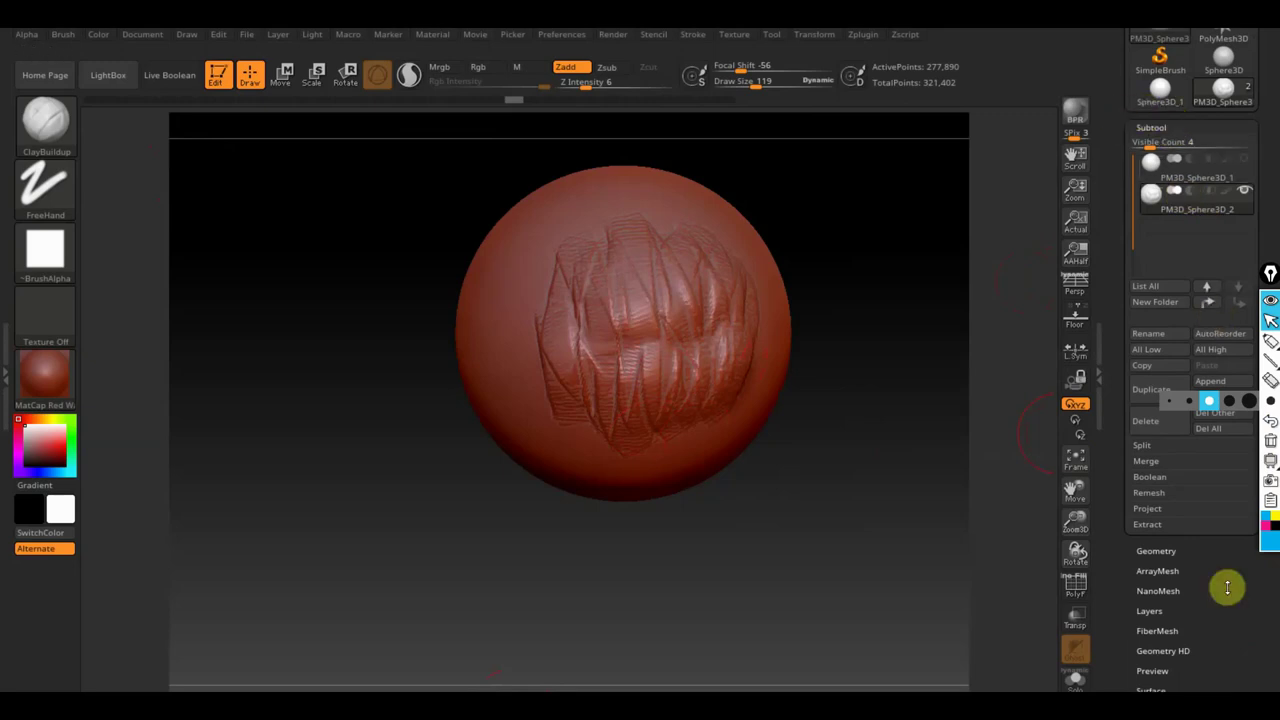
pyautogui.scroll(-2, 1262, 600)
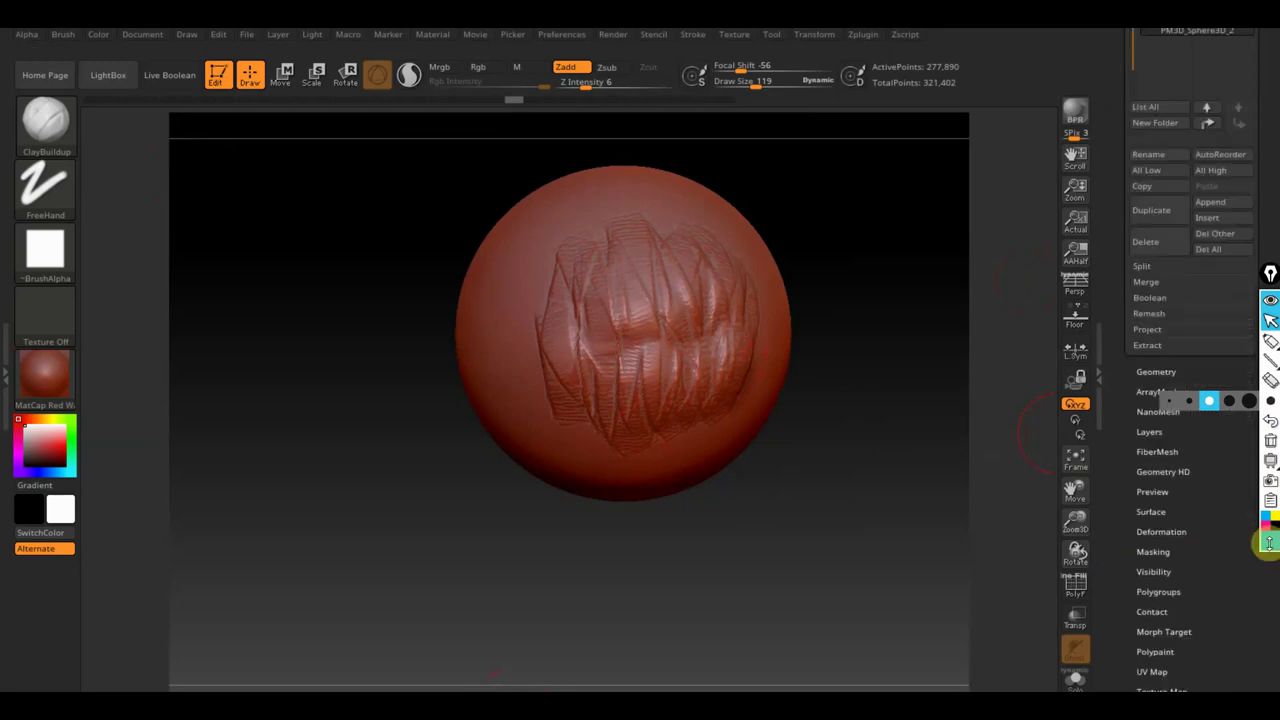
pyautogui.scroll(-4, 1260, 529)
pyautogui.scroll(1, 1260, 486)
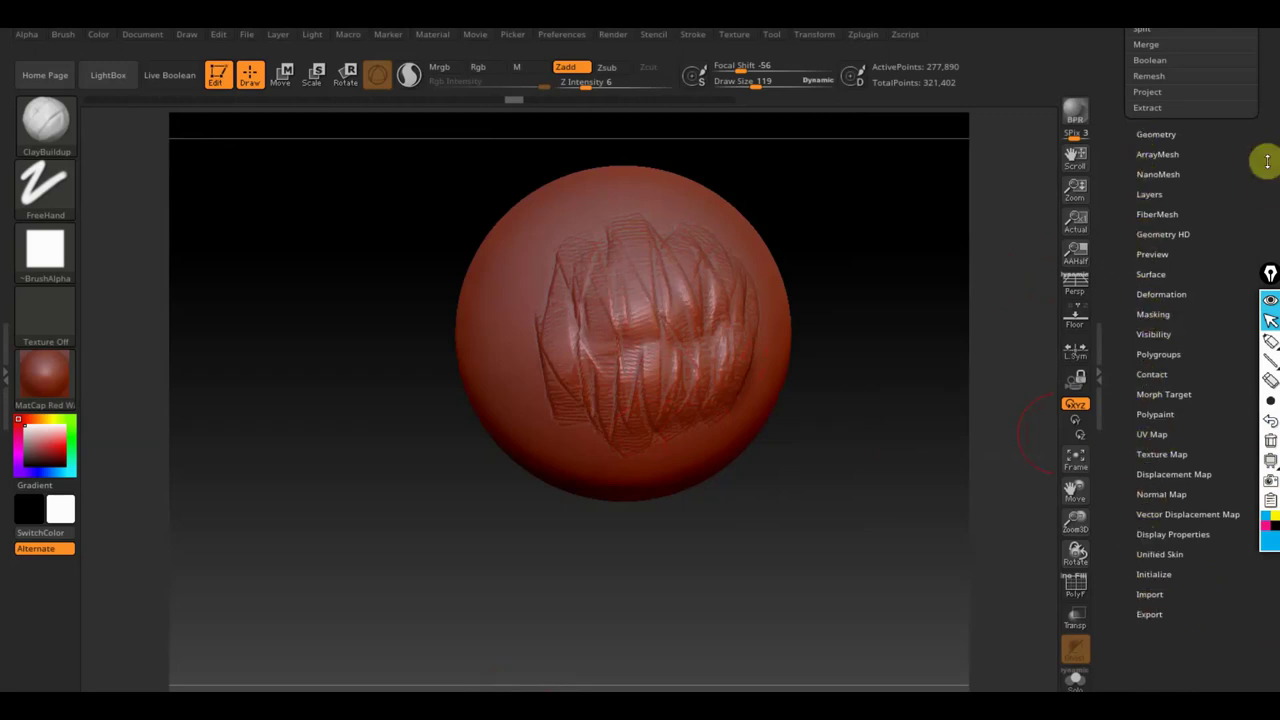
pyautogui.scroll(1, 1275, 200)
pyautogui.scroll(3, 1275, 200)
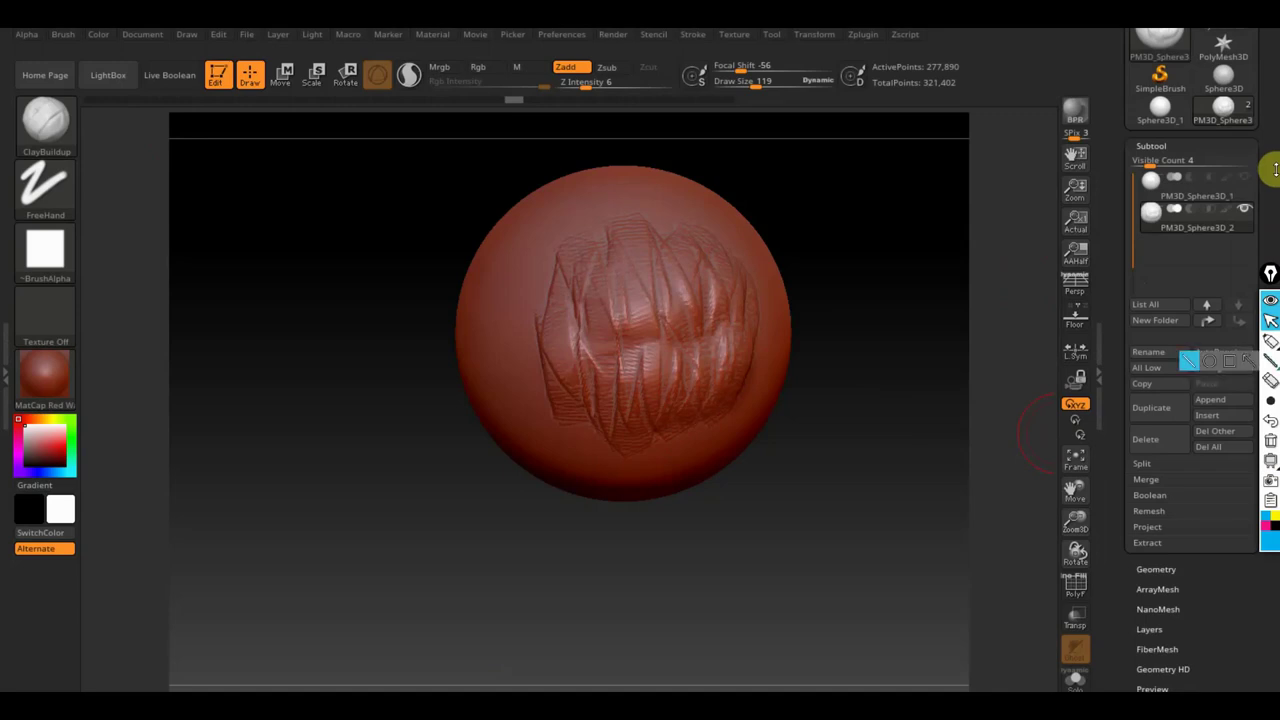
pyautogui.scroll(-5, 1257, 536)
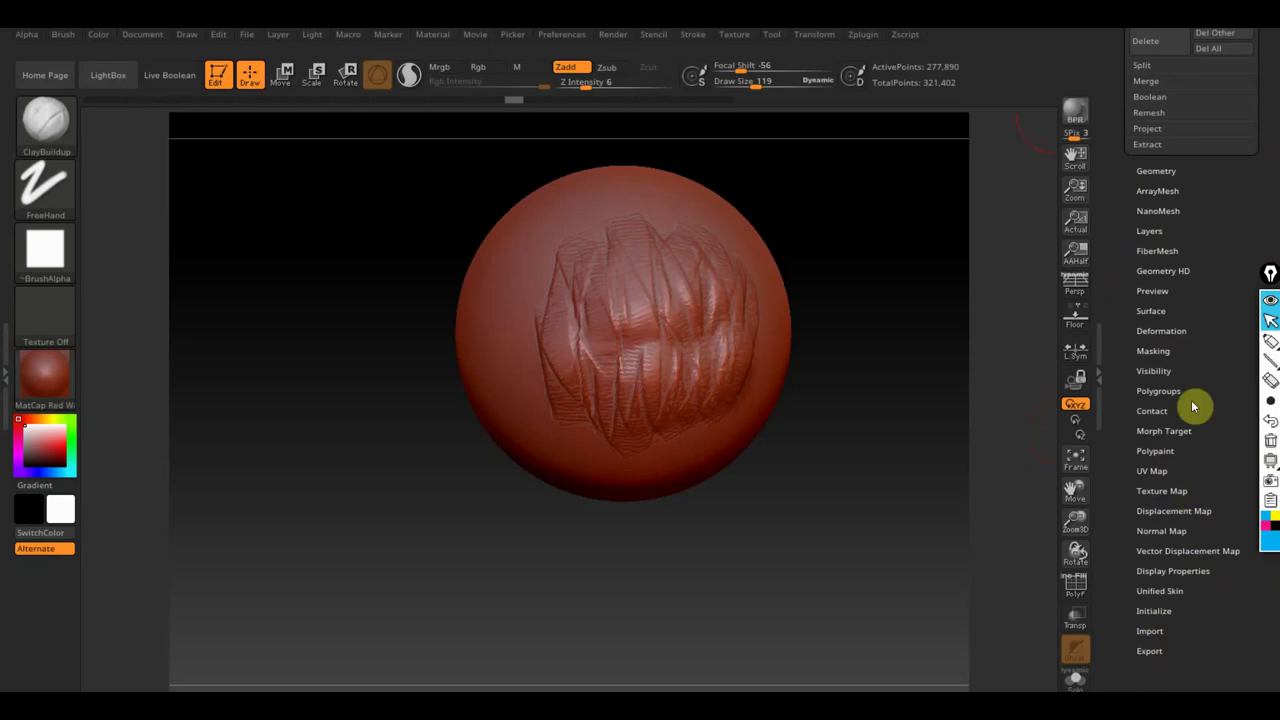
pyautogui.scroll(5, 1228, 307)
pyautogui.scroll(3, 1230, 400)
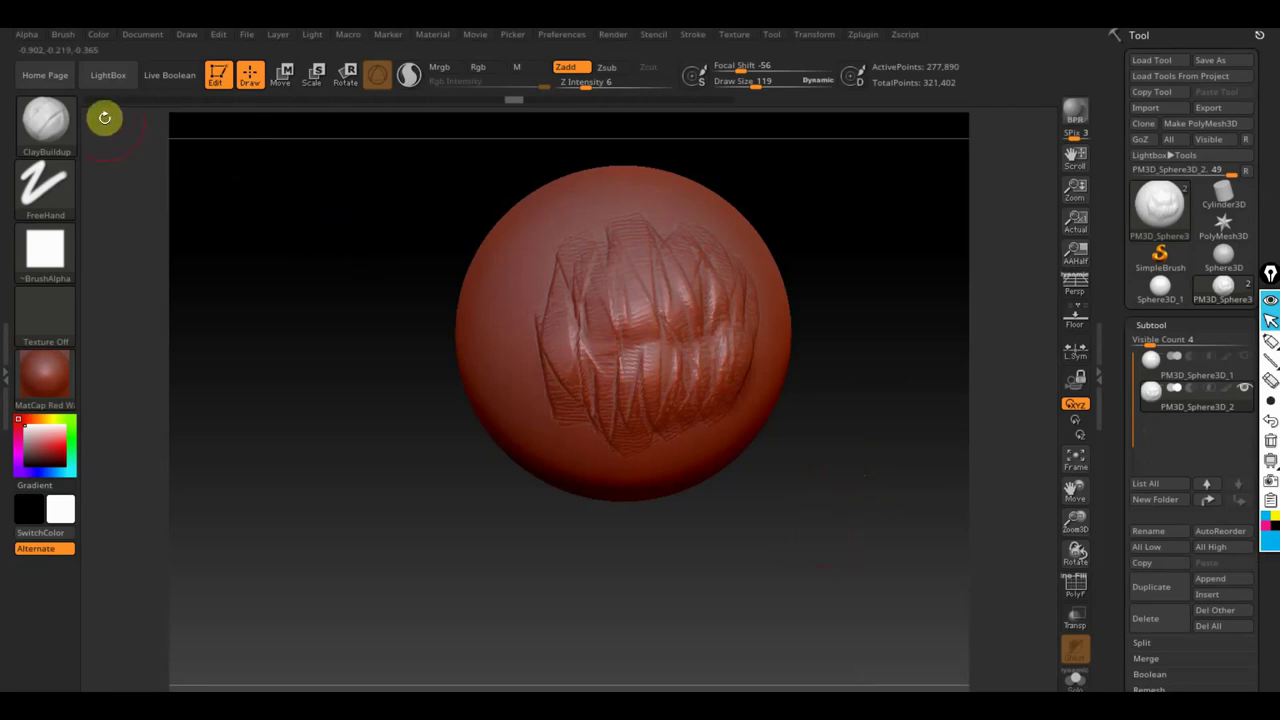
# Roll the undo history back to the smooth sphere and open the brush palette.
pyautogui.click(99, 101)
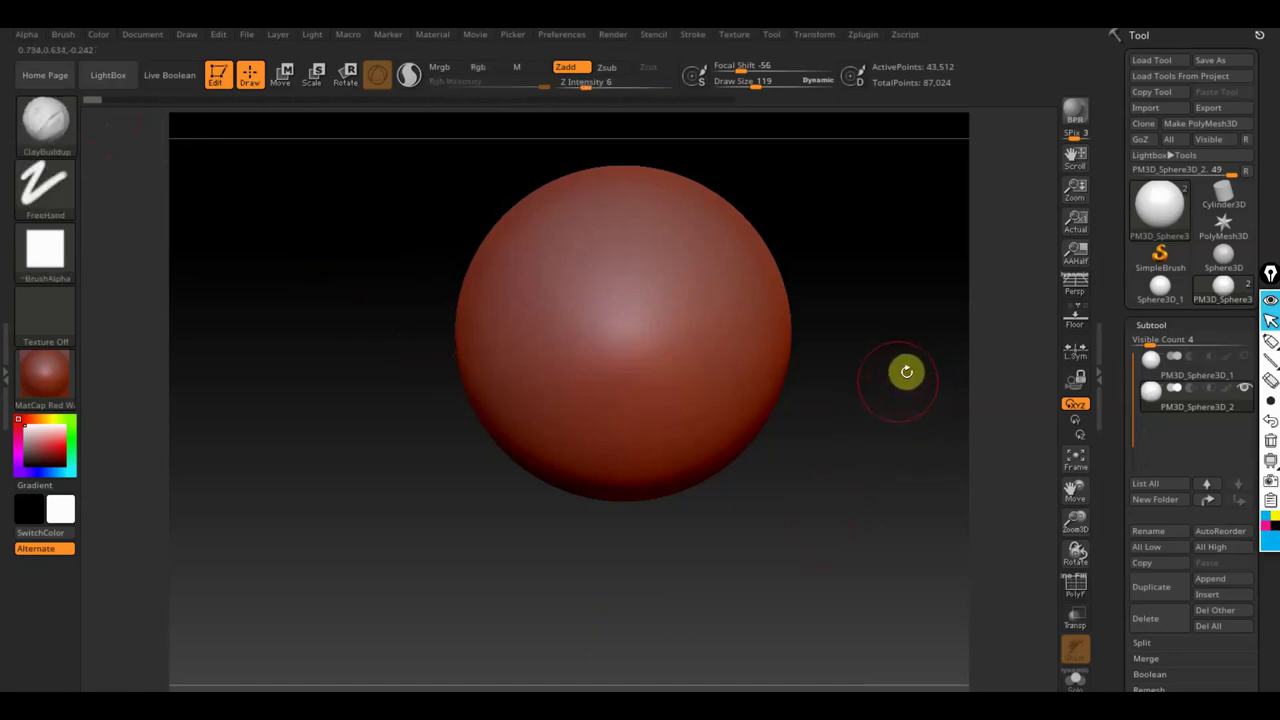
pyautogui.click(50, 124)
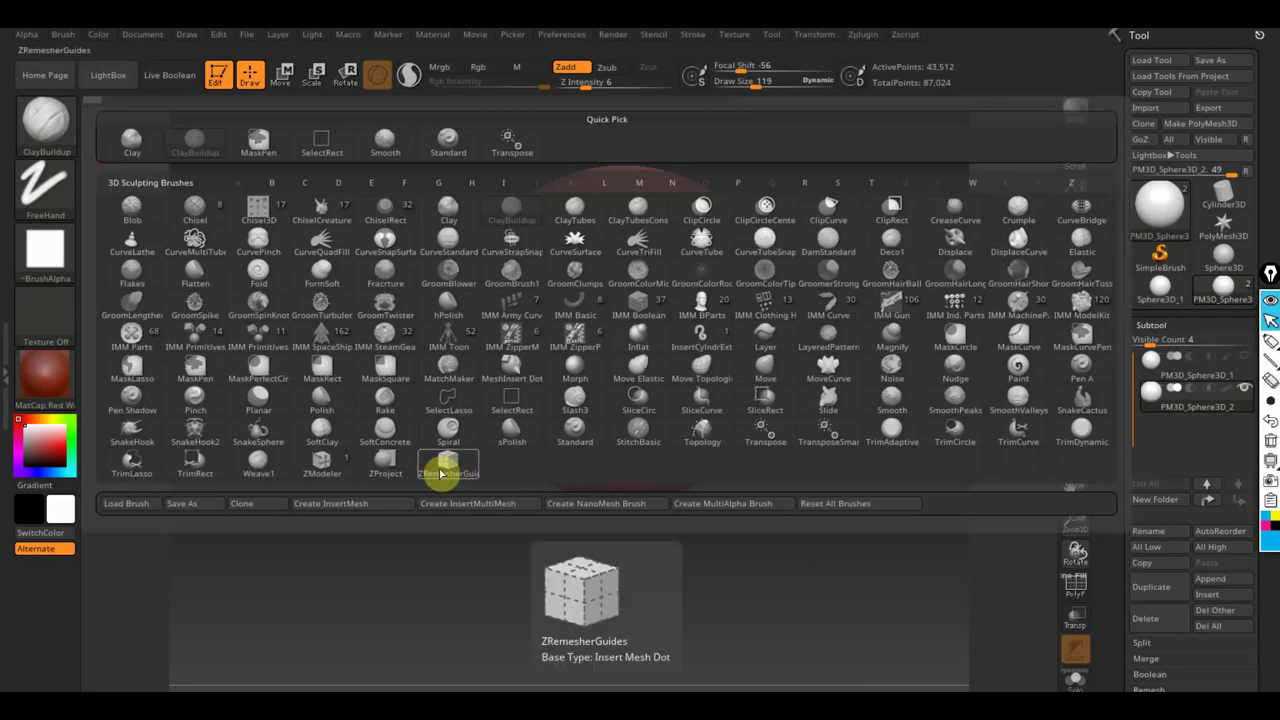
# Pick ZModeler, show PolyF, step back to the lower-resolution mesh, and extrude a first bar.
pyautogui.click(323, 469)
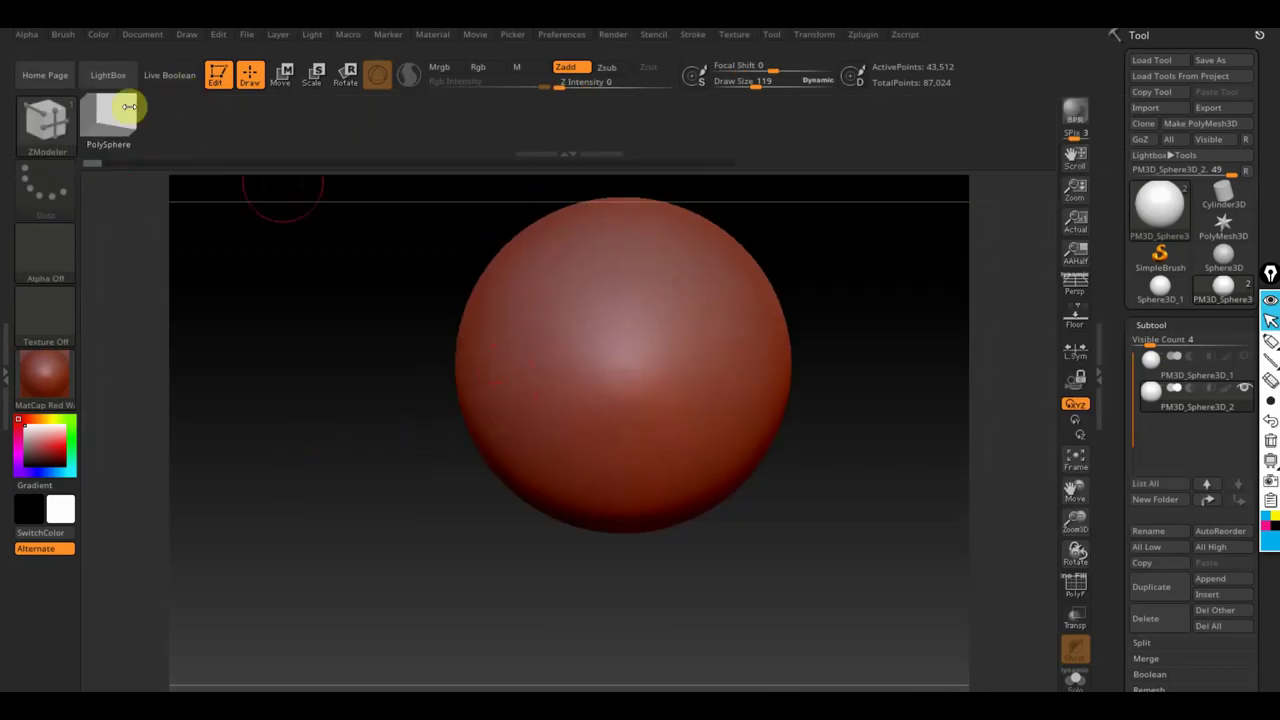
pyautogui.click(1075, 588)
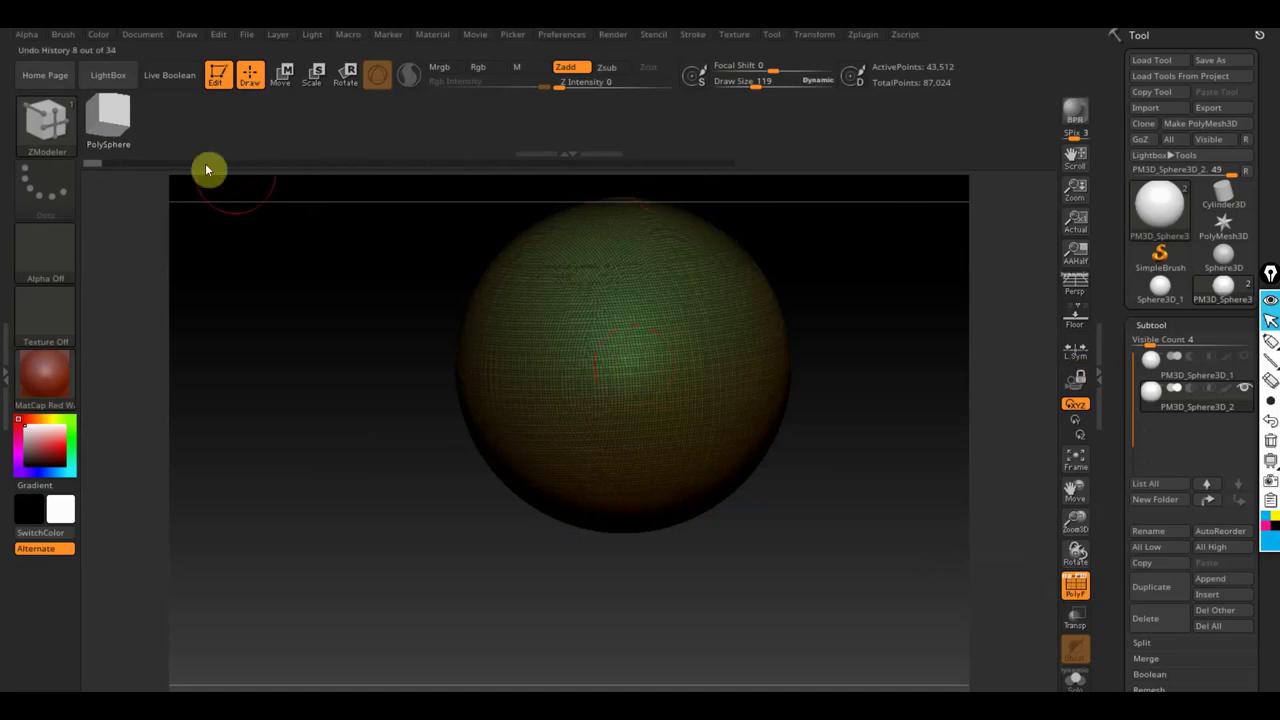
pyautogui.click(128, 163)
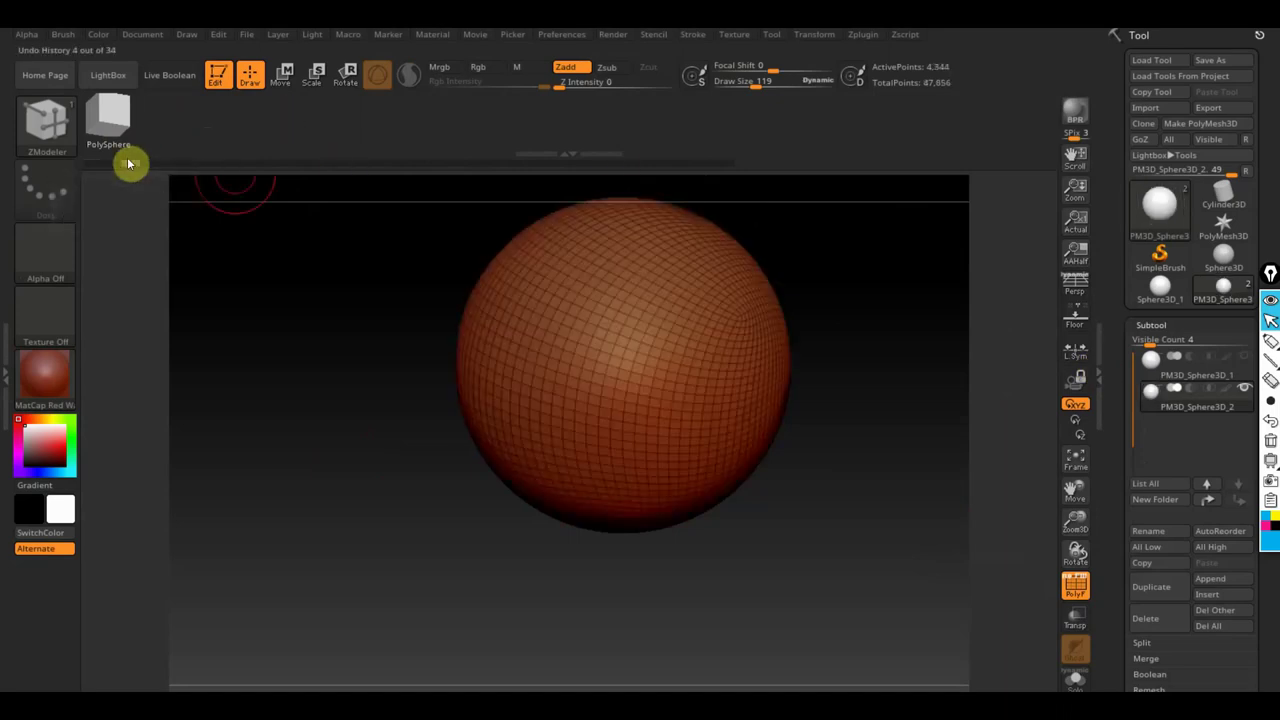
pyautogui.click(558, 333)
pyautogui.moveTo(502, 336)
pyautogui.mouseDown()
pyautogui.moveTo(303, 343)
pyautogui.moveTo(57, 316)
pyautogui.mouseUp()
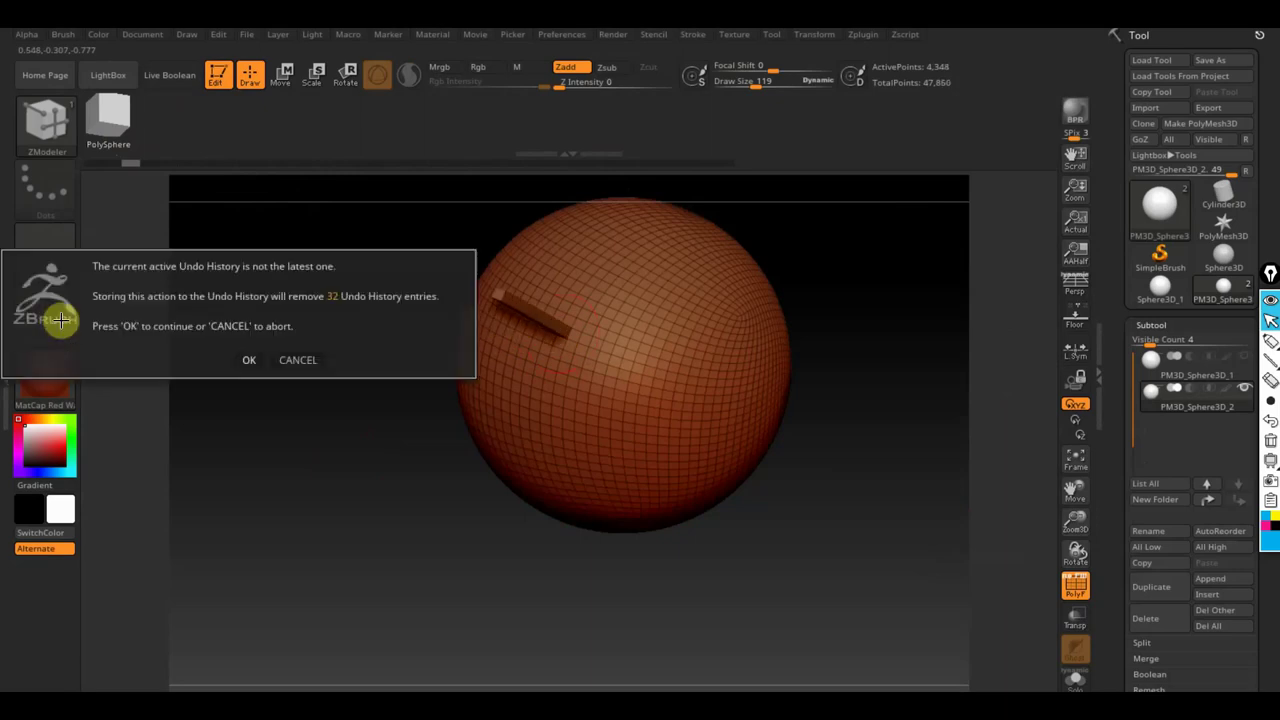
pyautogui.click(249, 359)
# Try a leftward spike, an edge loop and a subdivision, undoing each one.
pyautogui.moveTo(551, 366); pyautogui.dragTo(320, 394)
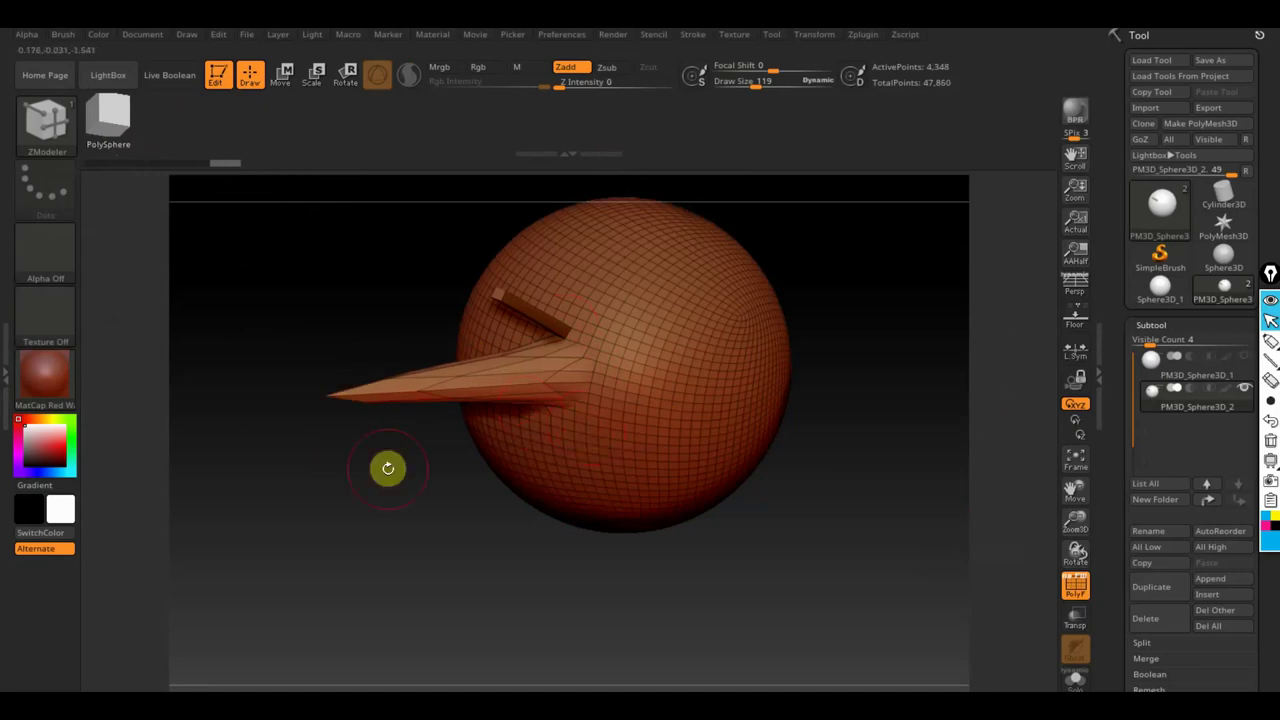
pyautogui.hotkey('ctrl', 'z')
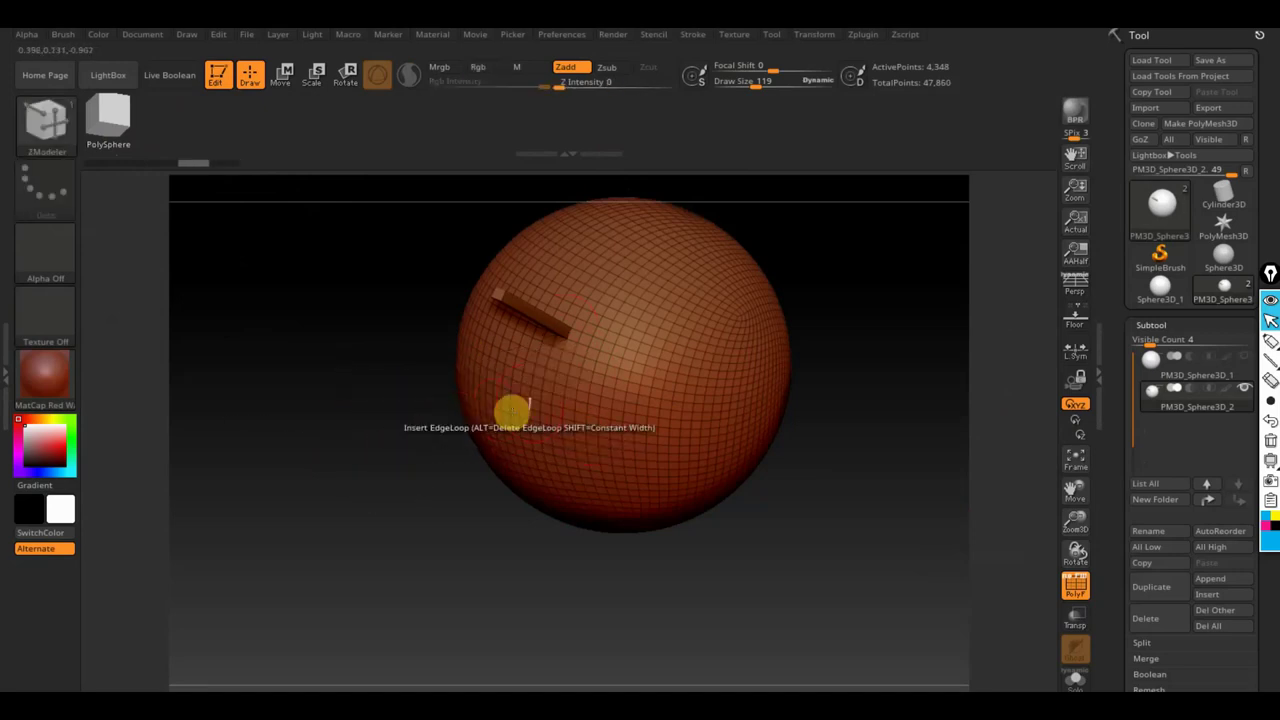
pyautogui.click(525, 385)
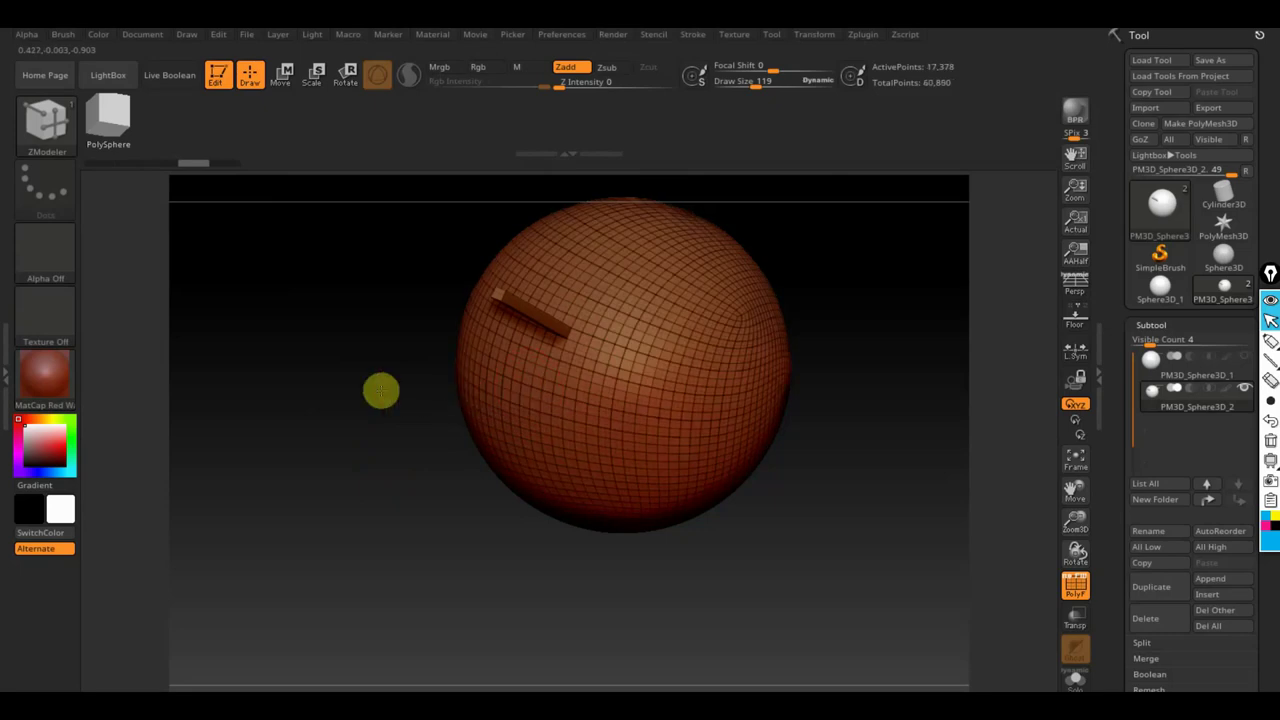
pyautogui.hotkey('ctrl', 'z')
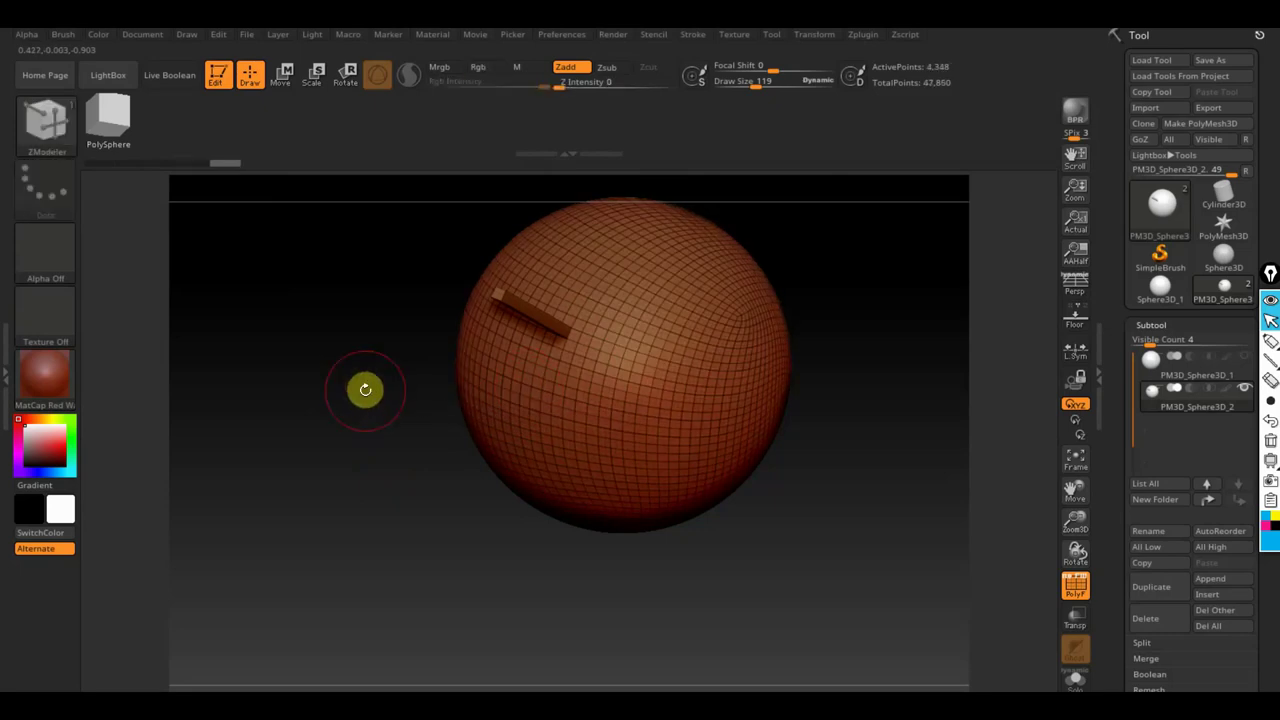
pyautogui.keyDown('alt'); pyautogui.moveTo(366, 389); pyautogui.dragTo(483, 574); pyautogui.keyUp('alt')
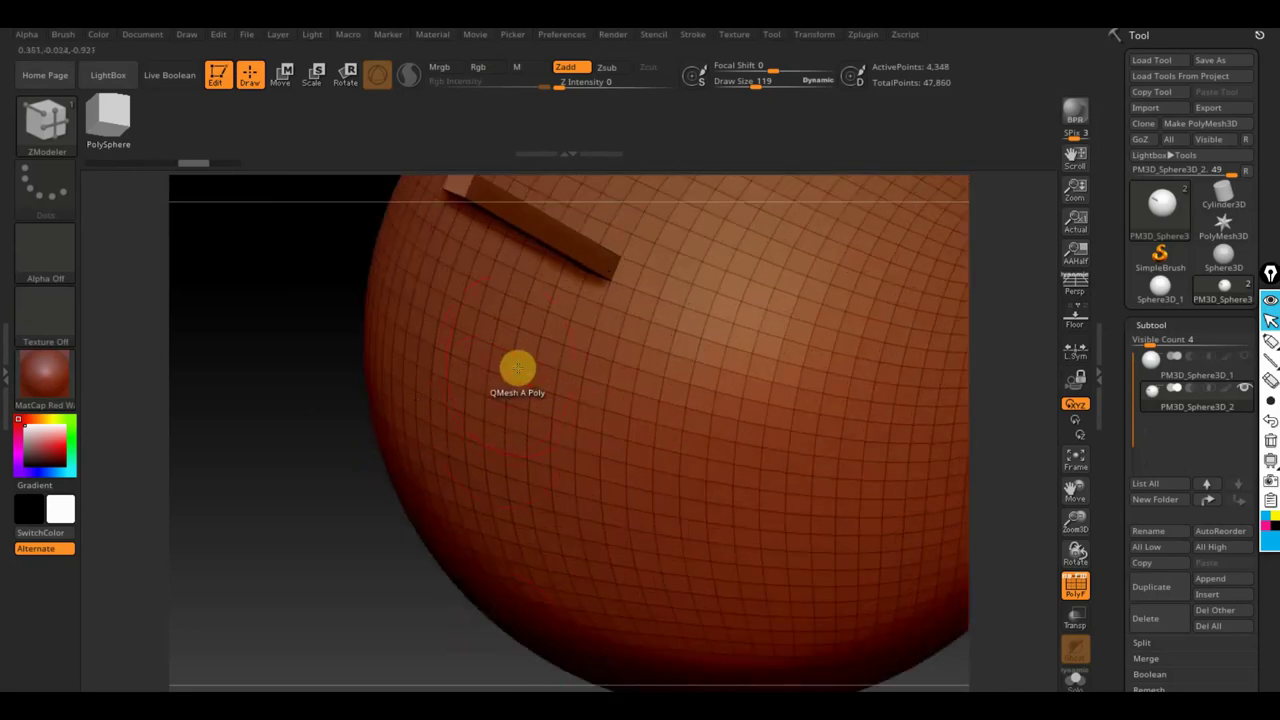
pyautogui.hotkey('ctrl', 'd')
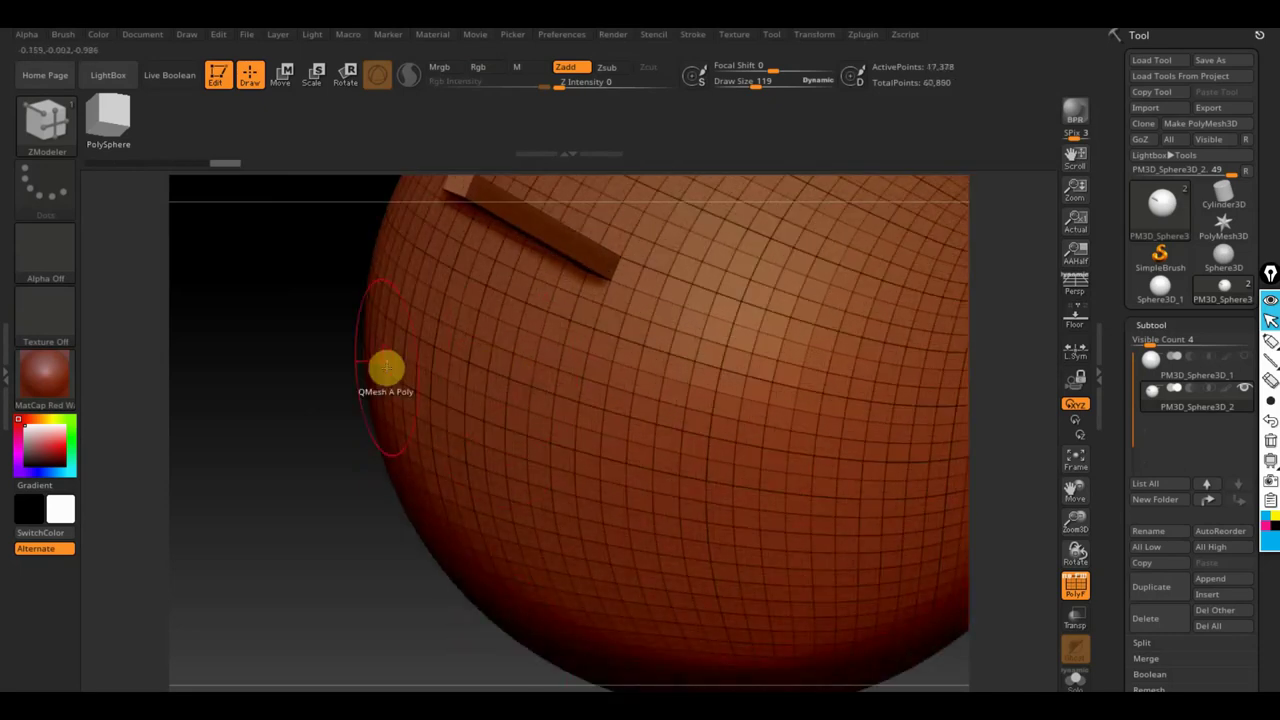
pyautogui.hotkey('ctrl', 'z')
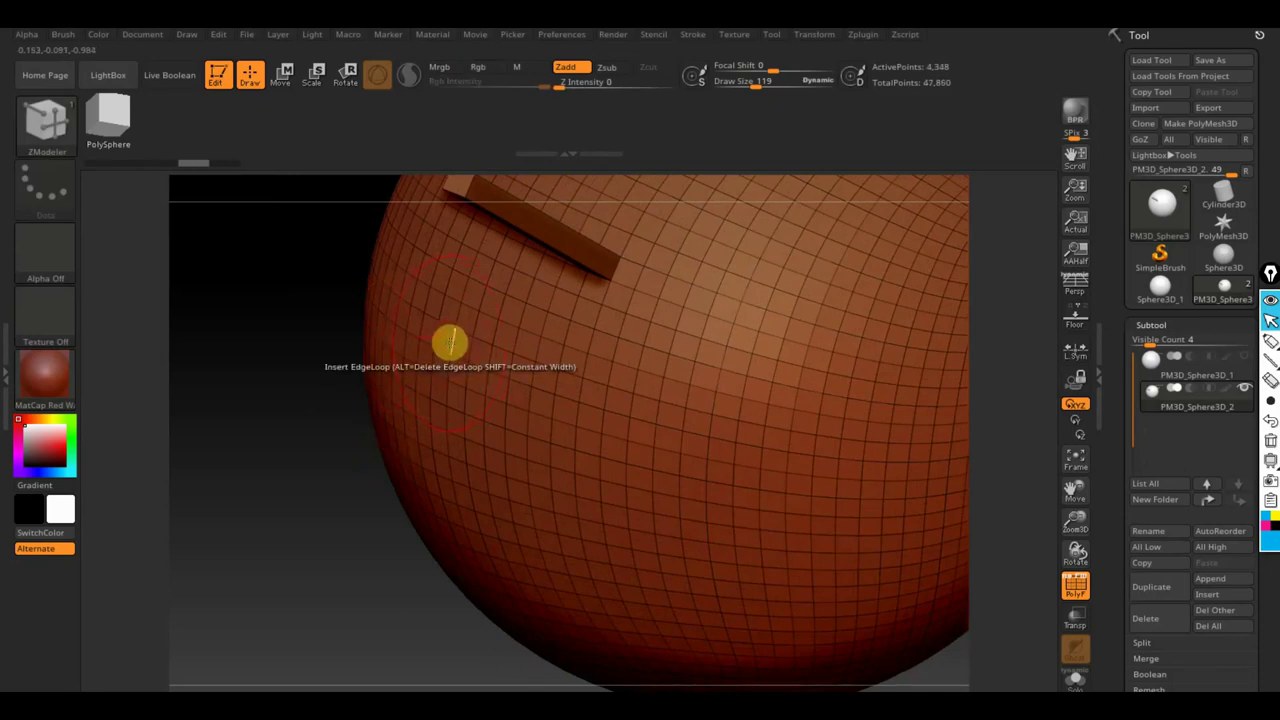
# Undo a pulled-out cone and extrude a square bar out to the left.
pyautogui.moveTo(432, 343); pyautogui.dragTo(310, 355)
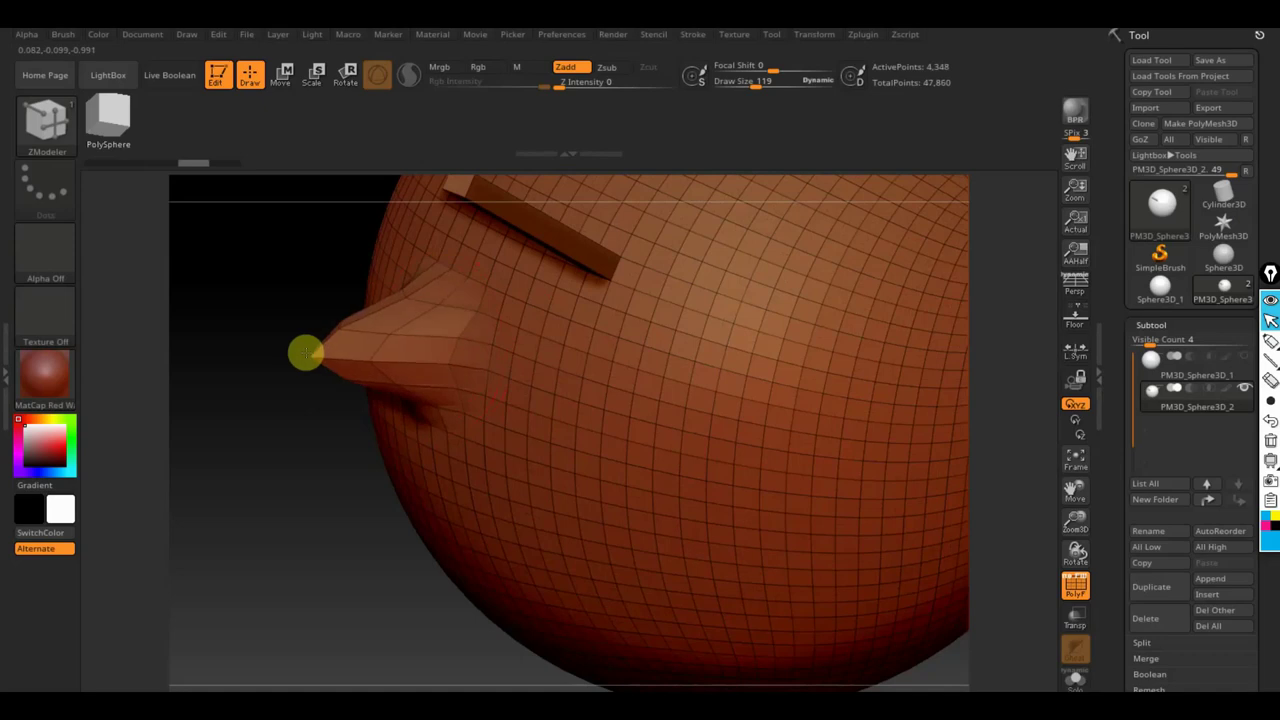
pyautogui.press('ctrl')
pyautogui.hotkey('ctrl', 'z')
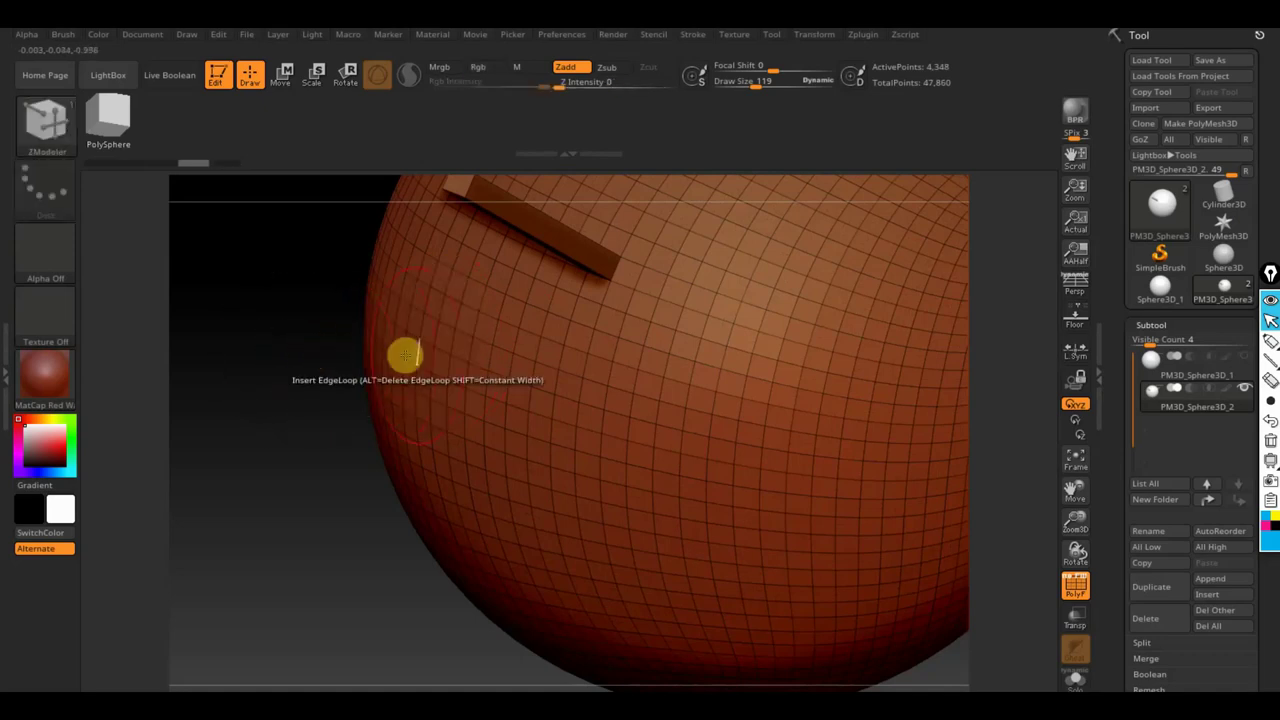
pyautogui.moveTo(438, 358); pyautogui.dragTo(220, 366)
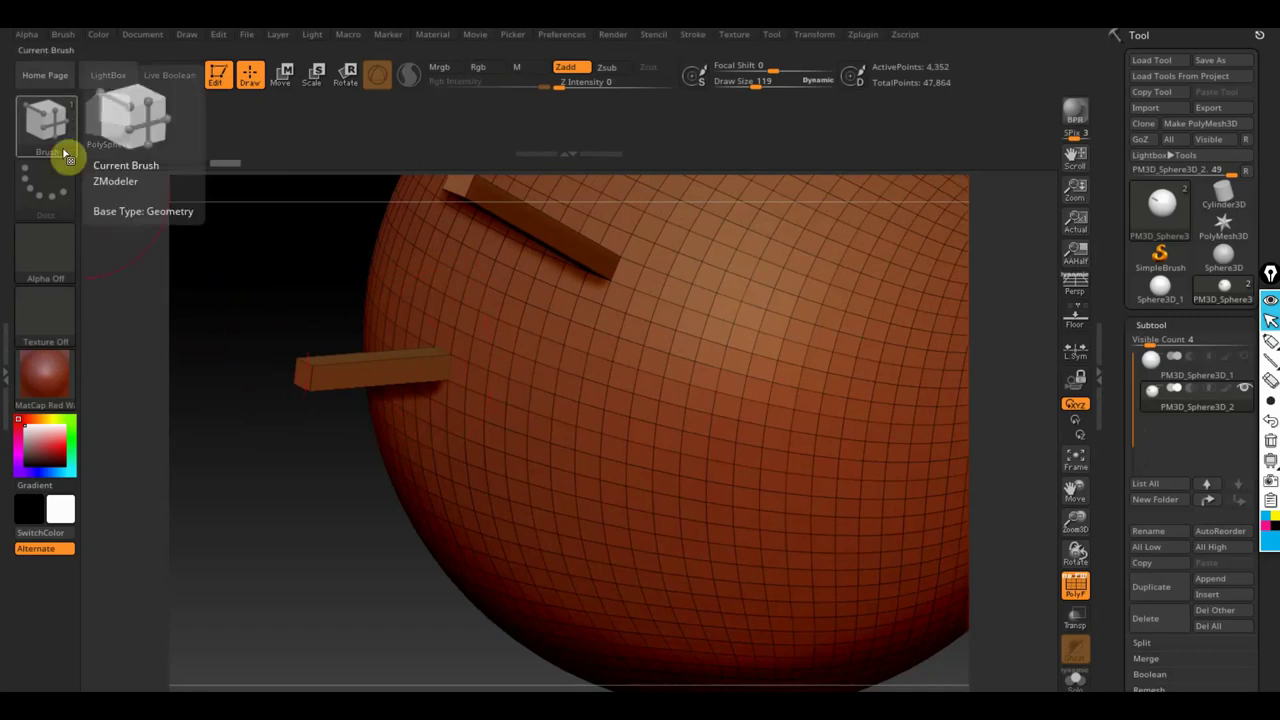
pyautogui.click(137, 137)
pyautogui.rightClick(357, 466)
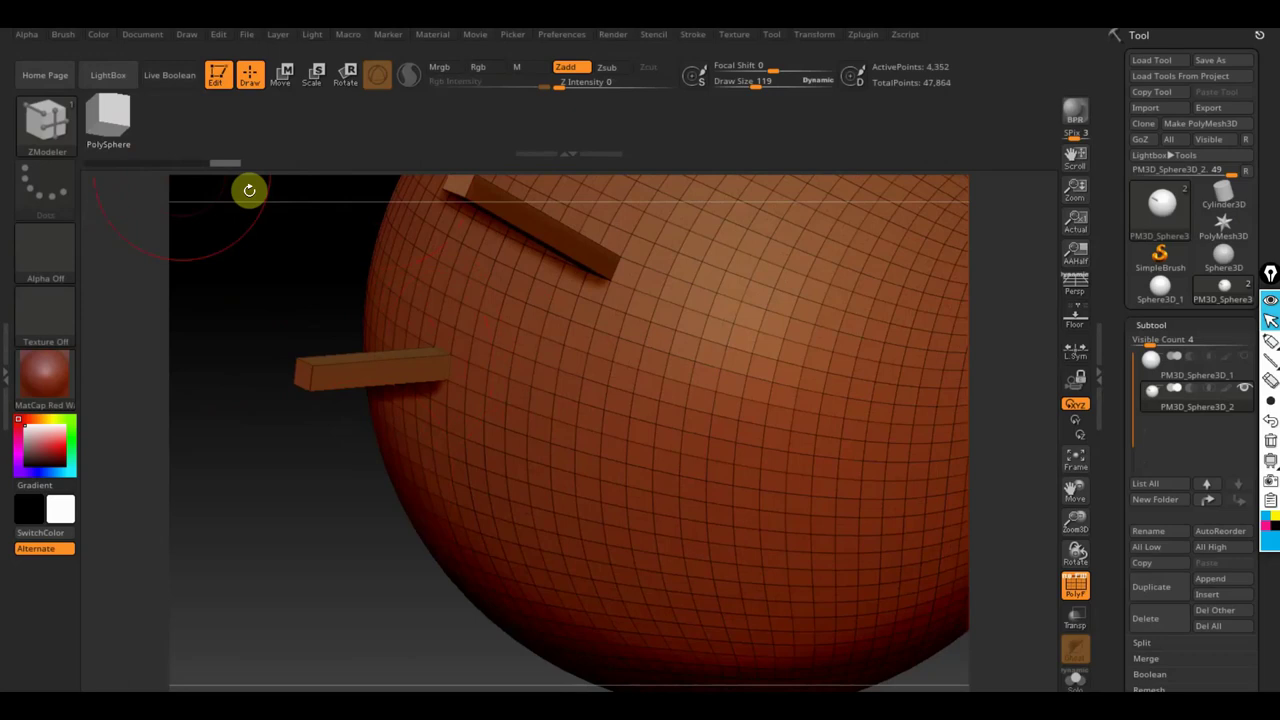
# Set the QMesh target to Polygroup All, switch to ClayBuildup, and undo back past the extrusions.
pyautogui.press('space')
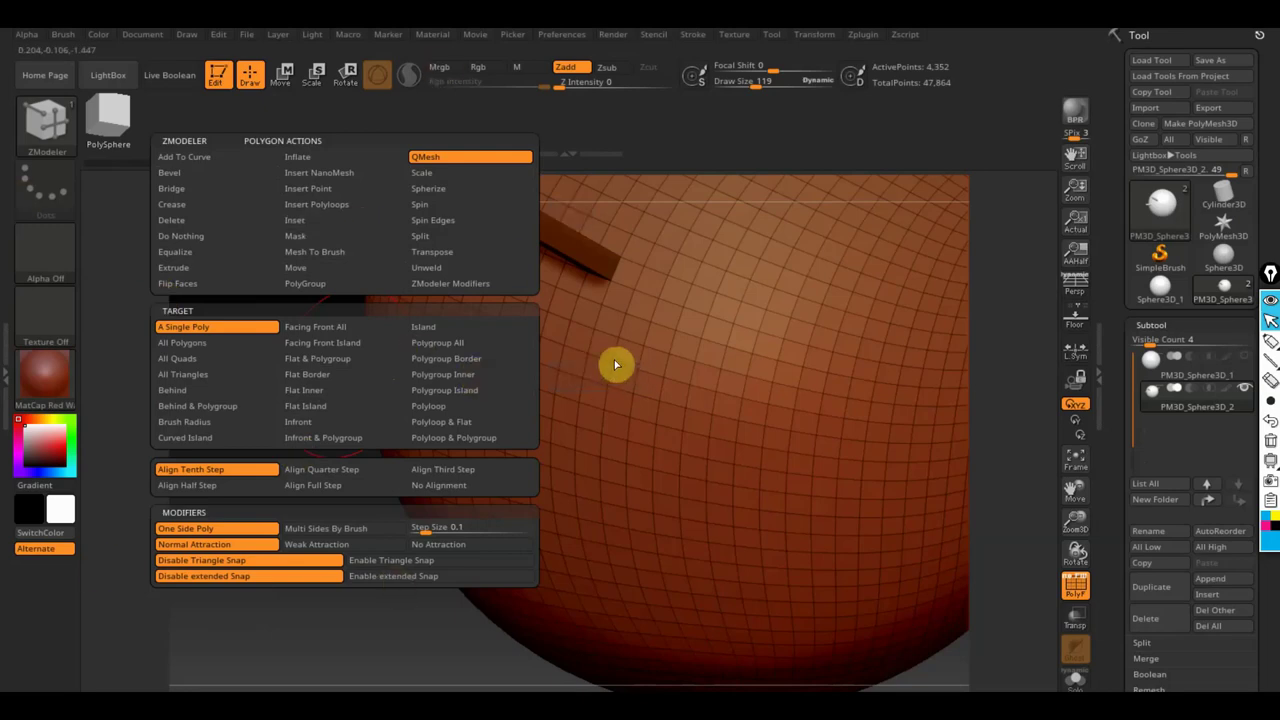
pyautogui.click(436, 343)
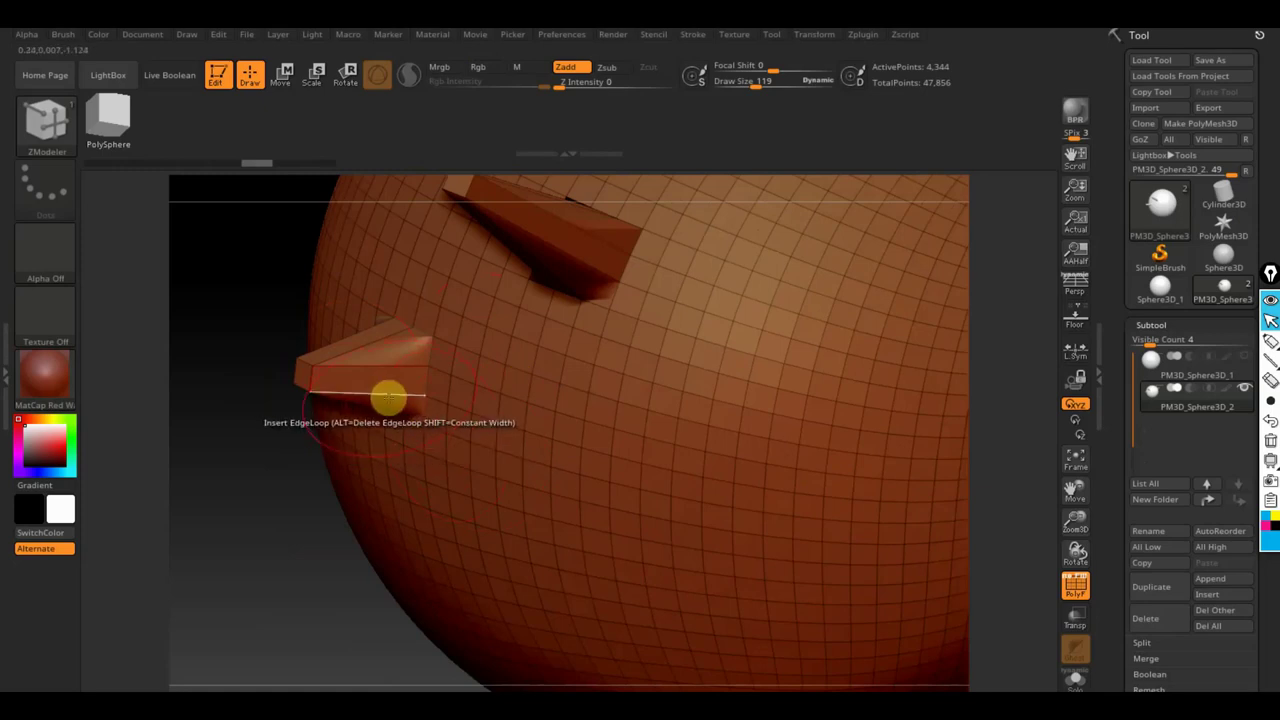
pyautogui.click(53, 130)
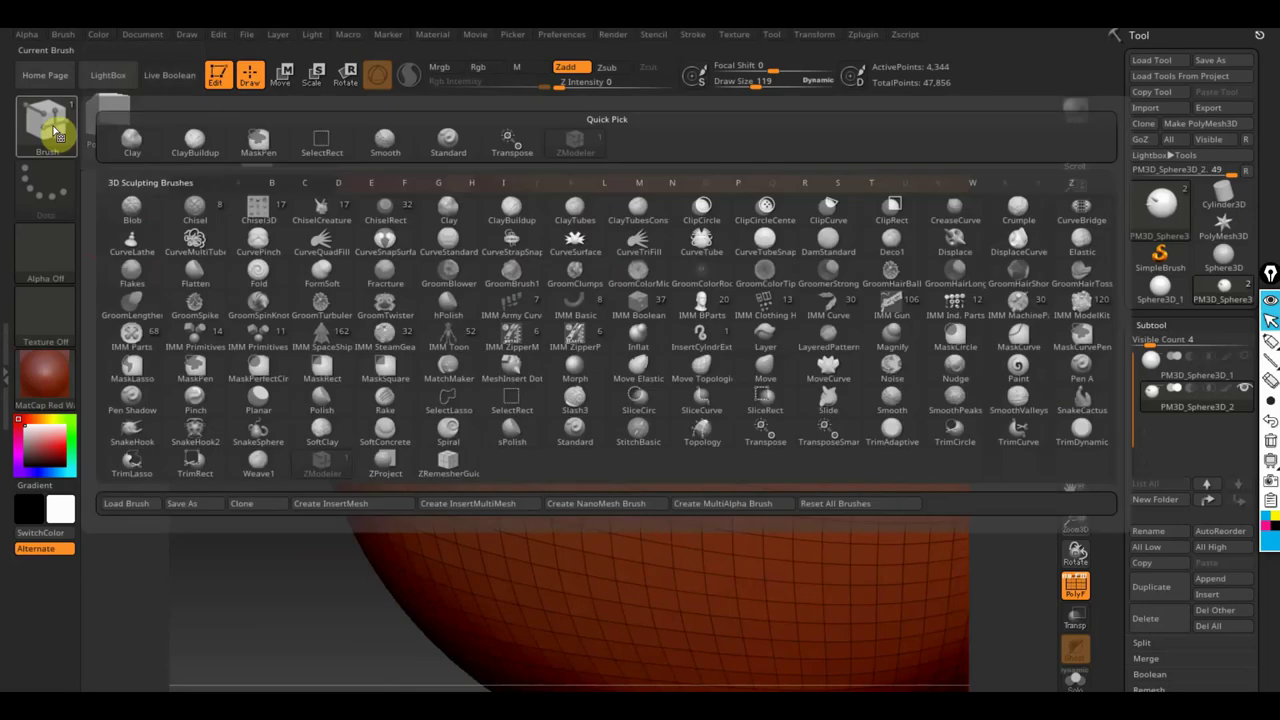
pyautogui.click(200, 145)
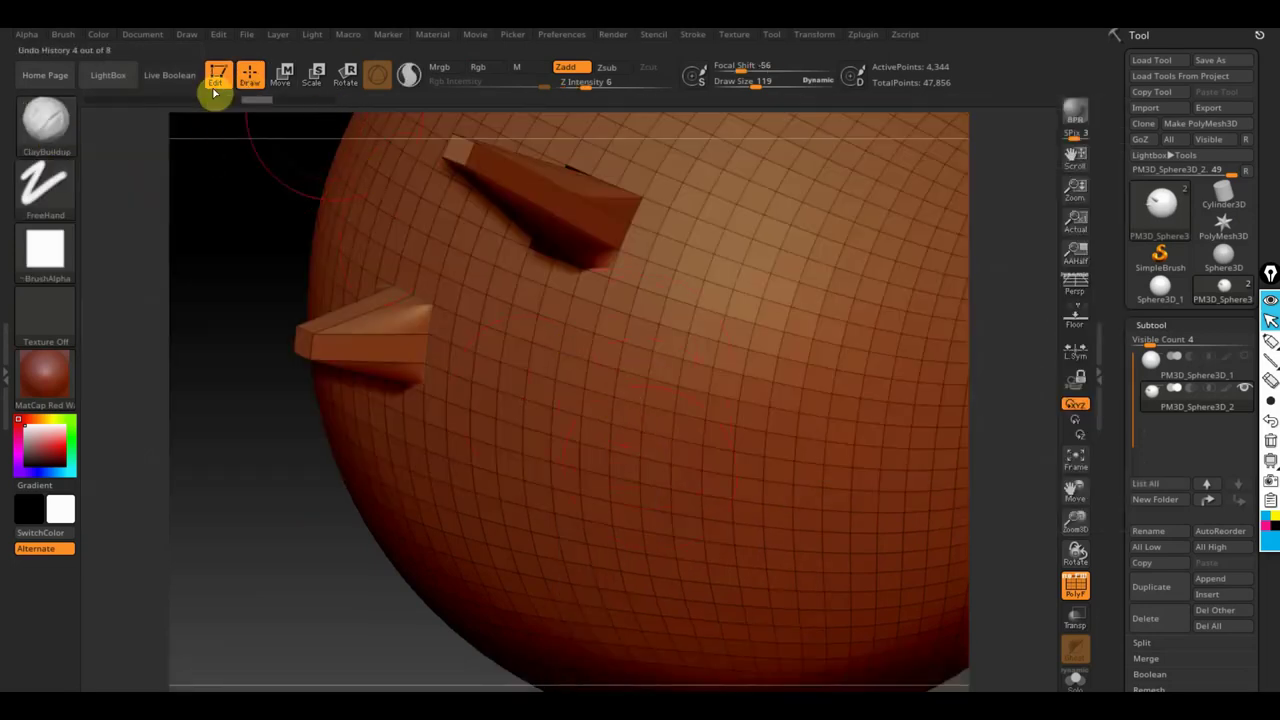
pyautogui.moveTo(213, 93); pyautogui.dragTo(168, 100)
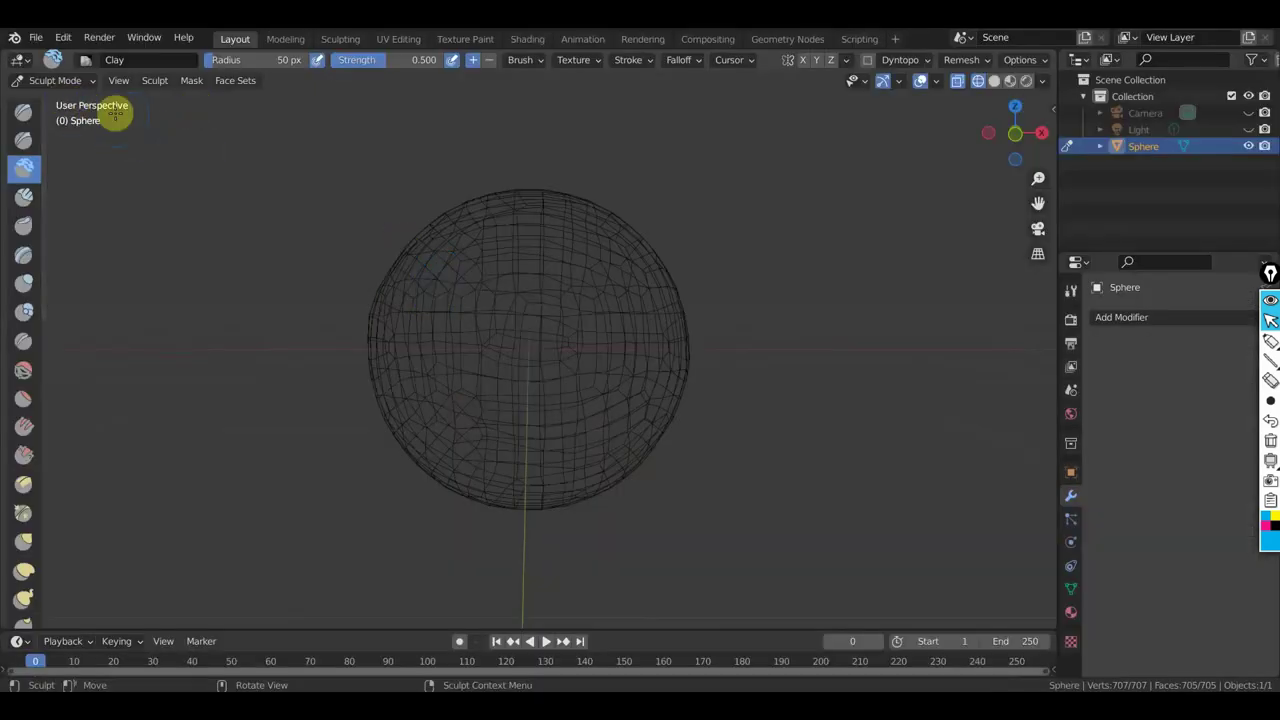
# Switch to Object Mode with Solid shading, delete the sphere, and open the Add menu.
pyautogui.click(49, 83)
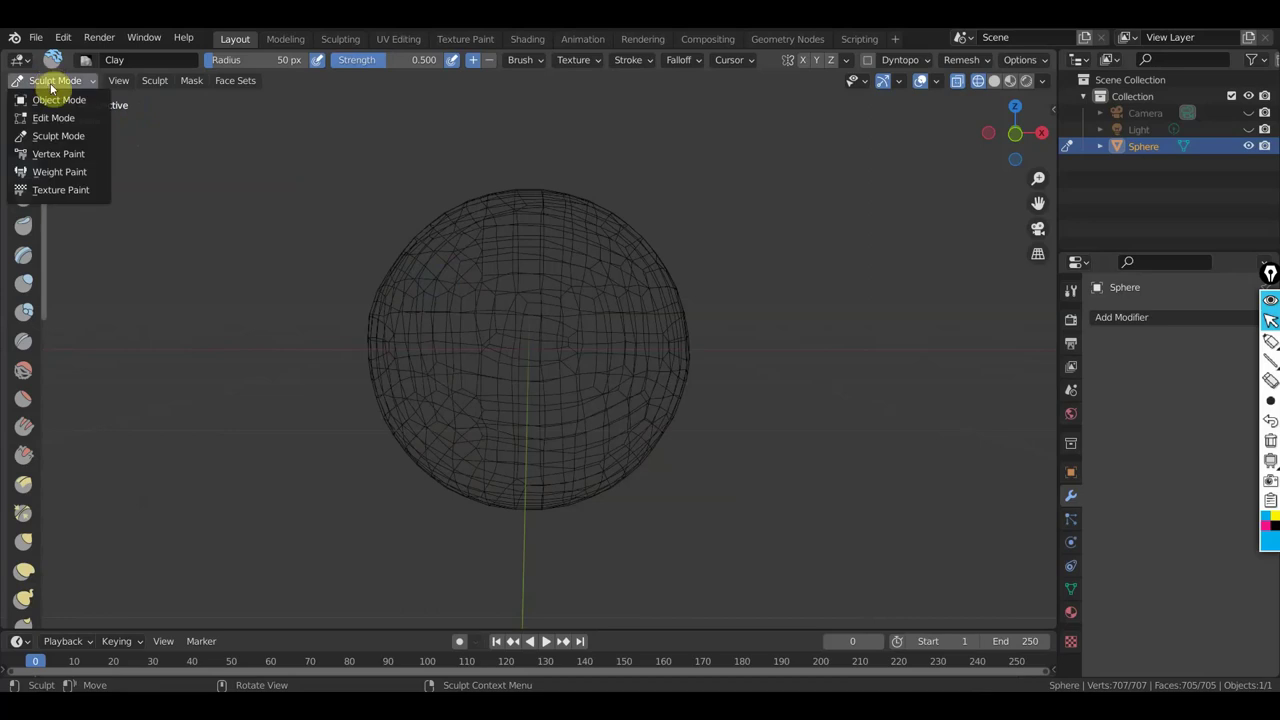
pyautogui.click(57, 98)
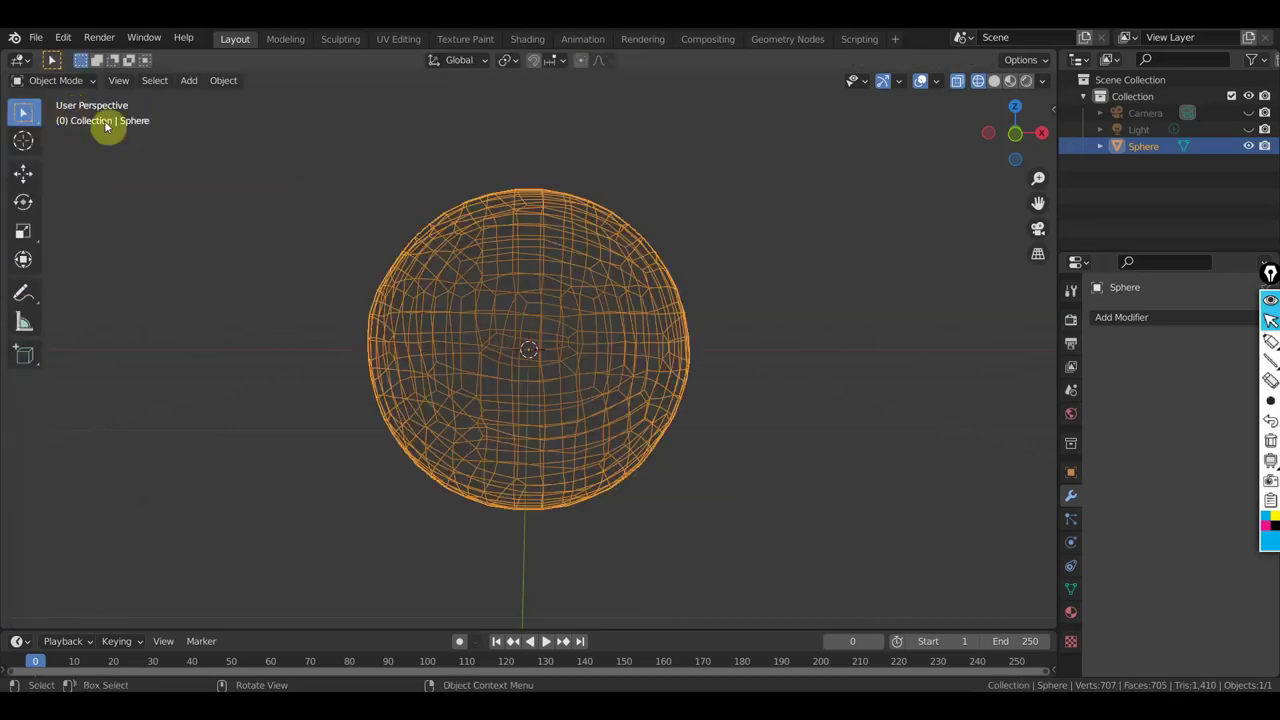
pyautogui.click(993, 82)
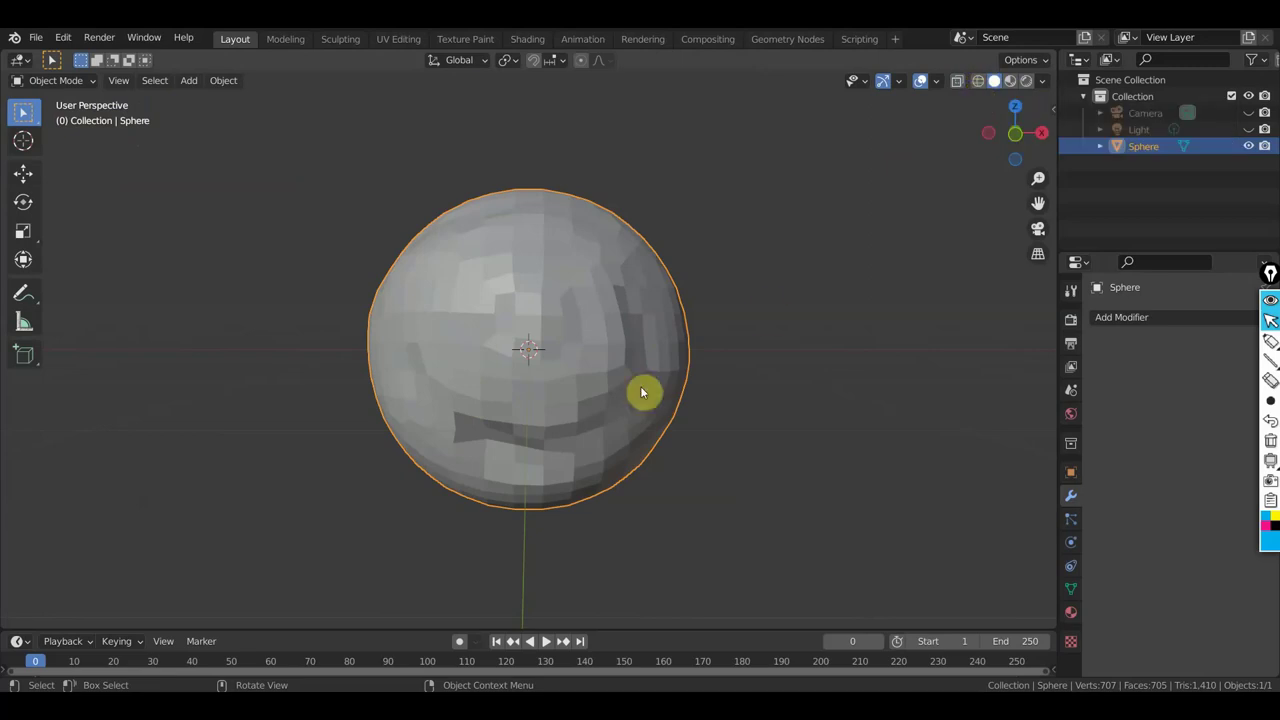
pyautogui.press('Delete')
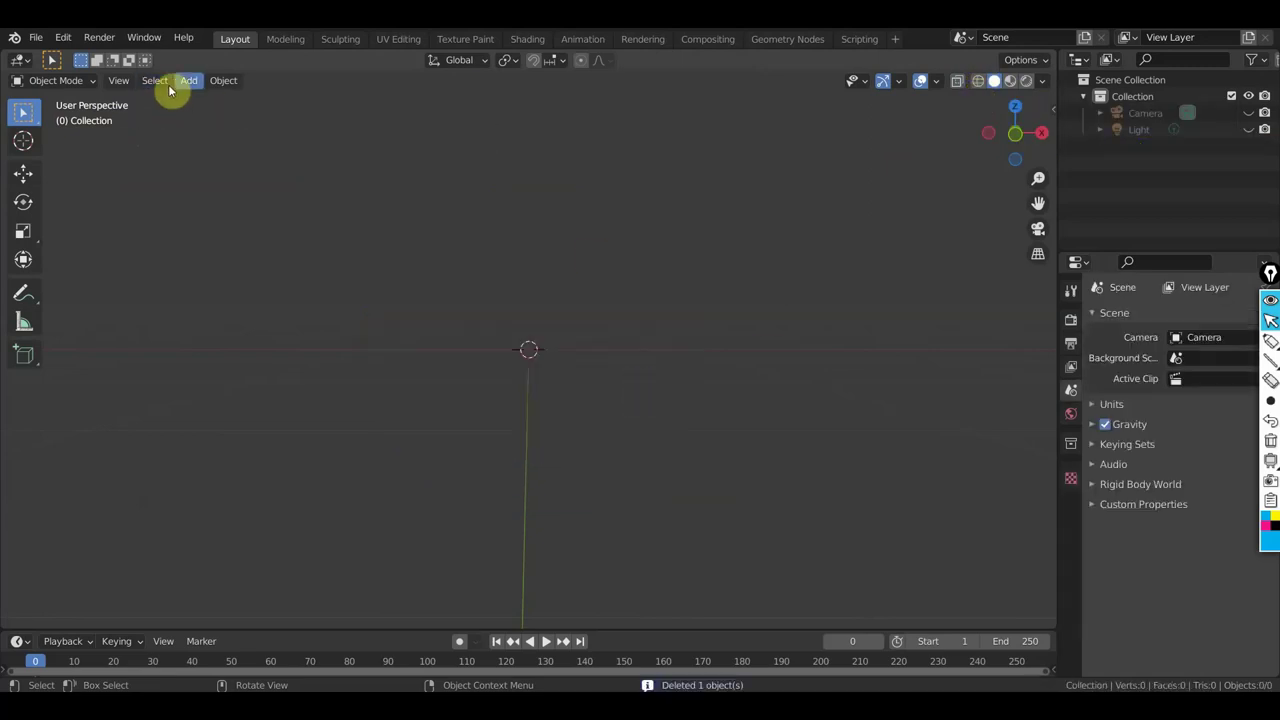
pyautogui.click(189, 82)
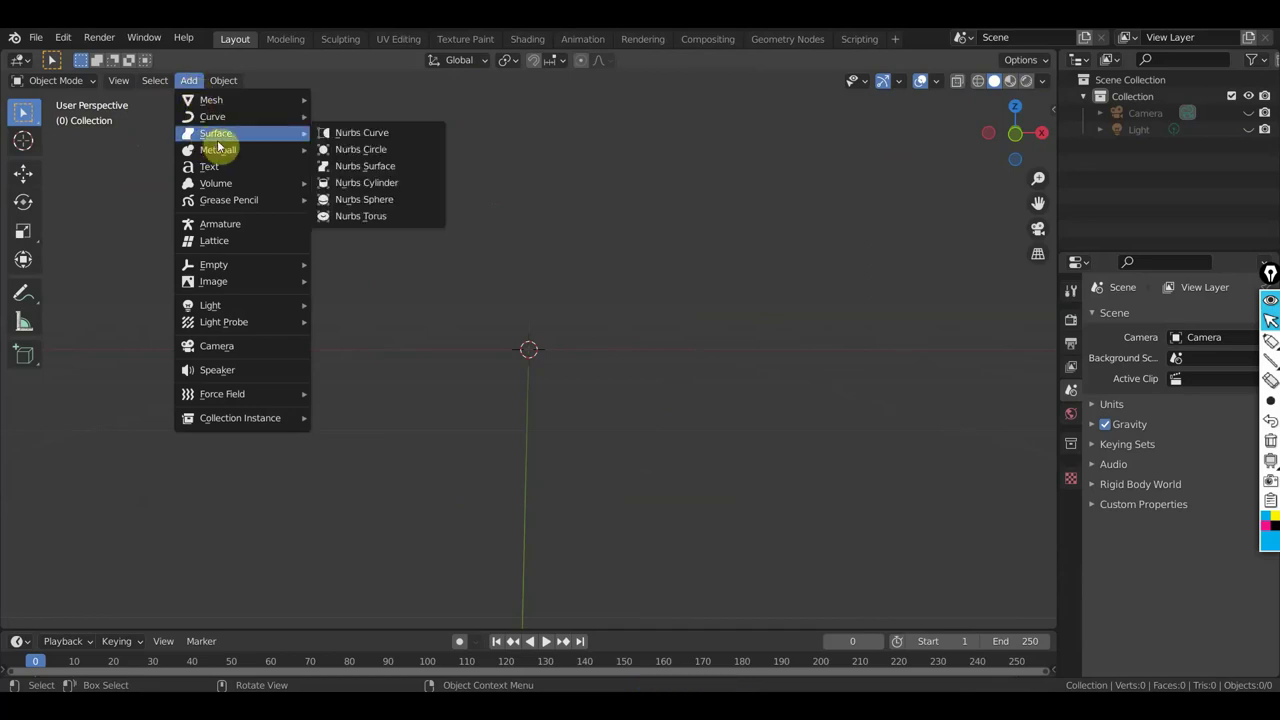
pyautogui.moveTo(211, 100)
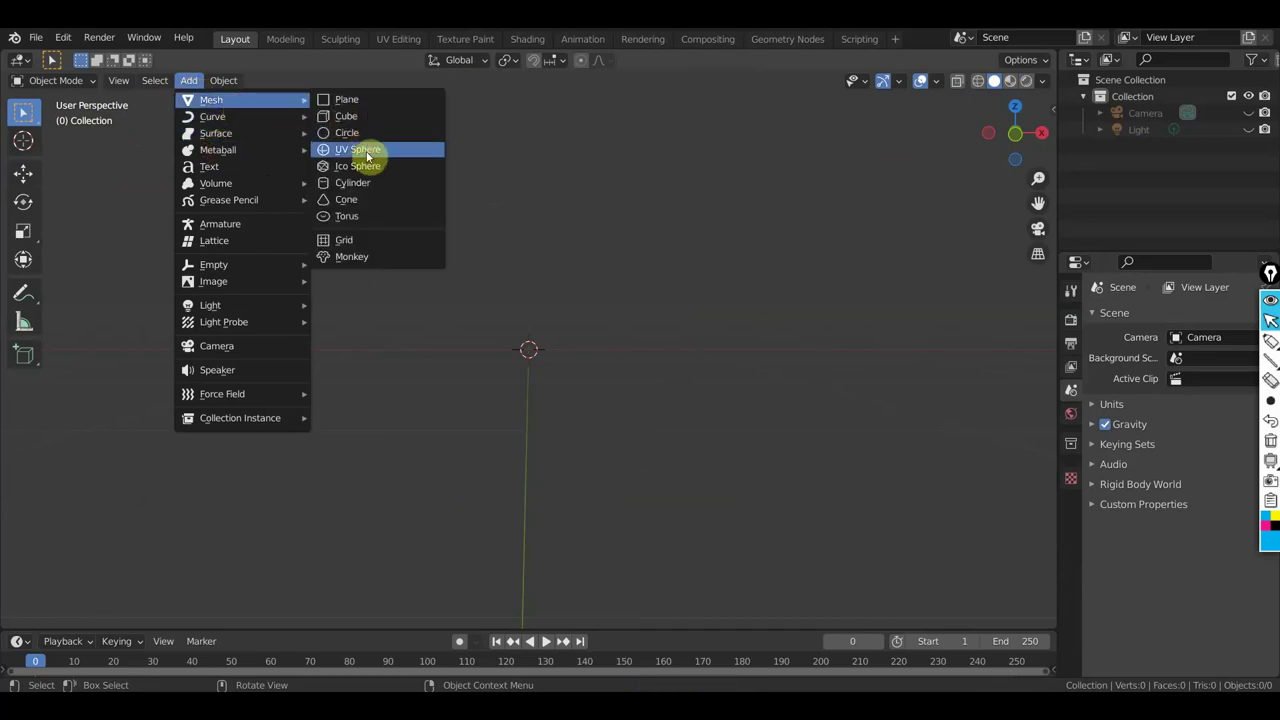
# Add a UV sphere, show it in wireframe shading, and enter Edit Mode.
pyautogui.click(366, 151)
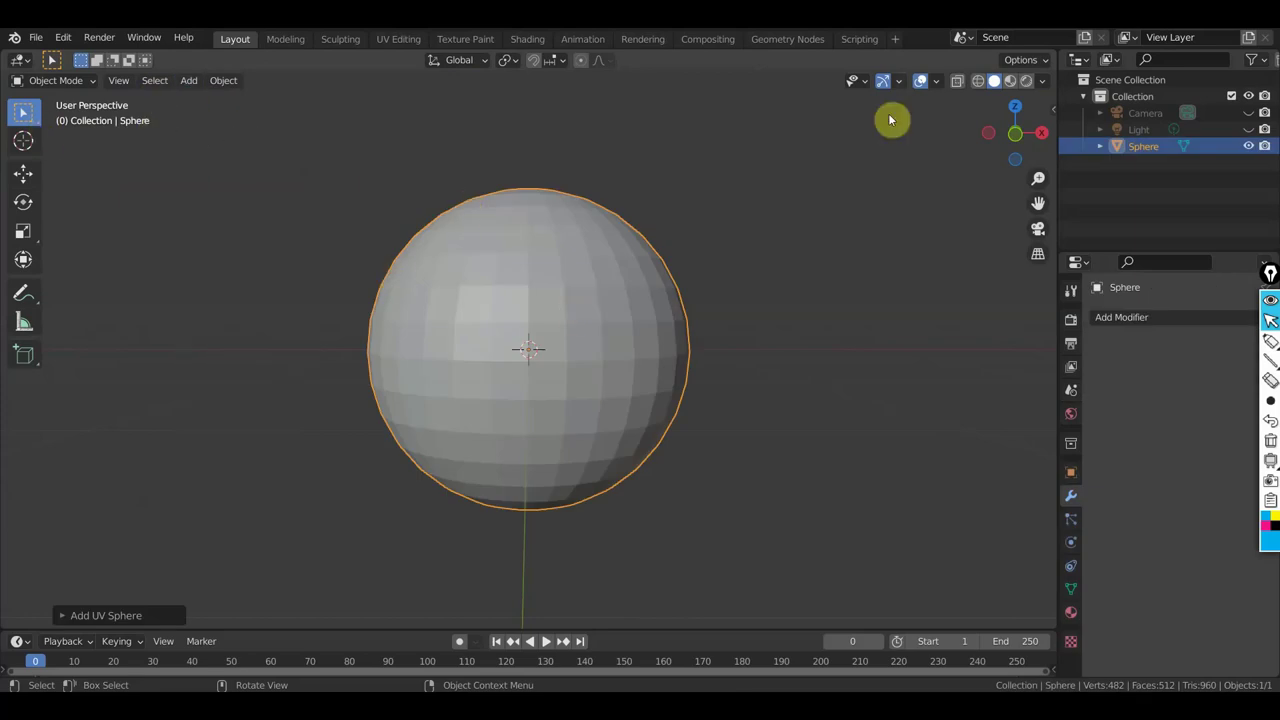
pyautogui.click(978, 80)
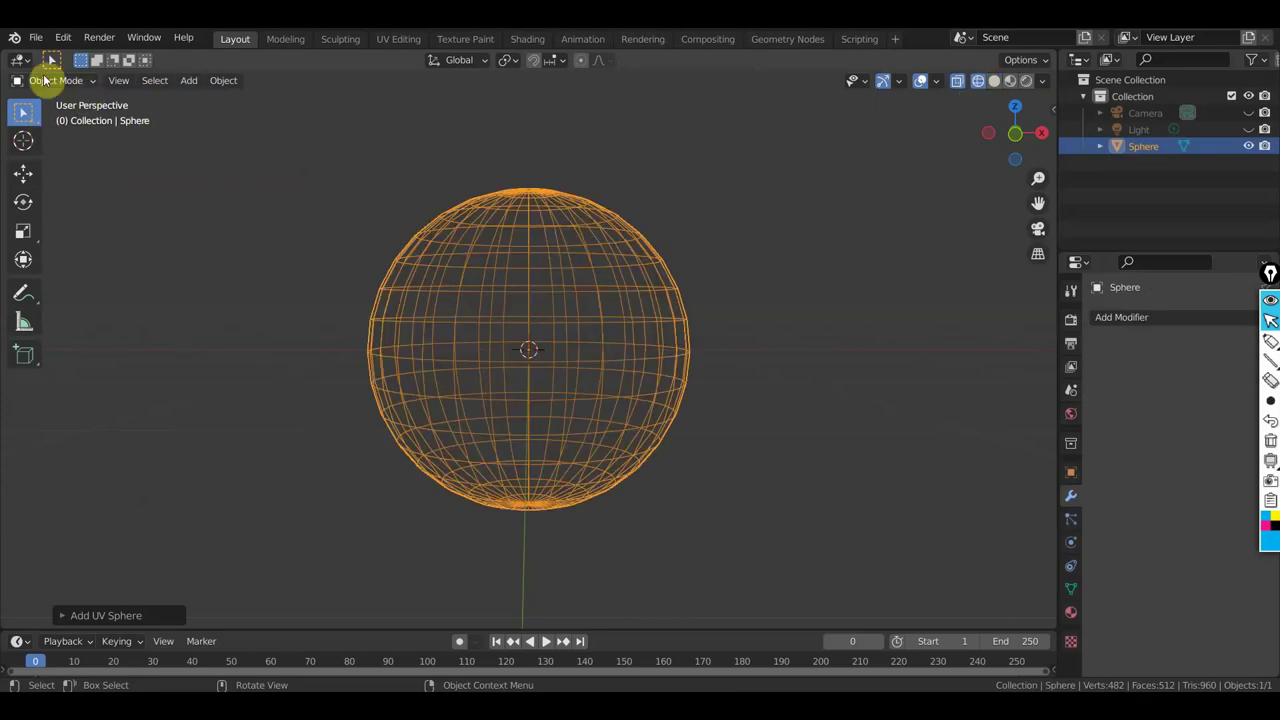
pyautogui.click(55, 80)
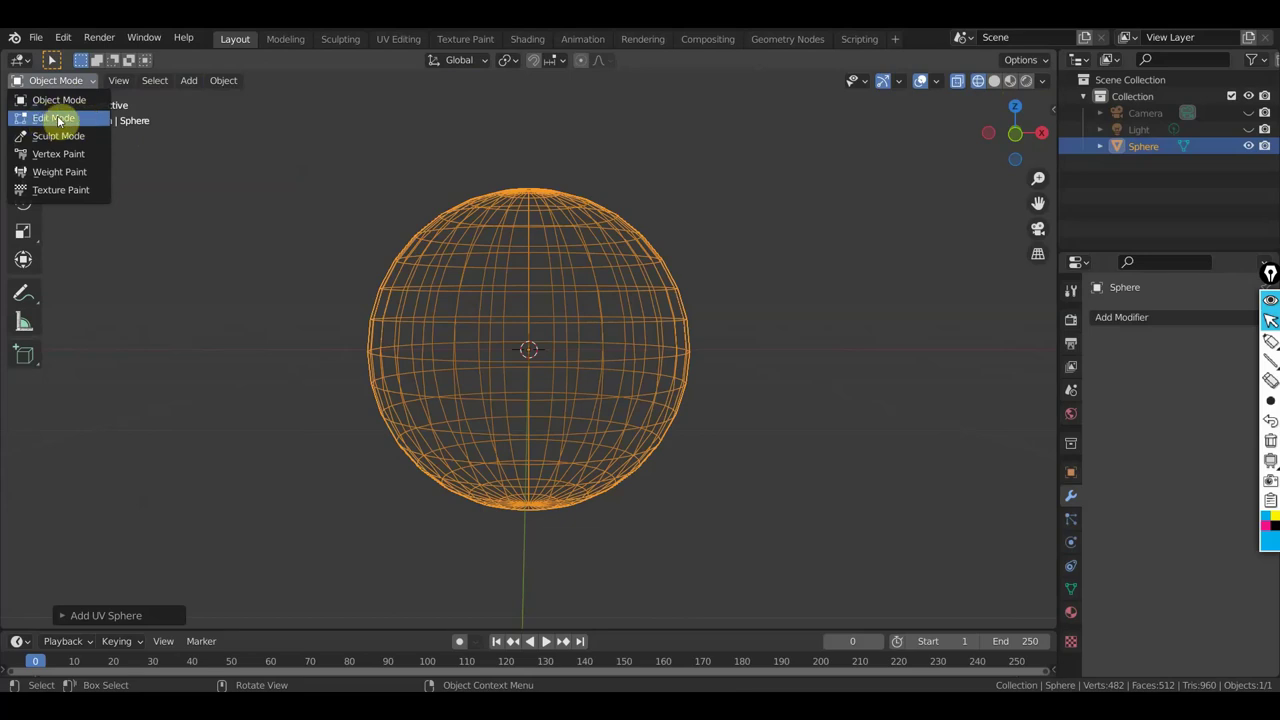
pyautogui.click(58, 118)
# Switch to vertex select mode and select one vertex on the sphere's upper left.
pyautogui.scroll(1, 617, 374)
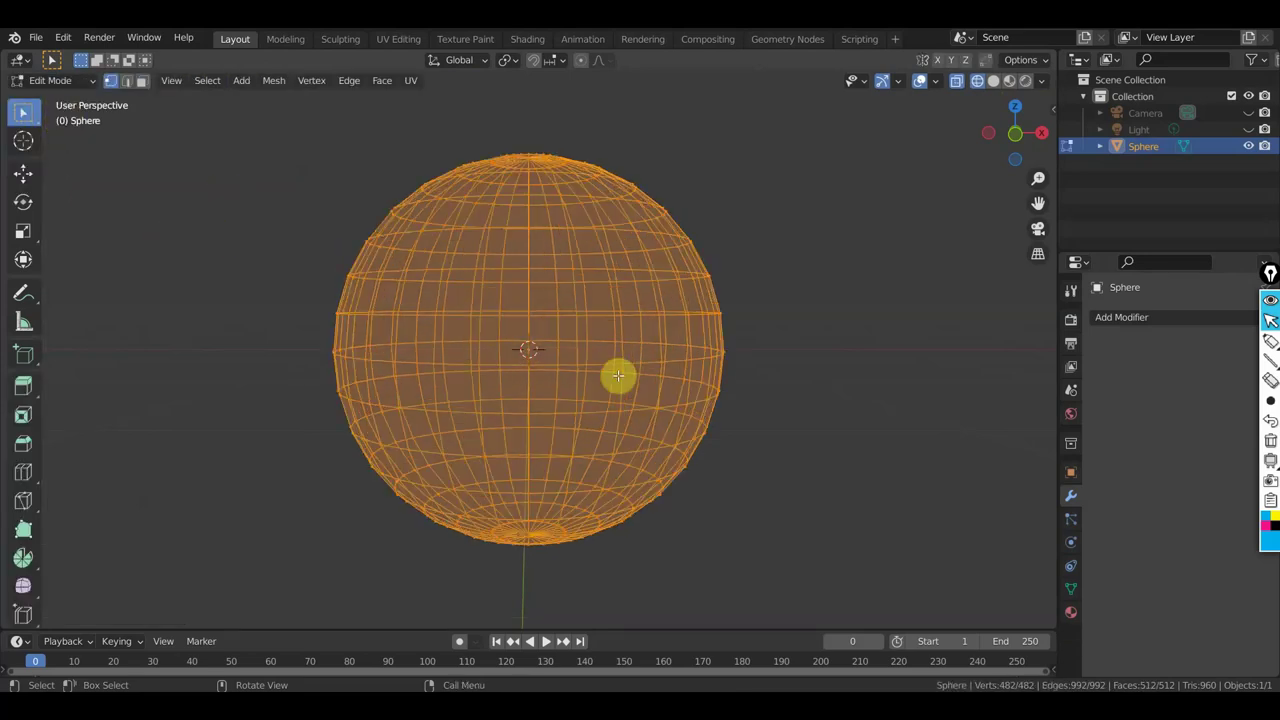
pyautogui.scroll(2, 618, 375)
pyautogui.scroll(-1, 618, 375)
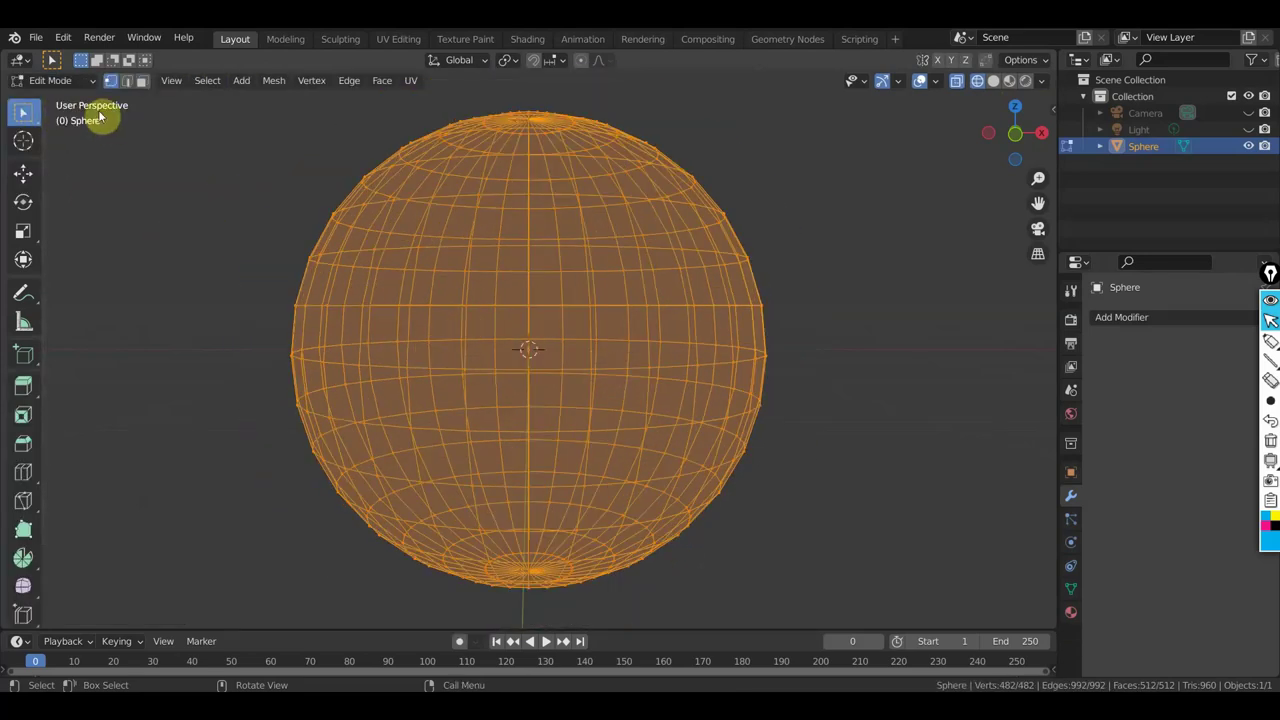
pyautogui.click(140, 82)
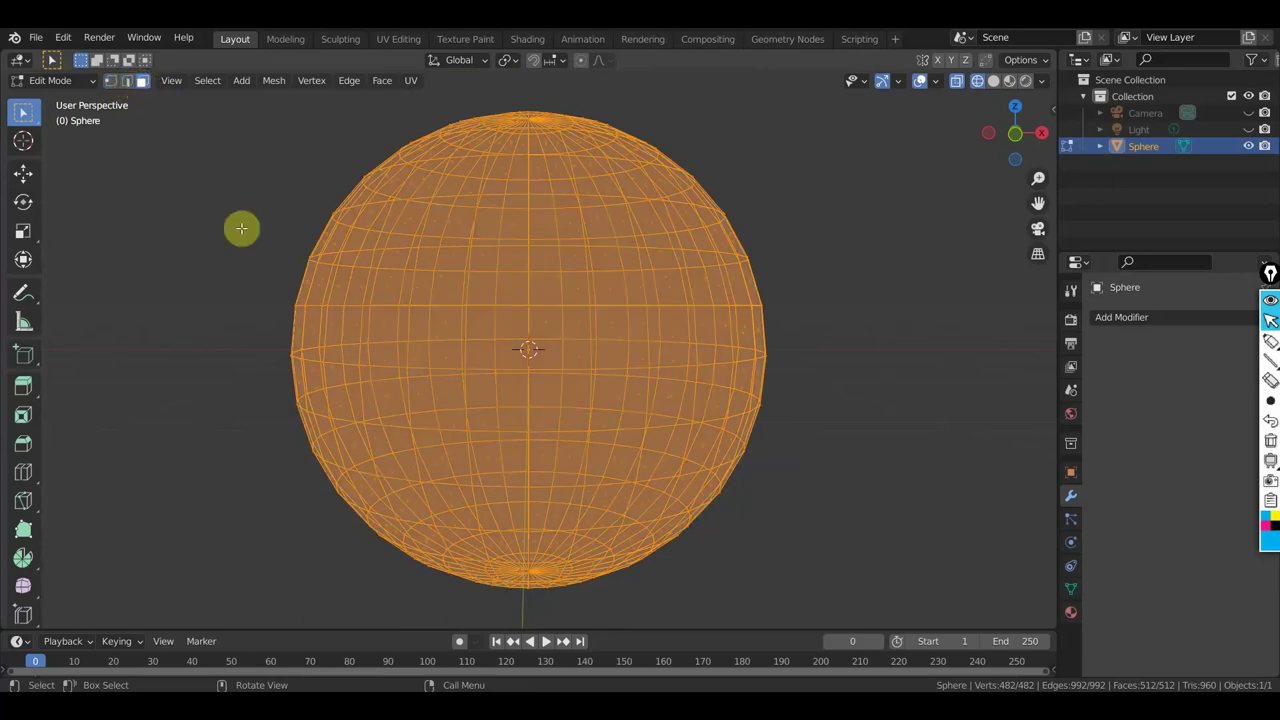
pyautogui.click(111, 81)
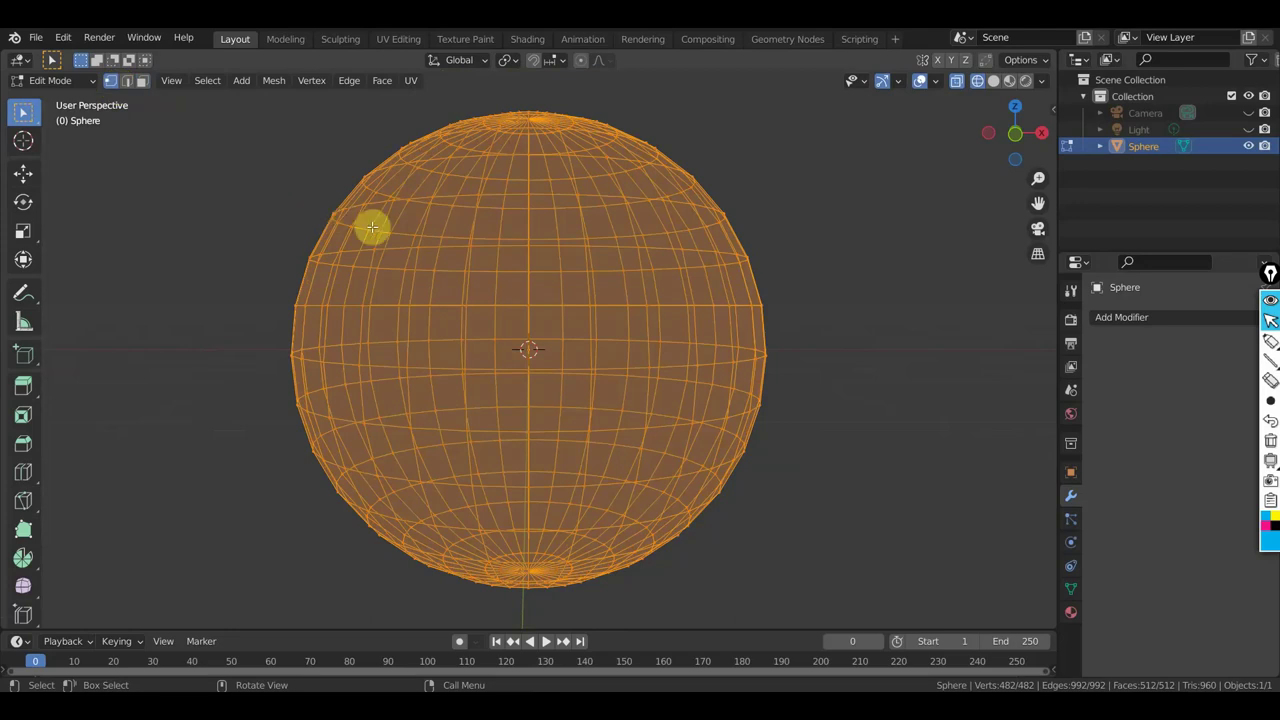
pyautogui.click(401, 243)
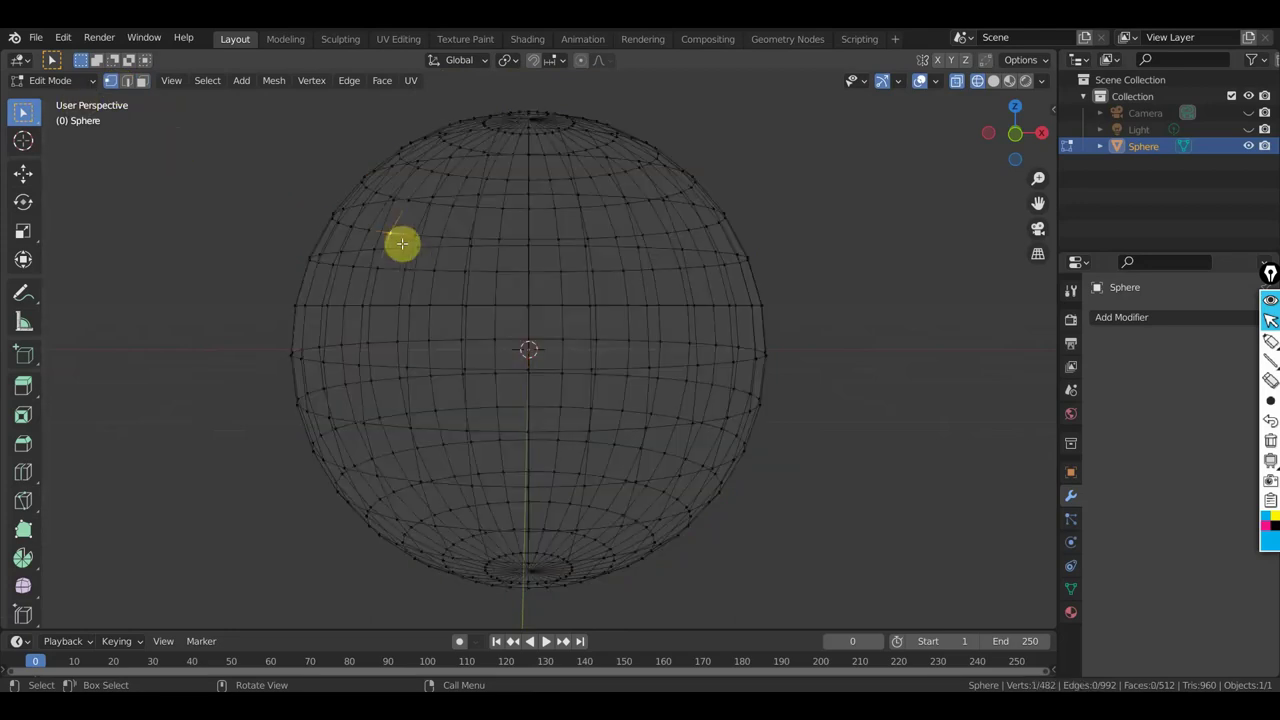
# Move the selected vertex far out to the upper left and rotate it into a spike.
pyautogui.press('g')
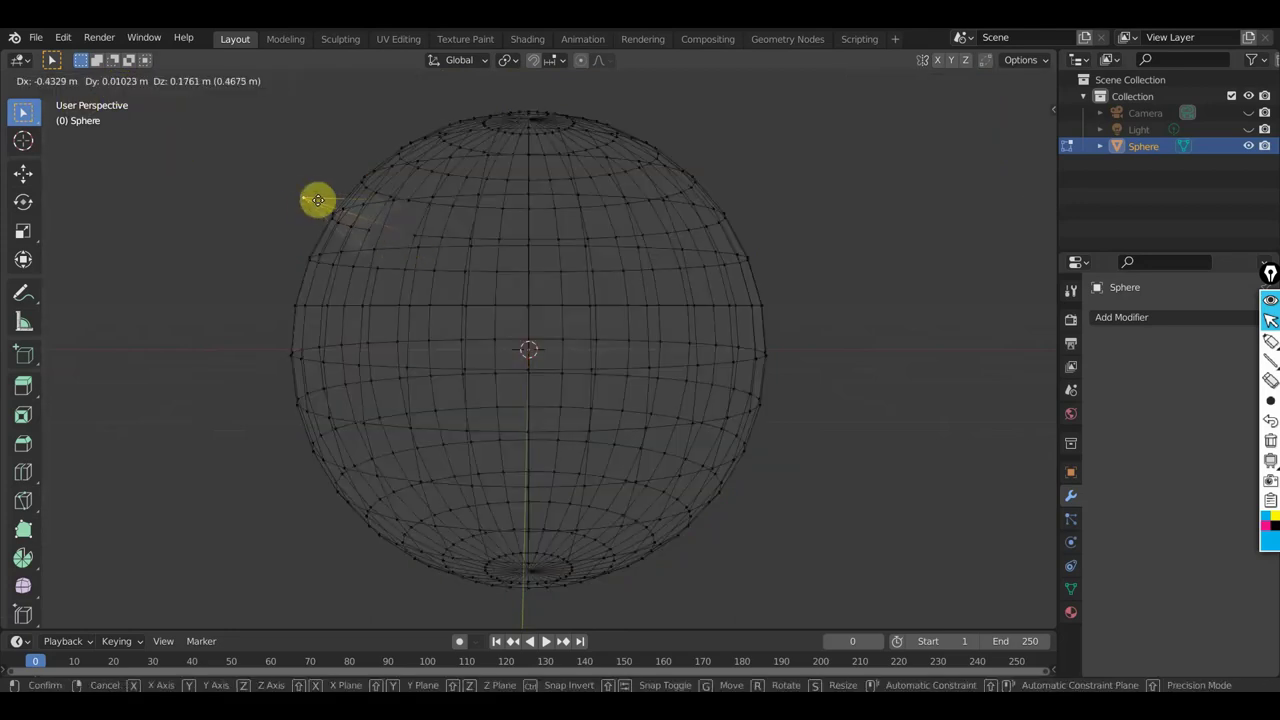
pyautogui.click(306, 194)
pyautogui.hotkey('ctrl', 'z')
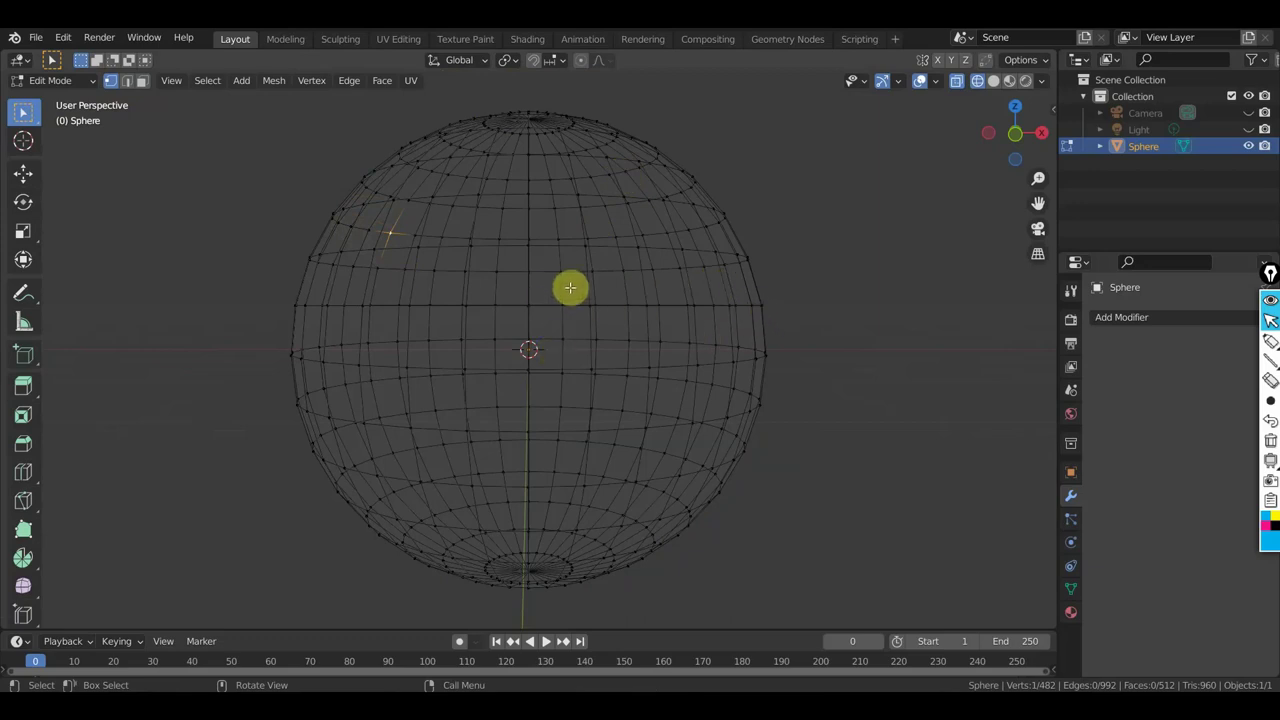
pyautogui.press('g')
pyautogui.click(376, 216)
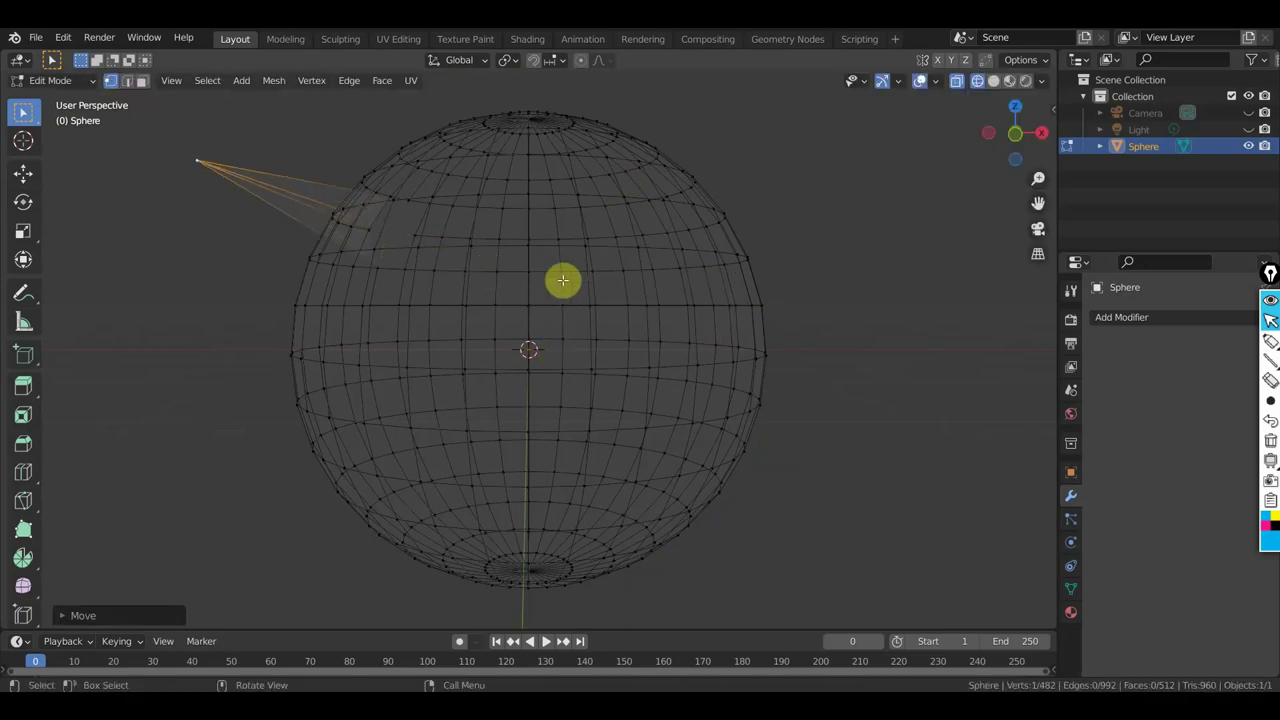
pyautogui.press('r')
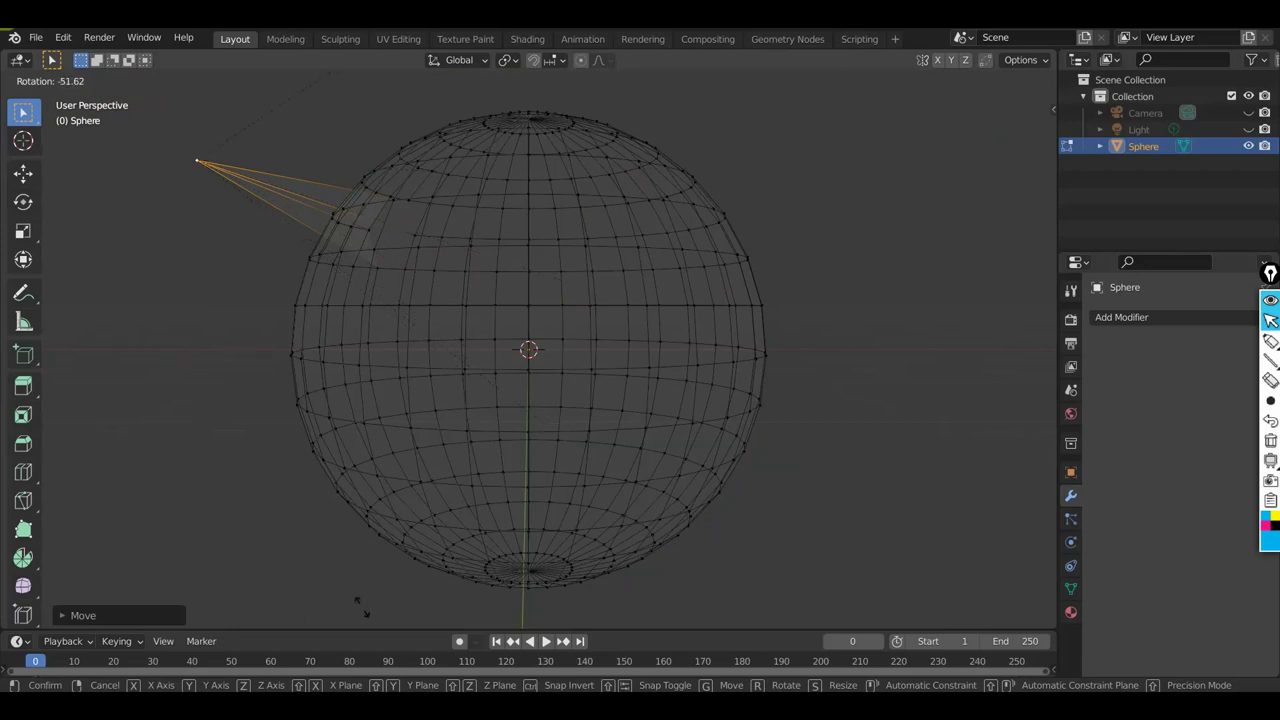
pyautogui.click(362, 607)
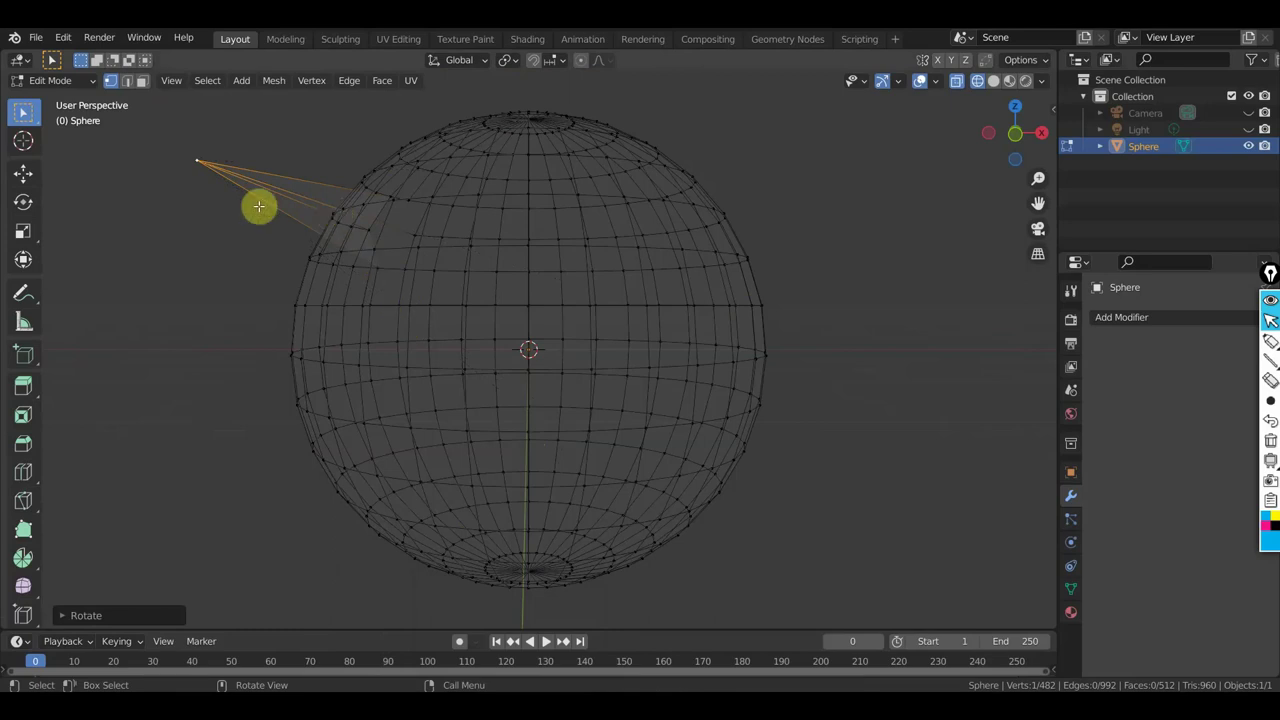
# Extrude a new vertex downward from the spike's tip.
pyautogui.press('e')
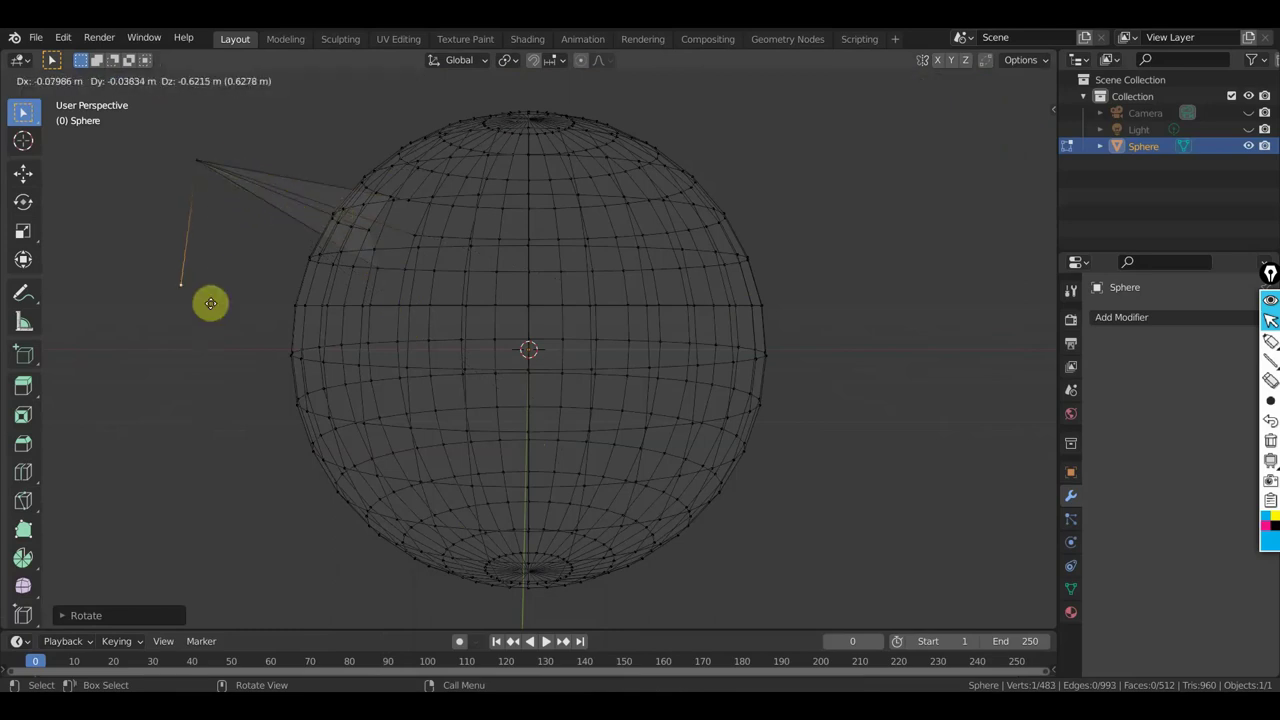
pyautogui.click(240, 306)
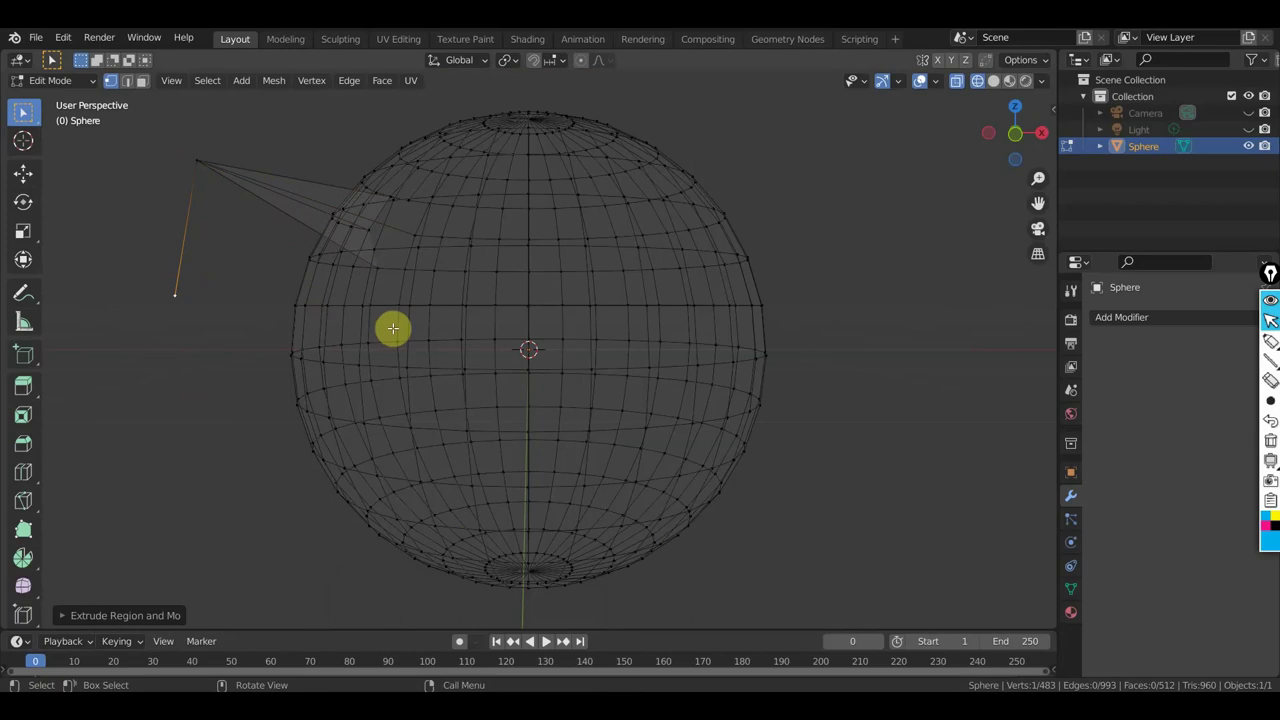
pyautogui.scroll(-1, 52, 410)
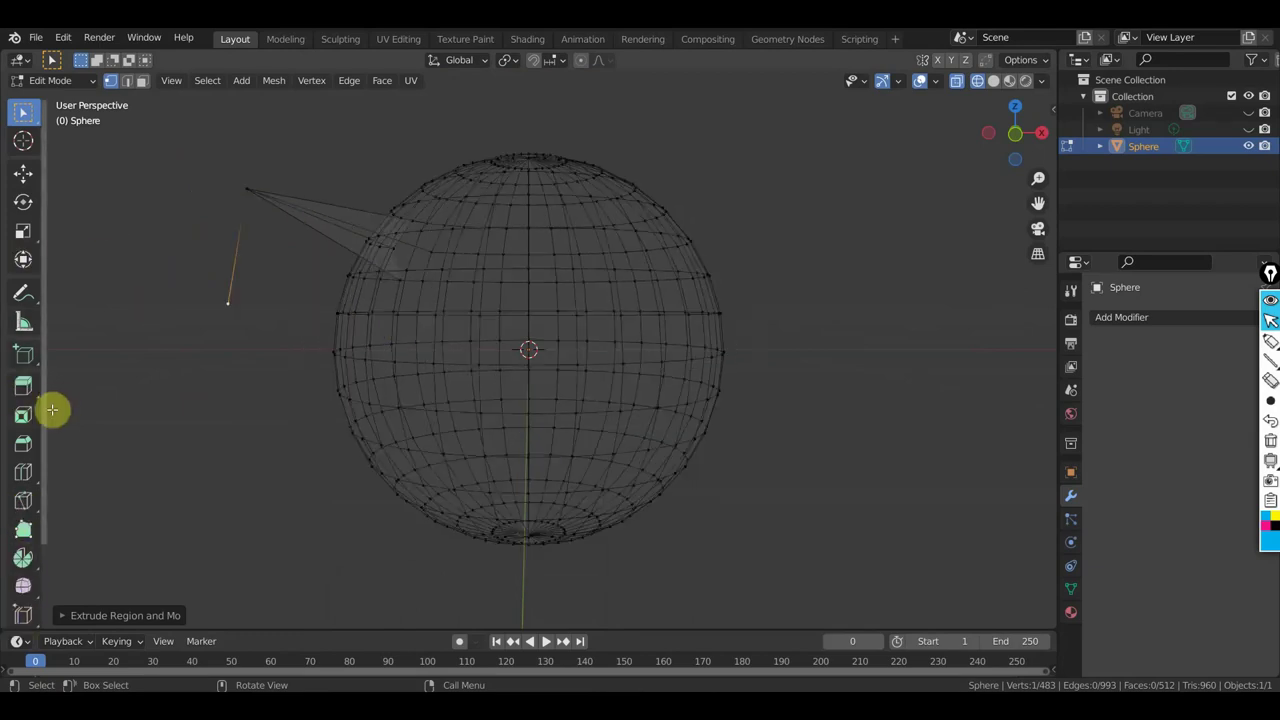
pyautogui.scroll(-1, 52, 410)
pyautogui.scroll(-1, 49, 450)
pyautogui.scroll(-1, 49, 500)
pyautogui.scroll(-1, 49, 537)
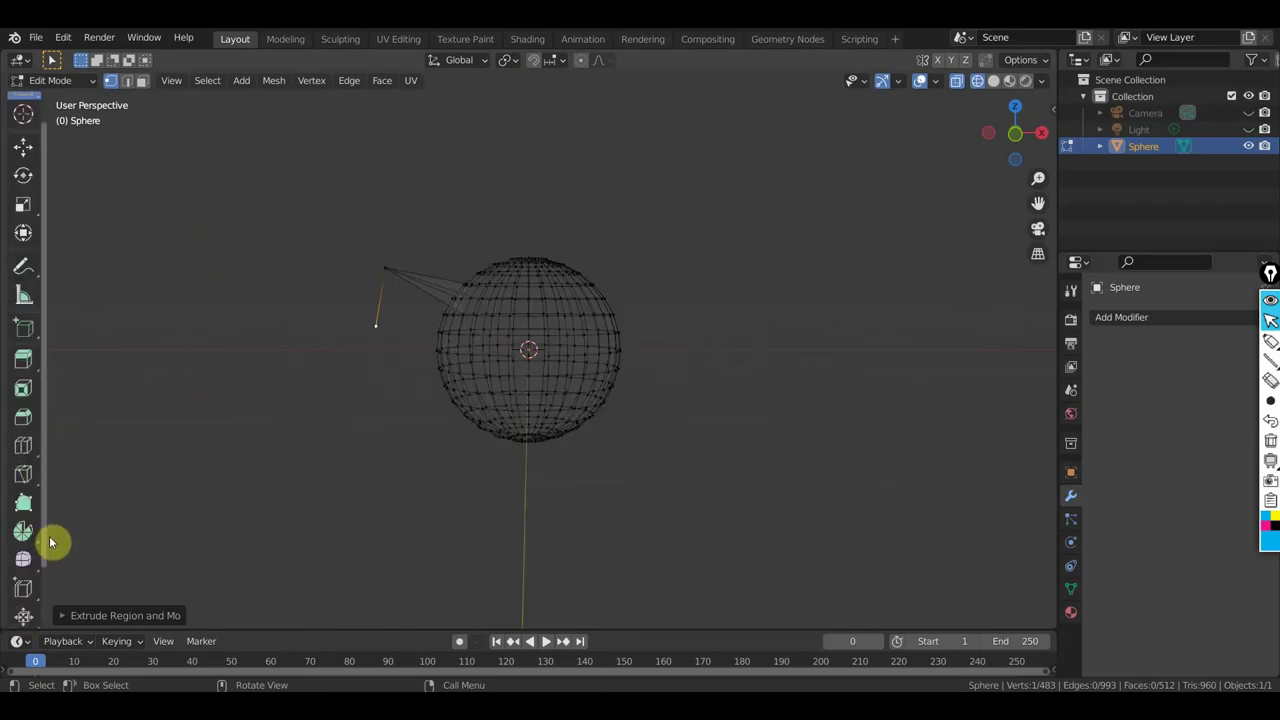
pyautogui.scroll(1, 35, 490)
pyautogui.scroll(1, 33, 440)
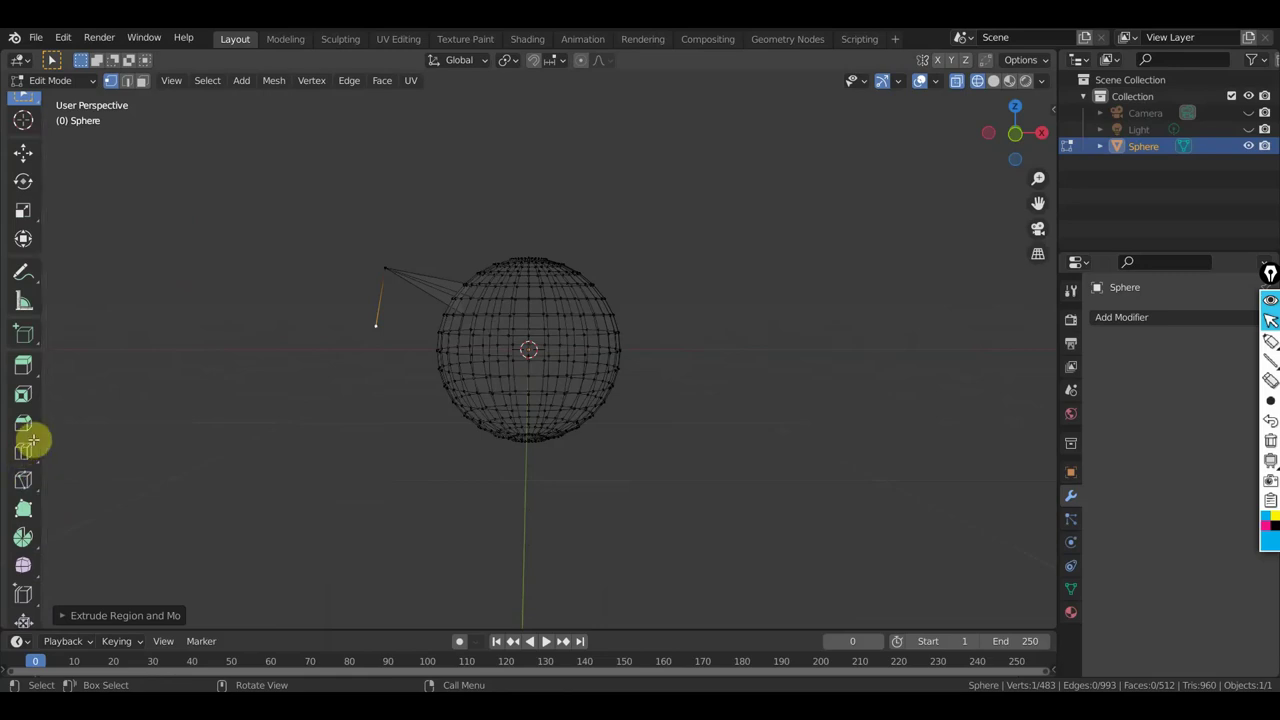
pyautogui.scroll(3, 517, 314)
pyautogui.scroll(4, 530, 250)
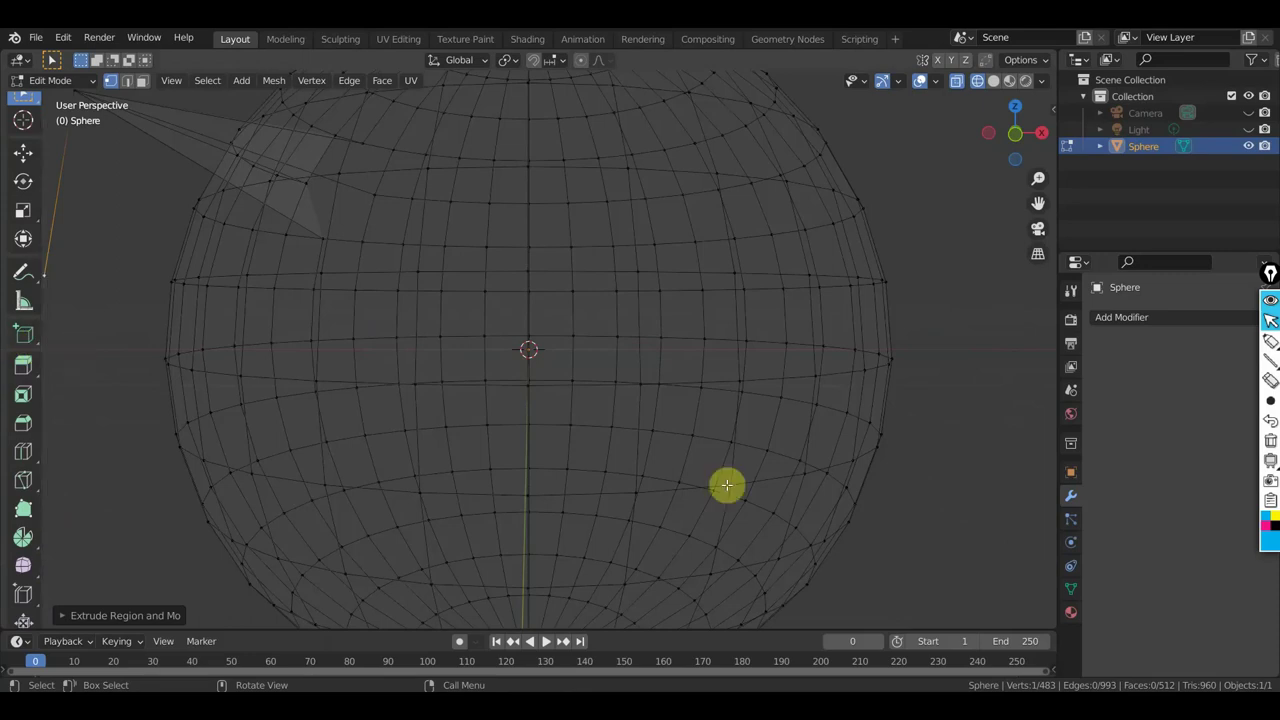
pyautogui.scroll(-1, 726, 485)
pyautogui.scroll(-3, 737, 486)
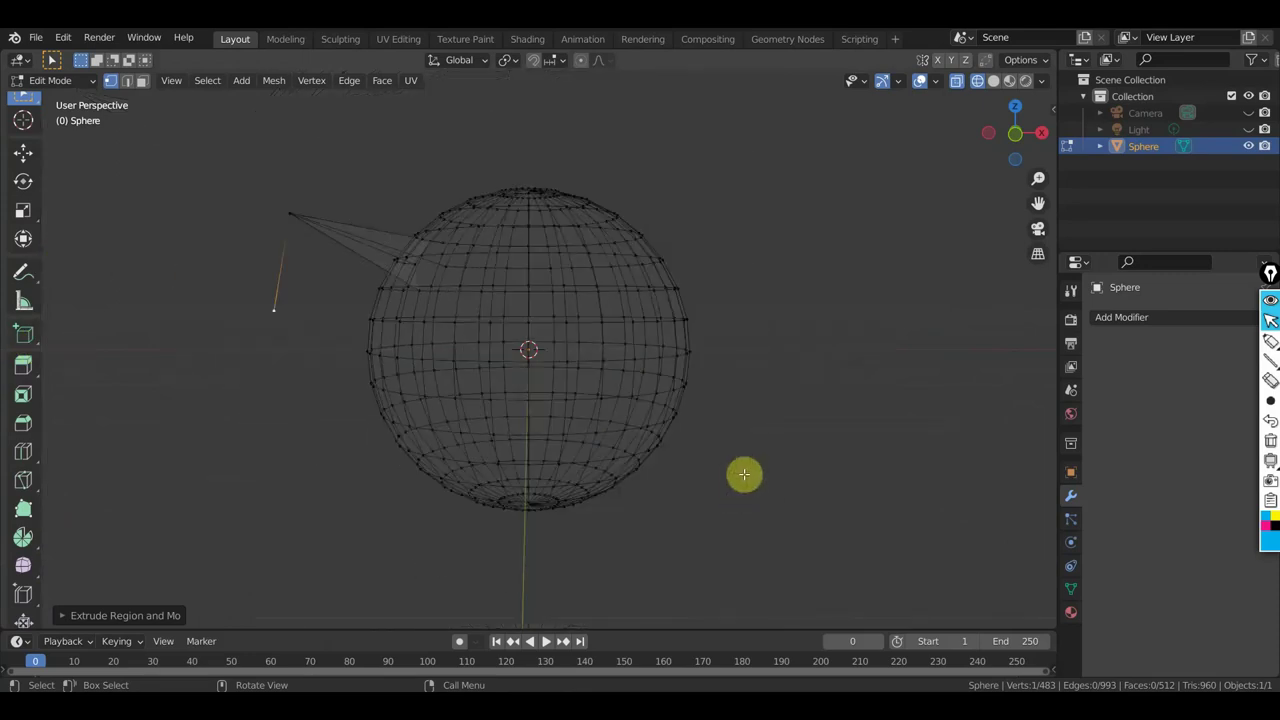
pyautogui.click(52, 82)
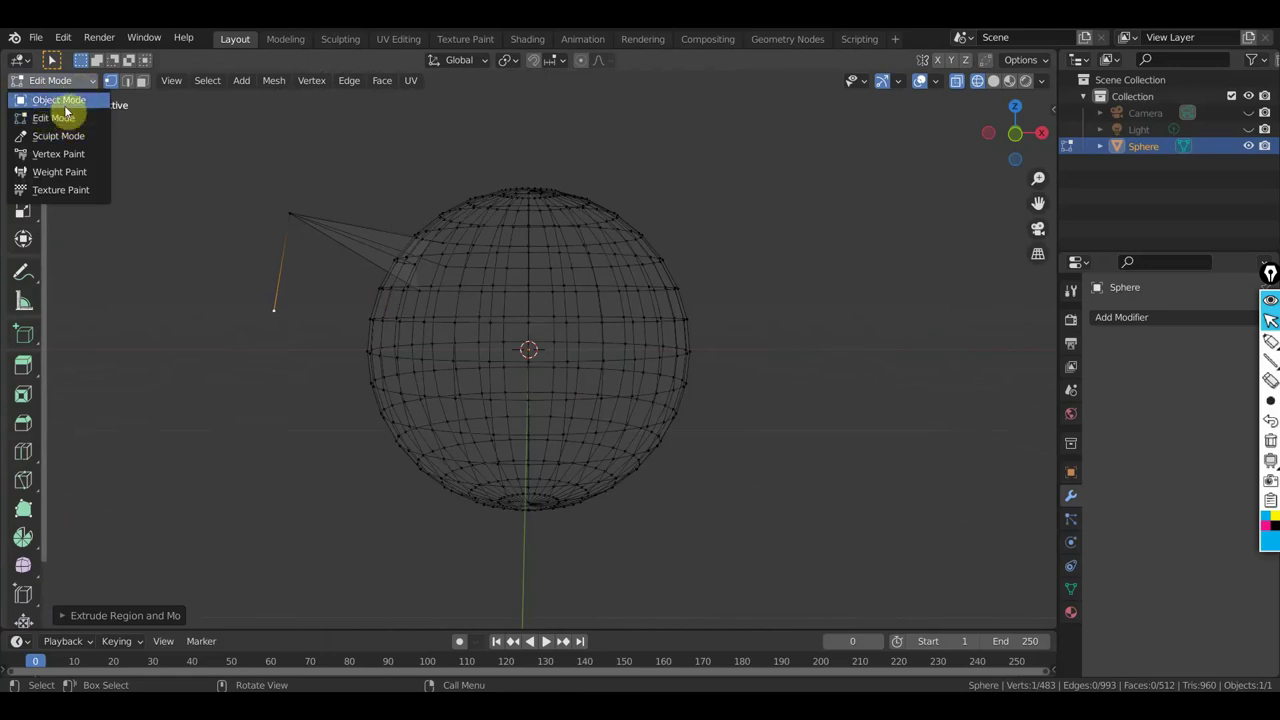
# Return the sphere to Object Mode and turn on Solid shading.
pyautogui.click(60, 100)
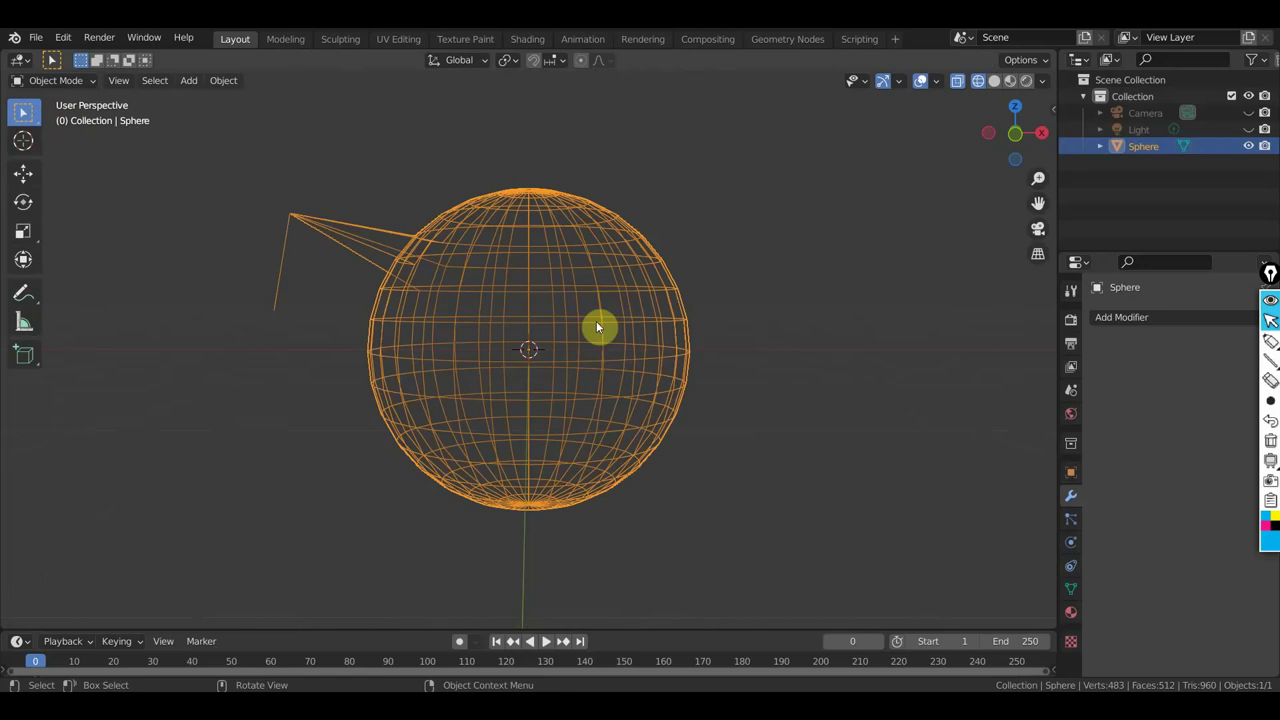
pyautogui.click(70, 80)
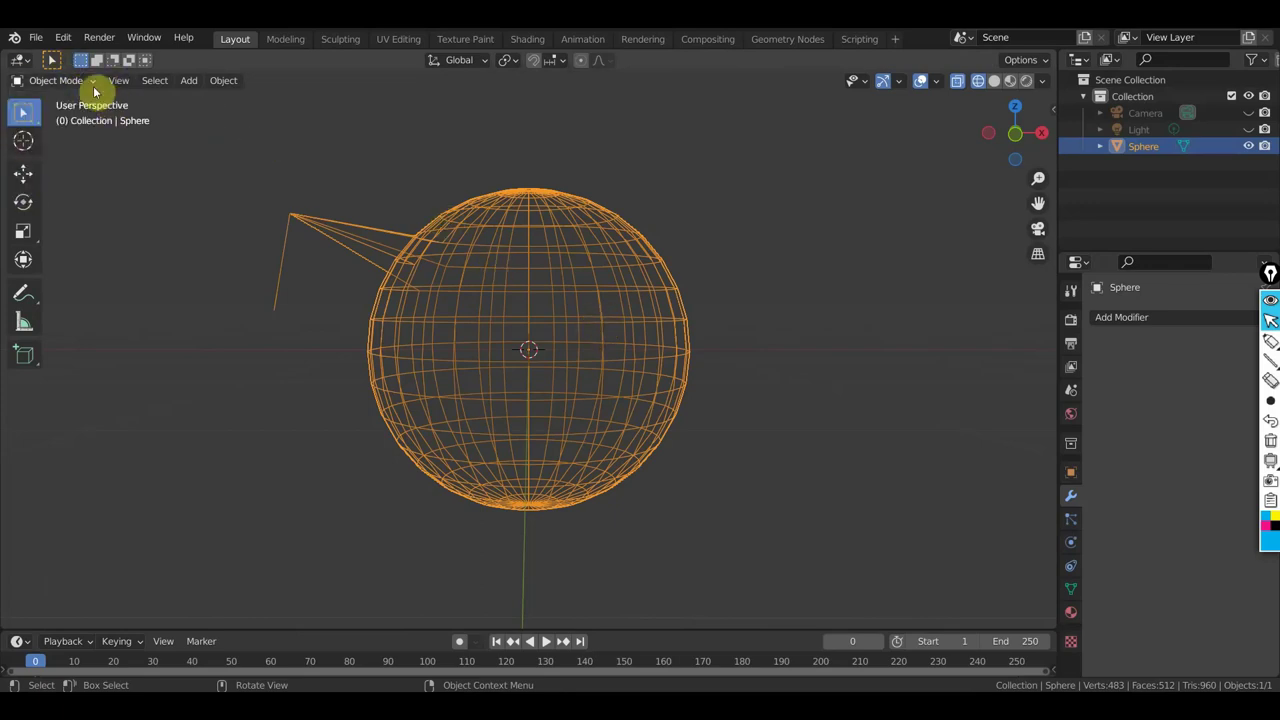
pyautogui.click(92, 82)
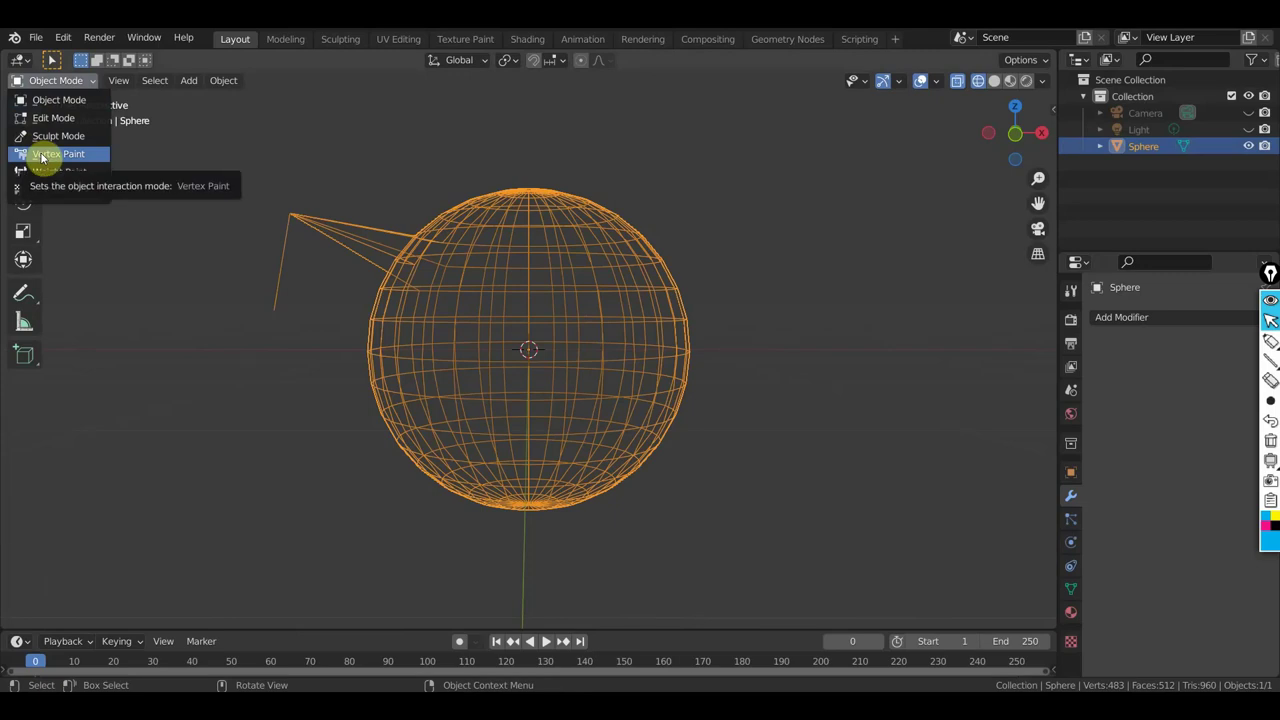
pyautogui.press('Escape')
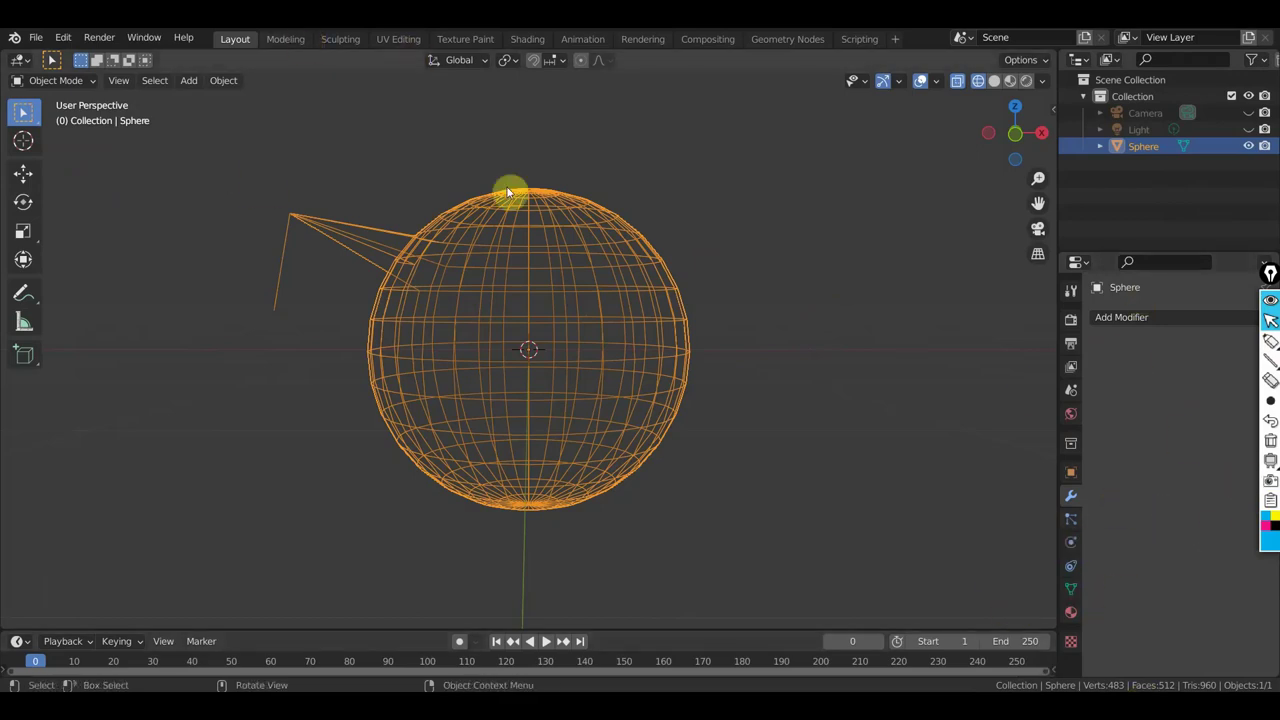
pyautogui.click(72, 82)
pyautogui.click(68, 100)
pyautogui.click(990, 84)
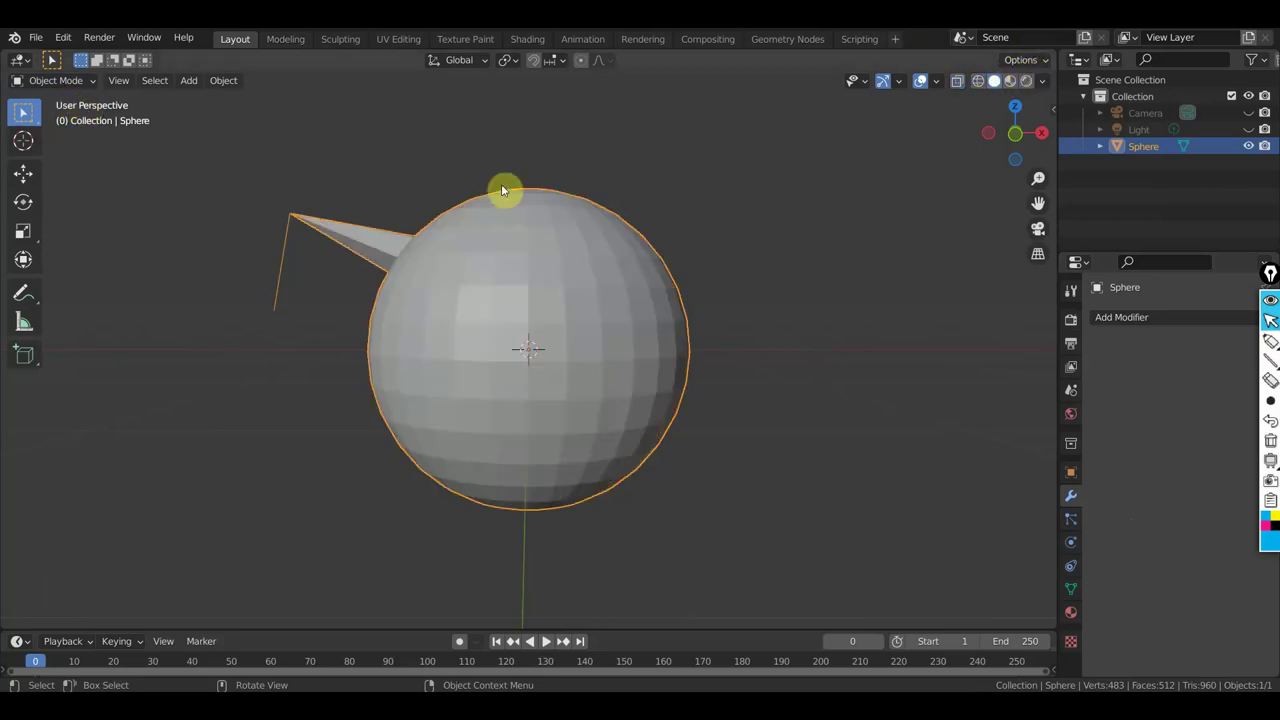
# Undo the spike edits in Edit Mode, then go back to Object Mode.
pyautogui.press('Tab')
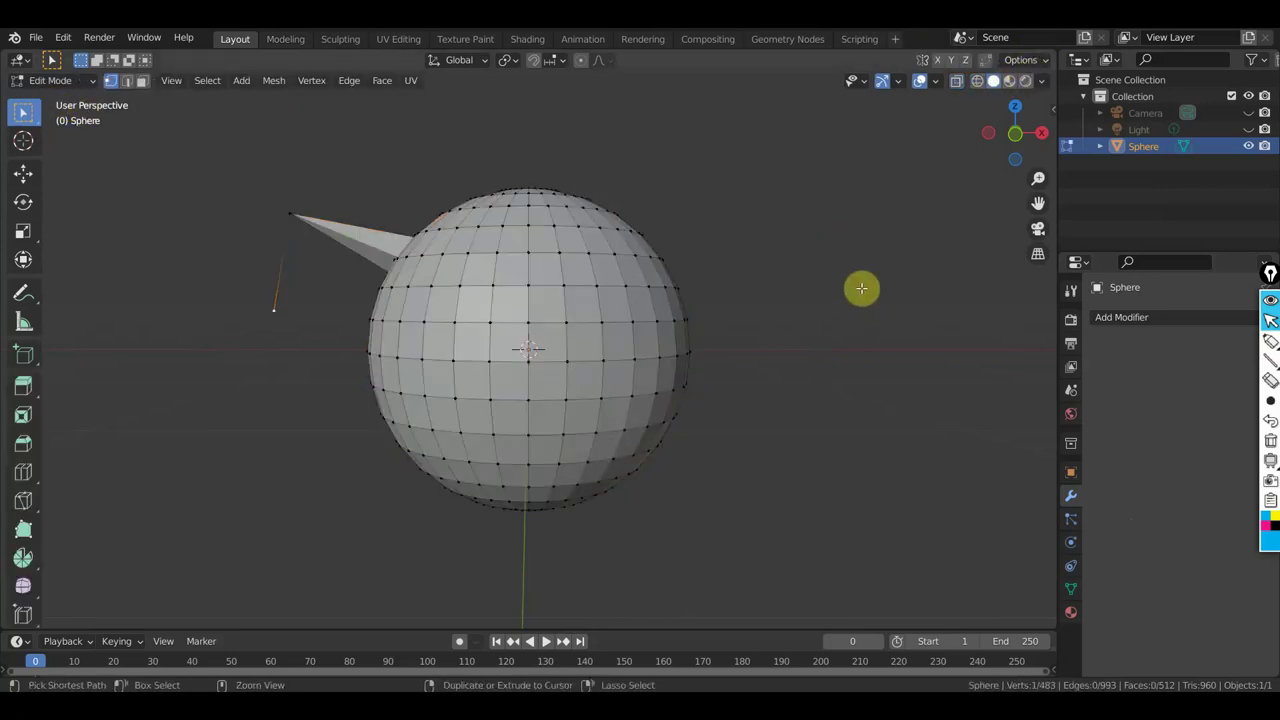
pyautogui.hotkey('ctrl', 'z')
pyautogui.press('a')
pyautogui.press('2')
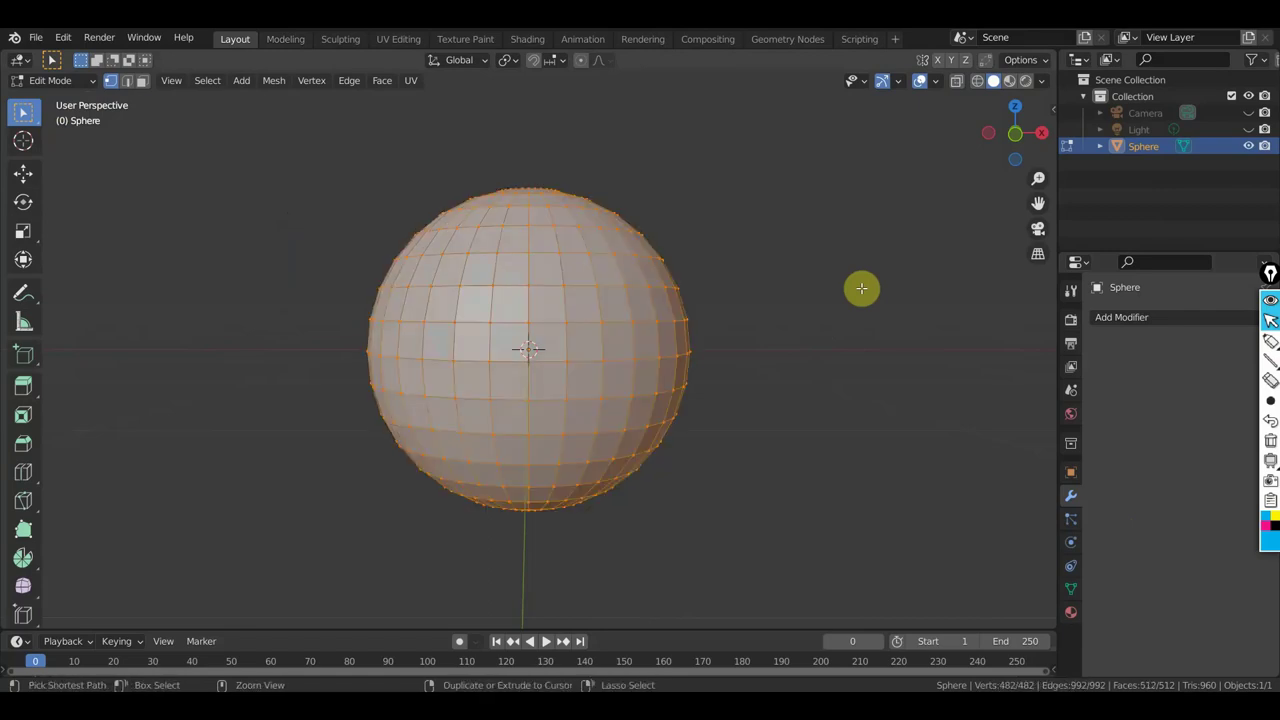
pyautogui.press('Tab')
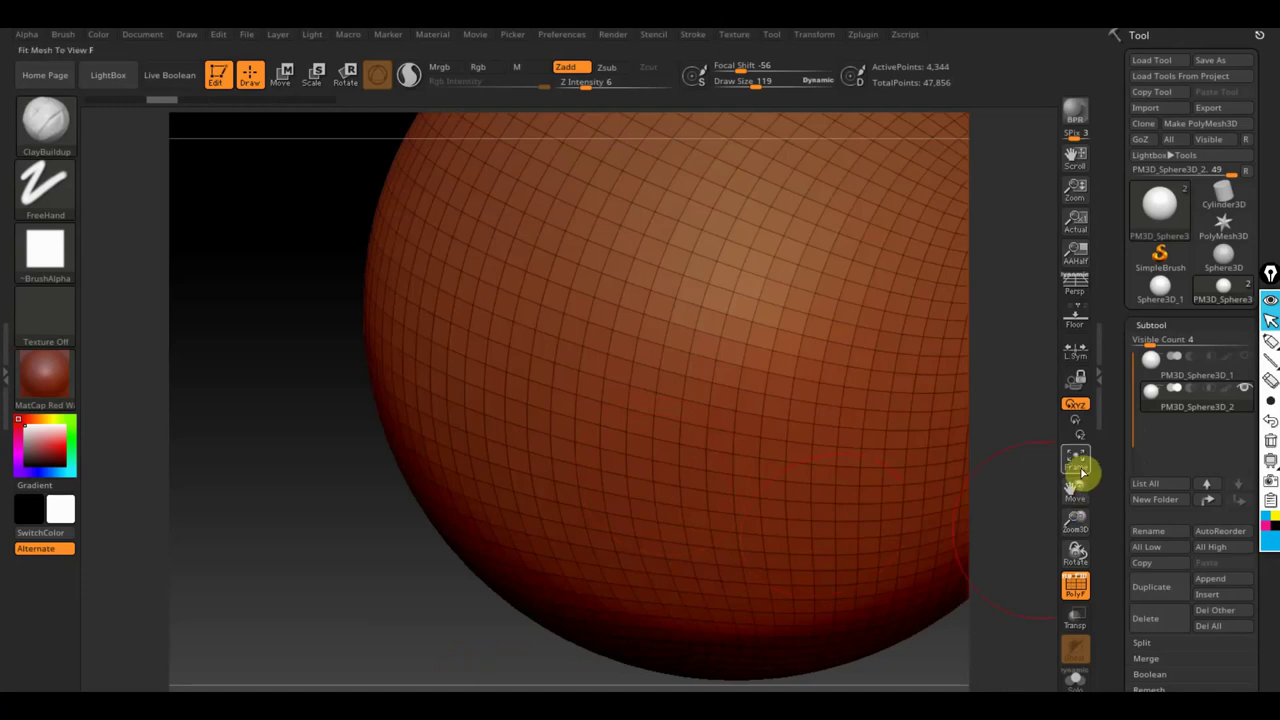
# Frame the red quad-gridded sphere so the whole mesh fits the view.
pyautogui.click(1080, 470)
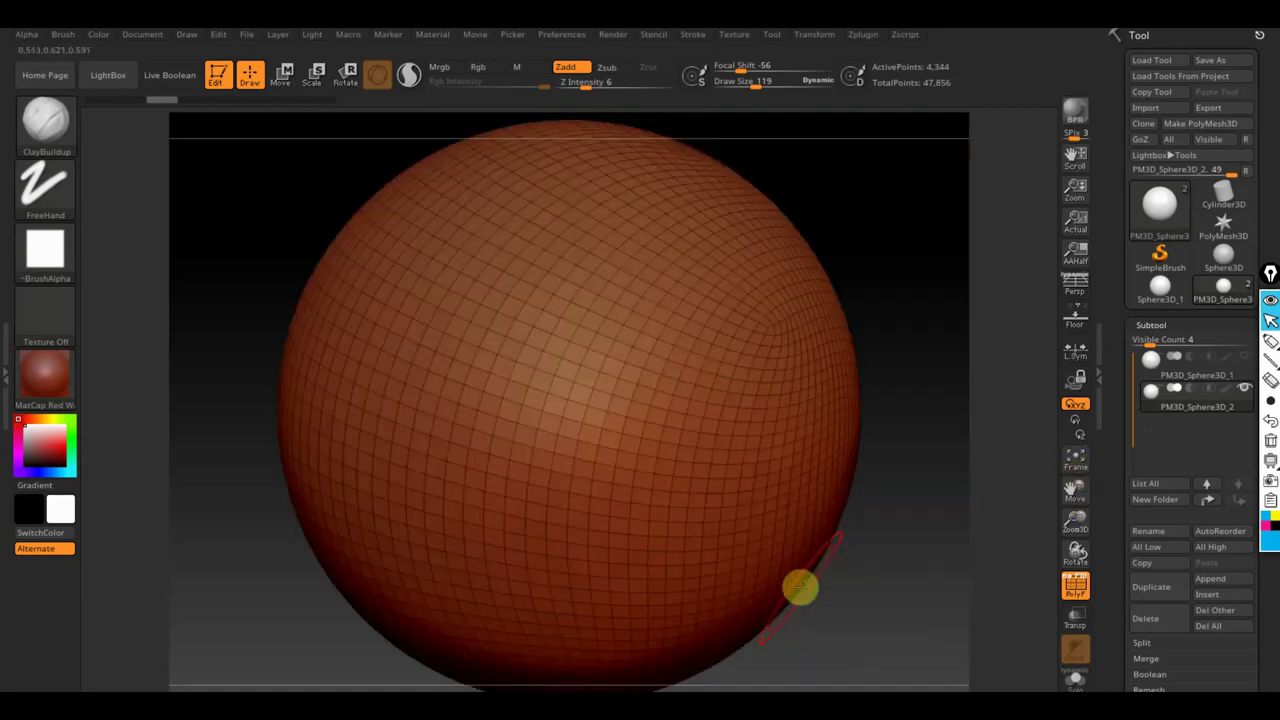
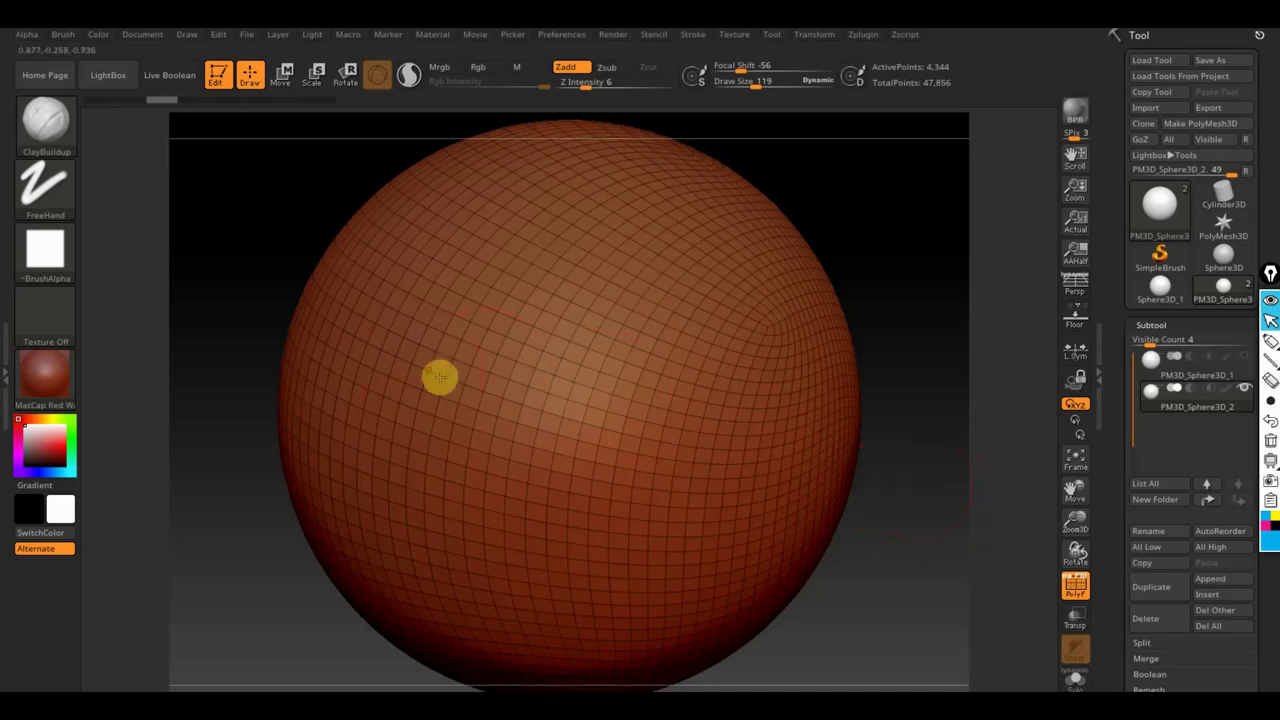
# Turn off the PolyF wireframe and set the brush alpha to Alpha 08.
pyautogui.click(1072, 592)
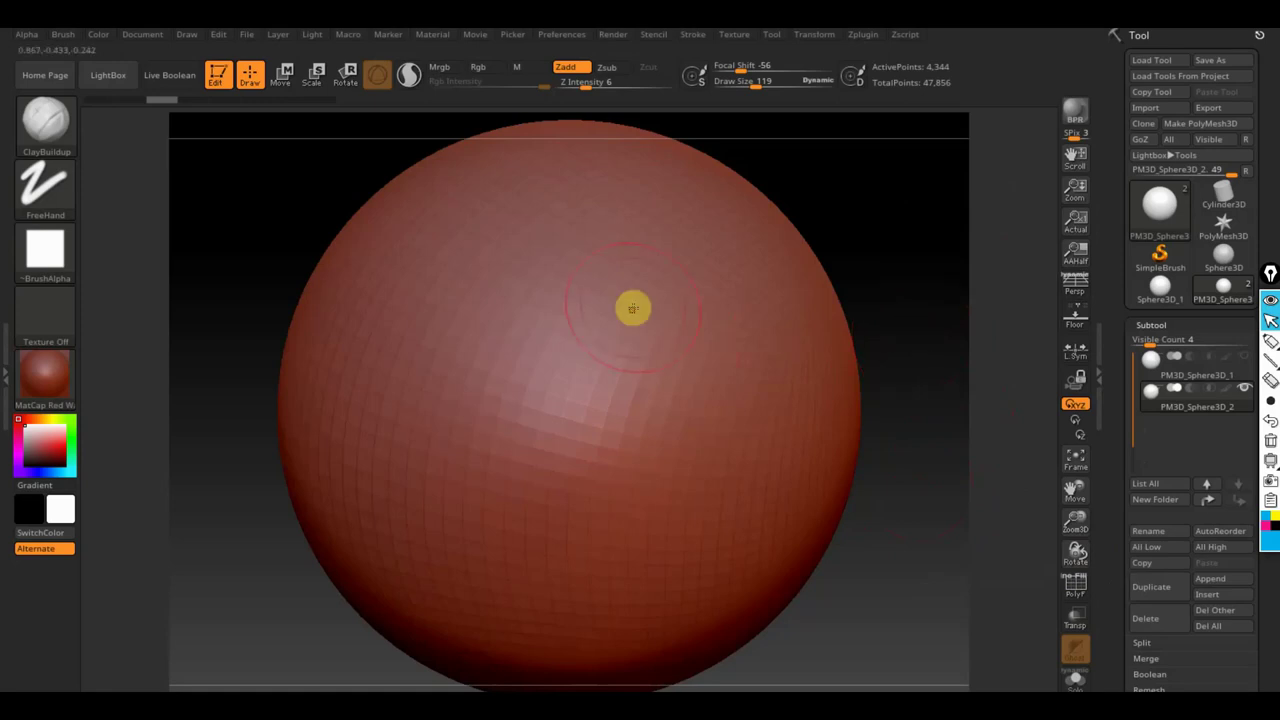
pyautogui.click(55, 208)
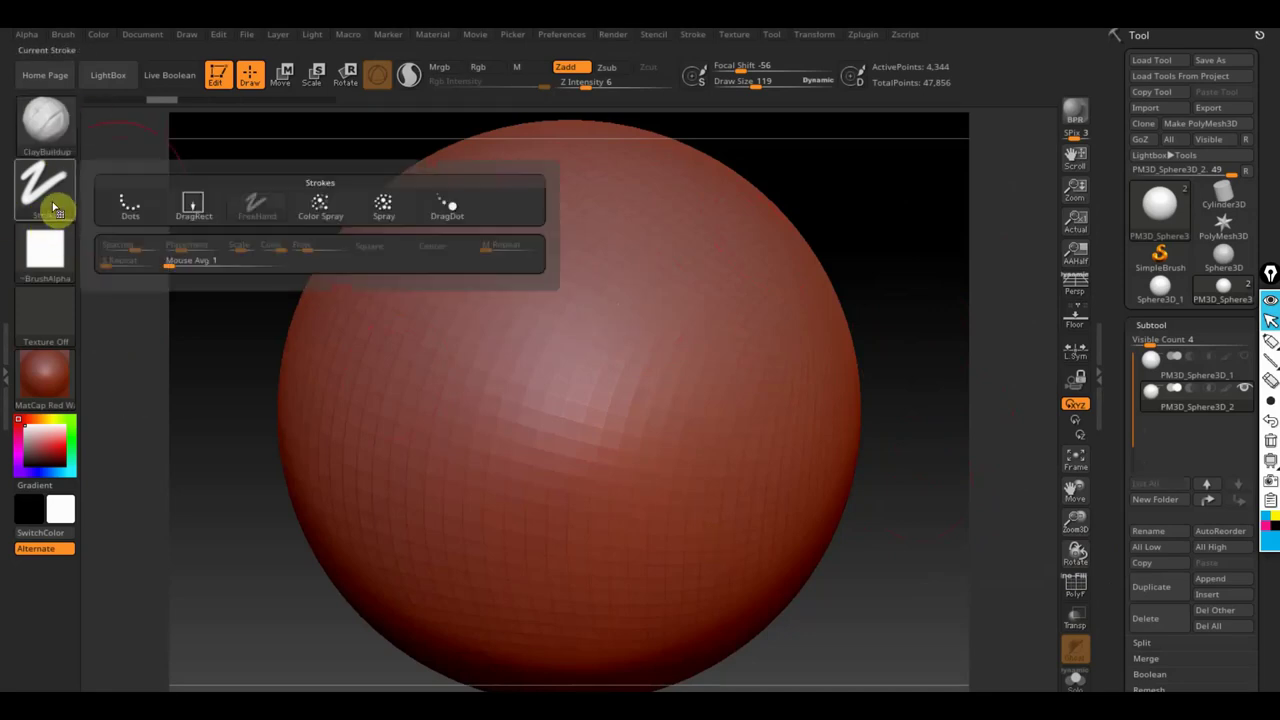
pyautogui.click(32, 257)
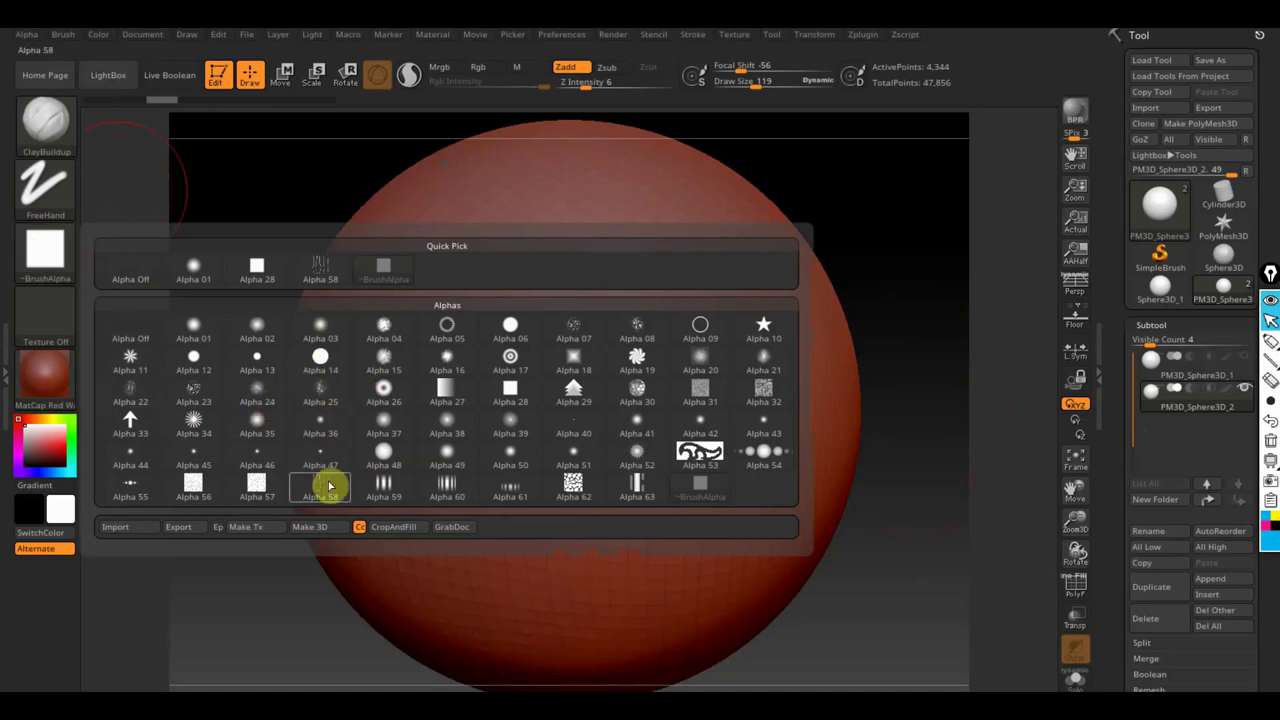
pyautogui.moveTo(700, 330)
pyautogui.click(641, 330)
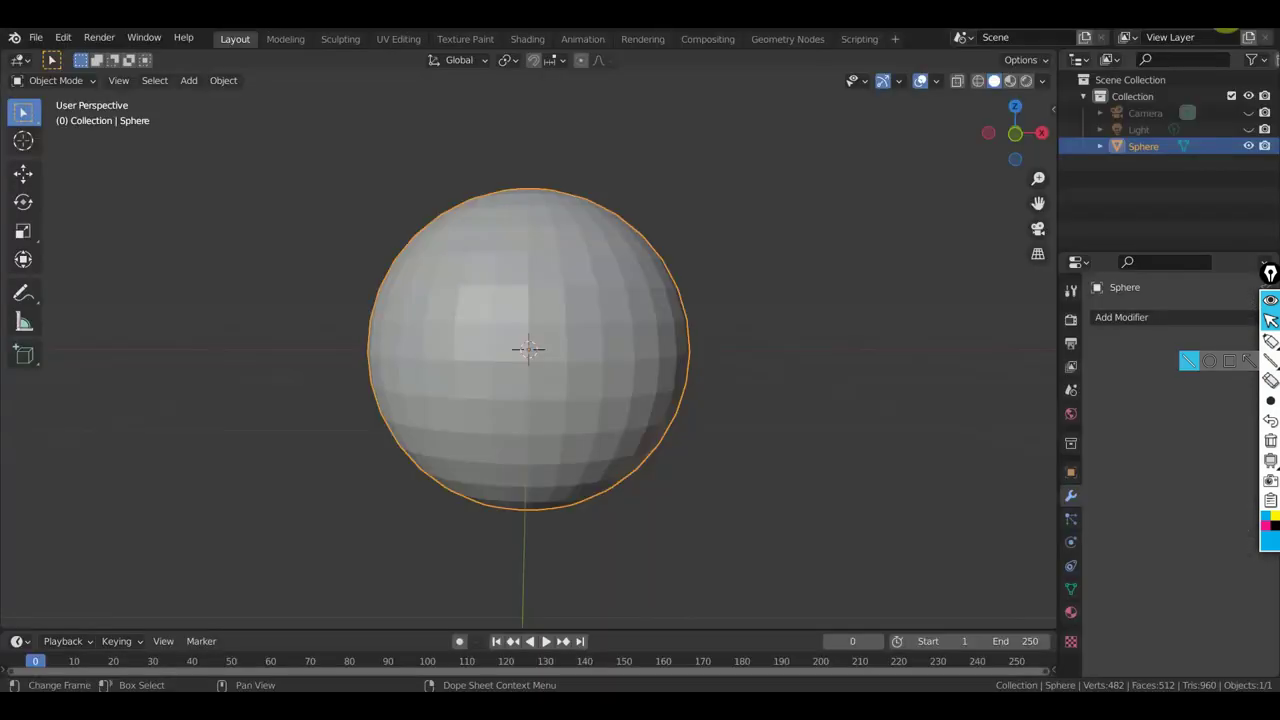
# Move the sphere along X and raise it slightly along Z.
pyautogui.click(23, 176)
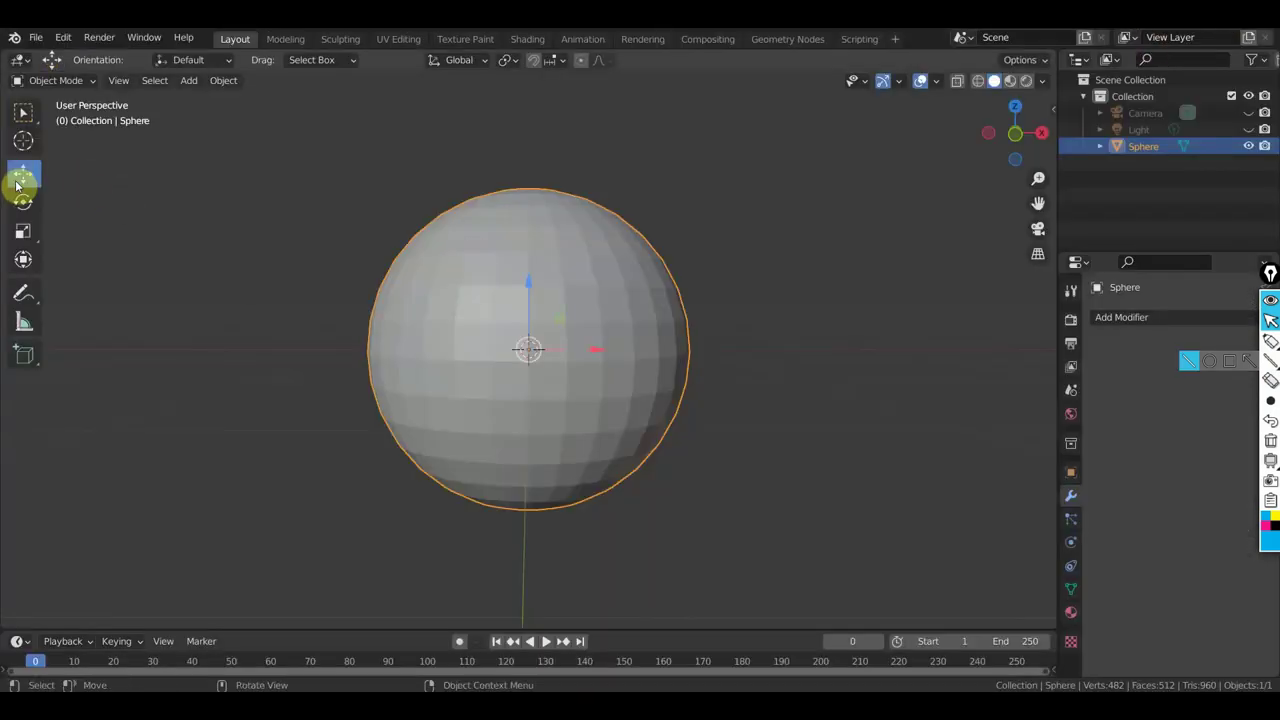
pyautogui.moveTo(597, 351)
pyautogui.mouseDown()
pyautogui.moveTo(643, 367)
pyautogui.moveTo(584, 362)
pyautogui.mouseUp()
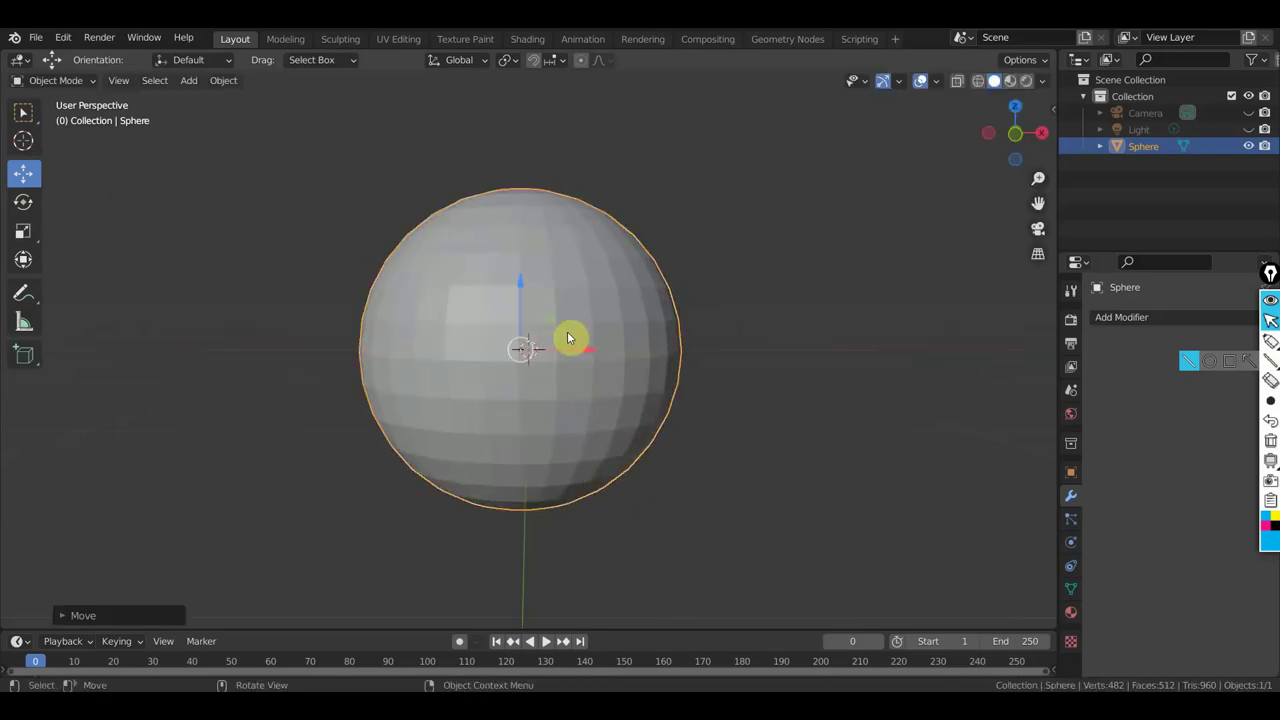
pyautogui.moveTo(522, 283); pyautogui.dragTo(530, 268)
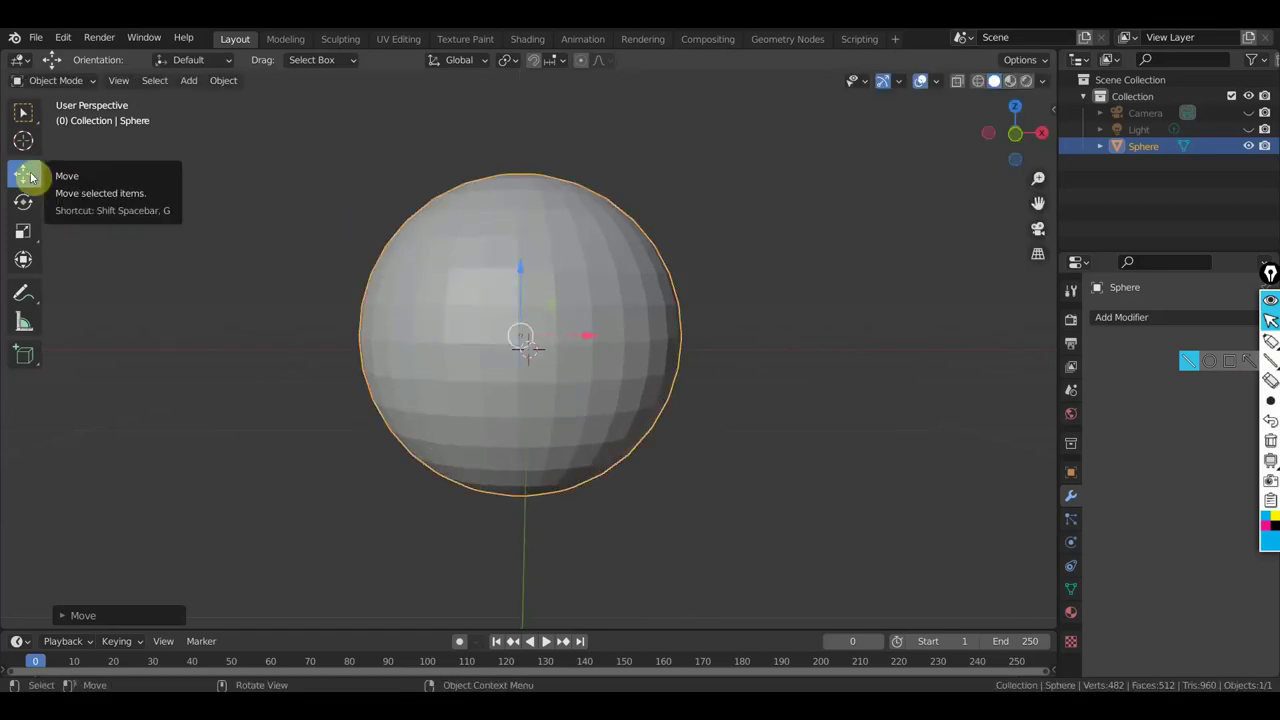
# Rotate the sphere about 44 degrees, shift it further right, and return to ZBrush.
pyautogui.click(24, 262)
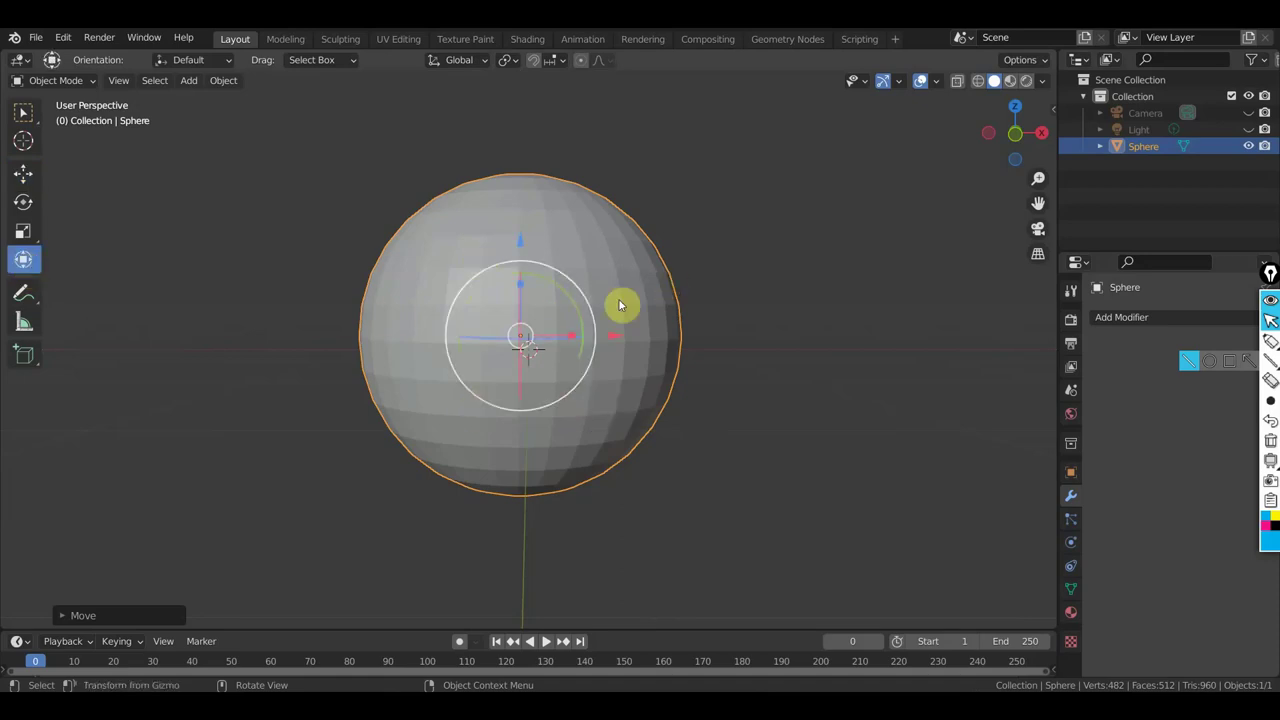
pyautogui.moveTo(584, 290)
pyautogui.mouseDown()
pyautogui.moveTo(603, 350)
pyautogui.moveTo(403, 422)
pyautogui.moveTo(586, 325)
pyautogui.moveTo(655, 383)
pyautogui.moveTo(524, 186)
pyautogui.mouseUp()
pyautogui.moveTo(625, 290); pyautogui.dragTo(672, 281)
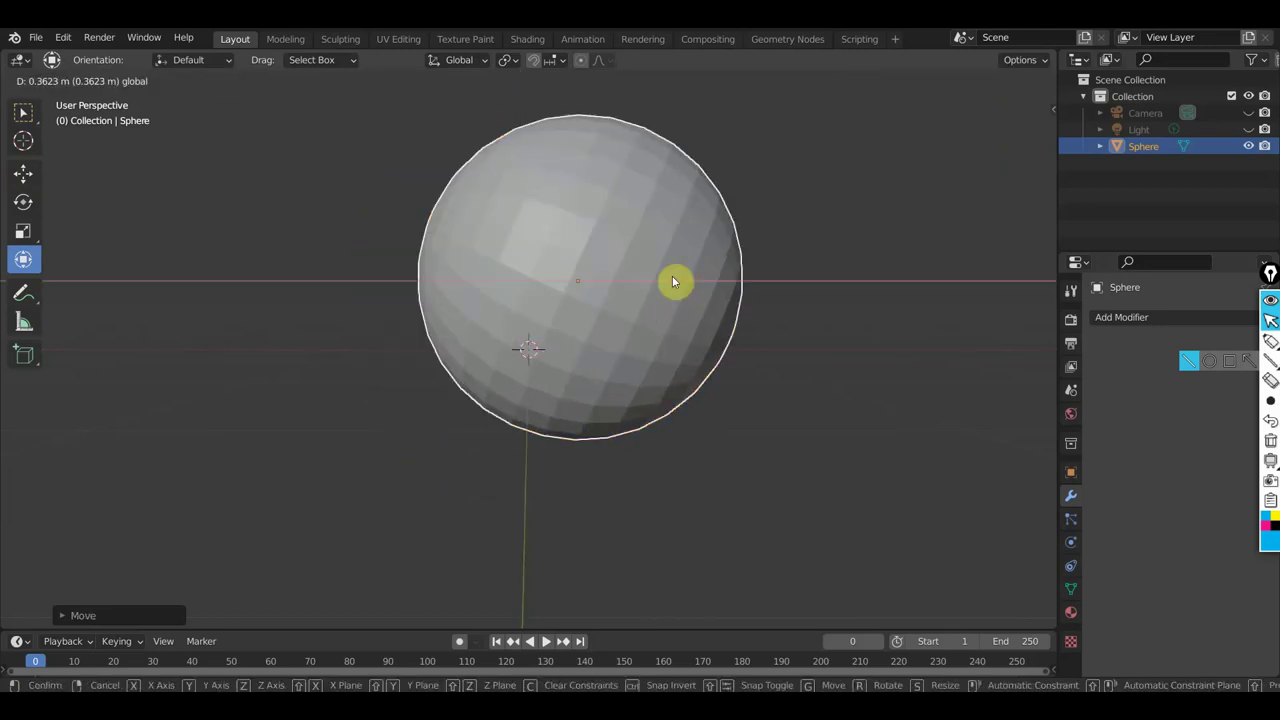
pyautogui.moveTo(592, 289)
pyautogui.mouseDown()
pyautogui.moveTo(627, 314)
pyautogui.moveTo(670, 277)
pyautogui.moveTo(583, 200)
pyautogui.mouseUp()
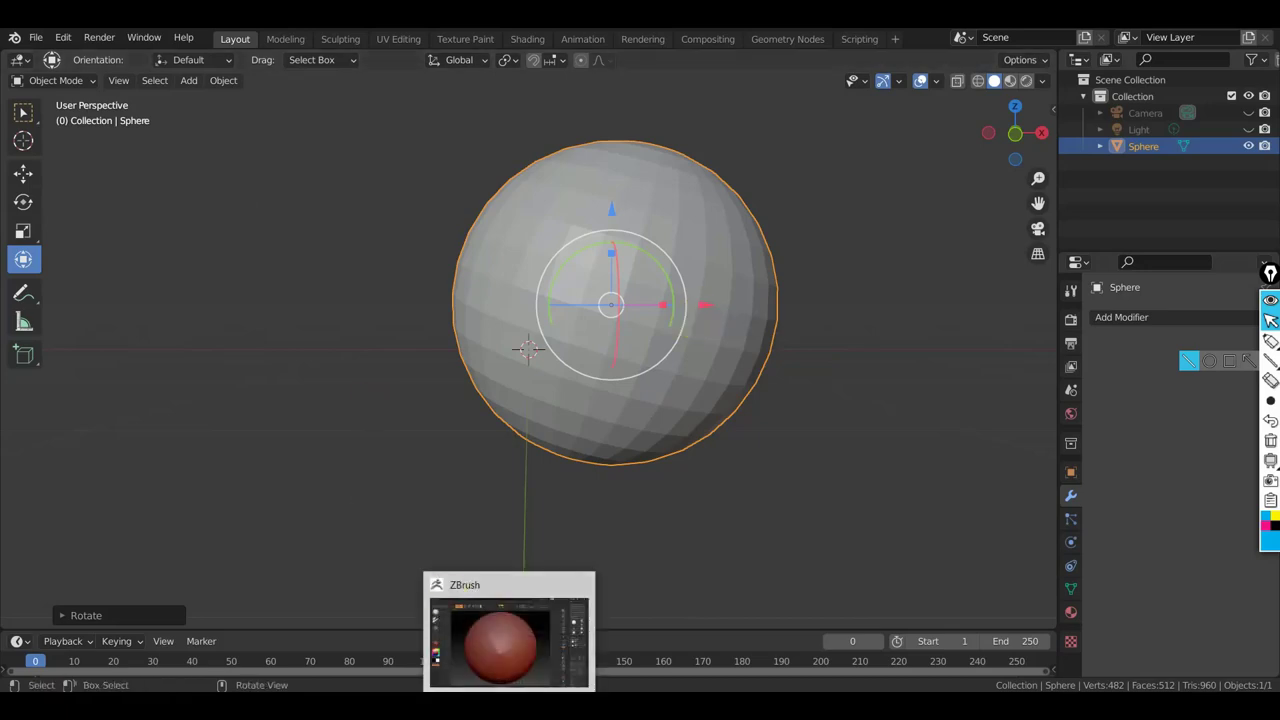
pyautogui.click(508, 640)
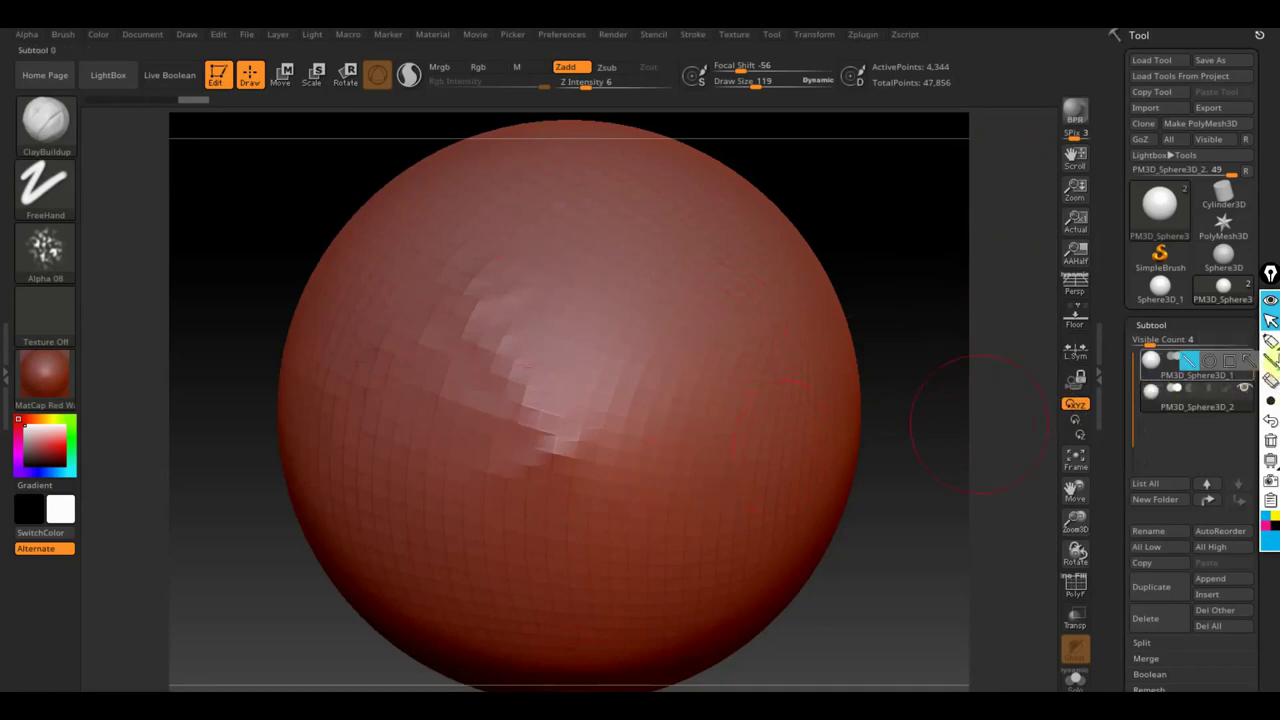
# Select the PM3D_Sphere3D_2 subtool and delete it, confirming the non-undoable deletion.
pyautogui.click(1270, 345)
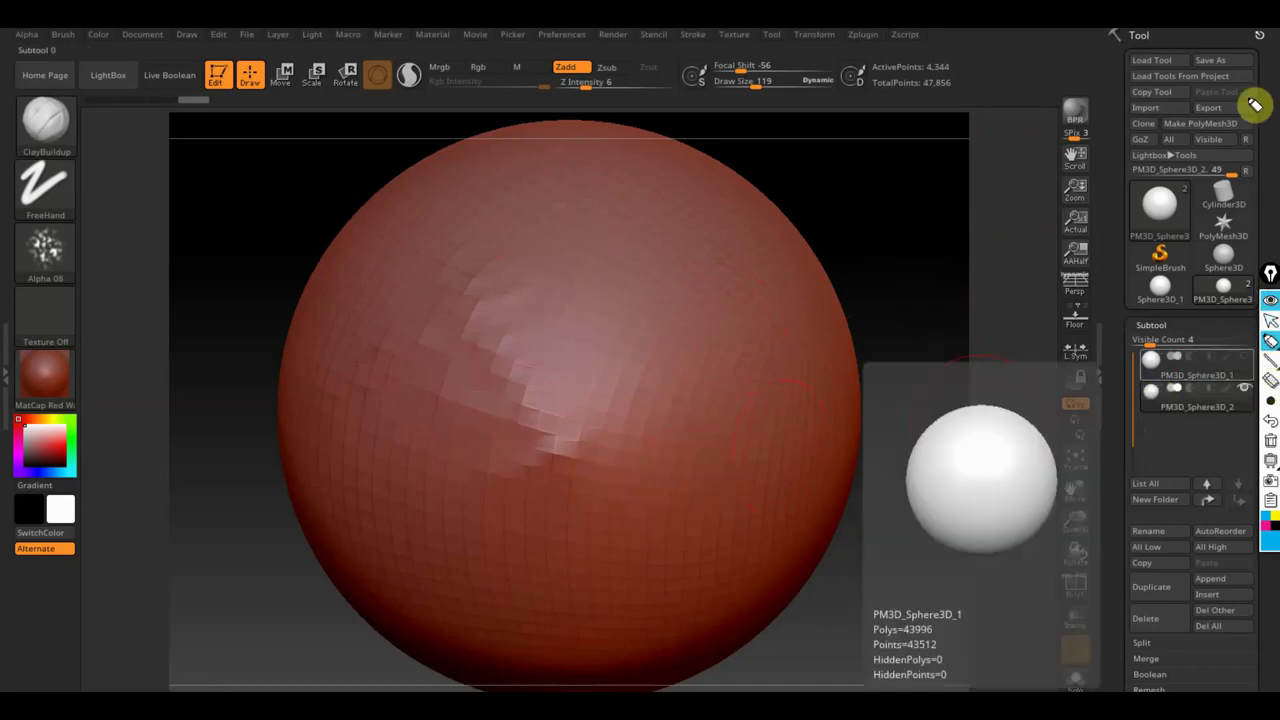
pyautogui.moveTo(1140, 88); pyautogui.dragTo(1104, 122)
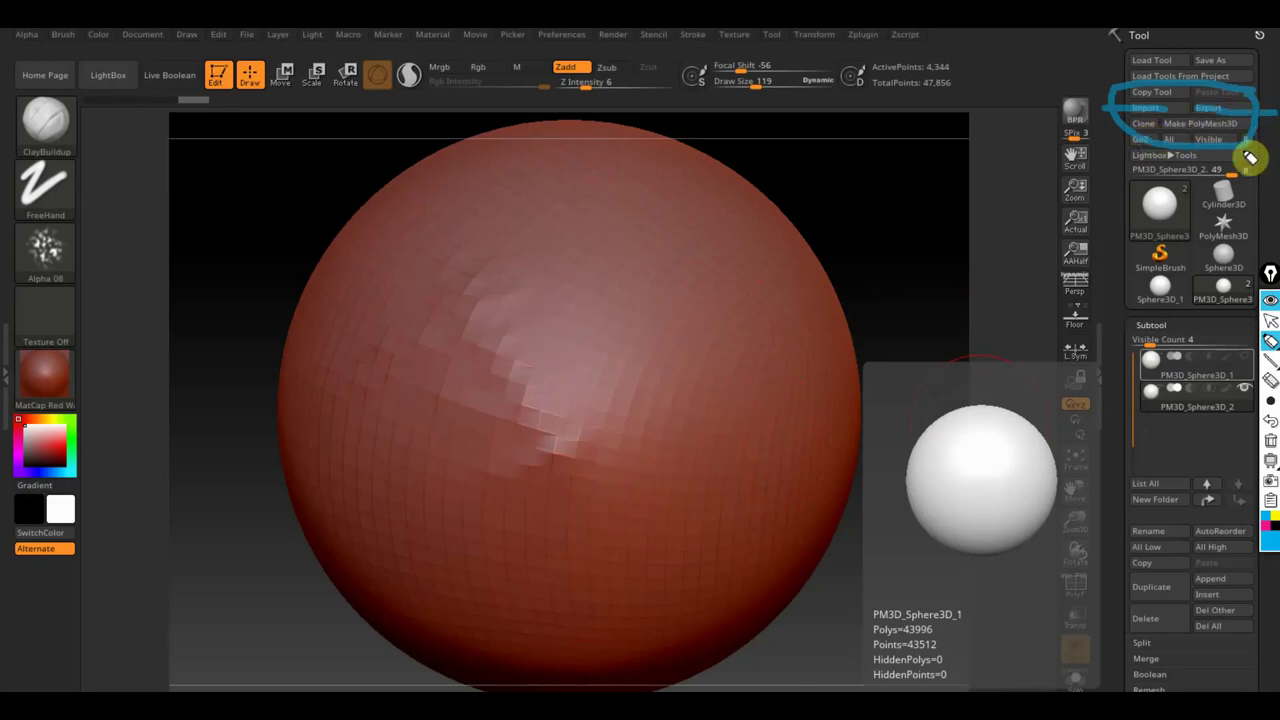
pyautogui.click(1269, 444)
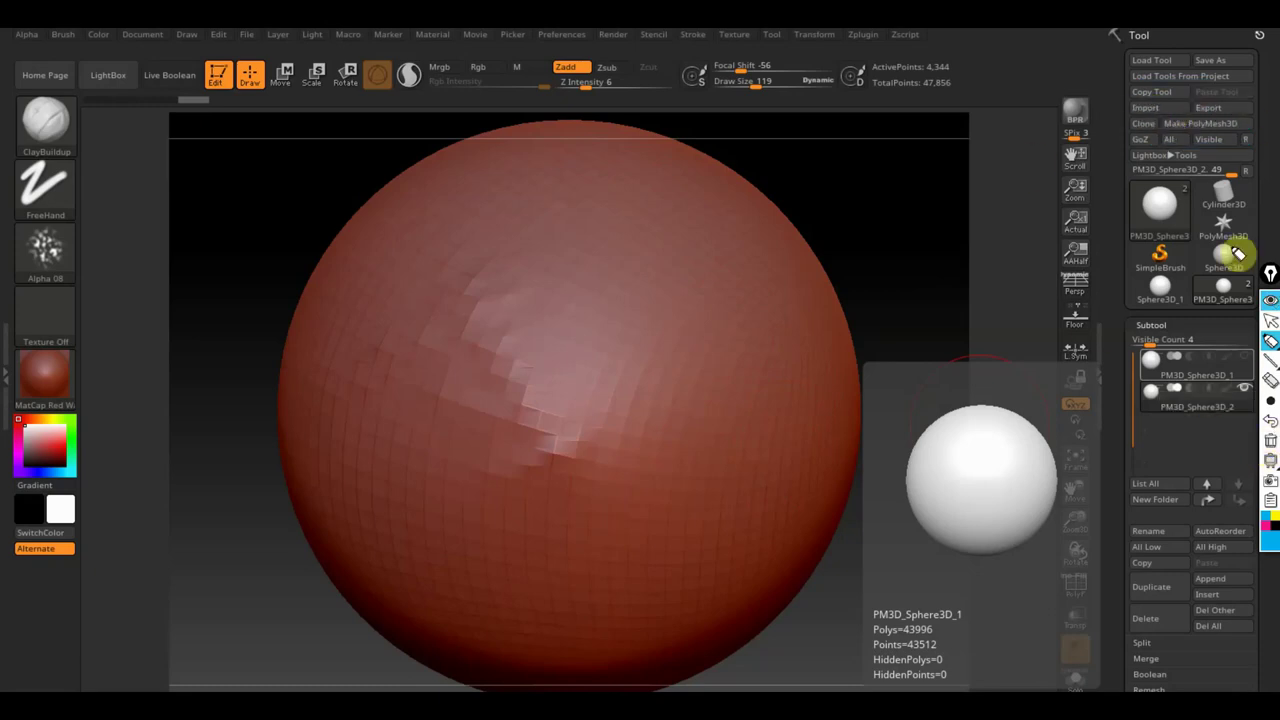
pyautogui.click(1270, 322)
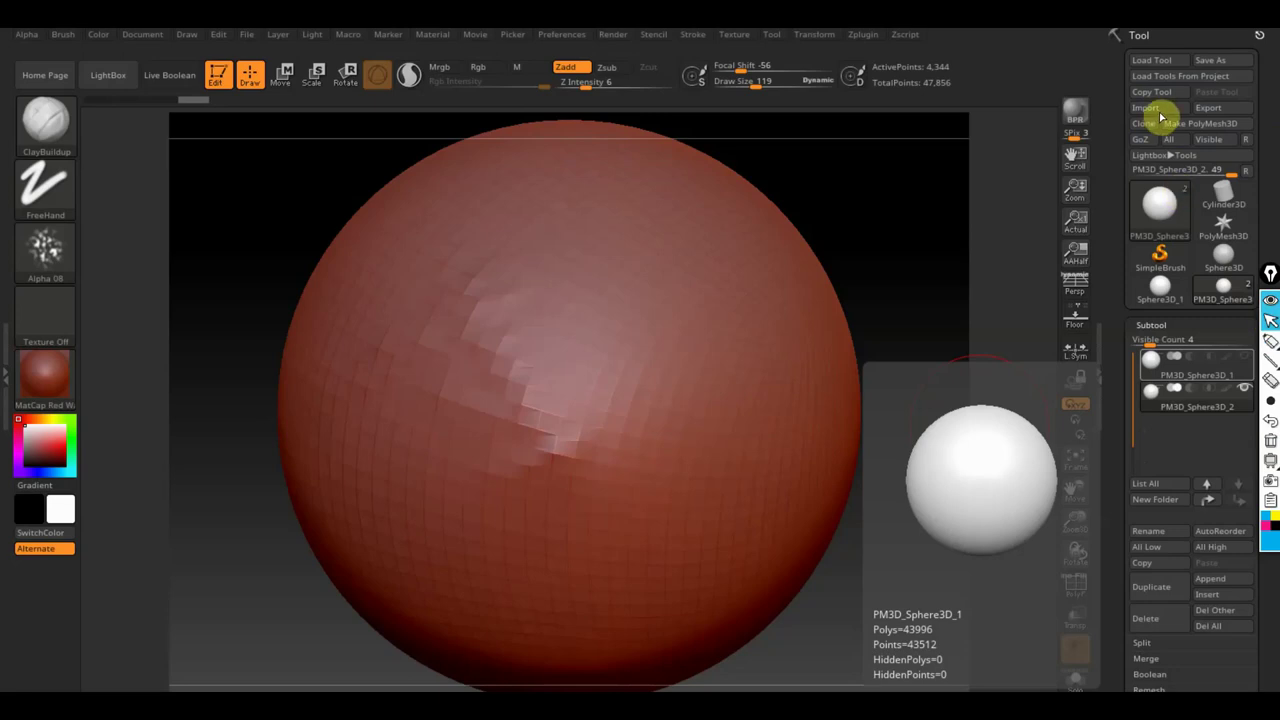
pyautogui.click(1153, 622)
pyautogui.click(998, 661)
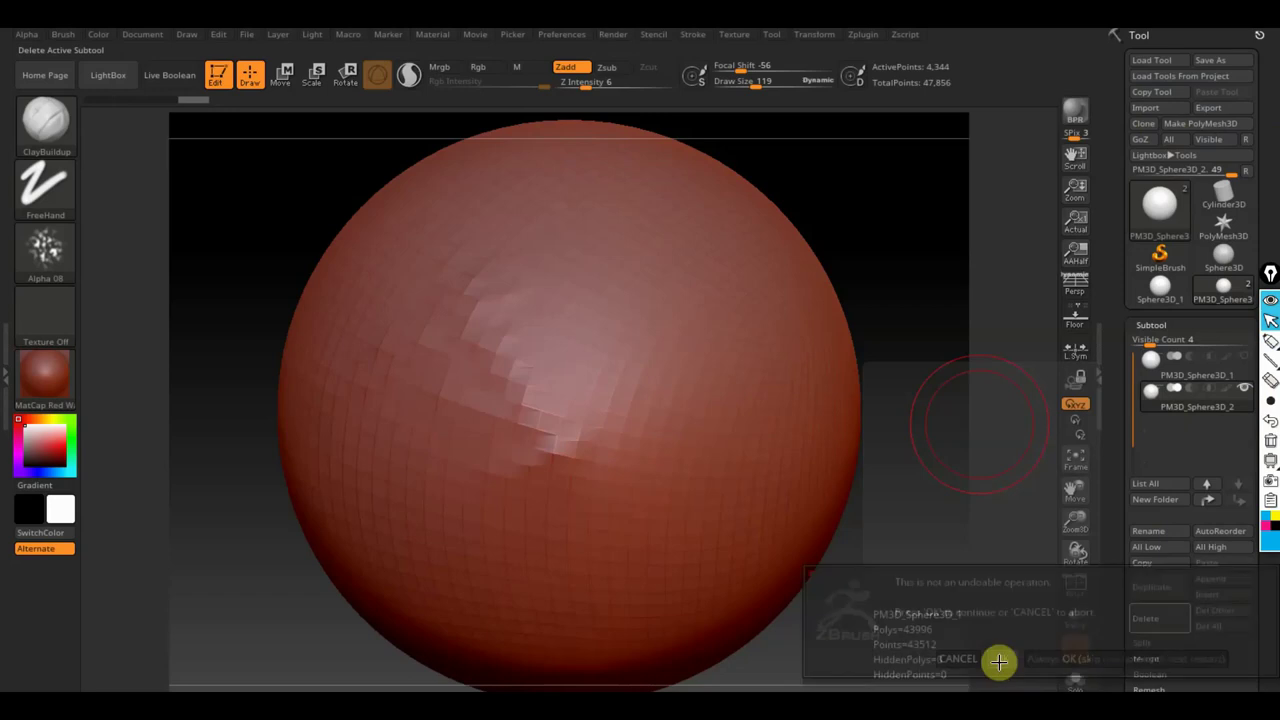
# Import the гепард4_1 model from the Desktop's гепард ригг folder.
pyautogui.click(1157, 110)
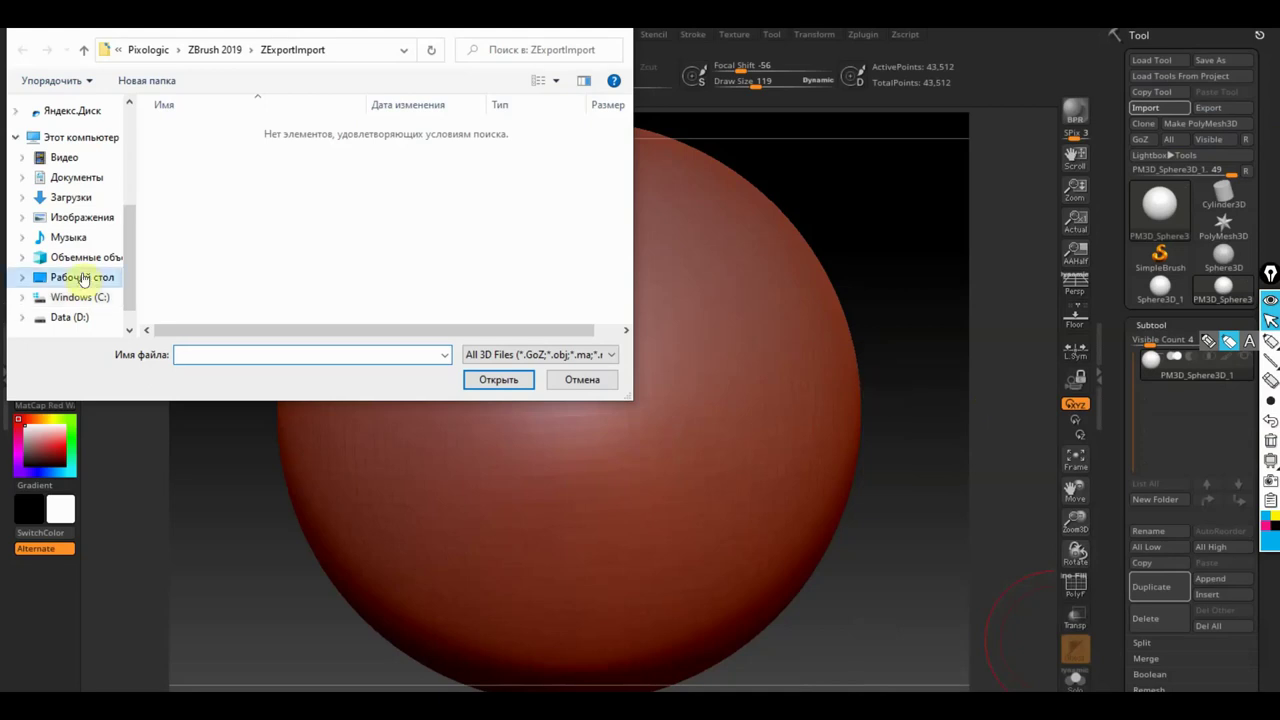
pyautogui.click(80, 277)
pyautogui.doubleClick(370, 160)
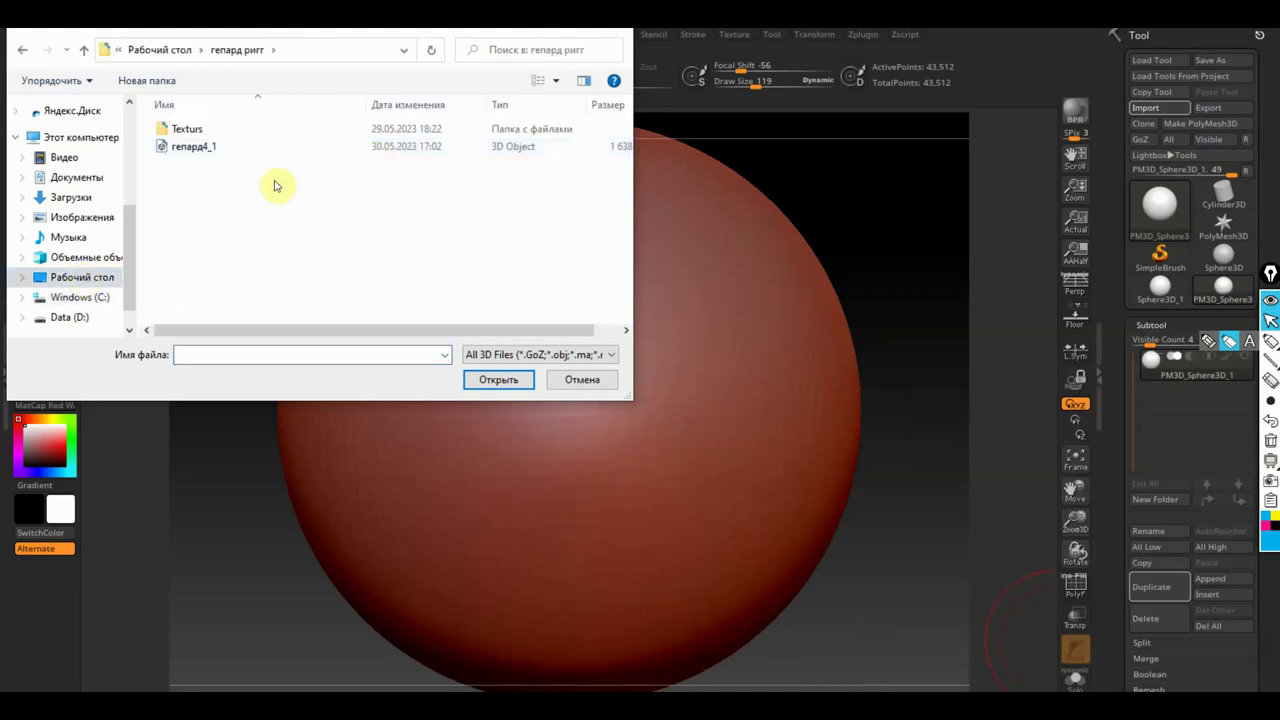
pyautogui.doubleClick(206, 149)
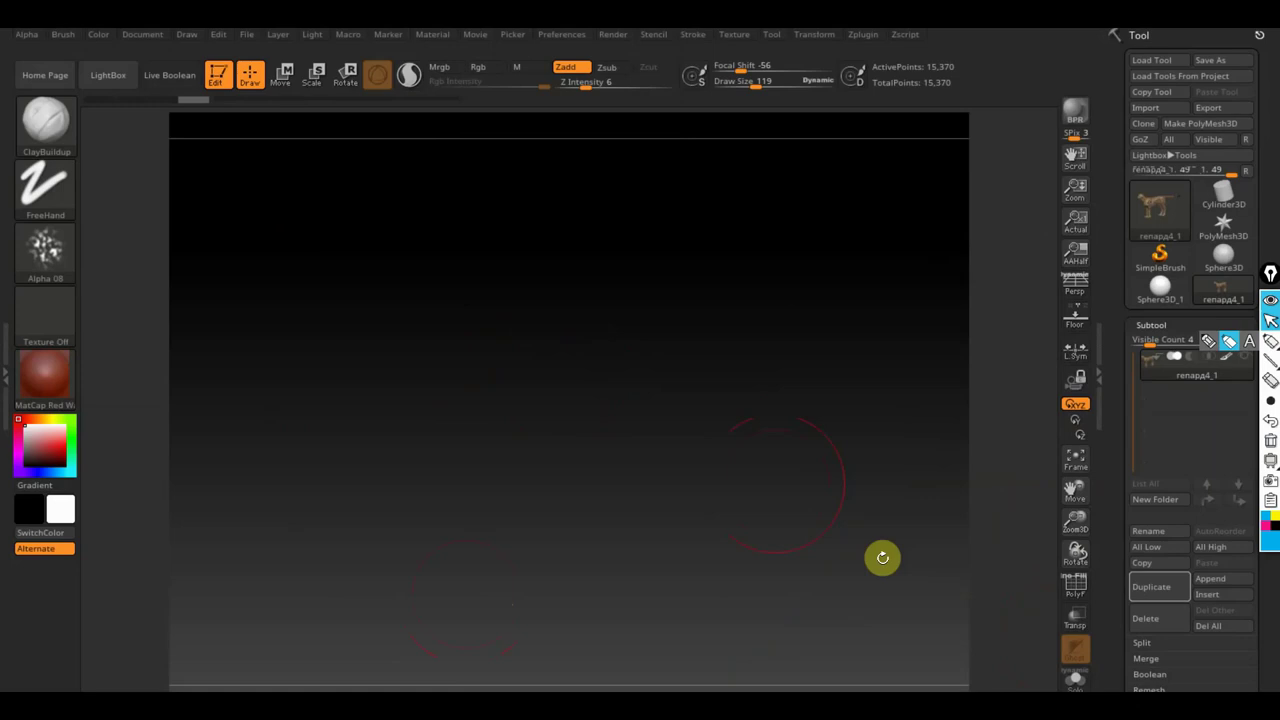
# Frame the cheetah, apply SketchShaded material, enable Floor, and orbit to a side profile.
pyautogui.click(1077, 460)
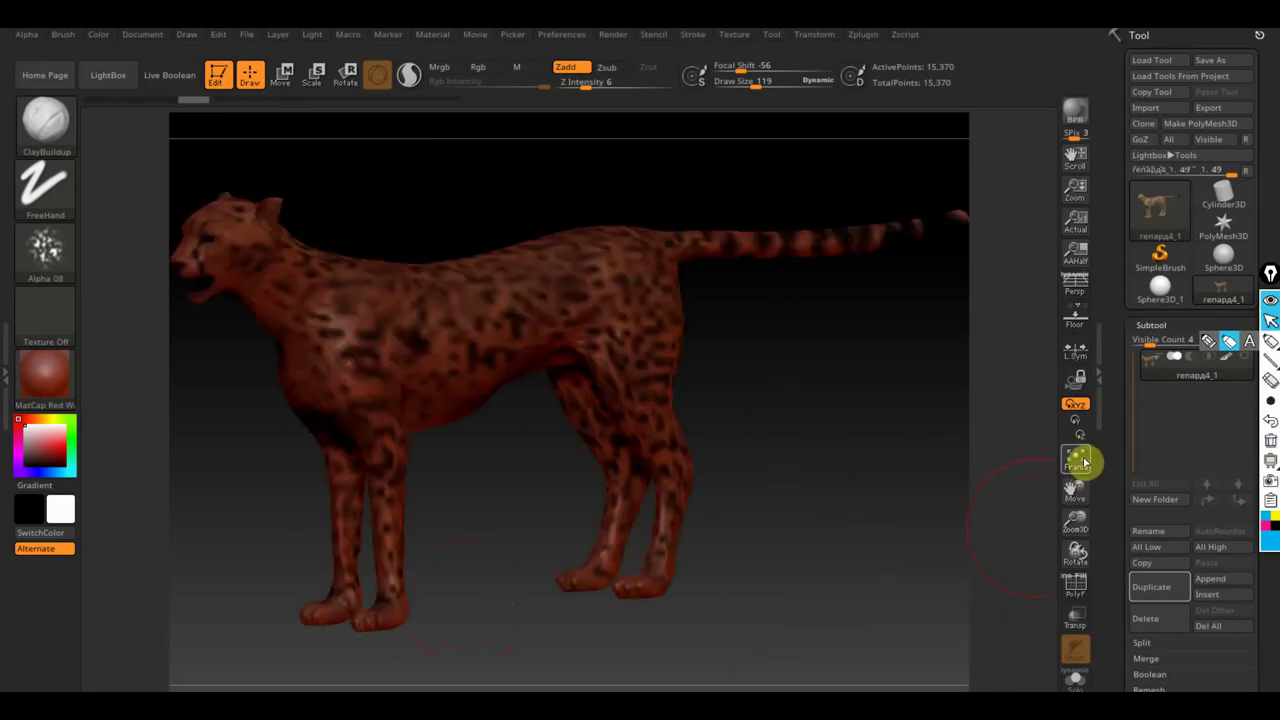
pyautogui.scroll(3, 851, 486)
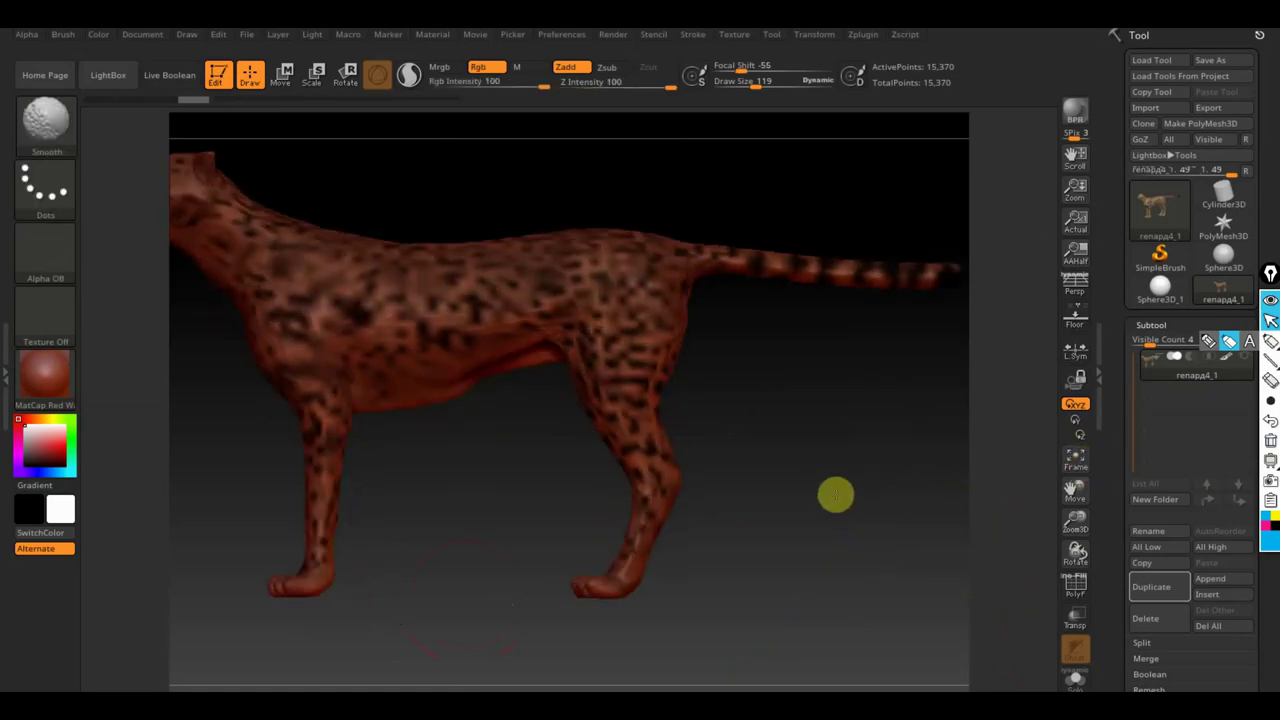
pyautogui.click(50, 378)
pyautogui.click(129, 457)
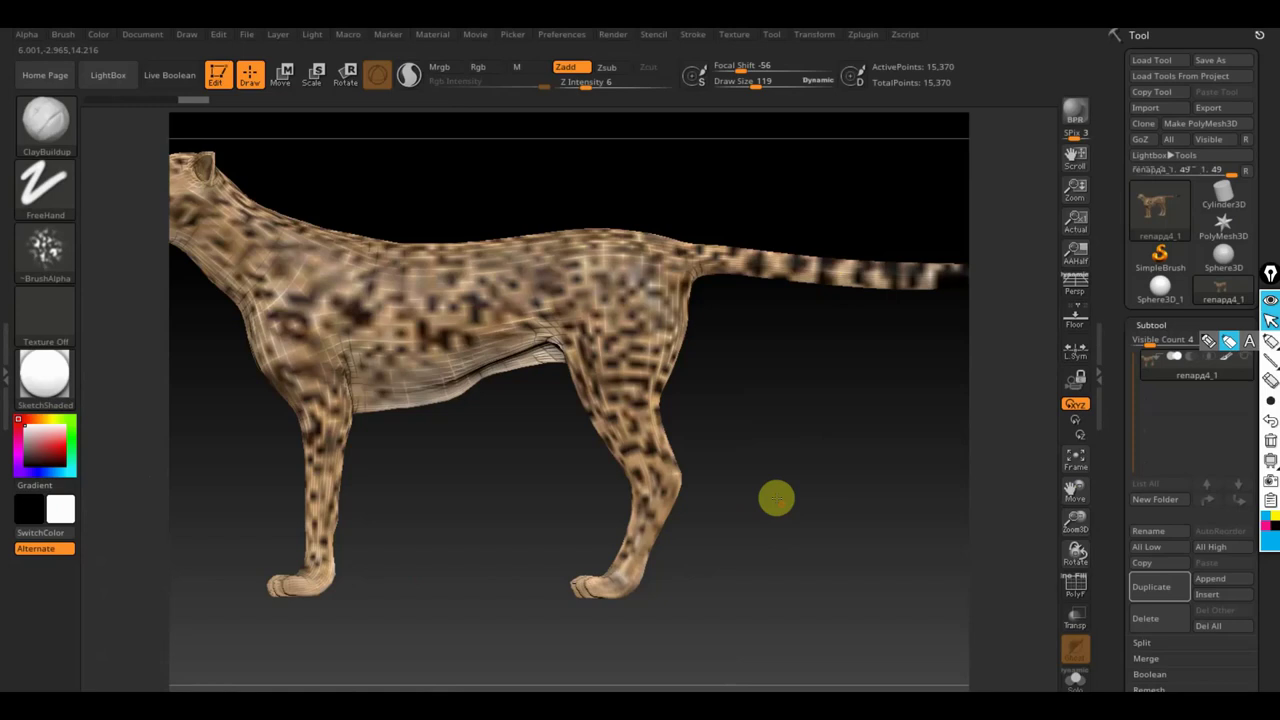
pyautogui.press('f')
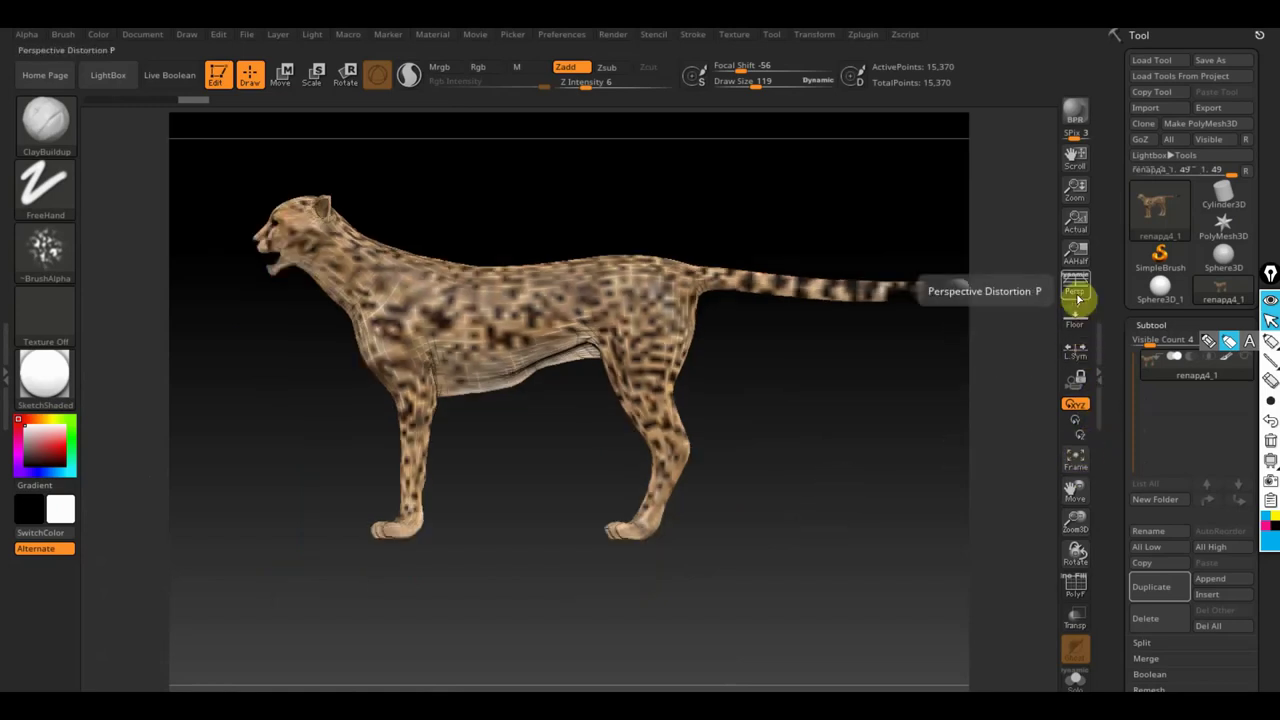
pyautogui.click(1076, 320)
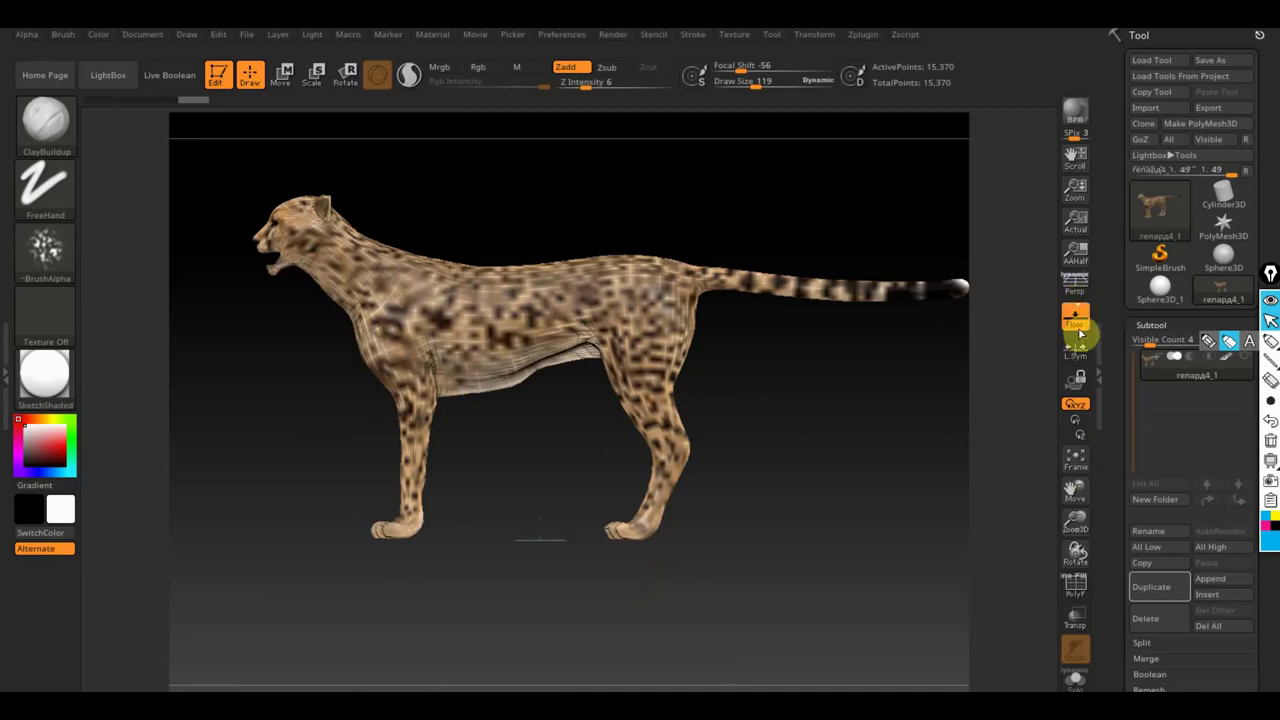
pyautogui.moveTo(709, 549); pyautogui.dragTo(737, 574)
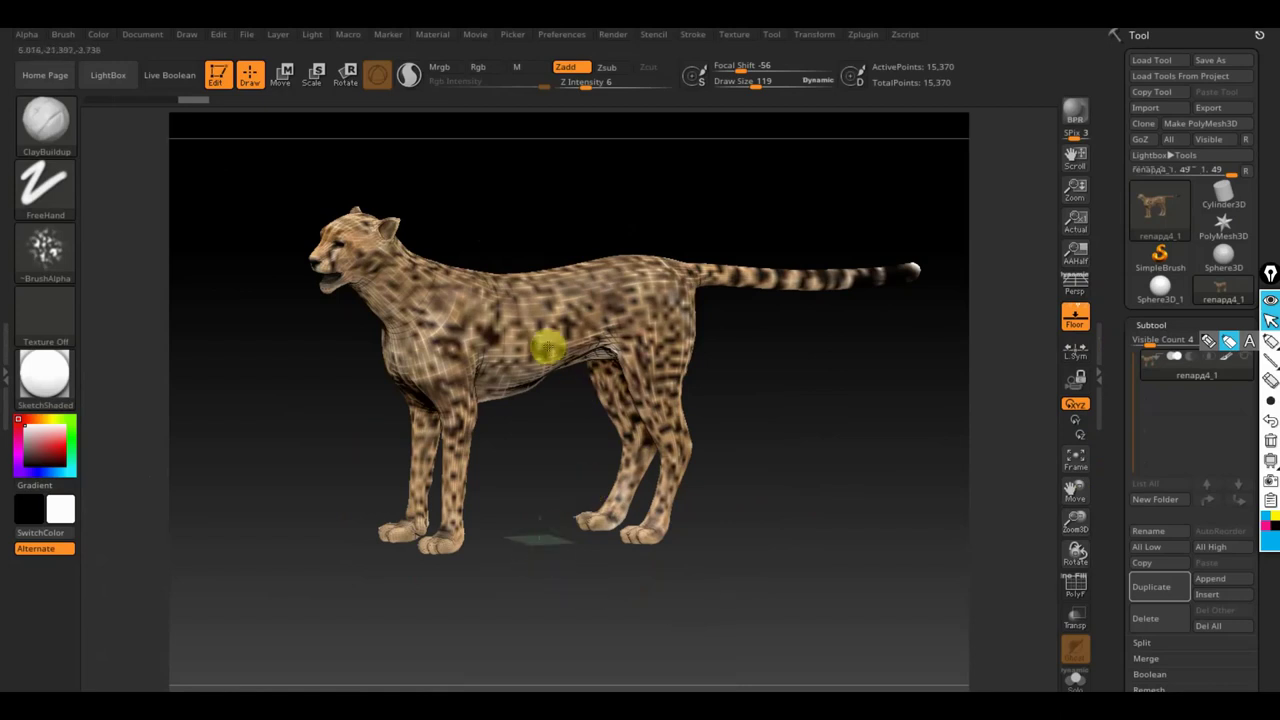
pyautogui.moveTo(802, 504); pyautogui.dragTo(762, 489)
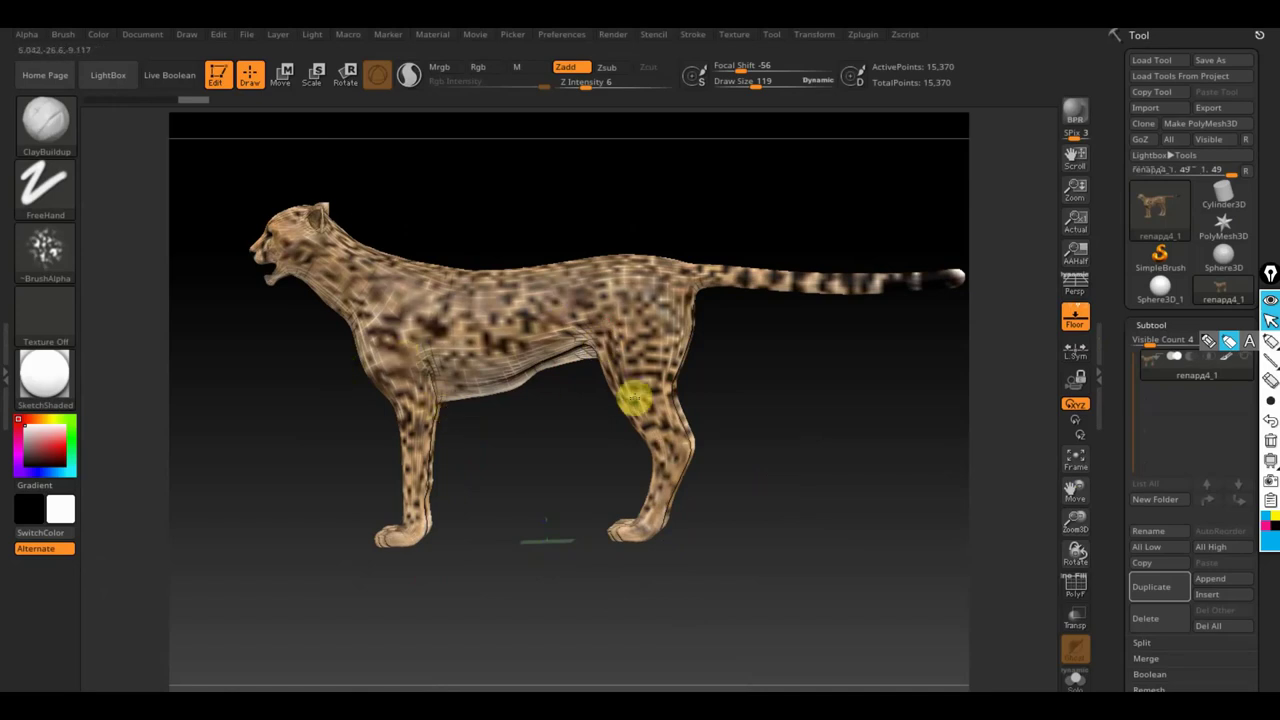
# Scale the cheetah down with the transform gizmo.
pyautogui.click(283, 85)
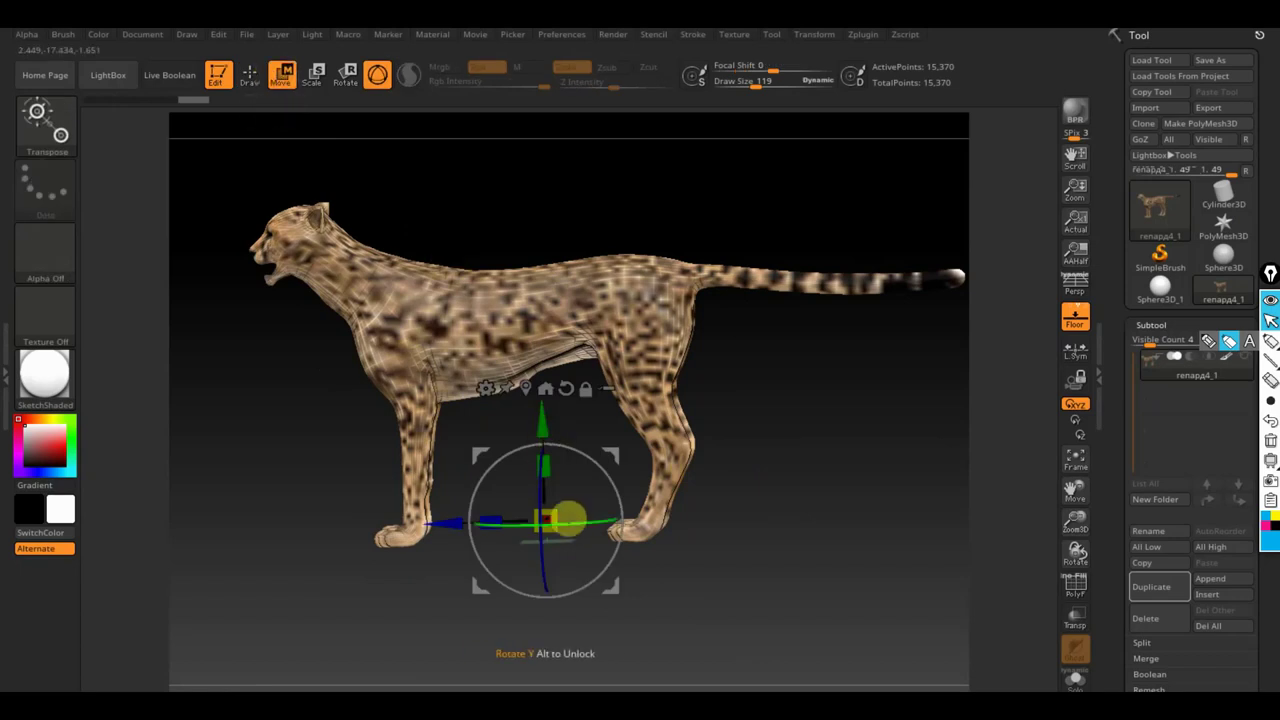
pyautogui.moveTo(560, 516); pyautogui.dragTo(540, 522)
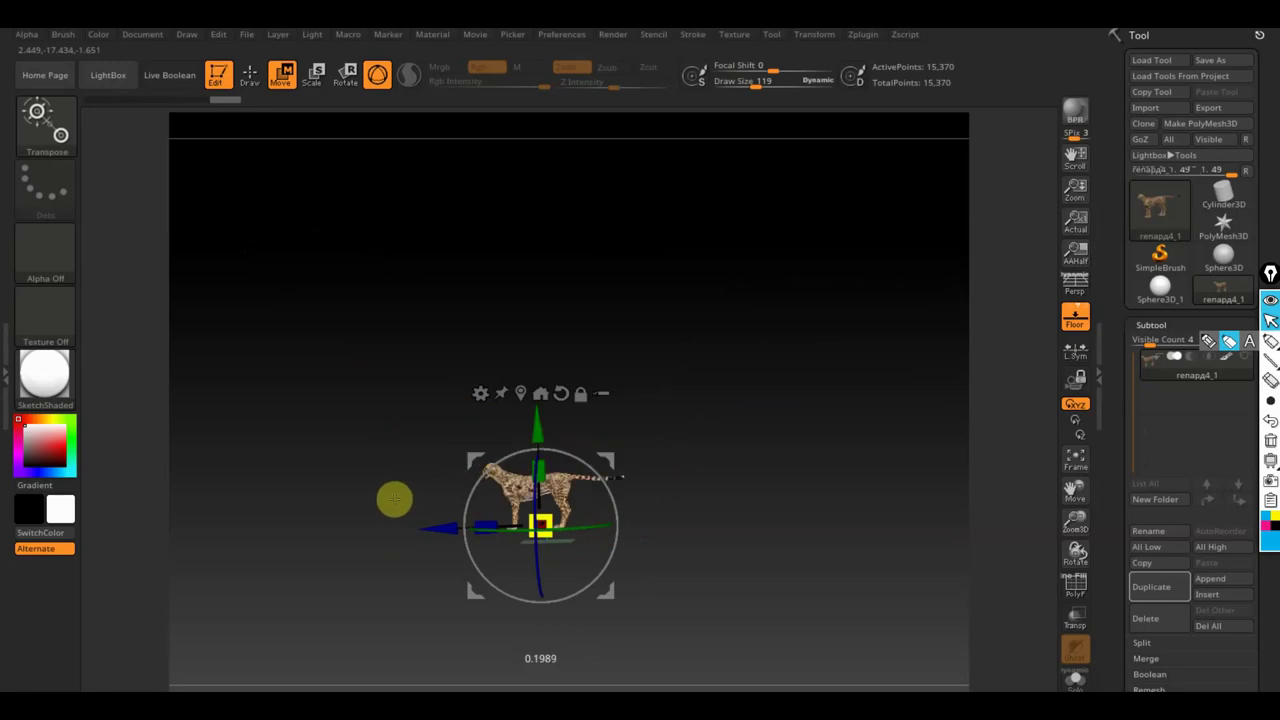
pyautogui.moveTo(500, 517); pyautogui.dragTo(371, 503)
pyautogui.moveTo(550, 517)
pyautogui.mouseDown()
pyautogui.moveTo(518, 520)
pyautogui.moveTo(543, 534)
pyautogui.mouseUp()
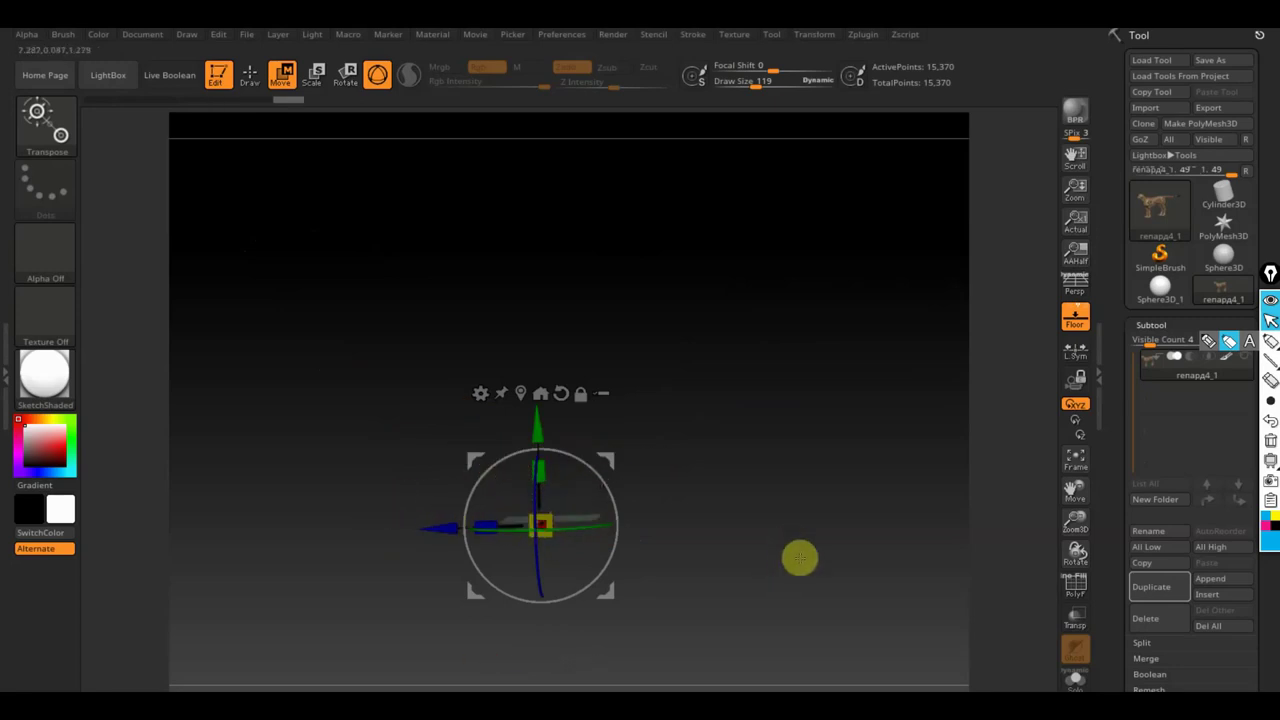
# Slide the cheetah along the X axis onto the world centre, orbiting to check.
pyautogui.moveTo(837, 517)
pyautogui.mouseDown()
pyautogui.moveTo(849, 560)
pyautogui.moveTo(811, 611)
pyautogui.moveTo(814, 583)
pyautogui.moveTo(752, 587)
pyautogui.moveTo(660, 491)
pyautogui.moveTo(243, 486)
pyautogui.moveTo(750, 512)
pyautogui.mouseUp()
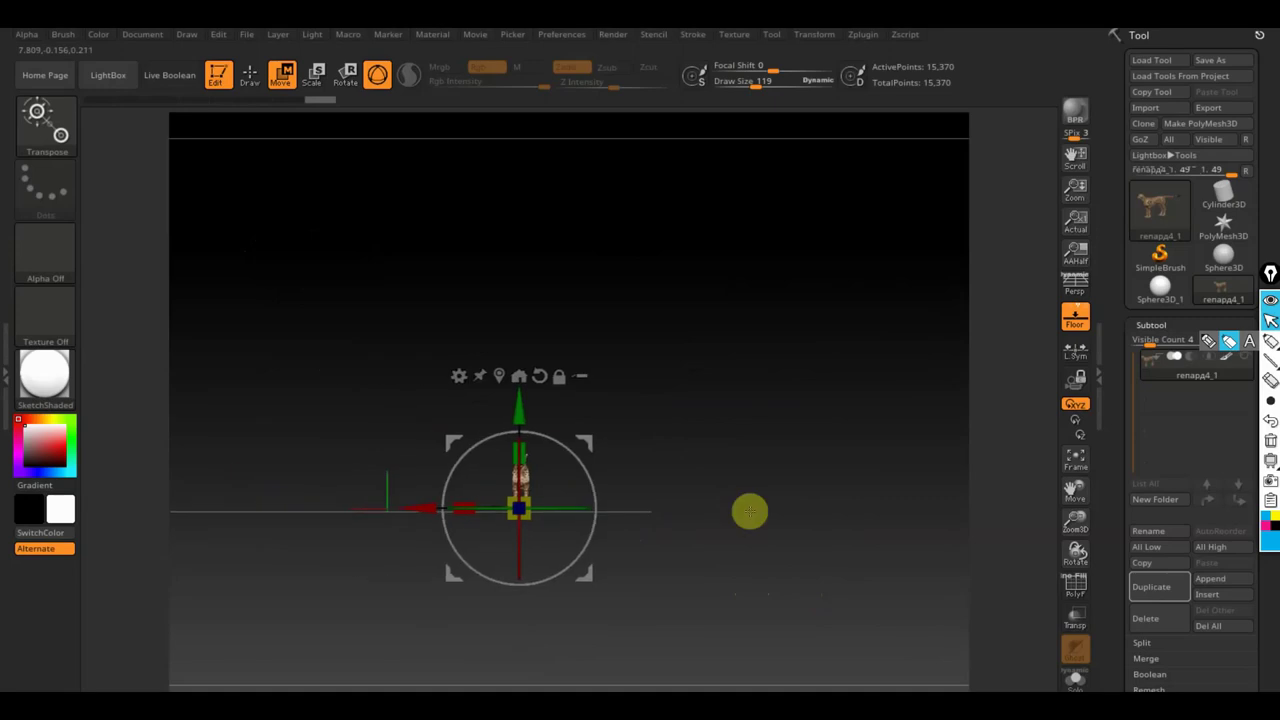
pyautogui.moveTo(831, 517); pyautogui.dragTo(903, 517)
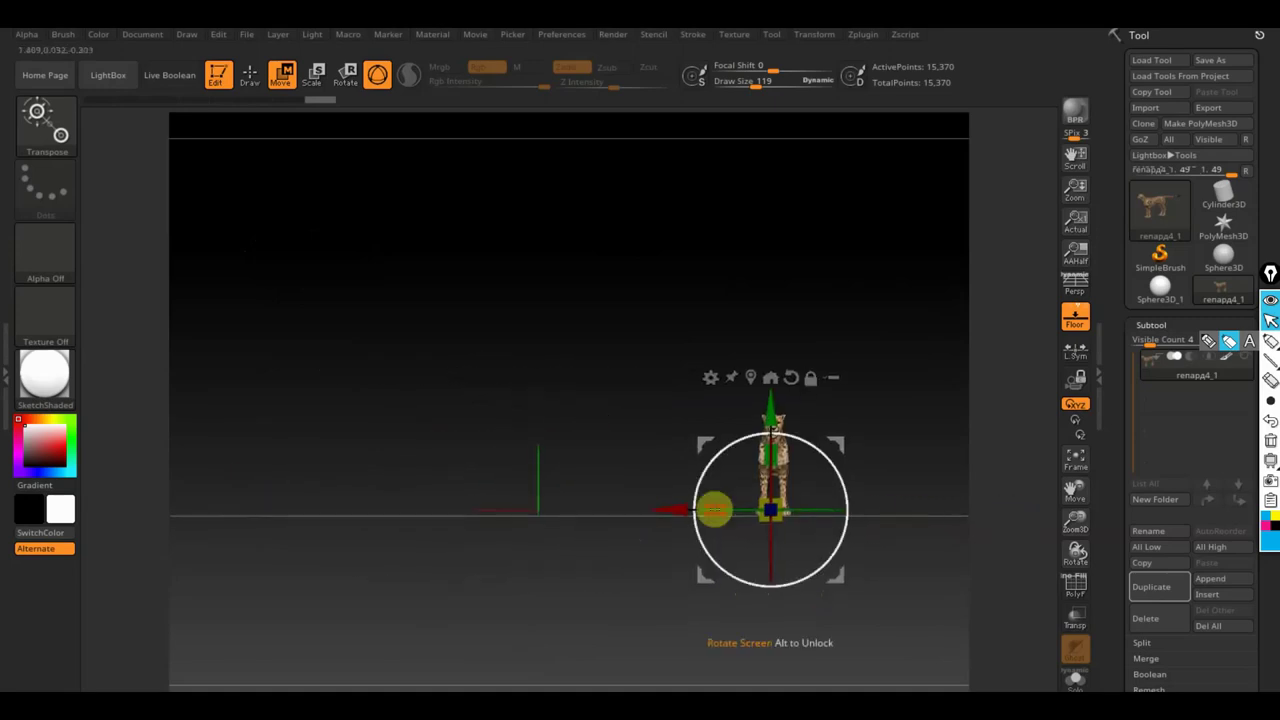
pyautogui.moveTo(714, 510)
pyautogui.mouseDown()
pyautogui.moveTo(433, 510)
pyautogui.moveTo(723, 406)
pyautogui.moveTo(757, 377)
pyautogui.moveTo(789, 423)
pyautogui.moveTo(798, 500)
pyautogui.mouseUp()
pyautogui.moveTo(430, 505); pyautogui.dragTo(427, 507)
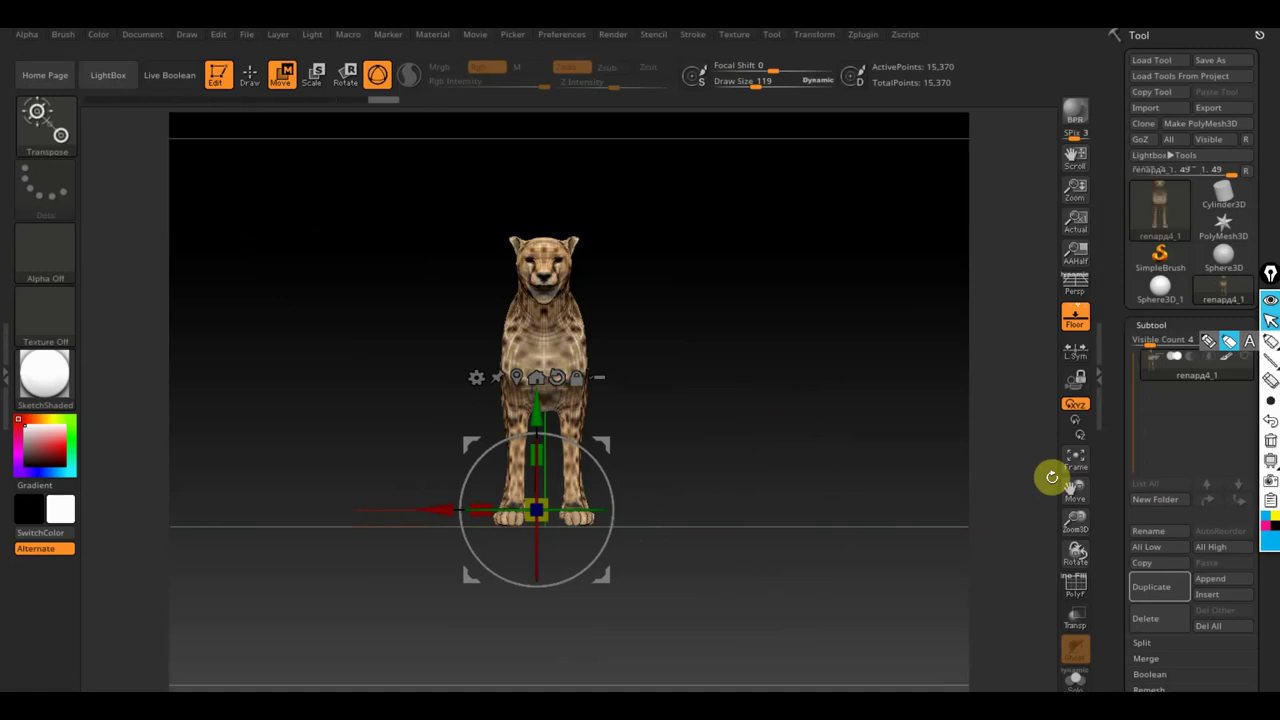
pyautogui.moveTo(909, 472)
pyautogui.mouseDown()
pyautogui.moveTo(800, 484)
pyautogui.moveTo(822, 510)
pyautogui.mouseUp()
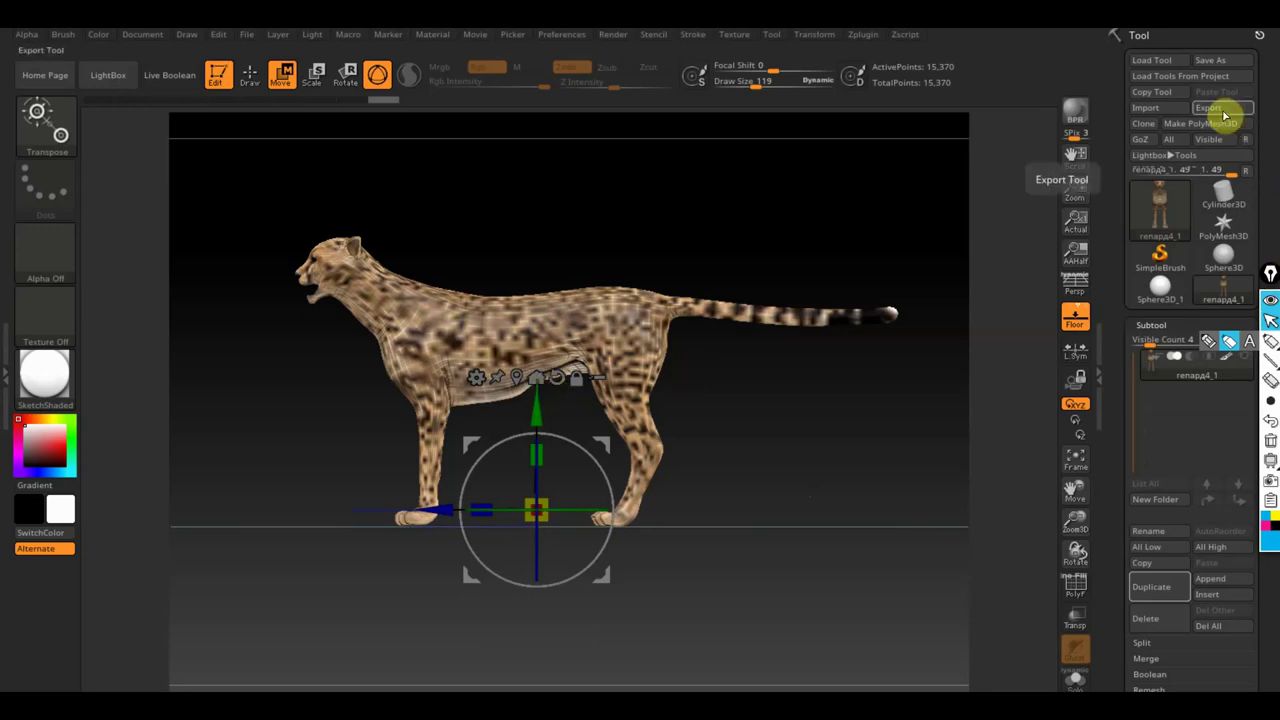
# Export the cheetah as гепард4_1.obj to the Desktop.
pyautogui.click(1222, 112)
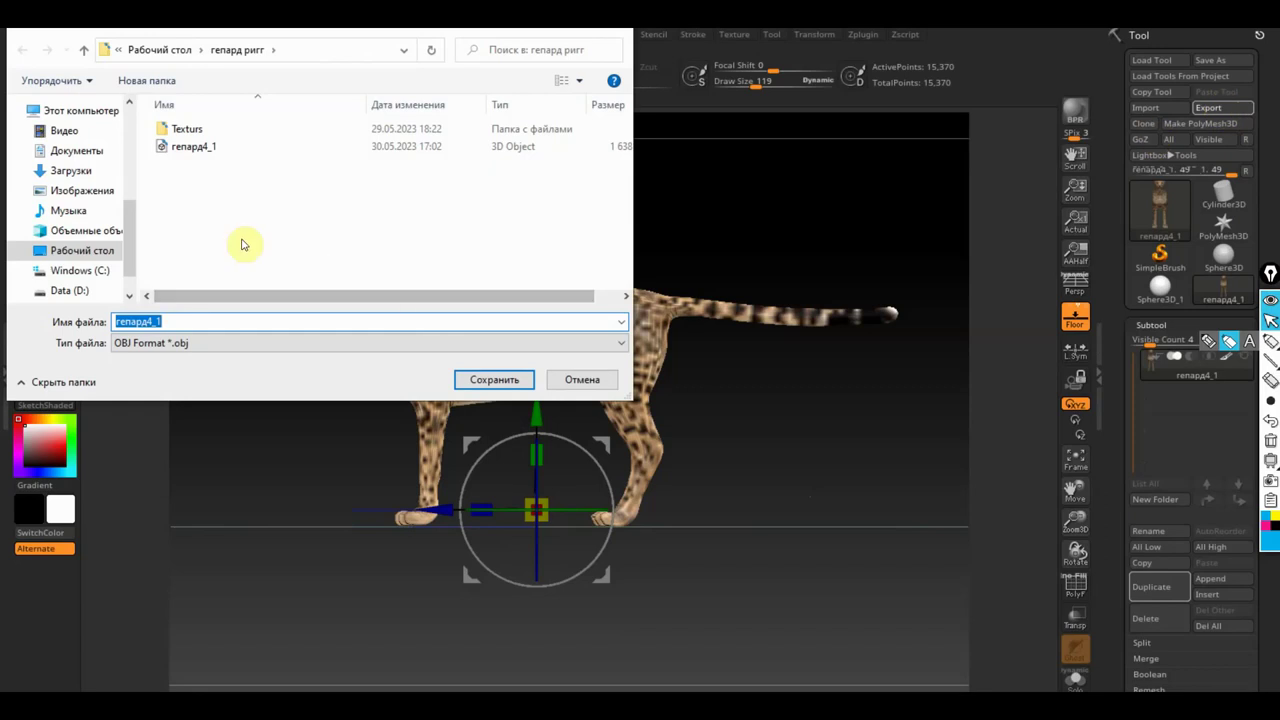
pyautogui.click(68, 251)
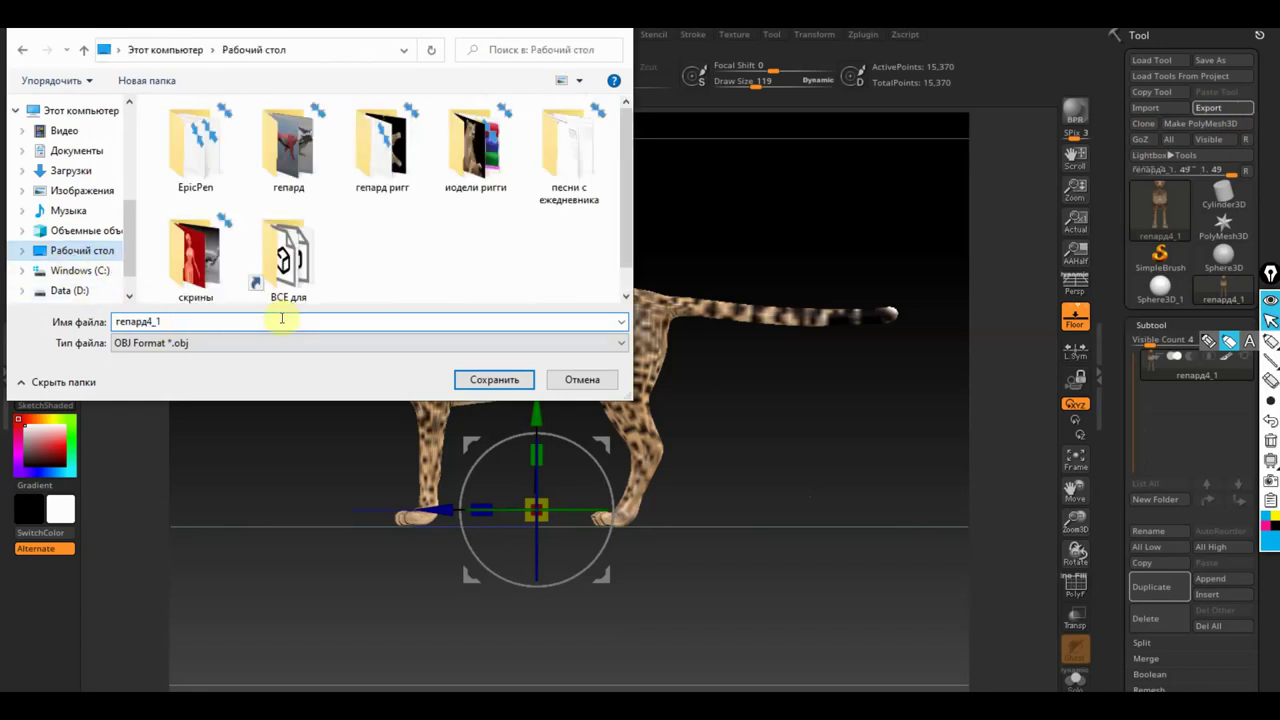
pyautogui.click(497, 382)
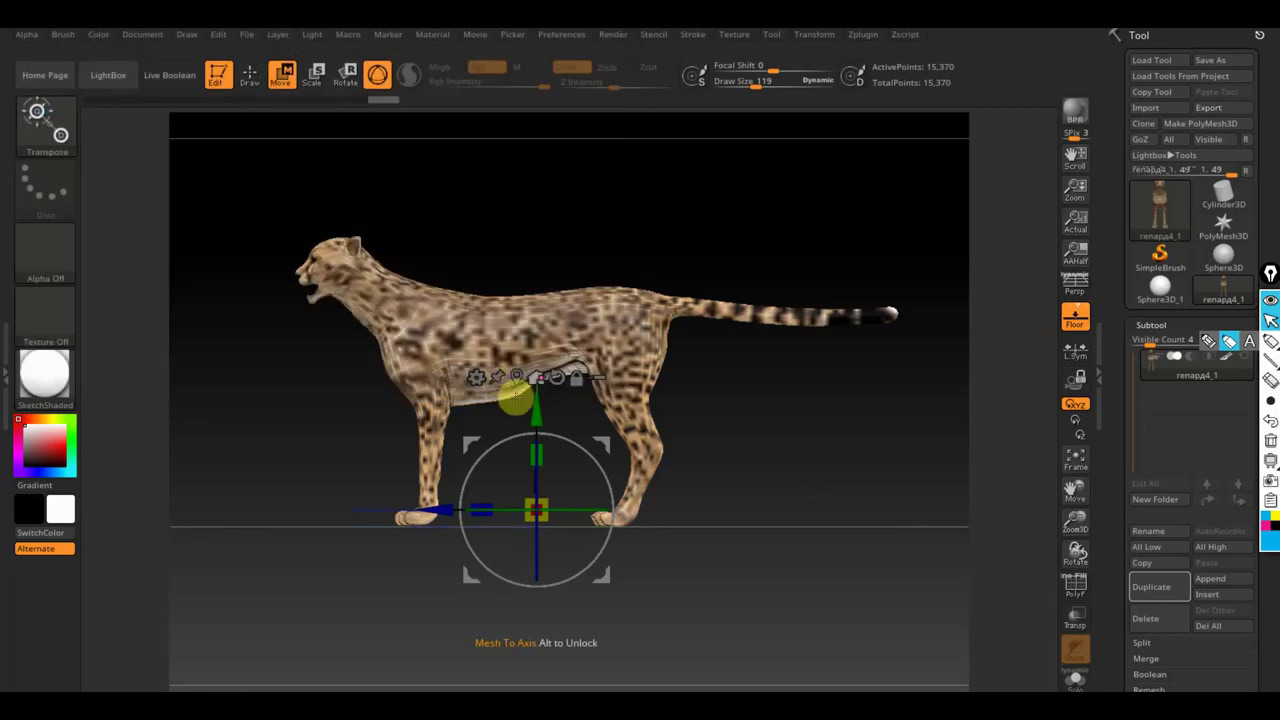
# Switch to Draw mode and re-import гепард4_1 as the active tool.
pyautogui.click(250, 80)
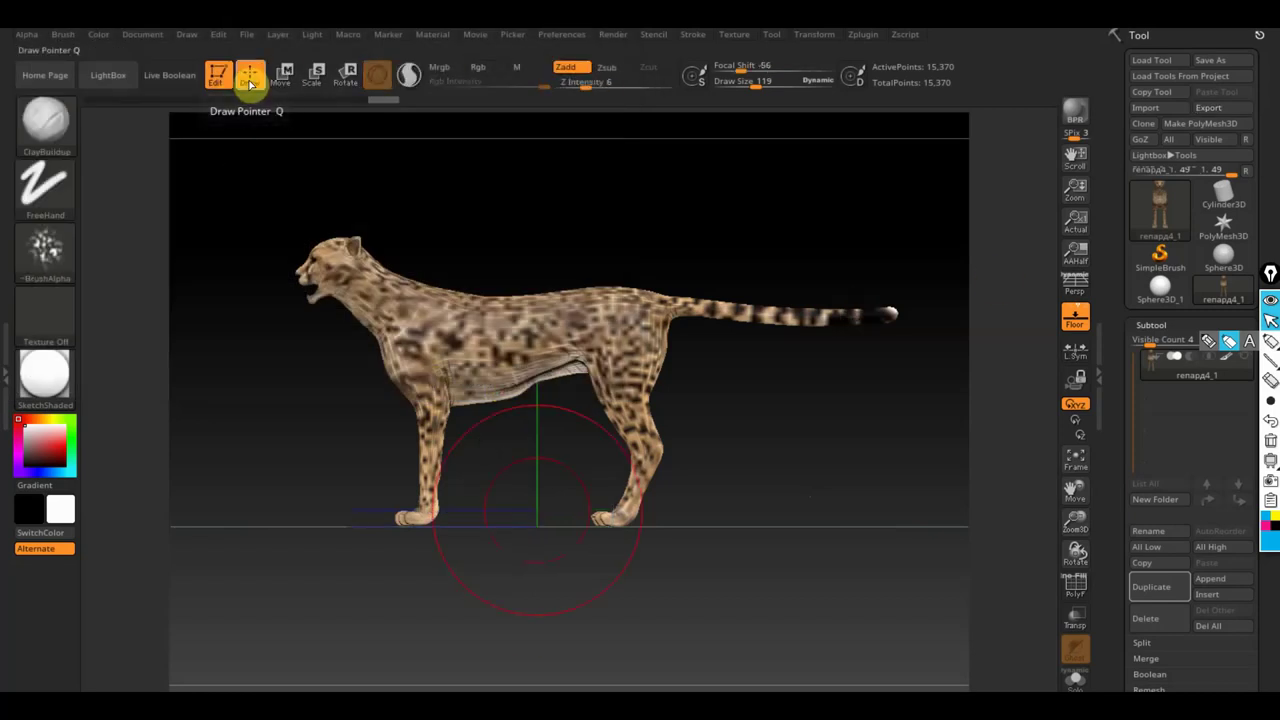
pyautogui.click(1147, 108)
pyautogui.click(387, 258)
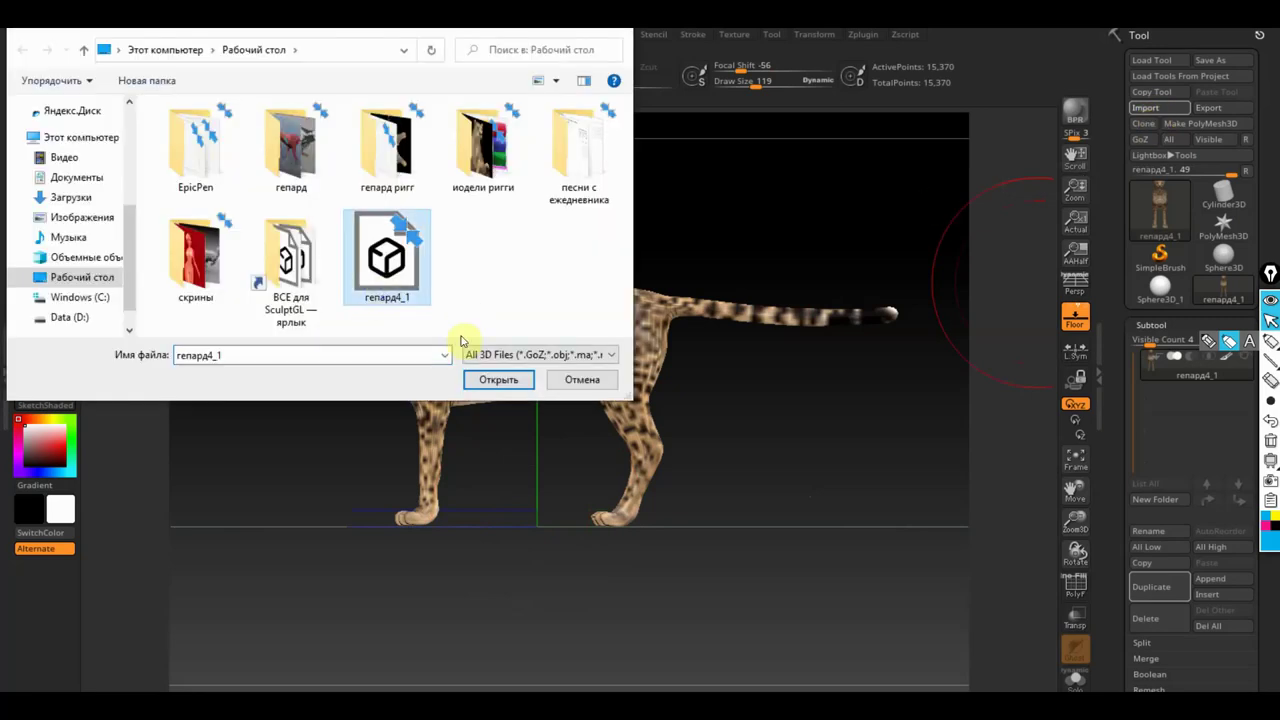
pyautogui.click(497, 382)
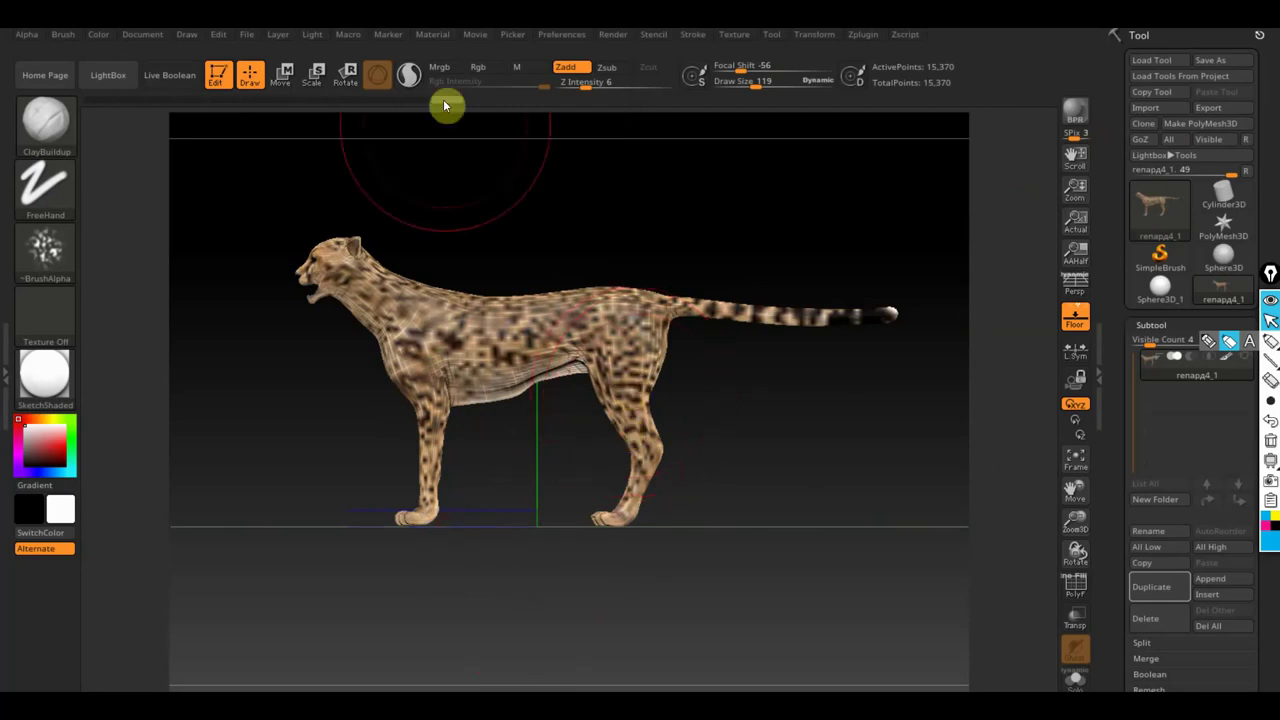
# Check the cheetah in exact front and side views, cancelling a Tool Save As.
pyautogui.keyDown('shift'); pyautogui.moveTo(728, 477); pyautogui.dragTo(836, 491); pyautogui.keyUp('shift')
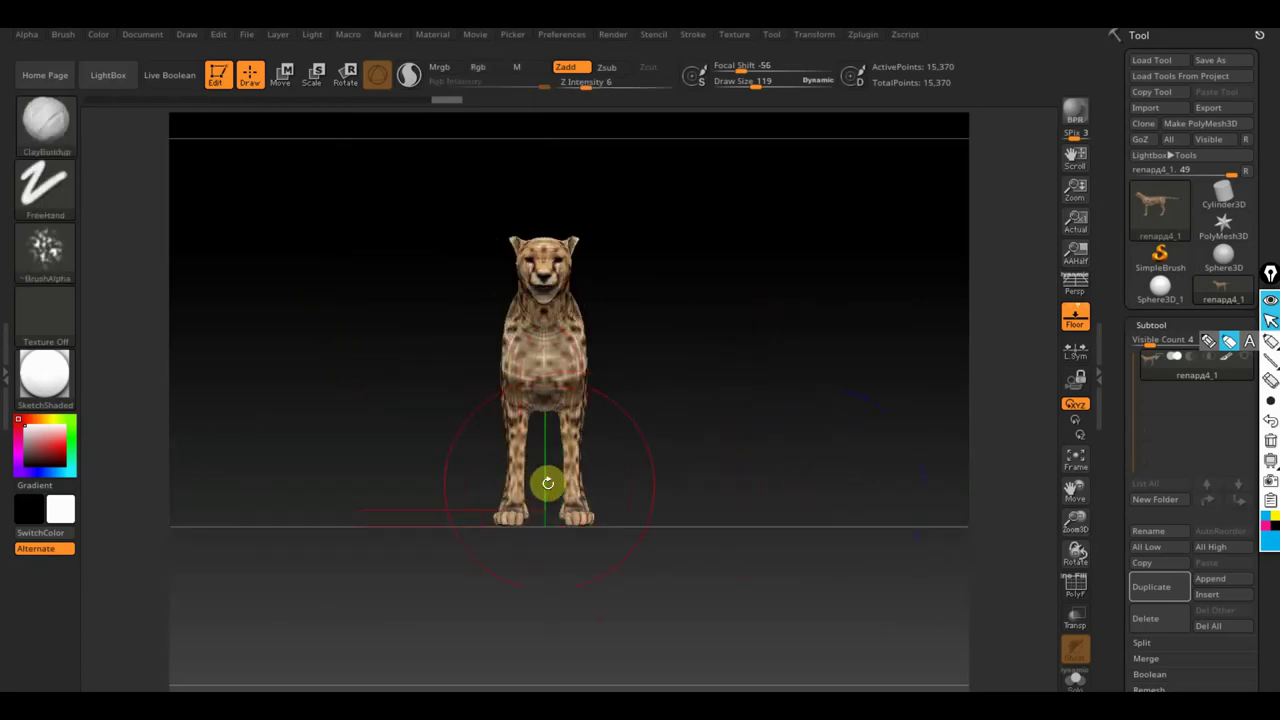
pyautogui.keyDown('shift'); pyautogui.moveTo(551, 492); pyautogui.dragTo(760, 428); pyautogui.keyUp('shift')
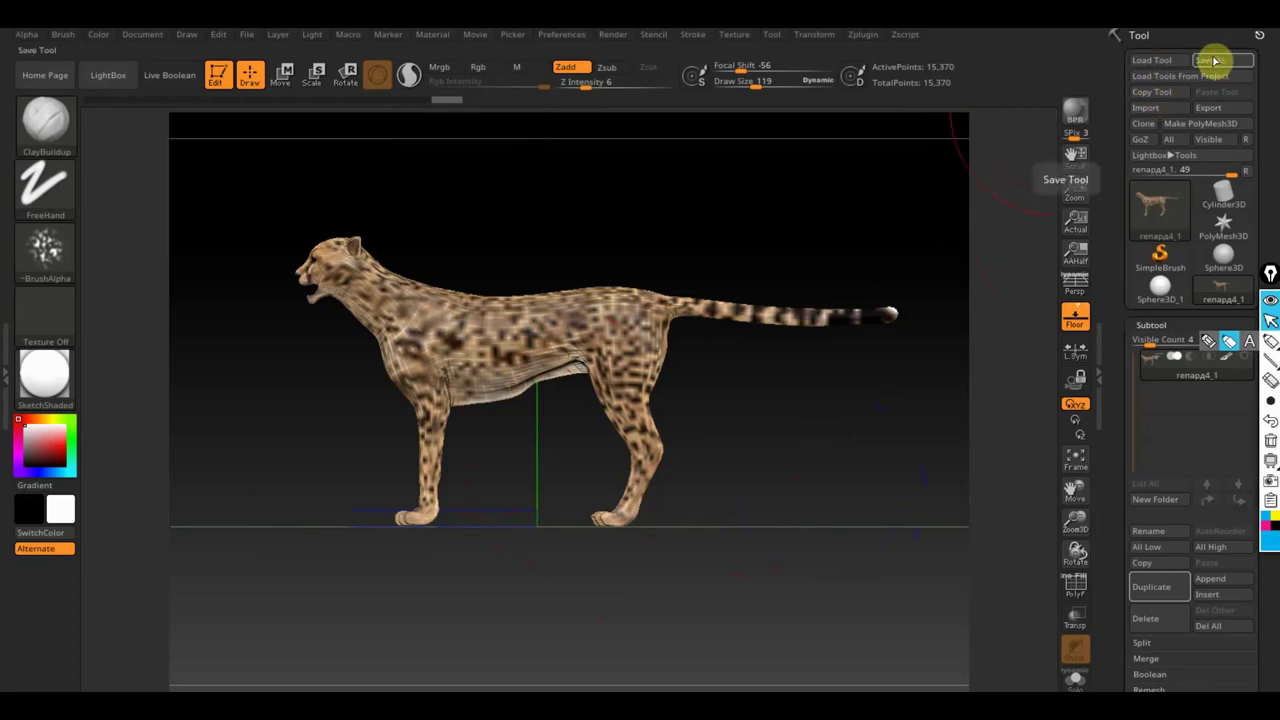
pyautogui.click(1215, 62)
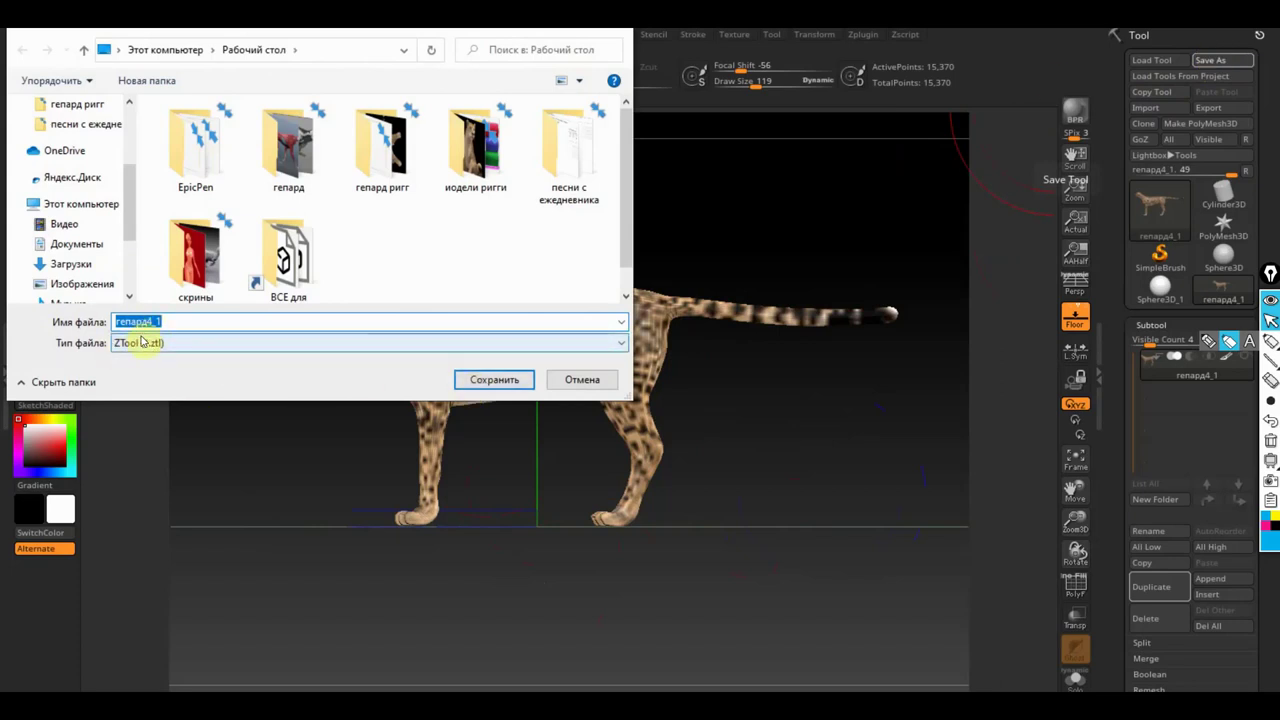
pyautogui.click(581, 381)
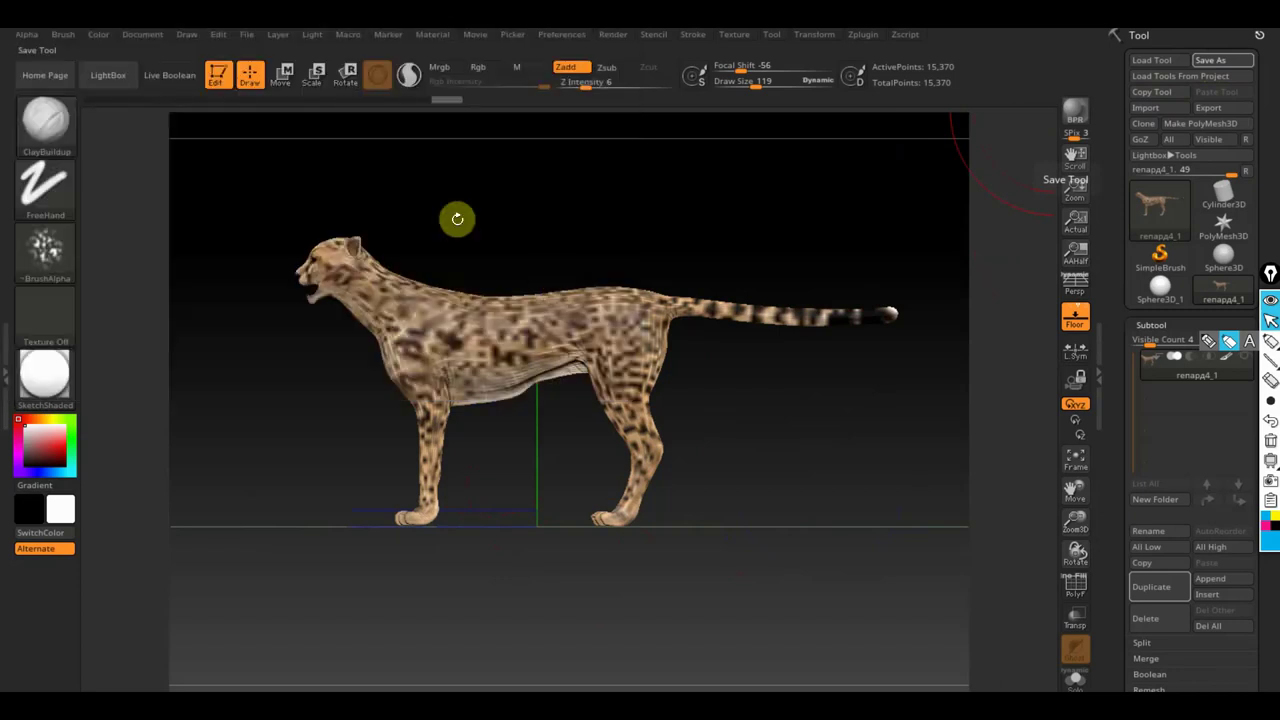
pyautogui.click(252, 38)
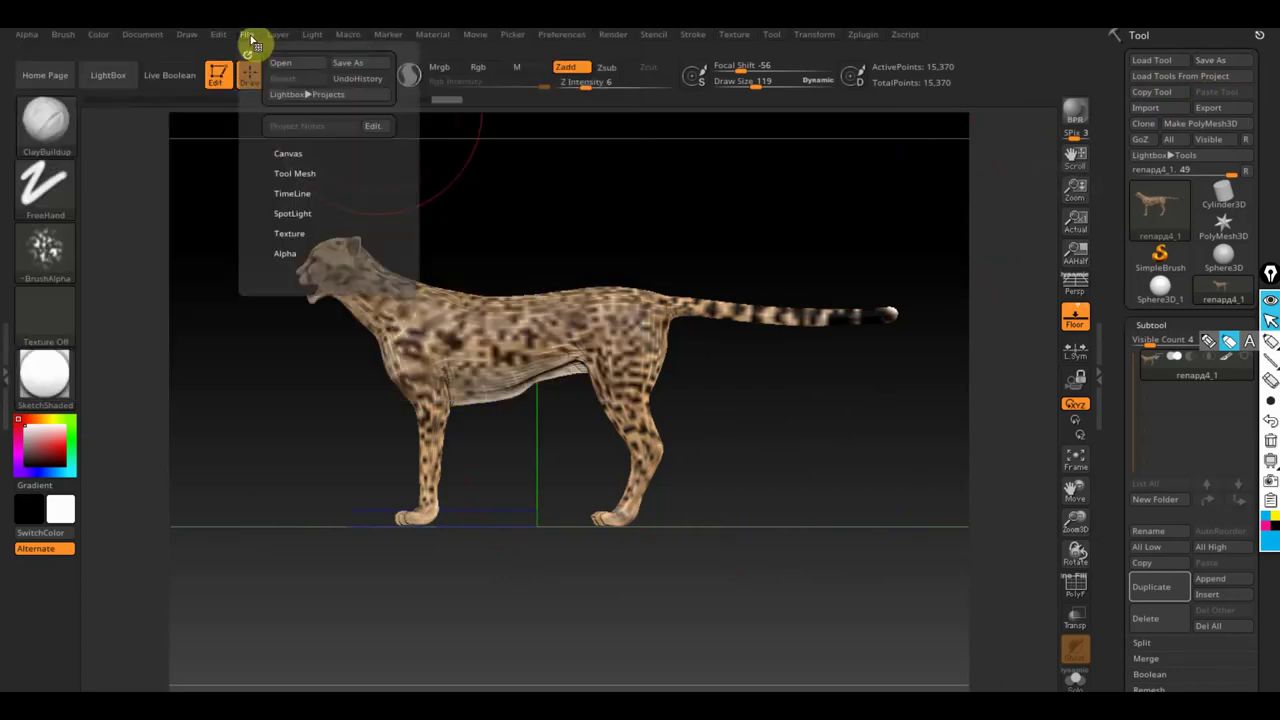
# Save the project as ZBrushProject4444, then choose File > Open to get the save prompt.
pyautogui.click(360, 64)
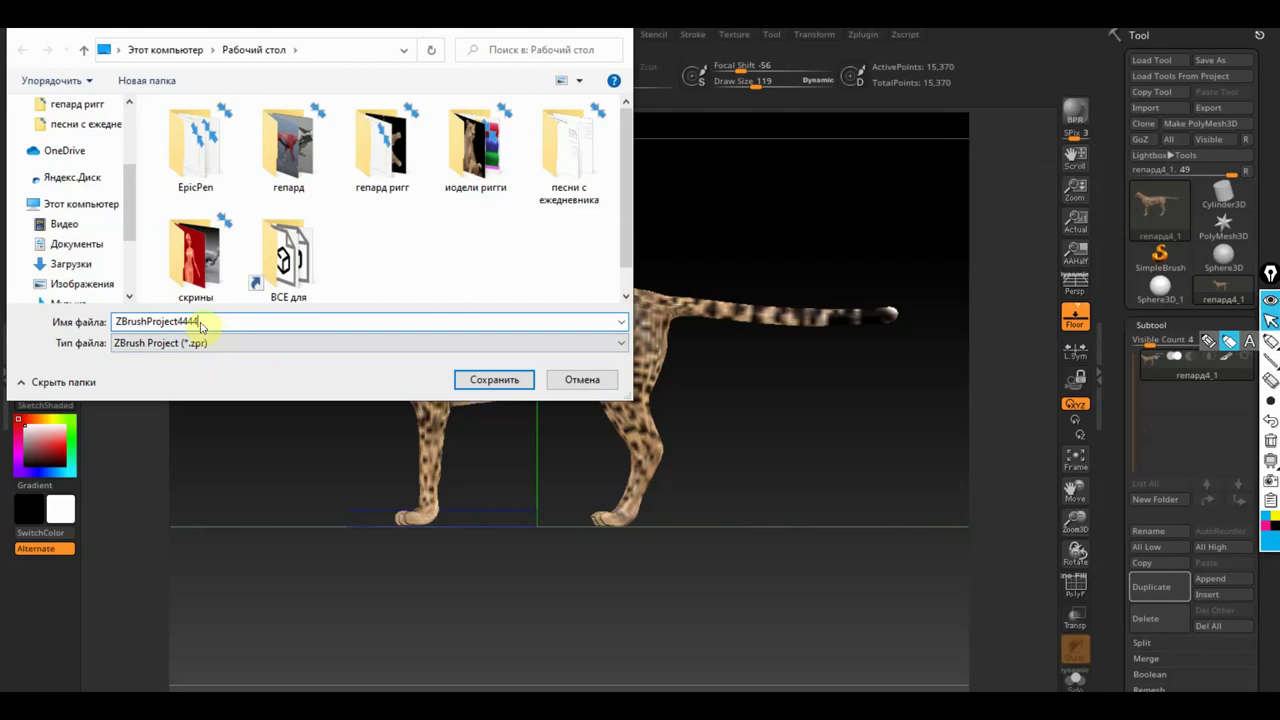
pyautogui.press('Return')
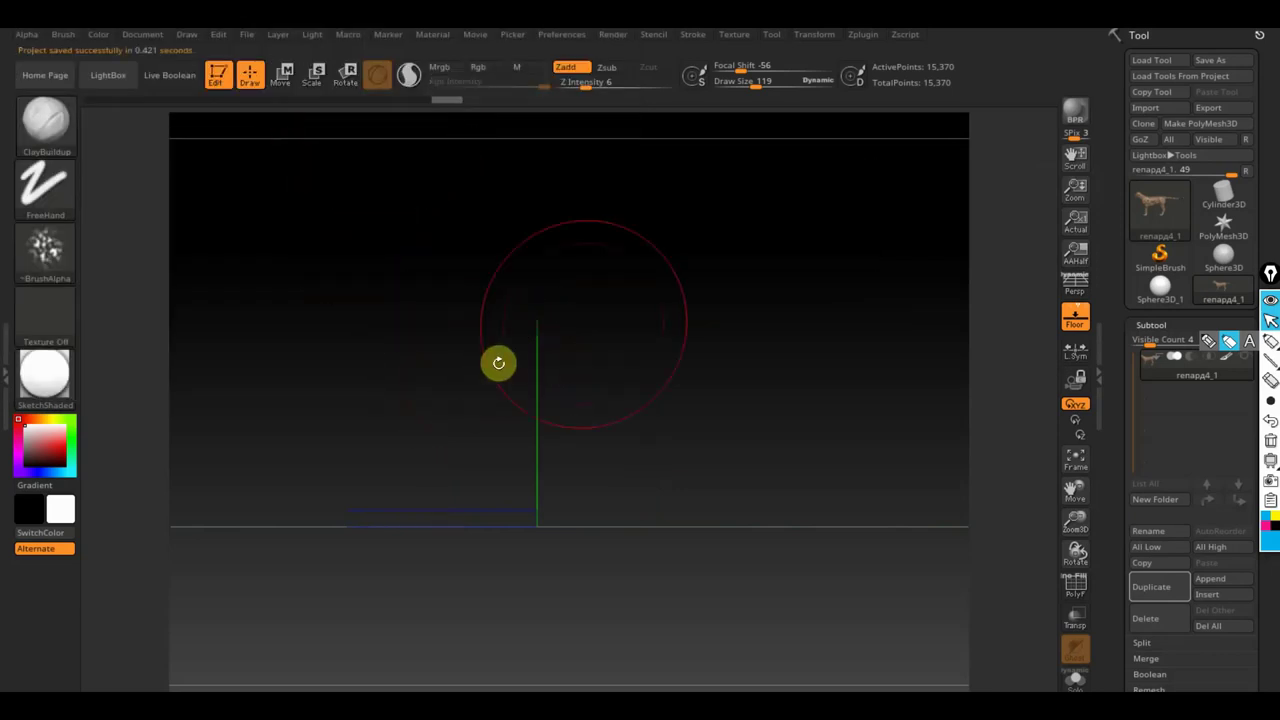
pyautogui.click(247, 36)
pyautogui.click(282, 63)
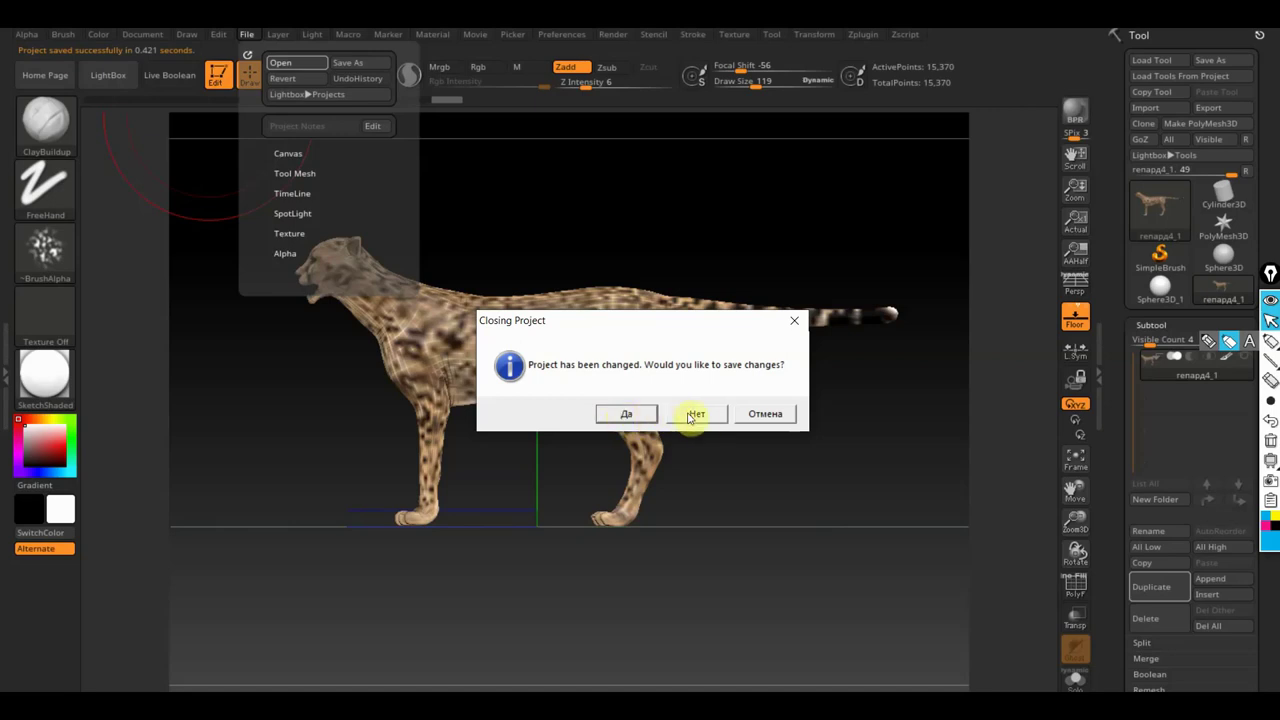
# Decline saving changes, reopen ZBrushProject4444, and open LightBox.
pyautogui.click(698, 414)
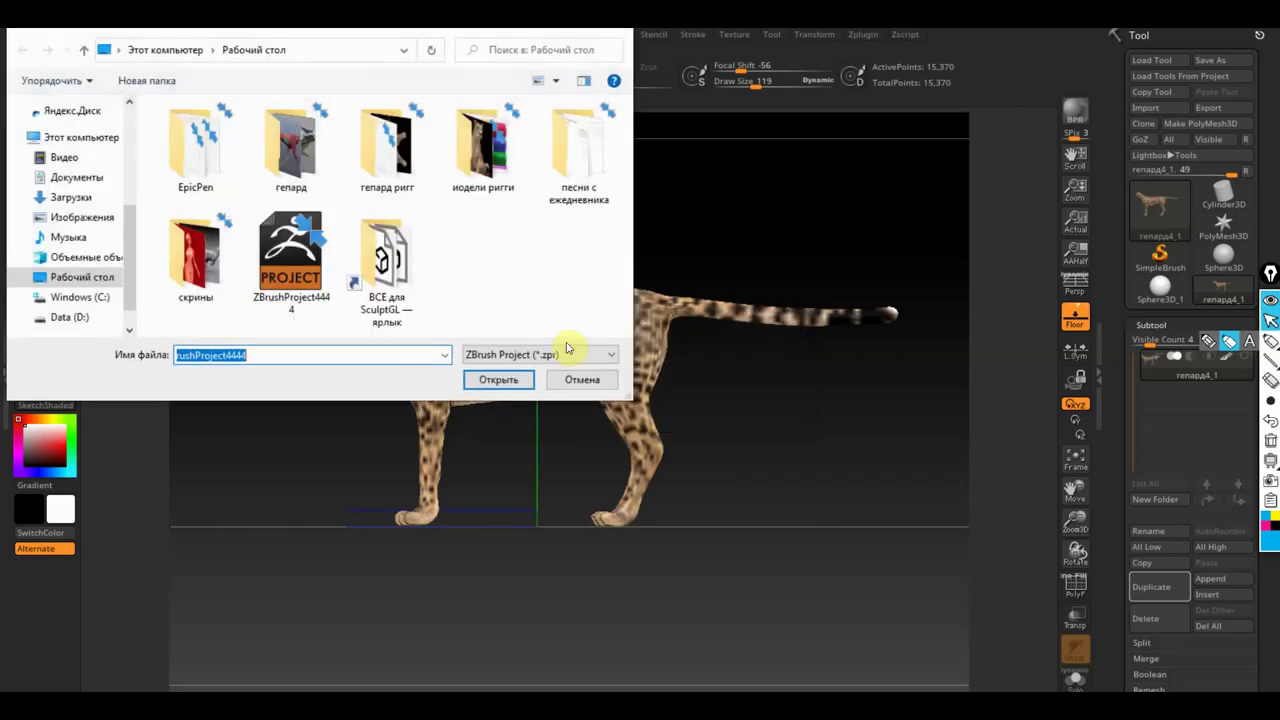
pyautogui.click(310, 275)
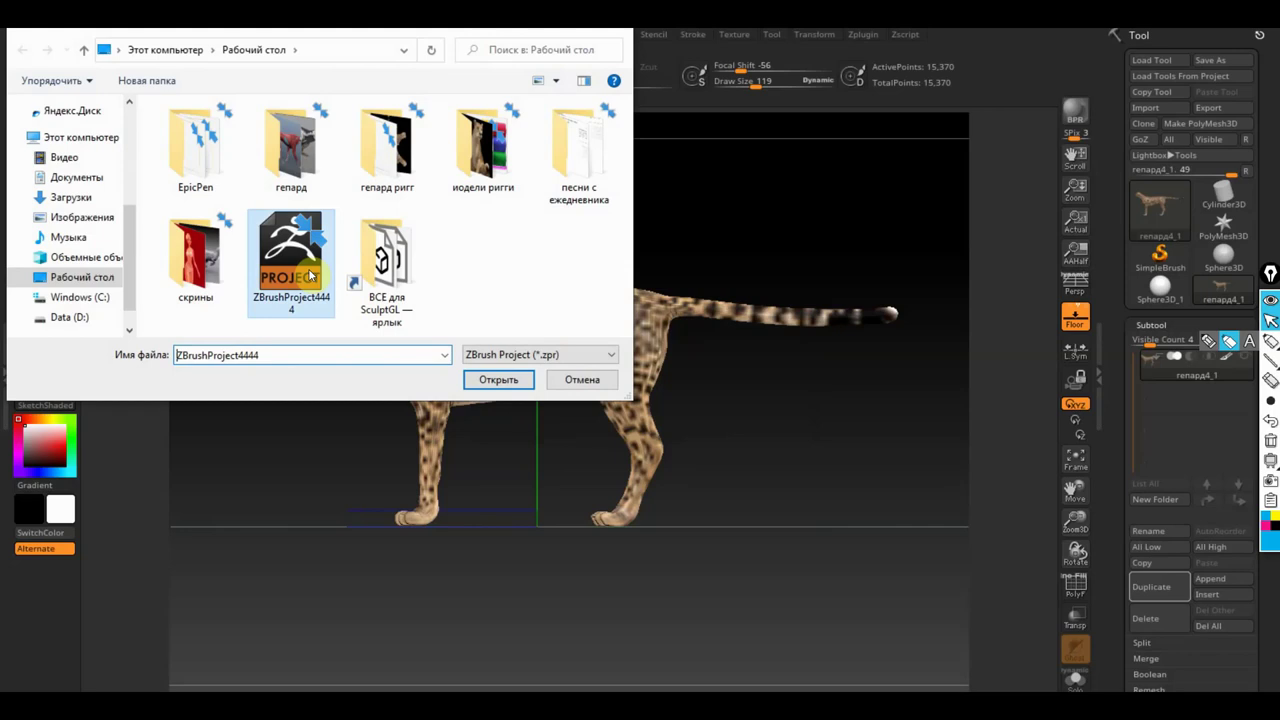
pyautogui.doubleClick(310, 275)
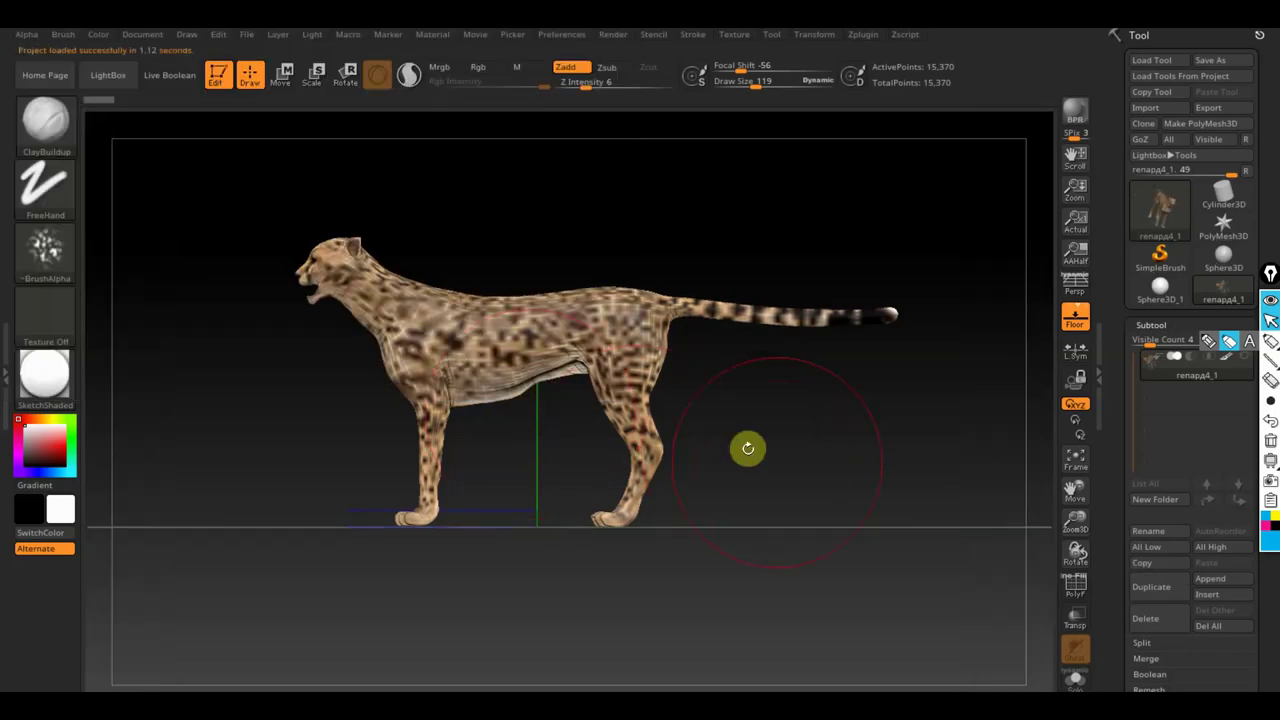
pyautogui.moveTo(849, 480)
pyautogui.mouseDown()
pyautogui.moveTo(934, 503)
pyautogui.moveTo(840, 494)
pyautogui.moveTo(900, 491)
pyautogui.mouseUp()
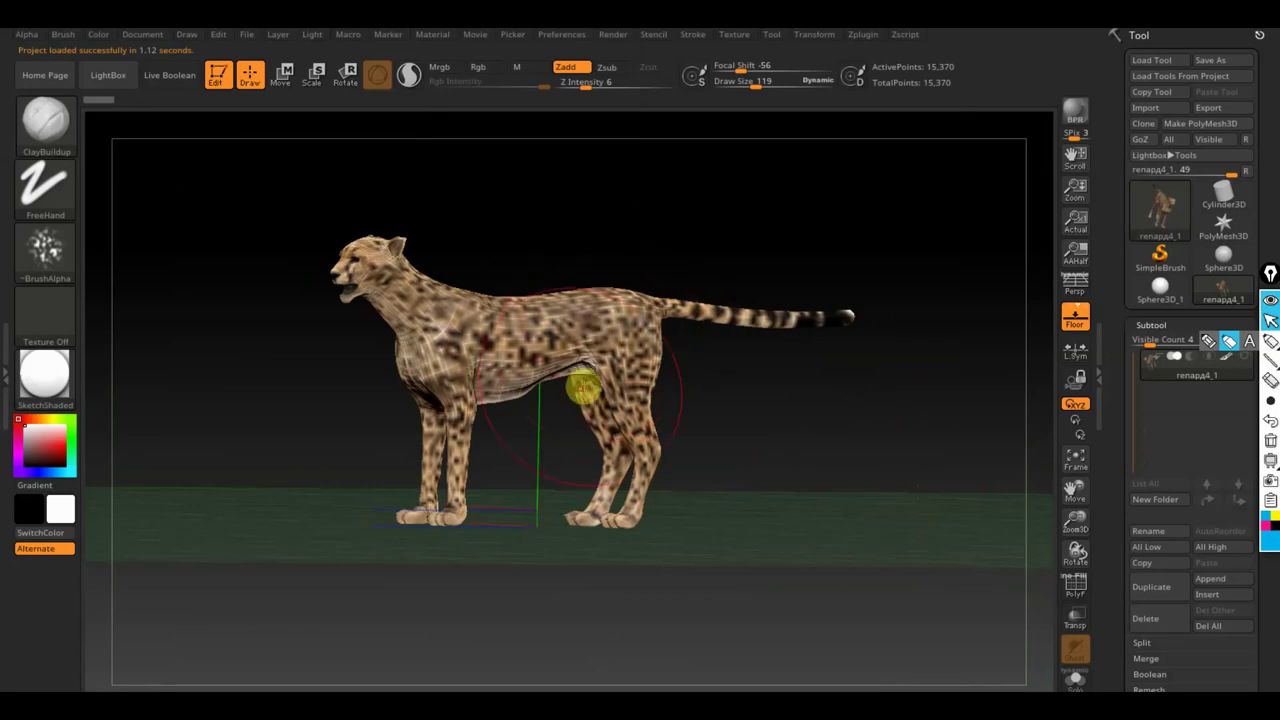
pyautogui.click(117, 79)
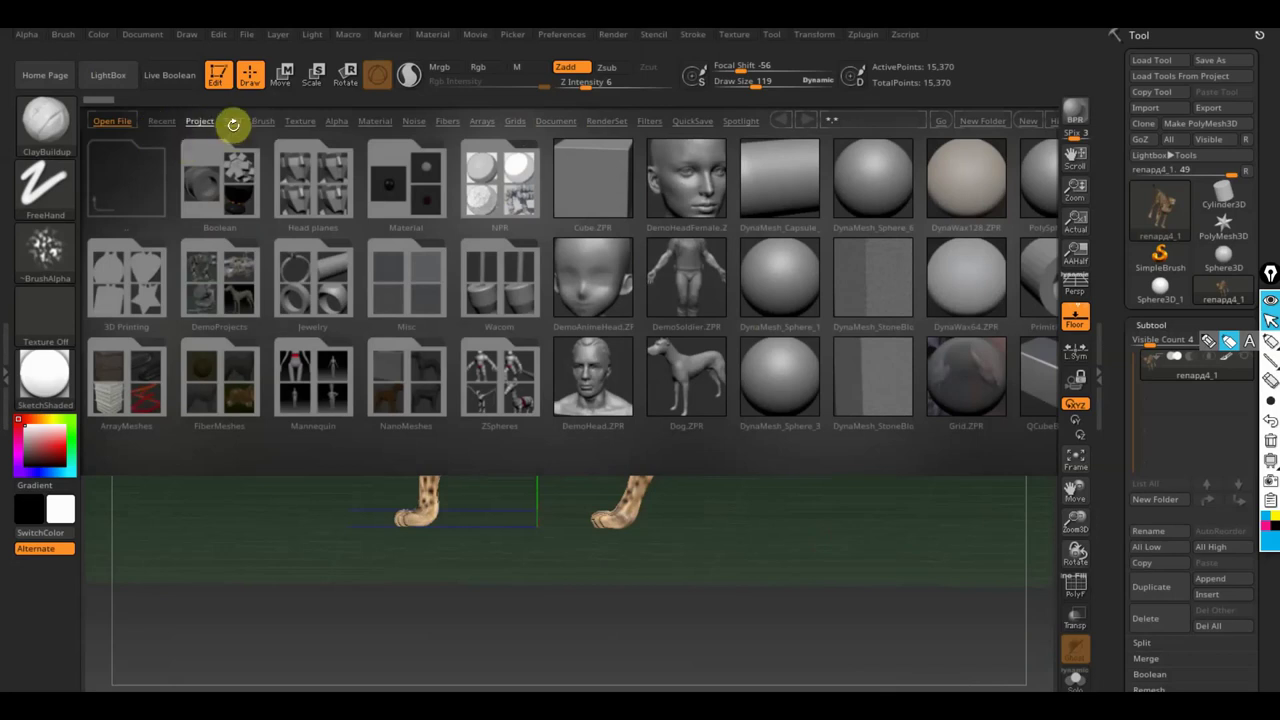
# Flip through the LightBox tabs, then select the elephant project under Recent.
pyautogui.click(233, 122)
pyautogui.click(196, 122)
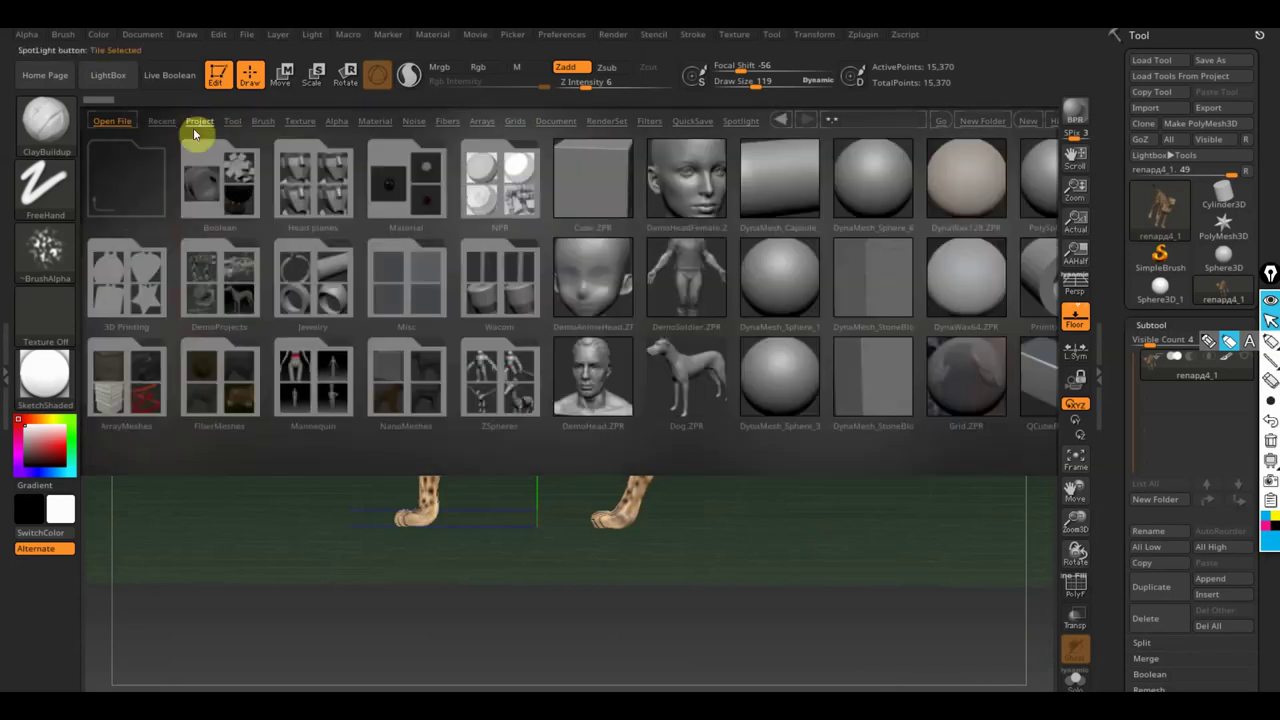
pyautogui.click(164, 122)
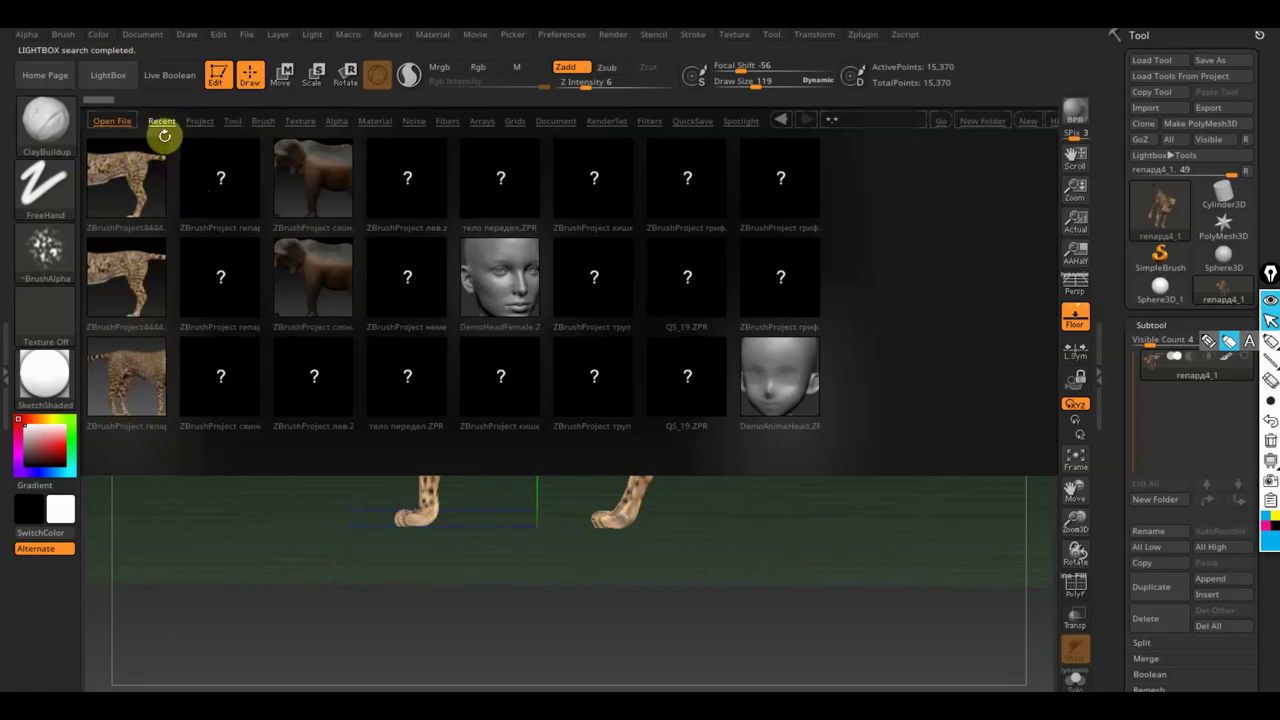
pyautogui.click(262, 123)
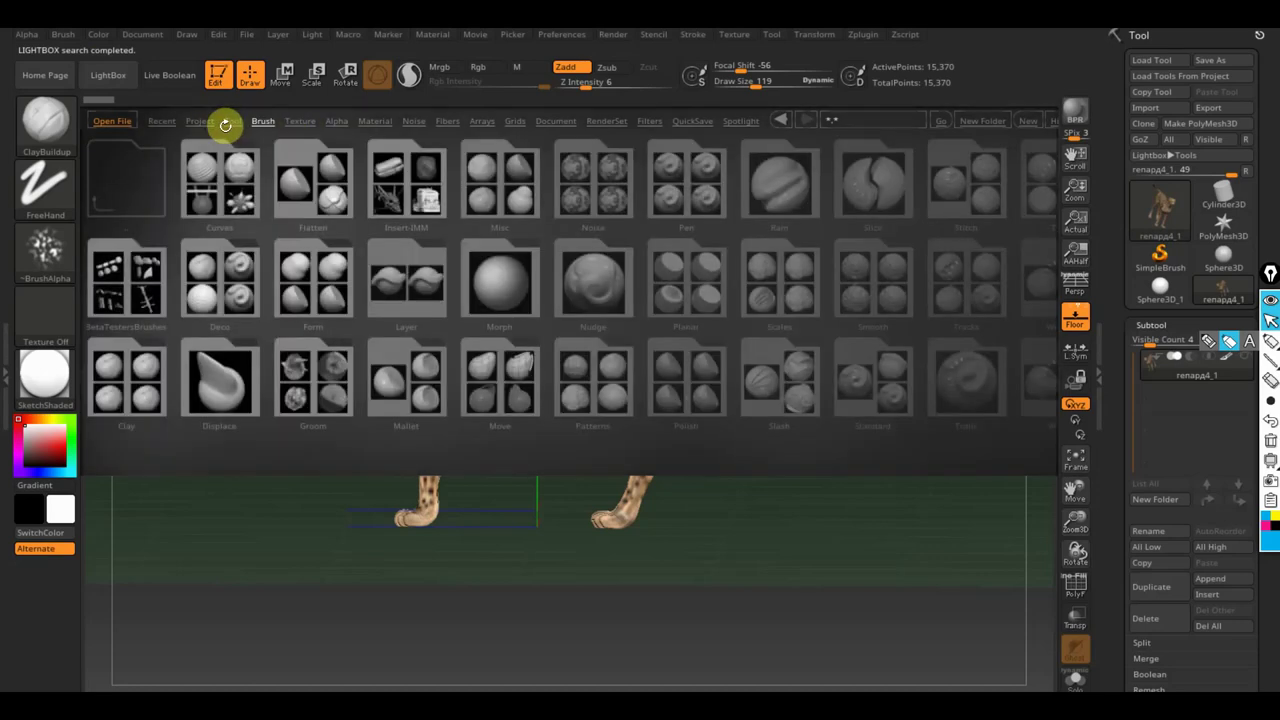
pyautogui.click(228, 123)
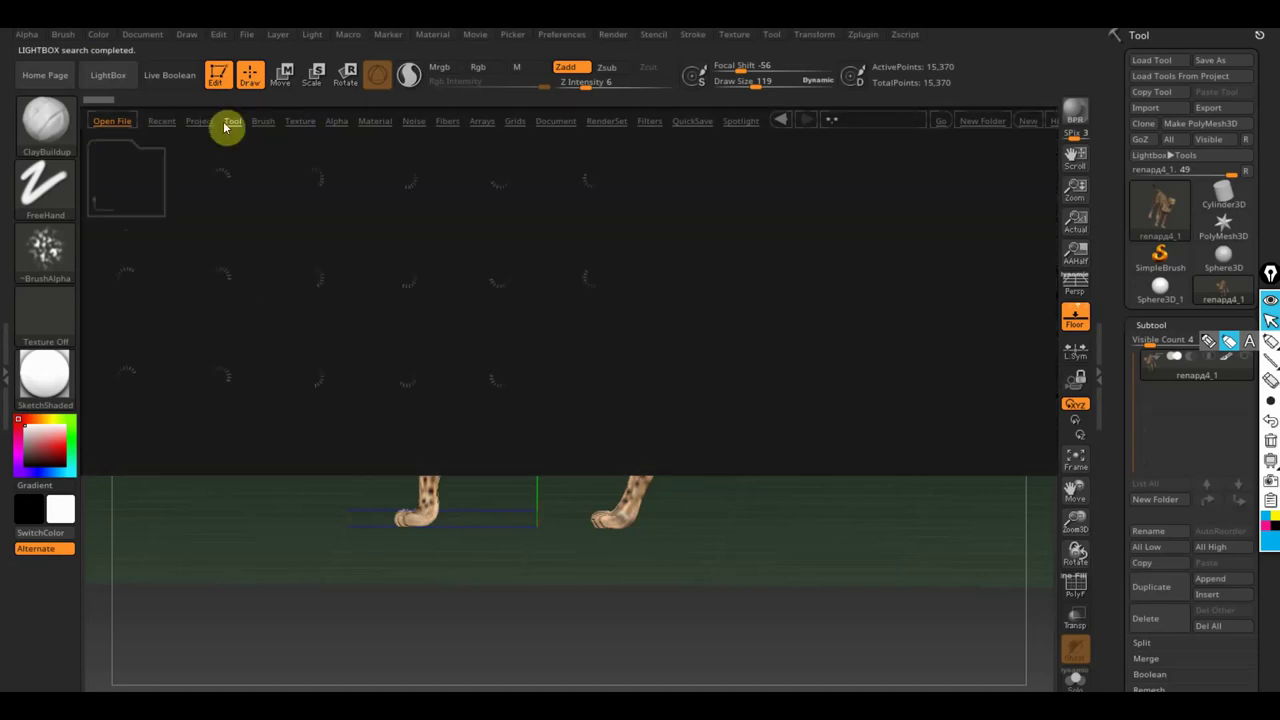
pyautogui.click(458, 122)
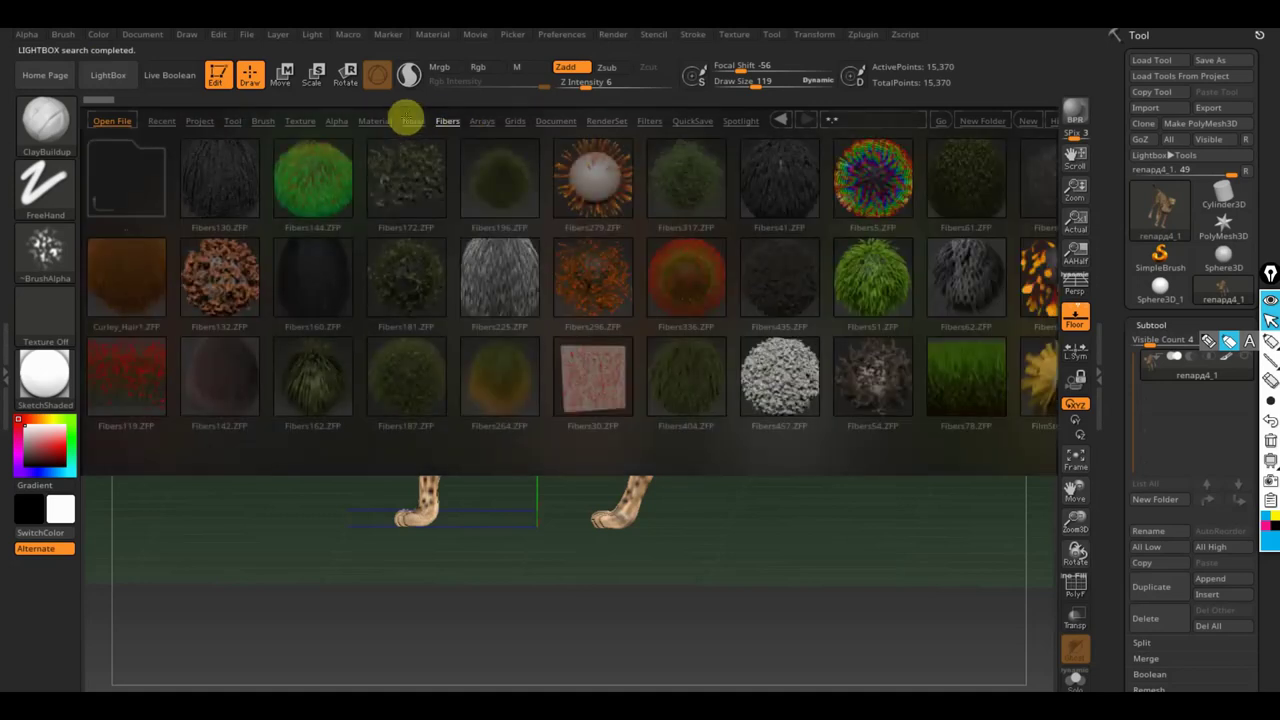
pyautogui.click(388, 121)
pyautogui.click(375, 122)
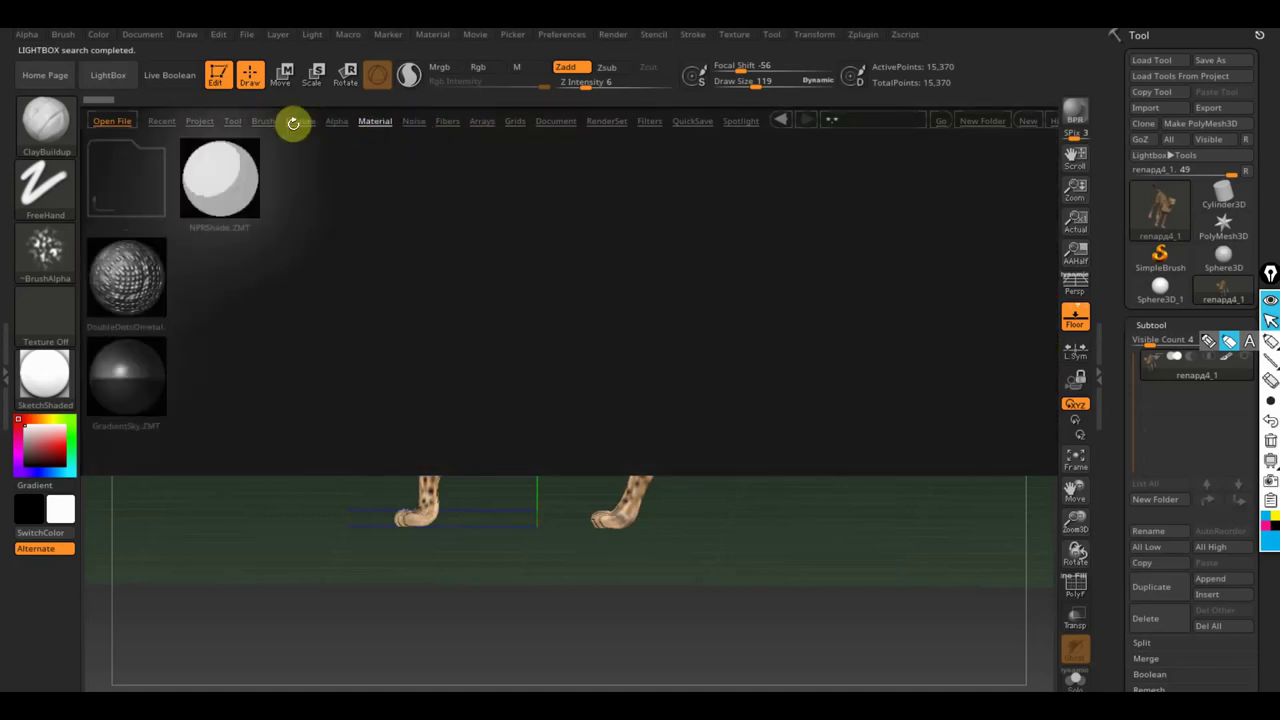
pyautogui.click(161, 121)
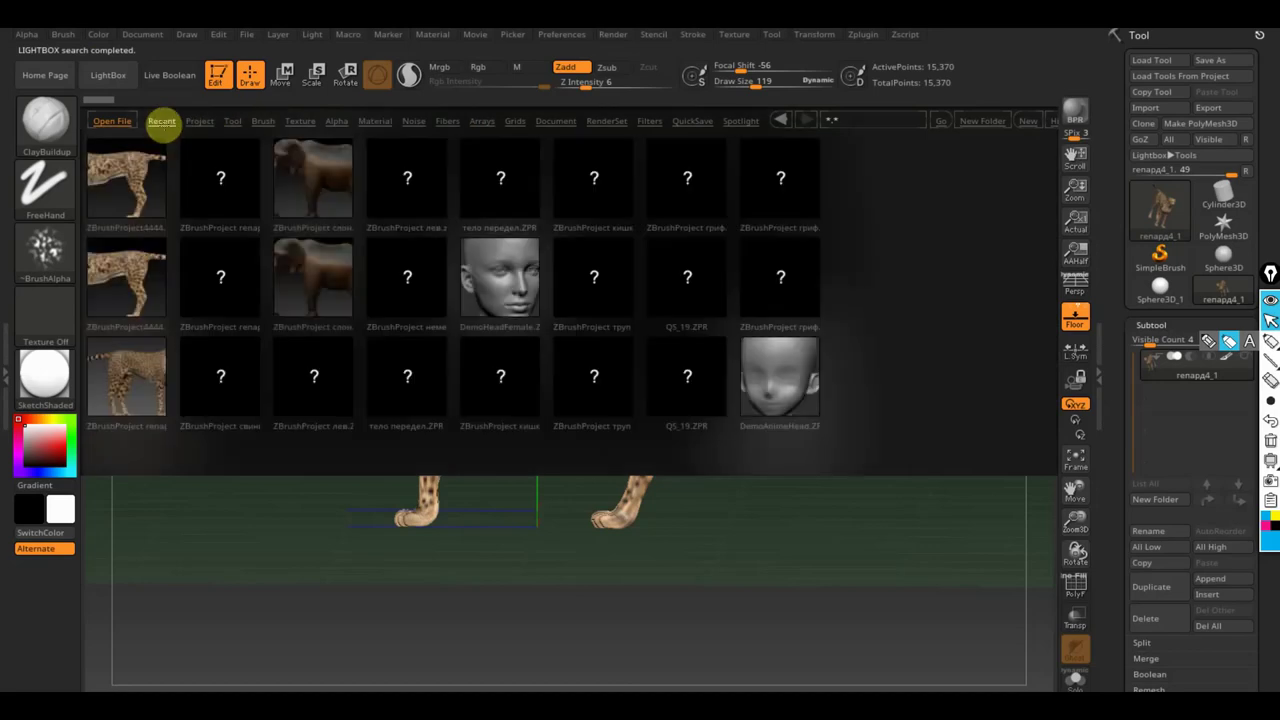
pyautogui.click(313, 283)
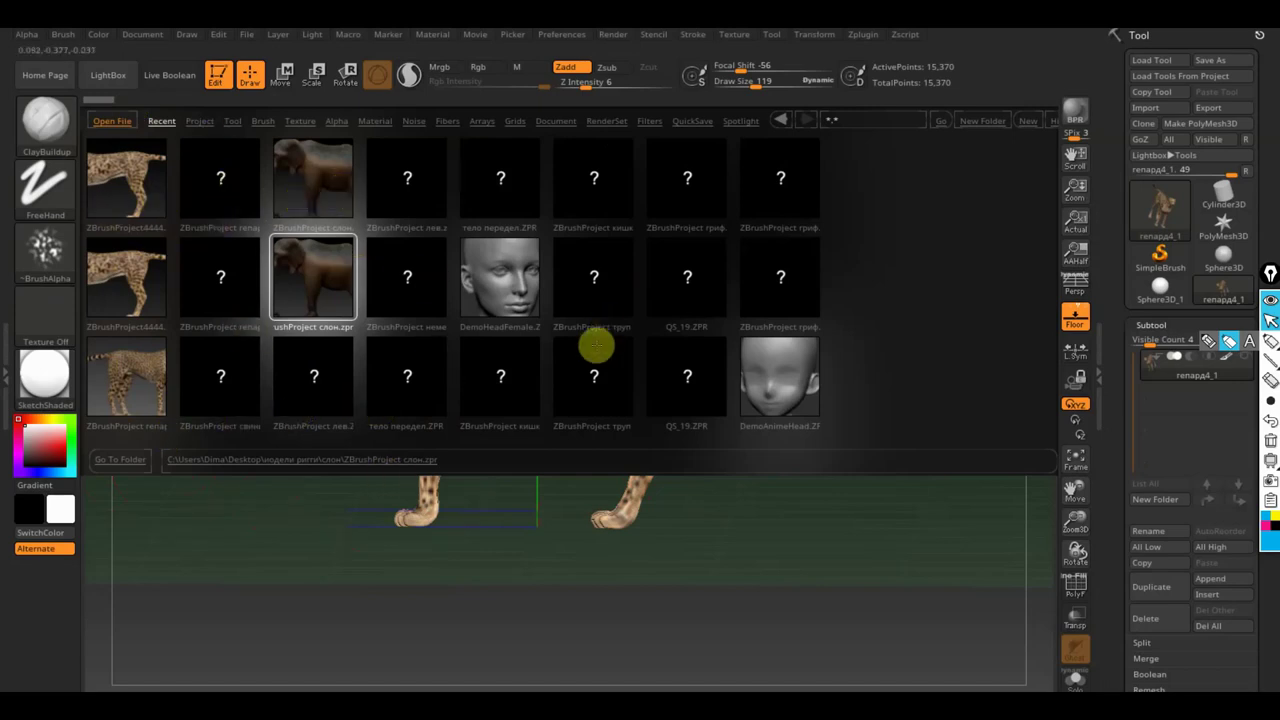
# Load the elephant project without saving the cheetah, then turn it to a side profile.
pyautogui.click(495, 176)
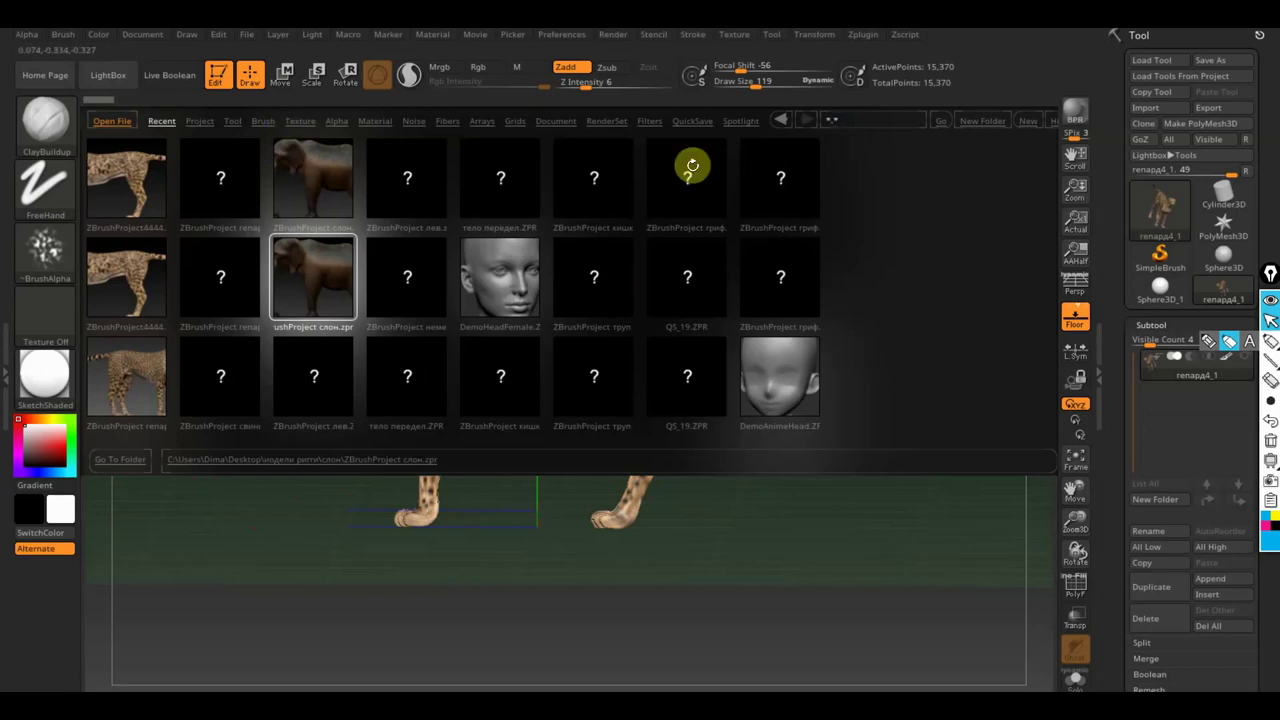
pyautogui.doubleClick(305, 283)
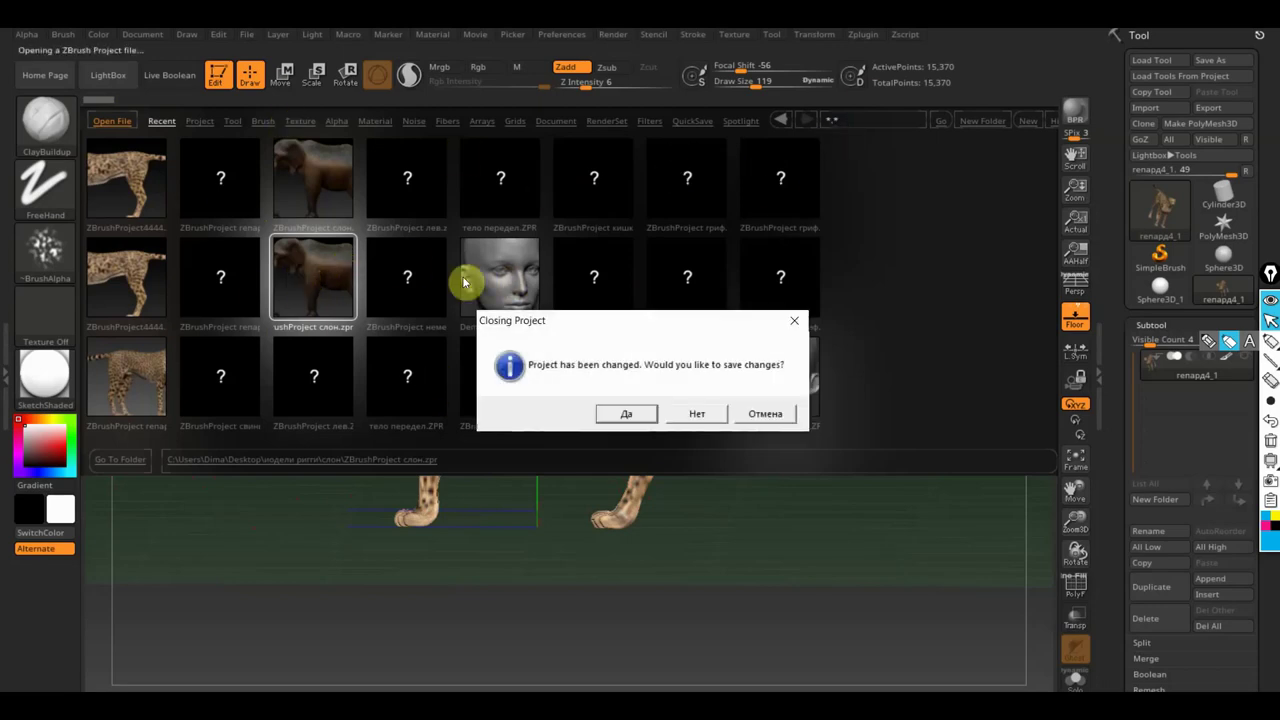
pyautogui.click(697, 421)
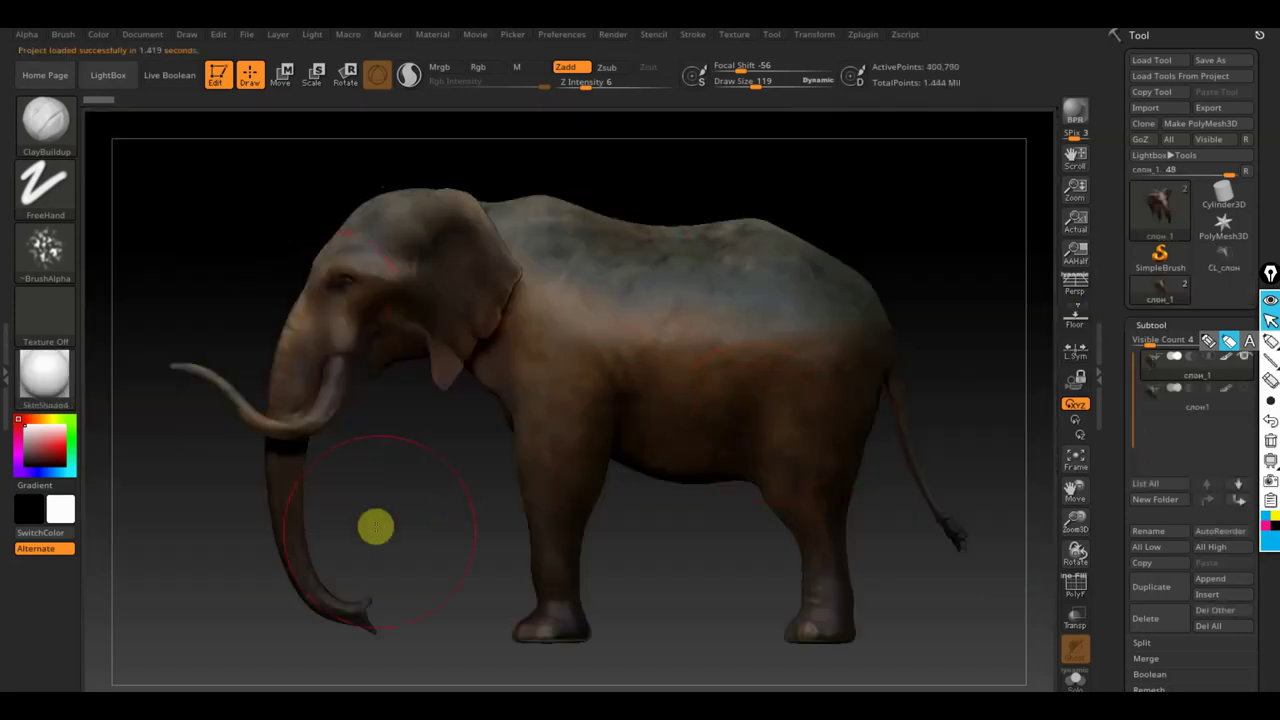
pyautogui.moveTo(374, 526); pyautogui.dragTo(407, 541)
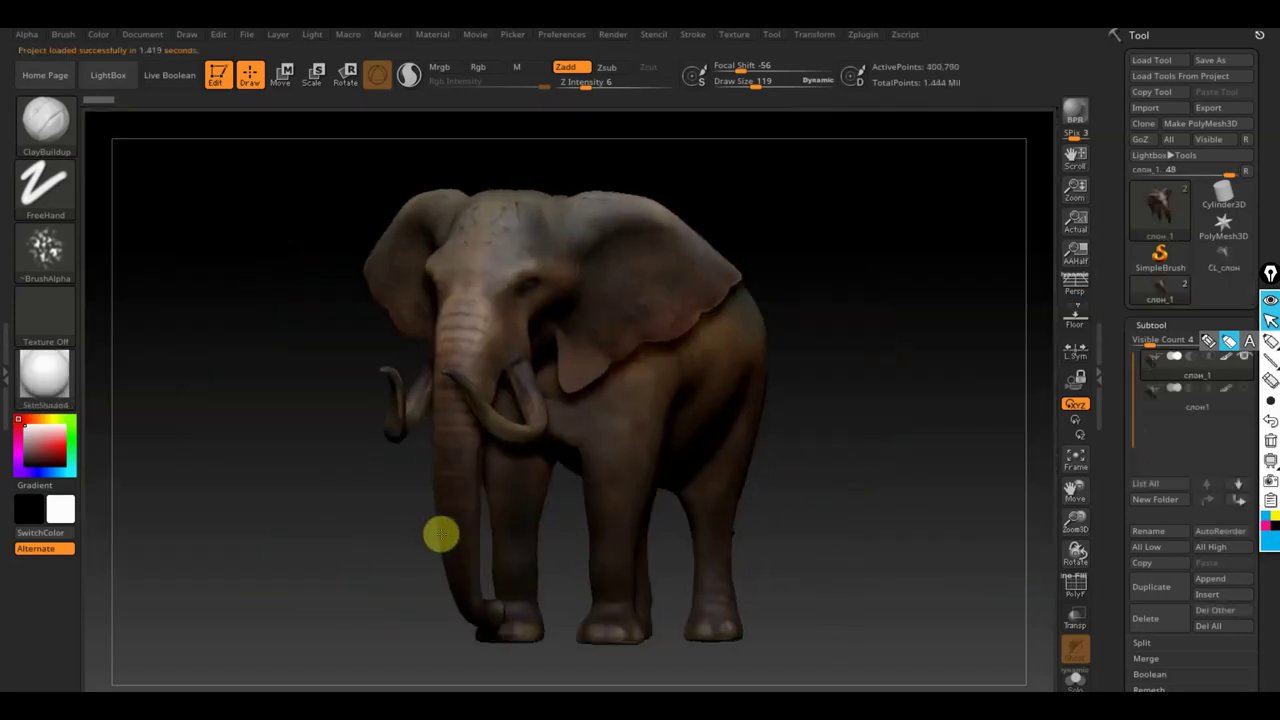
pyautogui.moveTo(943, 315)
pyautogui.mouseDown()
pyautogui.moveTo(909, 311)
pyautogui.moveTo(940, 271)
pyautogui.moveTo(940, 283)
pyautogui.mouseUp()
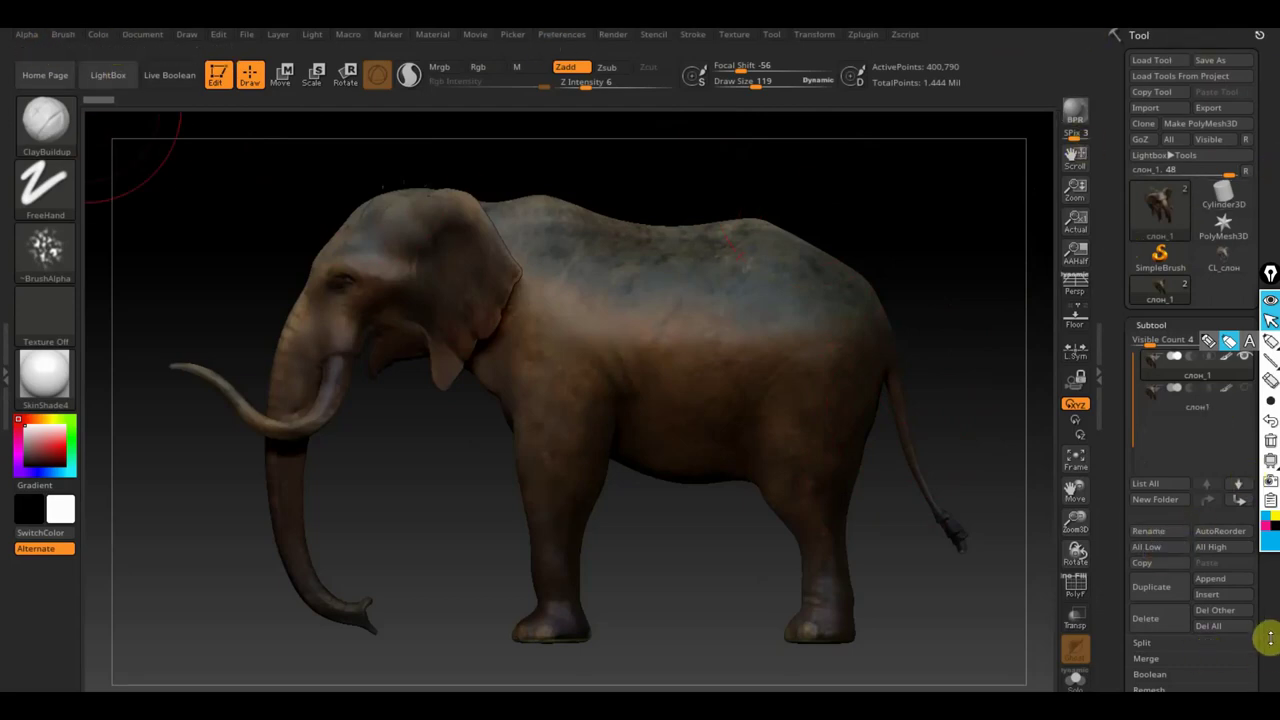
pyautogui.scroll(-2, 1268, 637)
pyautogui.scroll(-3, 1268, 606)
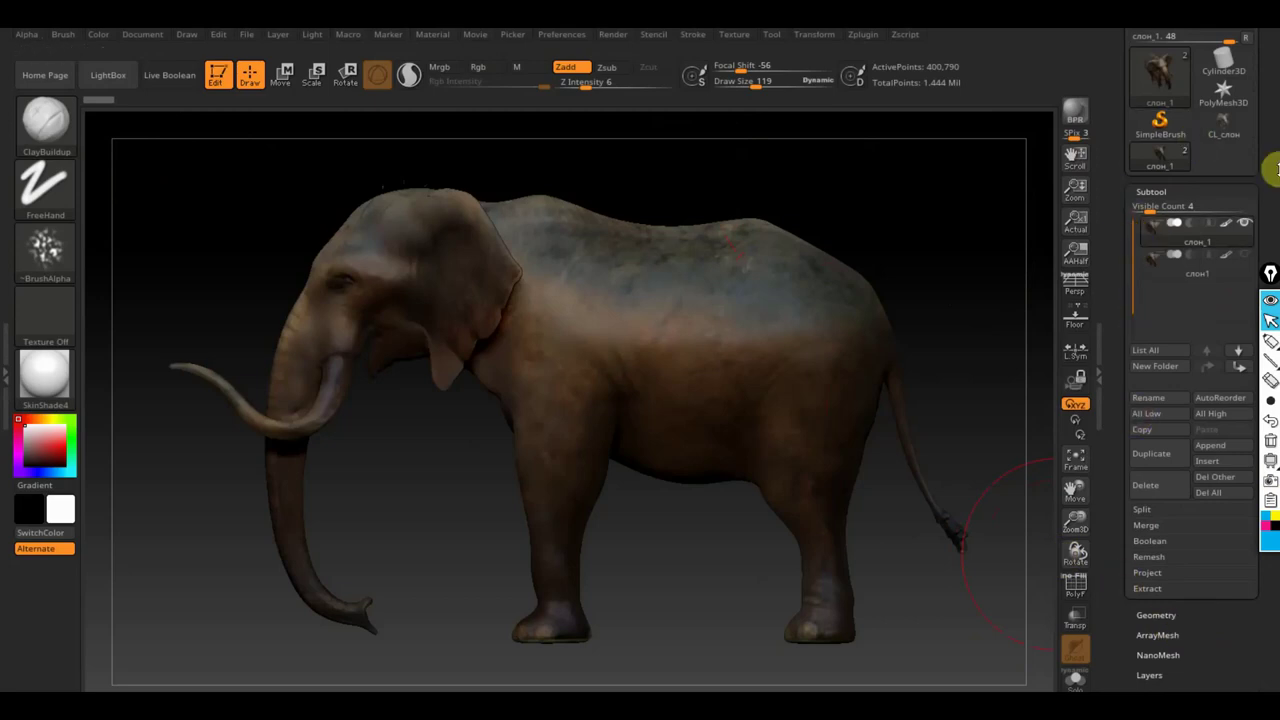
pyautogui.scroll(3, 1268, 175)
pyautogui.scroll(1, 1272, 193)
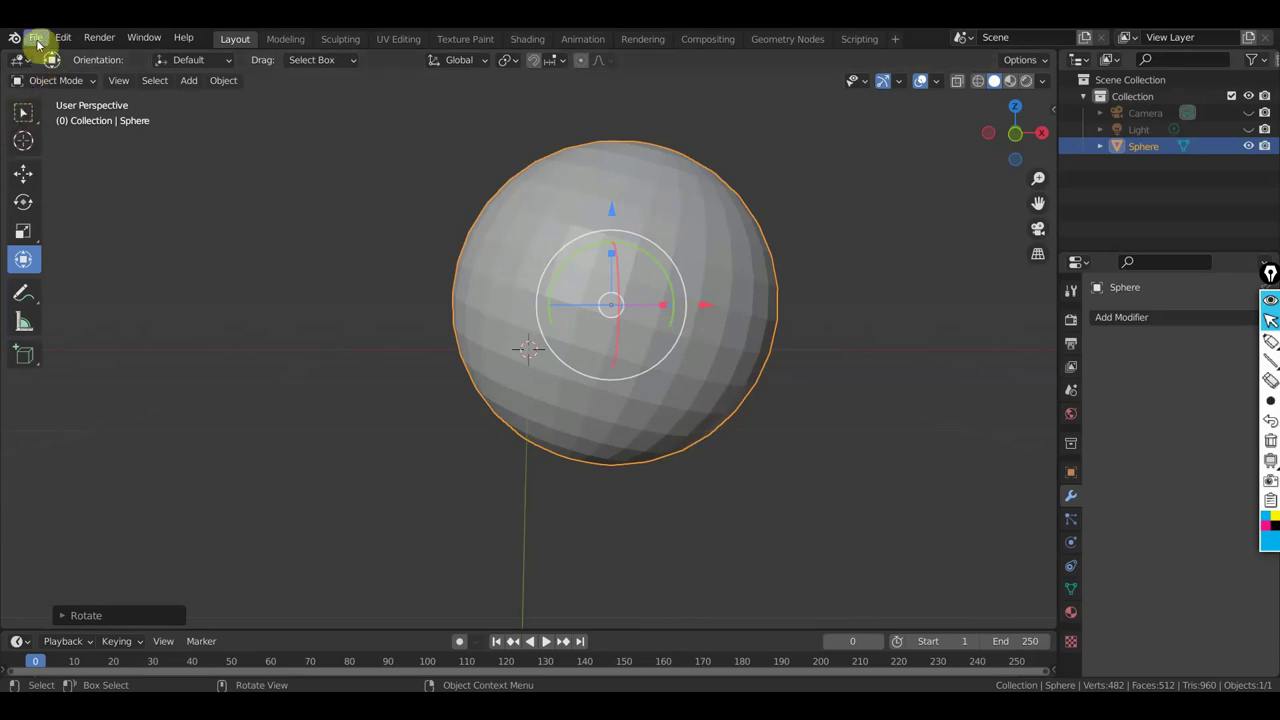
# Zoom the Blender view out and bring up the File > Import format list.
pyautogui.hotkey('ctrl', 'z')
pyautogui.hotkey('ctrl', 'z')
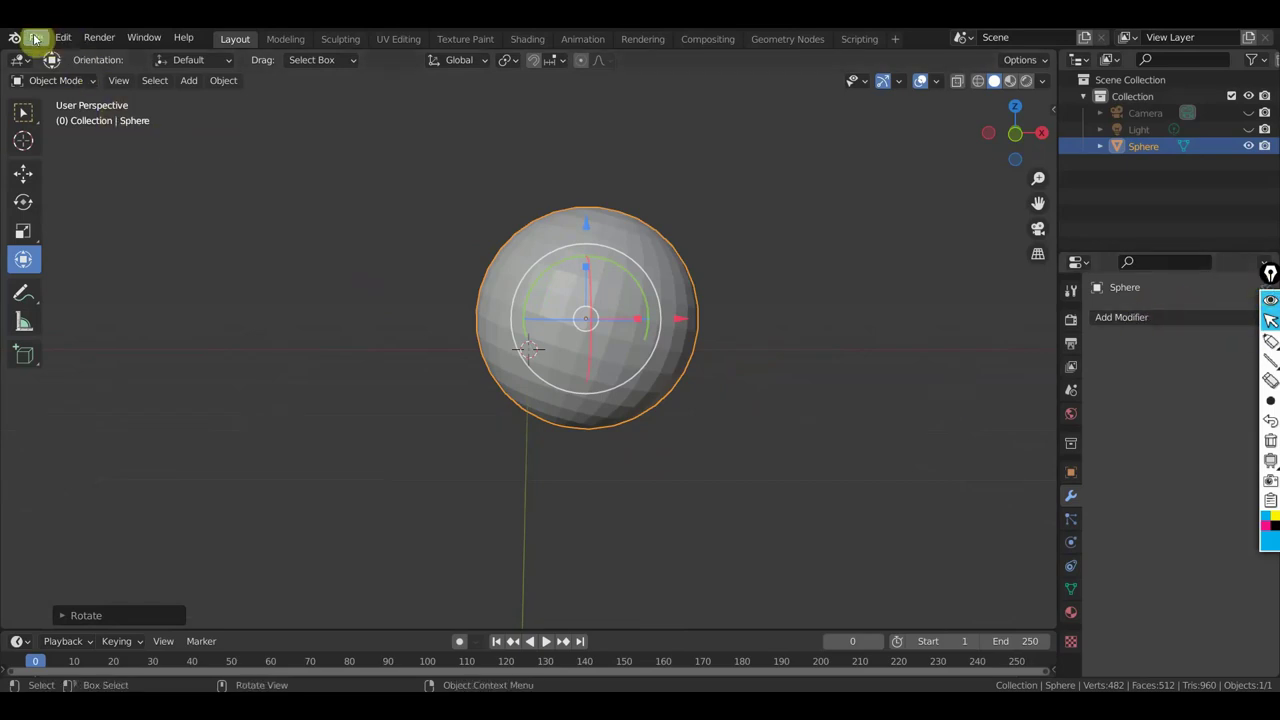
pyautogui.click(35, 39)
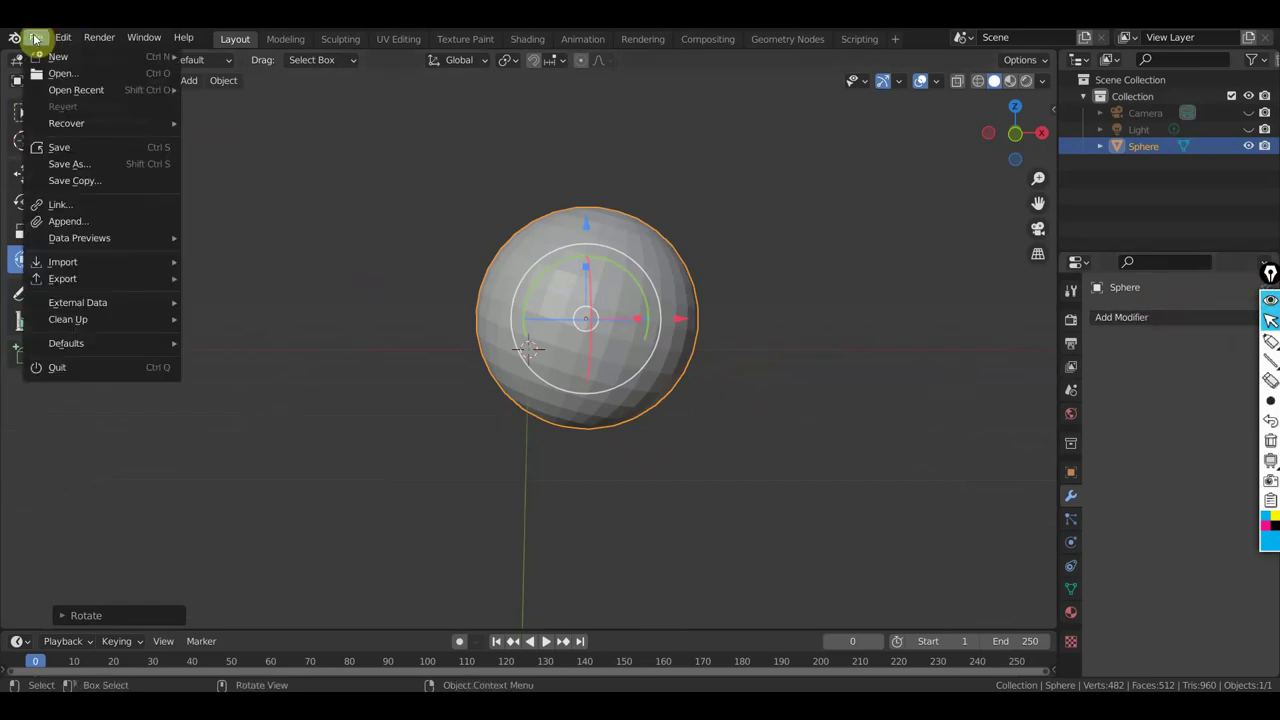
pyautogui.click(64, 265)
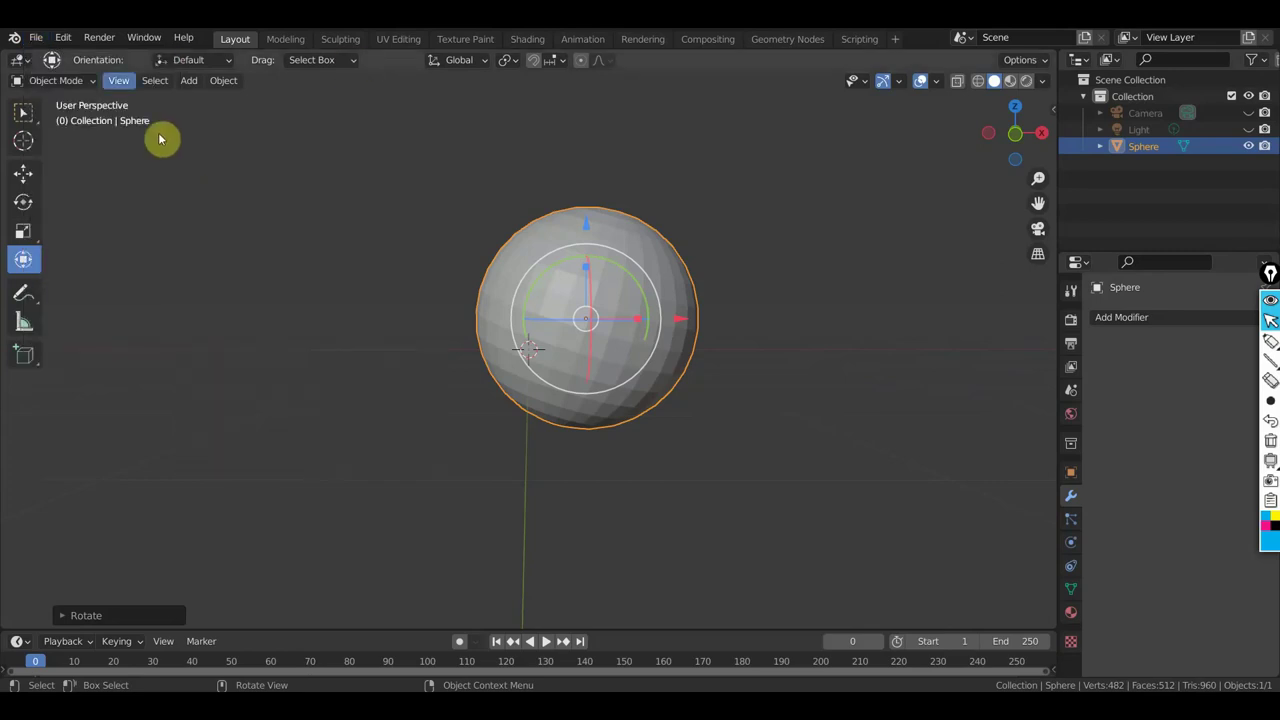
pyautogui.click(57, 83)
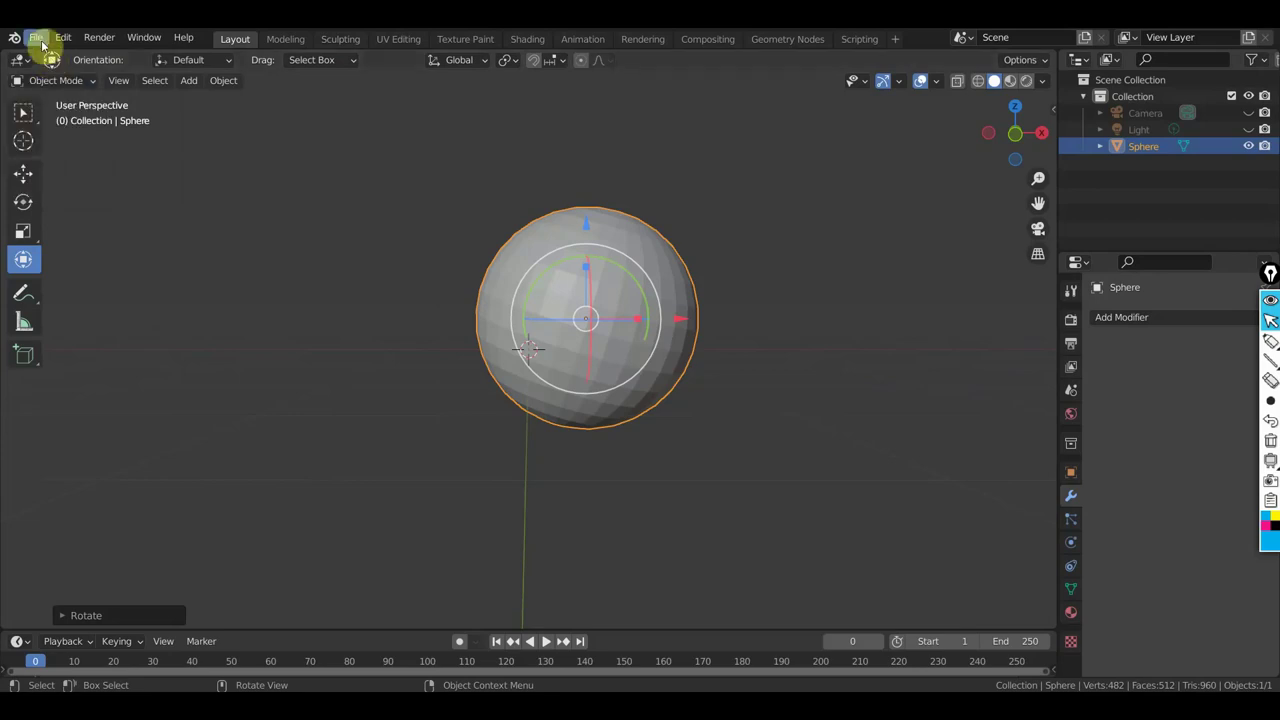
pyautogui.click(36, 38)
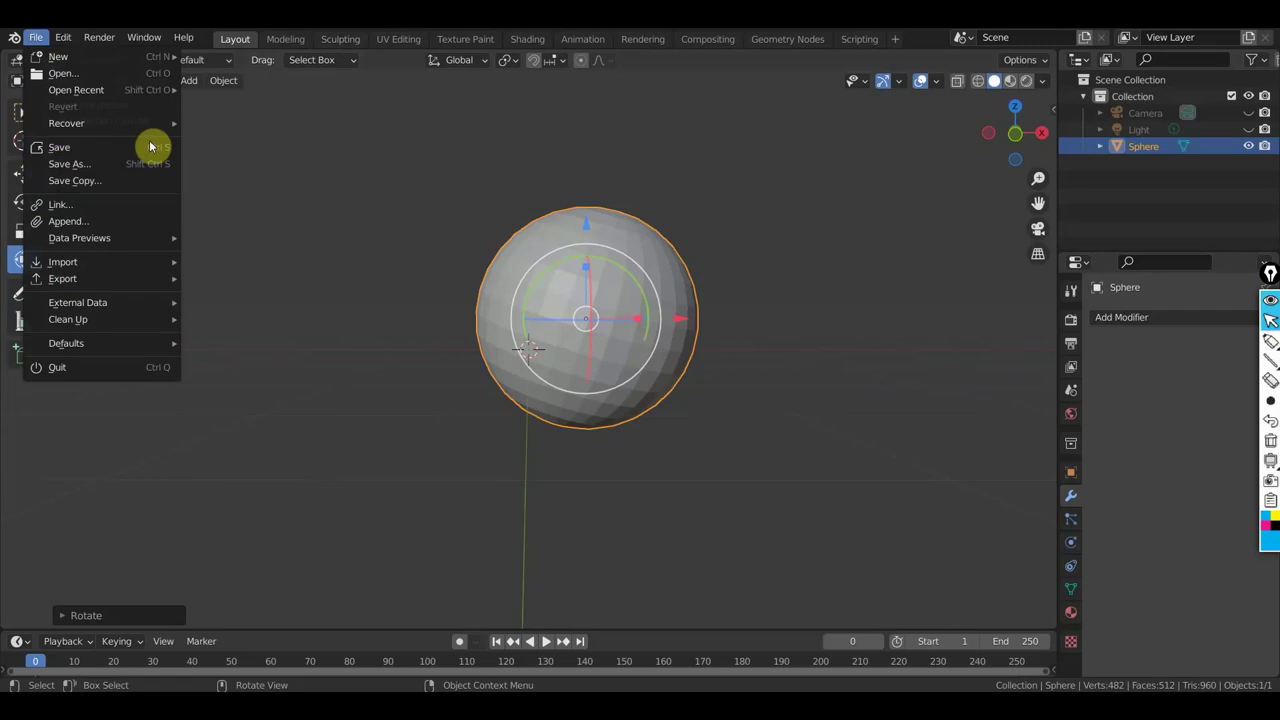
pyautogui.moveTo(62, 262)
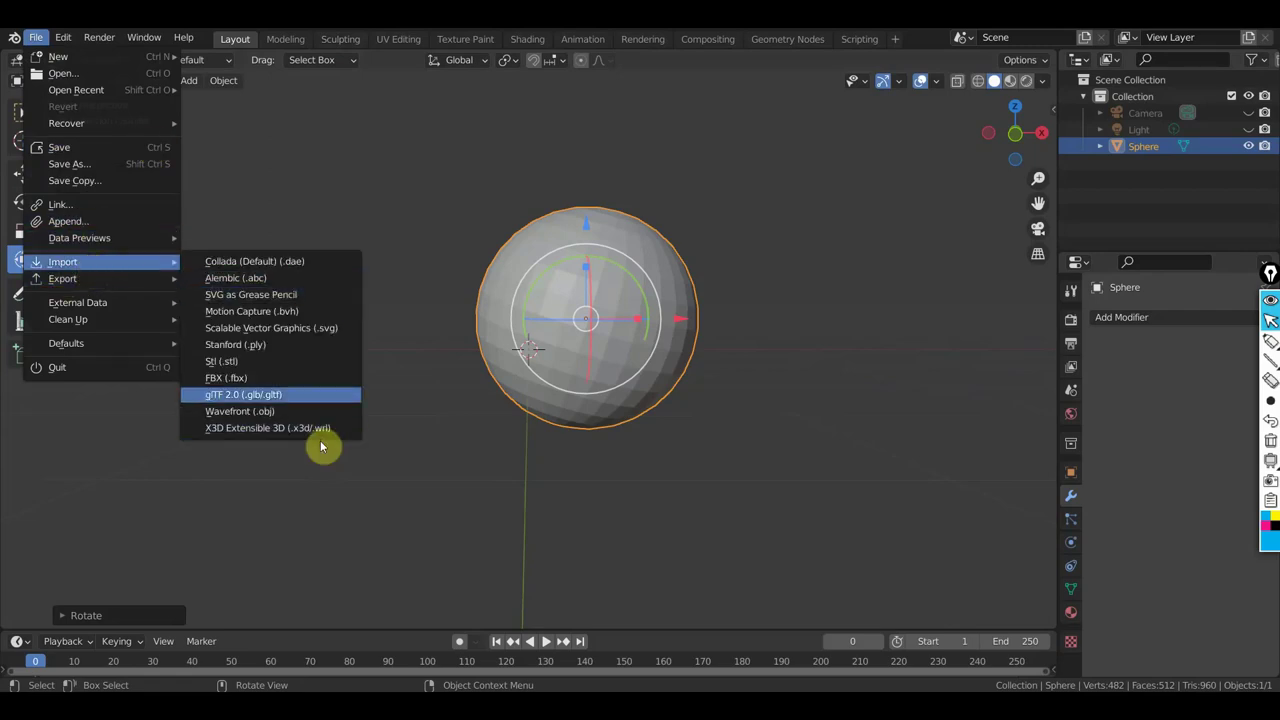
# Import гепард4_1.OBJ from the Desktop as a Wavefront OBJ model.
pyautogui.click(278, 412)
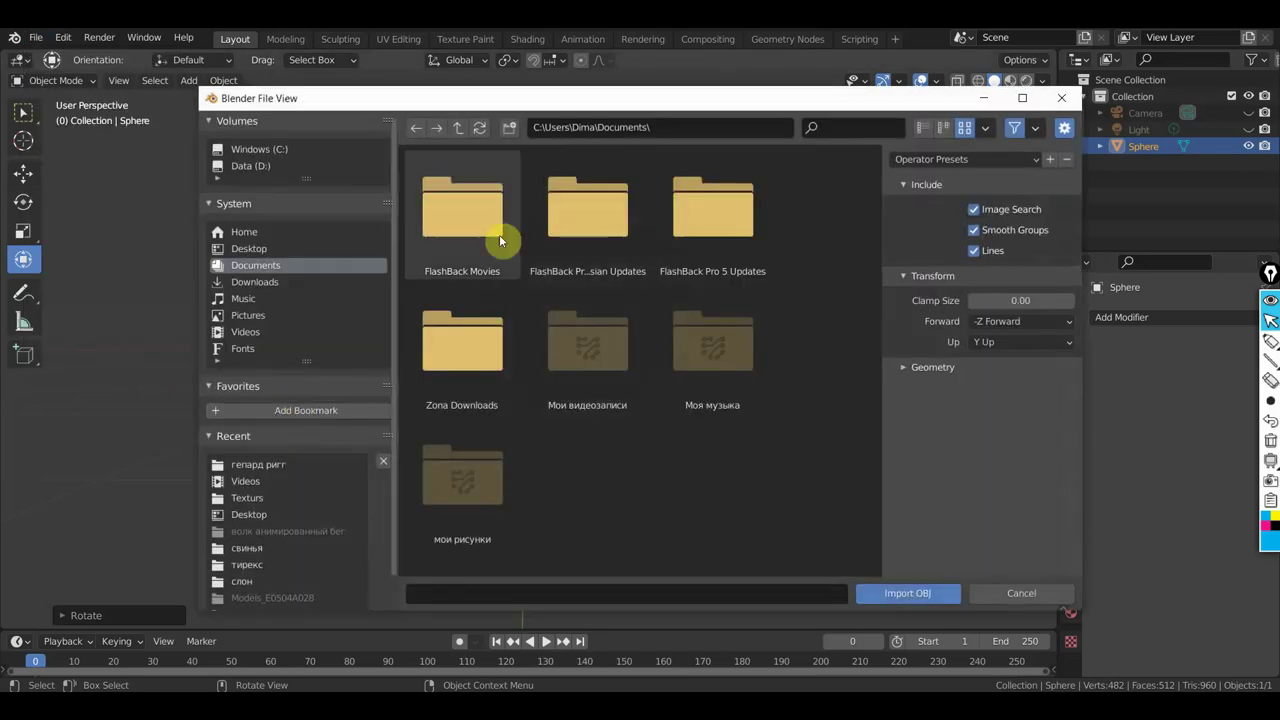
pyautogui.click(249, 248)
pyautogui.click(745, 545)
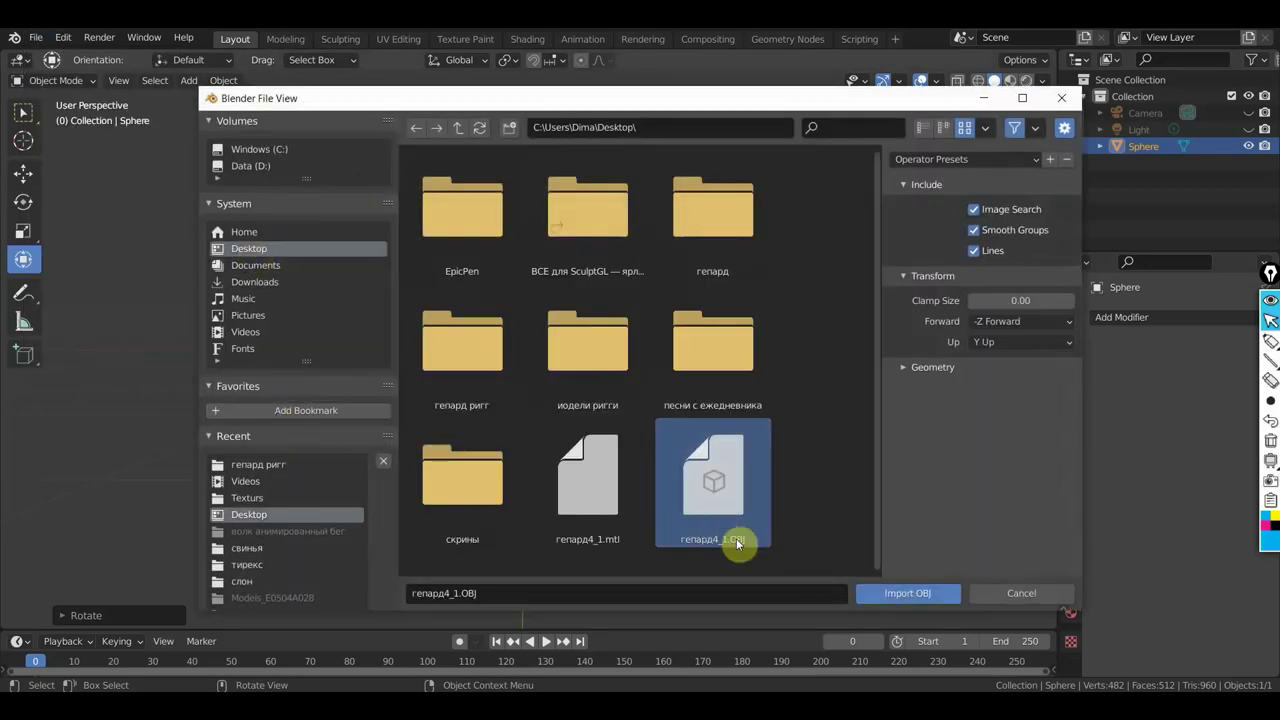
pyautogui.click(893, 592)
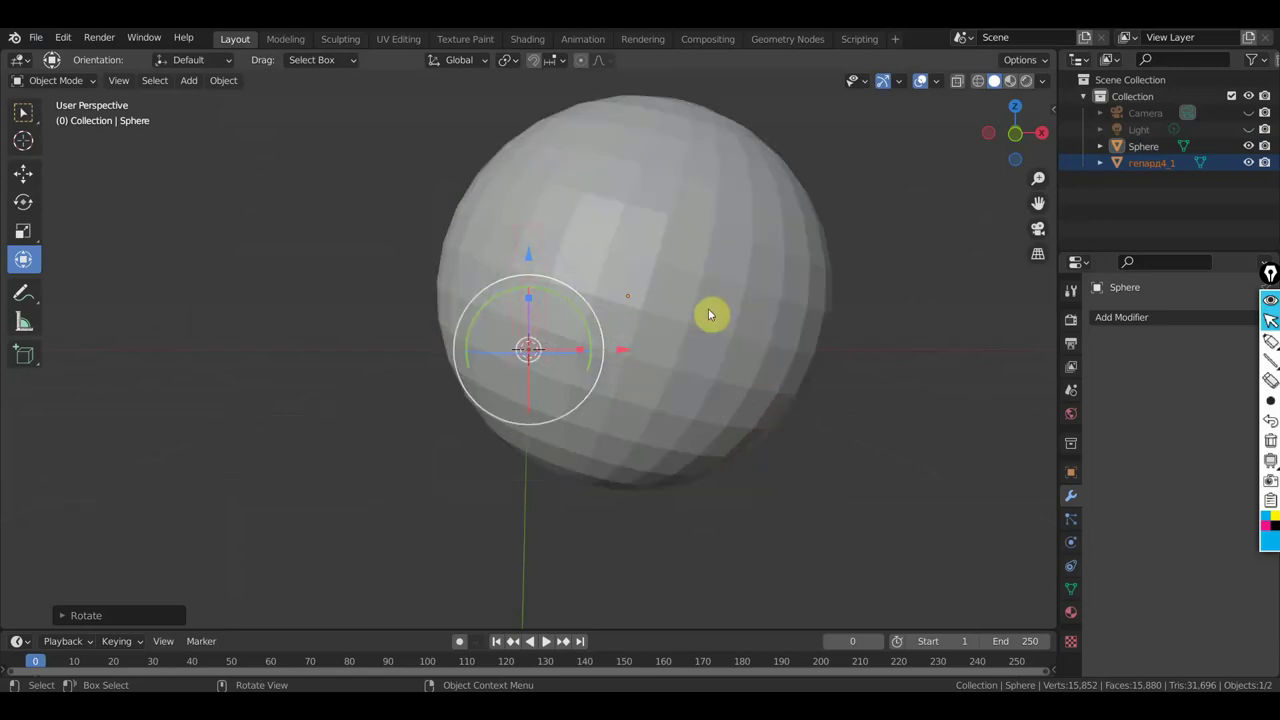
# Select the Sphere and toggle its visibility off and back on to check the import.
pyautogui.click(1143, 148)
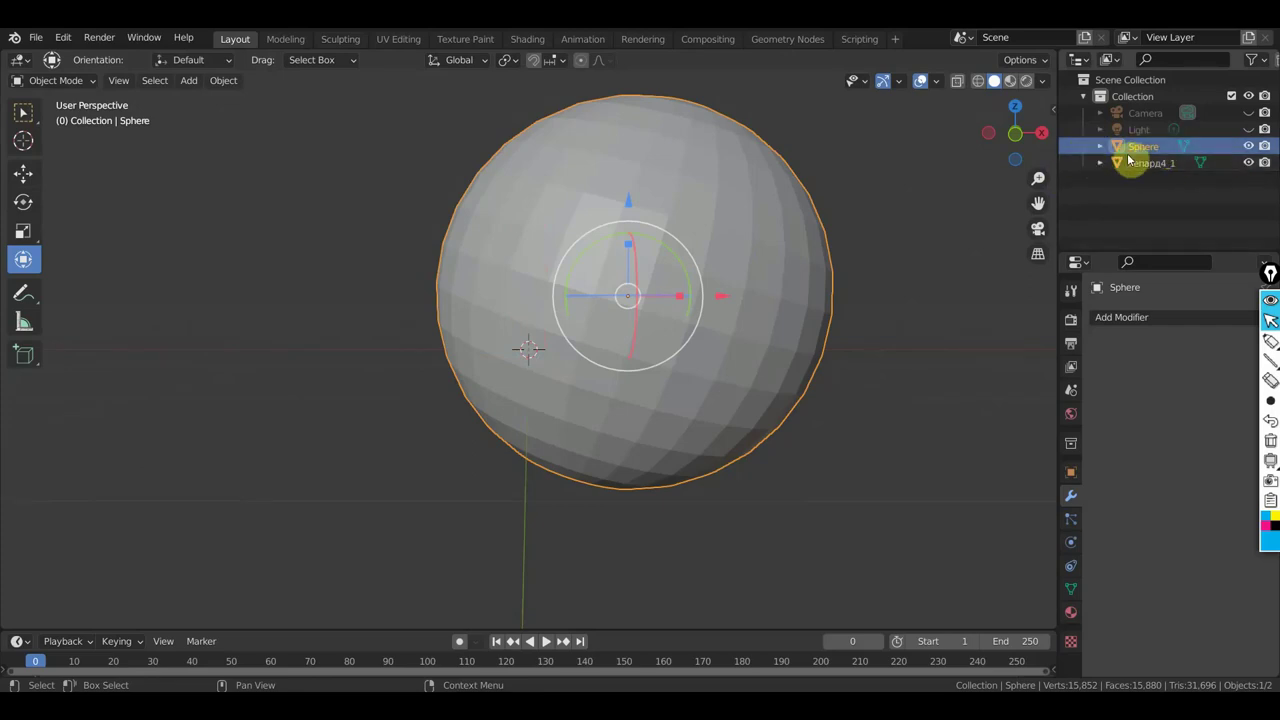
pyautogui.click(1248, 147)
pyautogui.click(1248, 147)
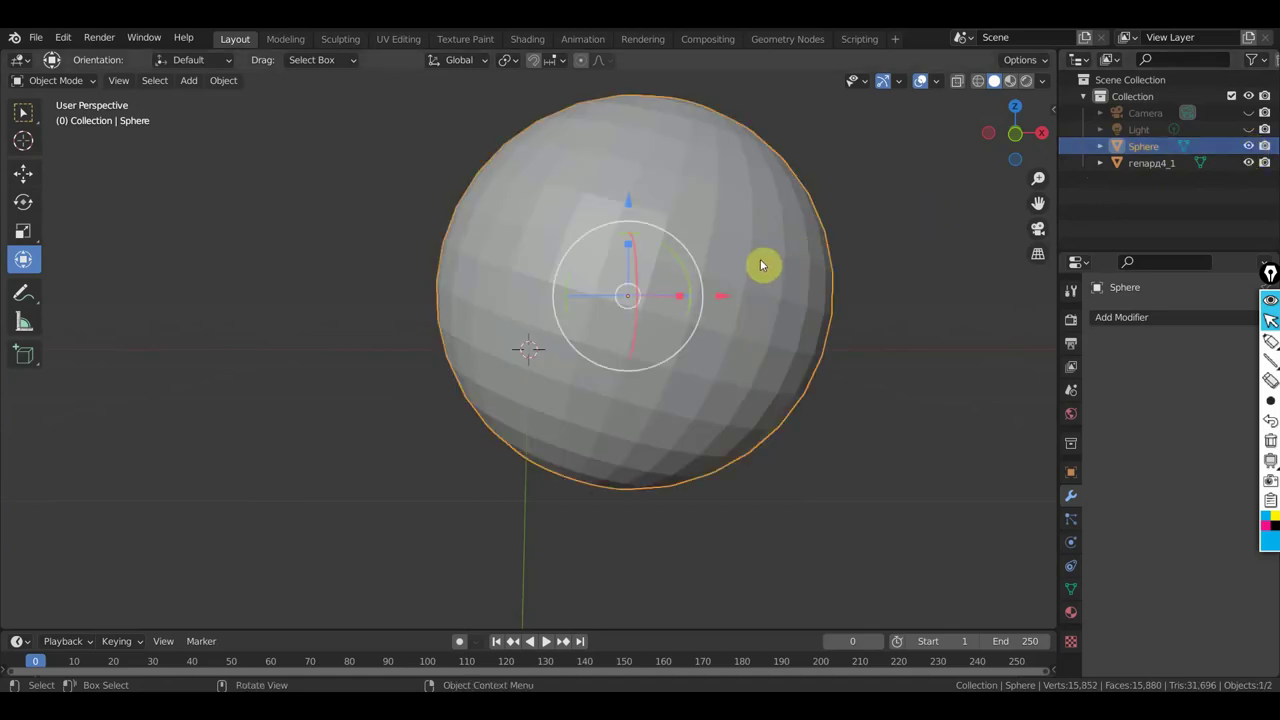
# Delete the sphere and frame the cheetah larger in the viewport.
pyautogui.press('Delete')
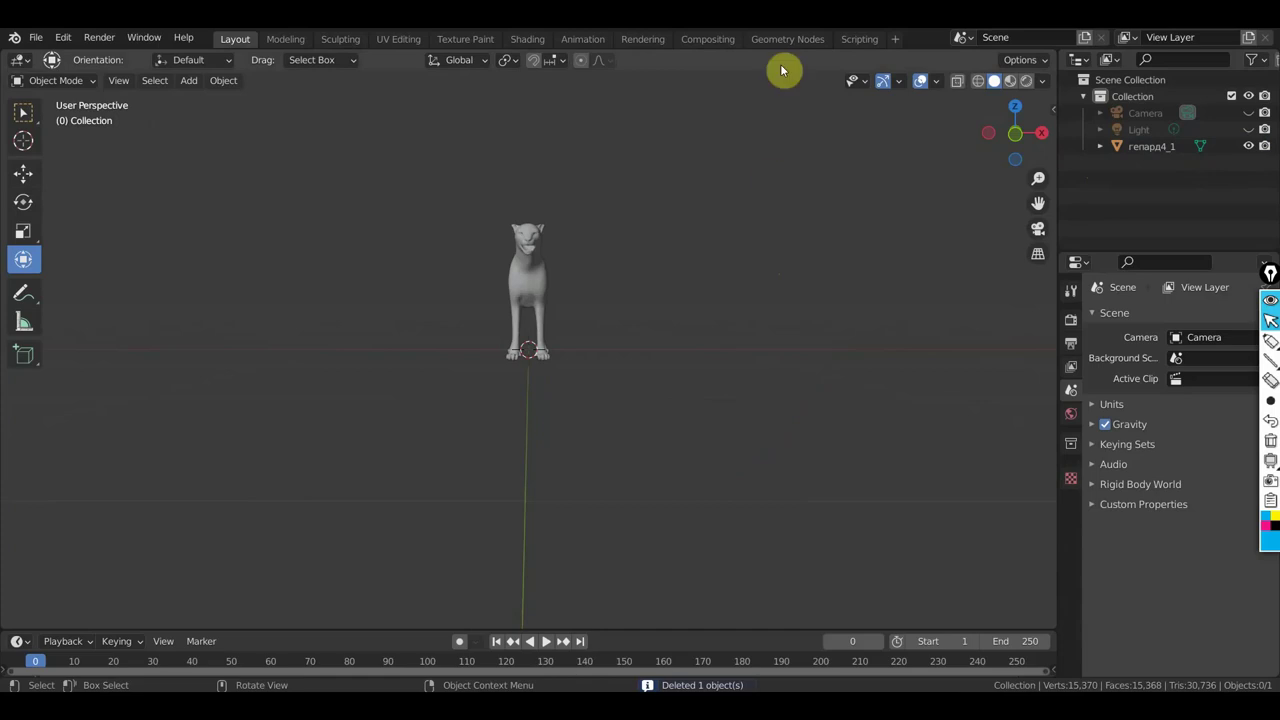
pyautogui.moveTo(747, 358); pyautogui.dragTo(701, 372)
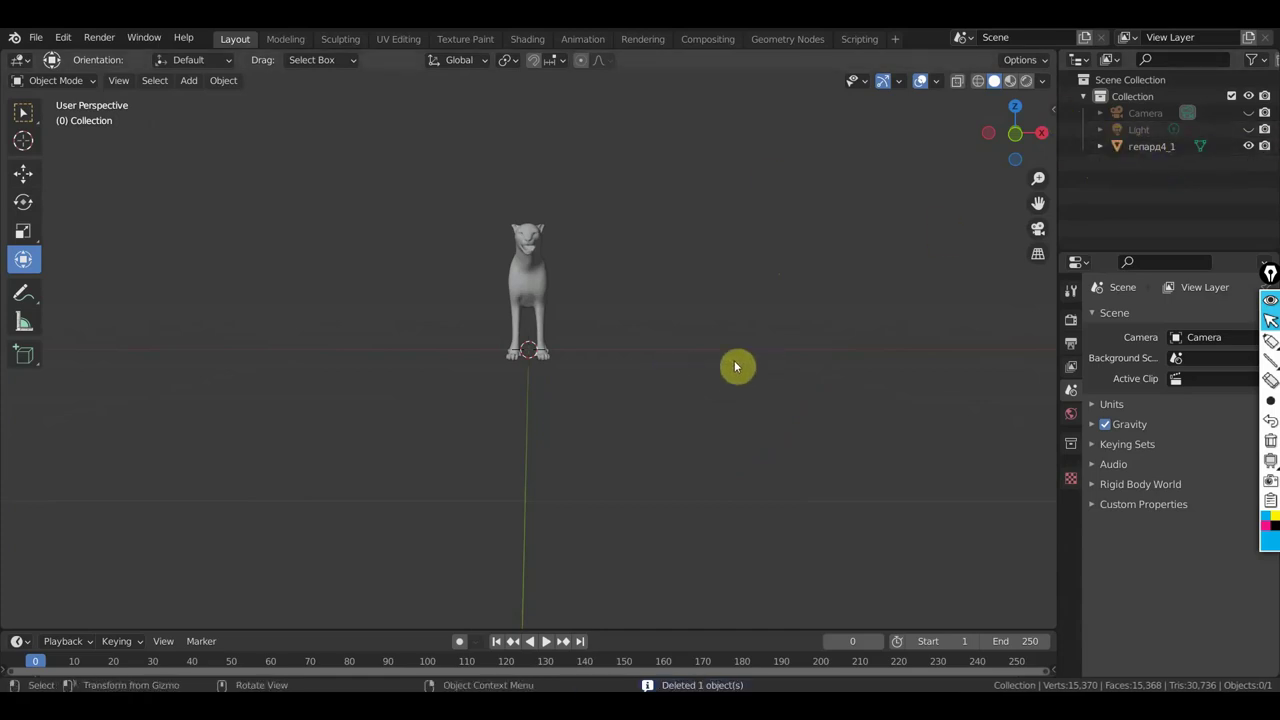
pyautogui.moveTo(737, 366); pyautogui.dragTo(629, 380, button='middle')
pyautogui.scroll(3, 815, 241)
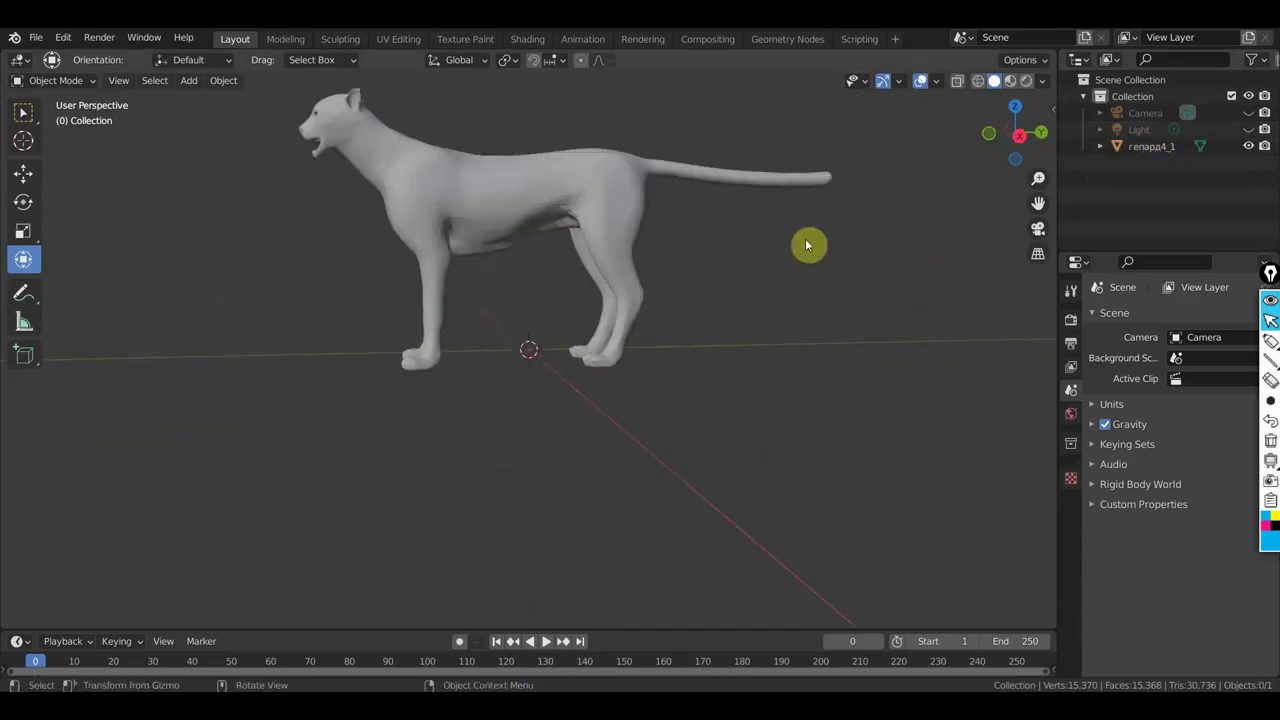
pyautogui.moveTo(814, 236)
pyautogui.mouseDown(button='middle')
pyautogui.moveTo(841, 373)
pyautogui.moveTo(848, 305)
pyautogui.mouseUp(button='middle')
pyautogui.scroll(2, 841, 373)
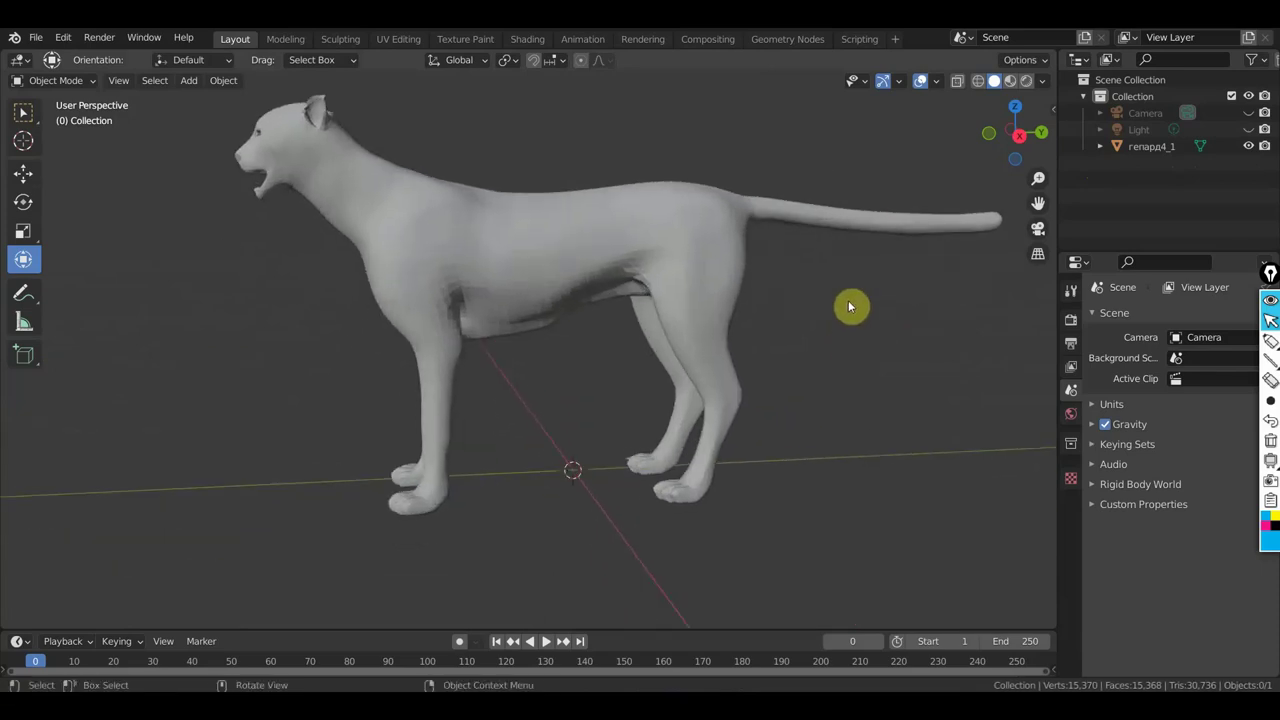
# Select the cheetah and bring up the interaction mode list.
pyautogui.click(495, 240)
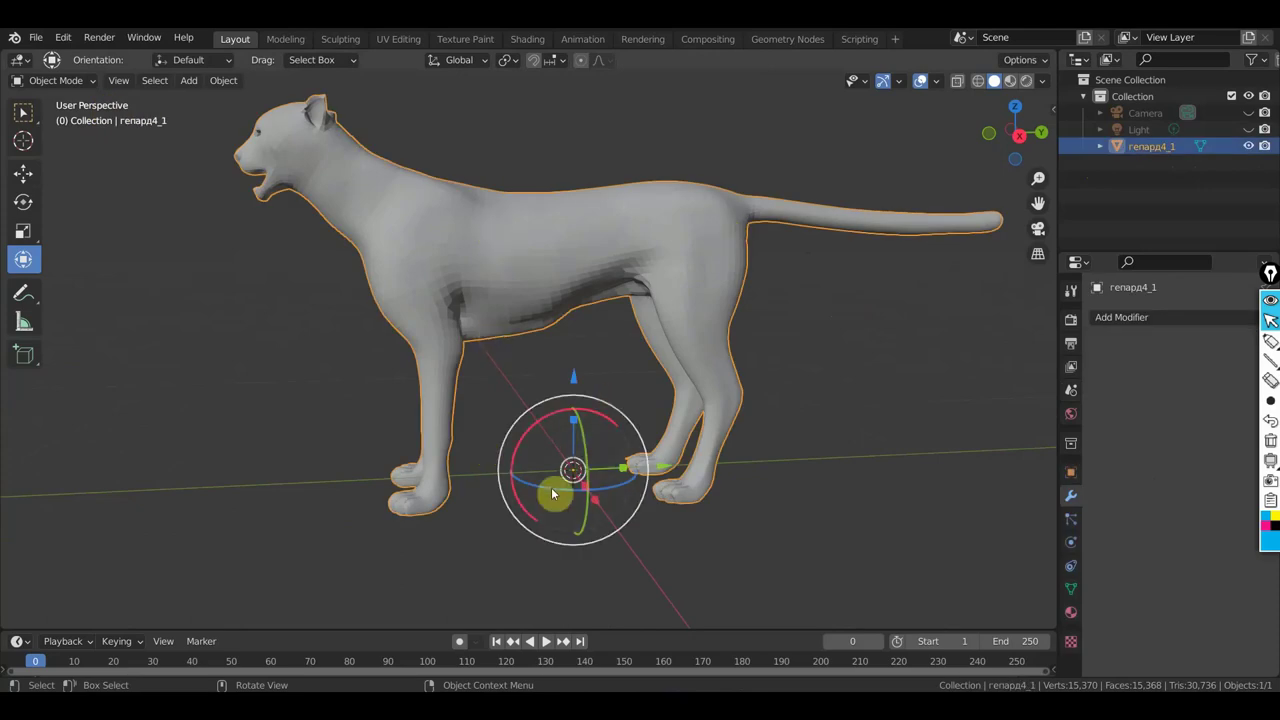
pyautogui.click(72, 82)
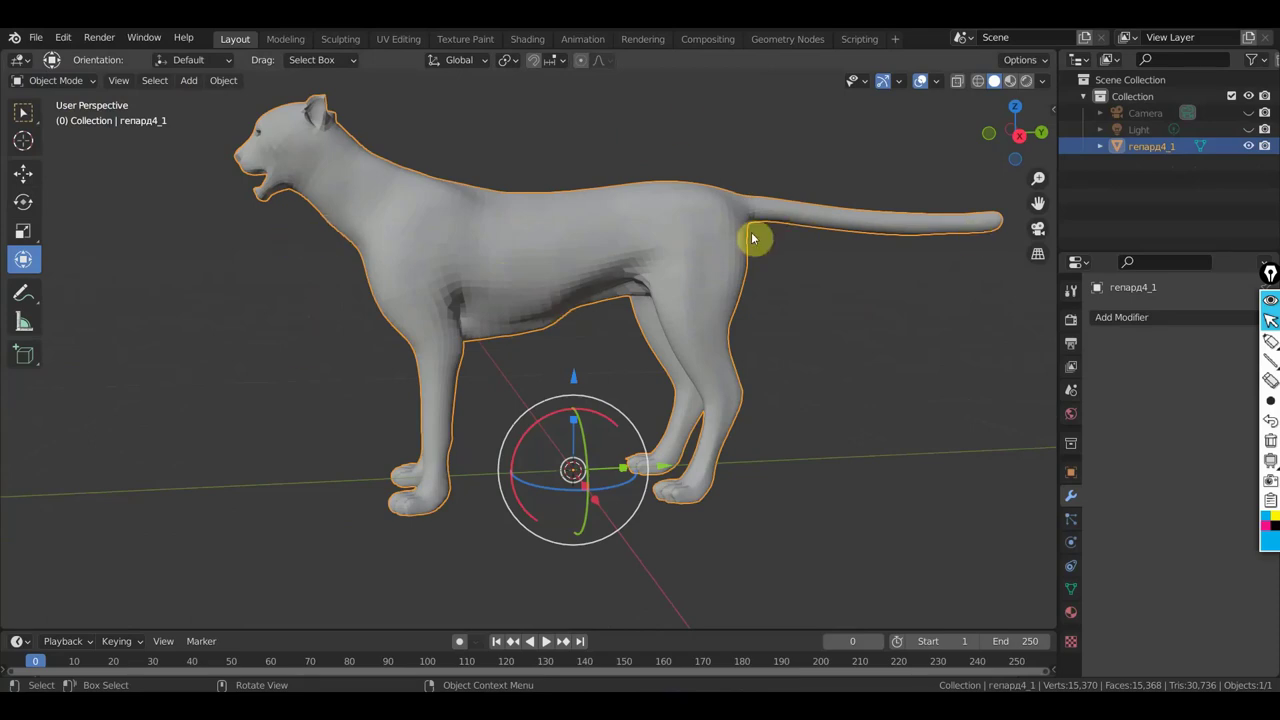
pyautogui.click(50, 80)
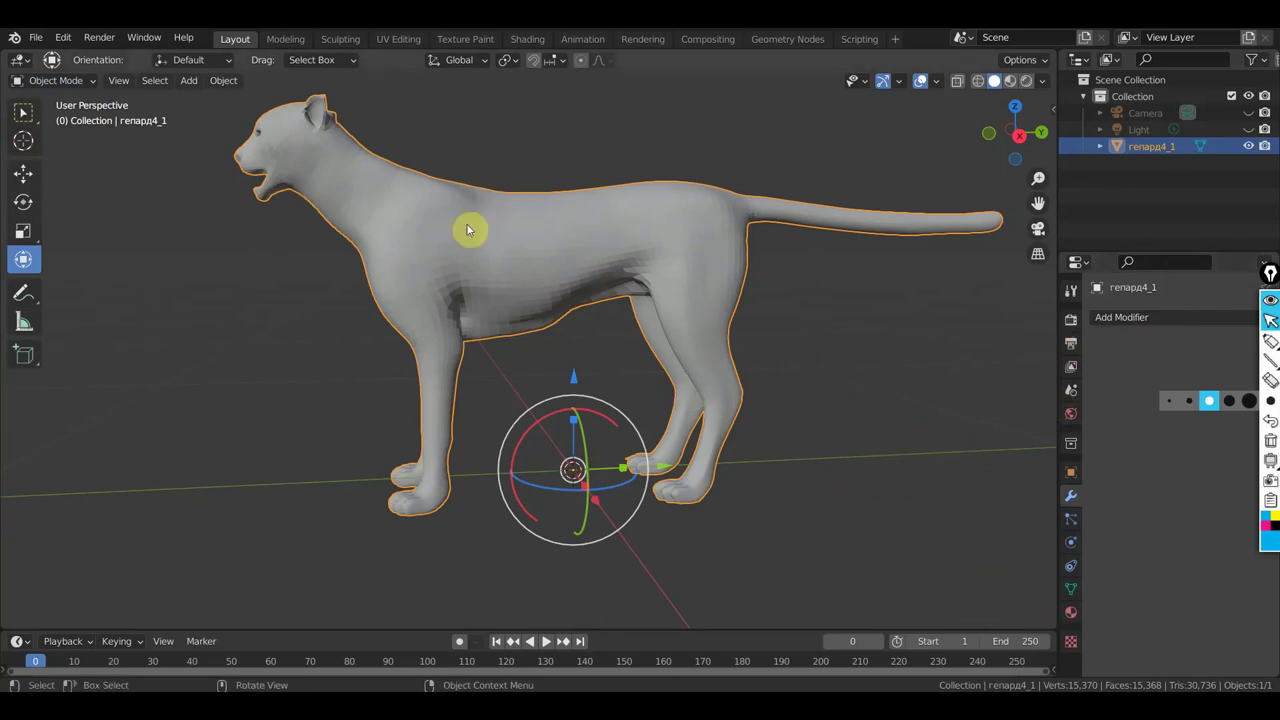
pyautogui.click(50, 80)
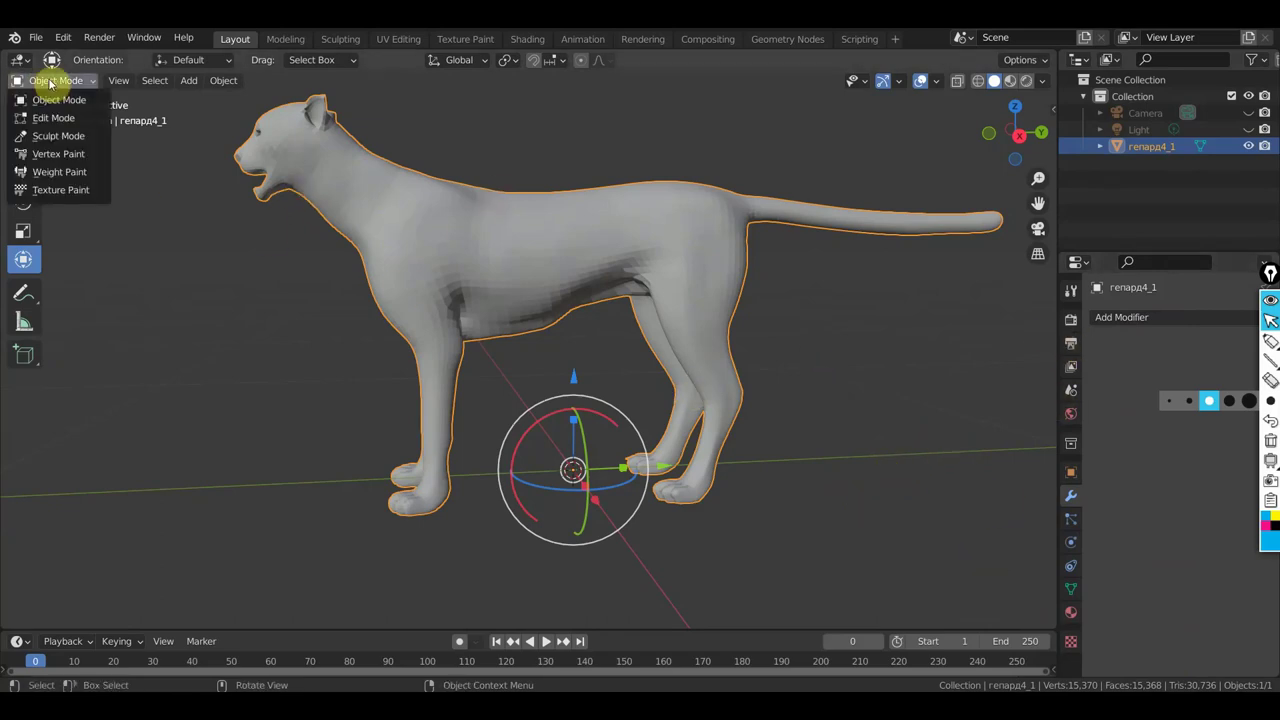
# Put the cheetah into Sculpt Mode and review the Render, Output, View Layer and Scene tabs.
pyautogui.click(55, 134)
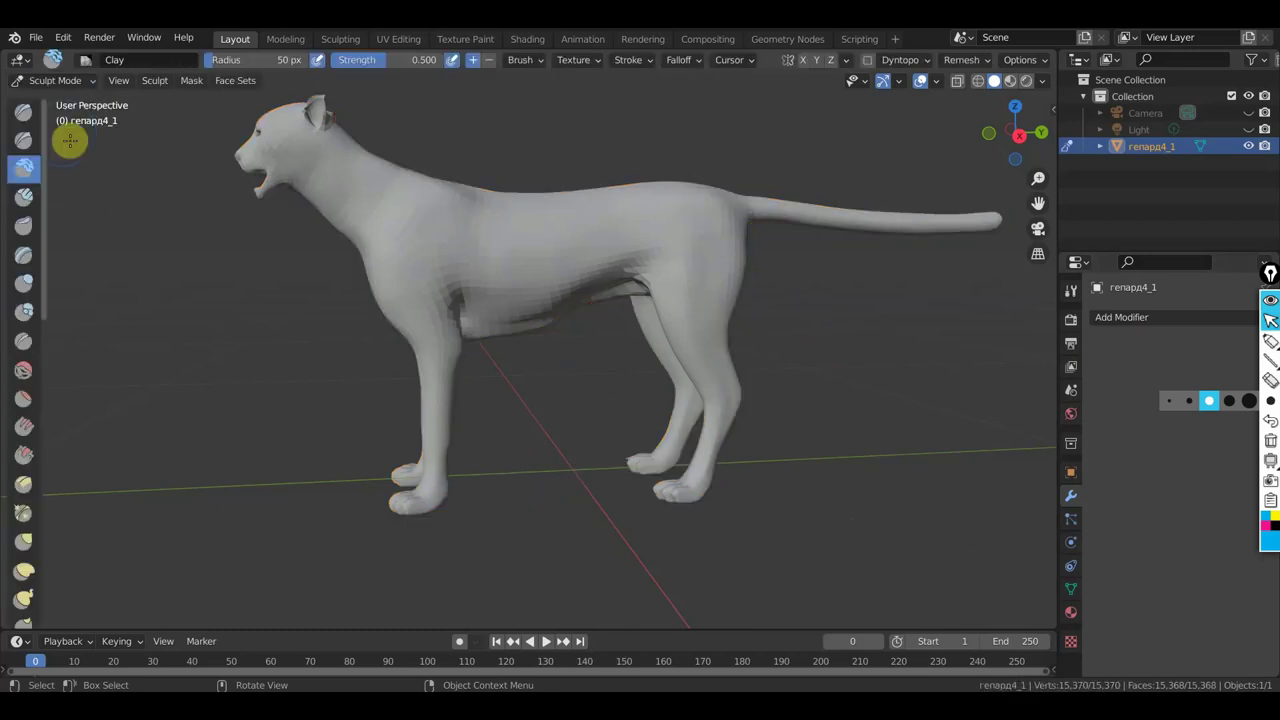
pyautogui.click(1069, 322)
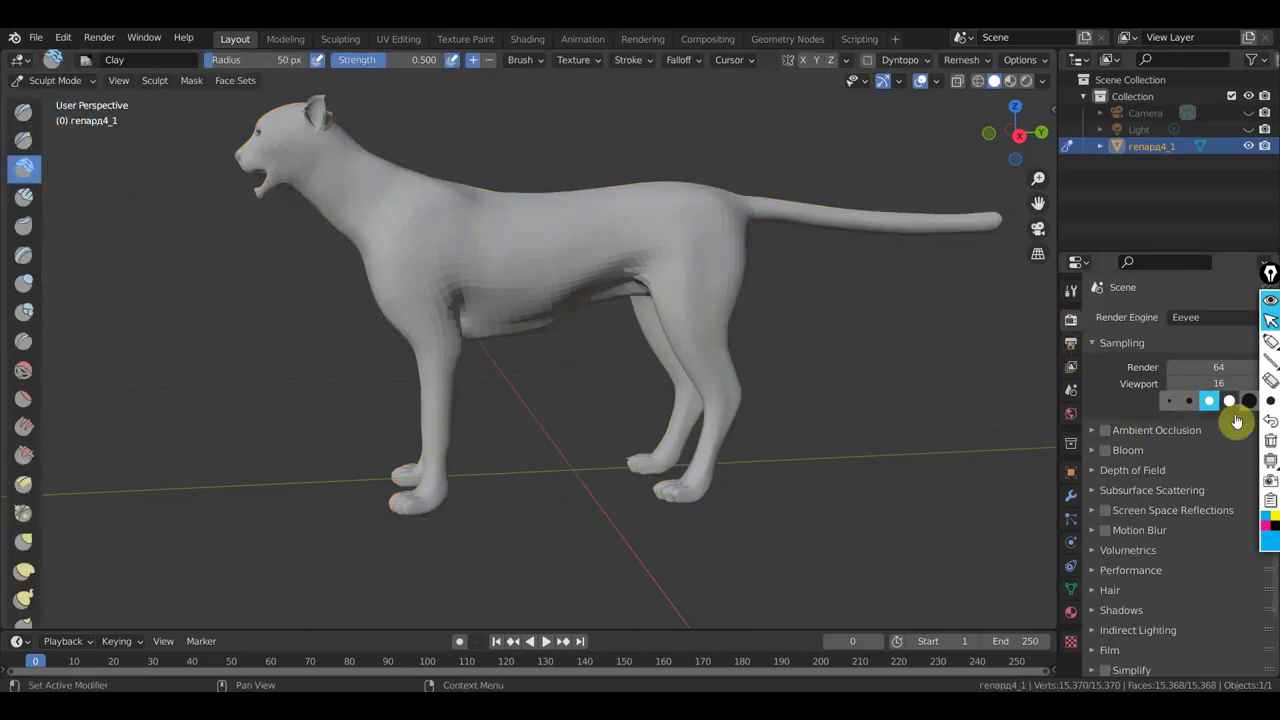
pyautogui.moveTo(1270, 341)
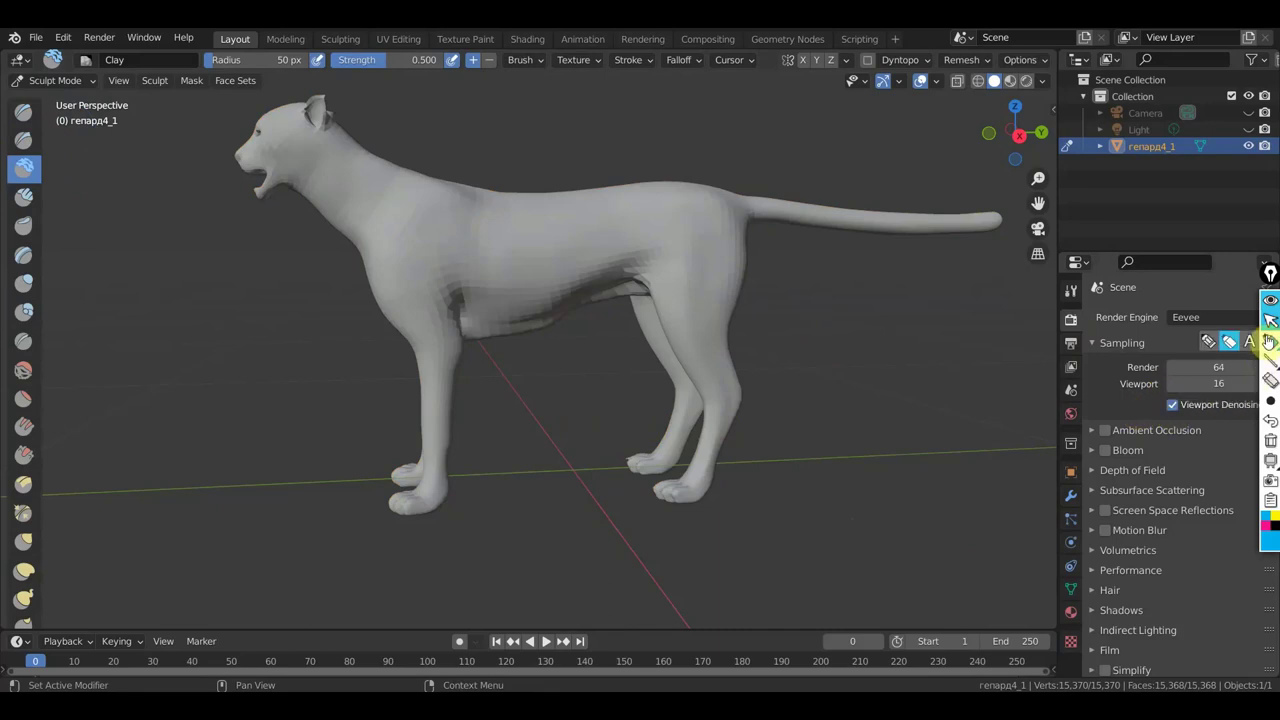
pyautogui.click(1270, 322)
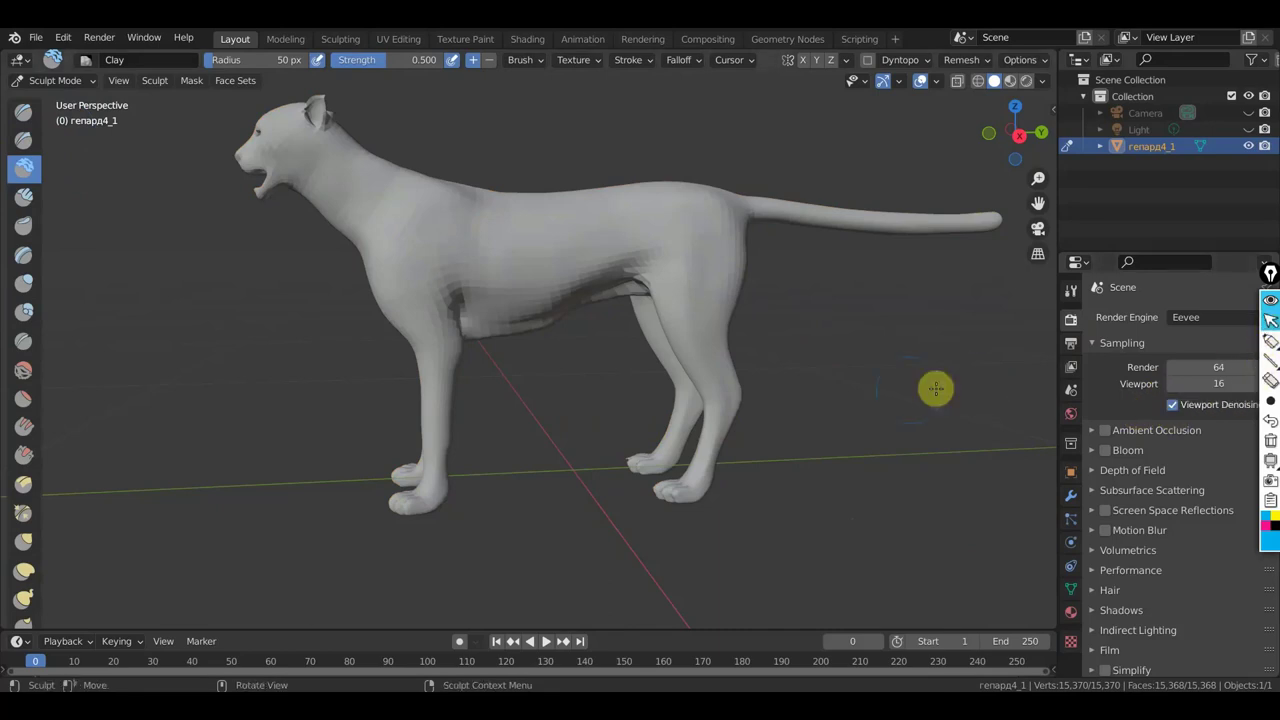
pyautogui.click(1071, 358)
pyautogui.click(1071, 367)
pyautogui.click(1071, 392)
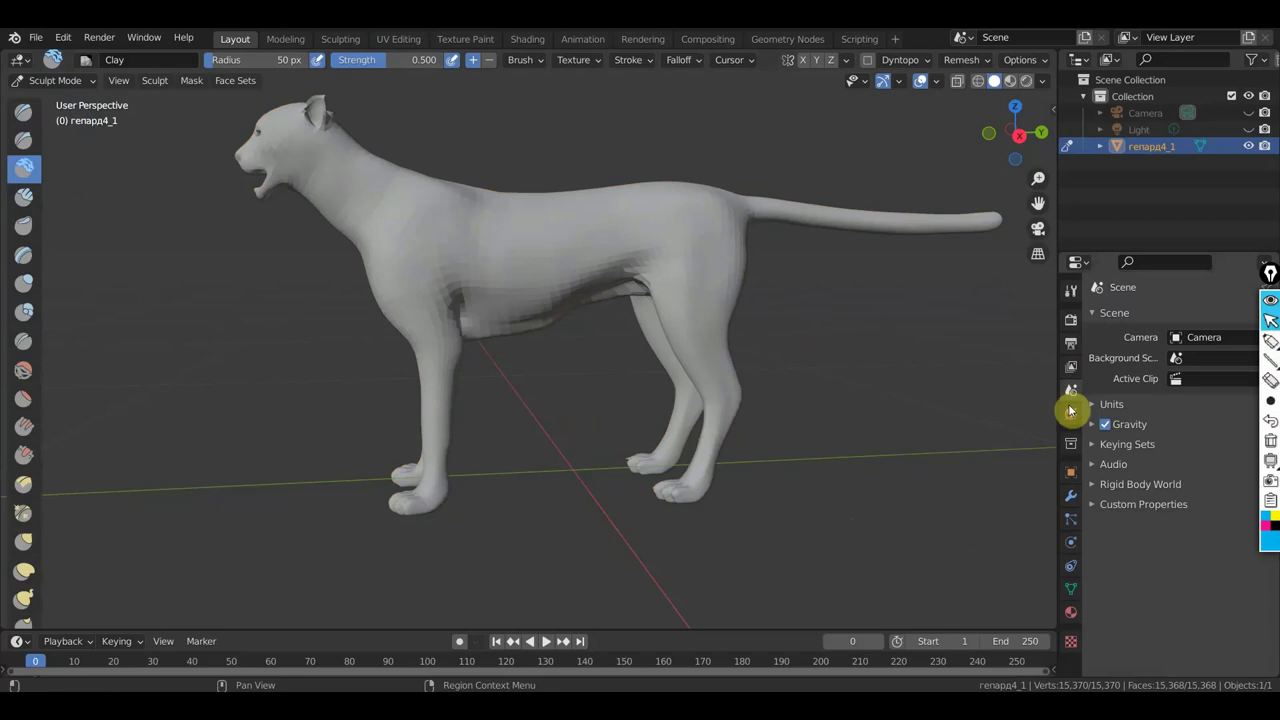
# Step through the World to Material property tabs, ending on the brush Texture tab.
pyautogui.click(1071, 413)
pyautogui.click(1071, 442)
pyautogui.click(1071, 471)
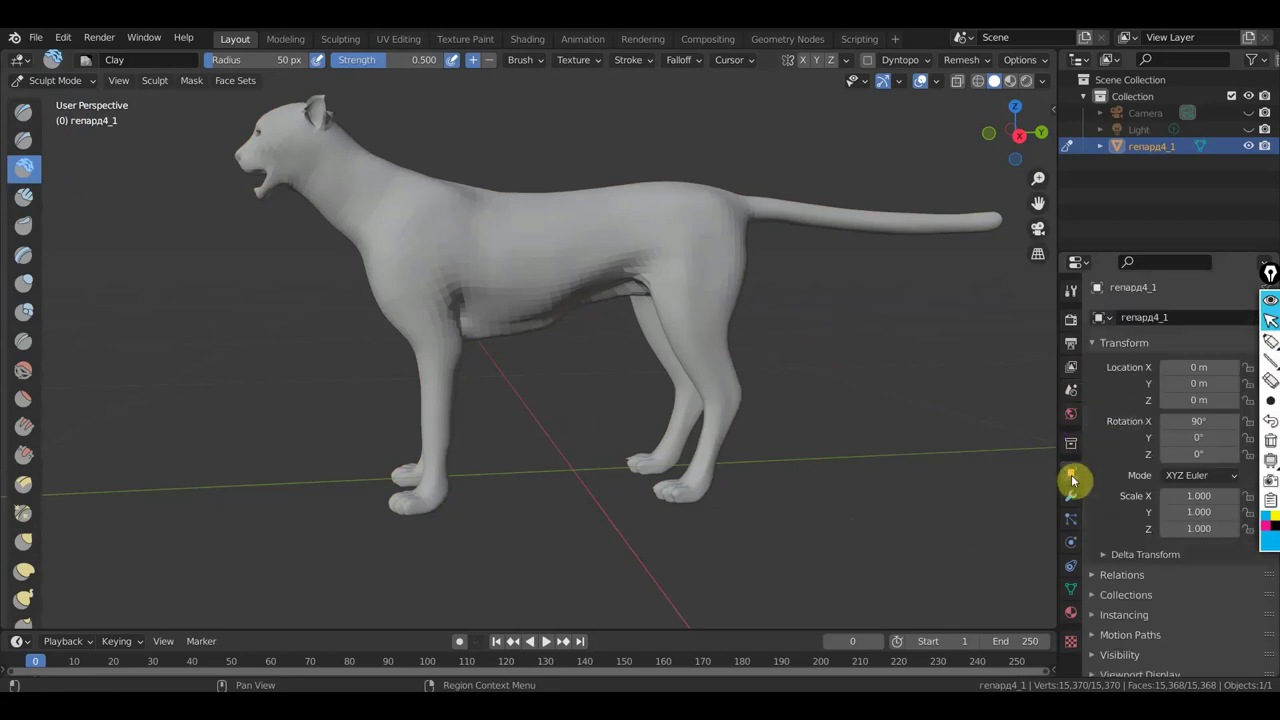
pyautogui.click(1071, 496)
pyautogui.click(1072, 519)
pyautogui.click(1072, 543)
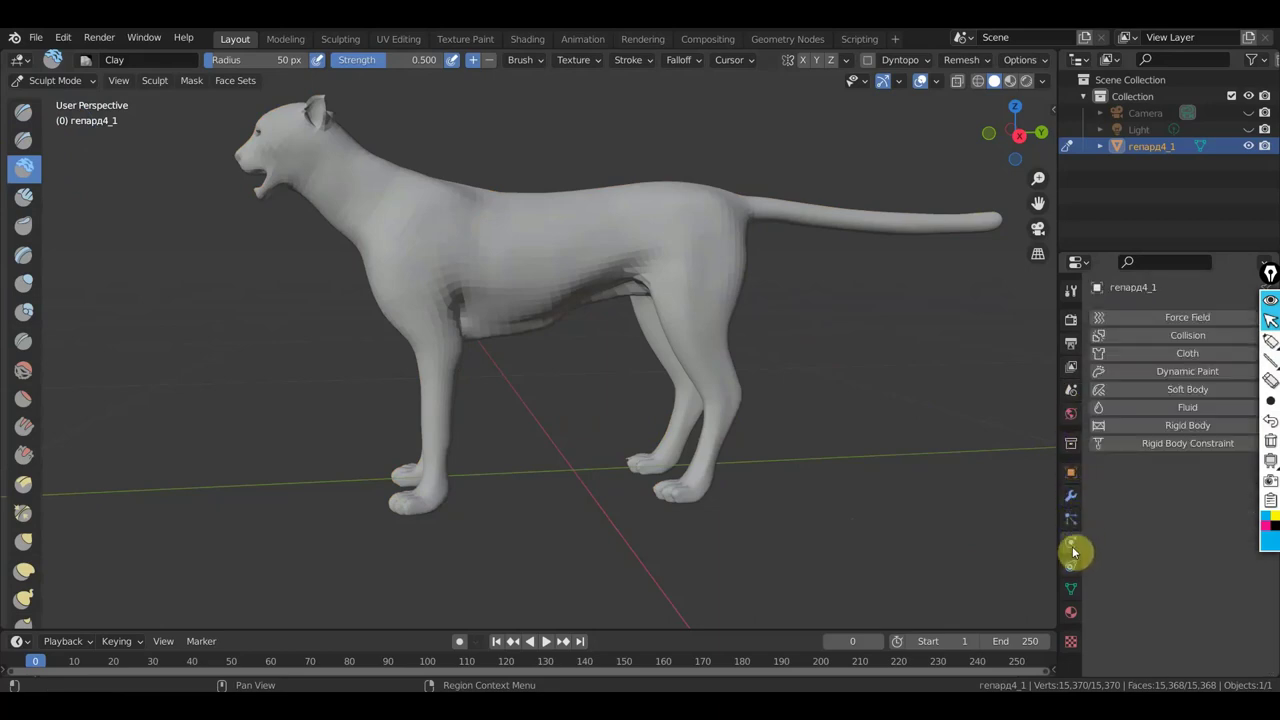
pyautogui.click(1071, 570)
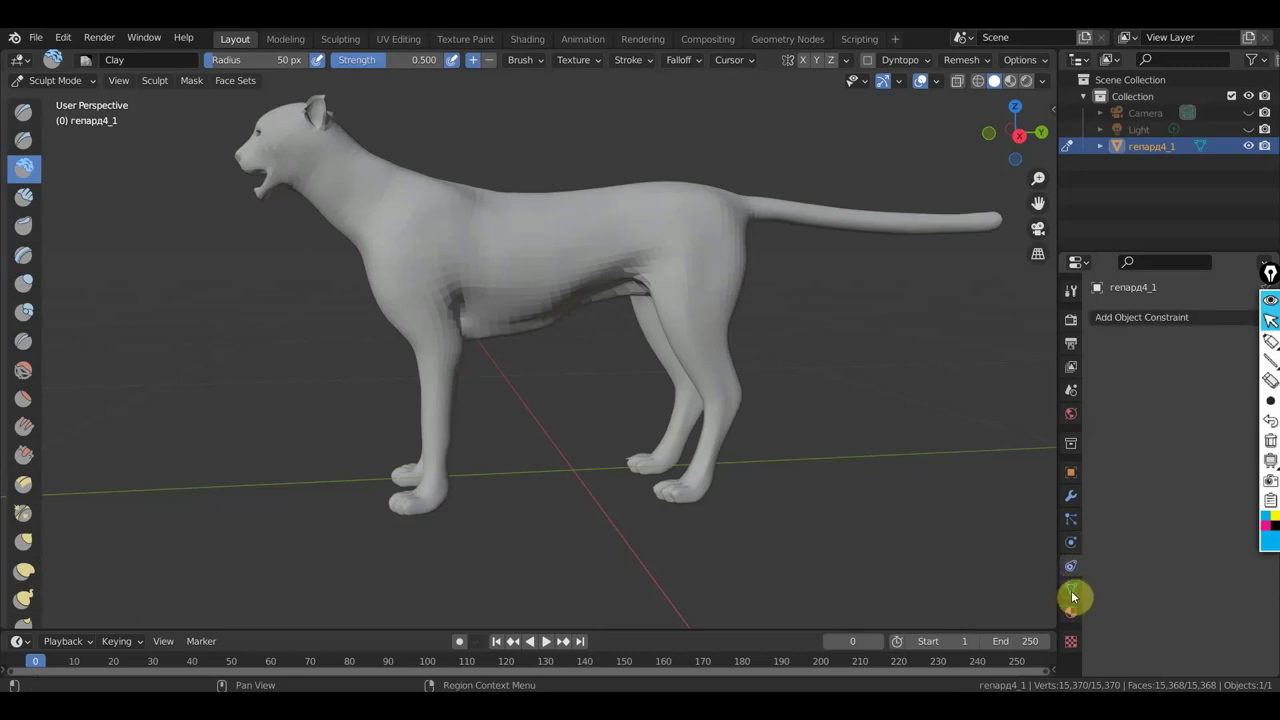
pyautogui.click(1072, 594)
pyautogui.click(1071, 616)
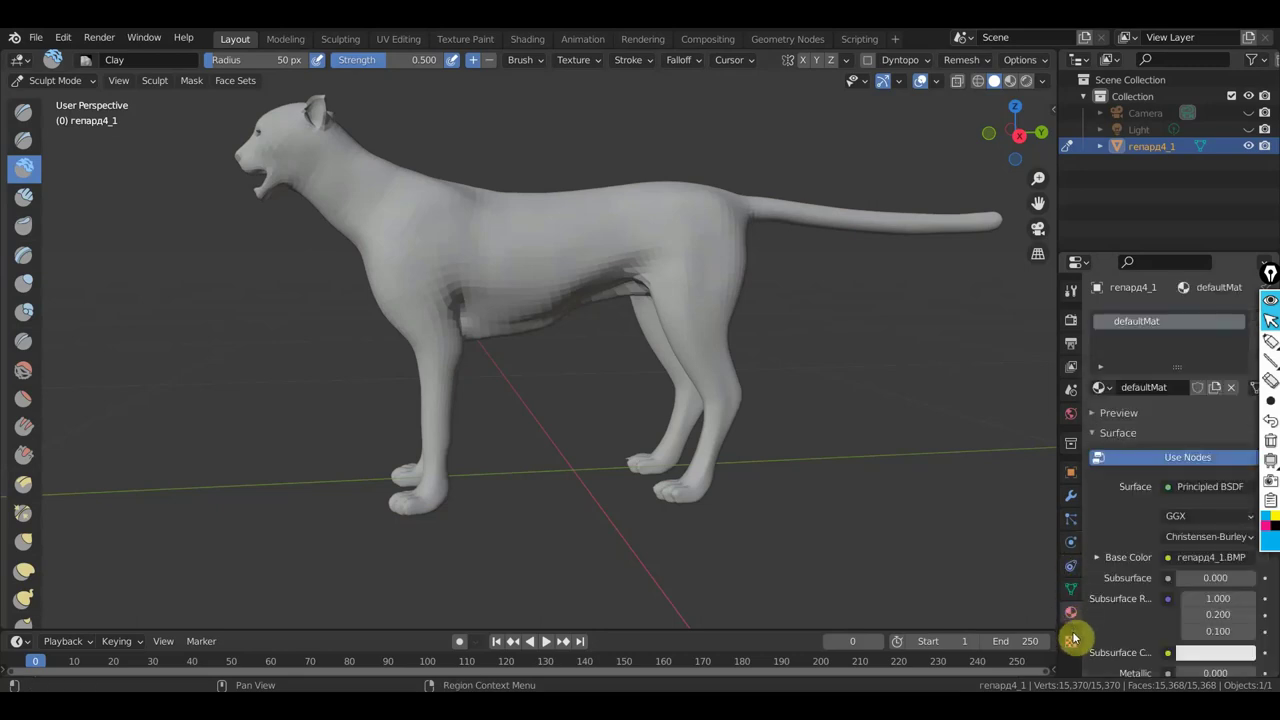
pyautogui.click(1071, 640)
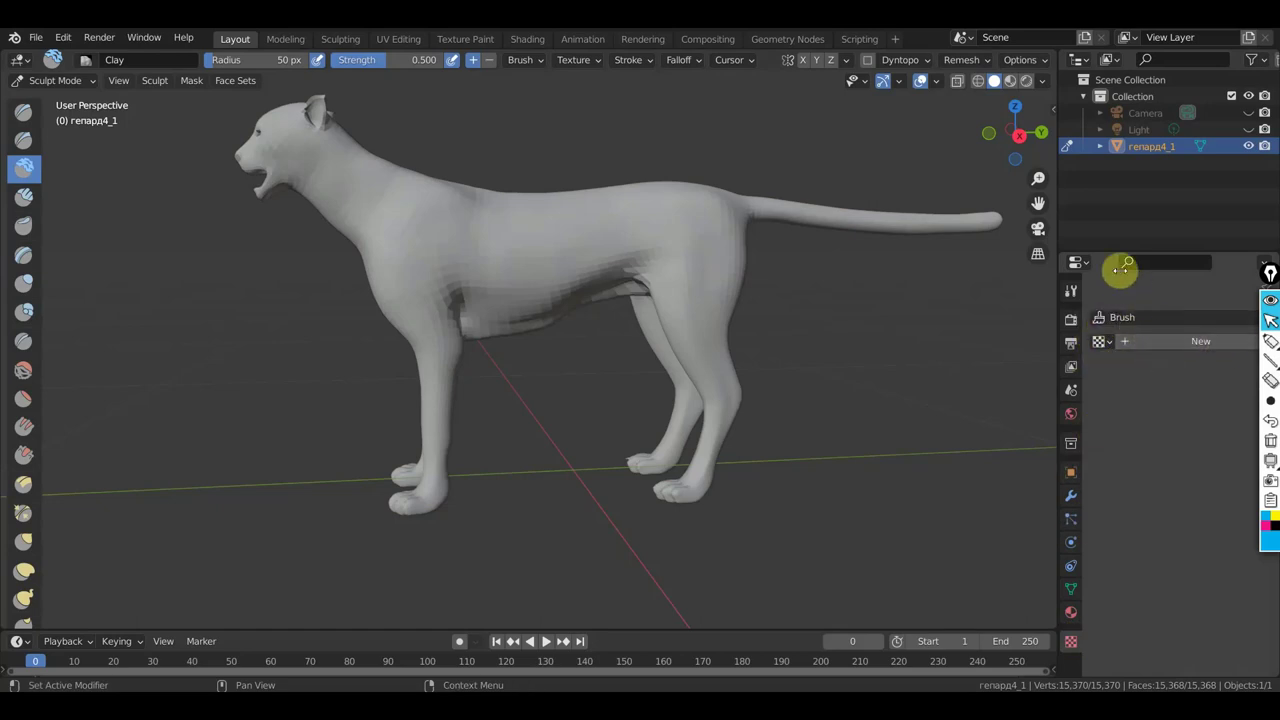
# Show the active Clay brush's tool settings.
pyautogui.click(1071, 289)
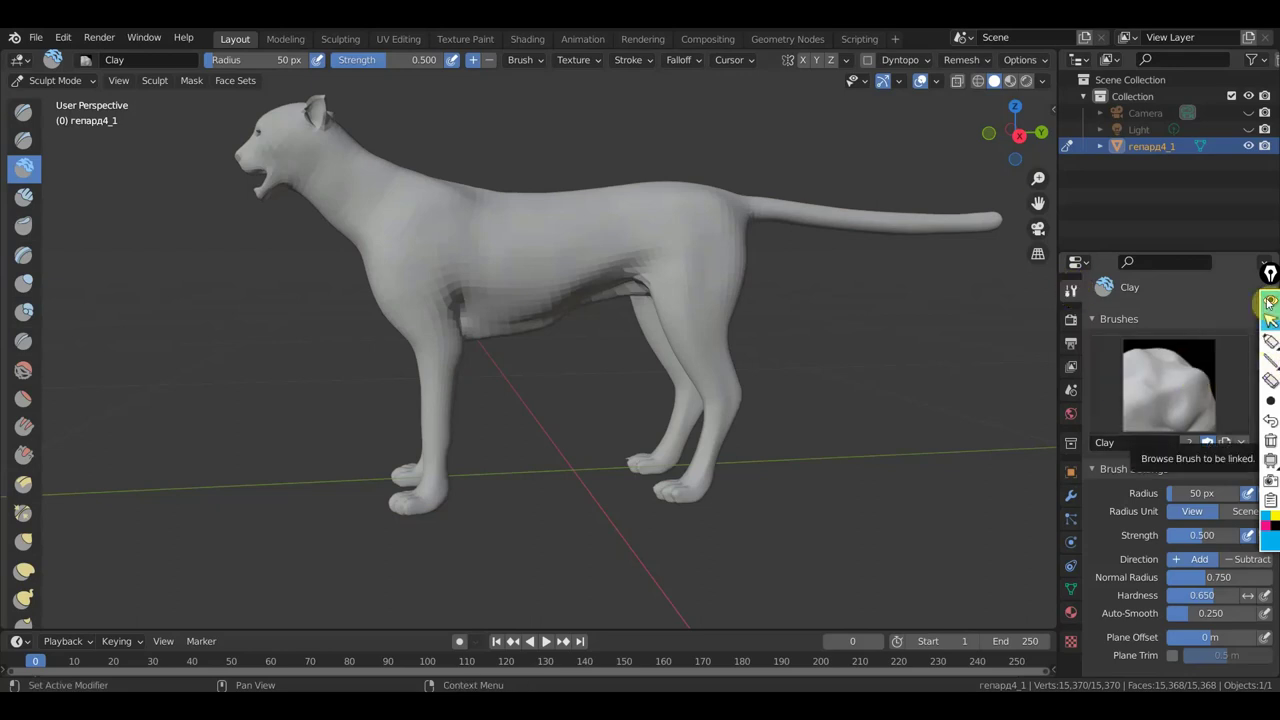
pyautogui.moveTo(1268, 271); pyautogui.dragTo(1268, 30)
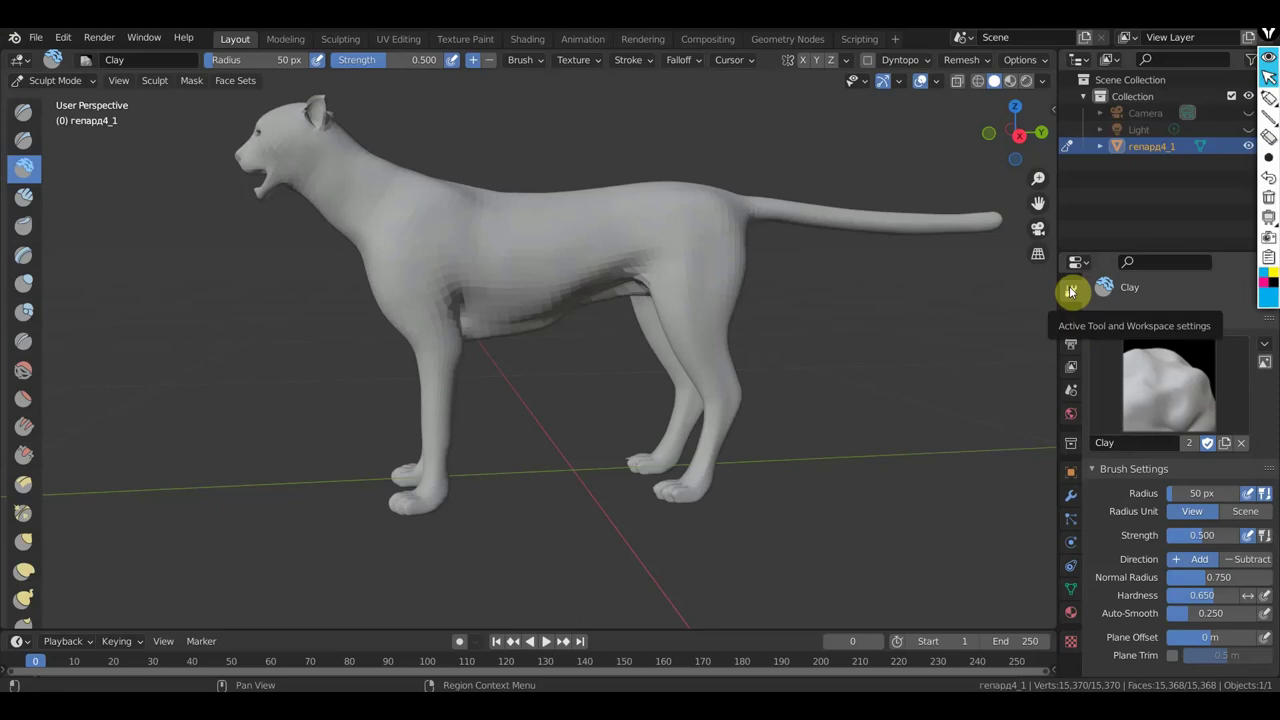
pyautogui.scroll(-3, 1210, 558)
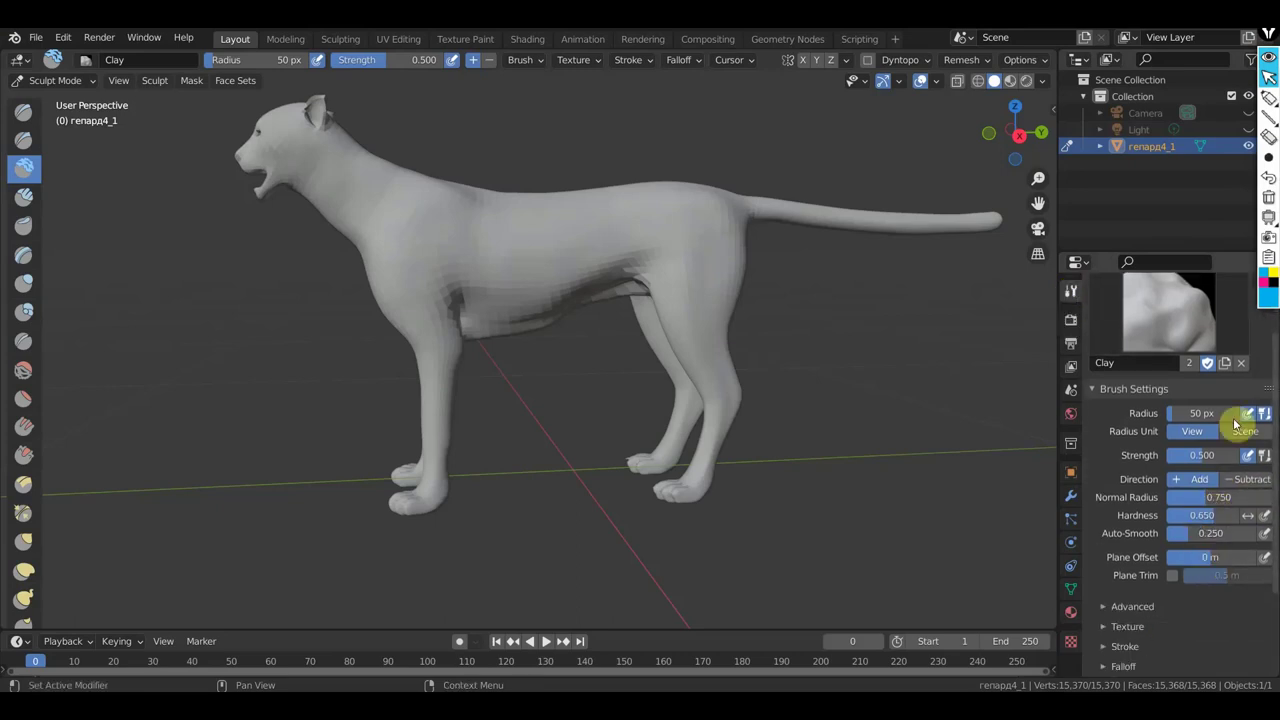
pyautogui.scroll(2, 1176, 507)
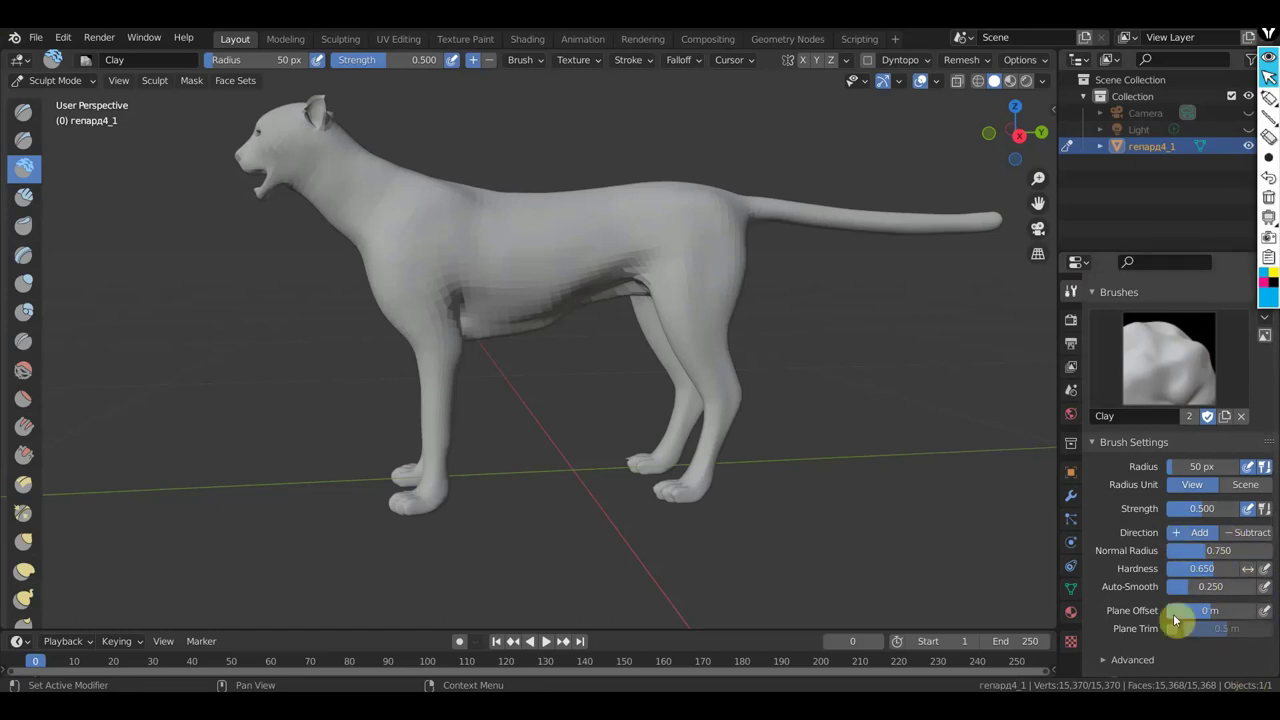
# Switch the sculpt brush to Draw Sharp, then to the standard SculptDraw brush.
pyautogui.click(25, 140)
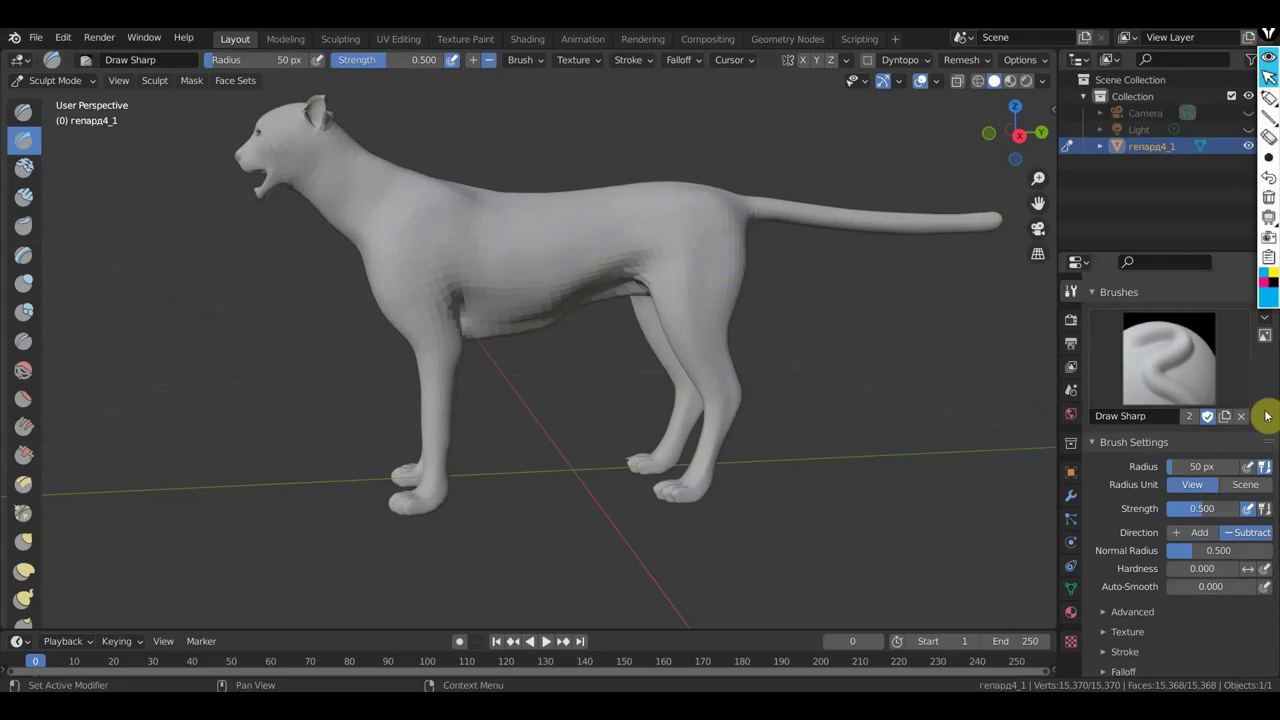
pyautogui.click(23, 112)
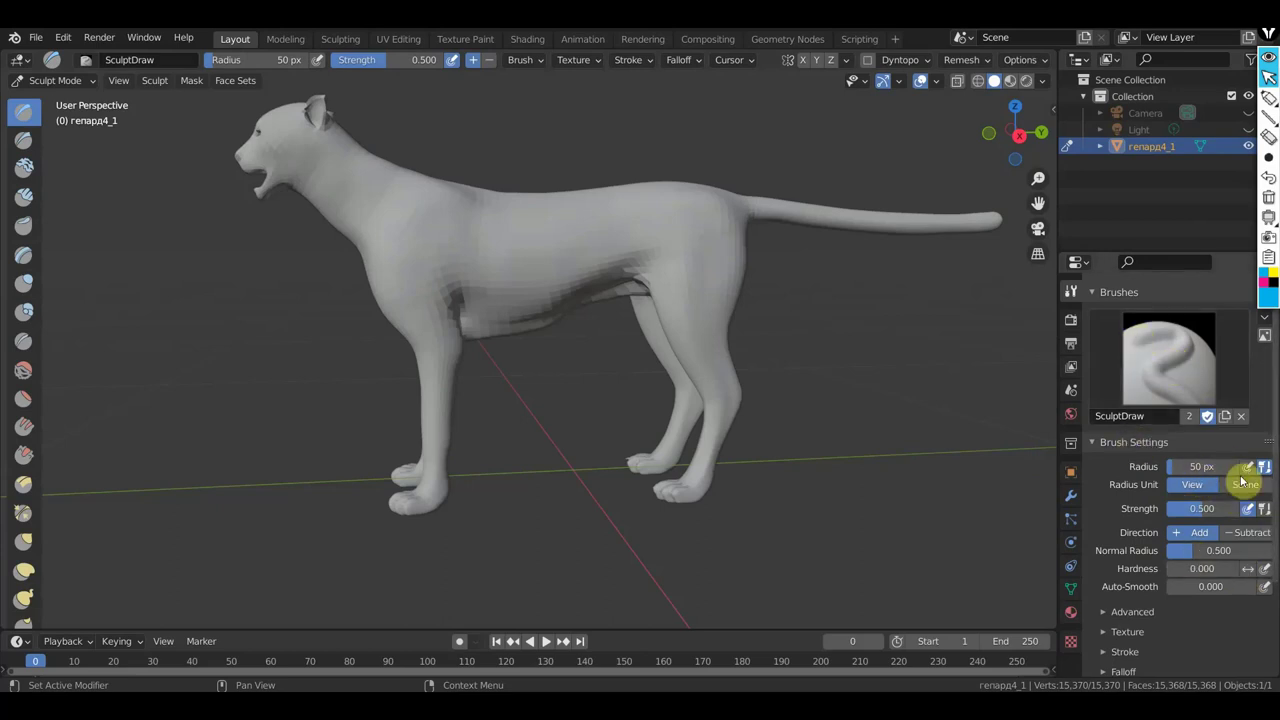
pyautogui.scroll(-2, 1175, 665)
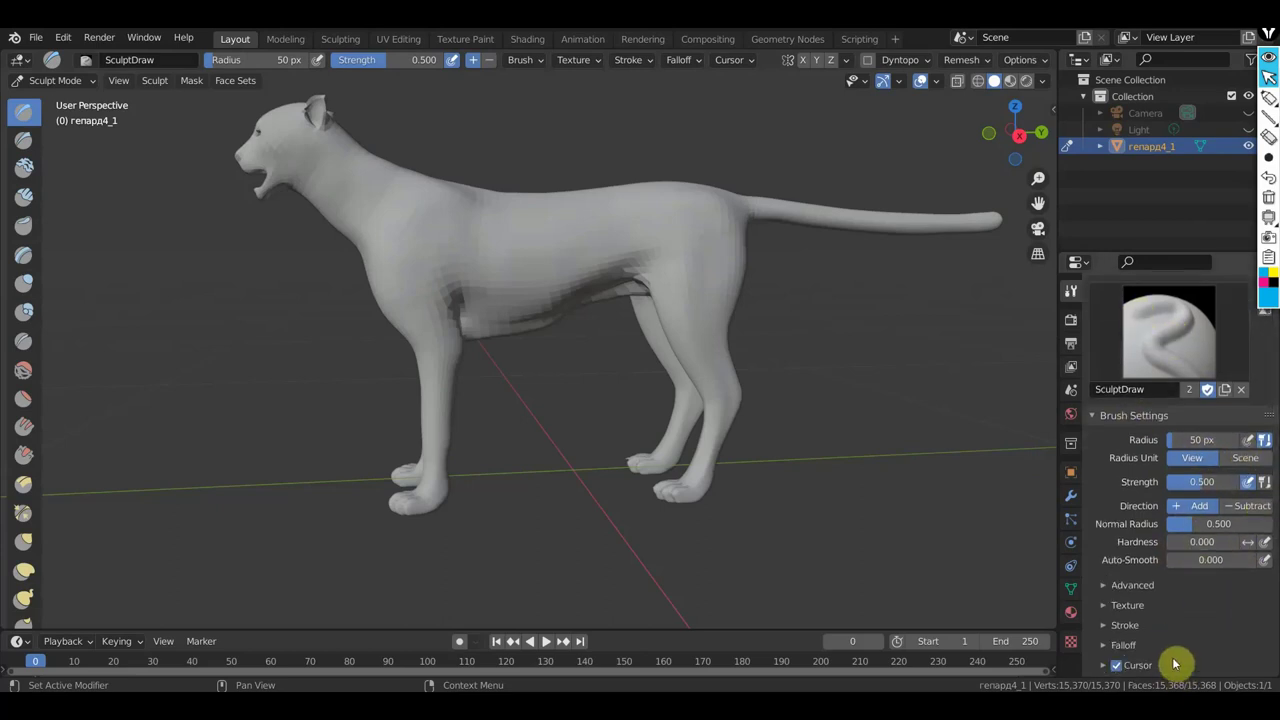
pyautogui.scroll(-2, 1190, 658)
pyautogui.scroll(-1, 1137, 641)
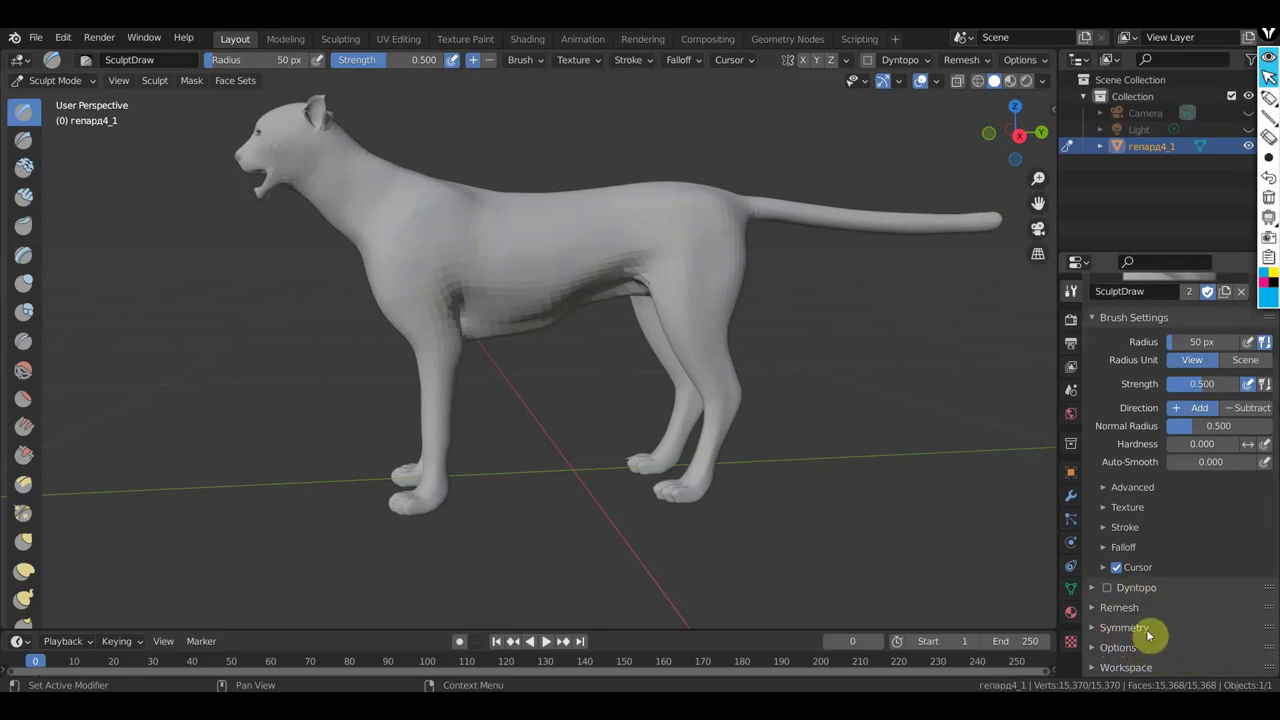
pyautogui.scroll(5, 1120, 467)
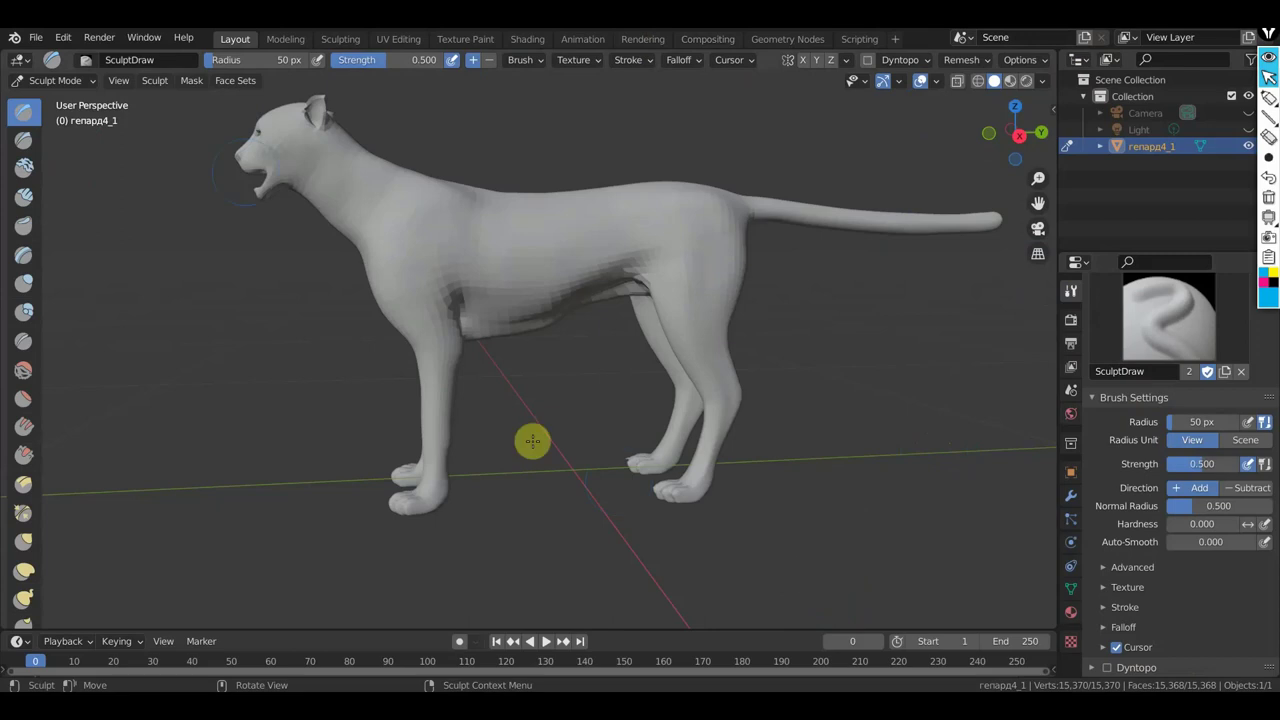
pyautogui.click(36, 42)
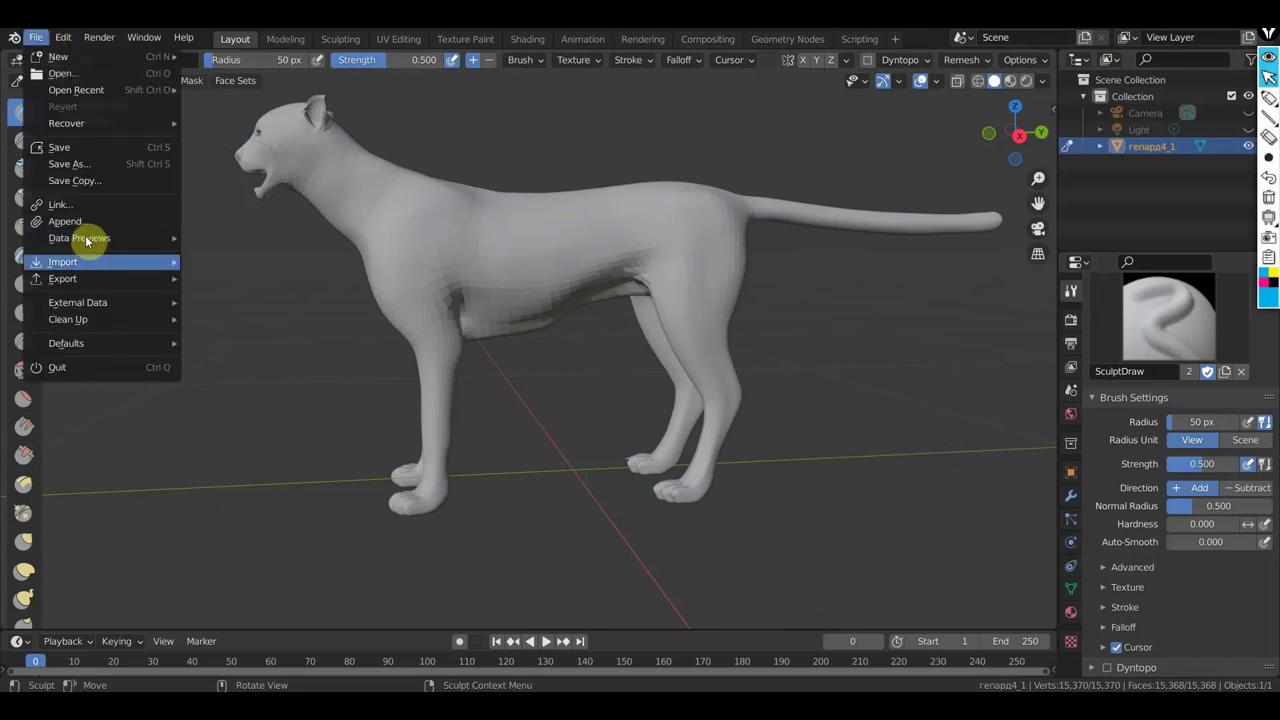
pyautogui.moveTo(62, 278)
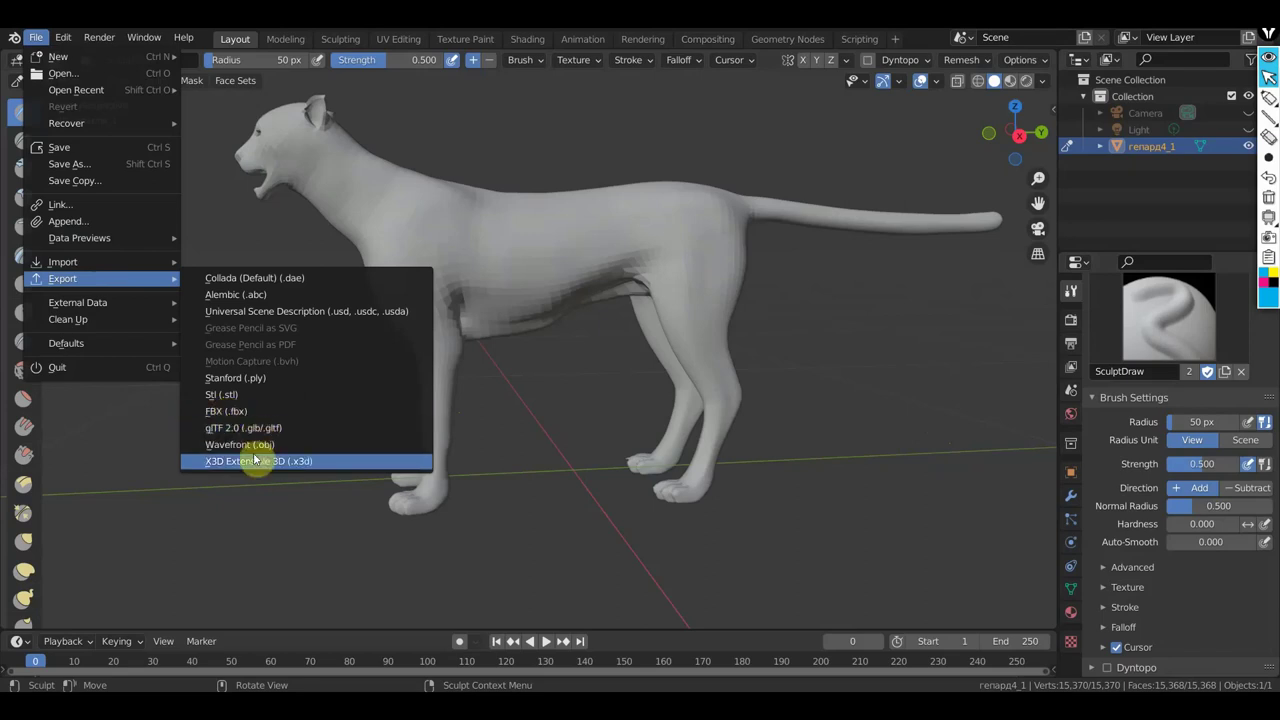
pyautogui.click(260, 394)
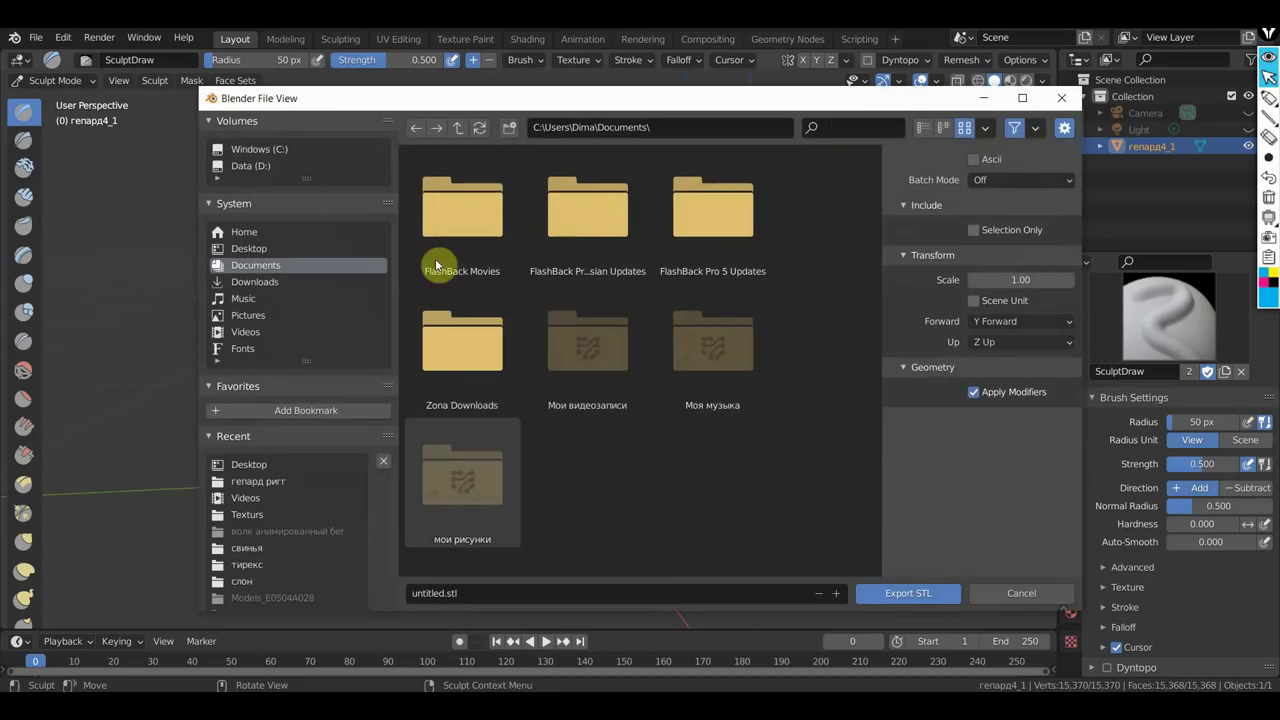
pyautogui.click(252, 248)
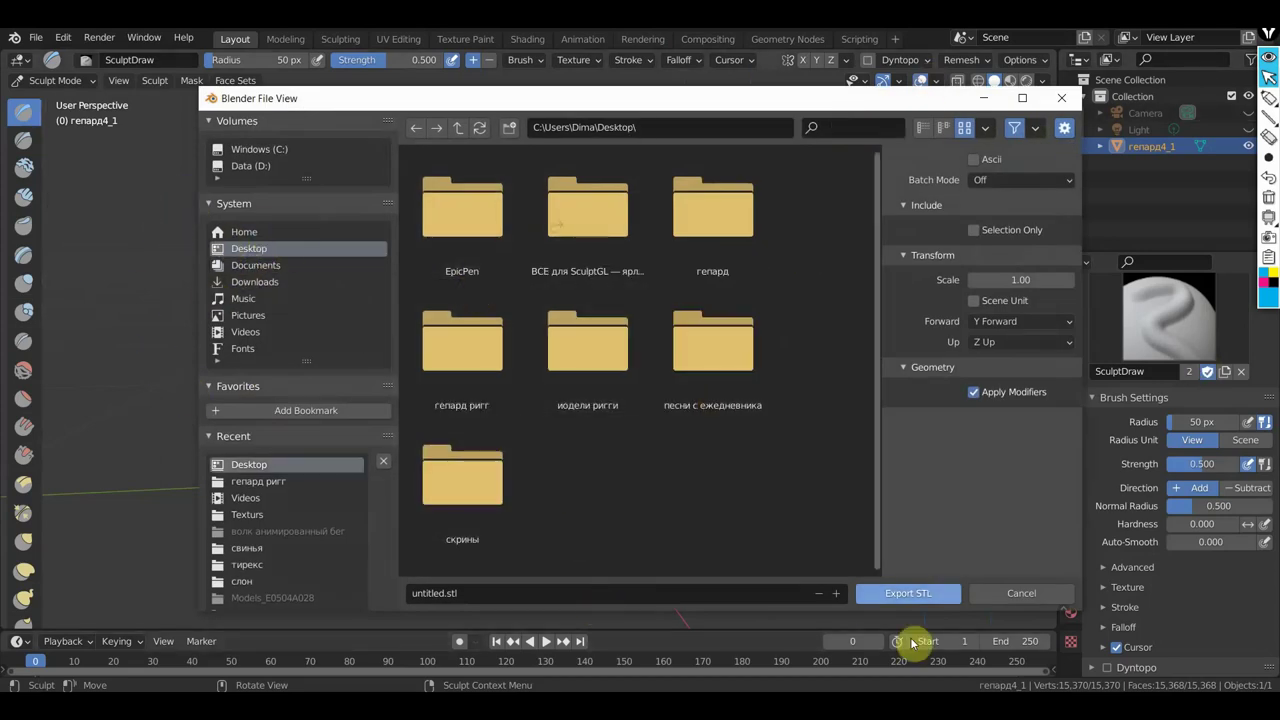
pyautogui.click(1061, 98)
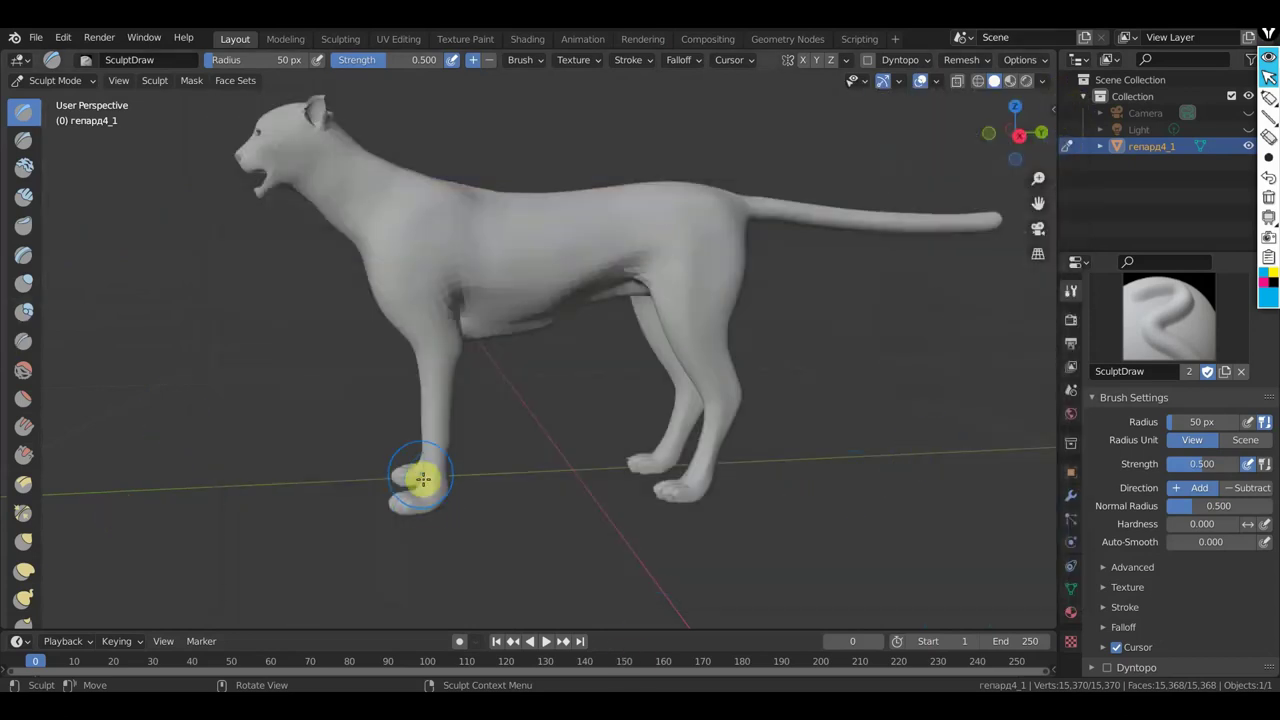
pyautogui.click(37, 38)
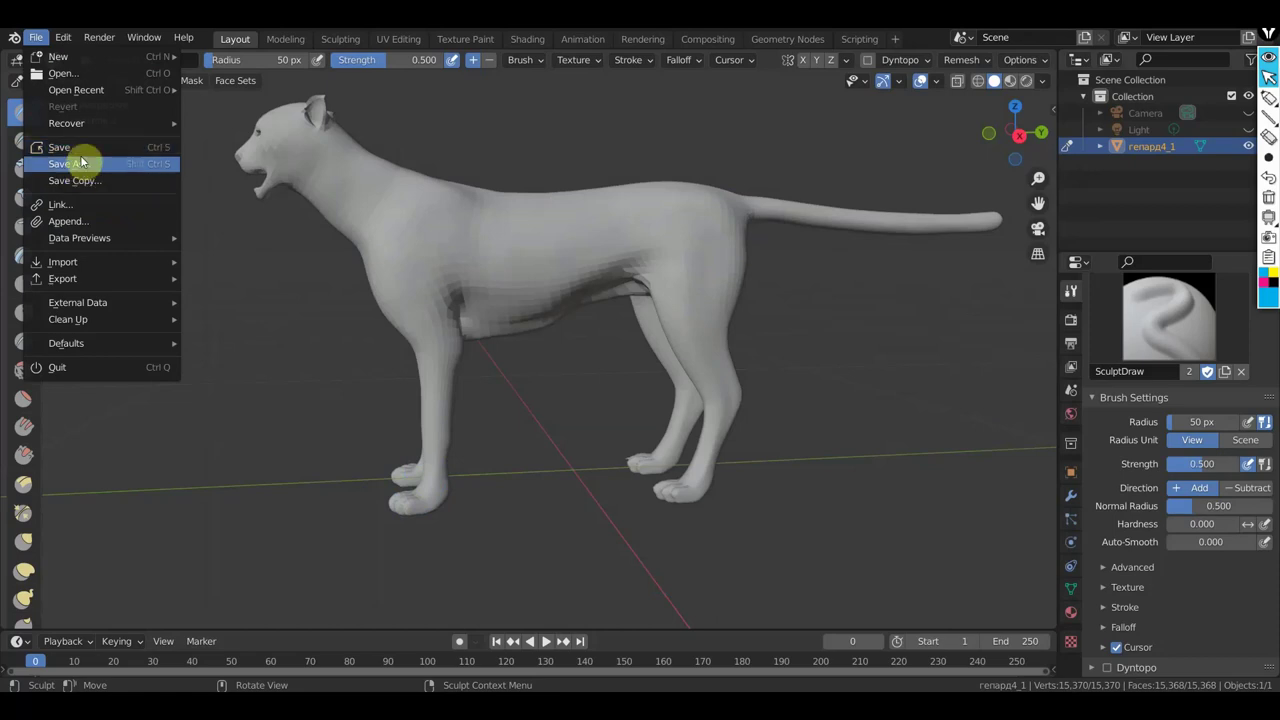
pyautogui.click(80, 165)
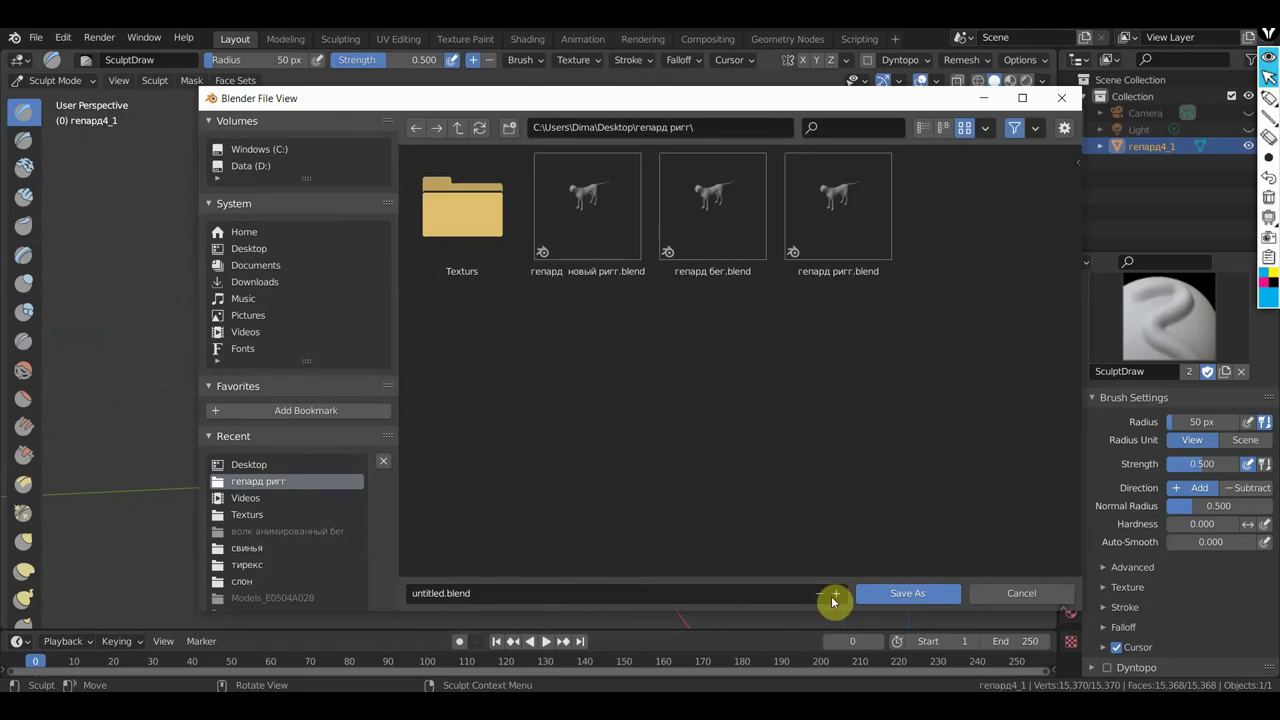
pyautogui.click(836, 594)
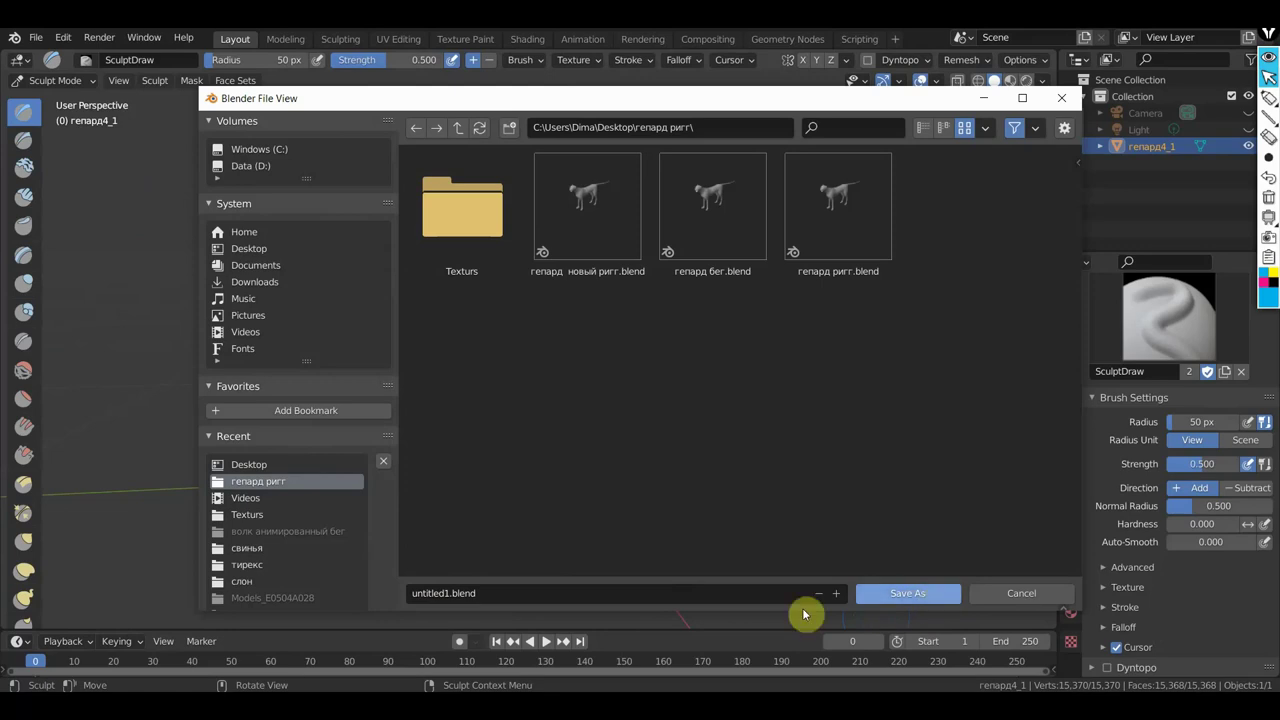
# Cancel the save browser and start opening another .blend file without saving the scene.
pyautogui.click(1068, 100)
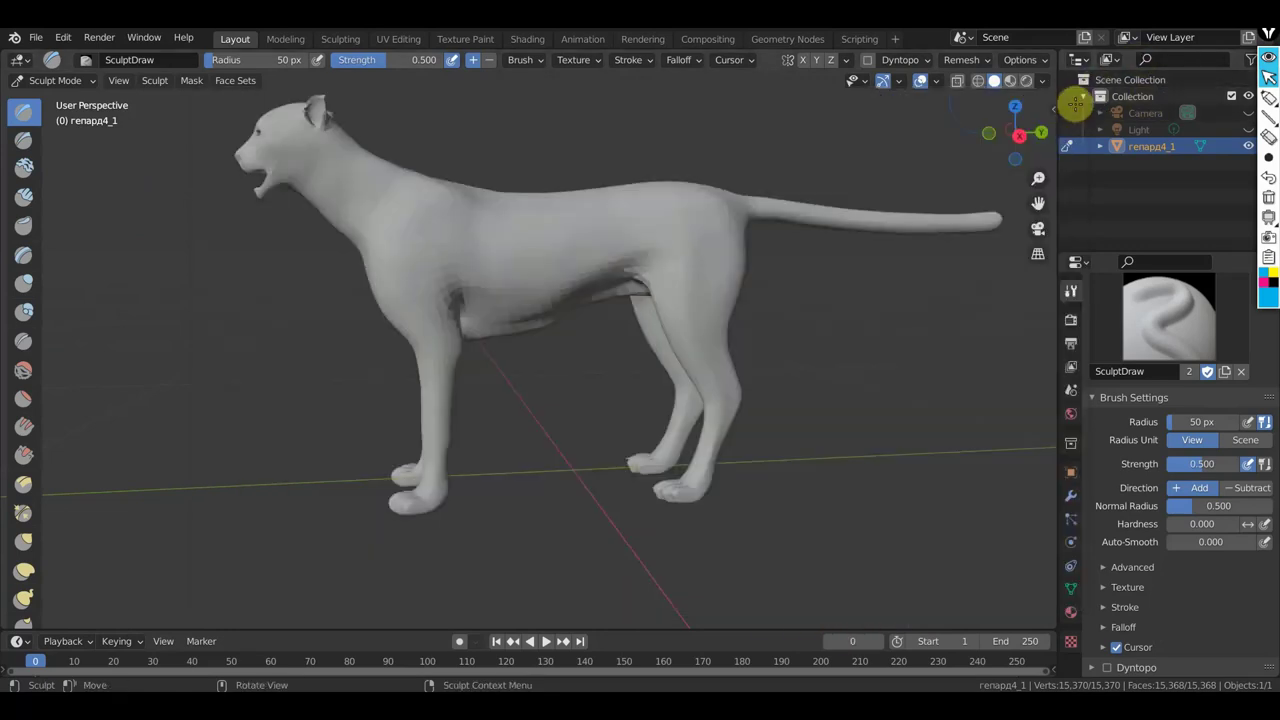
pyautogui.click(40, 38)
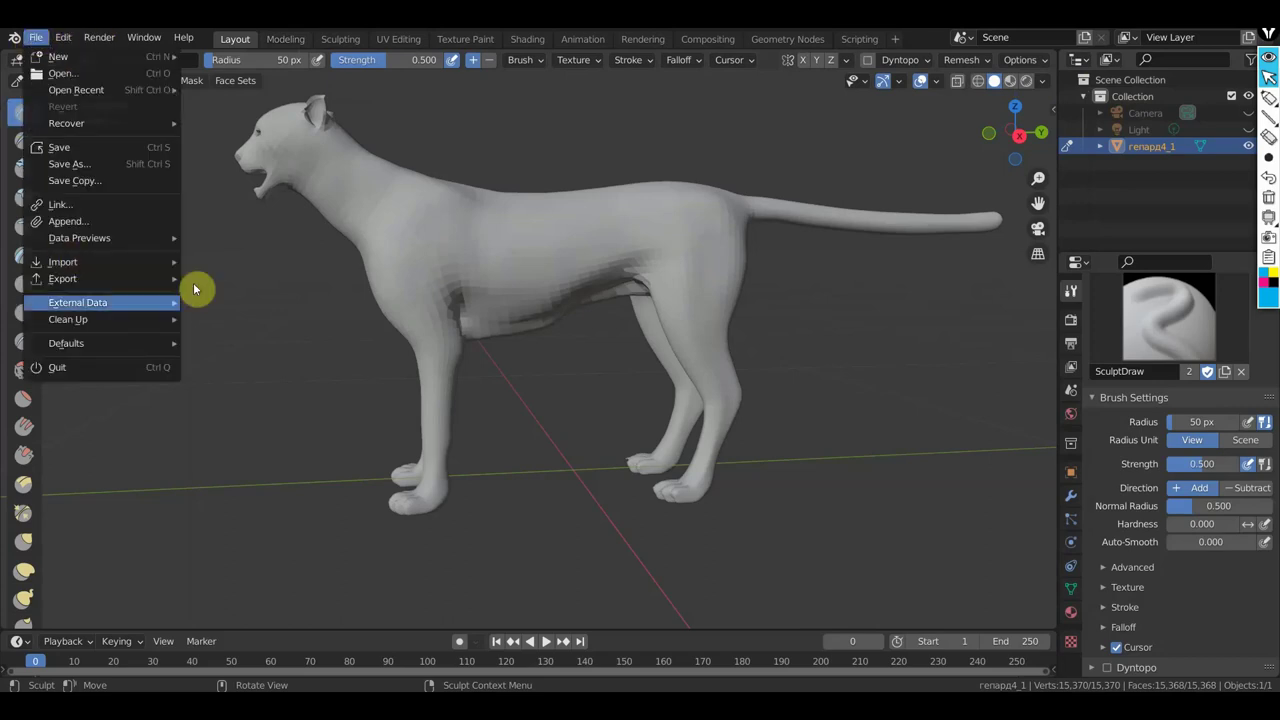
pyautogui.click(103, 75)
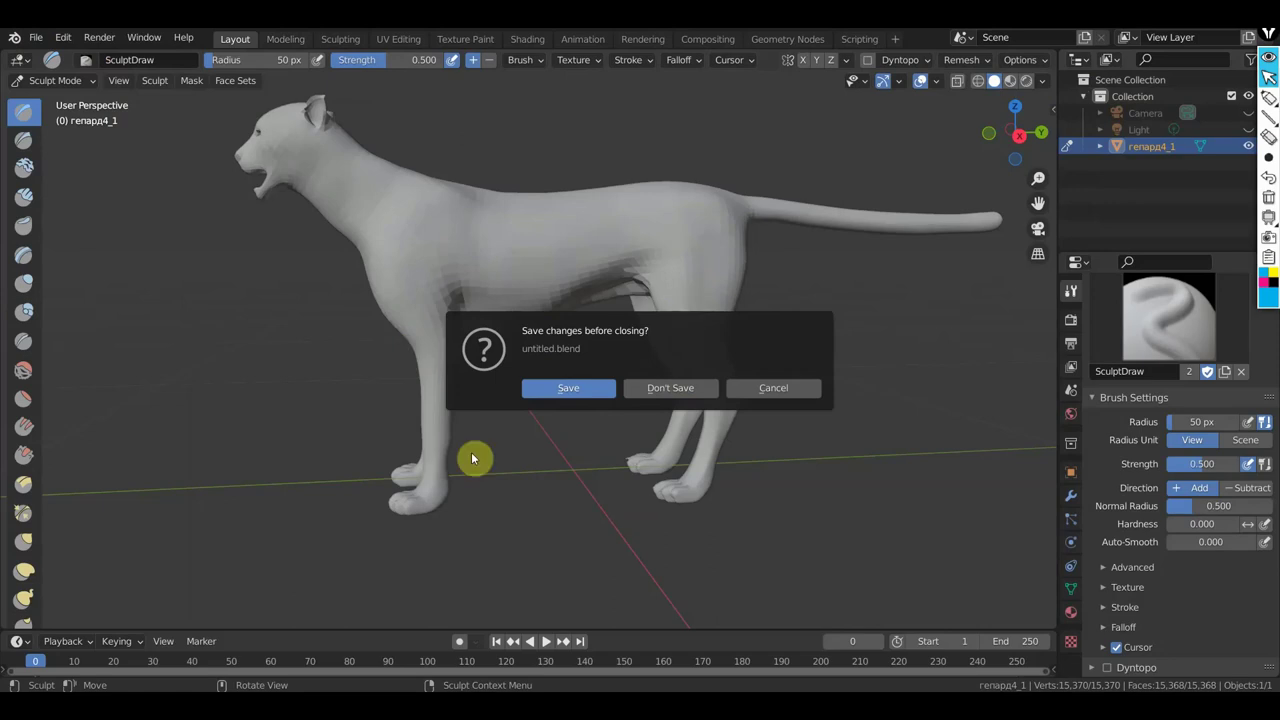
pyautogui.click(685, 393)
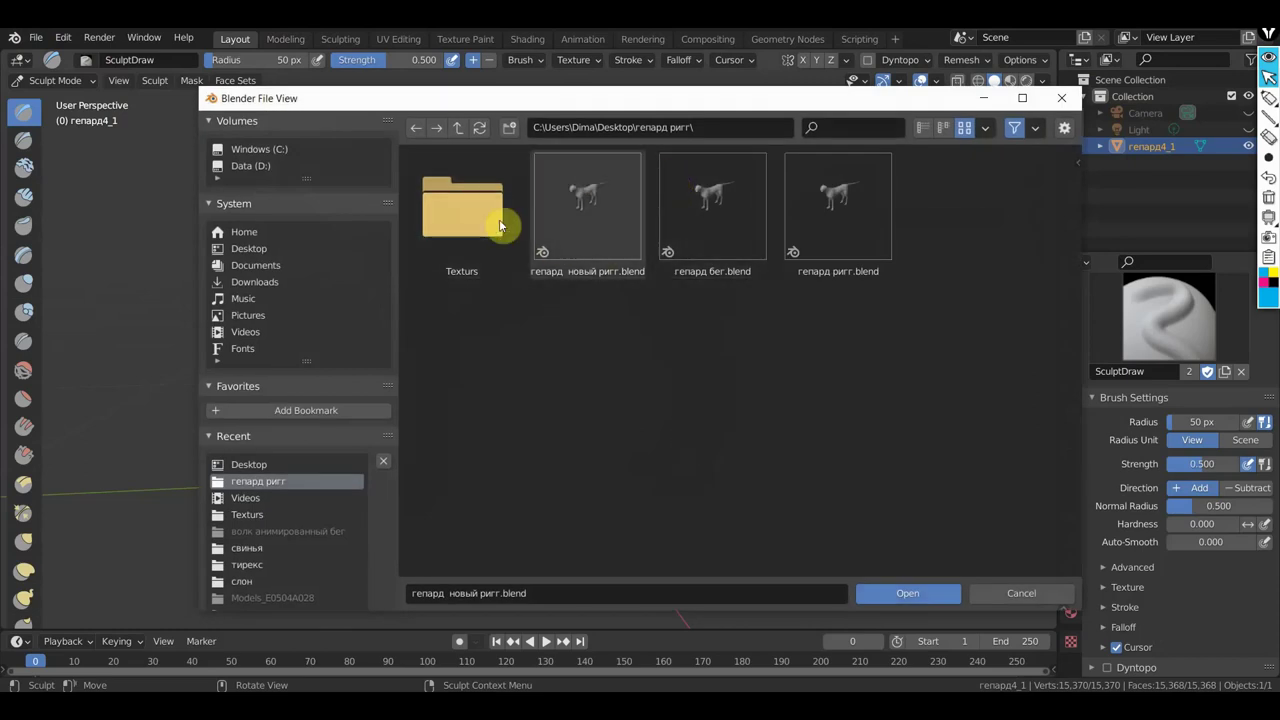
# Open the elephant .blend file from Desktop > иодели ригги > слон.
pyautogui.click(602, 204)
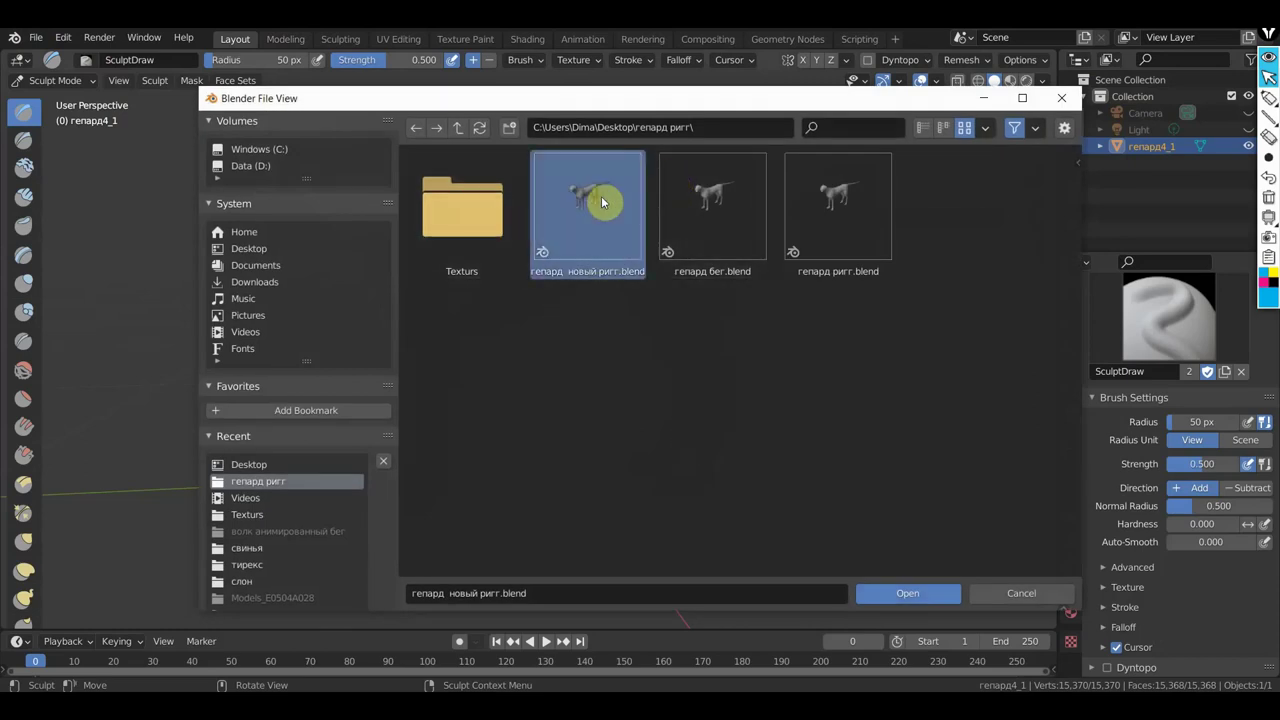
pyautogui.click(249, 250)
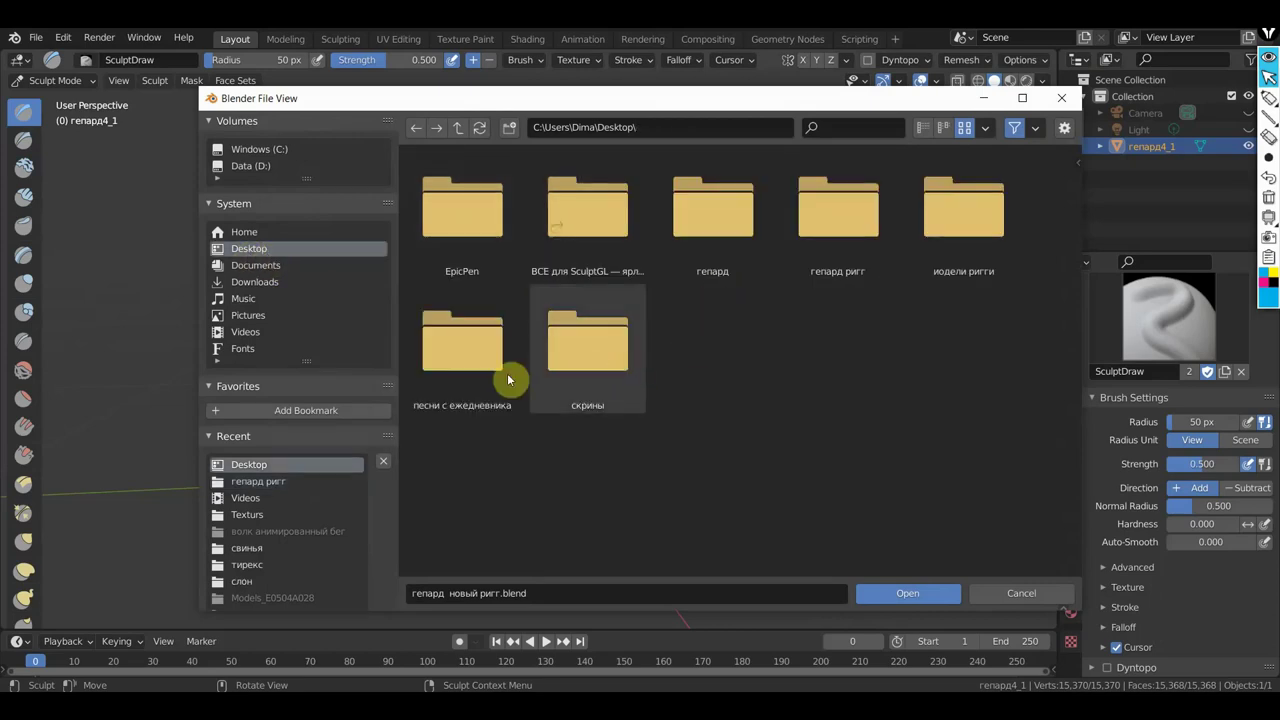
pyautogui.doubleClick(980, 215)
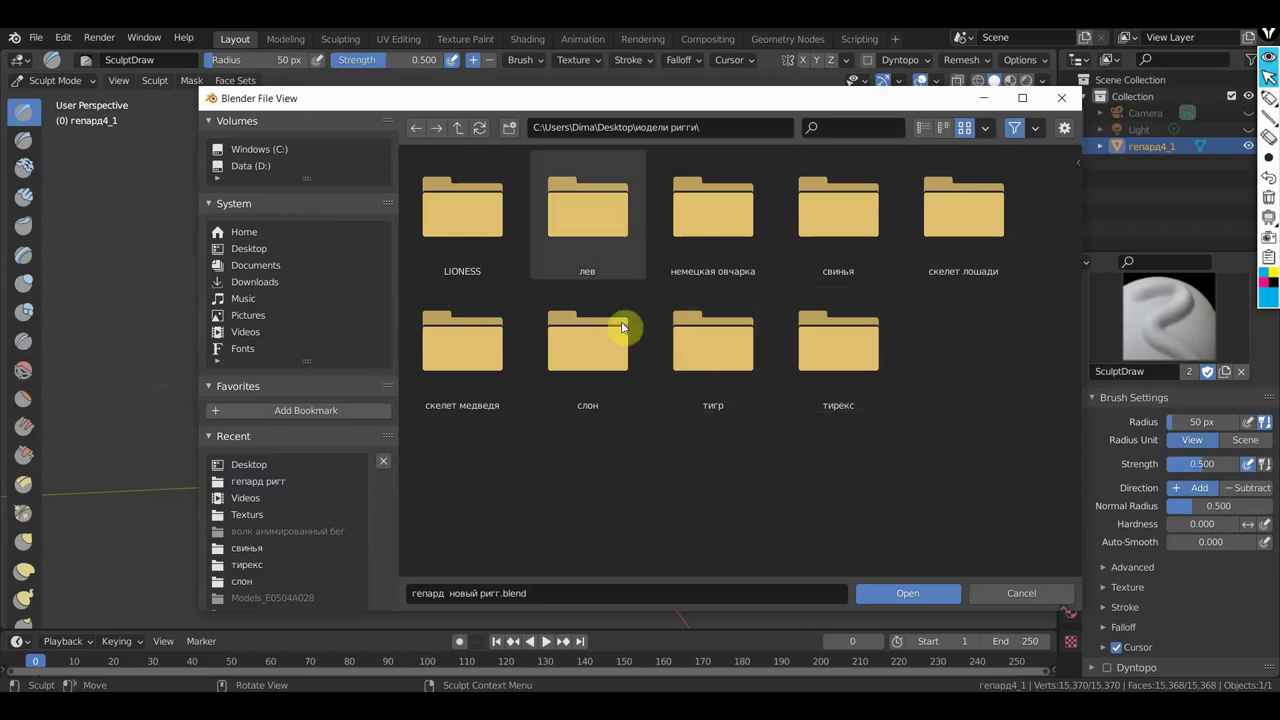
pyautogui.click(585, 370)
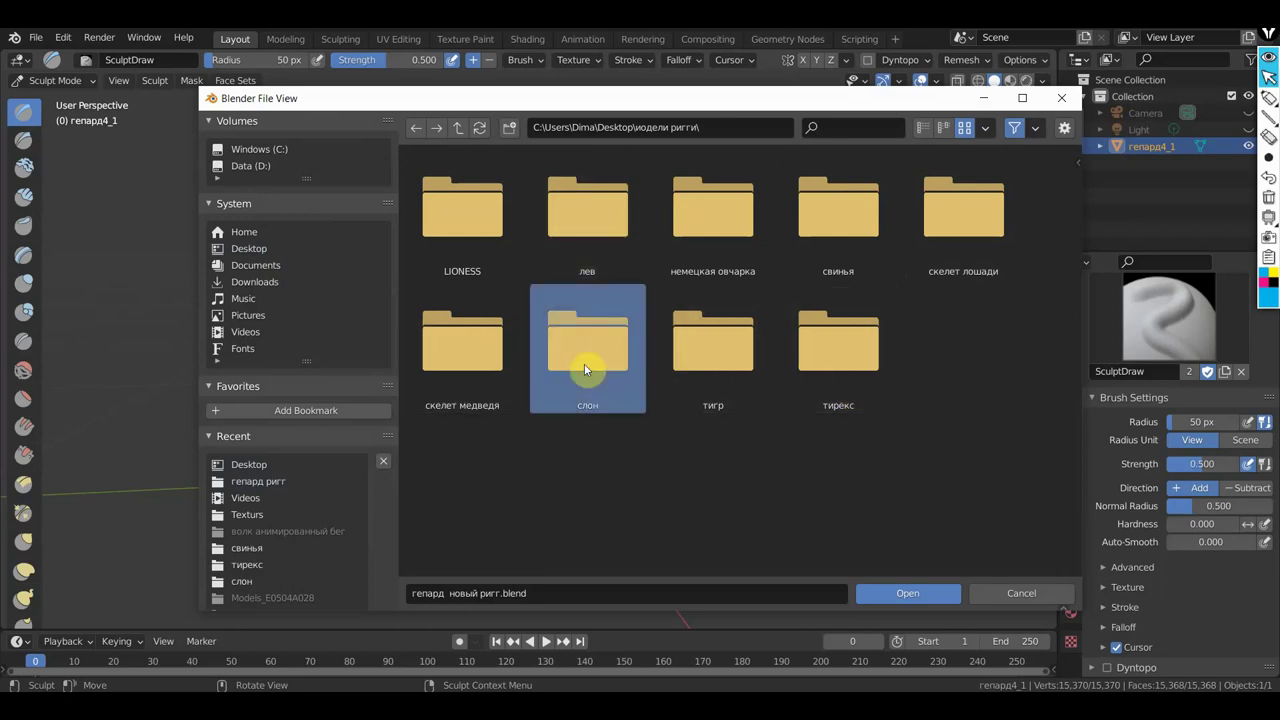
pyautogui.doubleClick(585, 370)
pyautogui.doubleClick(586, 246)
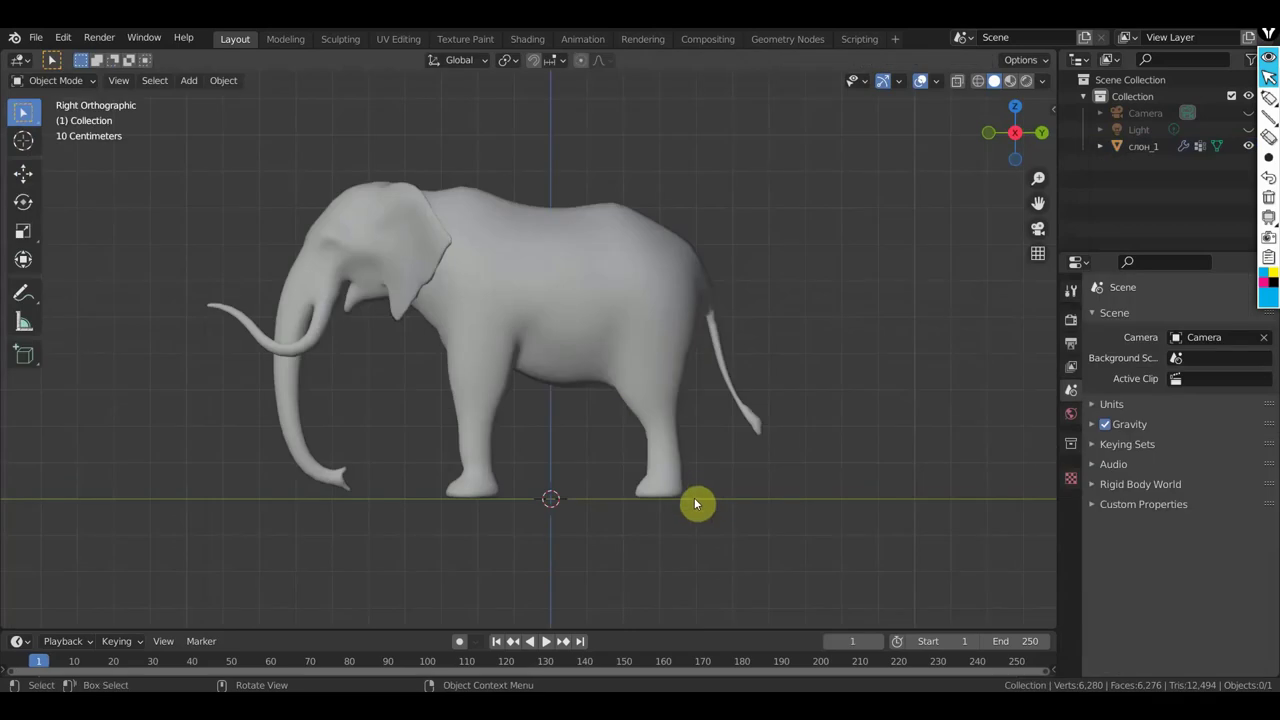
# Switch to Material Preview shading and orbit around the brown-textured elephant.
pyautogui.click(1010, 80)
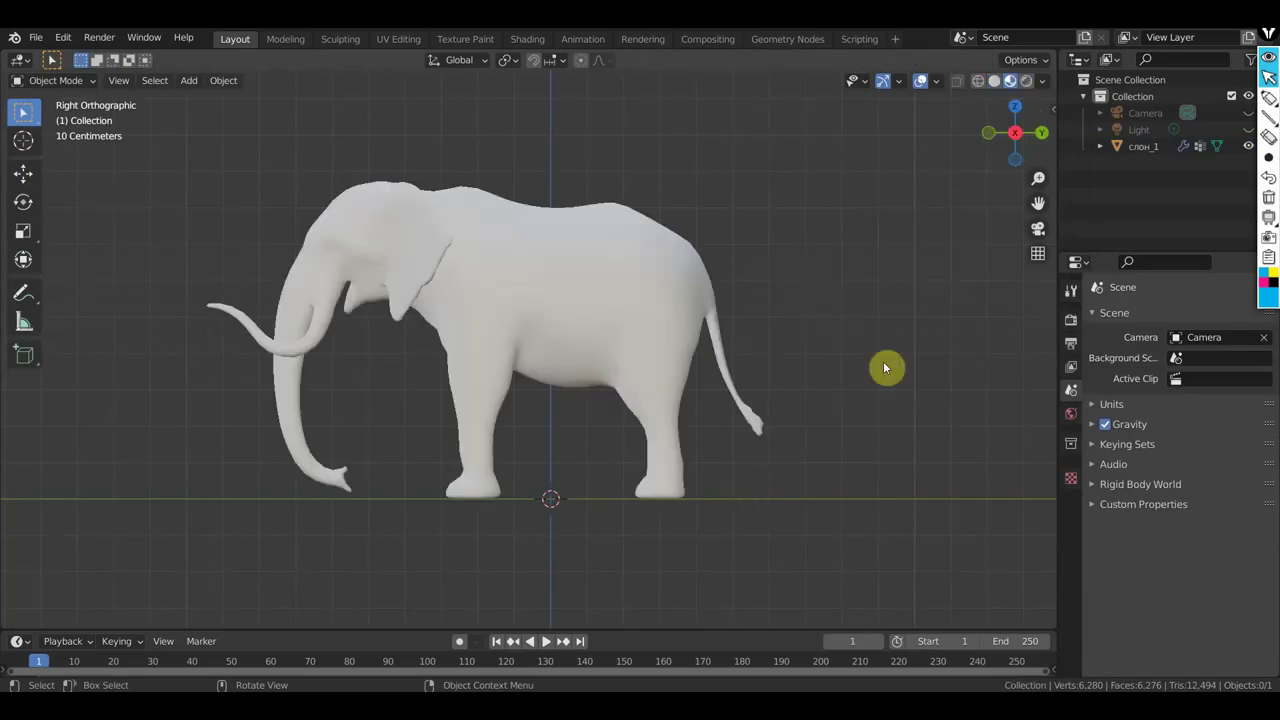
pyautogui.scroll(3, 881, 366)
pyautogui.scroll(-1, 881, 366)
pyautogui.scroll(-2, 881, 366)
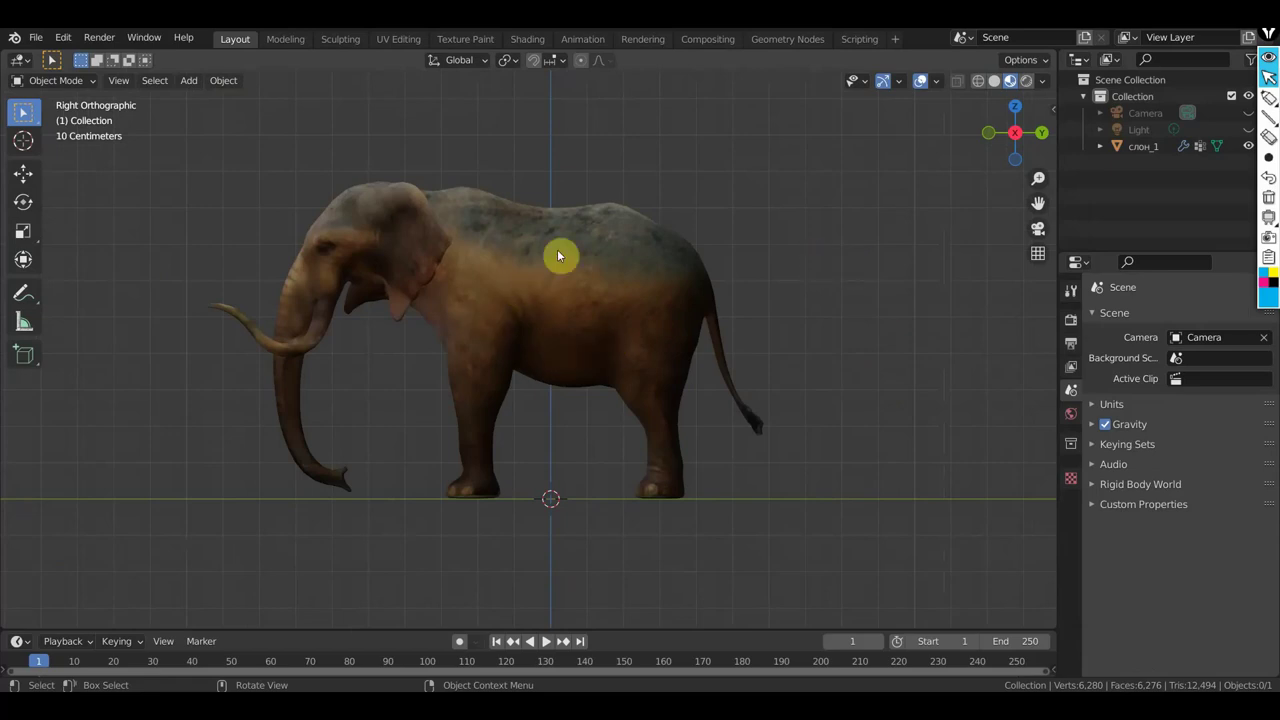
pyautogui.scroll(1, 897, 311)
pyautogui.moveTo(887, 311); pyautogui.dragTo(985, 324, button='middle')
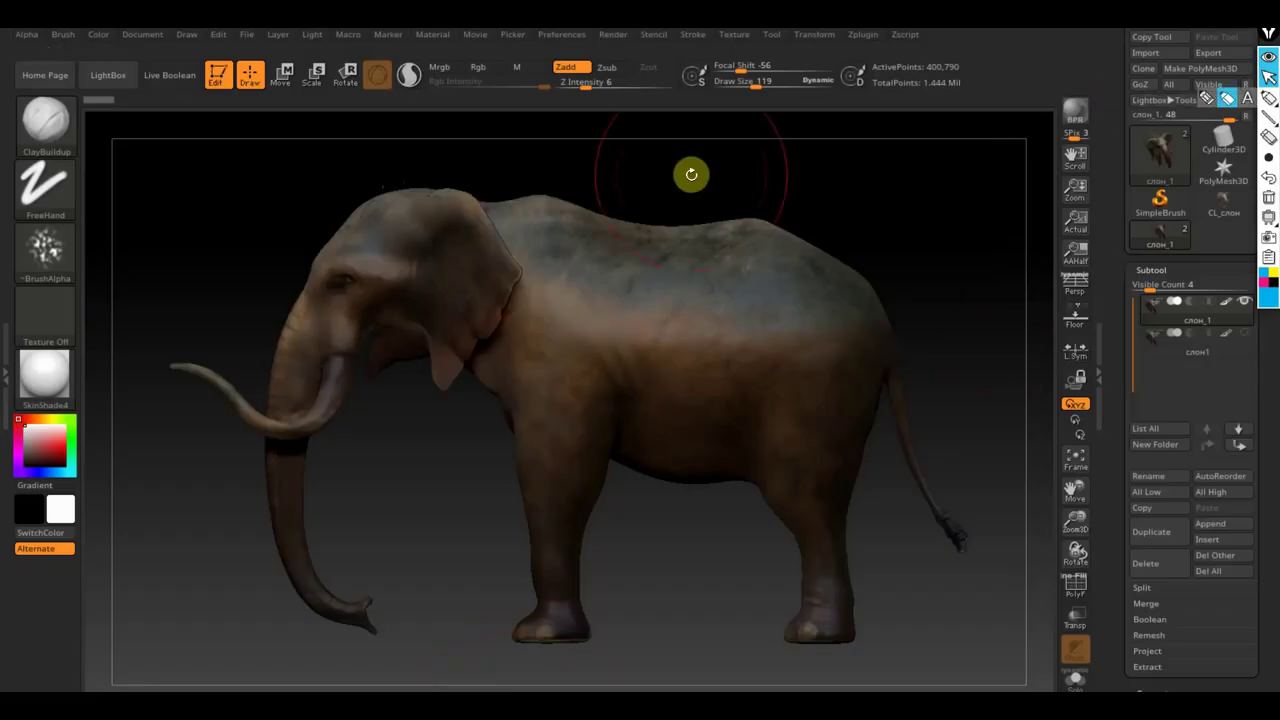
pyautogui.click(249, 37)
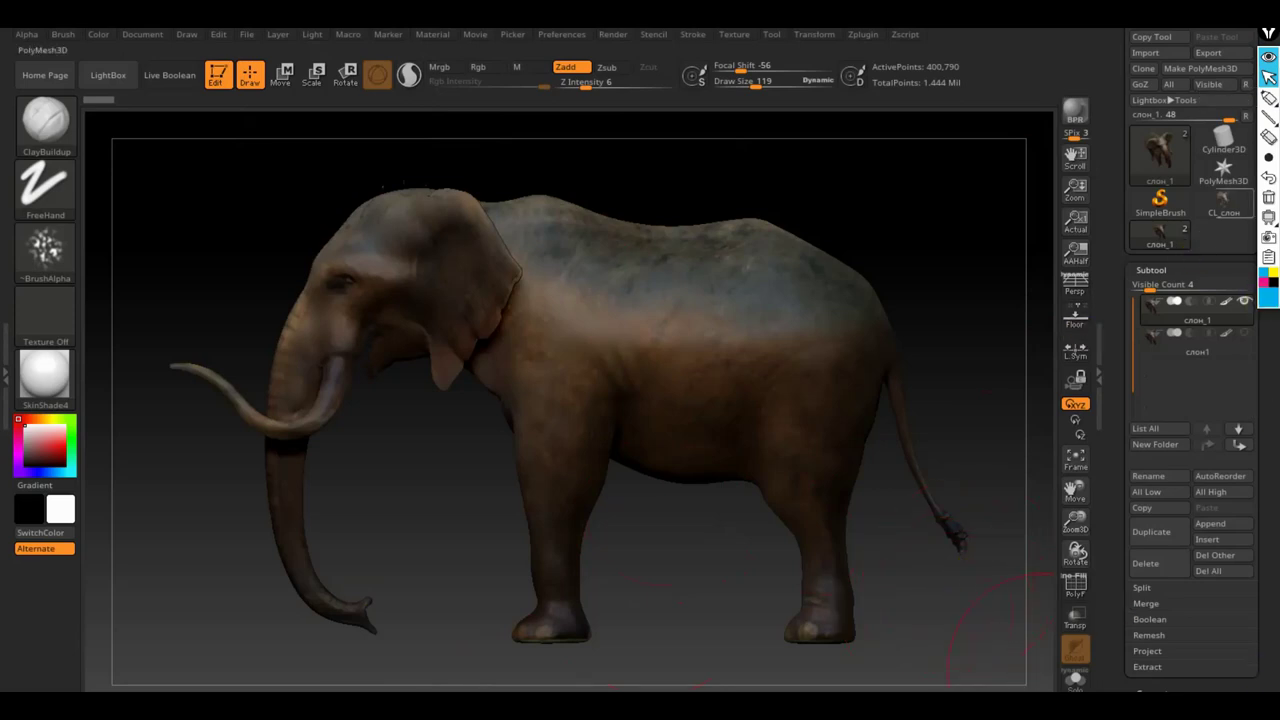
pyautogui.scroll(-5, 1274, 526)
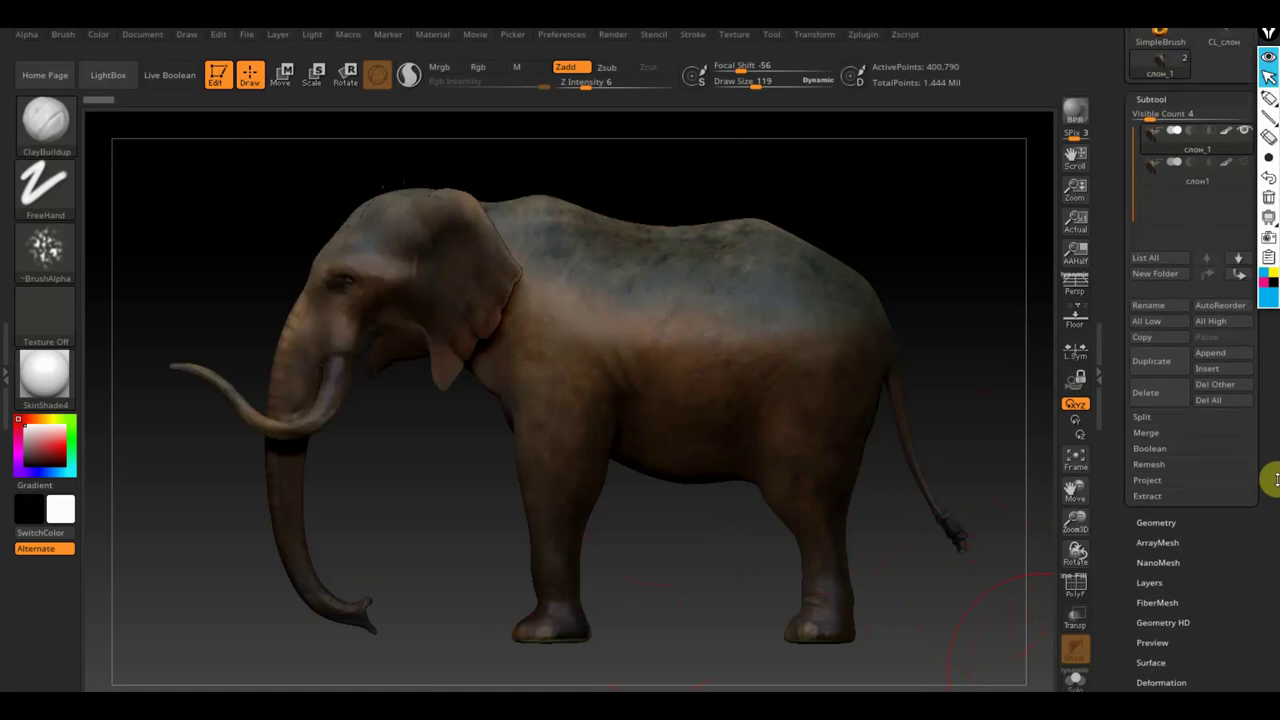
pyautogui.scroll(2, 1276, 460)
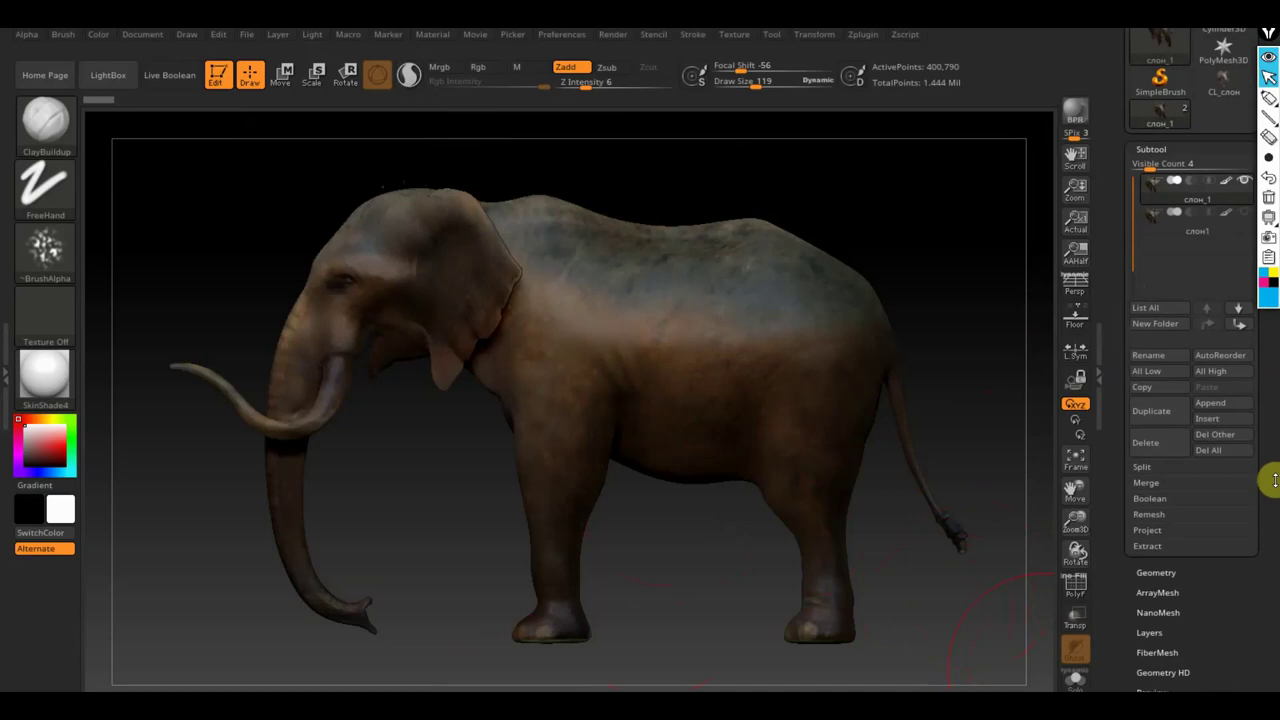
pyautogui.click(52, 128)
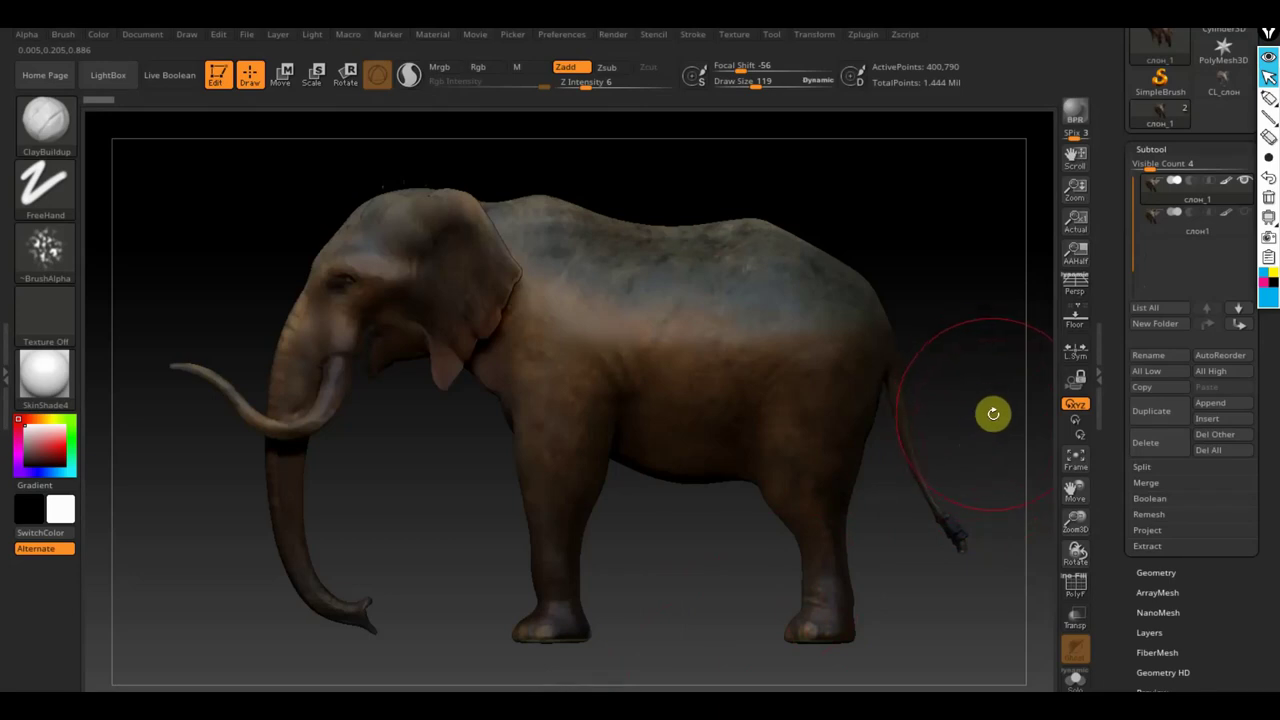
pyautogui.press('-')
pyautogui.moveTo(968, 380); pyautogui.dragTo(952, 376)
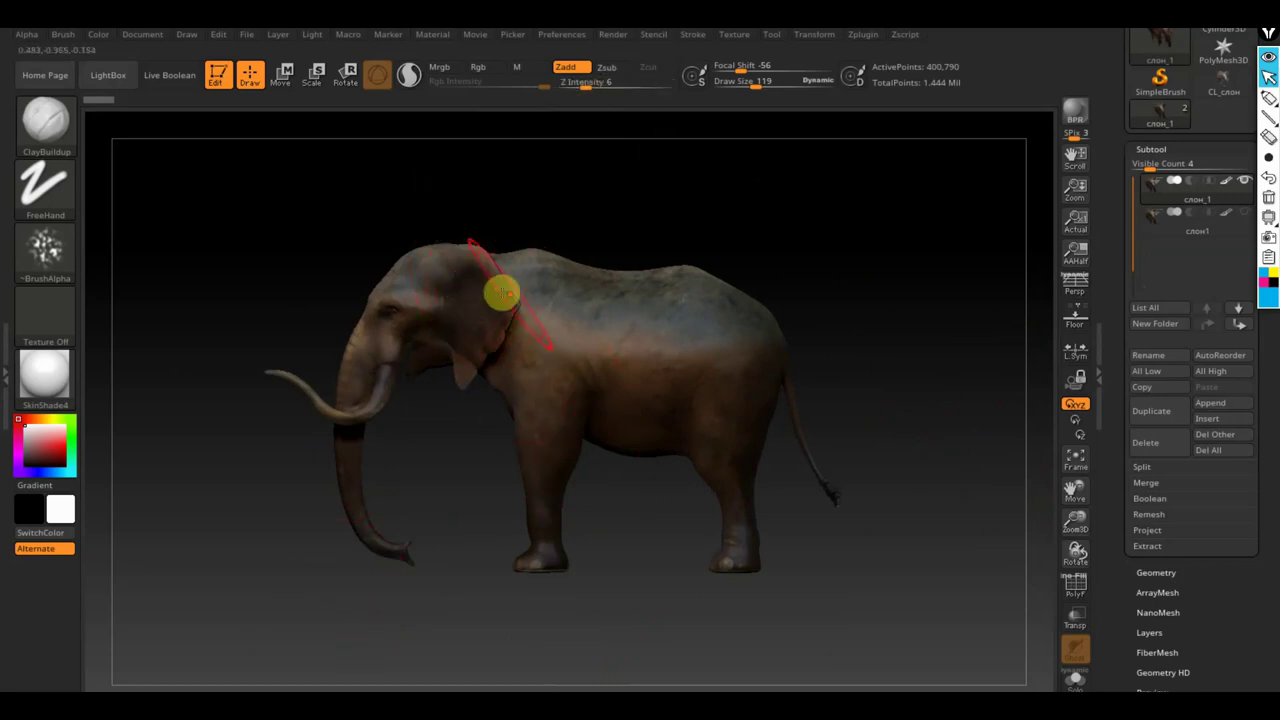
pyautogui.click(48, 124)
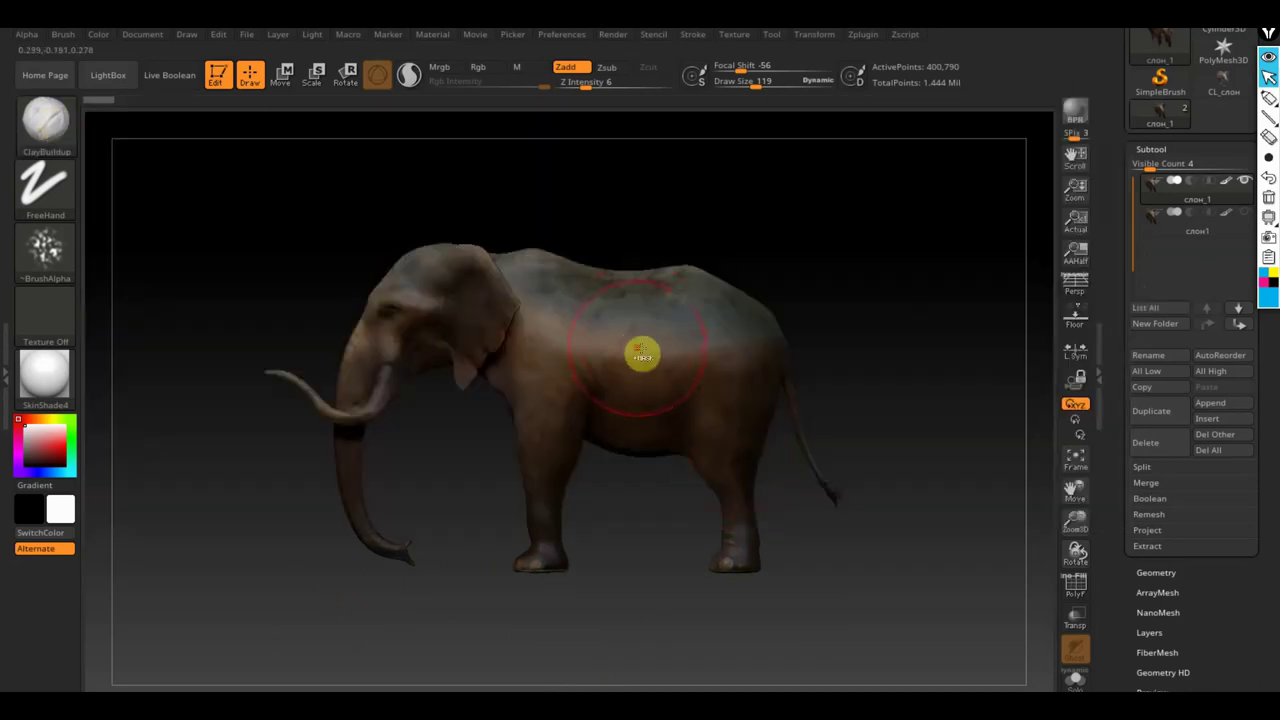
pyautogui.hotkey('ctrl', 'shift')
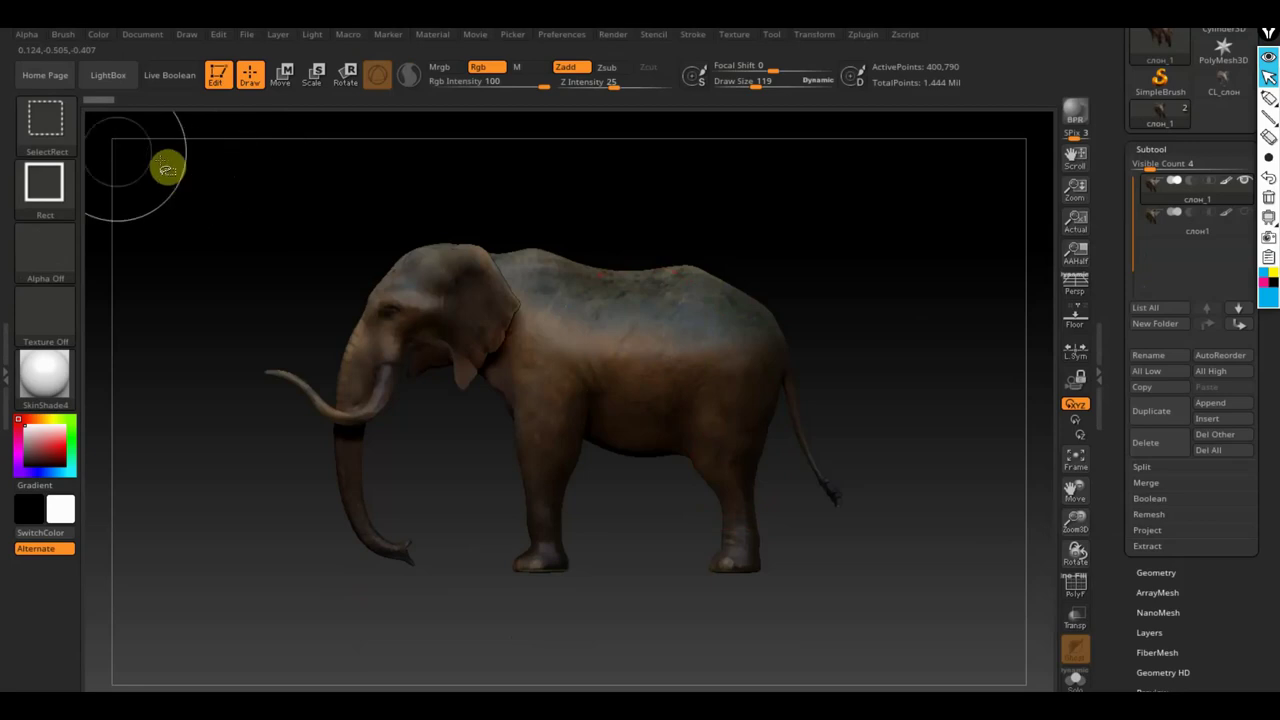
pyautogui.click(47, 125)
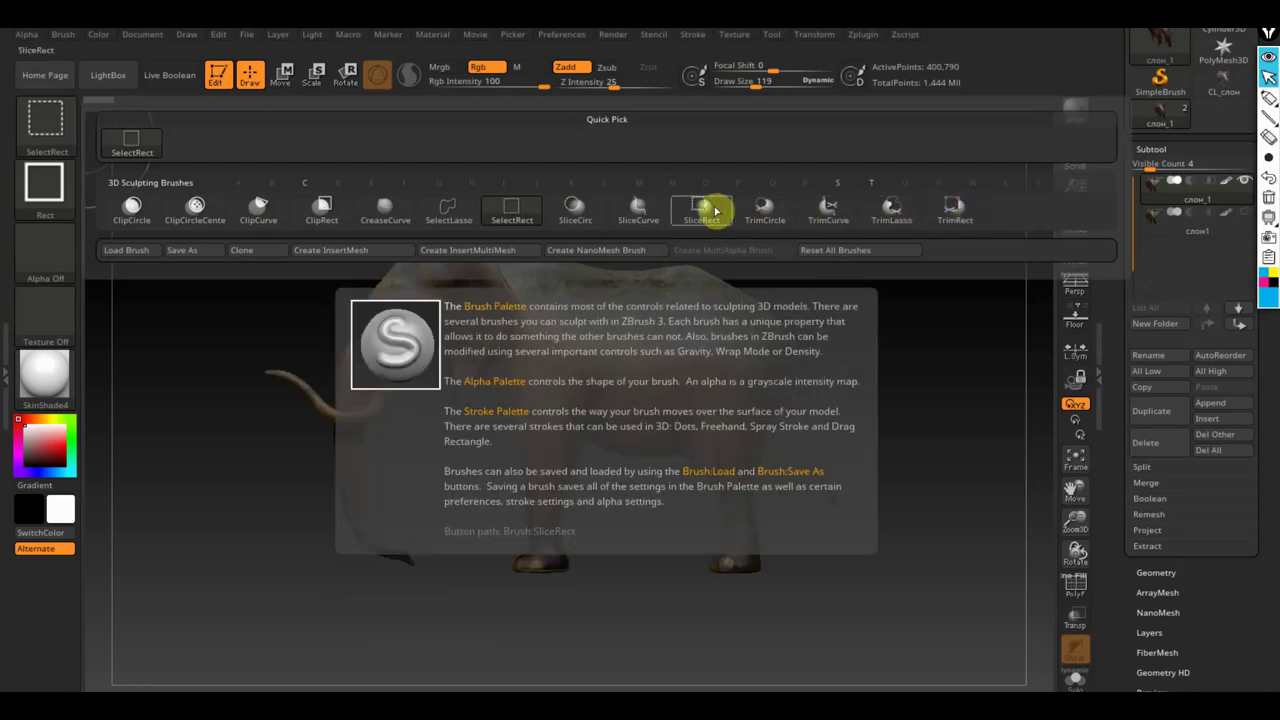
pyautogui.click(893, 213)
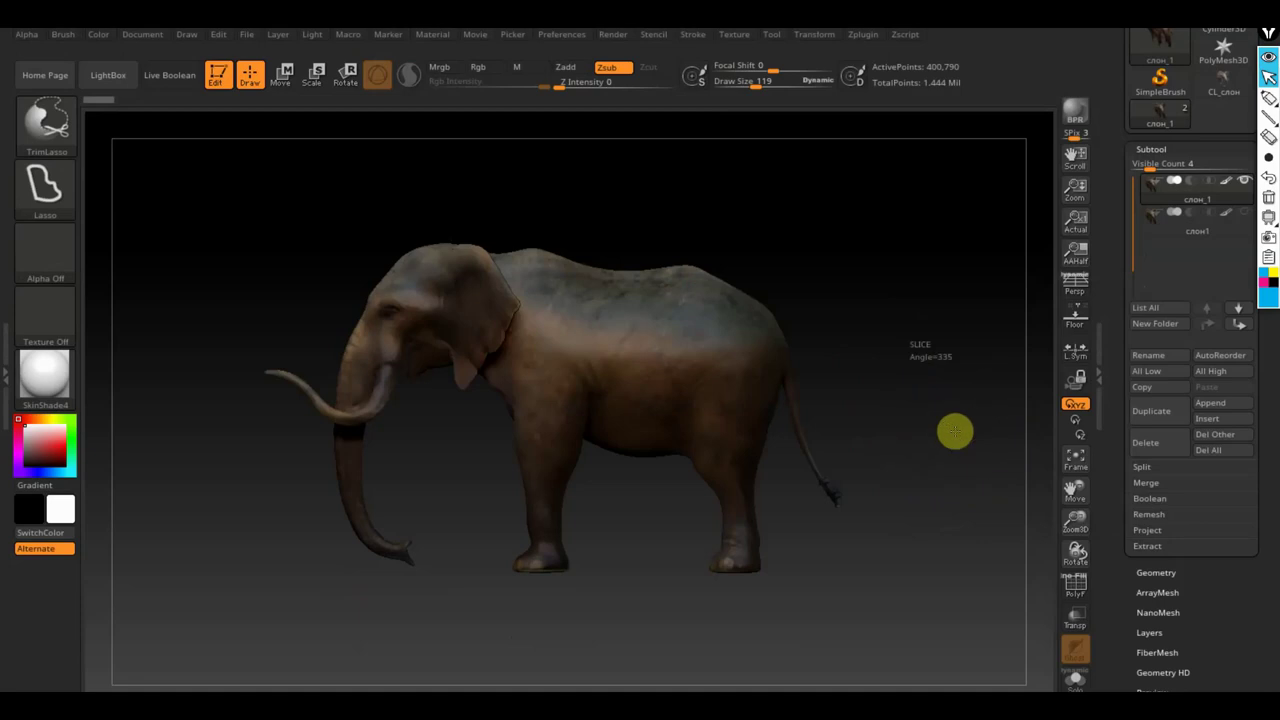
pyautogui.moveTo(954, 430)
pyautogui.keyDown('ctrl'); pyautogui.keyDown('shift'); pyautogui.mouseDown()
pyautogui.moveTo(611, 471)
pyautogui.moveTo(650, 500)
pyautogui.mouseUp(); pyautogui.keyUp('shift'); pyautogui.keyUp('ctrl')
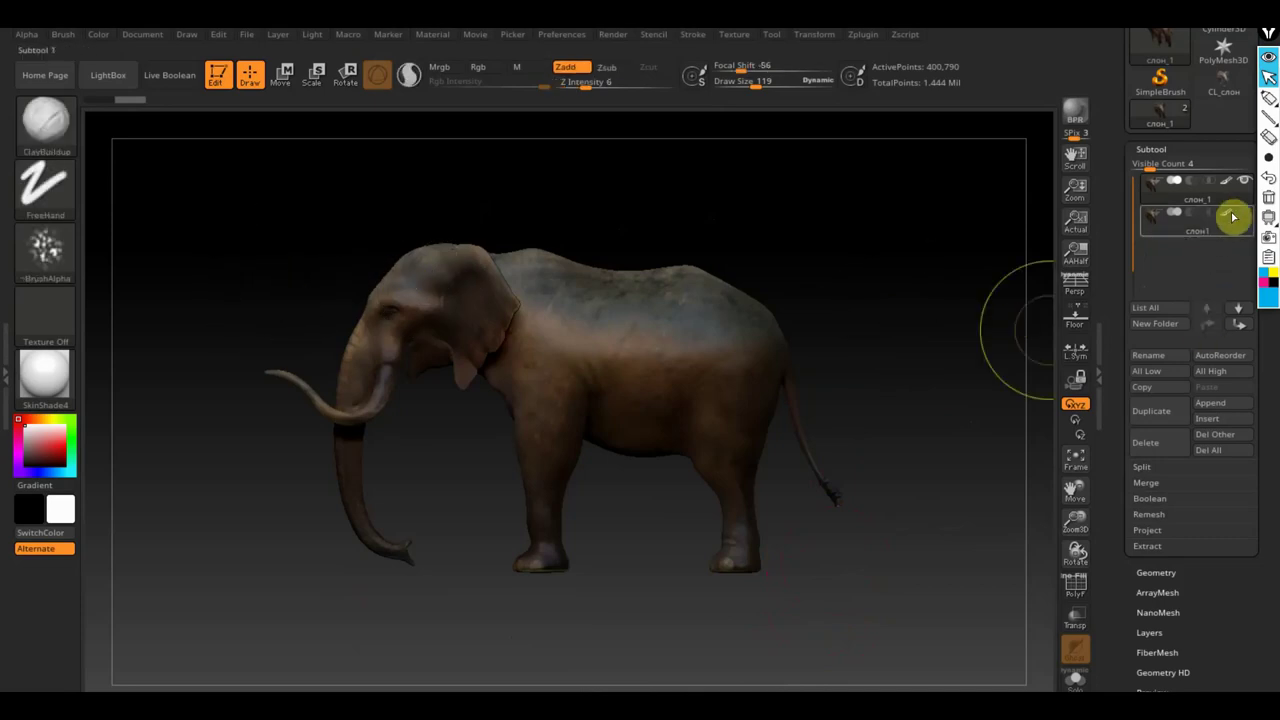
pyautogui.keyDown('ctrl'); pyautogui.keyDown('shift'); pyautogui.moveTo(241, 636); pyautogui.dragTo(280, 443); pyautogui.keyUp('shift'); pyautogui.keyUp('ctrl')
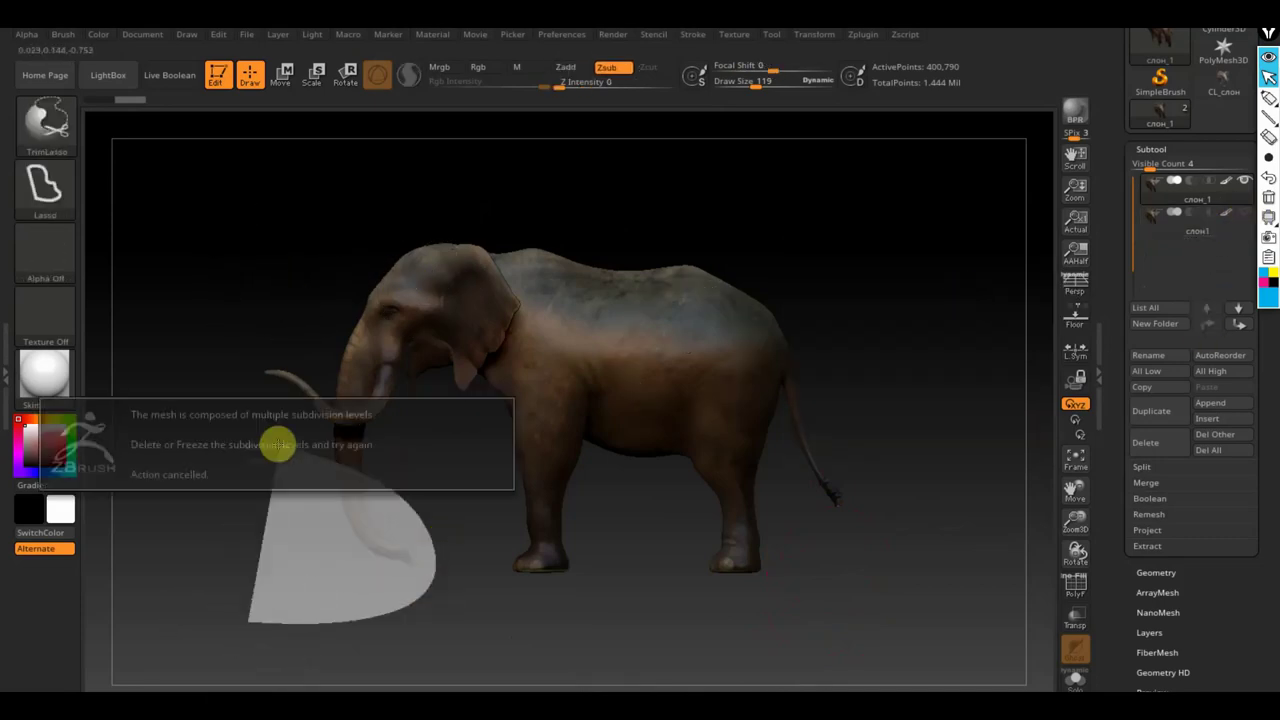
# Make the слон1 elephant the active subtool.
pyautogui.click(1157, 572)
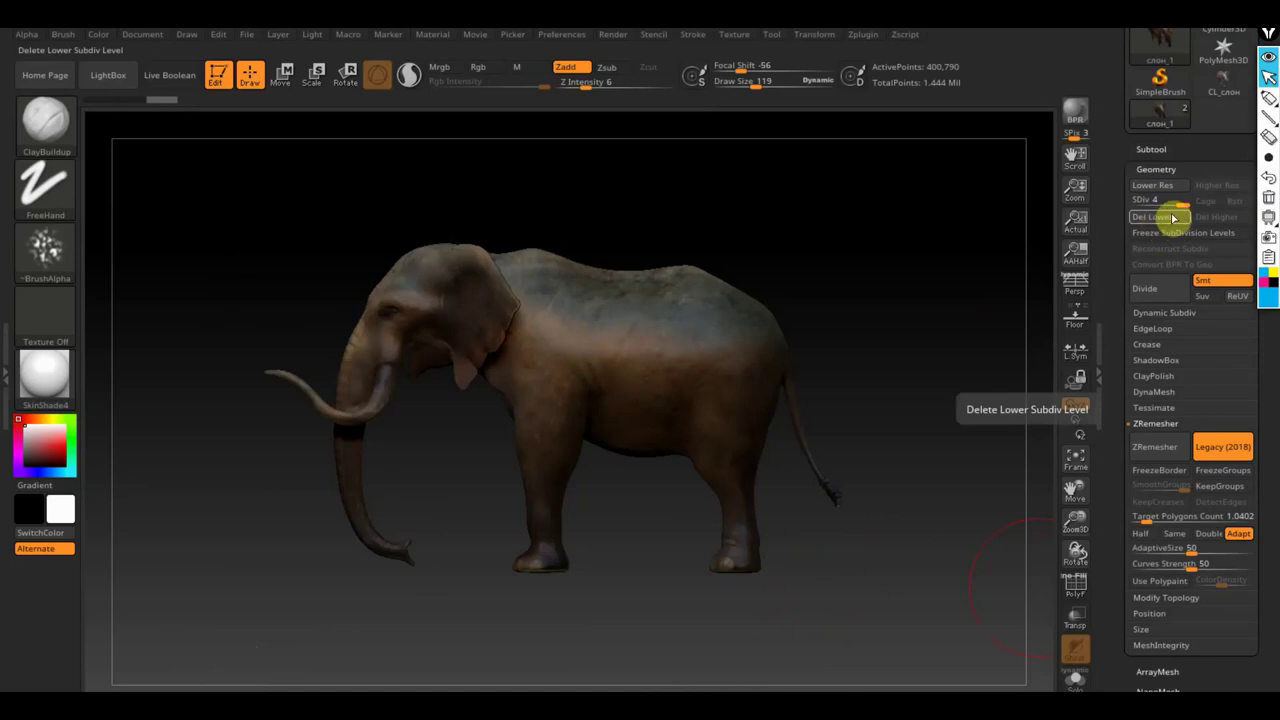
pyautogui.click(1162, 150)
pyautogui.moveTo(1195, 224)
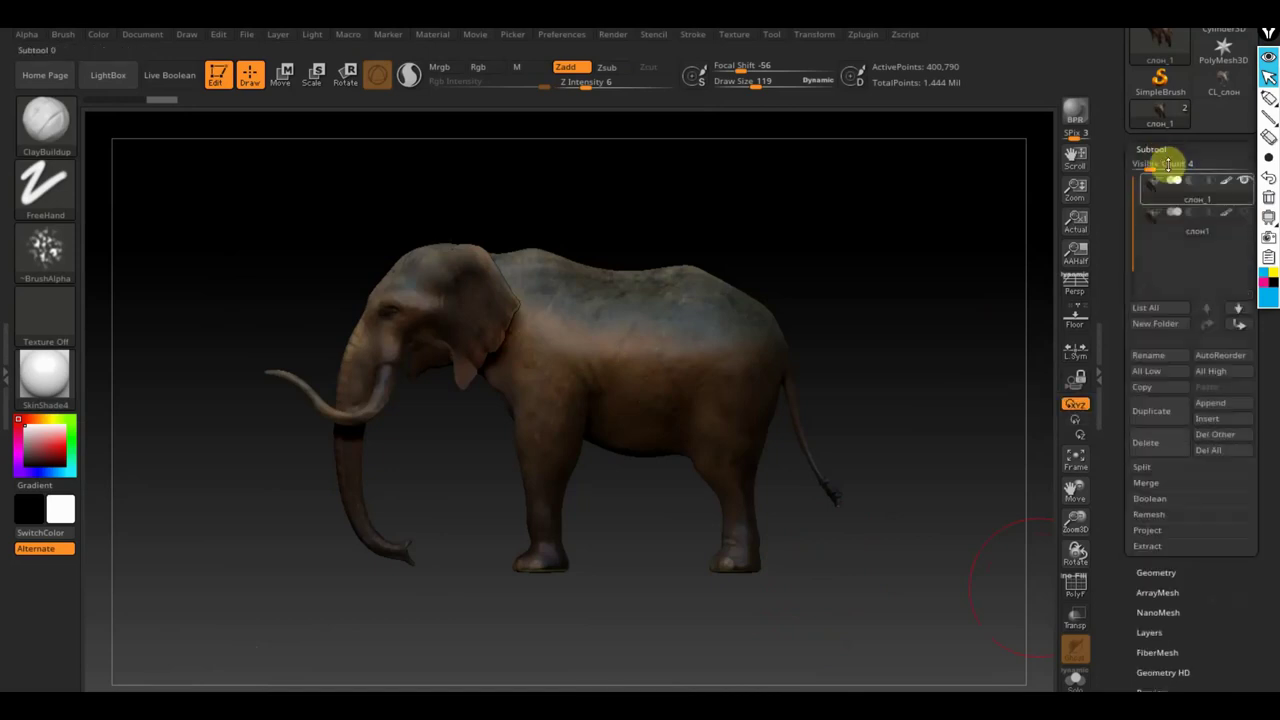
pyautogui.click(1170, 228)
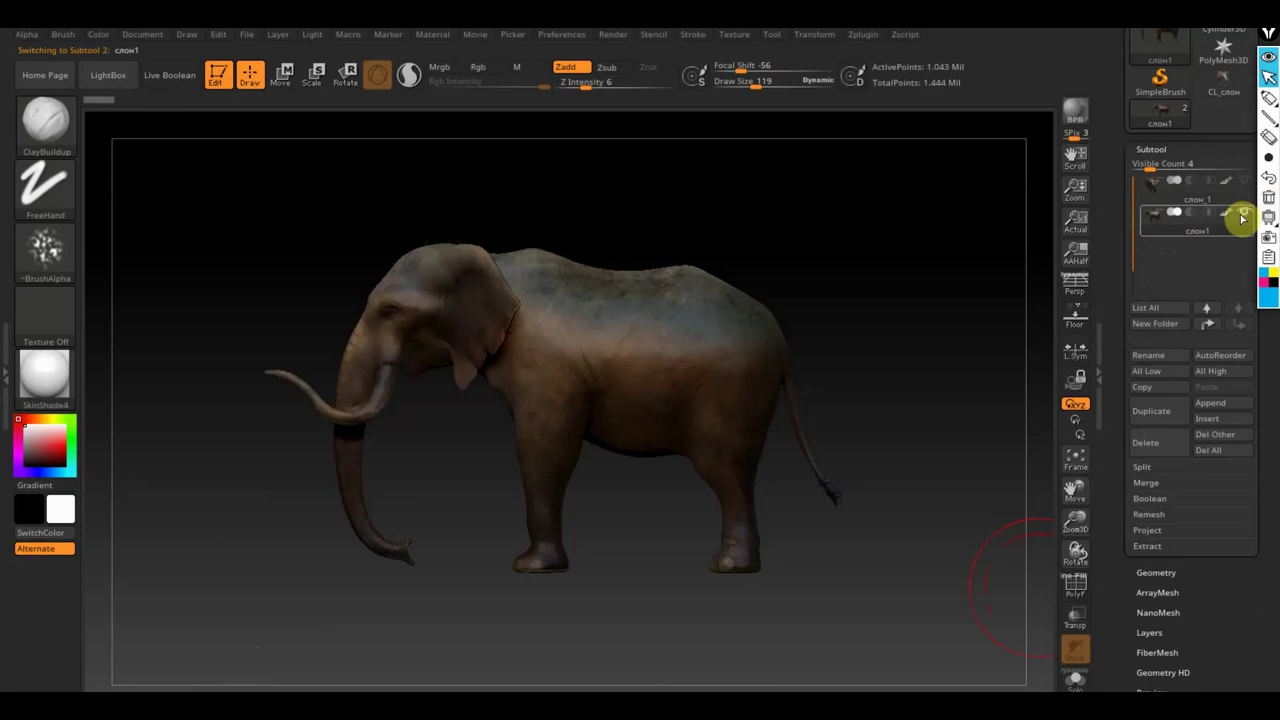
# TrimLasso the trunk and tusks off the head, leaving a flat cut face.
pyautogui.hotkey('ctrl', 'shift')
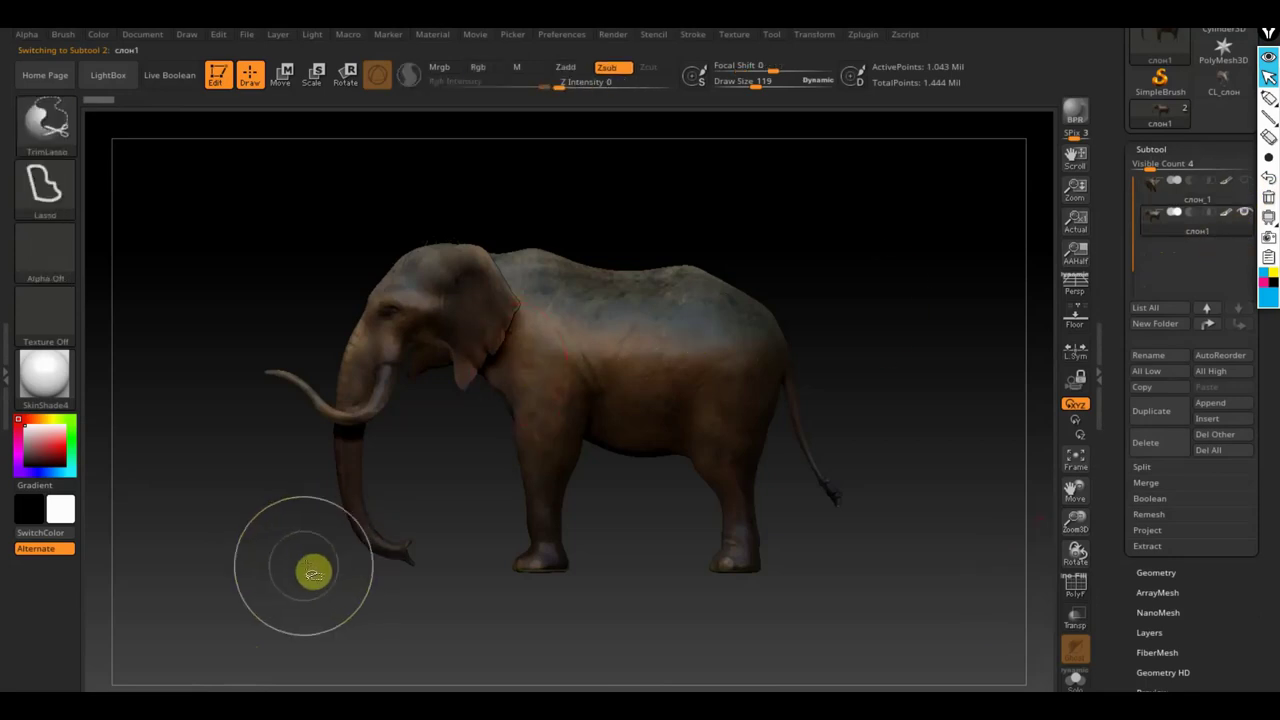
pyautogui.moveTo(323, 601)
pyautogui.keyDown('ctrl'); pyautogui.keyDown('shift'); pyautogui.mouseDown()
pyautogui.moveTo(480, 551)
pyautogui.moveTo(229, 339)
pyautogui.mouseUp(); pyautogui.keyUp('shift'); pyautogui.keyUp('ctrl')
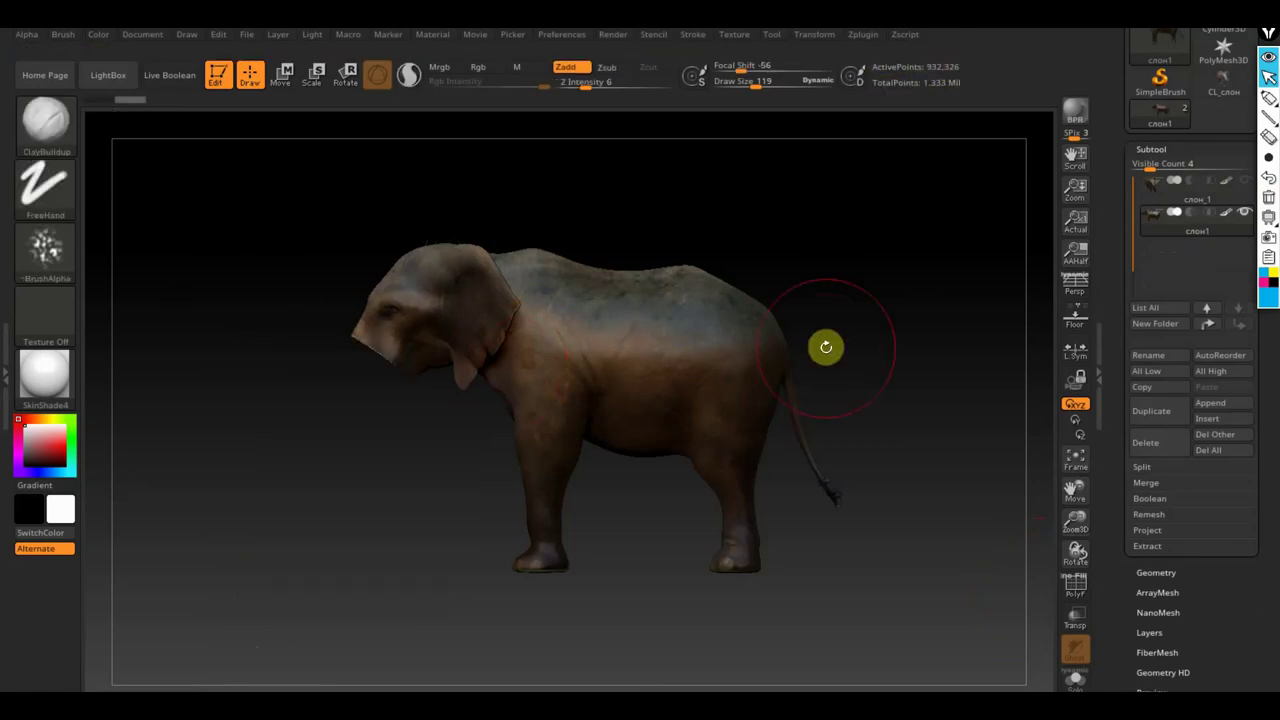
pyautogui.moveTo(335, 489)
pyautogui.mouseDown()
pyautogui.moveTo(389, 486)
pyautogui.moveTo(406, 463)
pyautogui.moveTo(400, 489)
pyautogui.mouseUp()
pyautogui.moveTo(834, 477)
pyautogui.keyDown('alt'); pyautogui.mouseDown()
pyautogui.moveTo(855, 446)
pyautogui.moveTo(877, 449)
pyautogui.moveTo(877, 423)
pyautogui.mouseUp(); pyautogui.keyUp('alt')
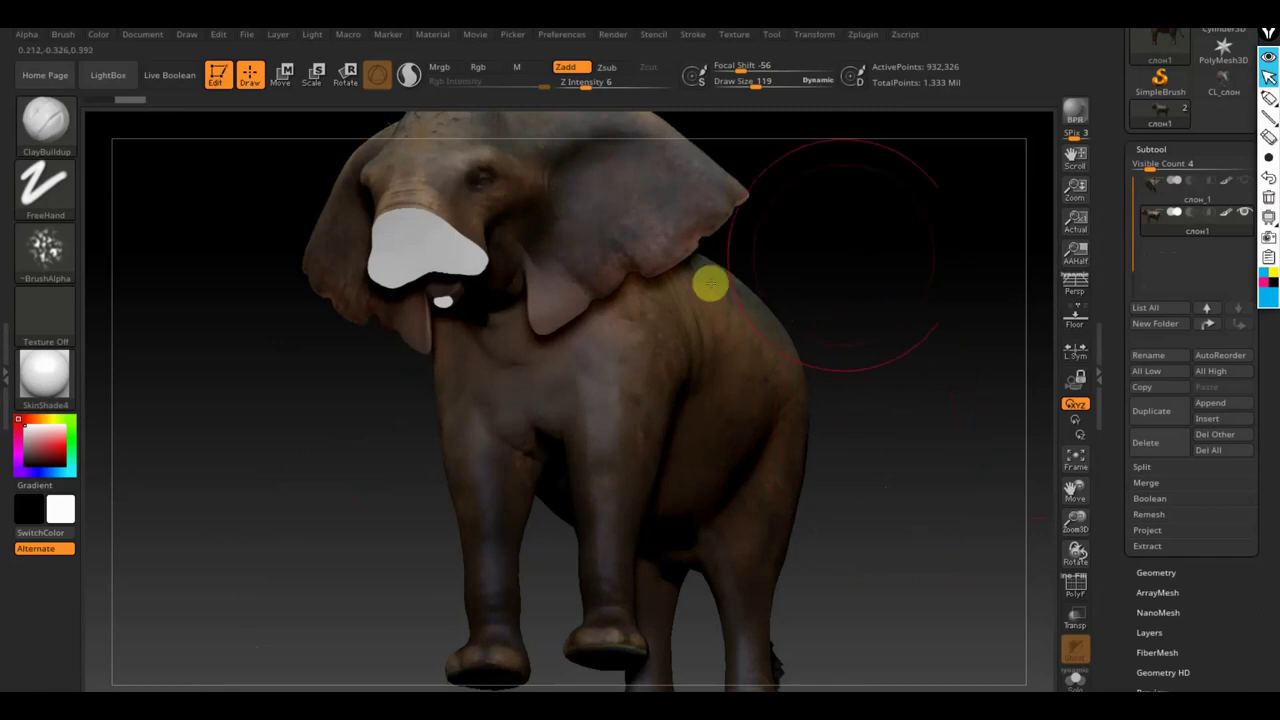
pyautogui.moveTo(843, 251); pyautogui.dragTo(834, 266)
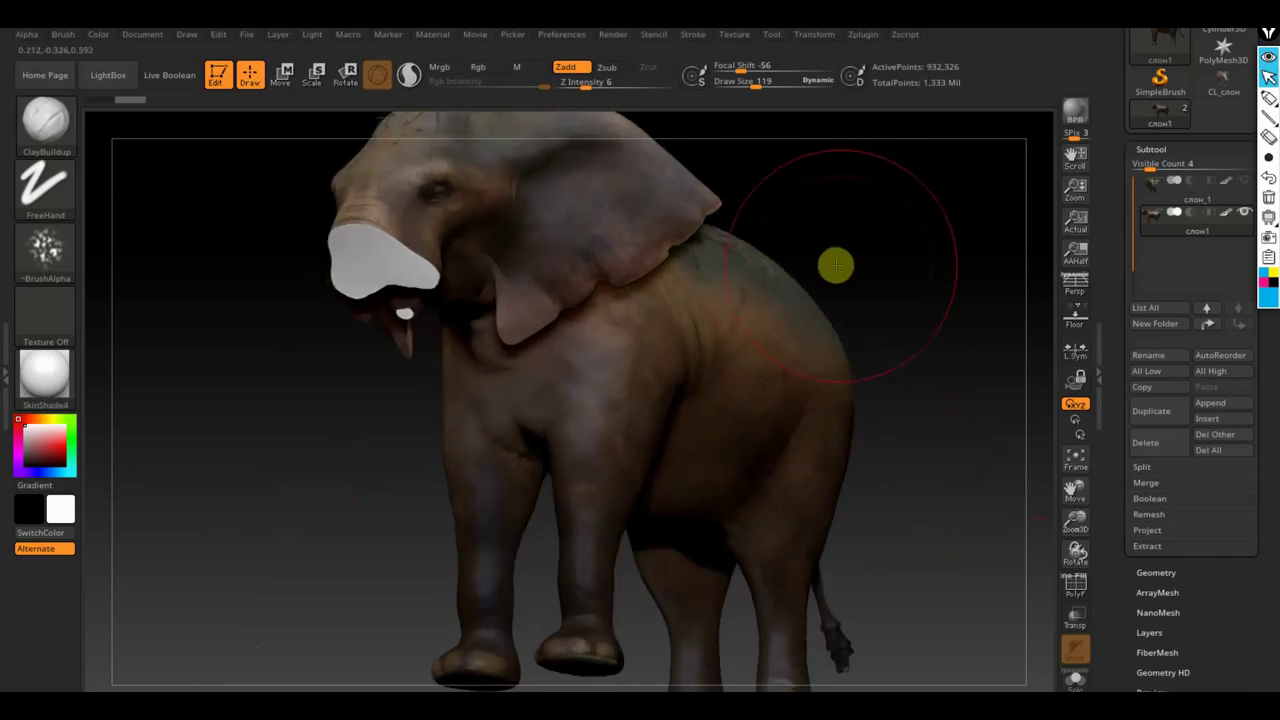
# Show polygroup colours, brighten the background gradient and turn the head toward the viewer.
pyautogui.click(1075, 586)
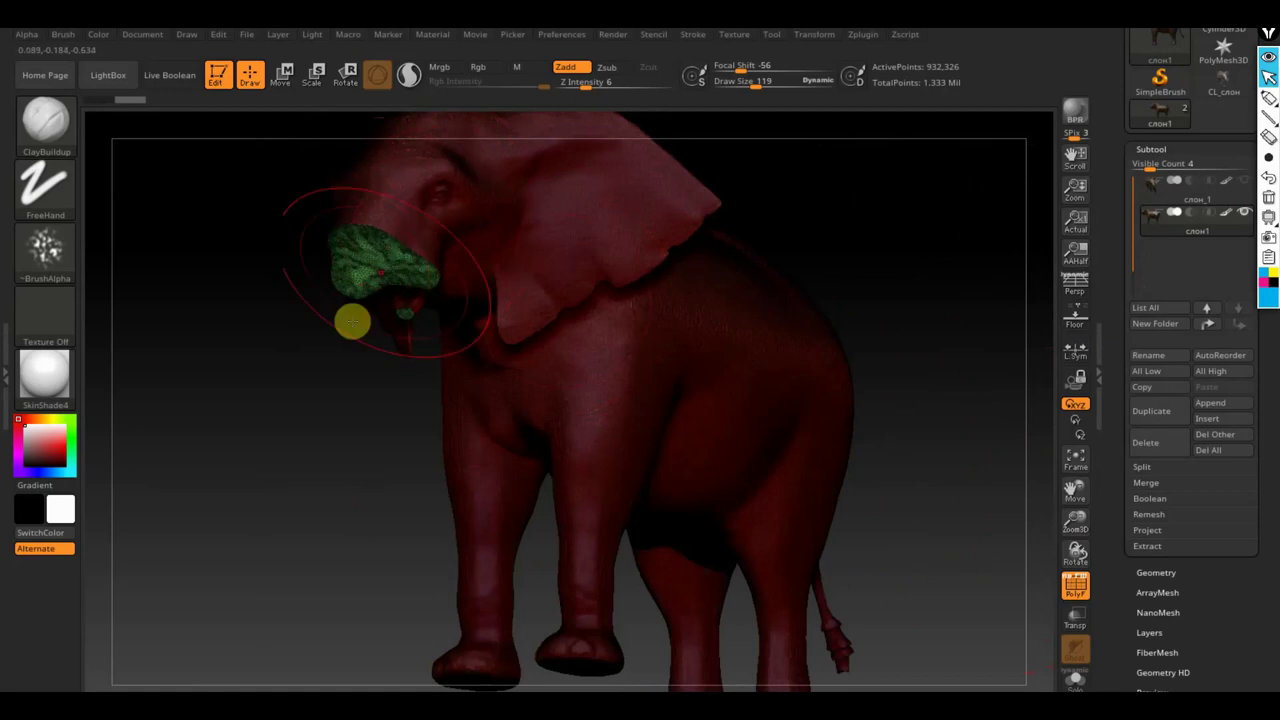
pyautogui.moveTo(254, 446); pyautogui.dragTo(251, 463)
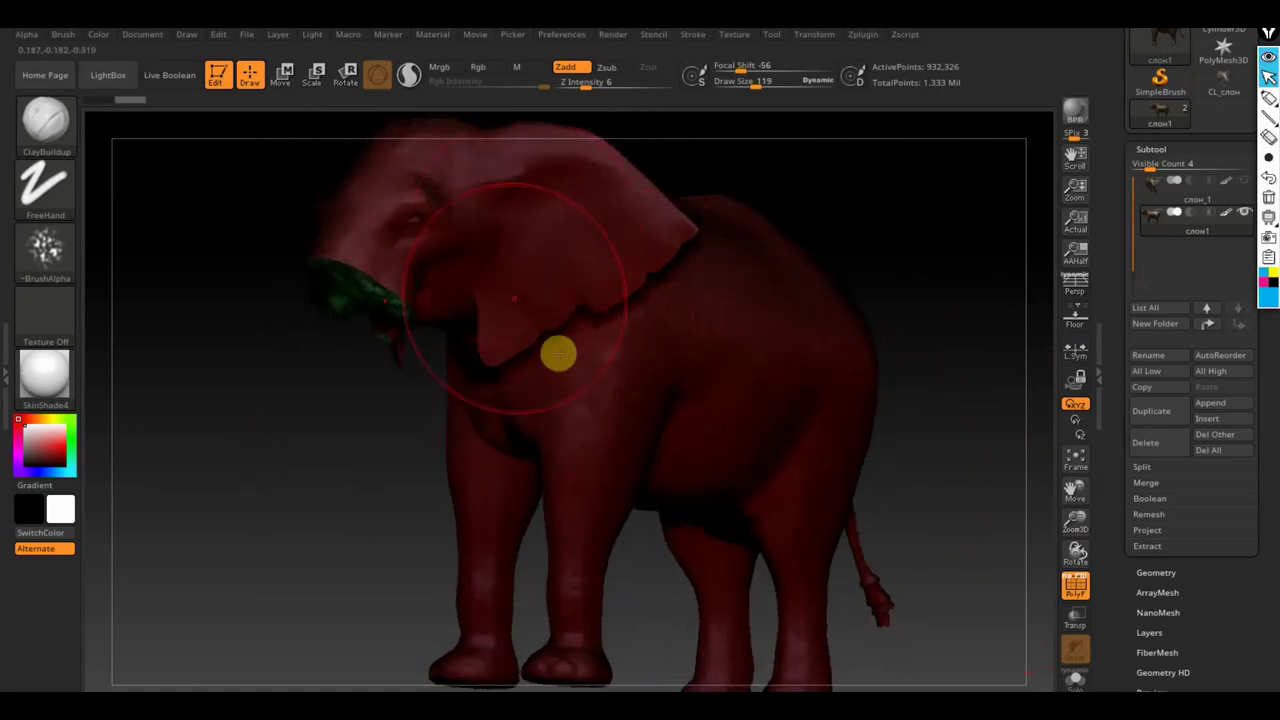
pyautogui.click(142, 34)
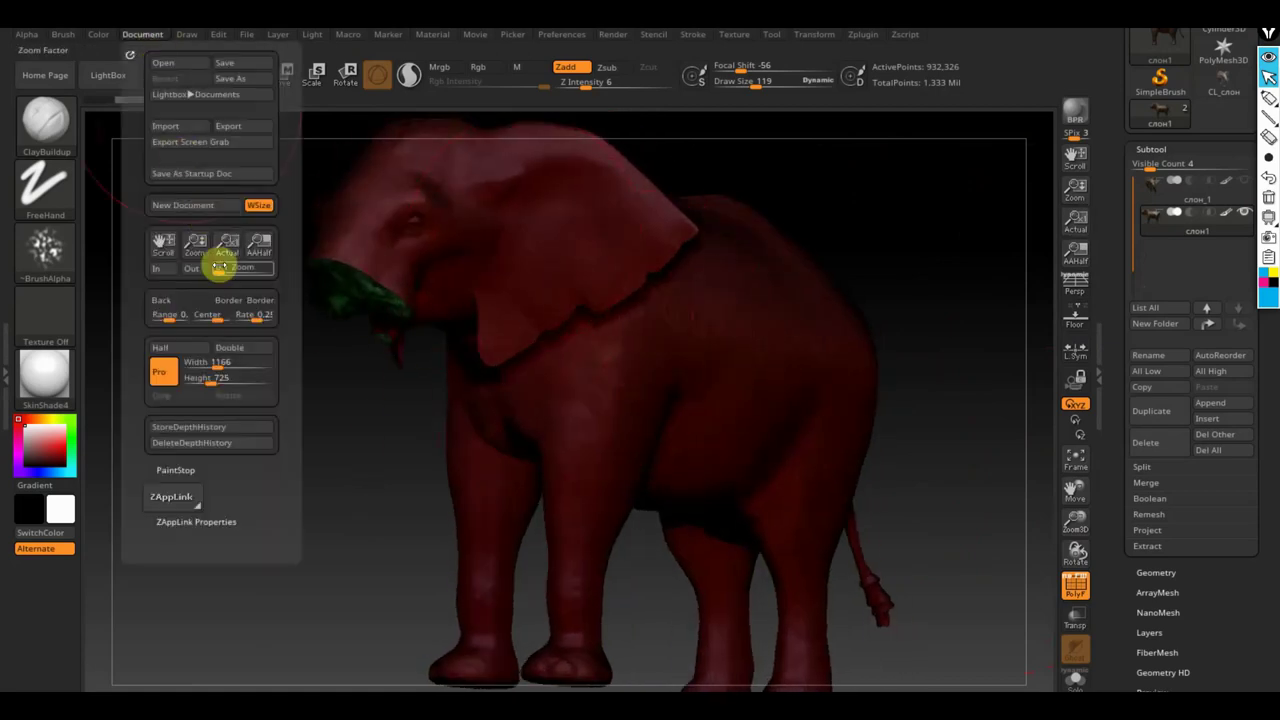
pyautogui.moveTo(217, 318); pyautogui.dragTo(203, 323)
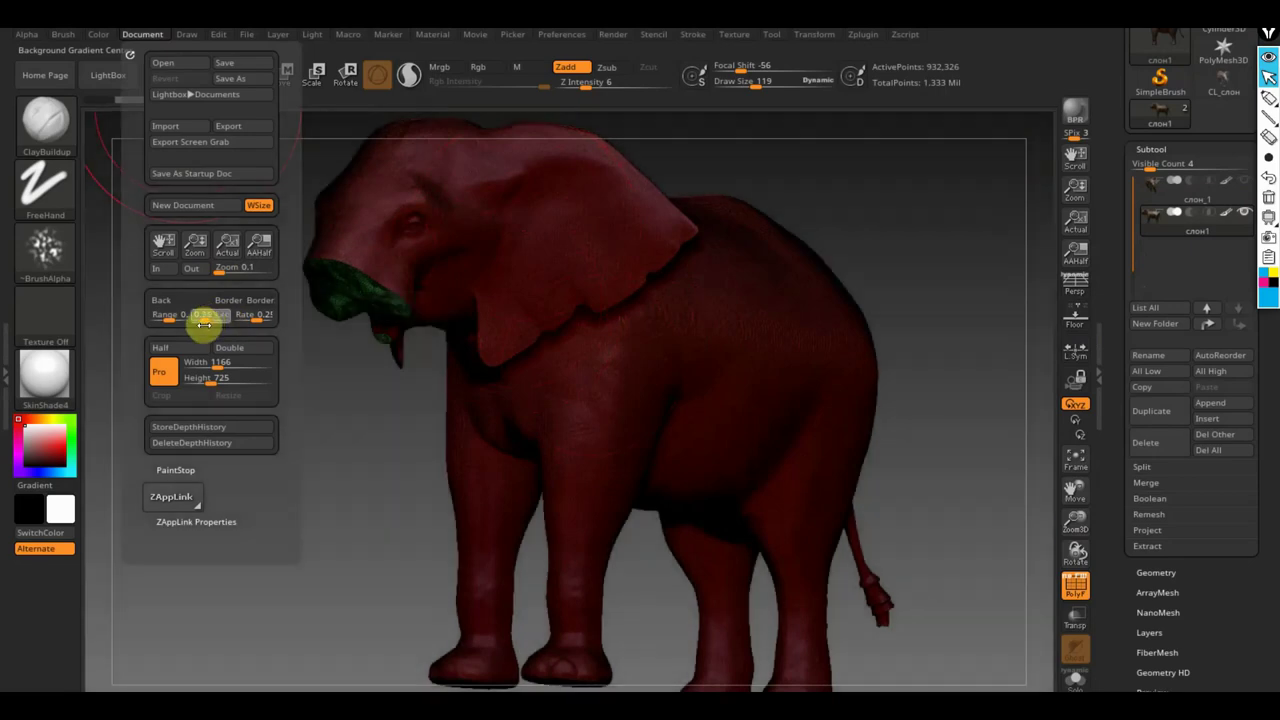
pyautogui.moveTo(920, 223)
pyautogui.mouseDown()
pyautogui.moveTo(935, 255)
pyautogui.moveTo(891, 286)
pyautogui.moveTo(877, 246)
pyautogui.moveTo(812, 234)
pyautogui.moveTo(843, 238)
pyautogui.mouseUp()
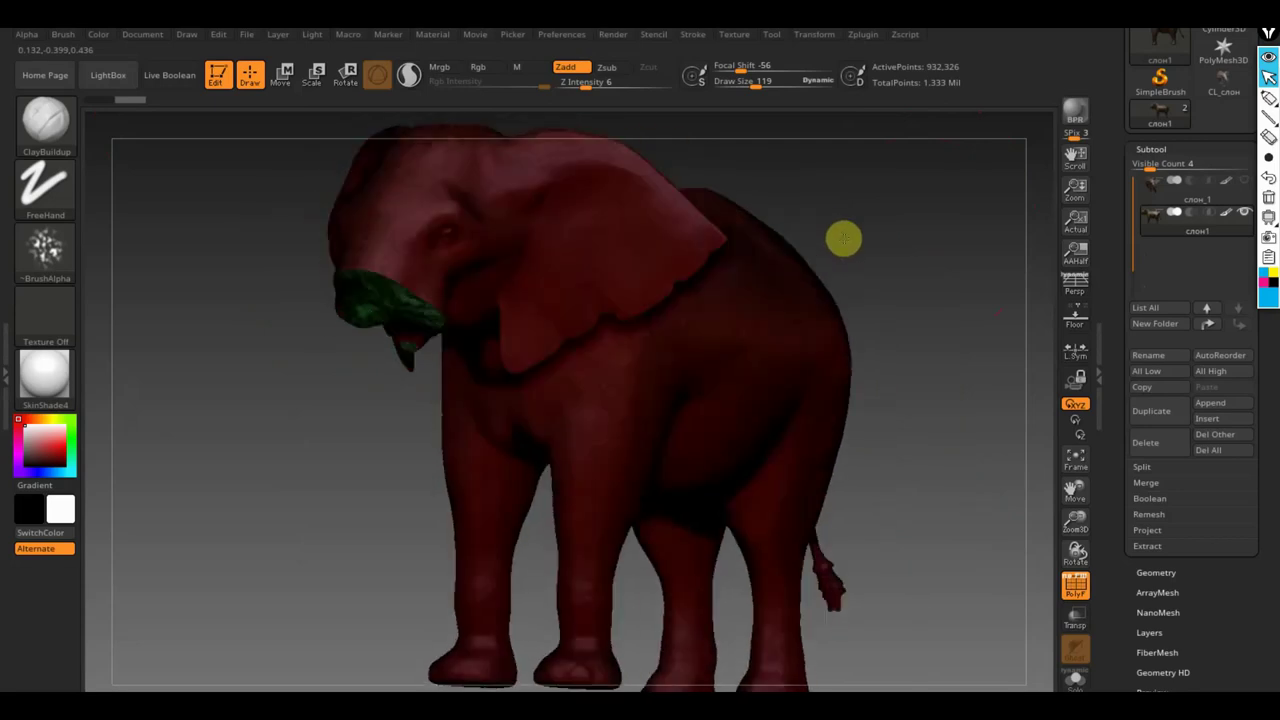
pyautogui.moveTo(933, 227); pyautogui.dragTo(943, 203)
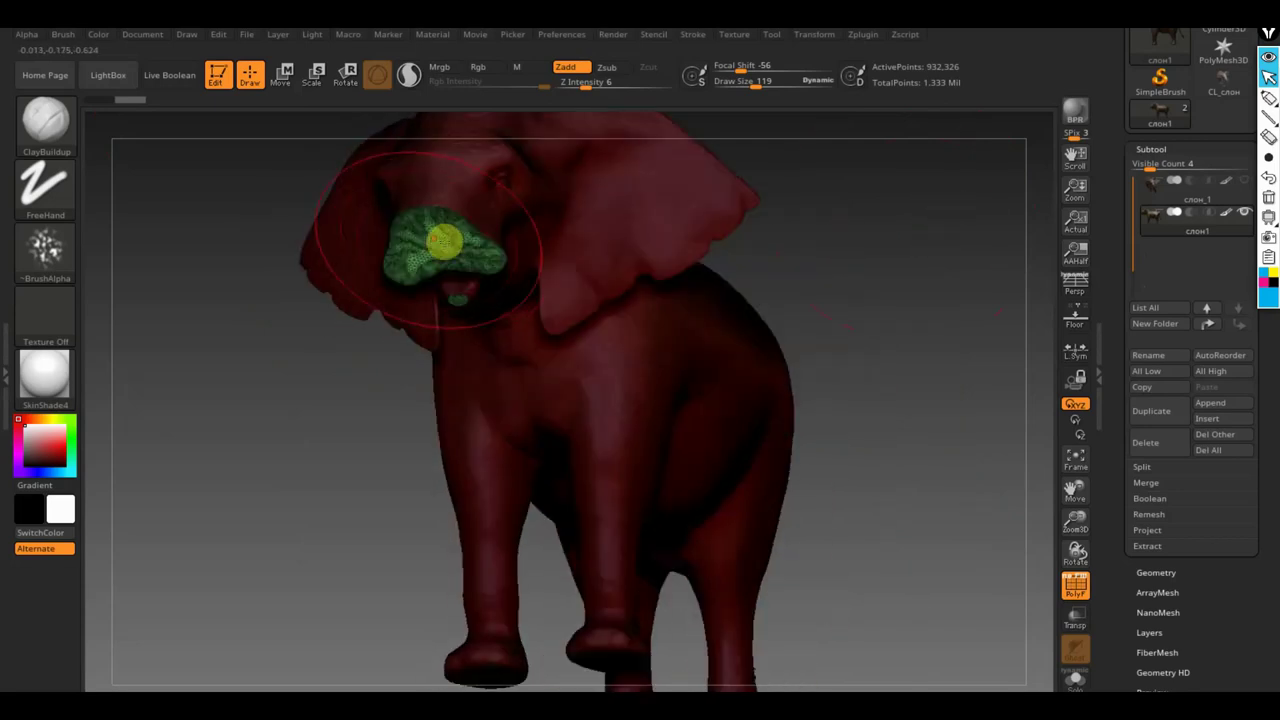
# Lower the Draw Size and Ctrl+Shift-click the green trunk polygroup to isolate it.
pyautogui.moveTo(760, 81); pyautogui.dragTo(754, 81)
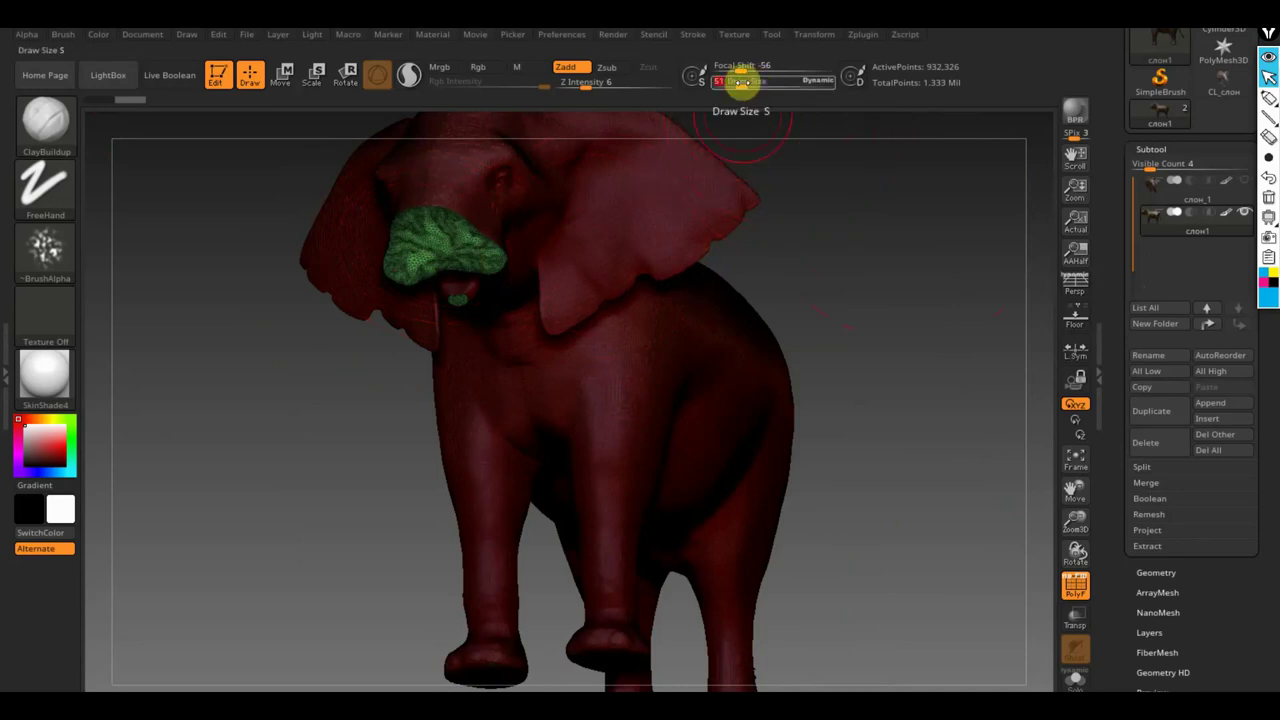
pyautogui.press('ctrl')
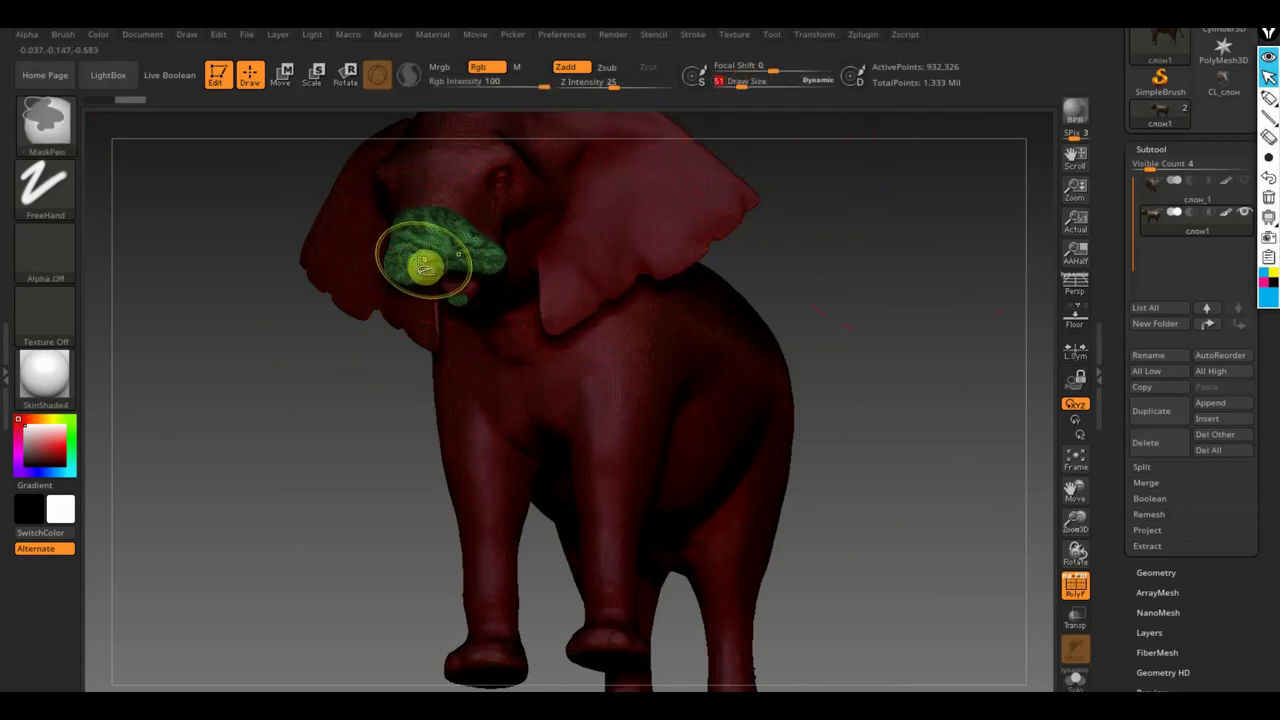
pyautogui.hotkey('ctrl', 'shift')
pyautogui.keyDown('ctrl'); pyautogui.keyDown('shift'); pyautogui.click(428, 248); pyautogui.keyUp('shift'); pyautogui.keyUp('ctrl')
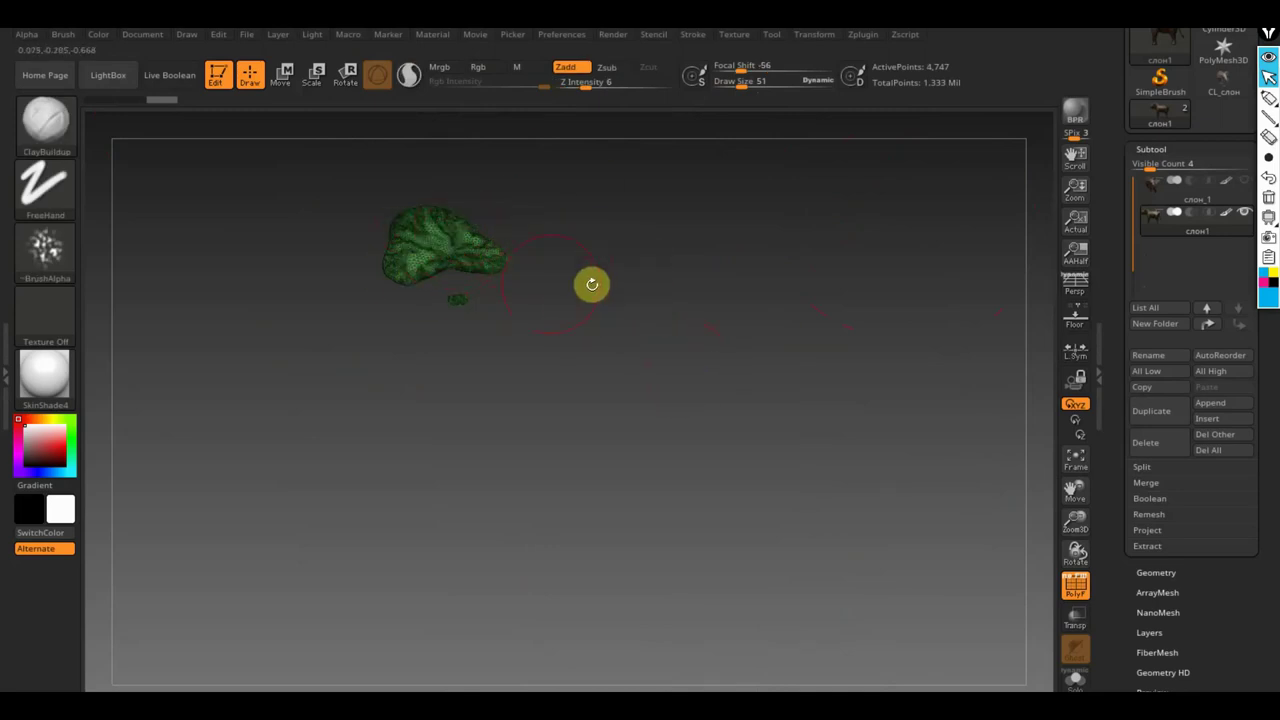
# Invert visibility to hide the green trunk piece and show the body, then turn the elephant front-on.
pyautogui.keyDown('ctrl'); pyautogui.keyDown('shift'); pyautogui.click(470, 262); pyautogui.keyUp('shift'); pyautogui.keyUp('ctrl')
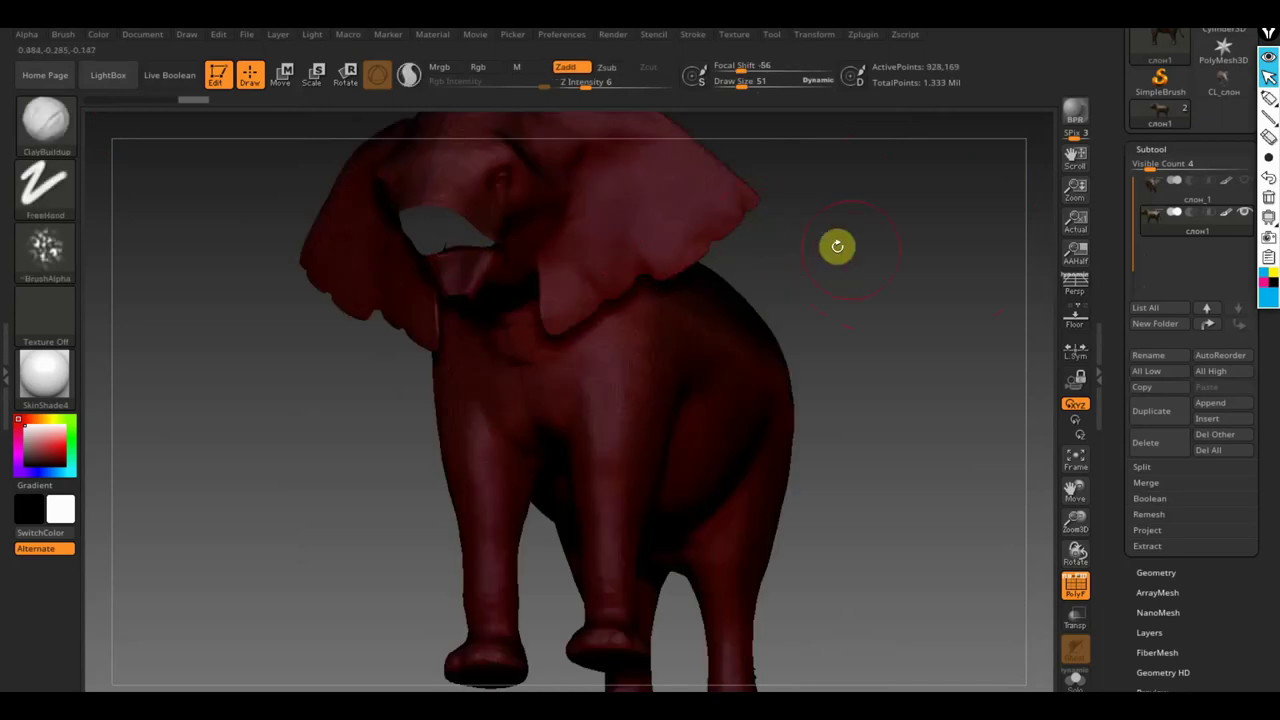
pyautogui.moveTo(837, 246)
pyautogui.mouseDown()
pyautogui.moveTo(880, 223)
pyautogui.moveTo(863, 200)
pyautogui.moveTo(737, 229)
pyautogui.mouseUp()
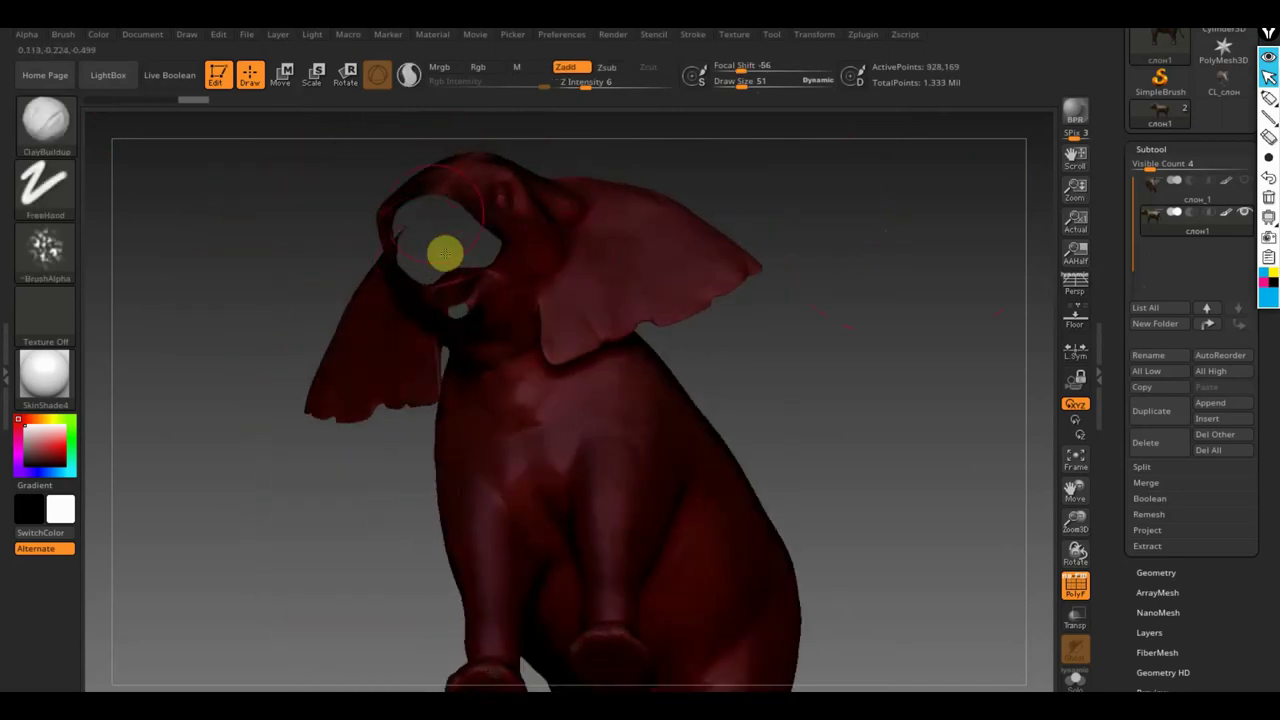
pyautogui.moveTo(877, 334)
pyautogui.mouseDown()
pyautogui.moveTo(889, 391)
pyautogui.moveTo(408, 226)
pyautogui.moveTo(883, 334)
pyautogui.moveTo(911, 324)
pyautogui.moveTo(863, 323)
pyautogui.moveTo(882, 389)
pyautogui.moveTo(869, 409)
pyautogui.moveTo(874, 526)
pyautogui.mouseUp()
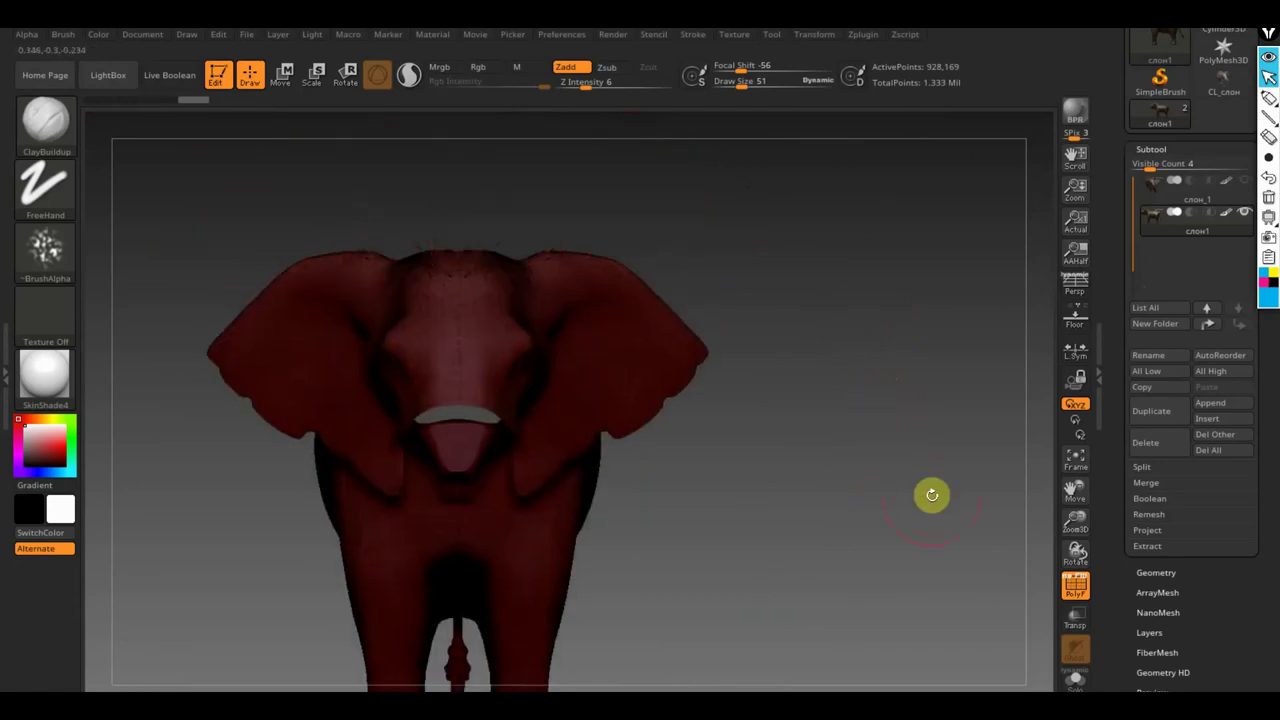
pyautogui.hotkey('ctrl', 'shift')
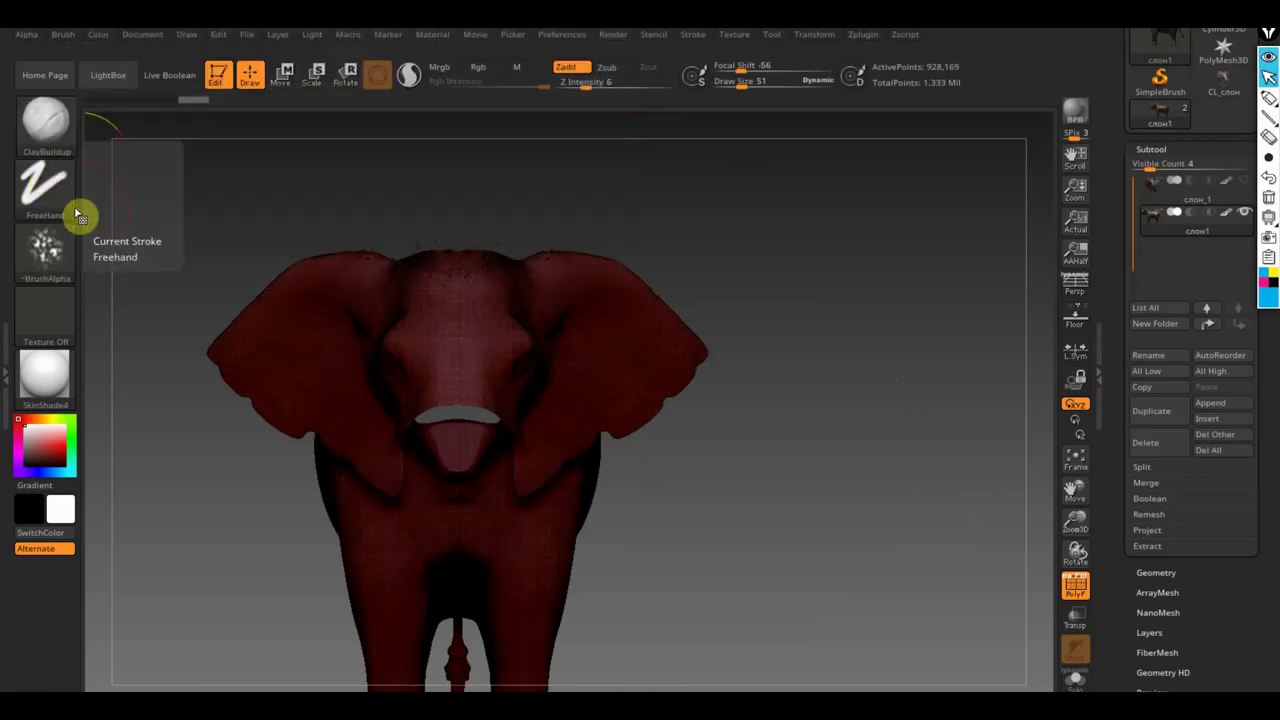
# Mask both ears into a new green polygroup, then mask the top of the head.
pyautogui.keyDown('ctrl'); pyautogui.moveTo(823, 560); pyautogui.dragTo(608, 277); pyautogui.keyUp('ctrl')
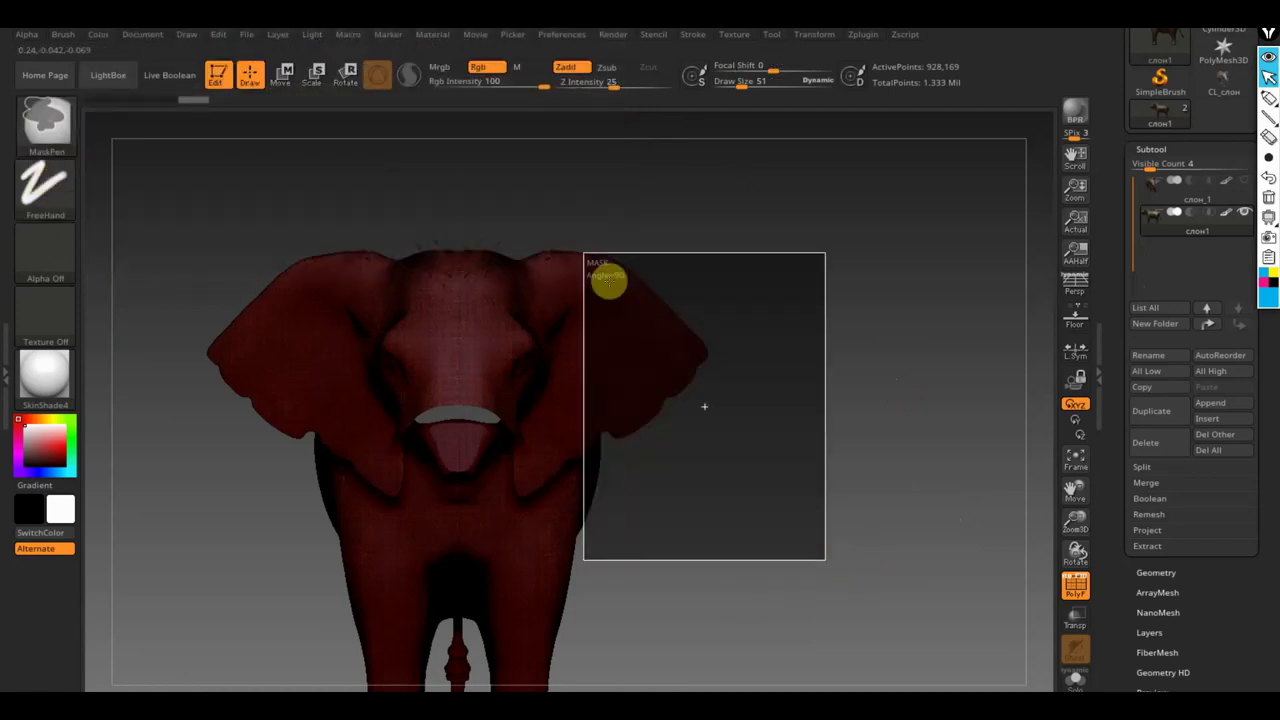
pyautogui.press('ctrl')
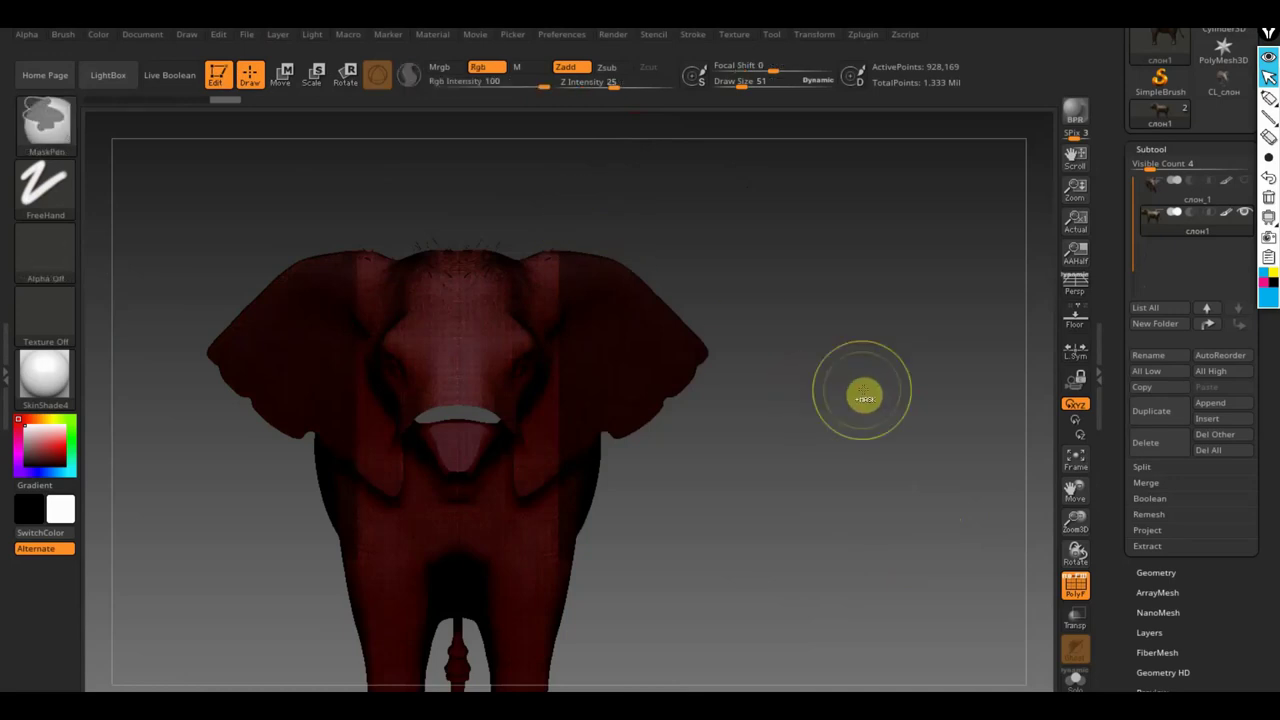
pyautogui.keyDown('ctrl'); pyautogui.click(864, 397); pyautogui.keyUp('ctrl')
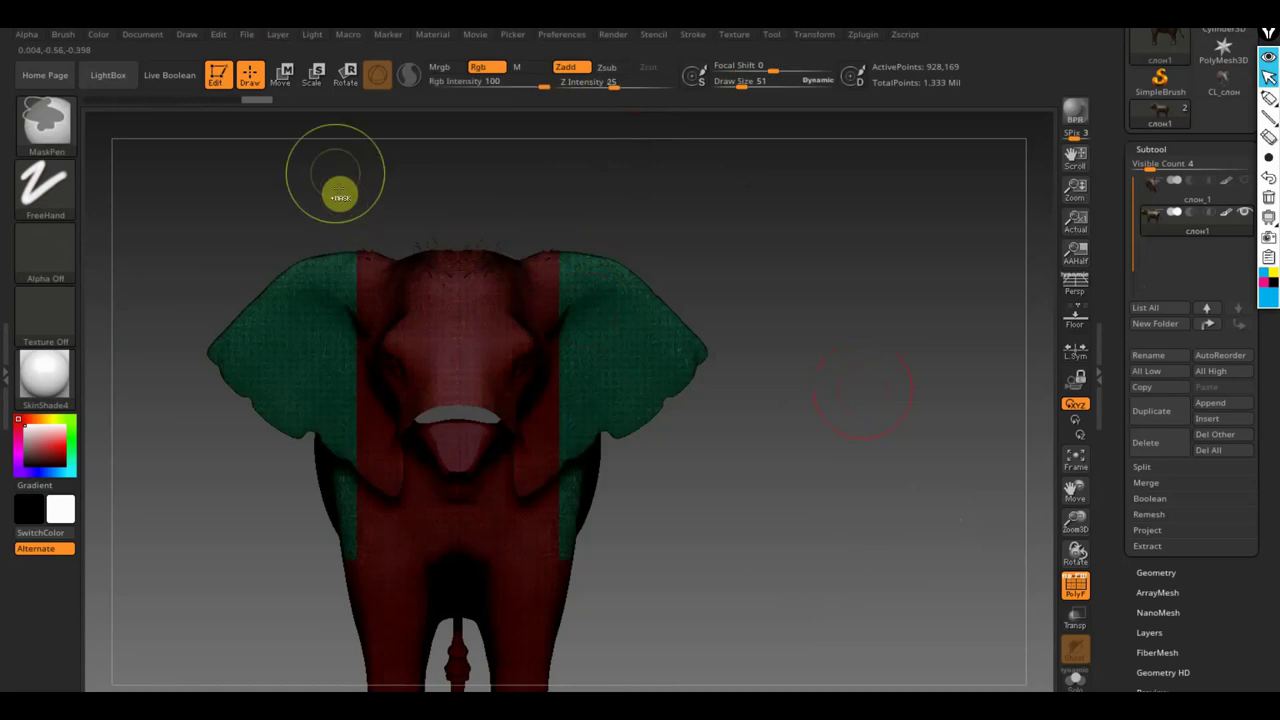
pyautogui.keyDown('ctrl'); pyautogui.moveTo(329, 167); pyautogui.dragTo(570, 337); pyautogui.keyUp('ctrl')
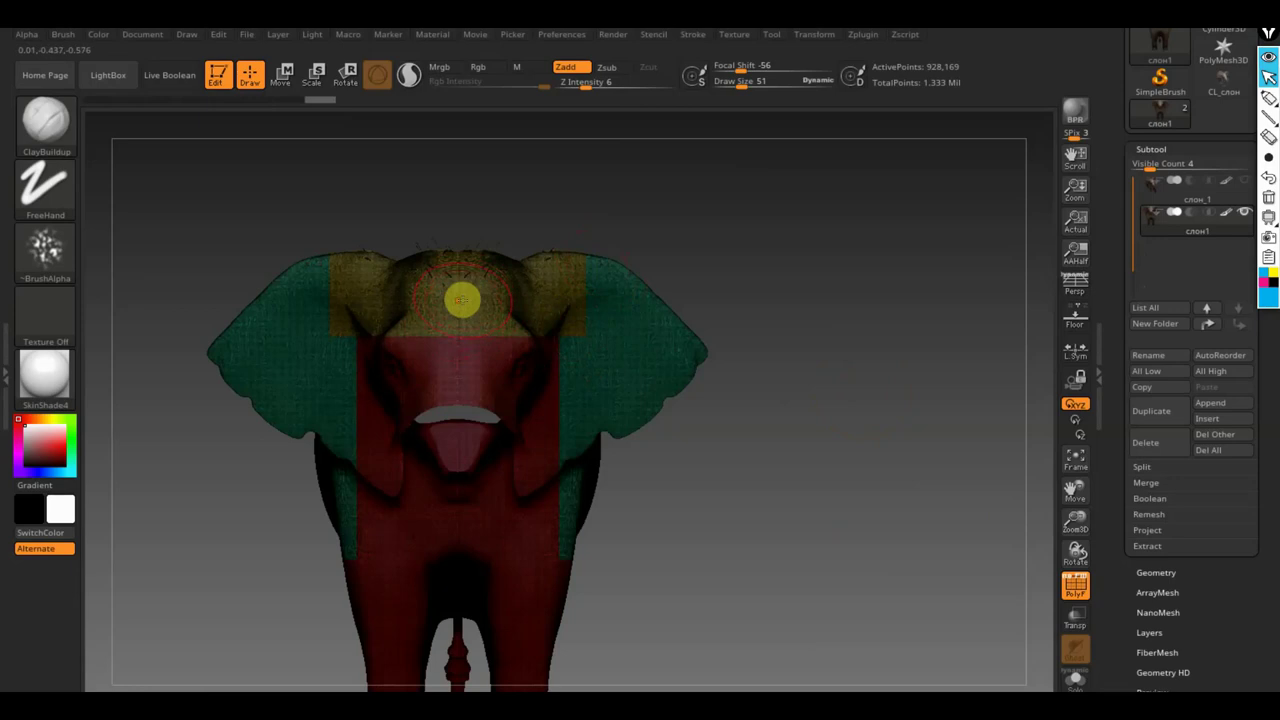
# Unhide everything, then isolate the yellow head polygroup and frame it in view.
pyautogui.hotkey('ctrl', 'shift')
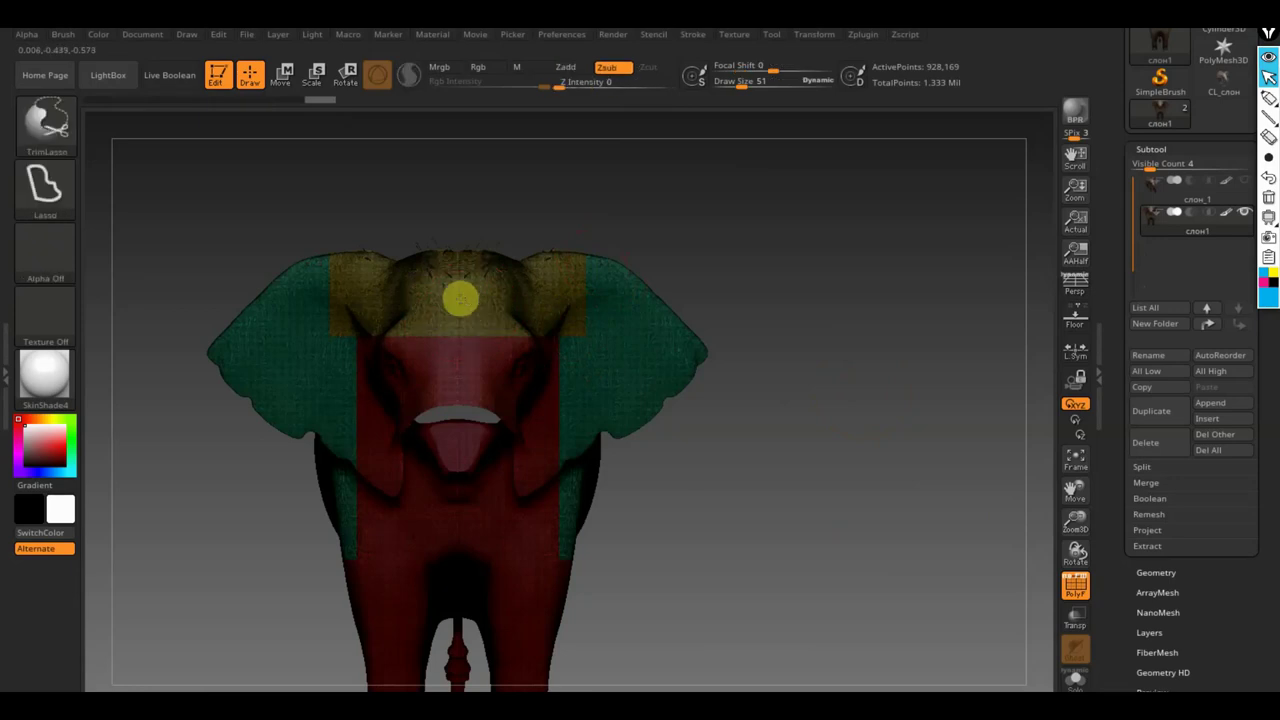
pyautogui.keyDown('ctrl'); pyautogui.keyDown('shift'); pyautogui.click(460, 298); pyautogui.keyUp('shift'); pyautogui.keyUp('ctrl')
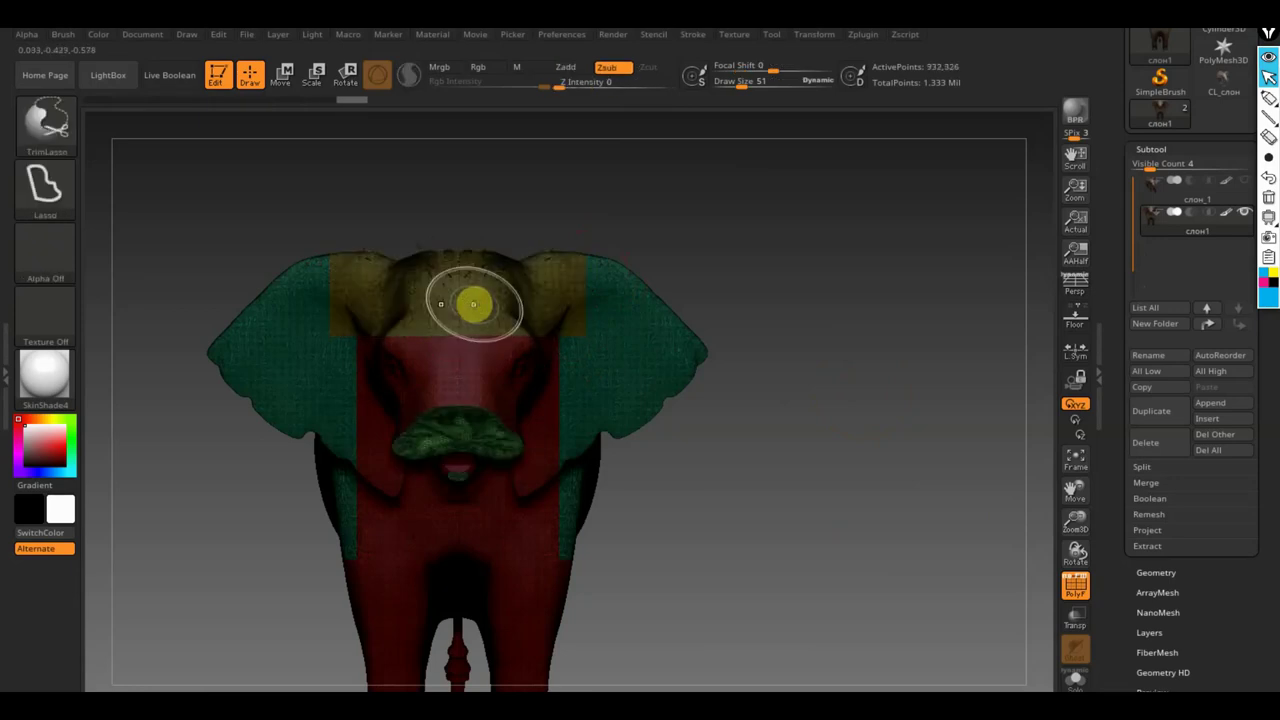
pyautogui.keyDown('ctrl'); pyautogui.keyDown('shift'); pyautogui.click(473, 305); pyautogui.keyUp('shift'); pyautogui.keyUp('ctrl')
pyautogui.press('f')
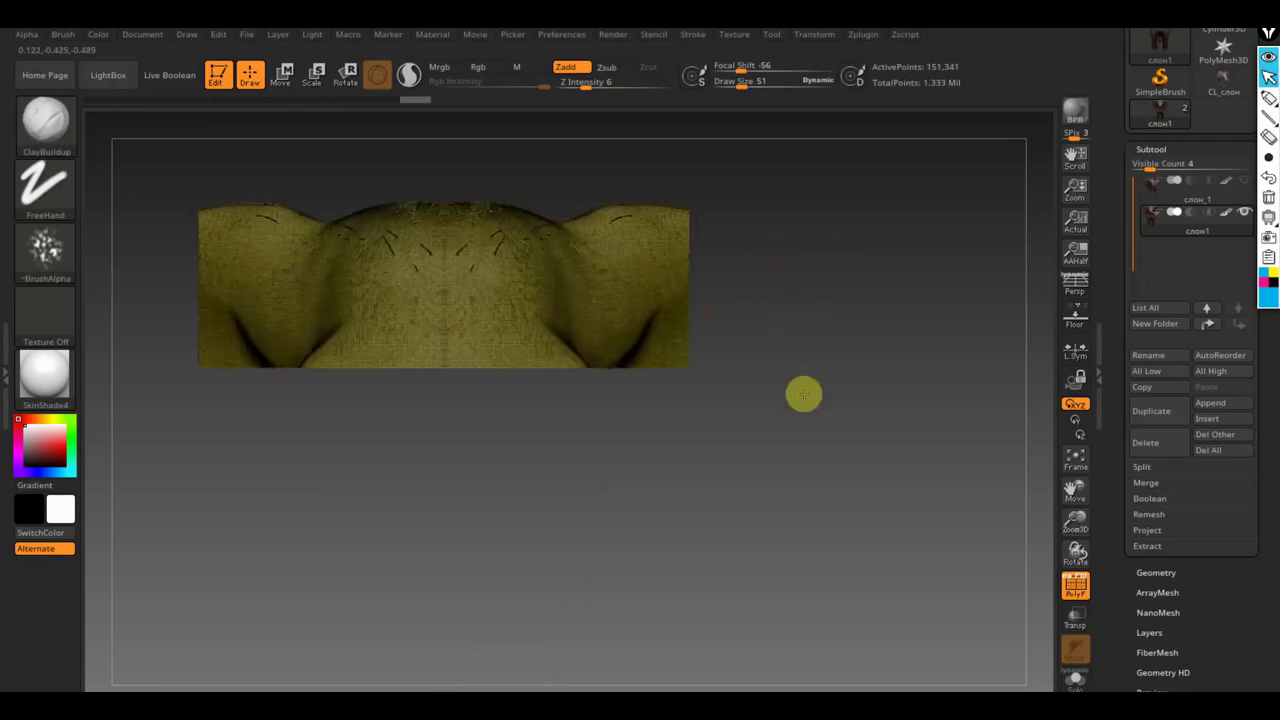
pyautogui.moveTo(804, 394); pyautogui.dragTo(864, 480)
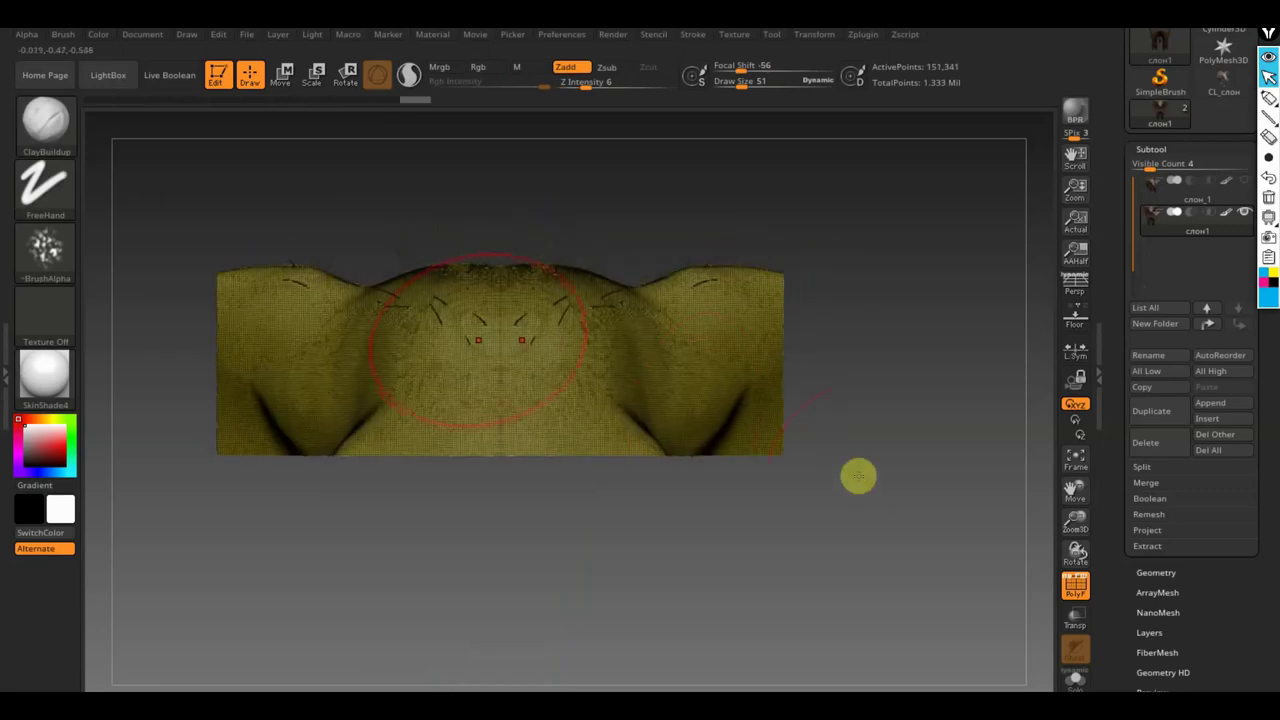
# Build up and reshape the head's dome with ClayBuildup using the square Alpha 28.
pyautogui.moveTo(389, 289)
pyautogui.mouseDown()
pyautogui.moveTo(419, 394)
pyautogui.moveTo(332, 357)
pyautogui.mouseUp()
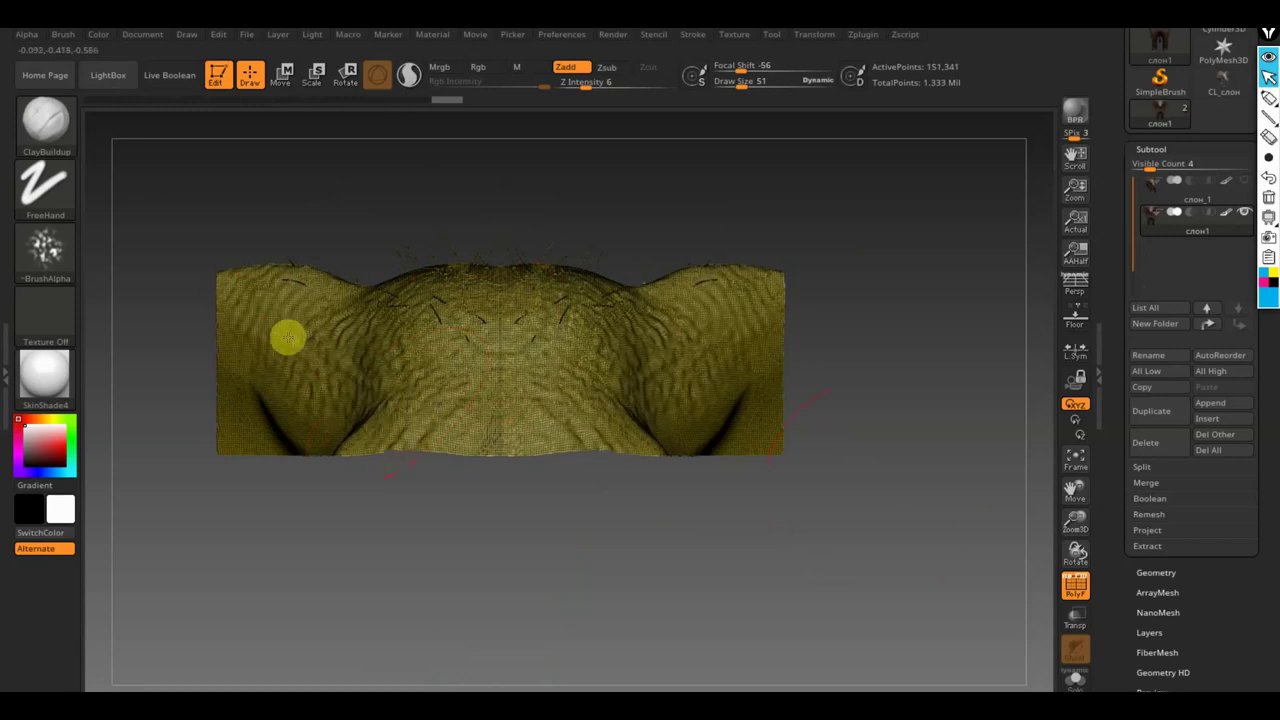
pyautogui.click(60, 245)
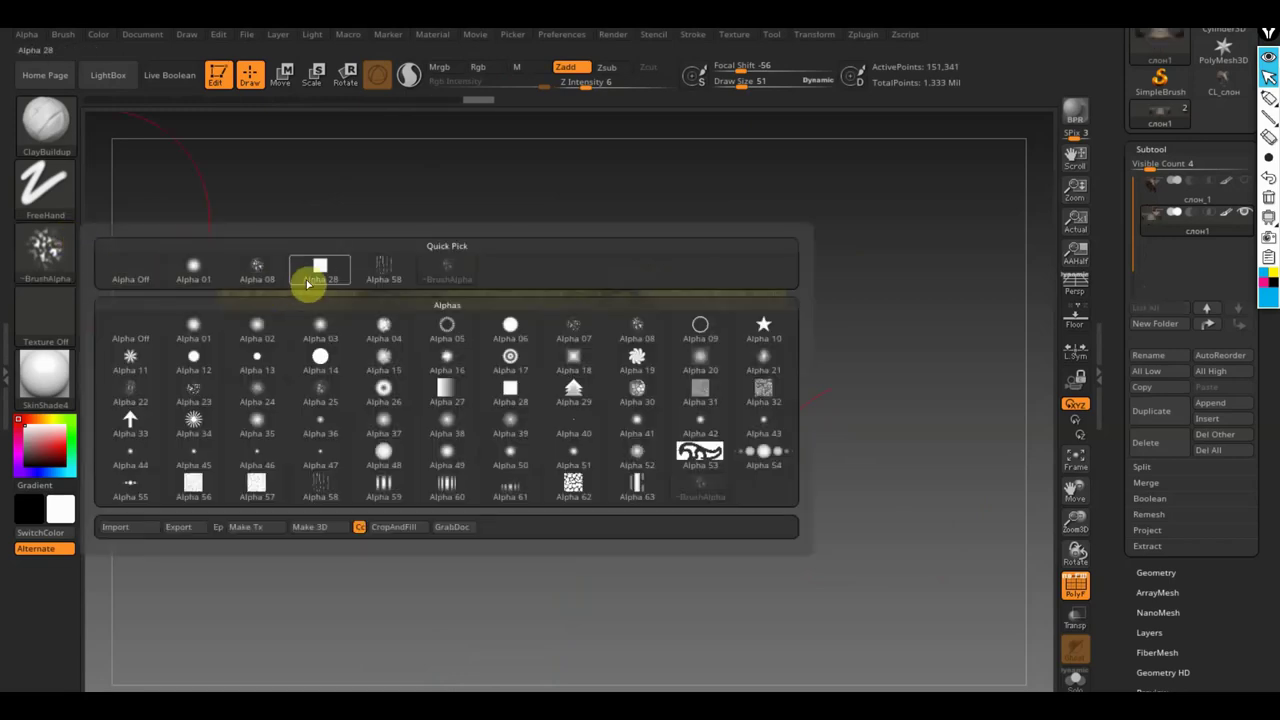
pyautogui.click(316, 276)
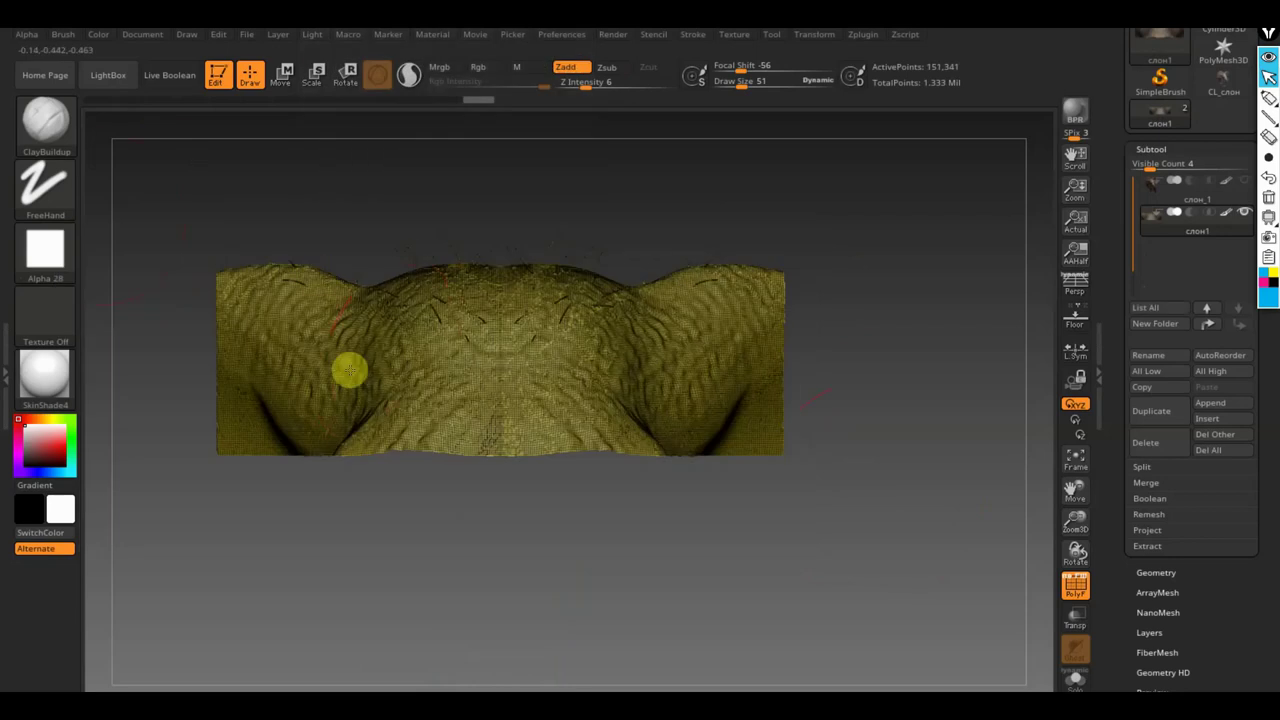
pyautogui.moveTo(349, 371); pyautogui.dragTo(453, 289)
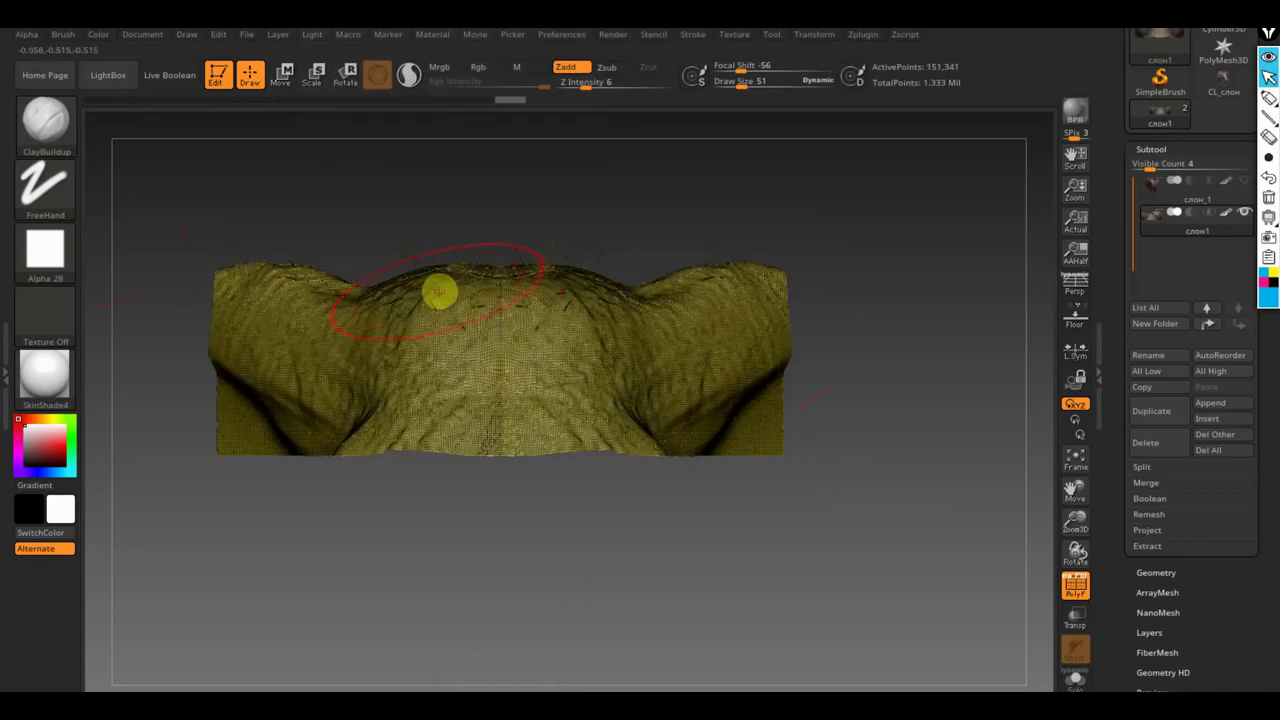
# Reveal the whole elephant again and zoom back in on its head.
pyautogui.hotkey('ctrl', 'shift')
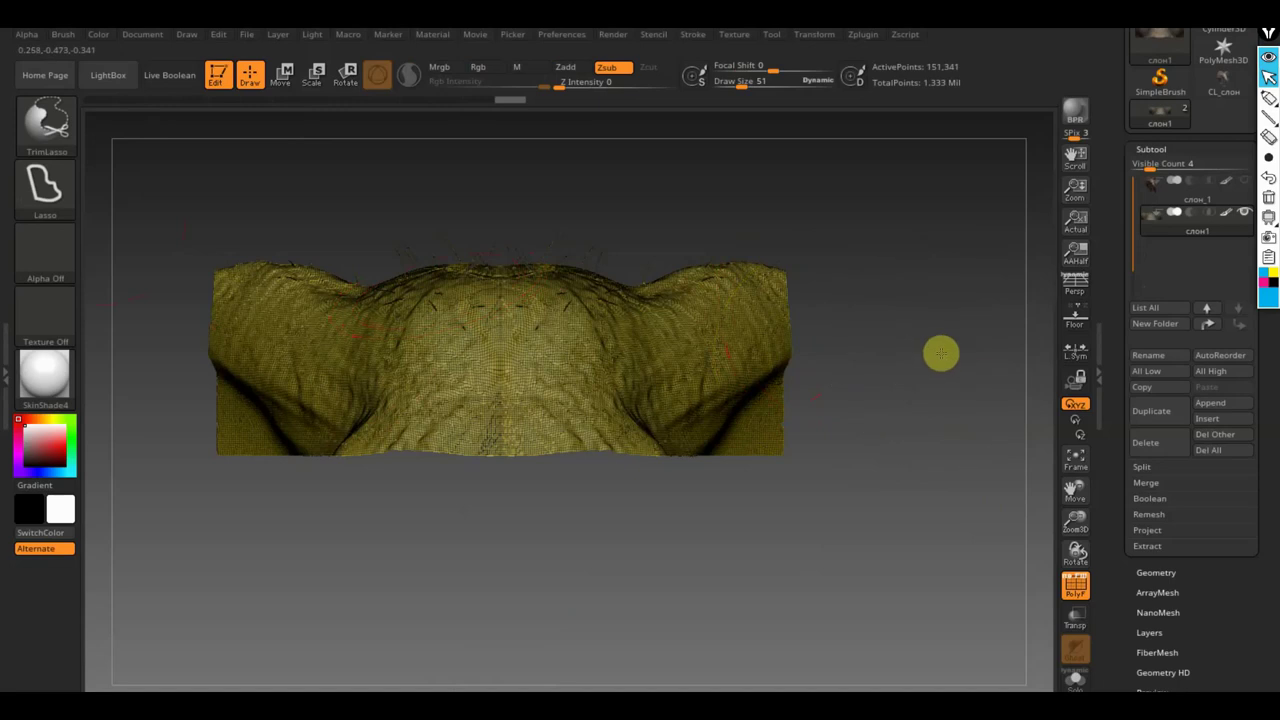
pyautogui.keyDown('ctrl'); pyautogui.keyDown('shift'); pyautogui.click(940, 352); pyautogui.keyUp('shift'); pyautogui.keyUp('ctrl')
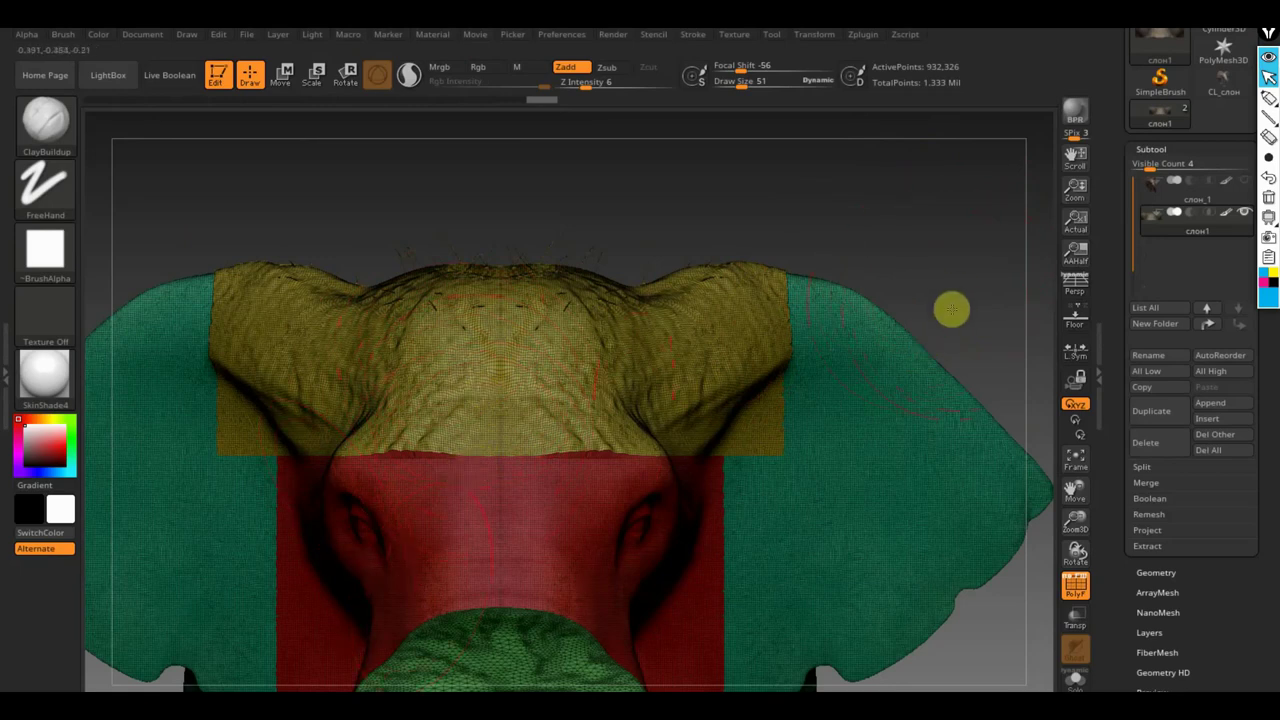
pyautogui.moveTo(951, 309)
pyautogui.keyDown('alt'); pyautogui.mouseDown(button='right')
pyautogui.moveTo(916, 233)
pyautogui.moveTo(945, 250)
pyautogui.mouseUp(button='right'); pyautogui.keyUp('alt')
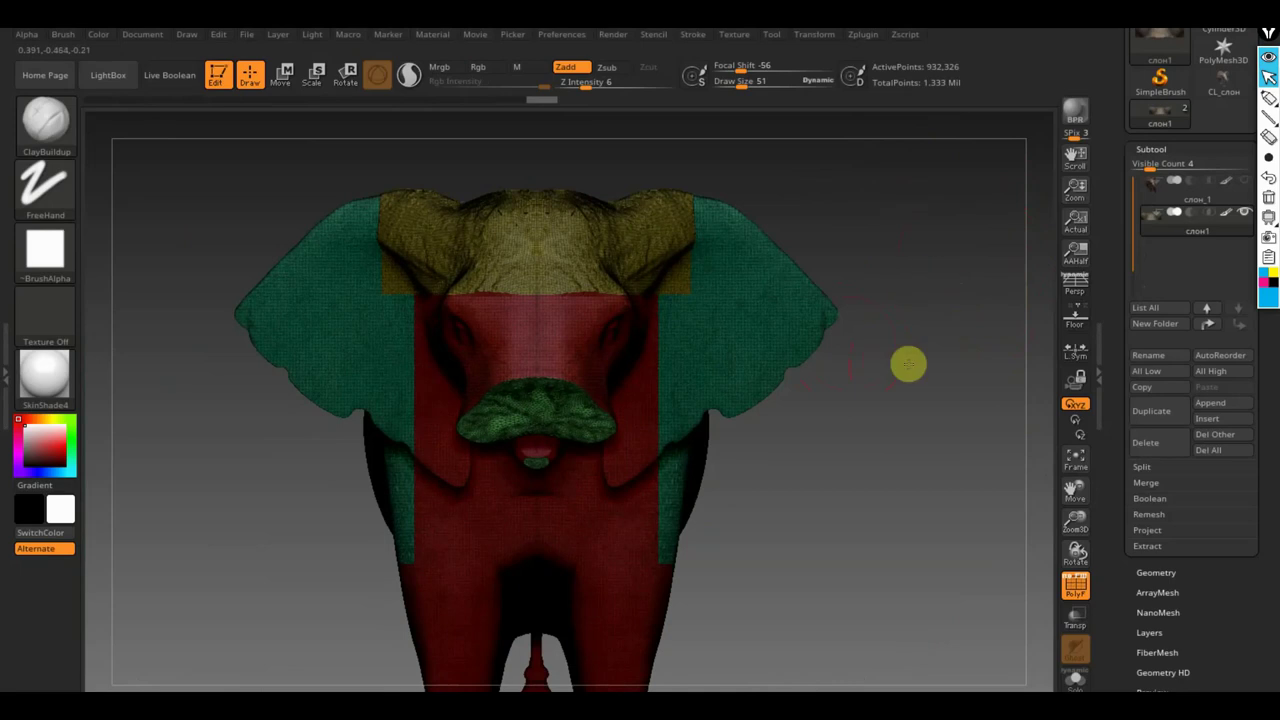
pyautogui.moveTo(908, 364)
pyautogui.keyDown('alt'); pyautogui.mouseDown(button='right')
pyautogui.moveTo(880, 306)
pyautogui.moveTo(897, 328)
pyautogui.mouseUp(button='right'); pyautogui.keyUp('alt')
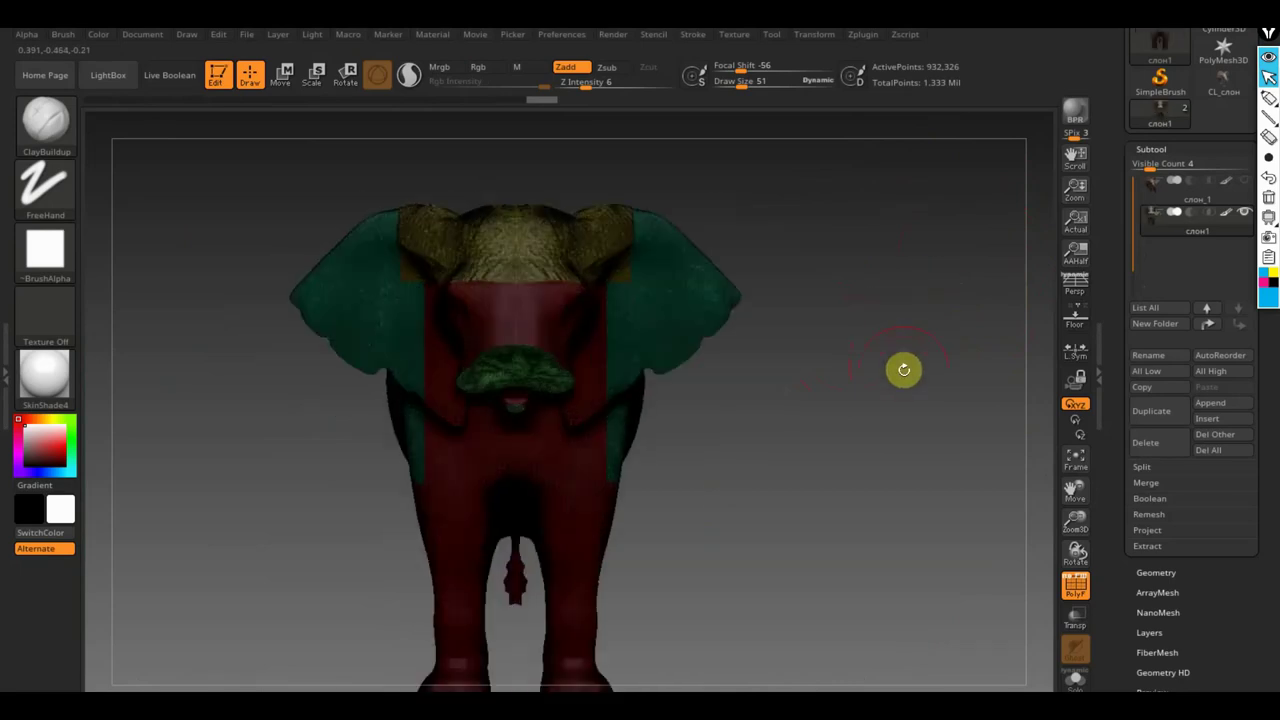
# Isolate the green ear polygroup, then invert visibility so both ears are hidden.
pyautogui.moveTo(908, 364)
pyautogui.mouseDown(button='right')
pyautogui.moveTo(937, 369)
pyautogui.moveTo(900, 369)
pyautogui.moveTo(911, 371)
pyautogui.moveTo(920, 326)
pyautogui.moveTo(958, 400)
pyautogui.mouseUp(button='right')
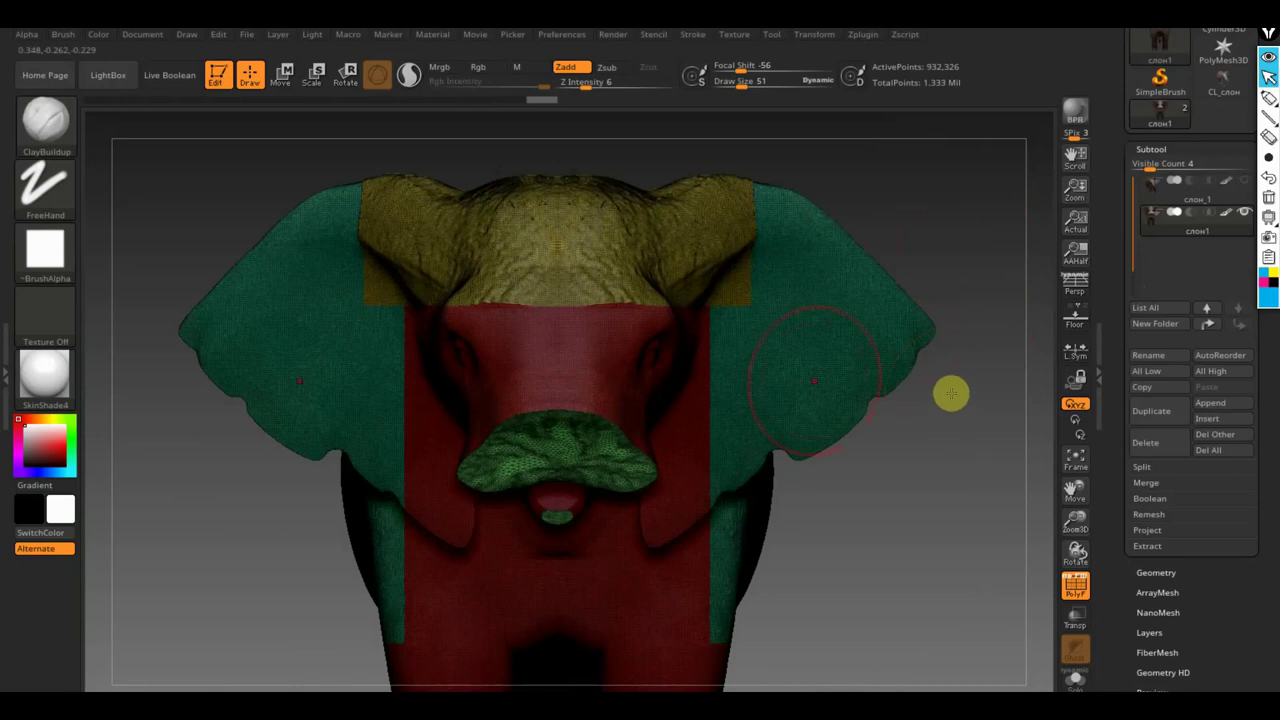
pyautogui.keyDown('ctrl'); pyautogui.keyDown('shift'); pyautogui.click(267, 350); pyautogui.keyUp('shift'); pyautogui.keyUp('ctrl')
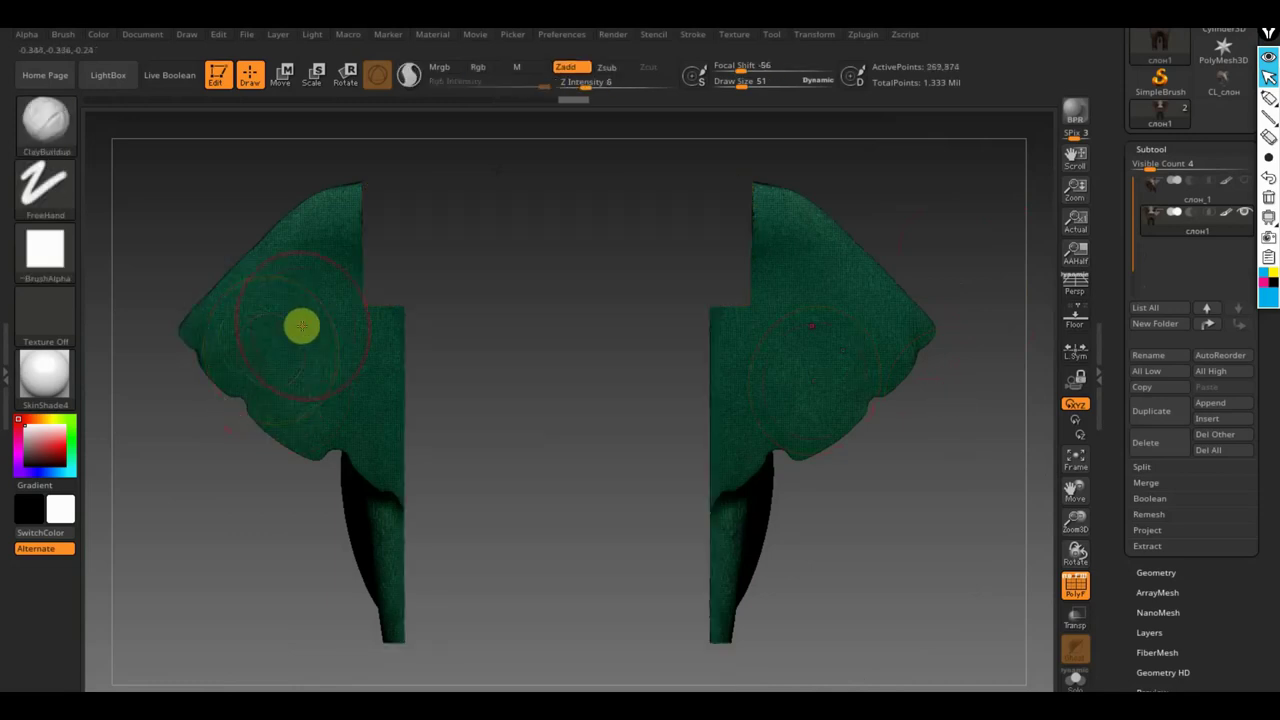
pyautogui.hotkey('ctrl', 'shift')
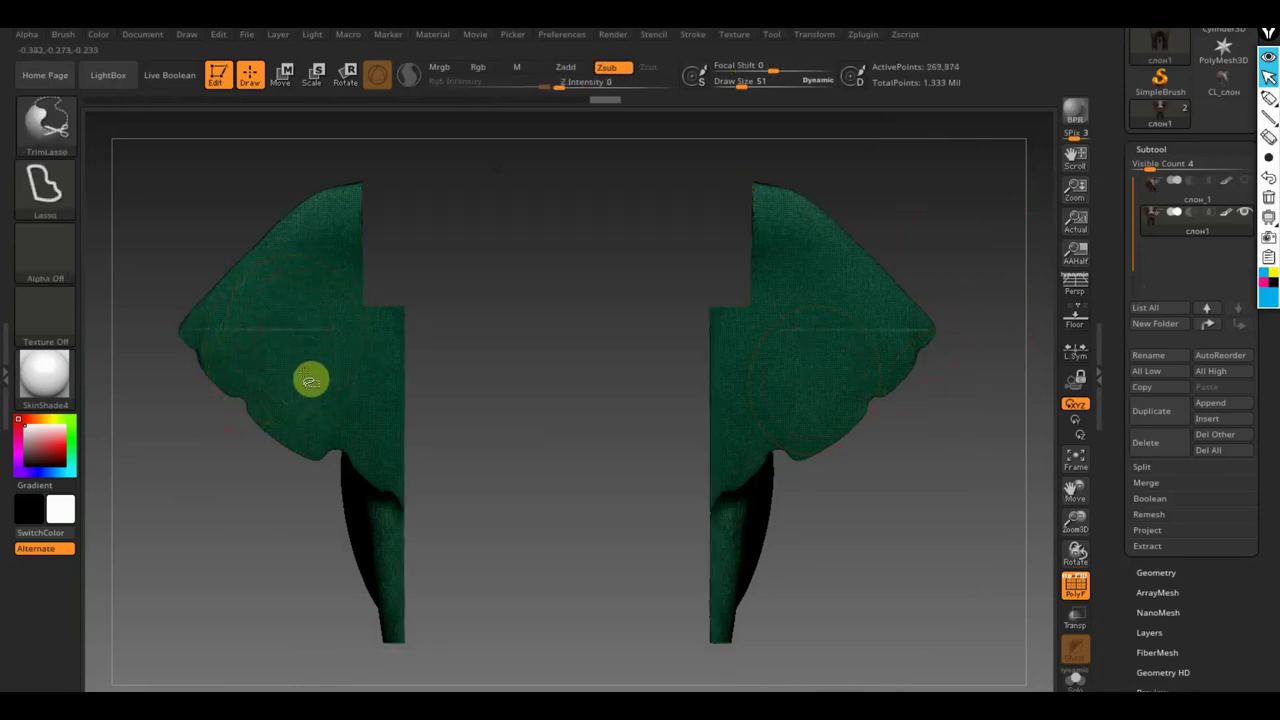
pyautogui.keyDown('ctrl'); pyautogui.keyDown('shift'); pyautogui.click(310, 380); pyautogui.keyUp('shift'); pyautogui.keyUp('ctrl')
pyautogui.moveTo(971, 409)
pyautogui.mouseDown()
pyautogui.moveTo(883, 411)
pyautogui.moveTo(915, 420)
pyautogui.moveTo(900, 420)
pyautogui.mouseUp()
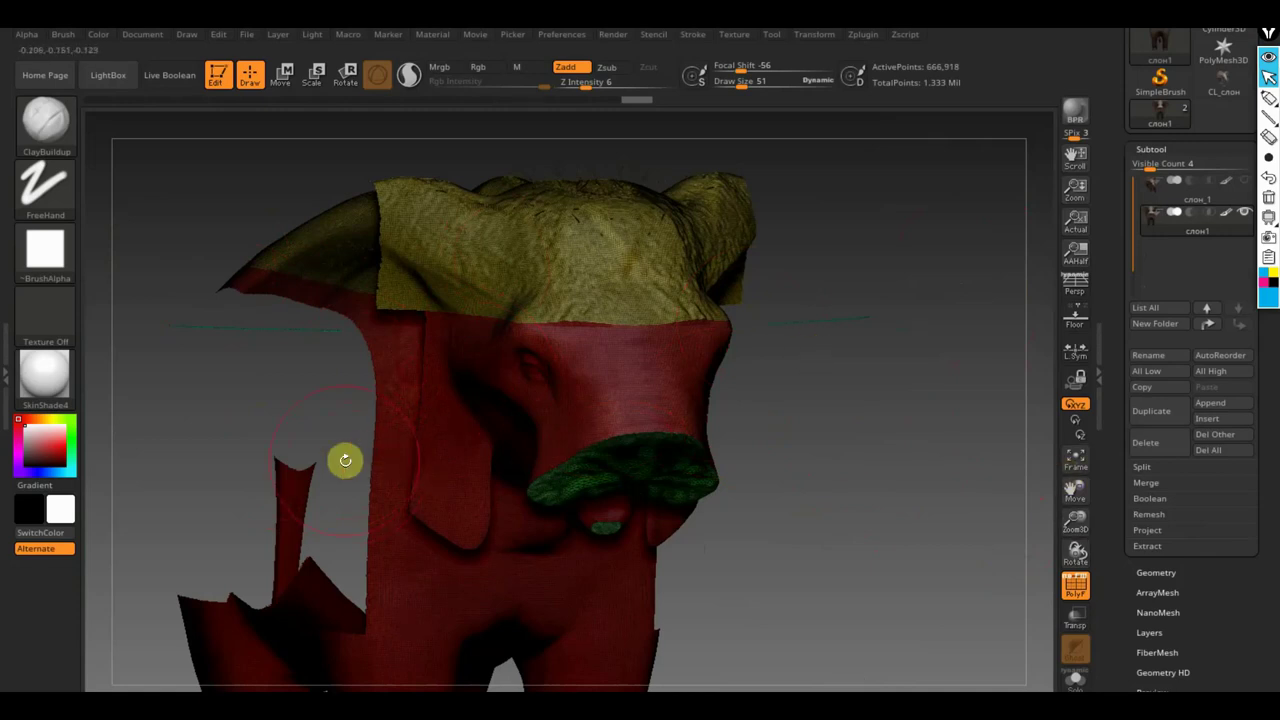
# Delete the hidden geometry with Geometry > Modify Topology > Del Hidden.
pyautogui.click(1167, 575)
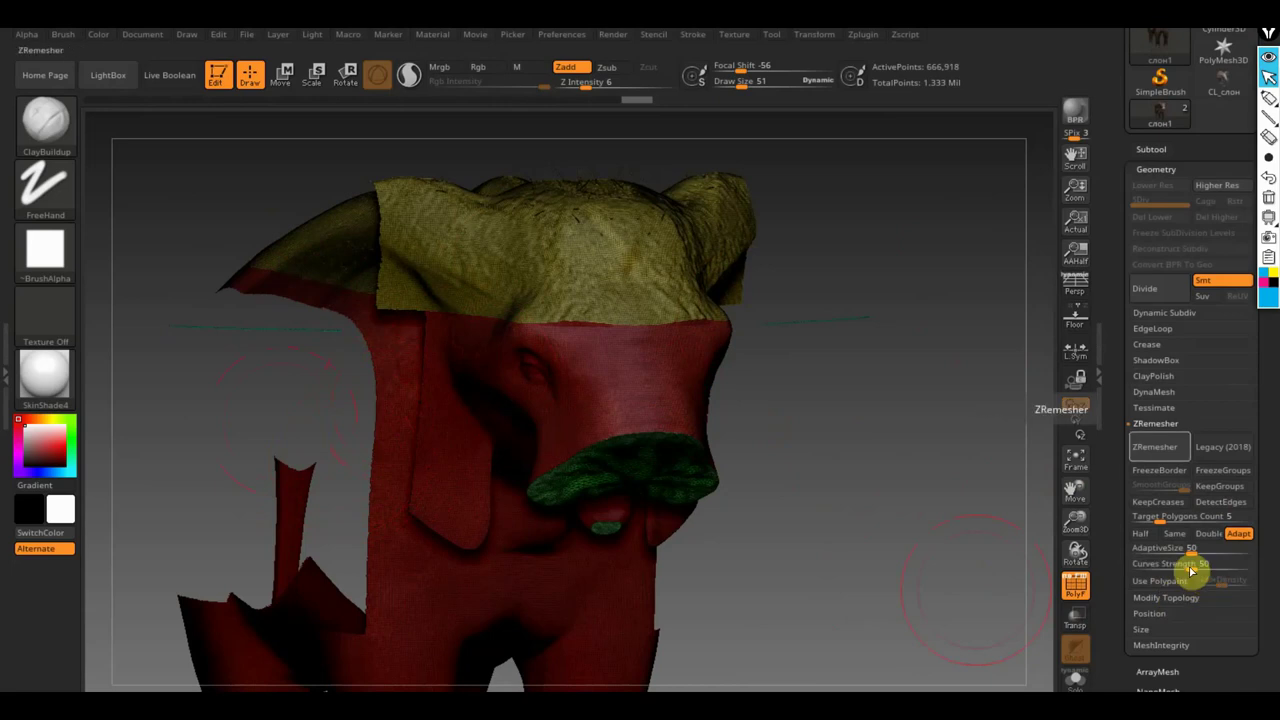
pyautogui.click(1182, 600)
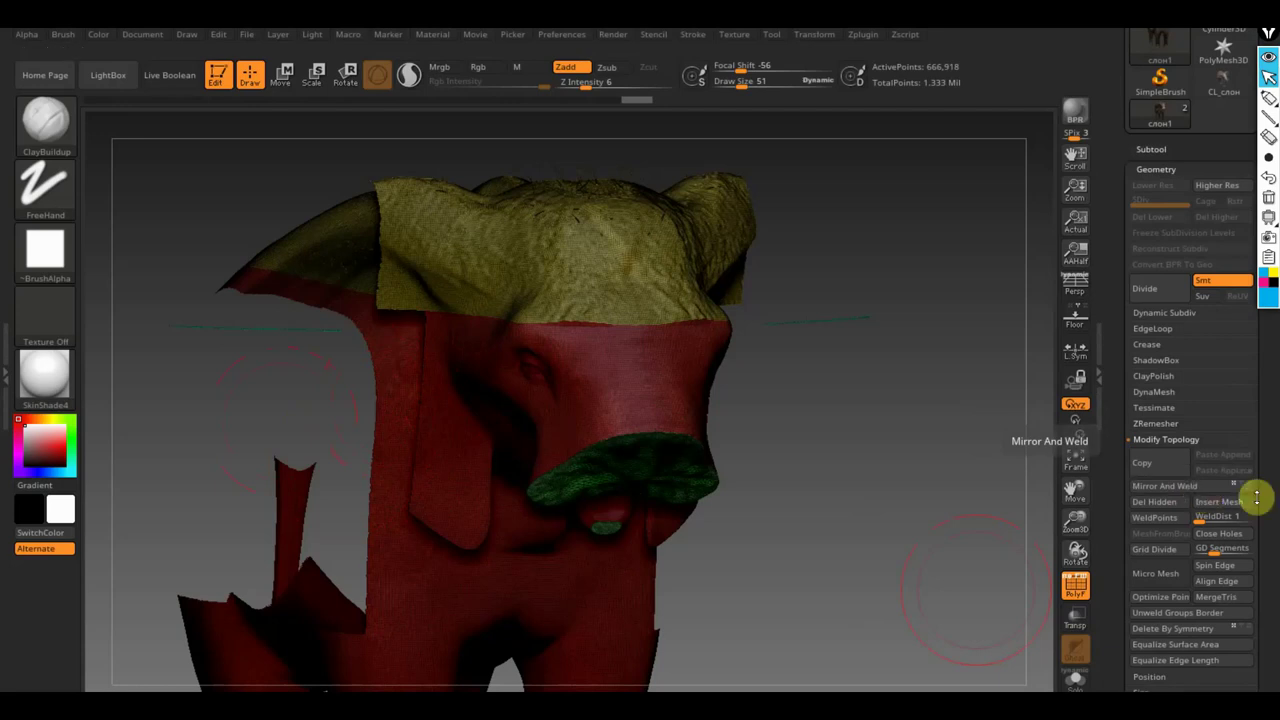
pyautogui.click(1158, 508)
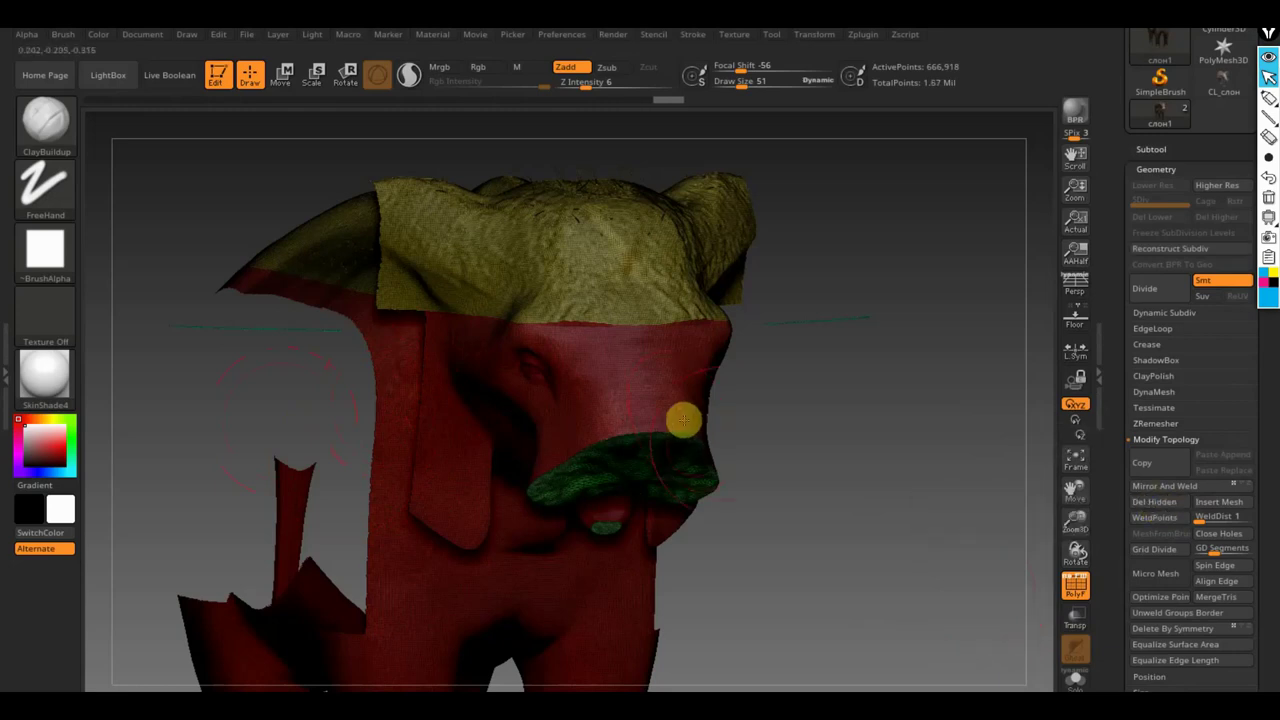
pyautogui.click(1160, 509)
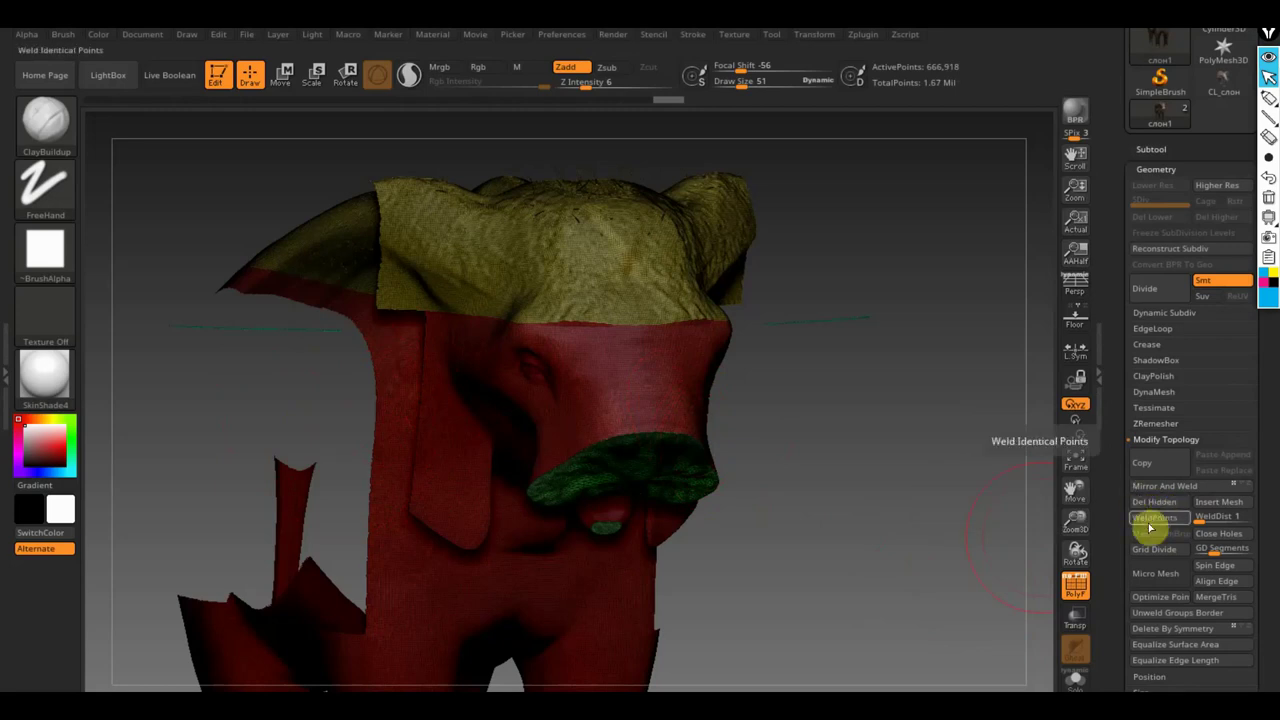
# Smooth the cheek bump, inspect the remaining body and legs, then minimise ZBrush.
pyautogui.moveTo(851, 491)
pyautogui.mouseDown()
pyautogui.moveTo(897, 504)
pyautogui.moveTo(915, 564)
pyautogui.moveTo(941, 515)
pyautogui.moveTo(826, 463)
pyautogui.moveTo(843, 483)
pyautogui.mouseUp()
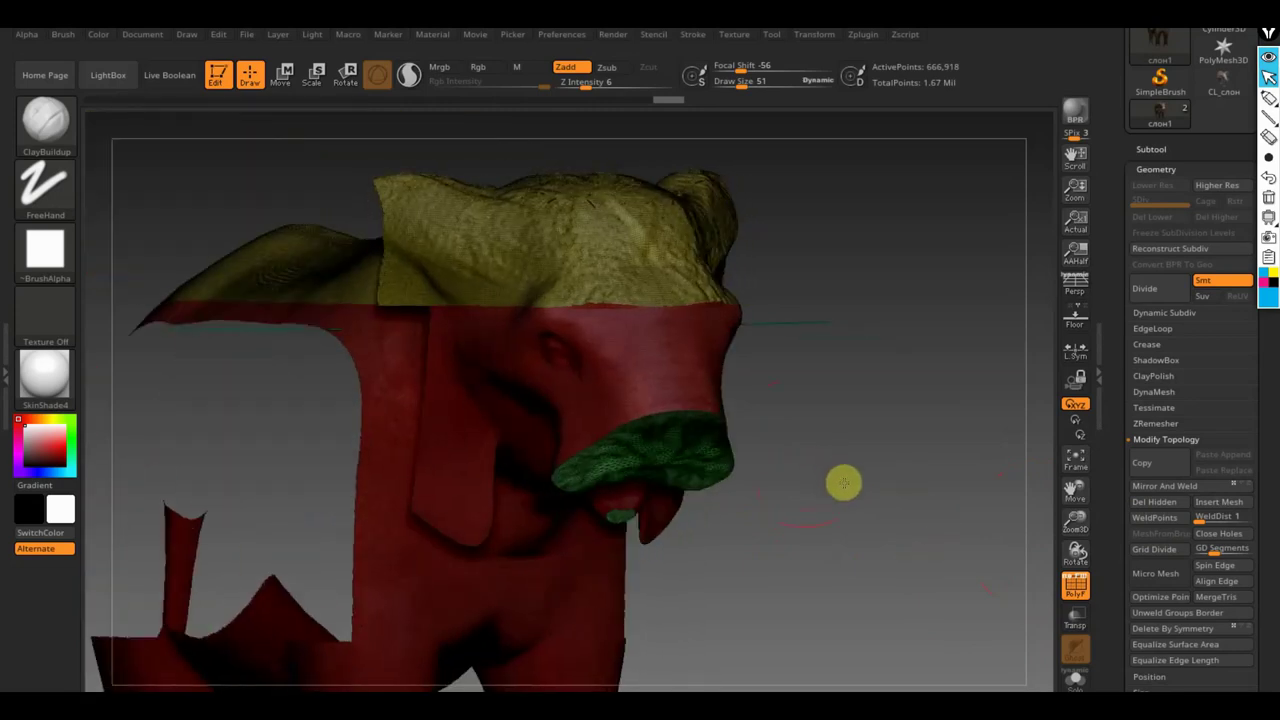
pyautogui.keyDown('shift'); pyautogui.moveTo(650, 398); pyautogui.dragTo(603, 371); pyautogui.keyUp('shift')
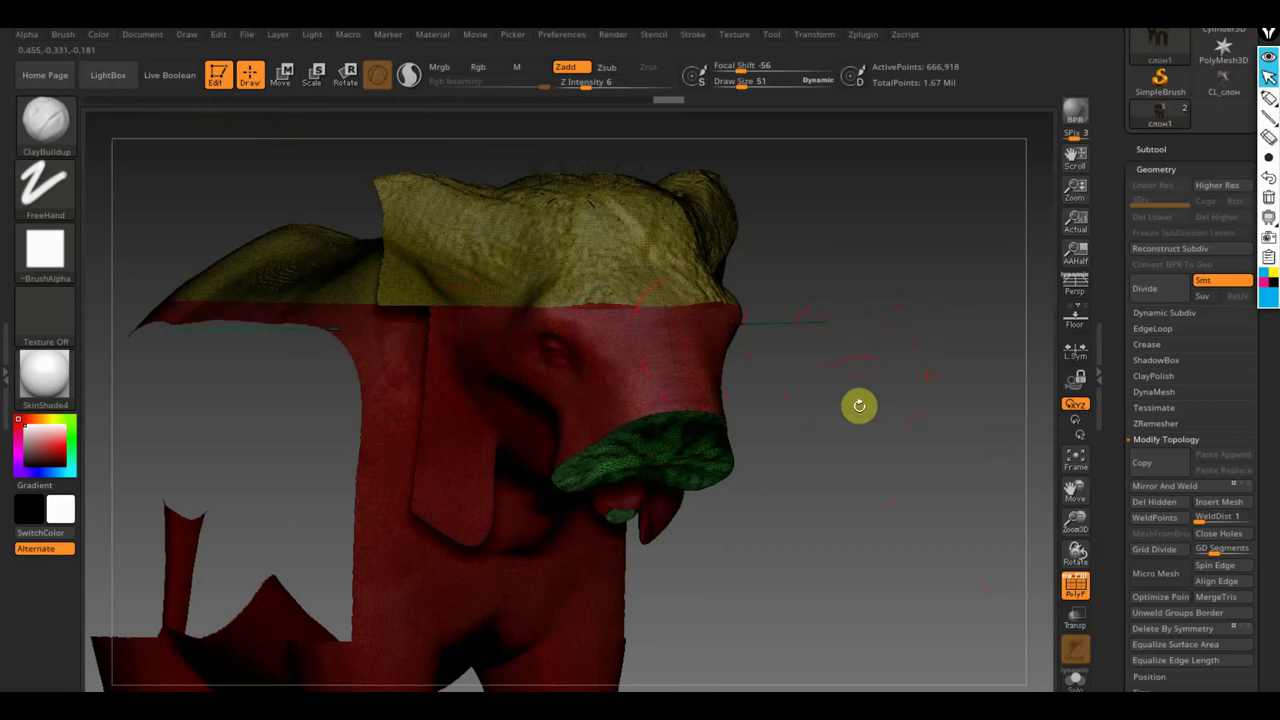
pyautogui.moveTo(862, 435)
pyautogui.mouseDown()
pyautogui.moveTo(937, 486)
pyautogui.moveTo(874, 397)
pyautogui.moveTo(874, 360)
pyautogui.moveTo(897, 406)
pyautogui.moveTo(883, 351)
pyautogui.mouseUp()
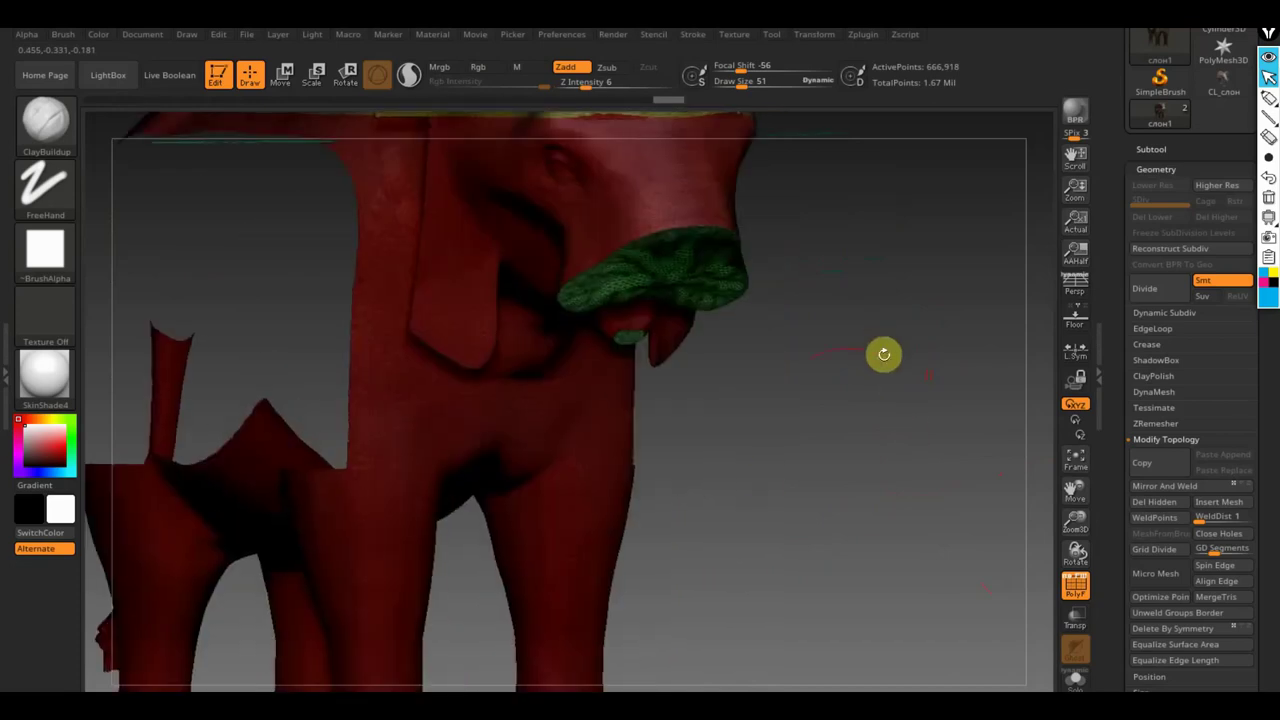
pyautogui.moveTo(766, 477)
pyautogui.keyDown('alt'); pyautogui.mouseDown()
pyautogui.moveTo(886, 440)
pyautogui.moveTo(866, 449)
pyautogui.mouseUp(); pyautogui.keyUp('alt')
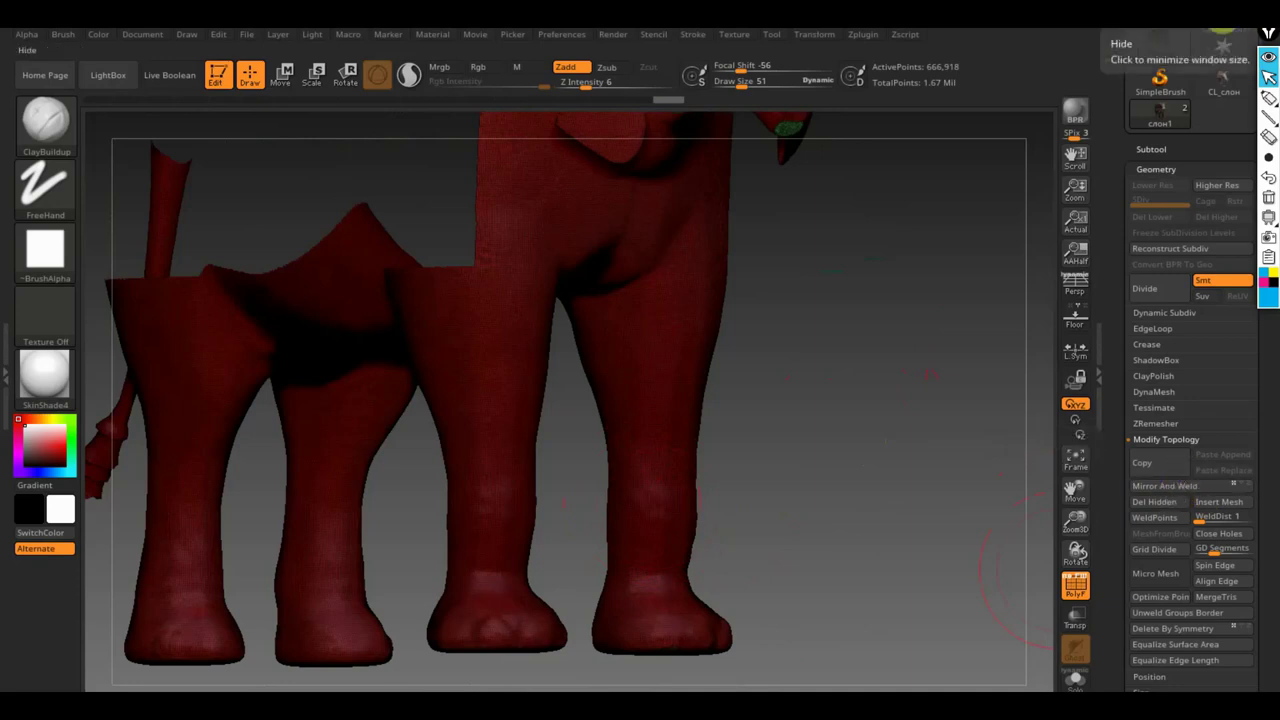
pyautogui.click(1222, 45)
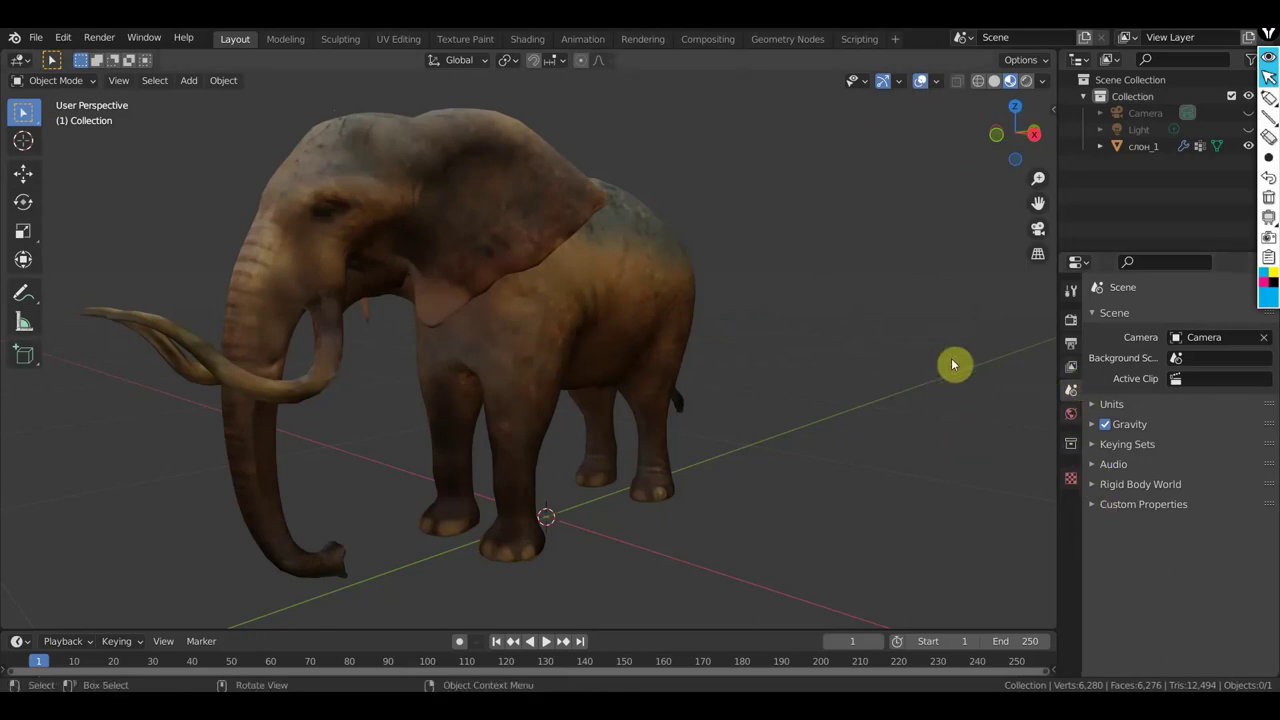
# In front view, put the слон_1 elephant into Edit Mode with X-ray enabled.
pyautogui.press('KP_1')
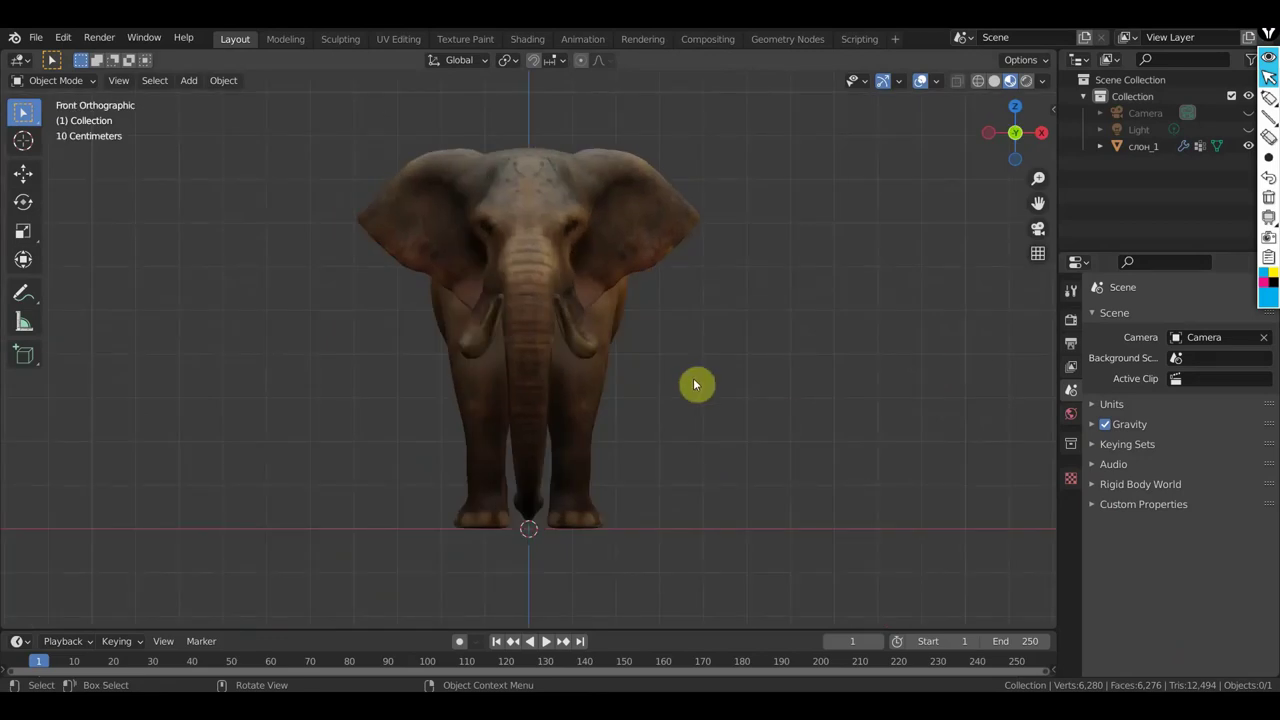
pyautogui.click(577, 290)
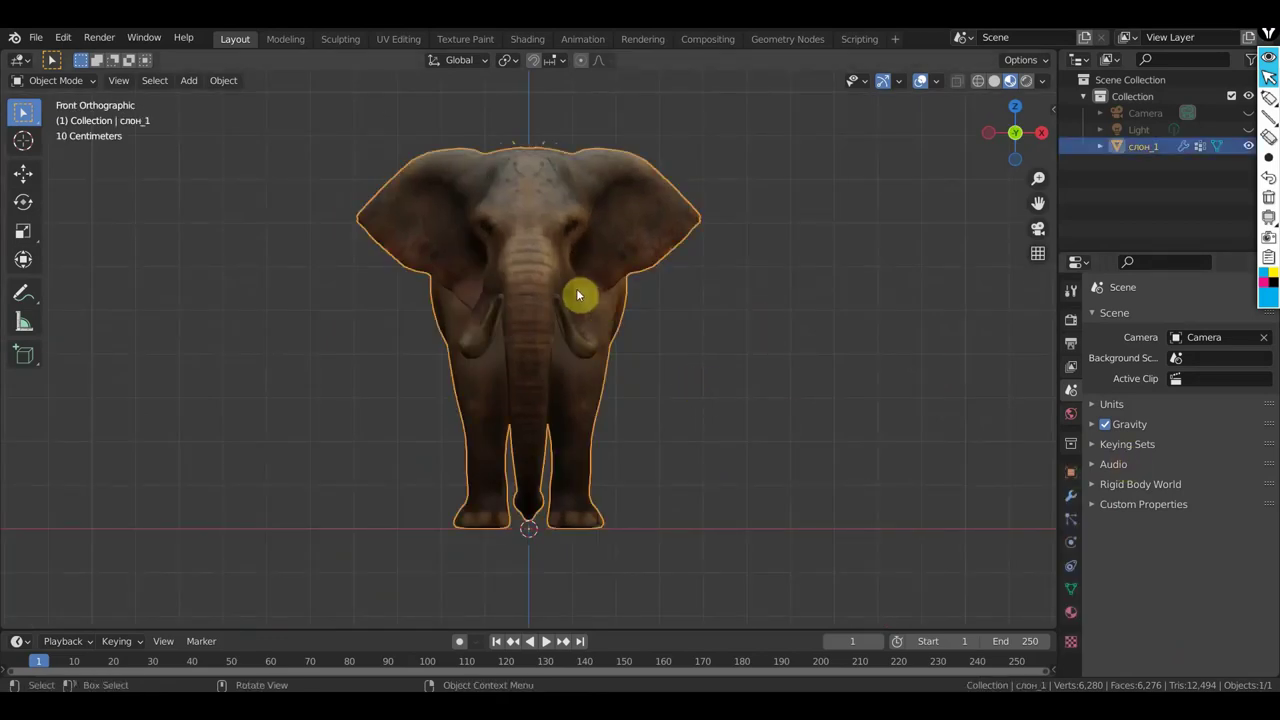
pyautogui.click(62, 82)
pyautogui.click(63, 114)
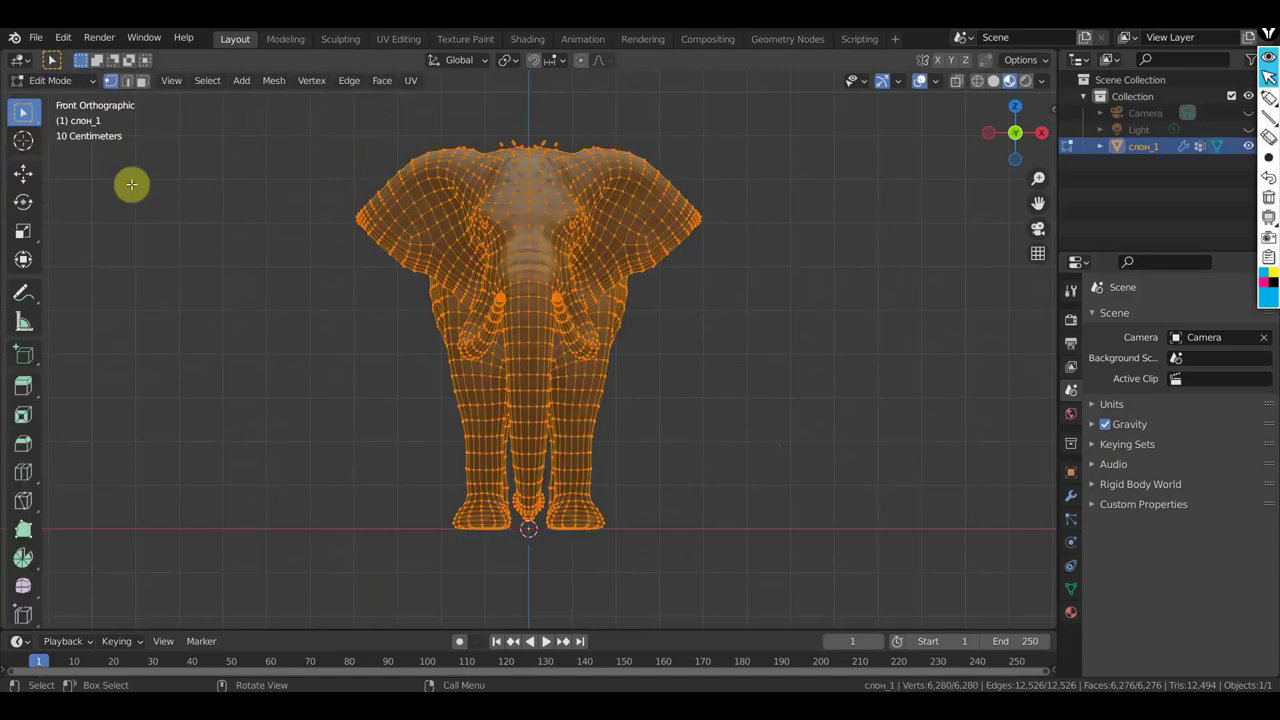
pyautogui.moveTo(269, 98)
pyautogui.mouseDown()
pyautogui.moveTo(485, 628)
pyautogui.moveTo(508, 678)
pyautogui.moveTo(528, 682)
pyautogui.mouseUp()
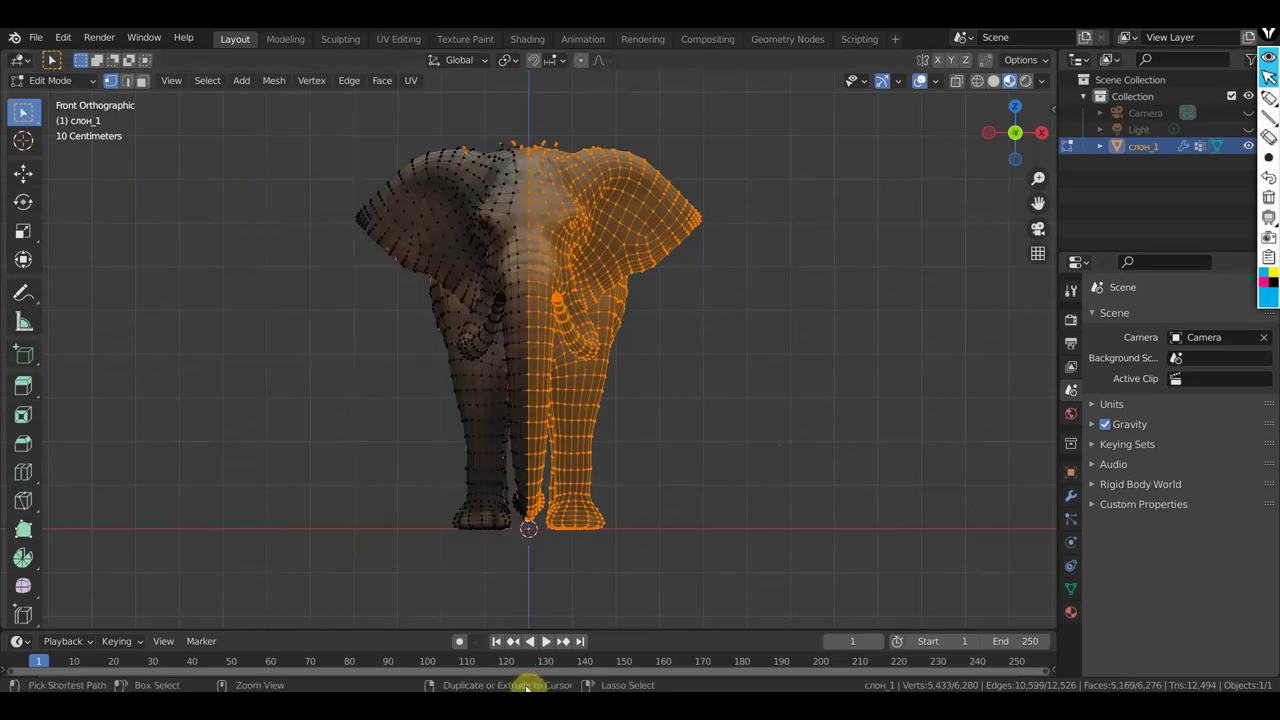
pyautogui.click(956, 80)
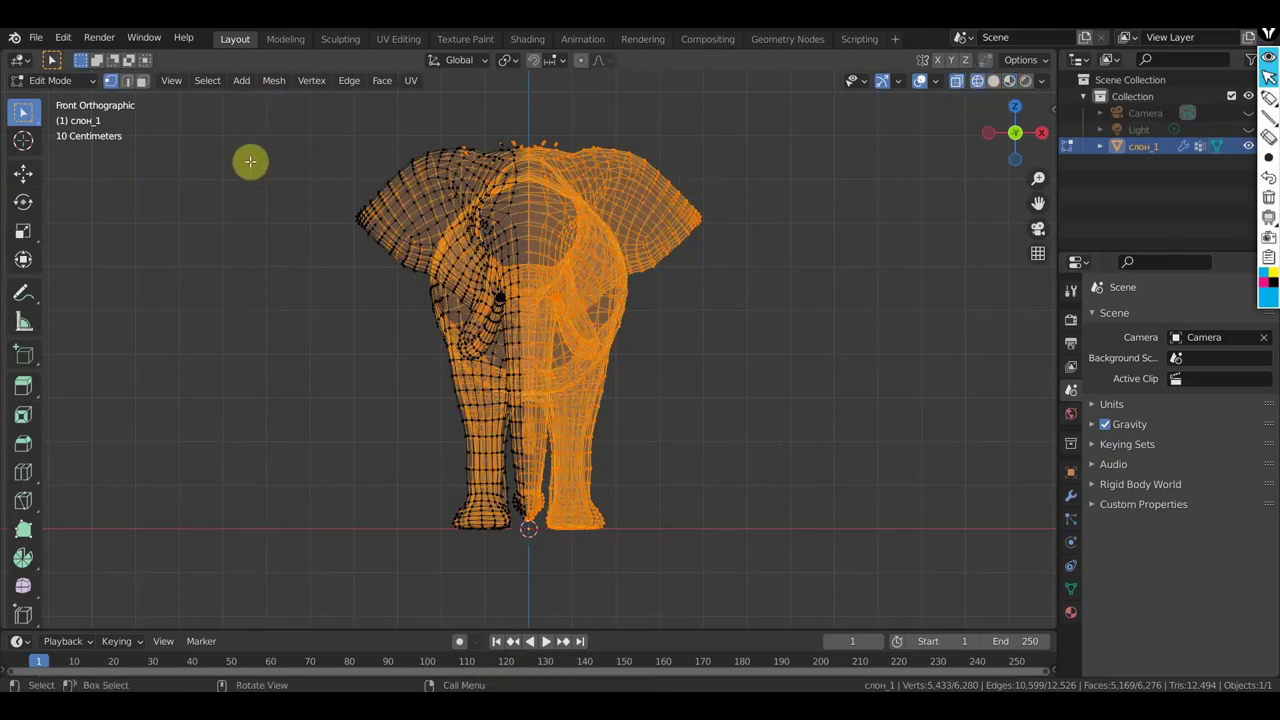
# Box-select all vertices of the elephant's left half.
pyautogui.click(296, 259)
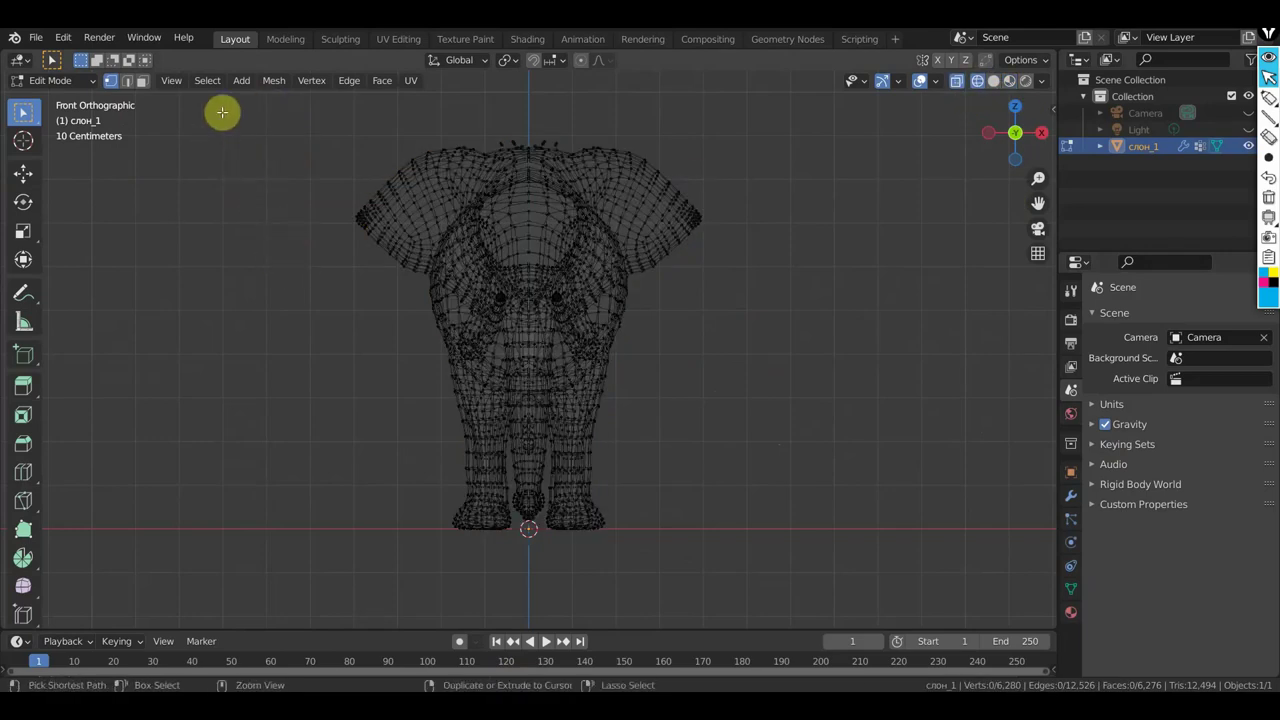
pyautogui.moveTo(221, 112)
pyautogui.mouseDown()
pyautogui.moveTo(474, 645)
pyautogui.moveTo(530, 641)
pyautogui.mouseUp()
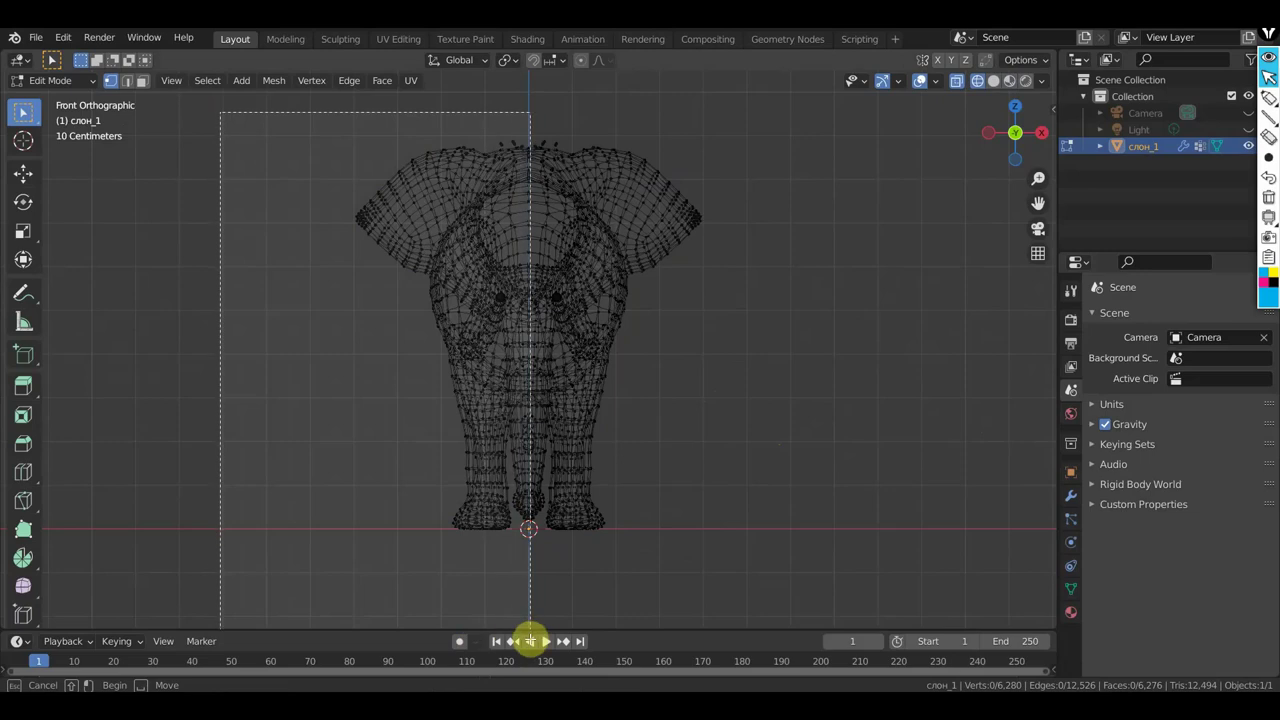
pyautogui.press('Escape')
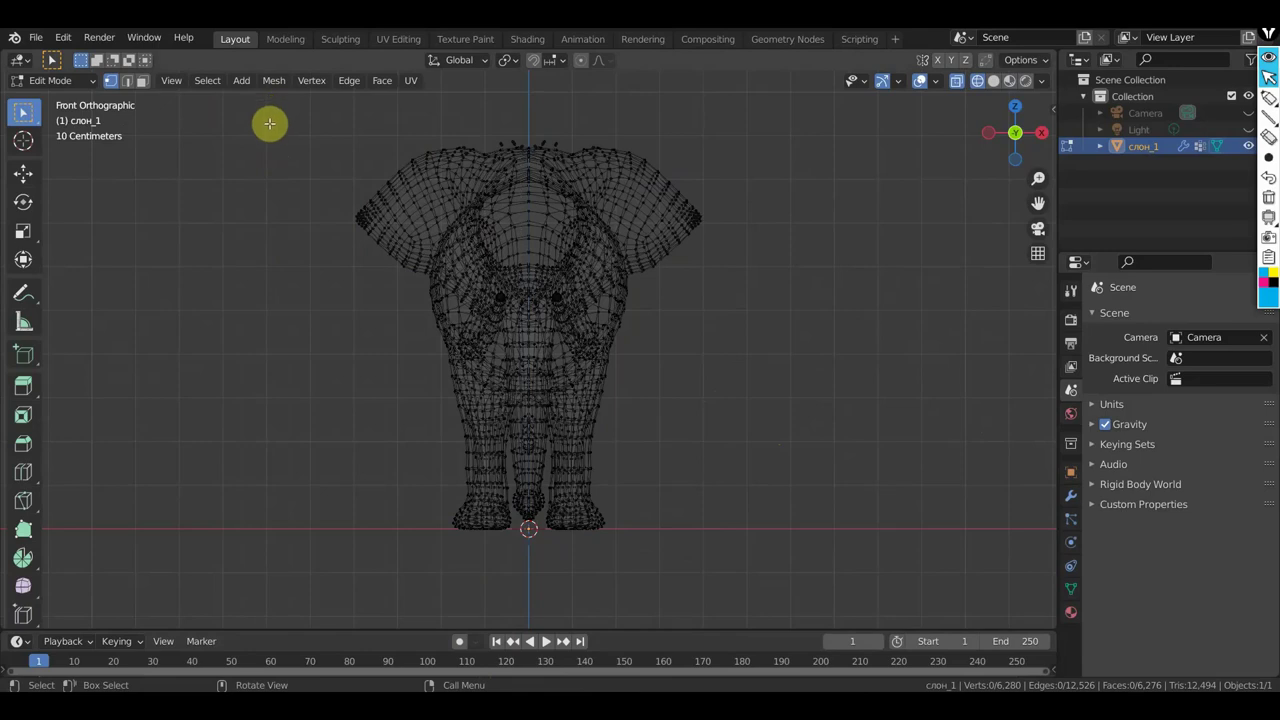
pyautogui.moveTo(272, 125); pyautogui.dragTo(533, 545)
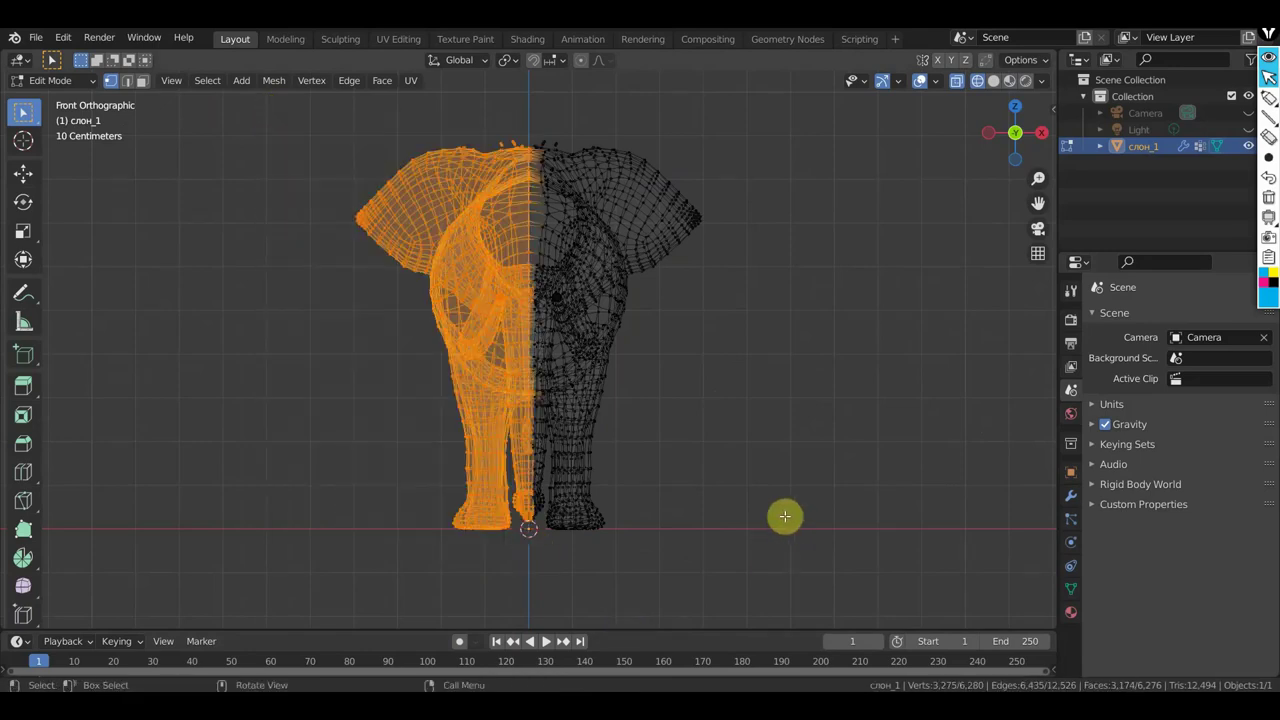
# Delete the selected left-half vertices, view the Armature modifier, and return to Object Mode.
pyautogui.press('x')
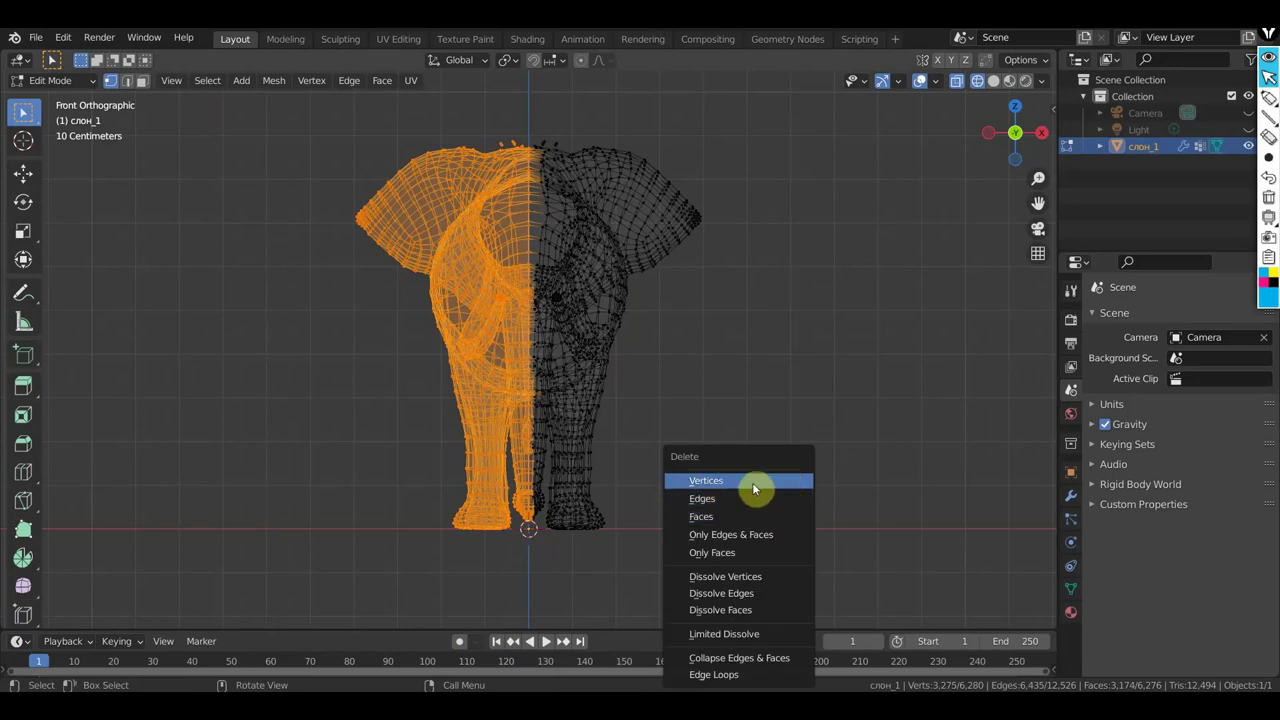
pyautogui.click(752, 483)
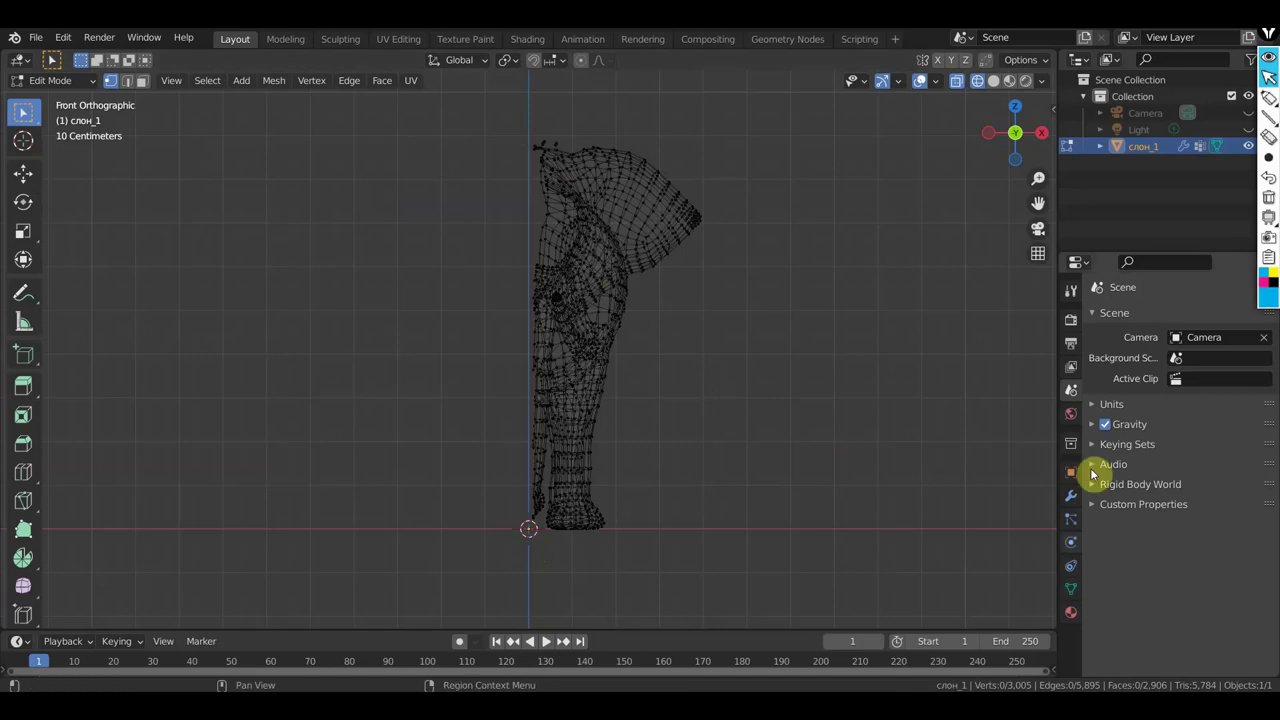
pyautogui.click(1072, 499)
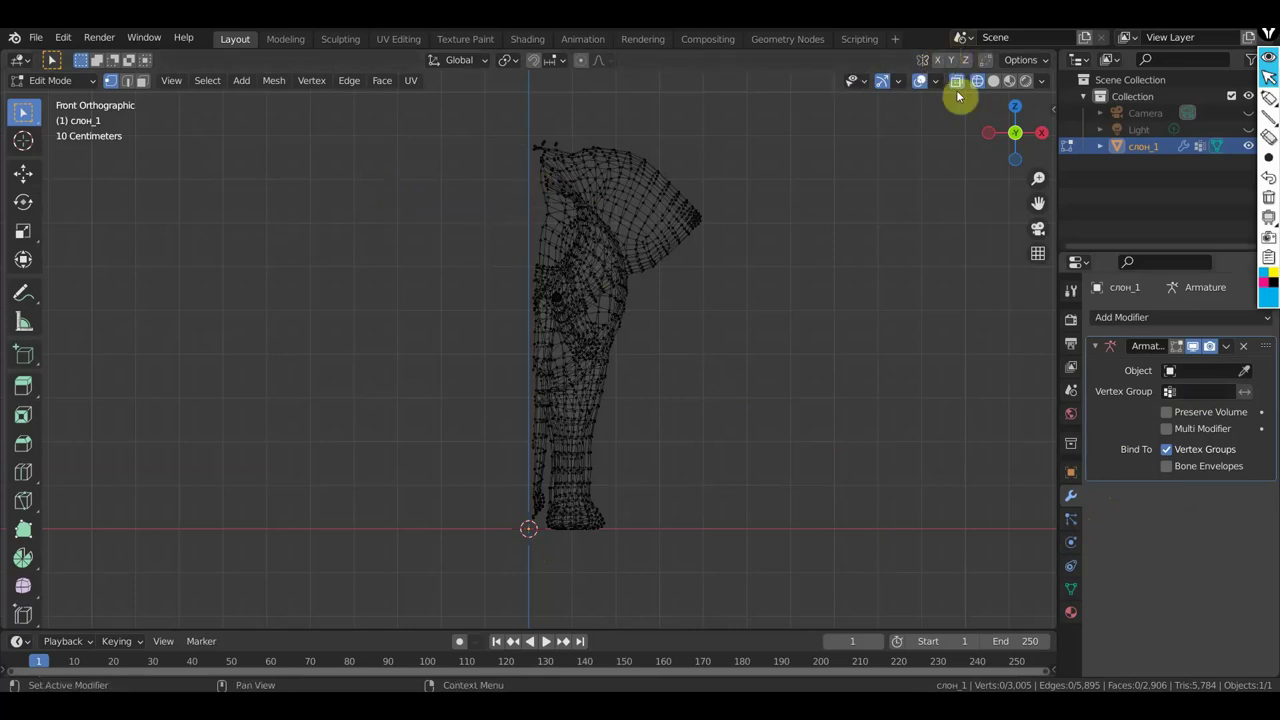
pyautogui.click(1213, 371)
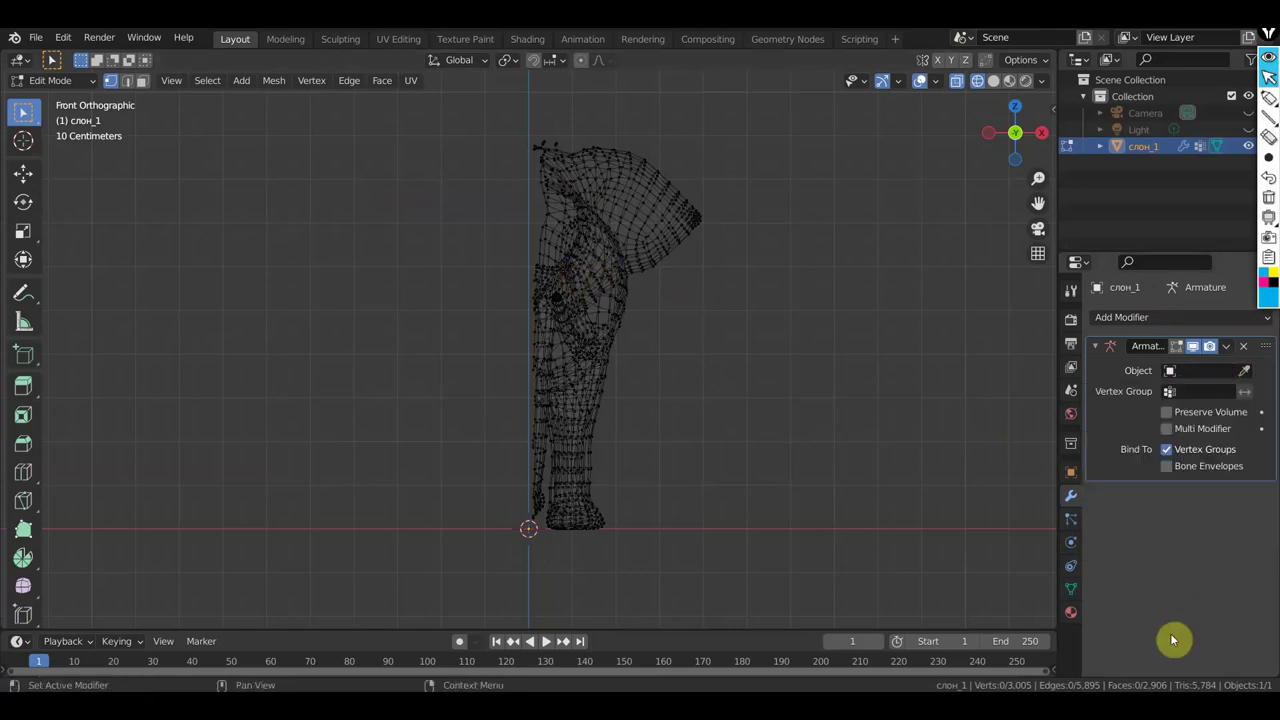
pyautogui.click(52, 82)
pyautogui.click(58, 98)
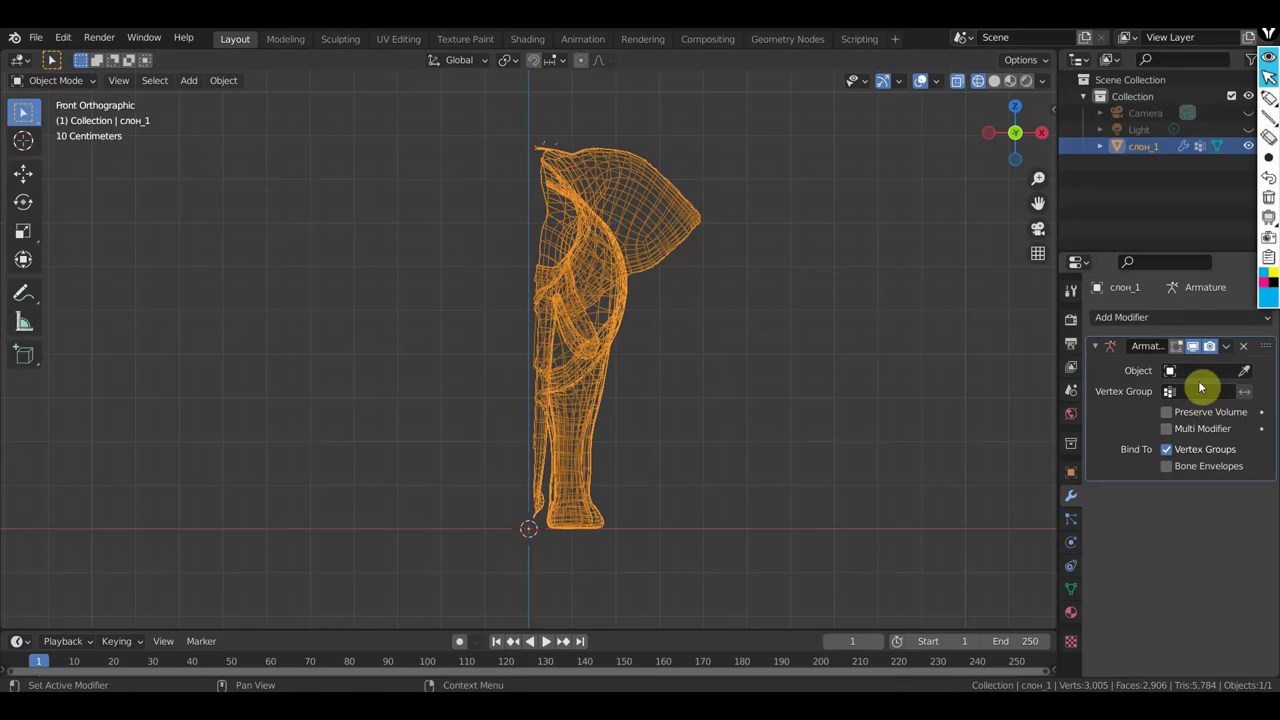
# Remove the Armature modifier and add an X-axis Mirror modifier to the half elephant.
pyautogui.click(1244, 346)
pyautogui.click(1198, 320)
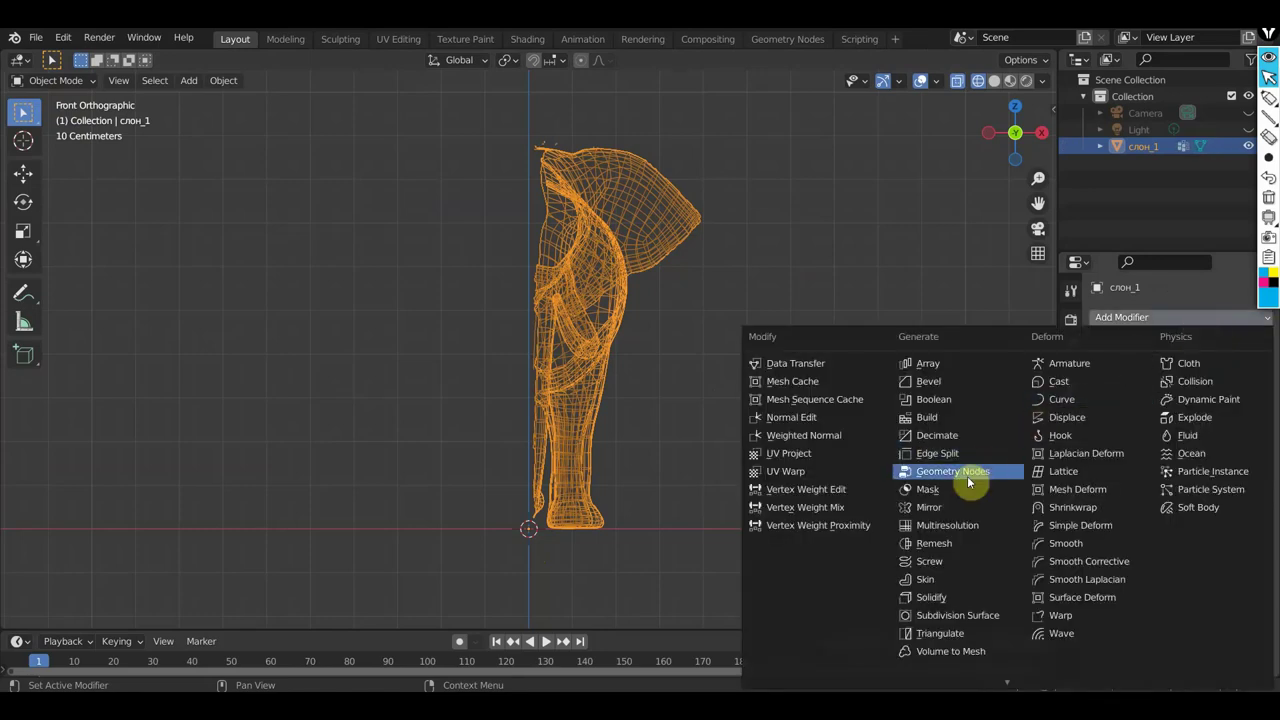
pyautogui.click(942, 516)
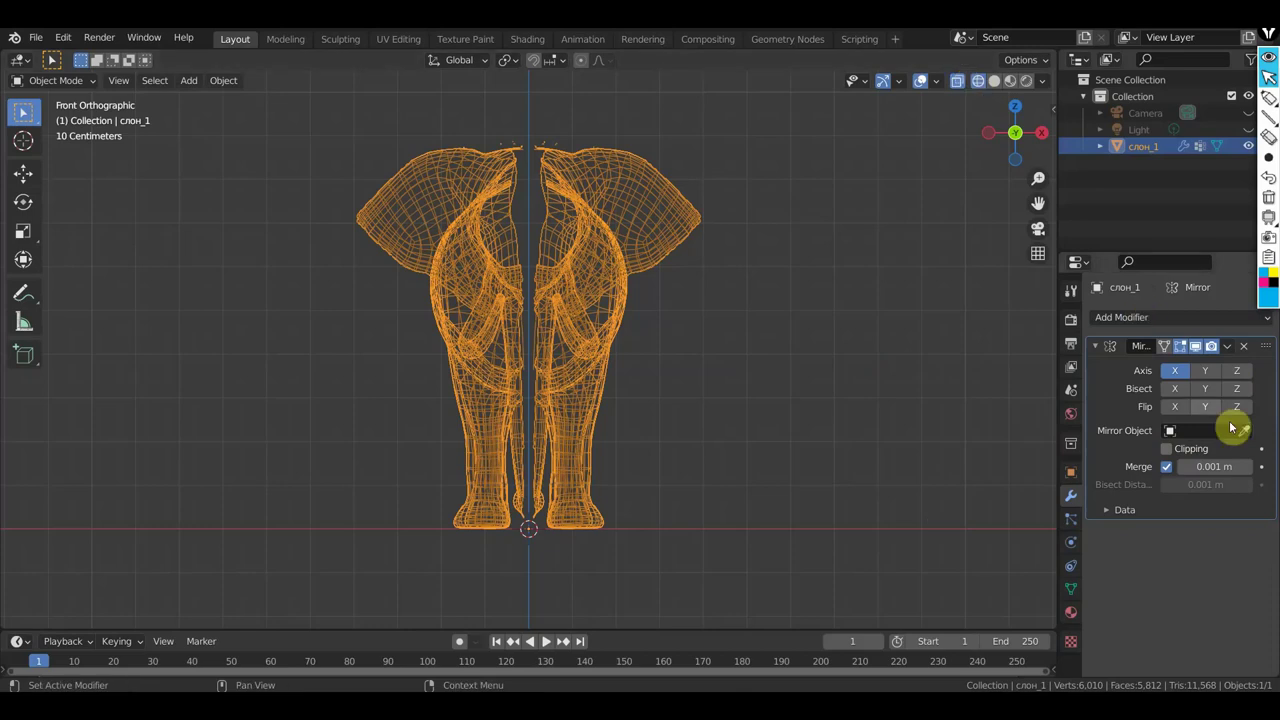
pyautogui.click(52, 81)
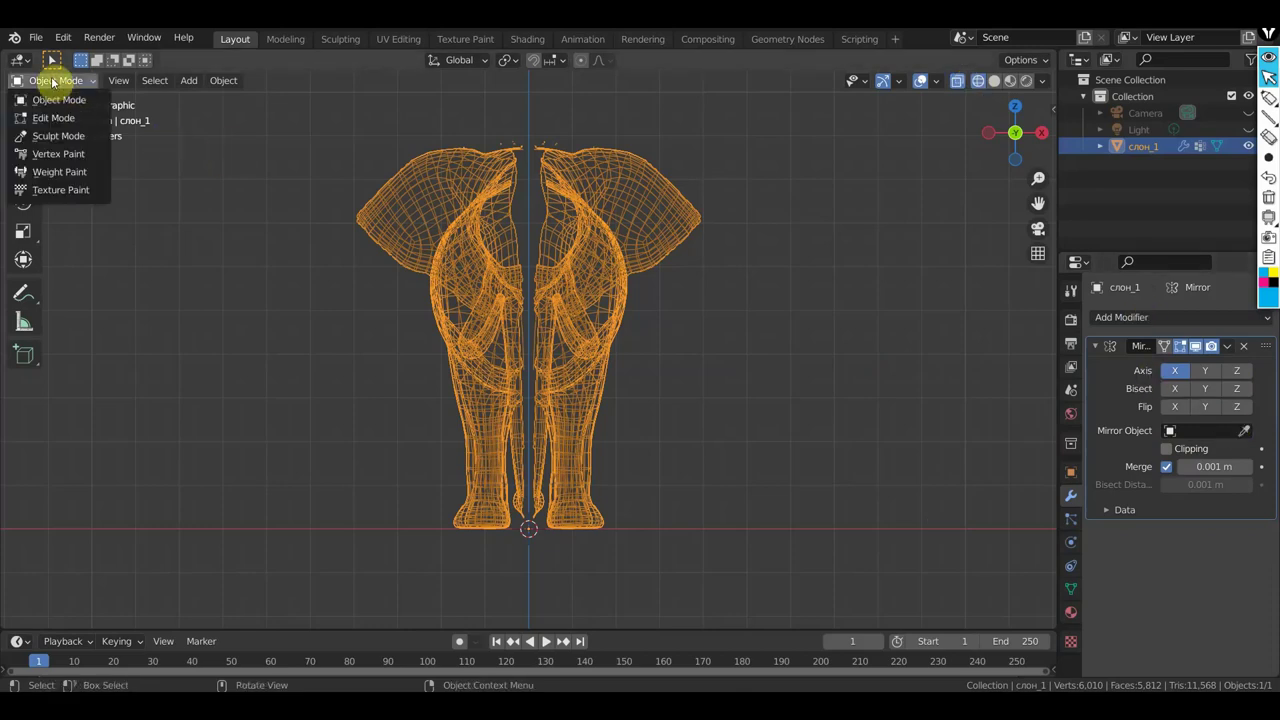
# Test Sculpt Mode strokes on the ears with X symmetry toggled, then undo the Mirror removal.
pyautogui.click(60, 136)
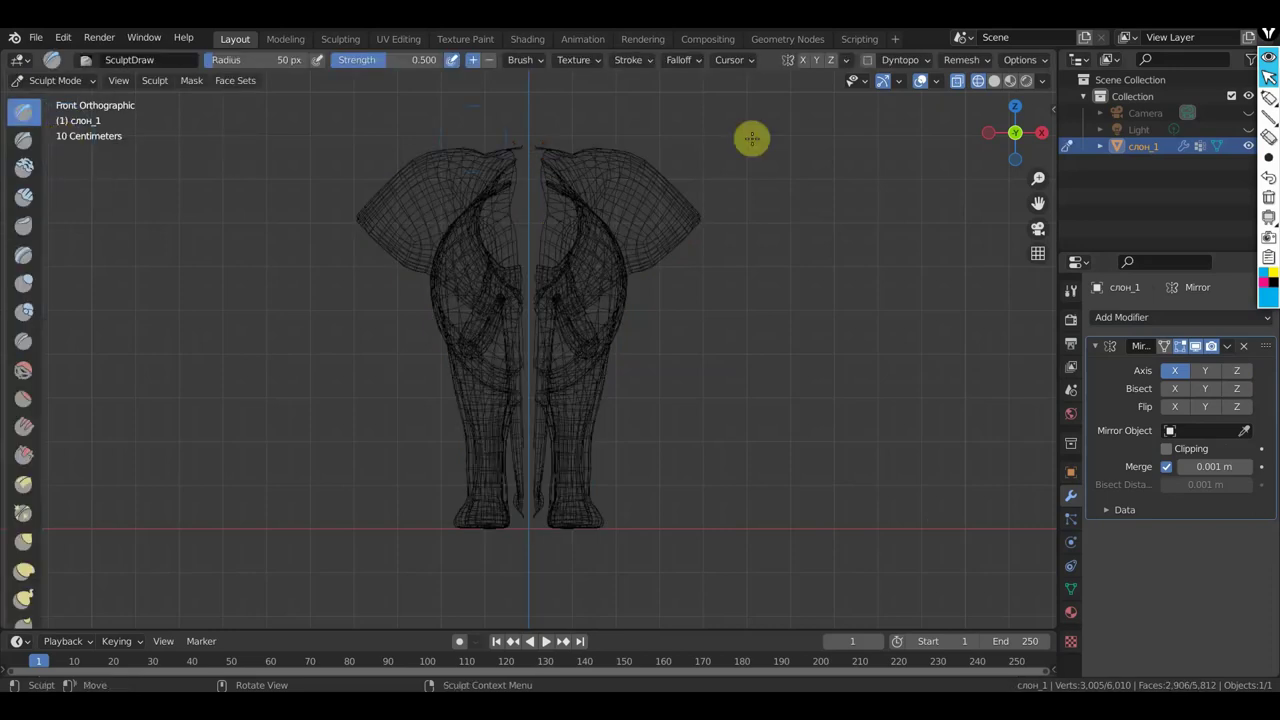
pyautogui.click(803, 64)
pyautogui.moveTo(548, 260)
pyautogui.mouseDown()
pyautogui.moveTo(580, 202)
pyautogui.moveTo(605, 212)
pyautogui.mouseUp()
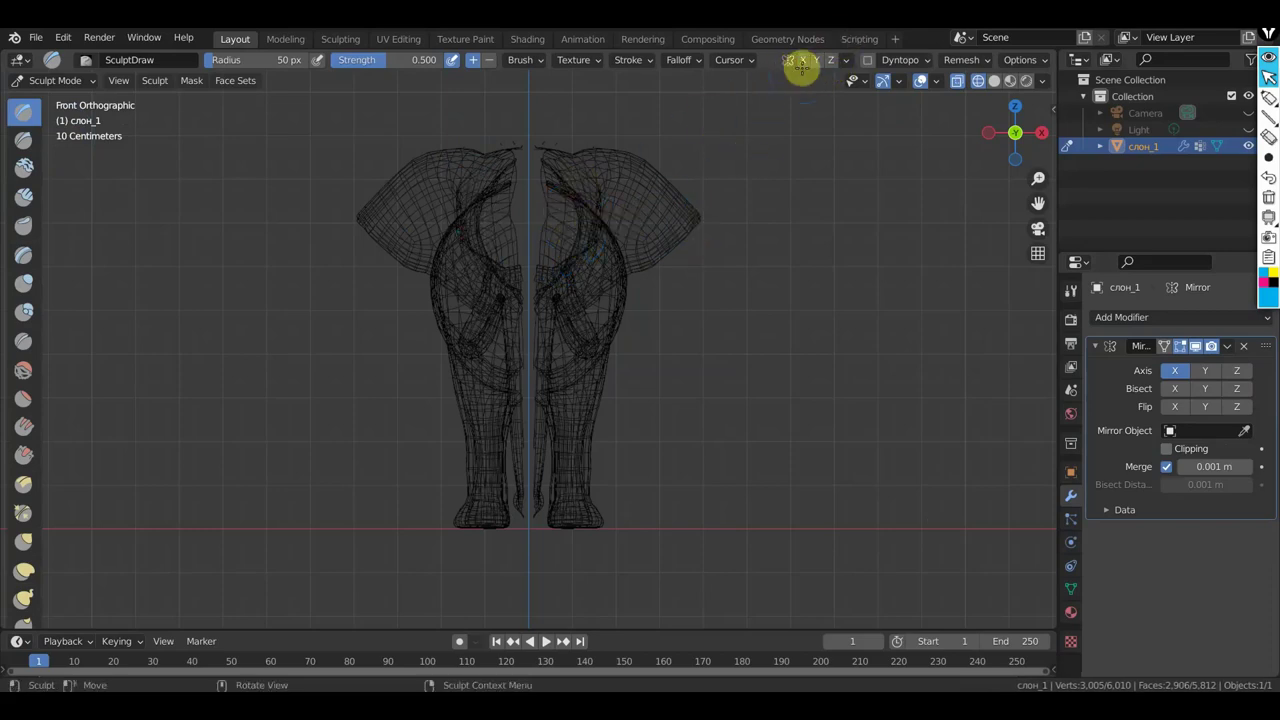
pyautogui.click(808, 61)
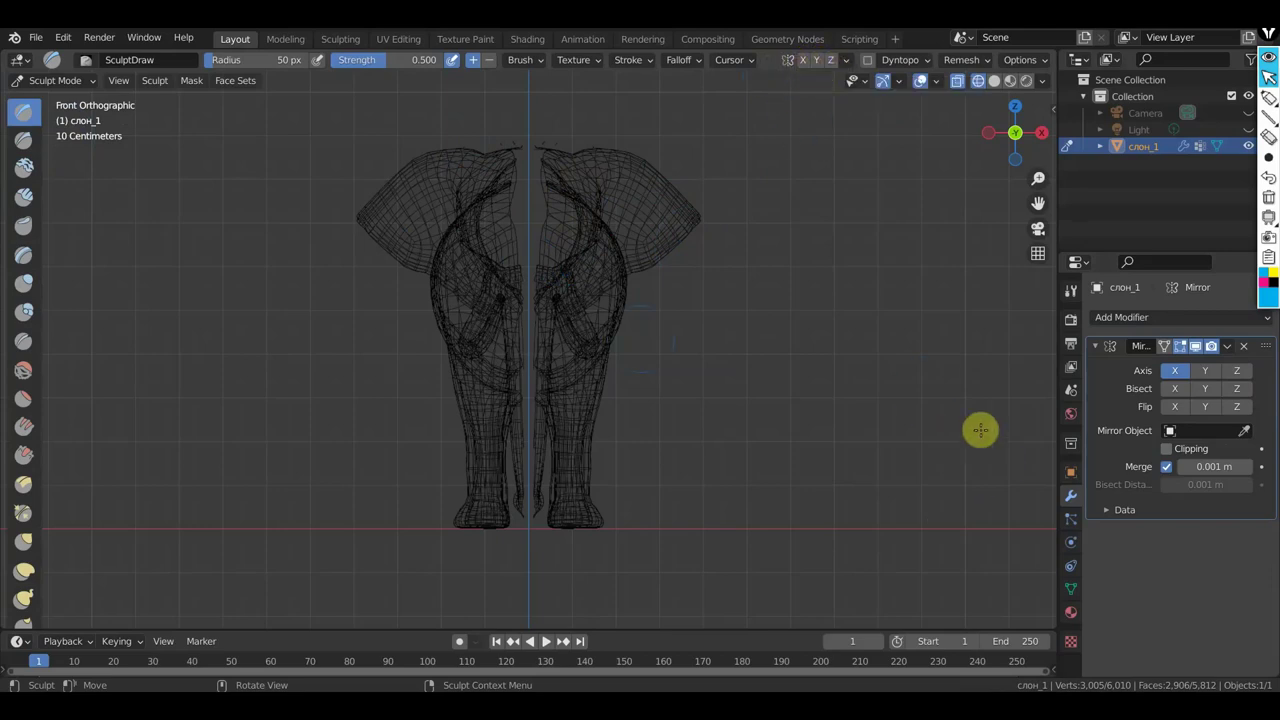
pyautogui.moveTo(563, 257); pyautogui.dragTo(563, 246)
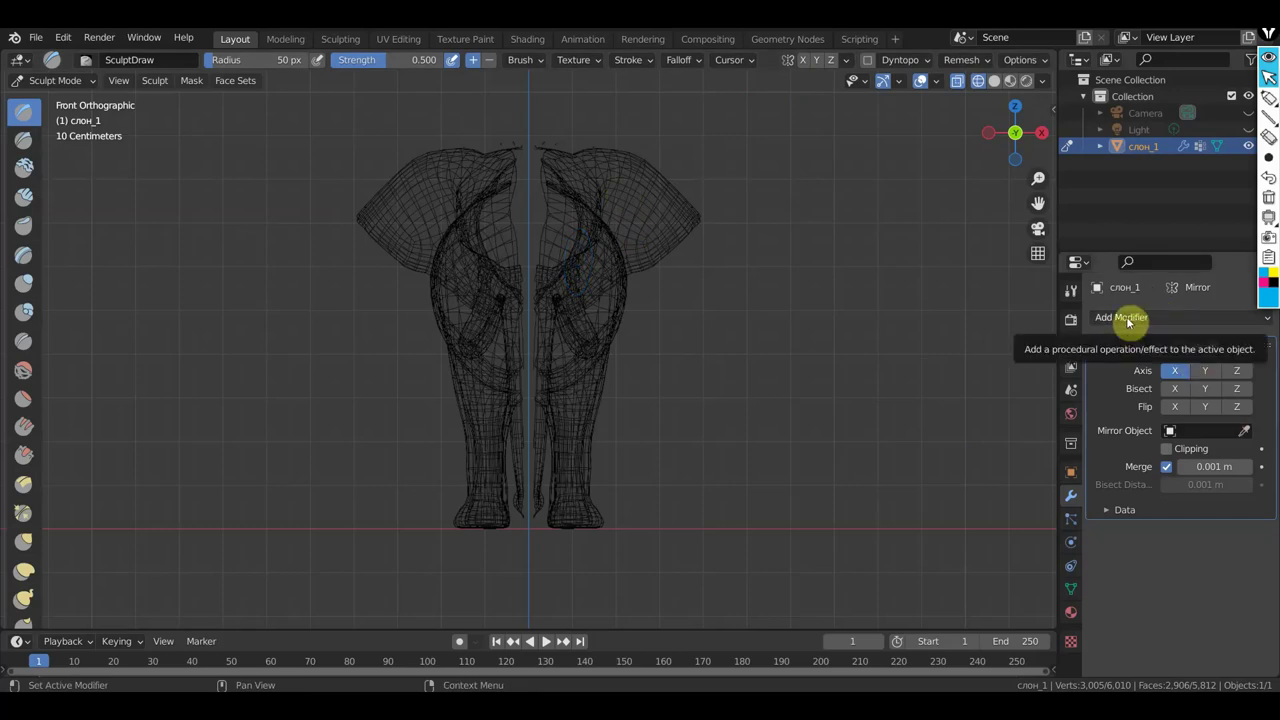
pyautogui.click(1245, 349)
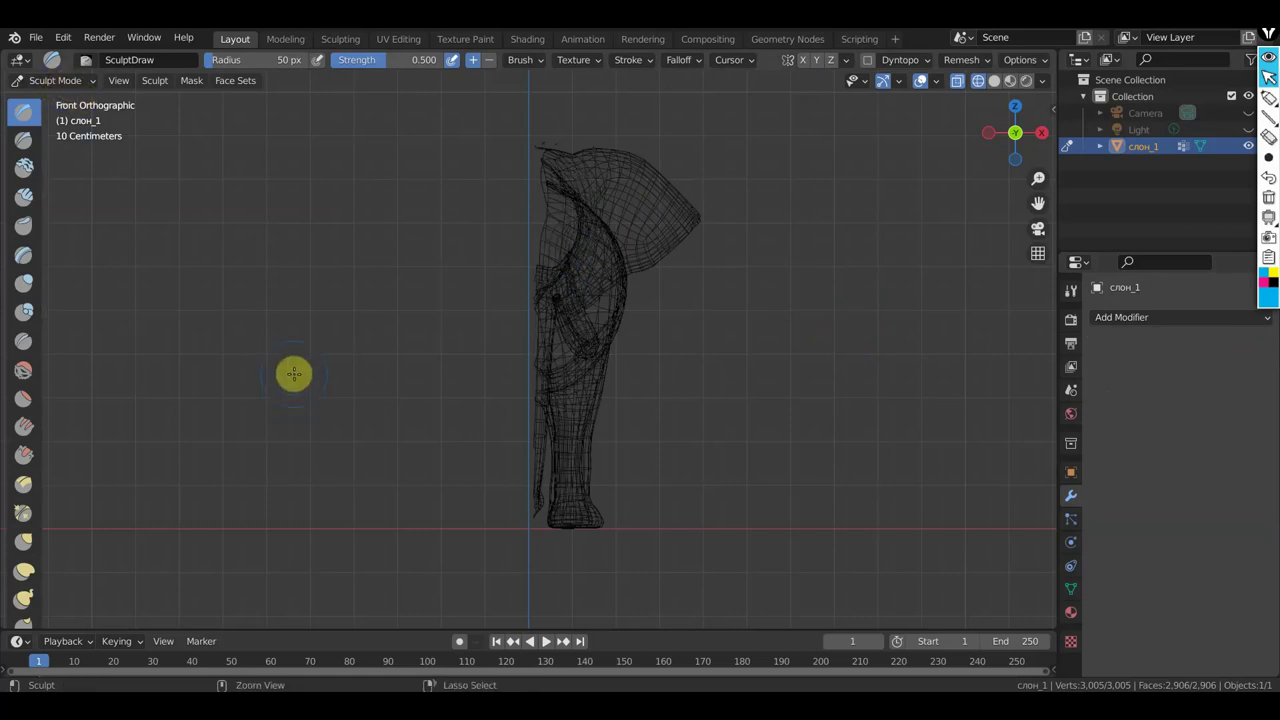
pyautogui.hotkey('ctrl', 'z')
pyautogui.hotkey('ctrl', 'z')
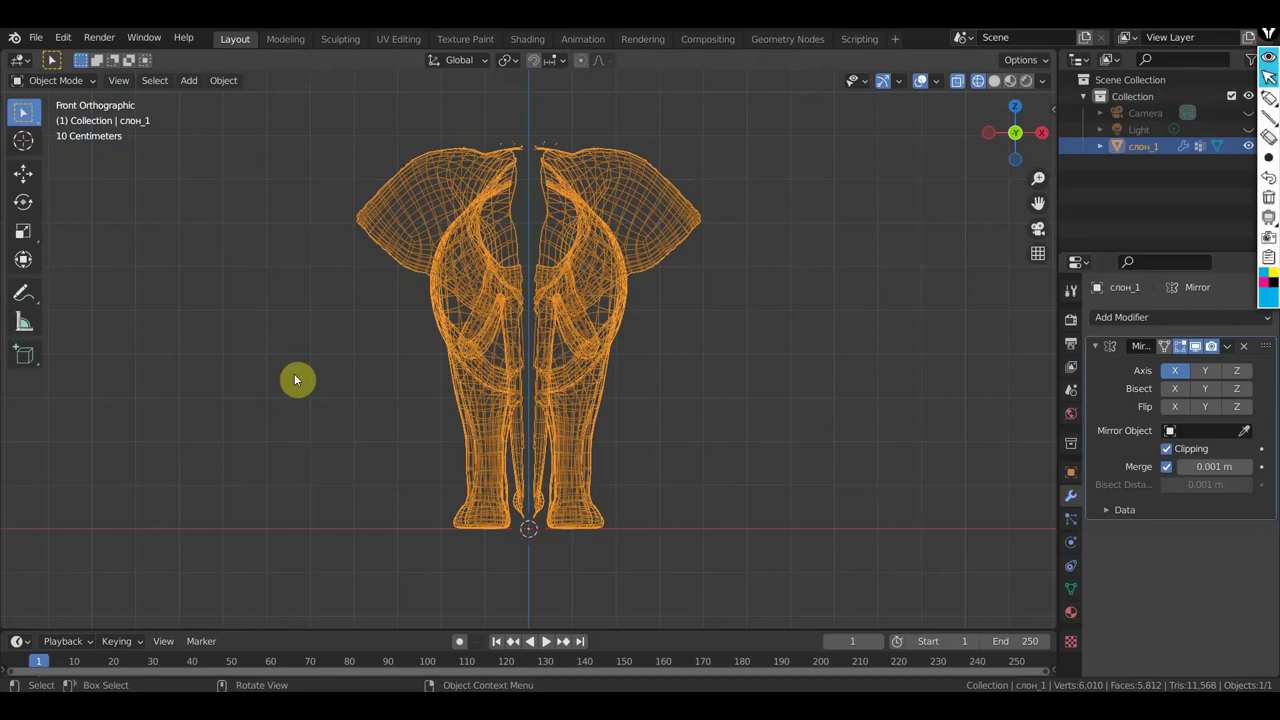
# Undo back to the full 6,280-vertex mesh in Edit Mode with no modifiers, then view the chest three-quarter.
pyautogui.hotkey('ctrl', 'z')
pyautogui.hotkey('ctrl', 'z')
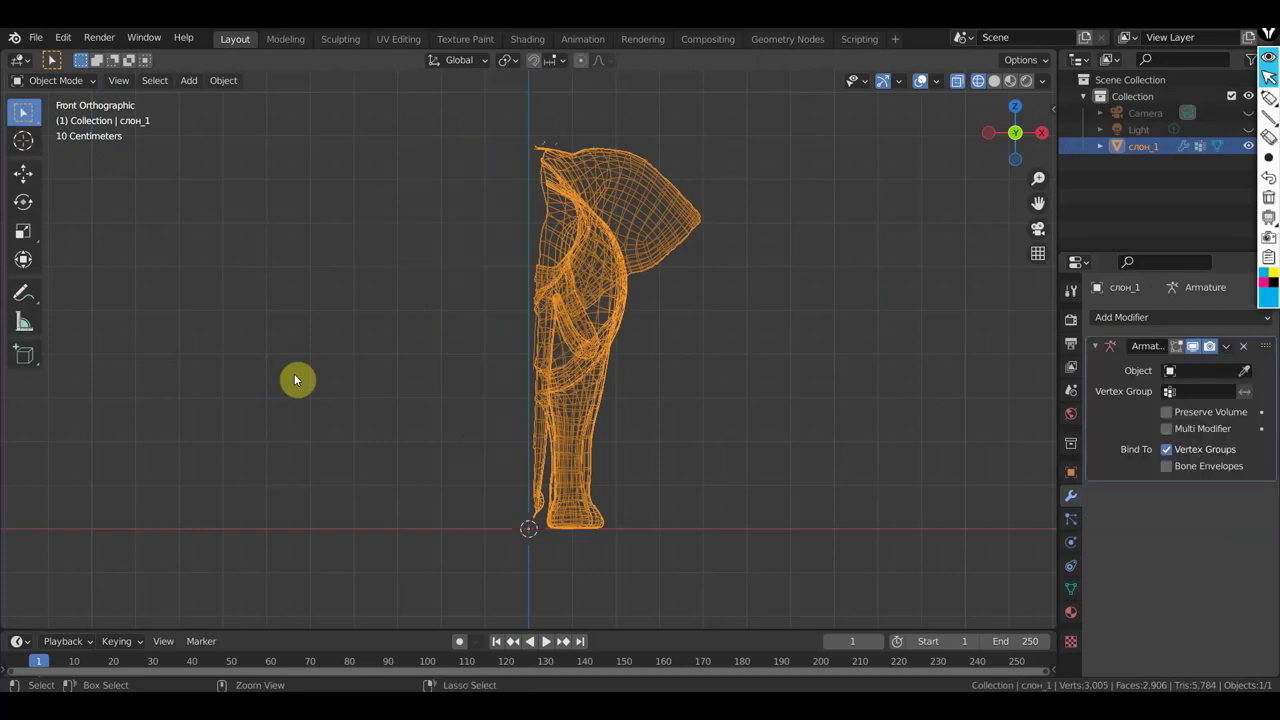
pyautogui.hotkey('ctrl', 'z')
pyautogui.hotkey('ctrl', 'z')
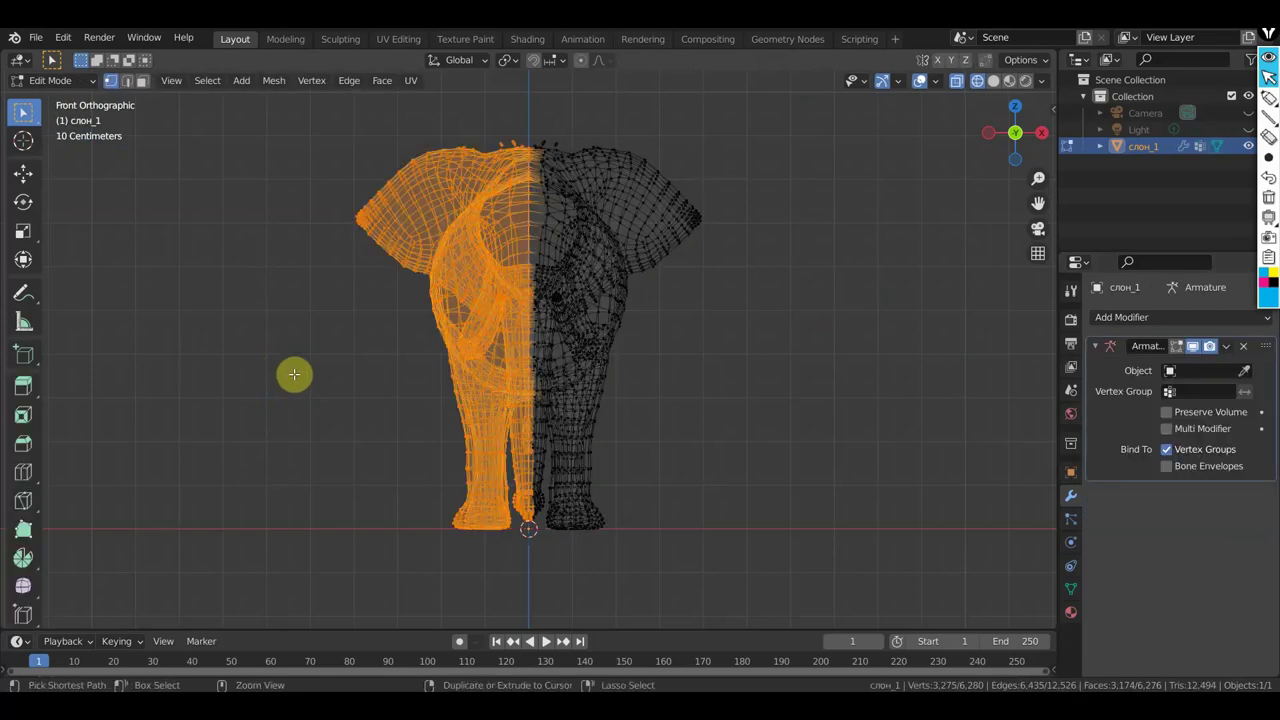
pyautogui.hotkey('ctrl', 'z')
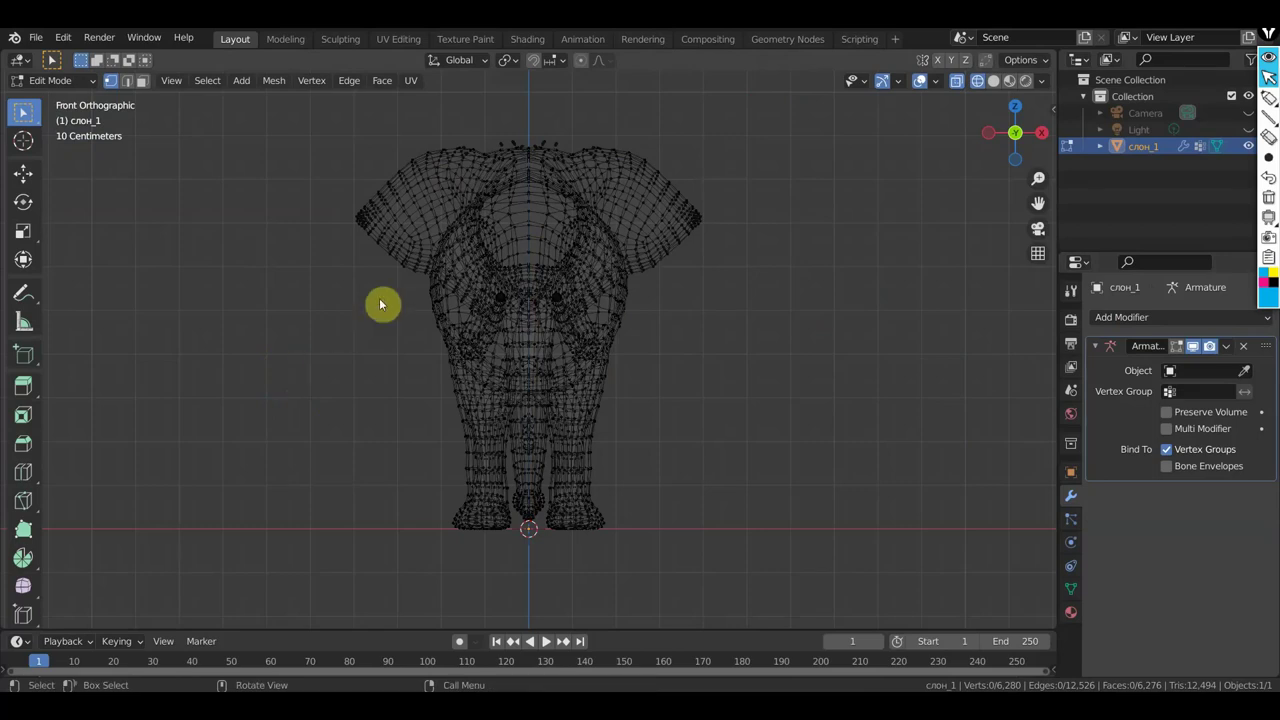
pyautogui.click(1244, 350)
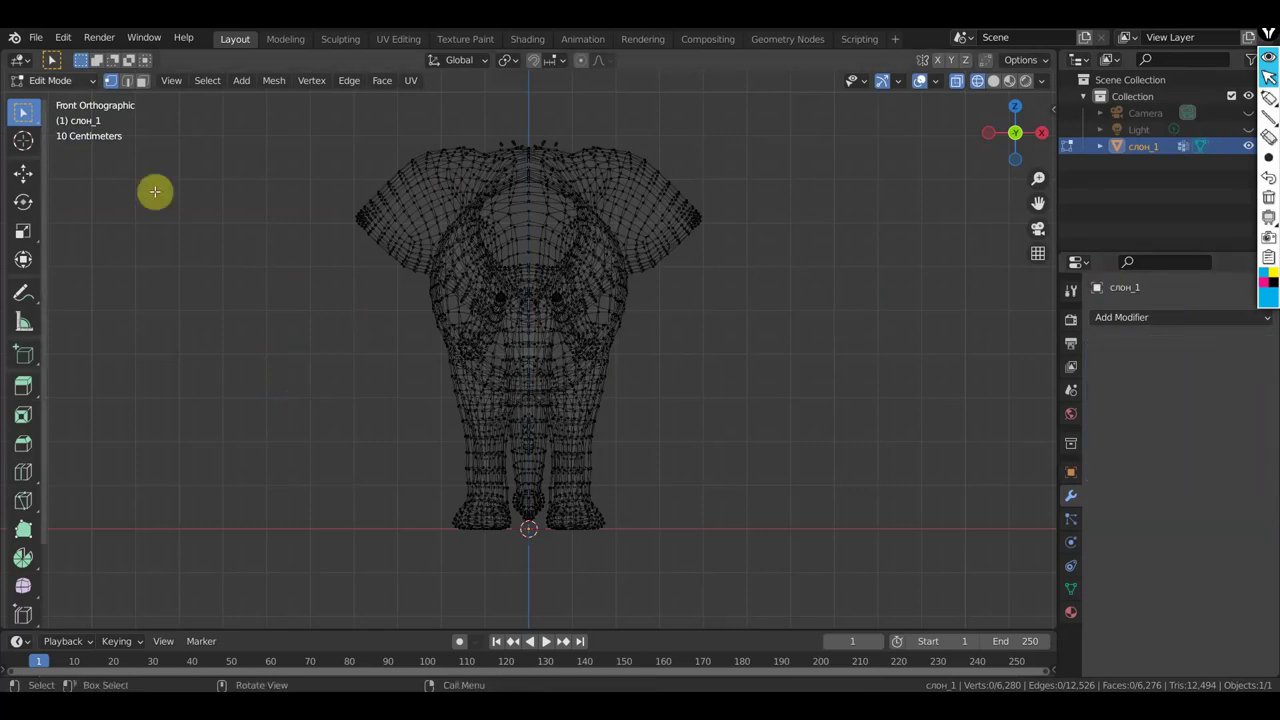
pyautogui.click(57, 80)
pyautogui.click(53, 117)
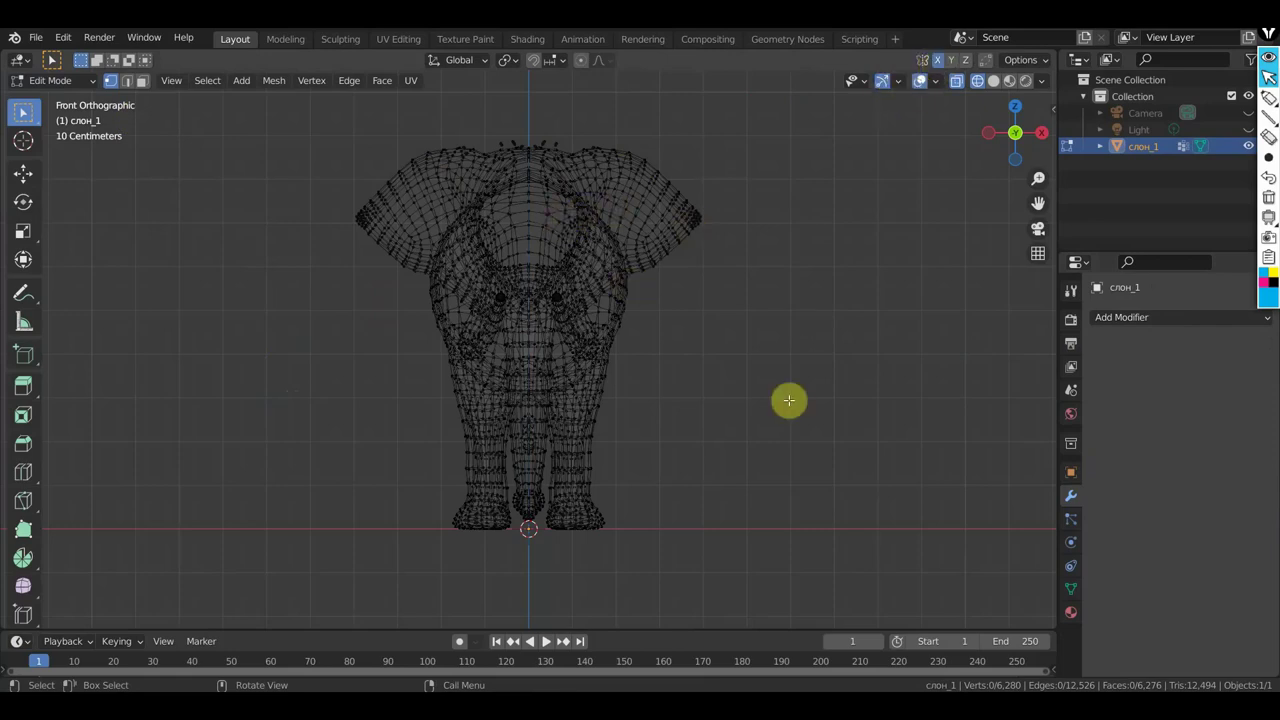
pyautogui.scroll(5, 825, 489)
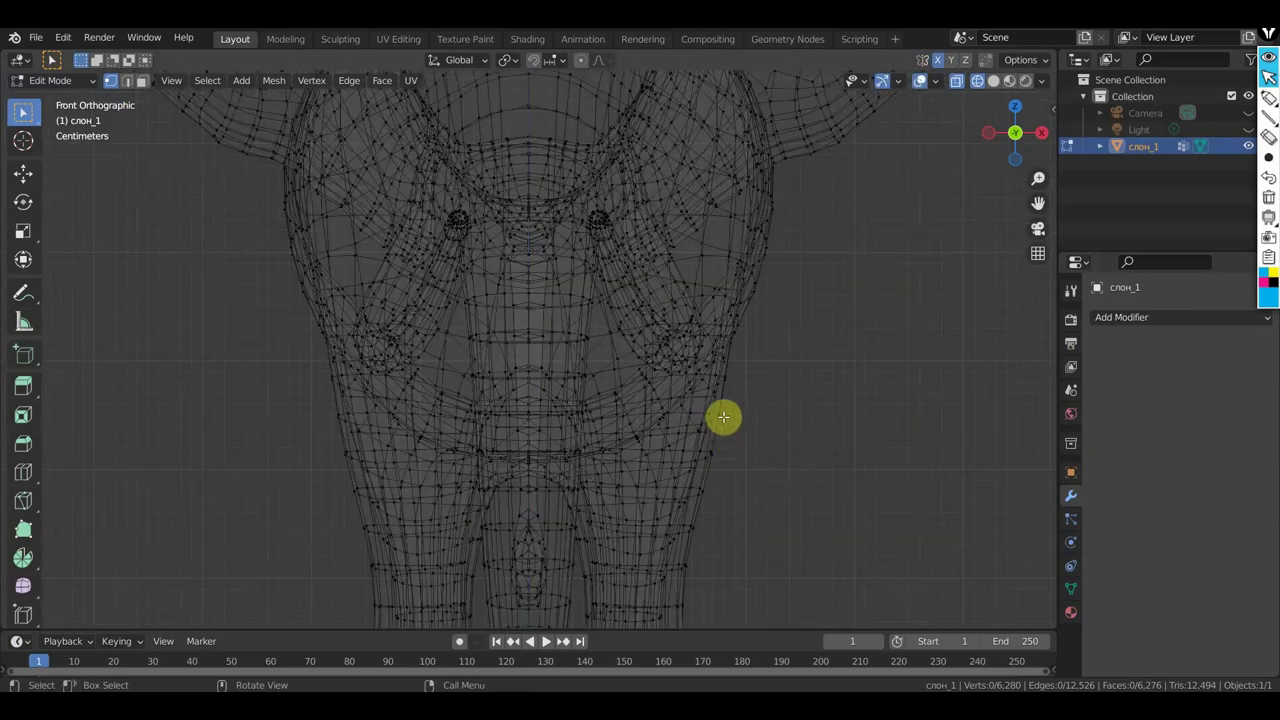
pyautogui.moveTo(611, 209)
pyautogui.mouseDown(button='middle')
pyautogui.moveTo(659, 239)
pyautogui.moveTo(654, 263)
pyautogui.mouseUp(button='middle')
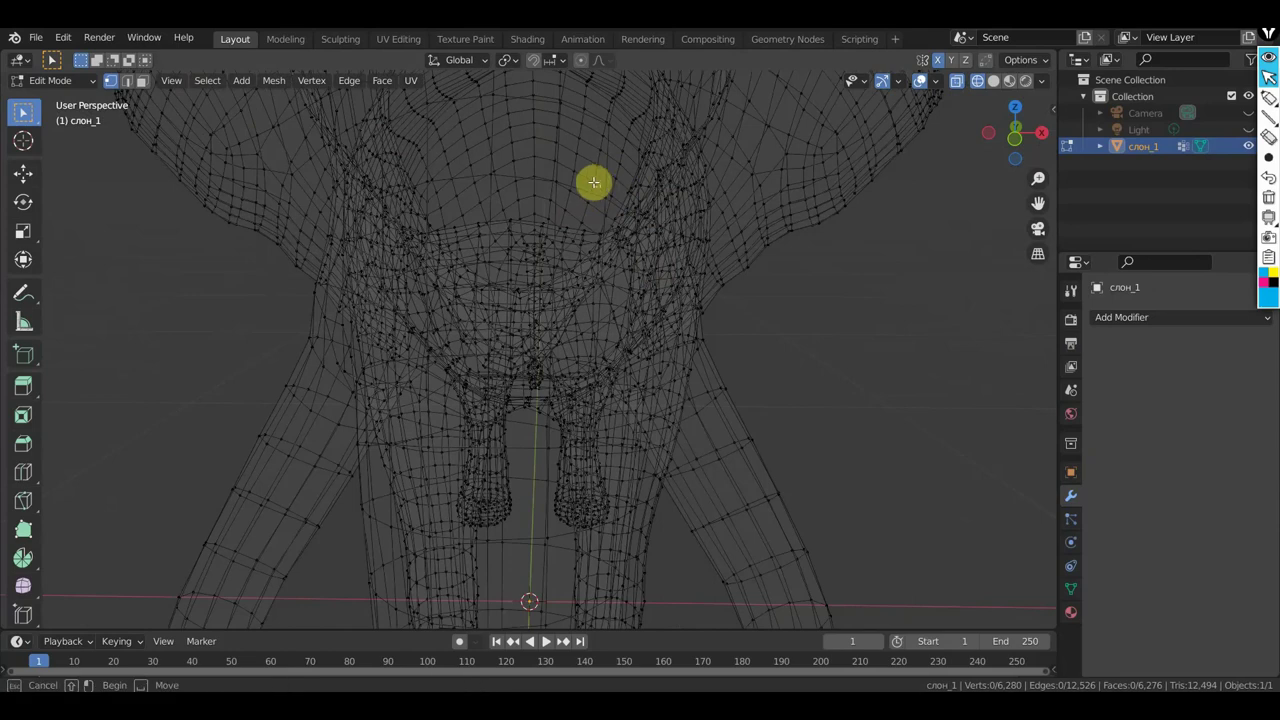
pyautogui.moveTo(629, 209)
pyautogui.mouseDown(button='middle')
pyautogui.moveTo(697, 180)
pyautogui.moveTo(888, 217)
pyautogui.moveTo(960, 209)
pyautogui.moveTo(749, 249)
pyautogui.mouseUp(button='middle')
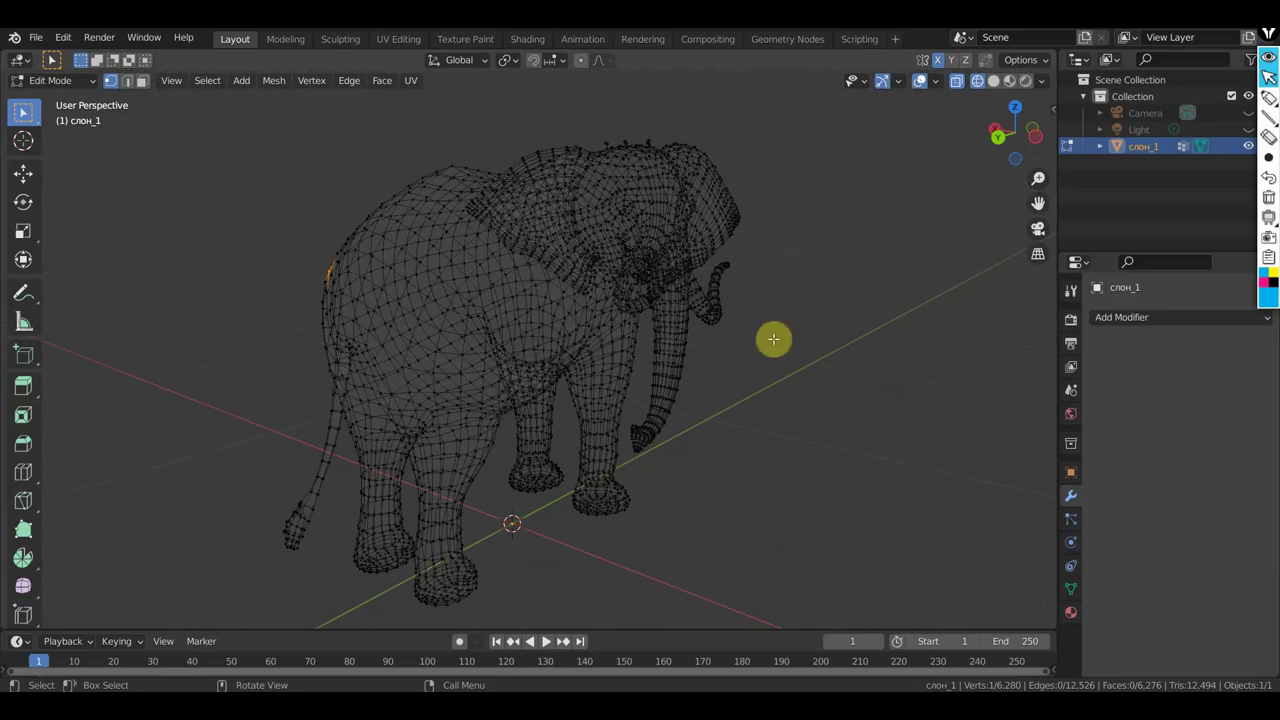
# Confirm the vertex move into long back spikes, then put слон_1 in Sculpt Mode.
pyautogui.press('g')
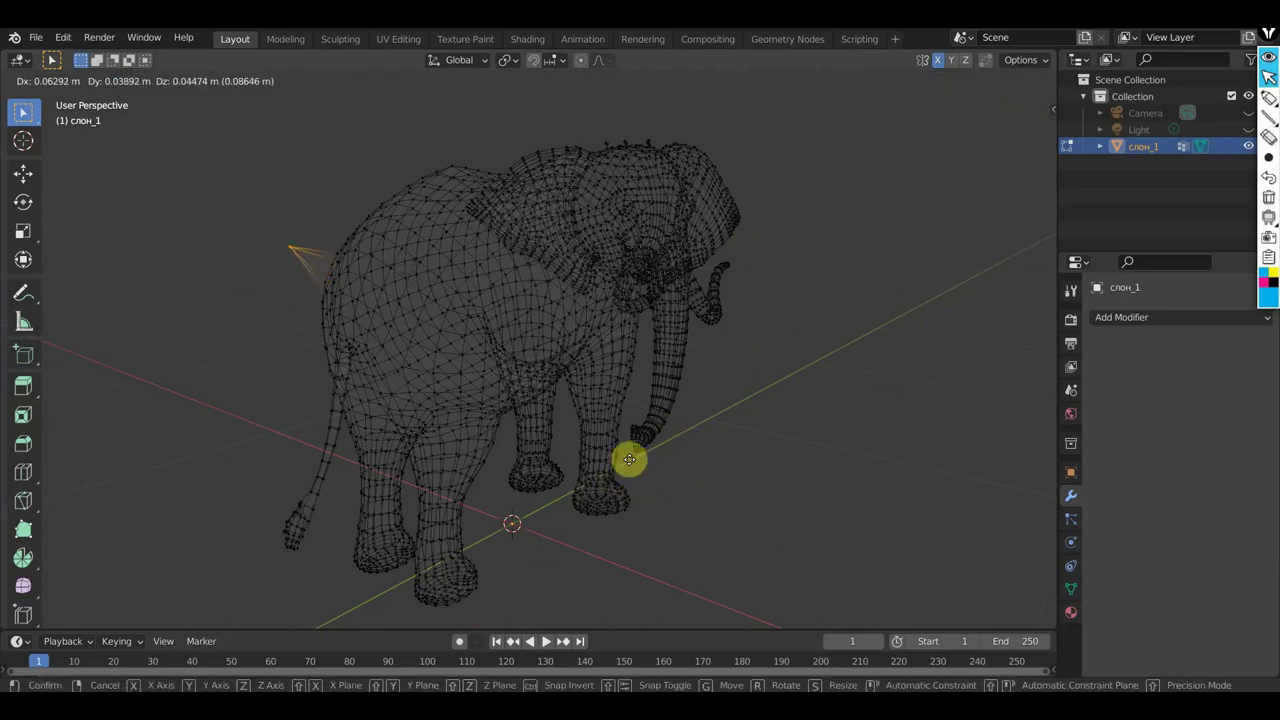
pyautogui.click(501, 342)
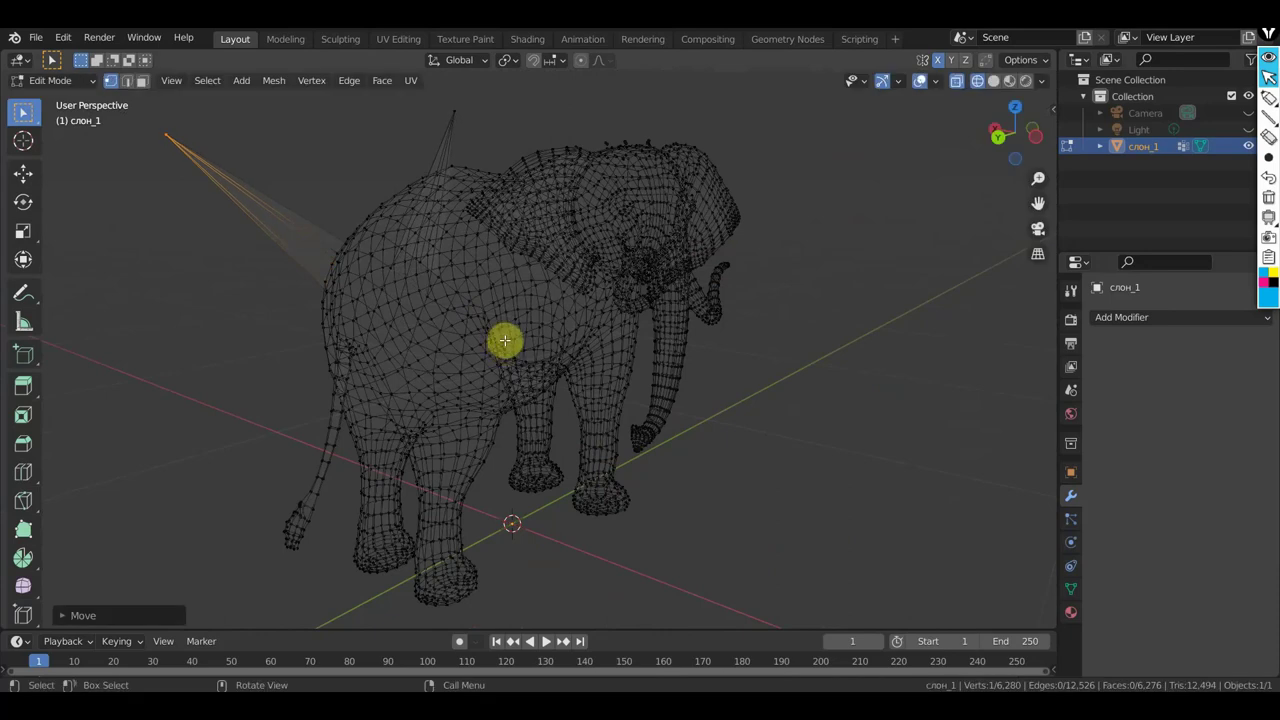
pyautogui.moveTo(457, 223); pyautogui.dragTo(580, 251, button='middle')
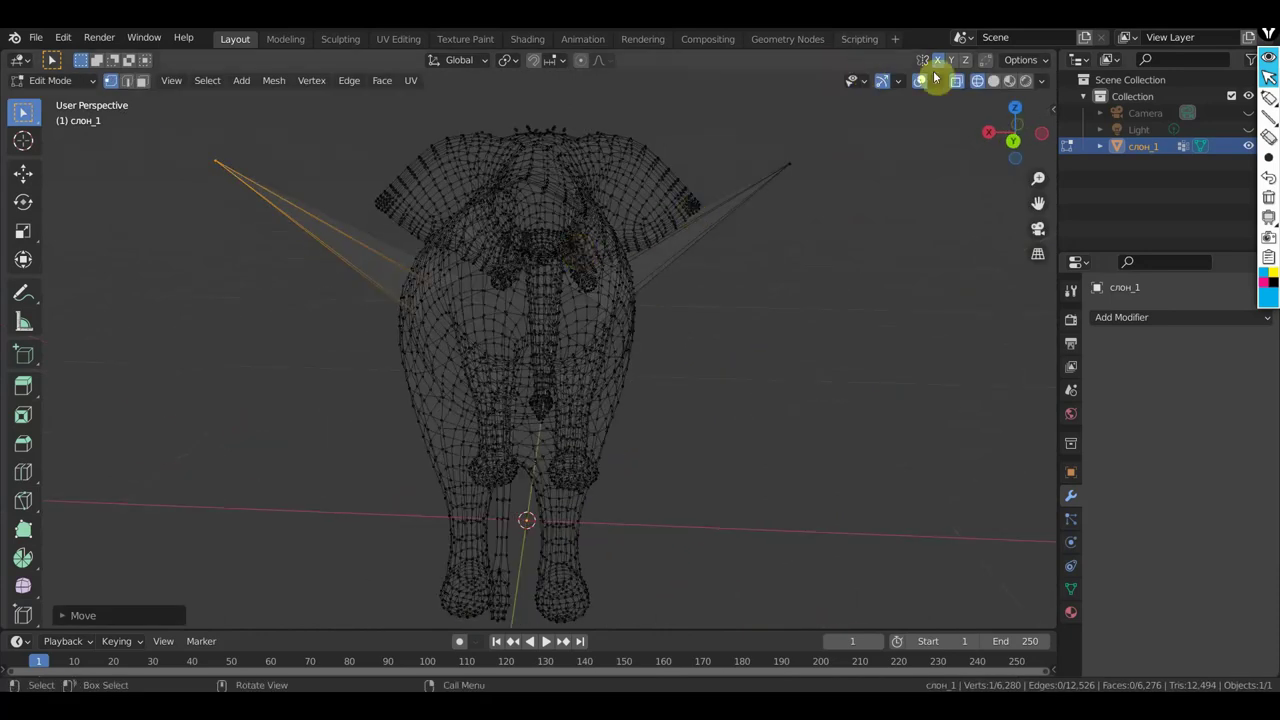
pyautogui.click(55, 82)
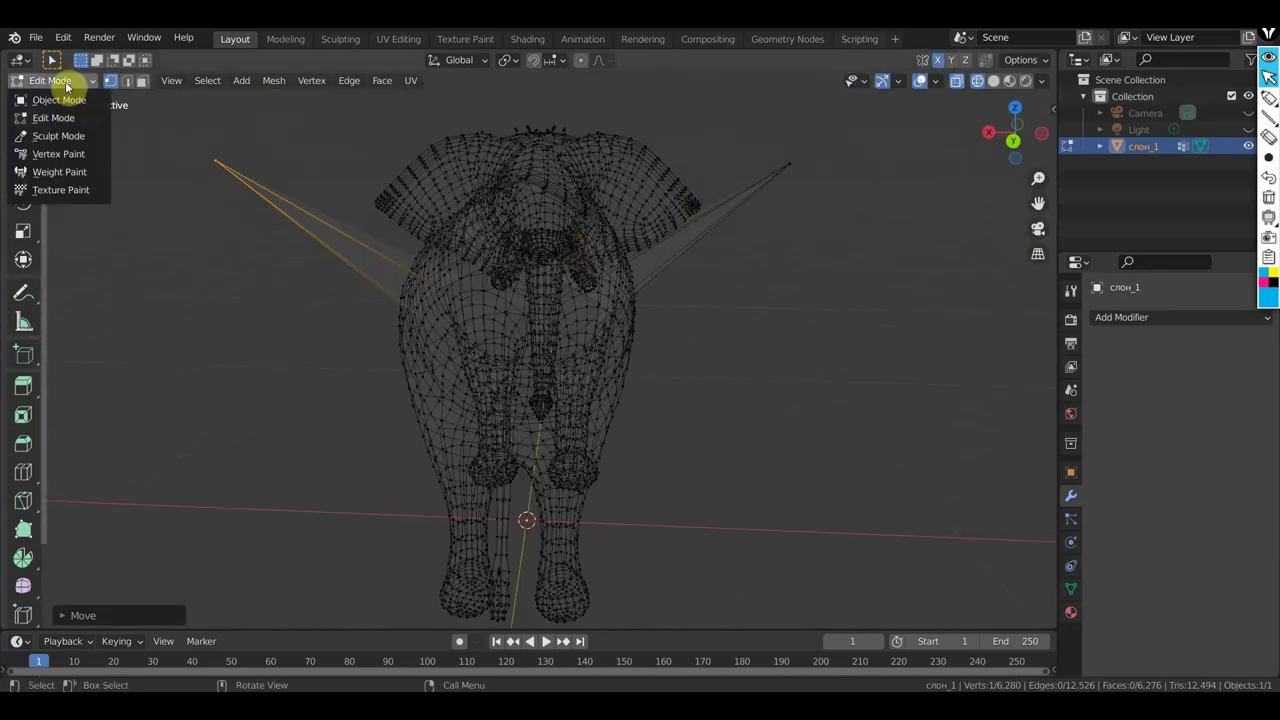
pyautogui.click(60, 134)
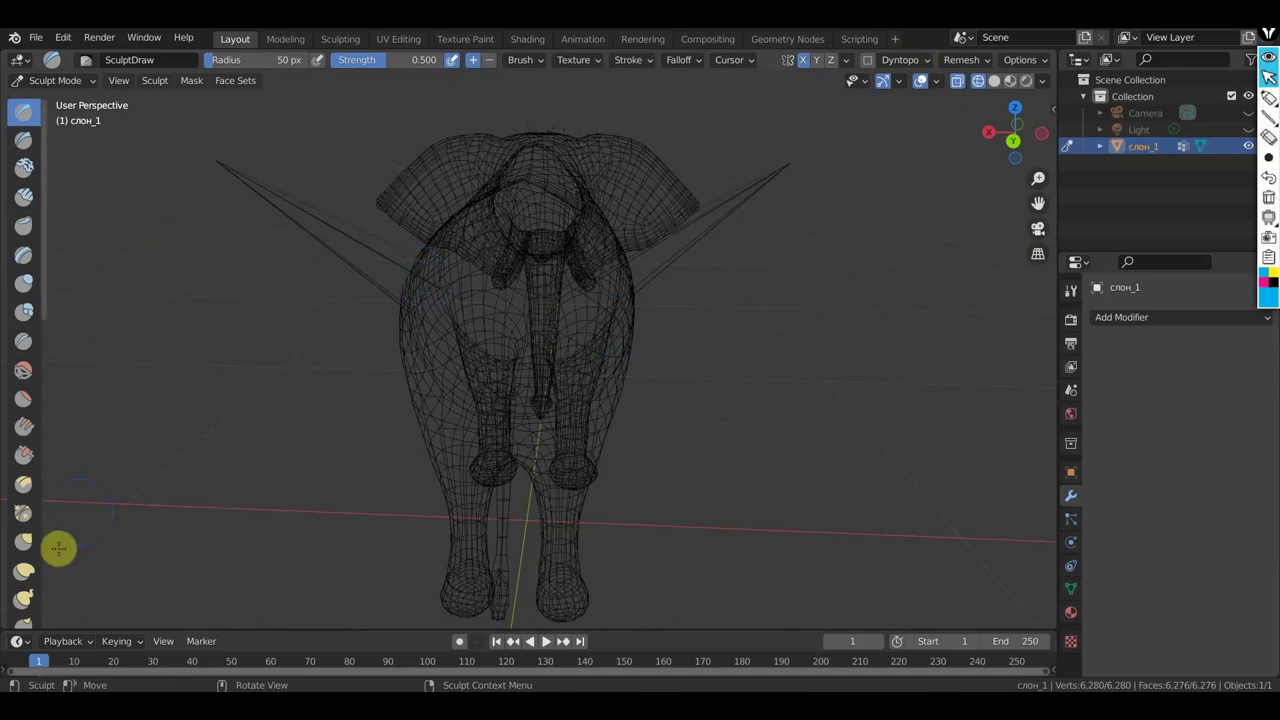
# With the Grab brush at radius 149 px, pull the back spikes into wide mirrored flaps.
pyautogui.click(23, 540)
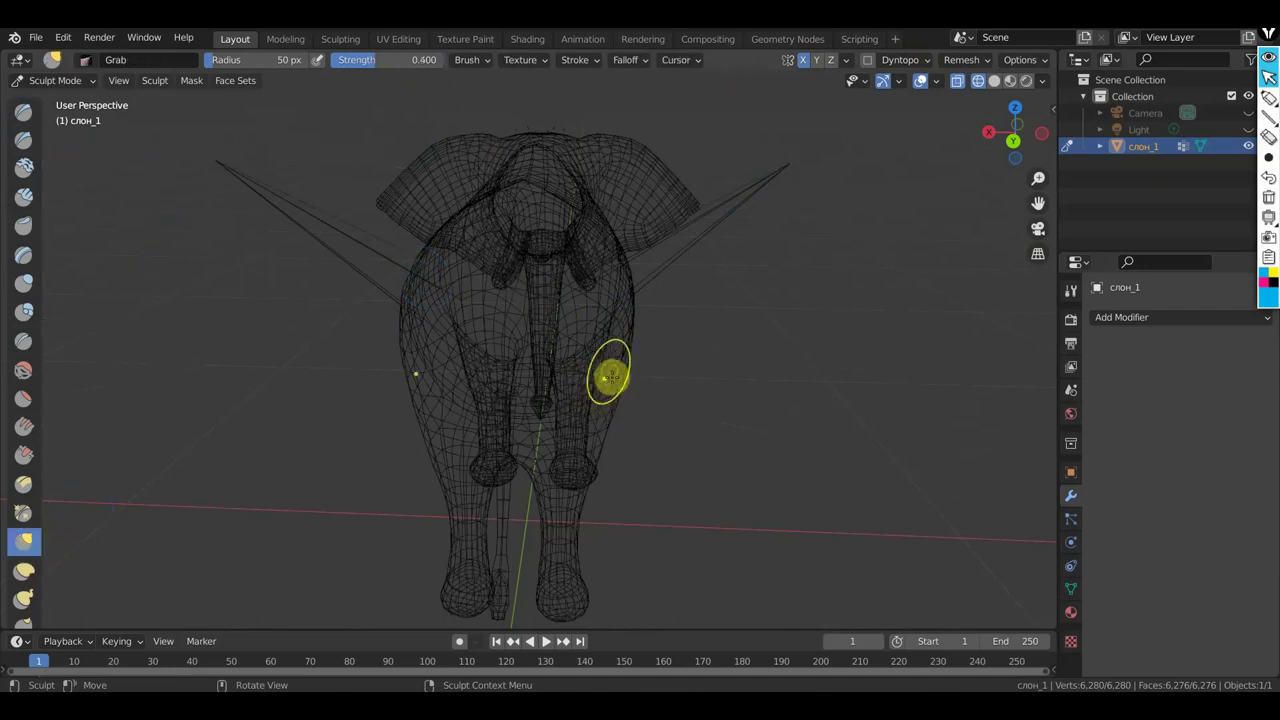
pyautogui.press('f')
pyautogui.click(660, 386)
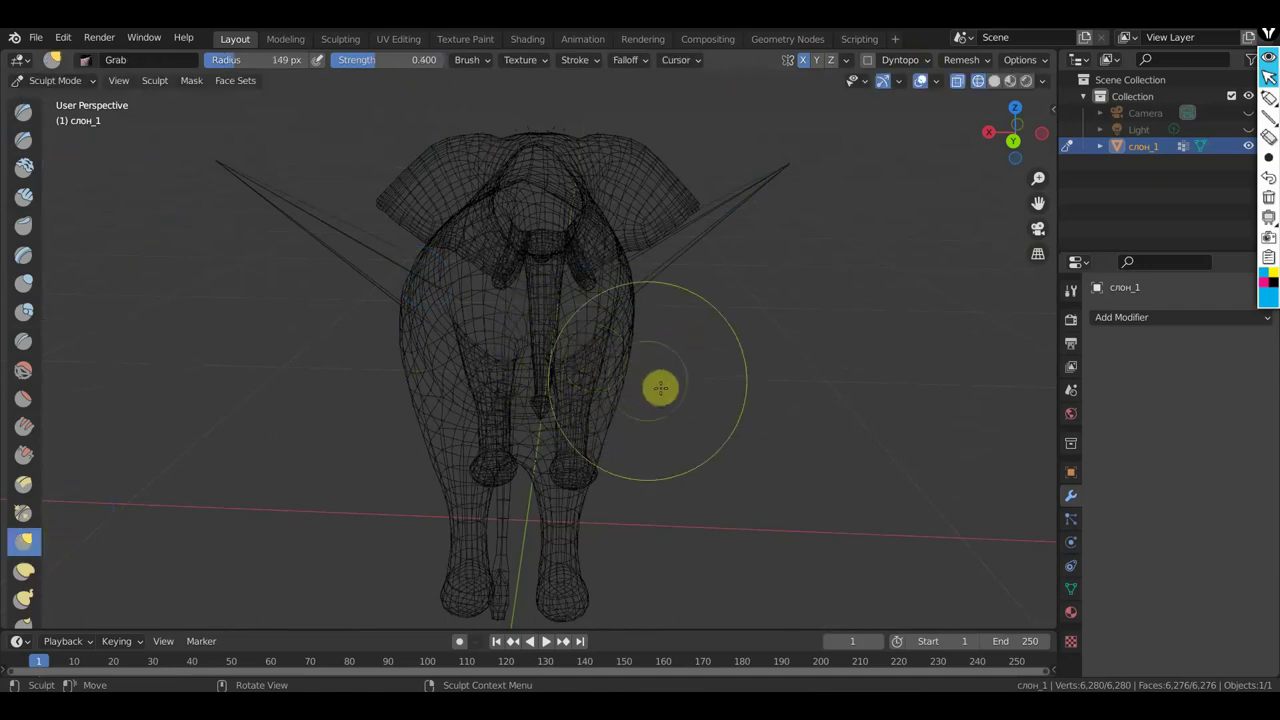
pyautogui.moveTo(625, 357); pyautogui.dragTo(735, 372)
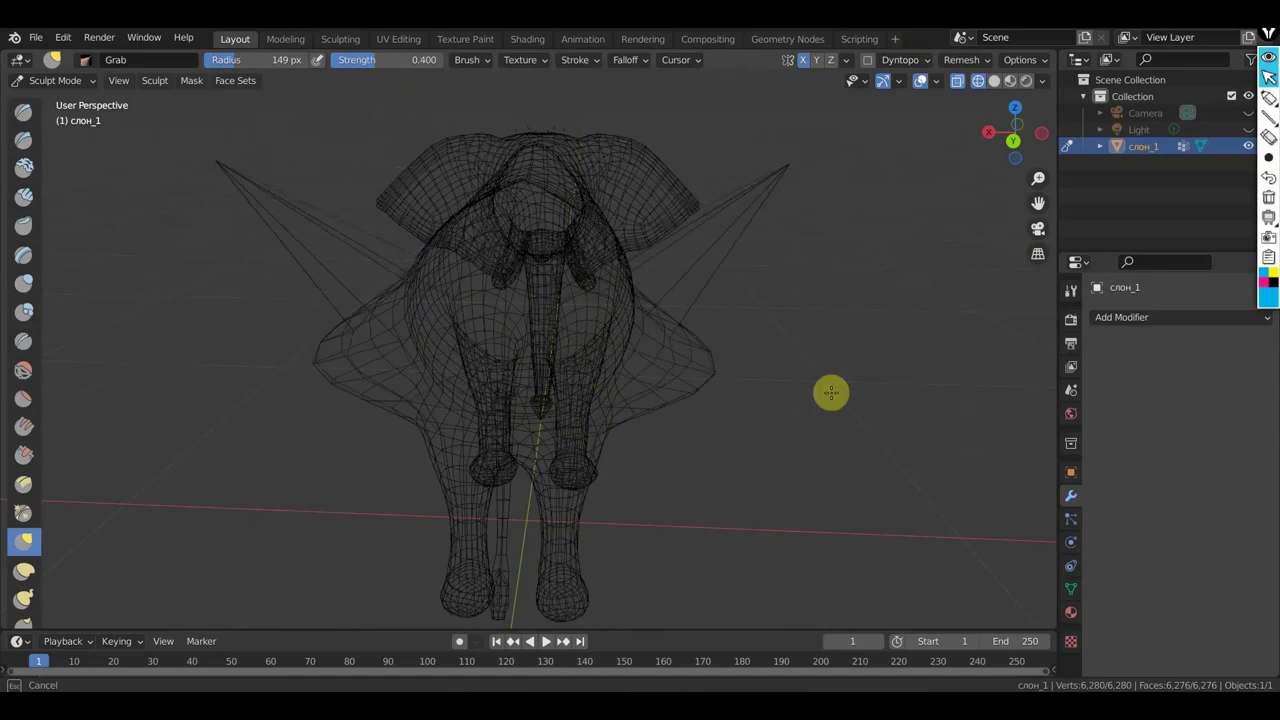
# Switch to solid shading, view the elephant at three-quarters, and return it to Object Mode.
pyautogui.click(995, 81)
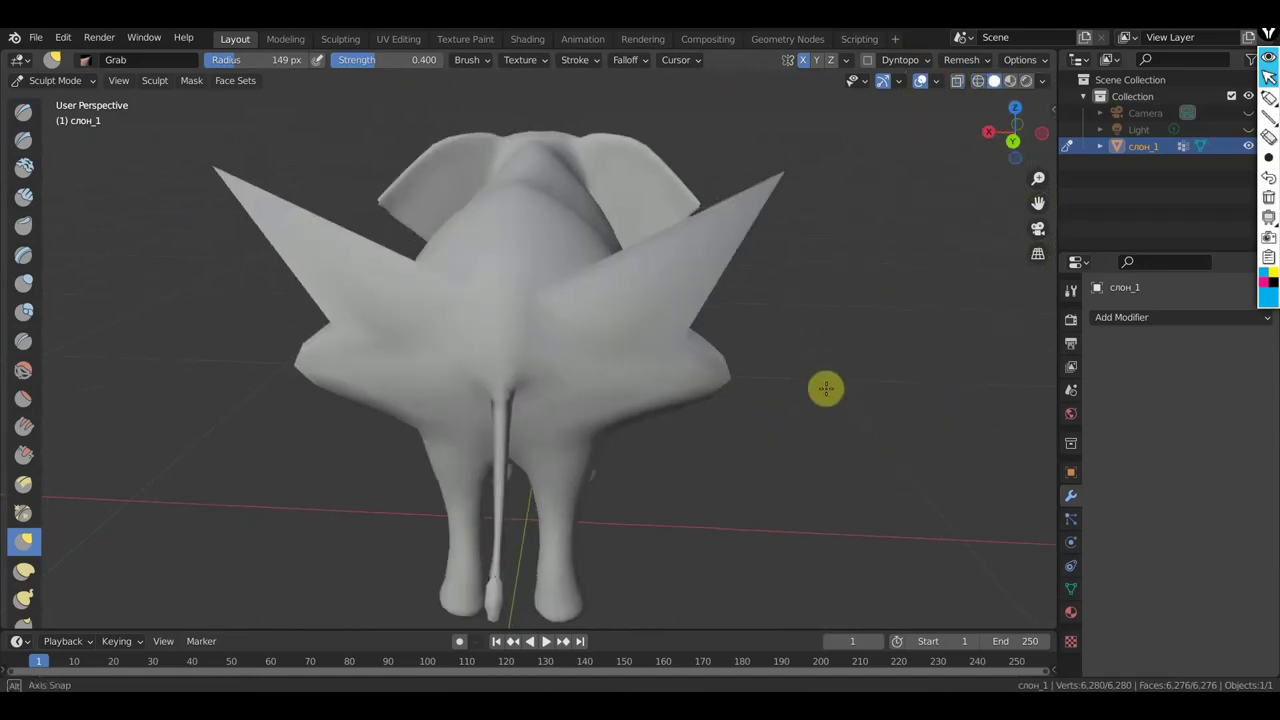
pyautogui.moveTo(826, 386)
pyautogui.mouseDown(button='middle')
pyautogui.moveTo(571, 386)
pyautogui.moveTo(531, 366)
pyautogui.mouseUp(button='middle')
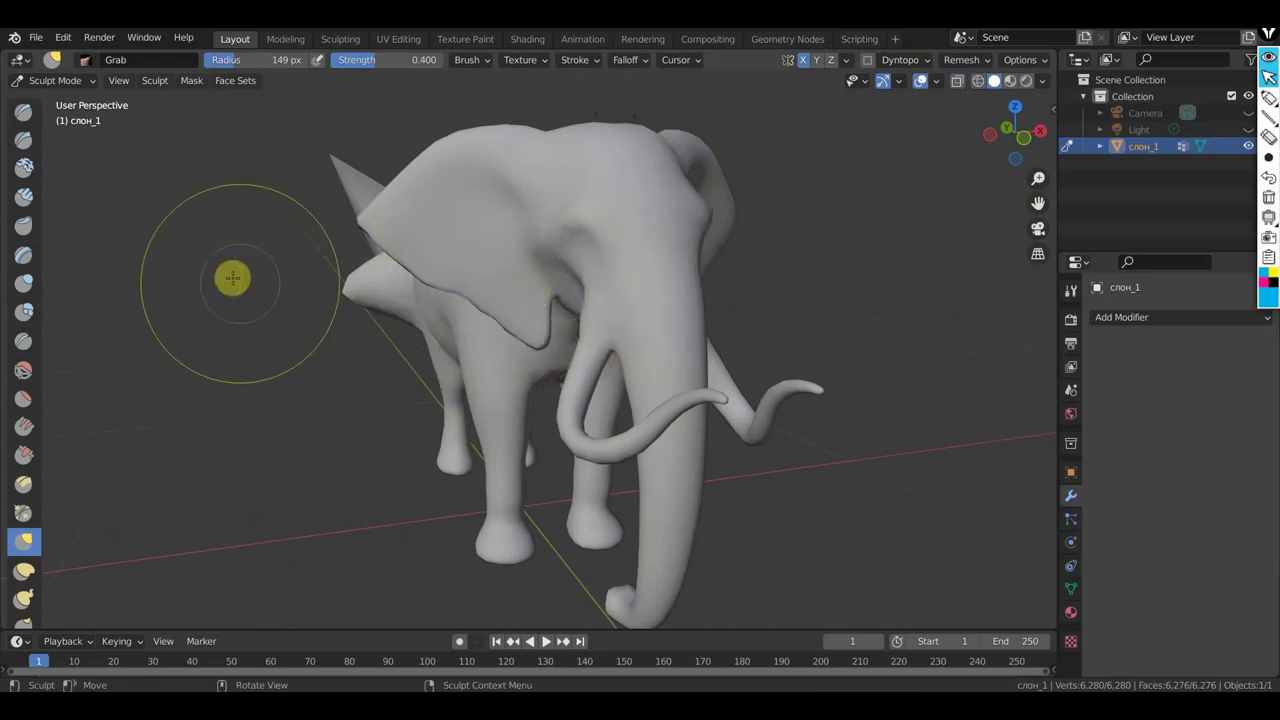
pyautogui.click(62, 81)
pyautogui.click(60, 96)
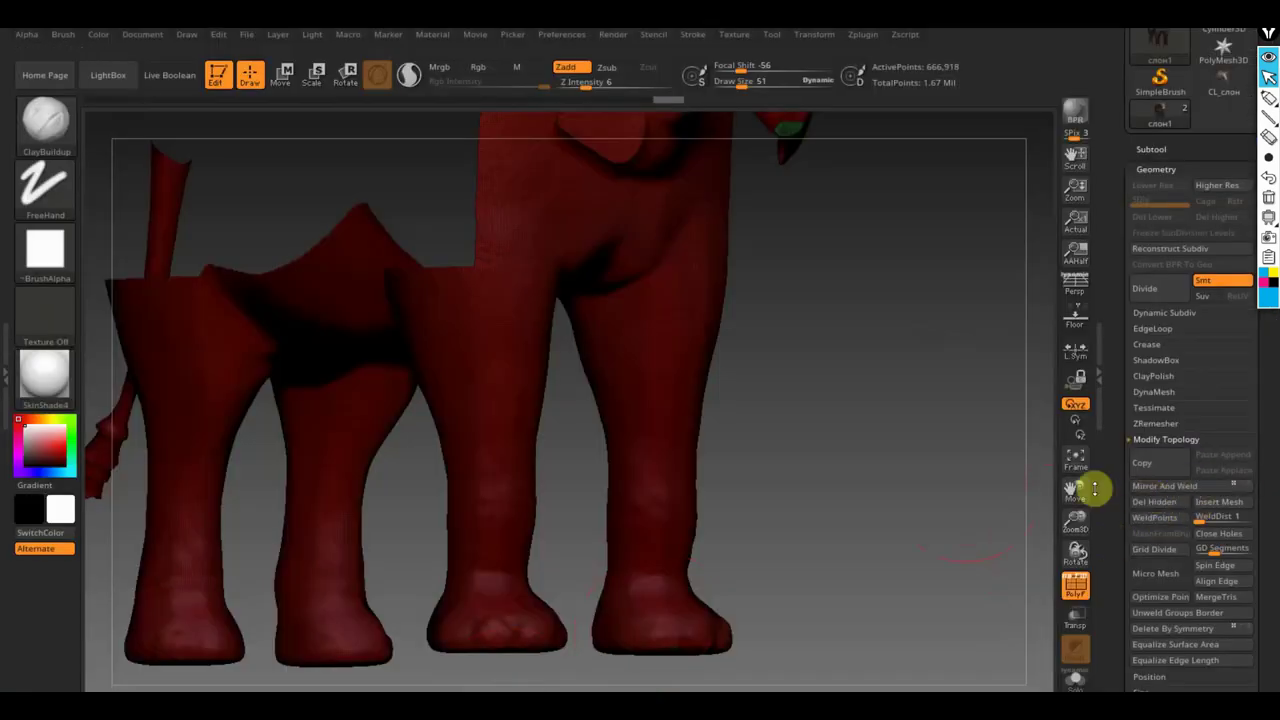
# Show the textured elephant from the back, with Floor on and PolyF off.
pyautogui.keyDown('shift'); pyautogui.moveTo(906, 480); pyautogui.dragTo(930, 490); pyautogui.keyUp('shift')
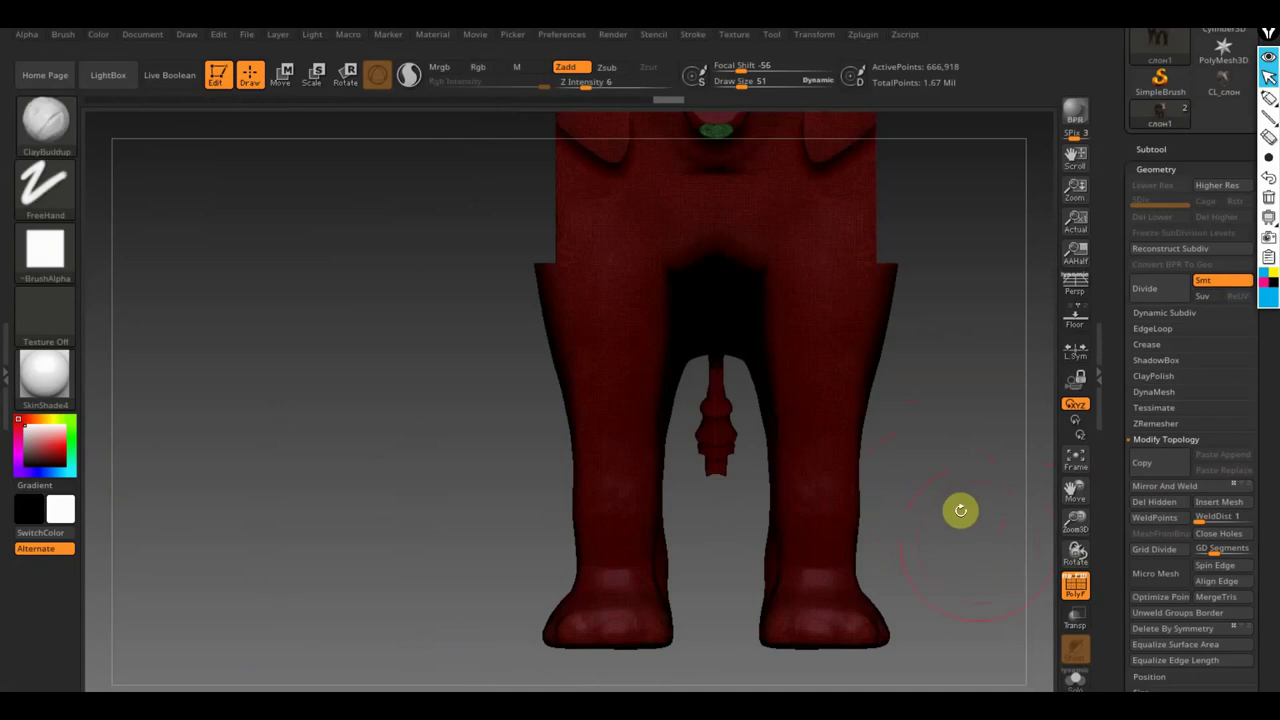
pyautogui.moveTo(940, 409)
pyautogui.keyDown('alt'); pyautogui.mouseDown()
pyautogui.moveTo(914, 349)
pyautogui.moveTo(909, 536)
pyautogui.moveTo(886, 523)
pyautogui.mouseUp(); pyautogui.keyUp('alt')
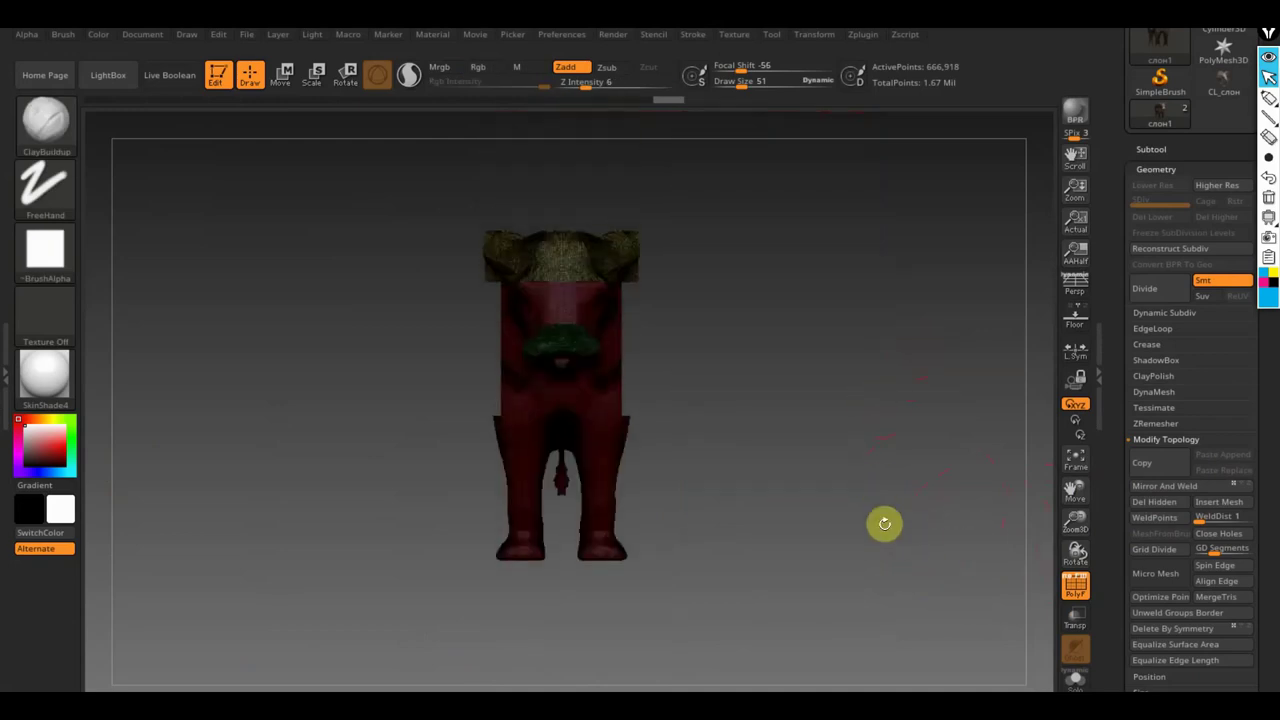
pyautogui.click(1075, 318)
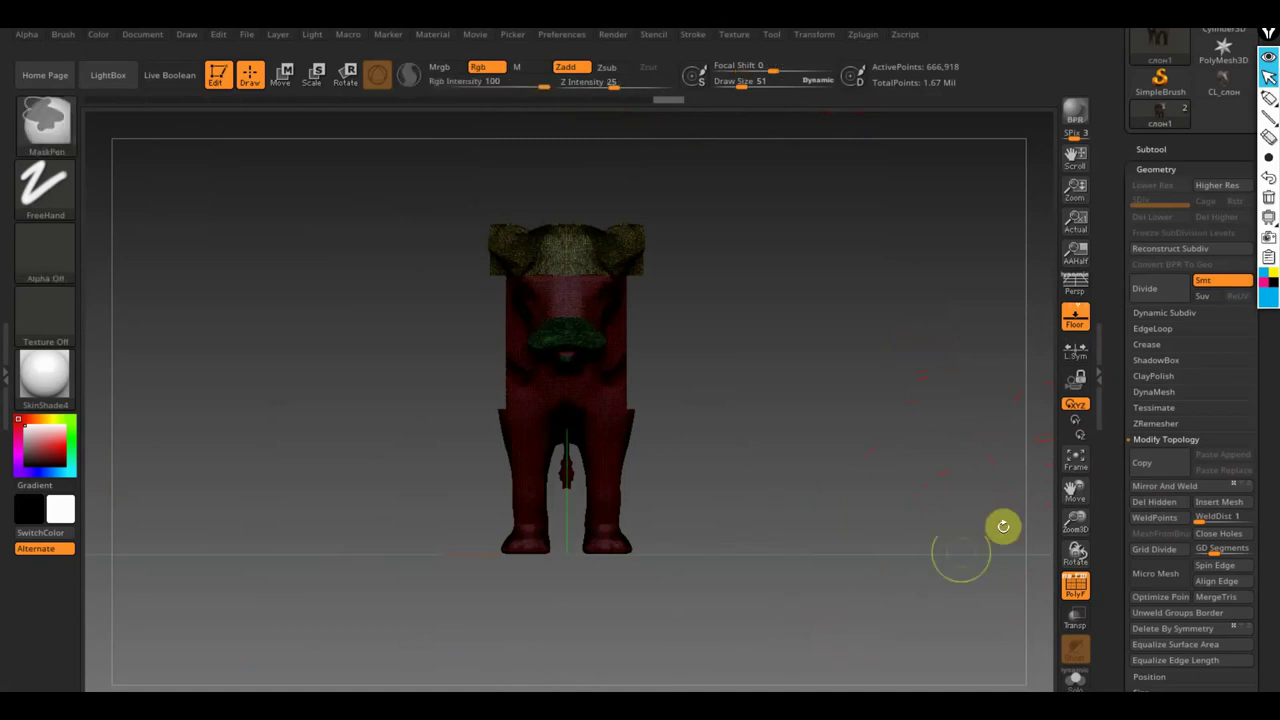
pyautogui.click(1075, 585)
# Hide one half of the elephant with a Ctrl+Shift selection.
pyautogui.keyDown('ctrl'); pyautogui.moveTo(833, 656); pyautogui.dragTo(567, 146); pyautogui.keyUp('ctrl')
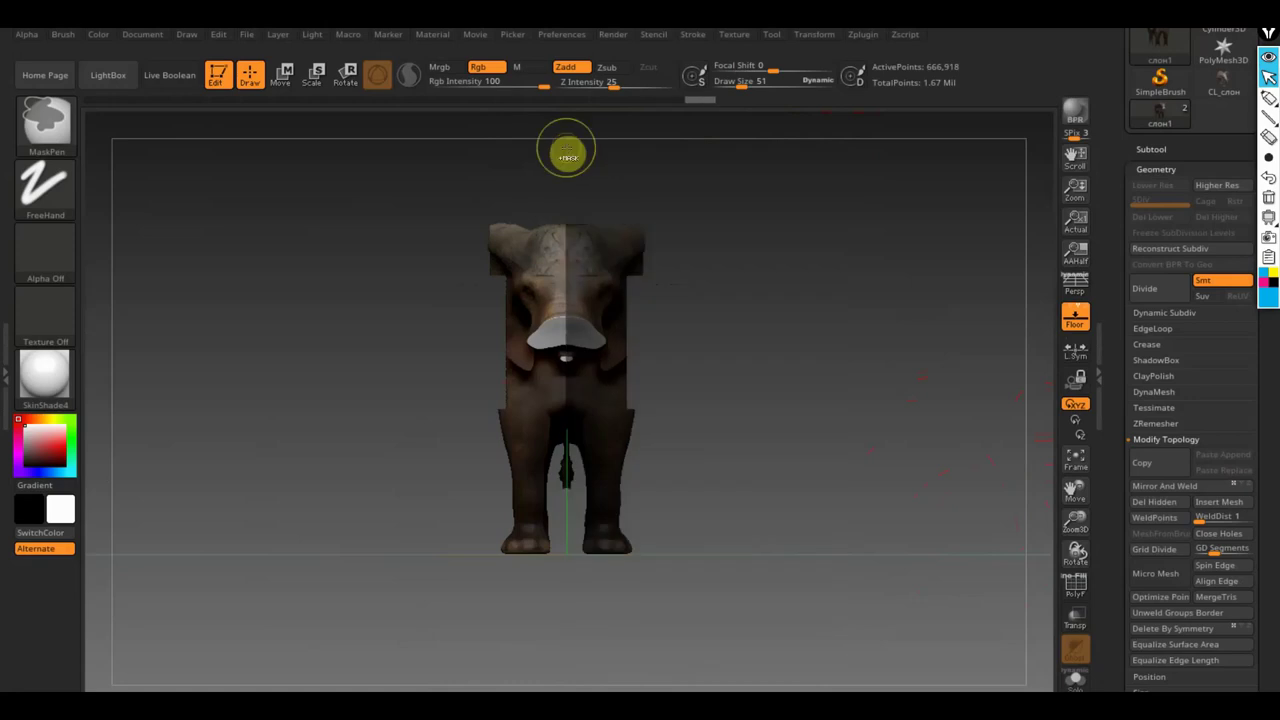
pyautogui.keyDown('ctrl'); pyautogui.moveTo(688, 195); pyautogui.dragTo(690, 197); pyautogui.keyUp('ctrl')
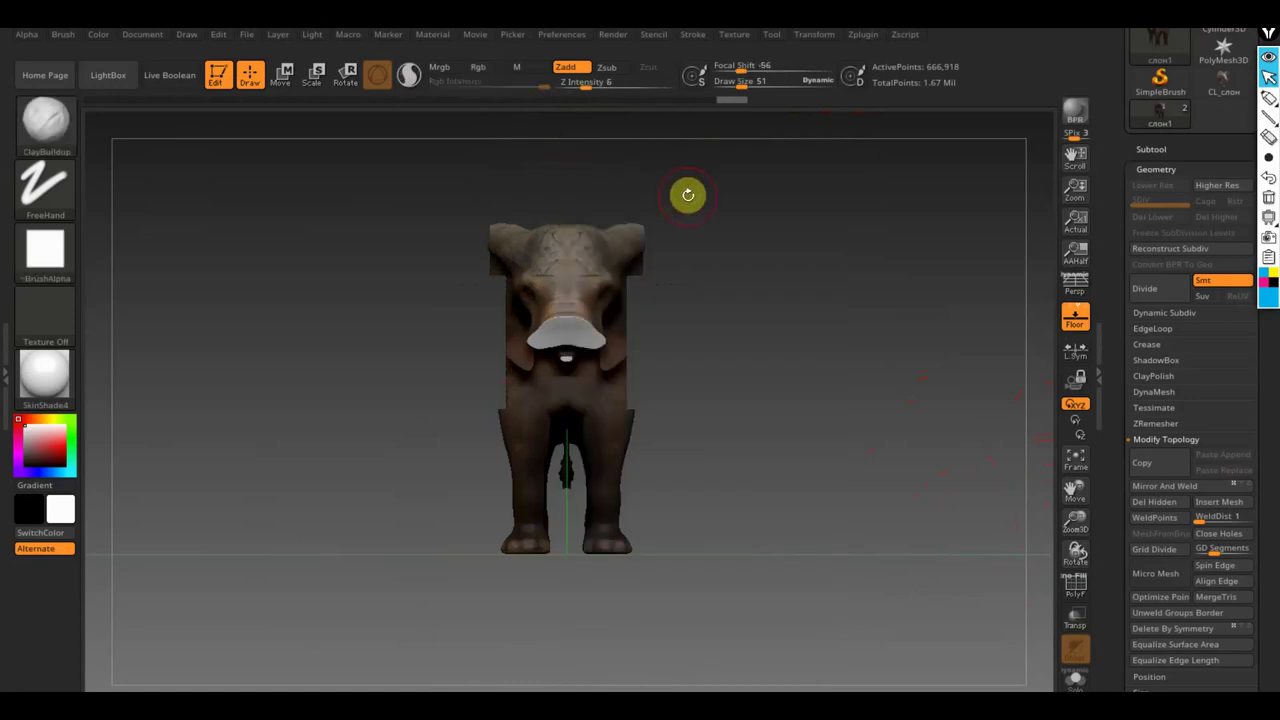
pyautogui.keyDown('ctrl'); pyautogui.keyDown('shift'); pyautogui.moveTo(610, 240); pyautogui.dragTo(592, 264); pyautogui.keyUp('shift'); pyautogui.keyUp('ctrl')
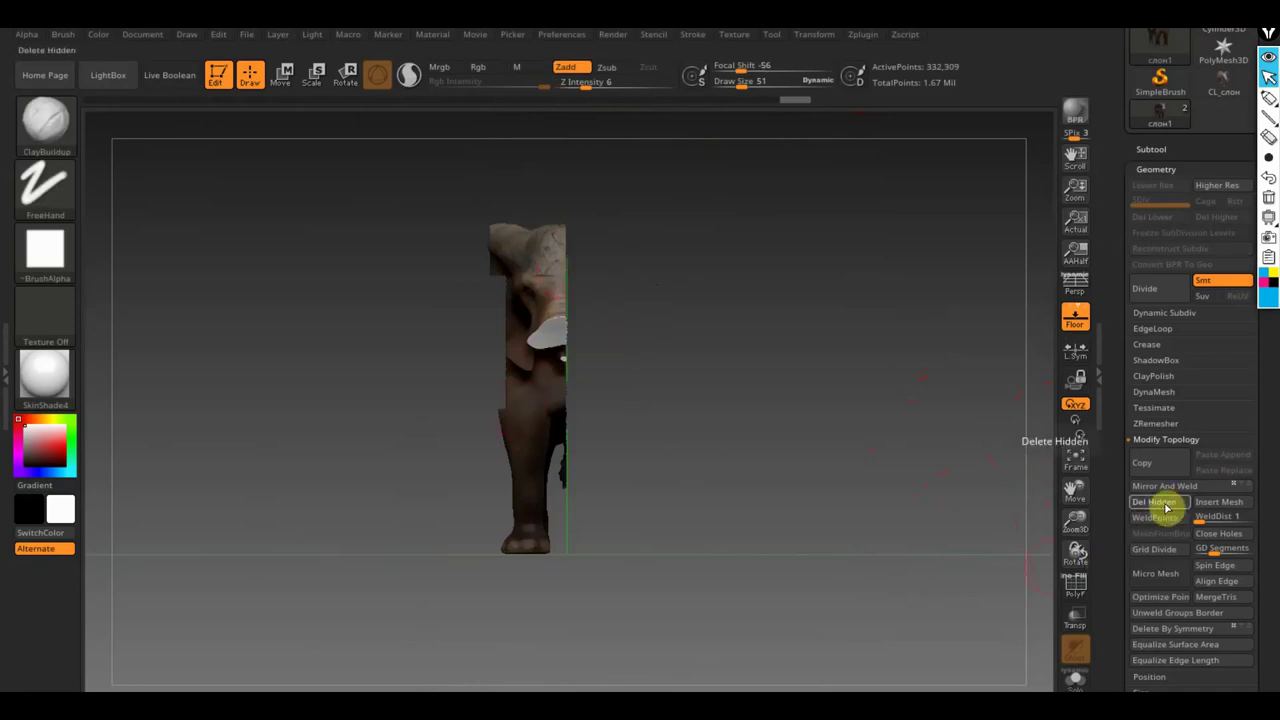
# Delete the hidden half and shift the remaining half left along X.
pyautogui.click(1166, 508)
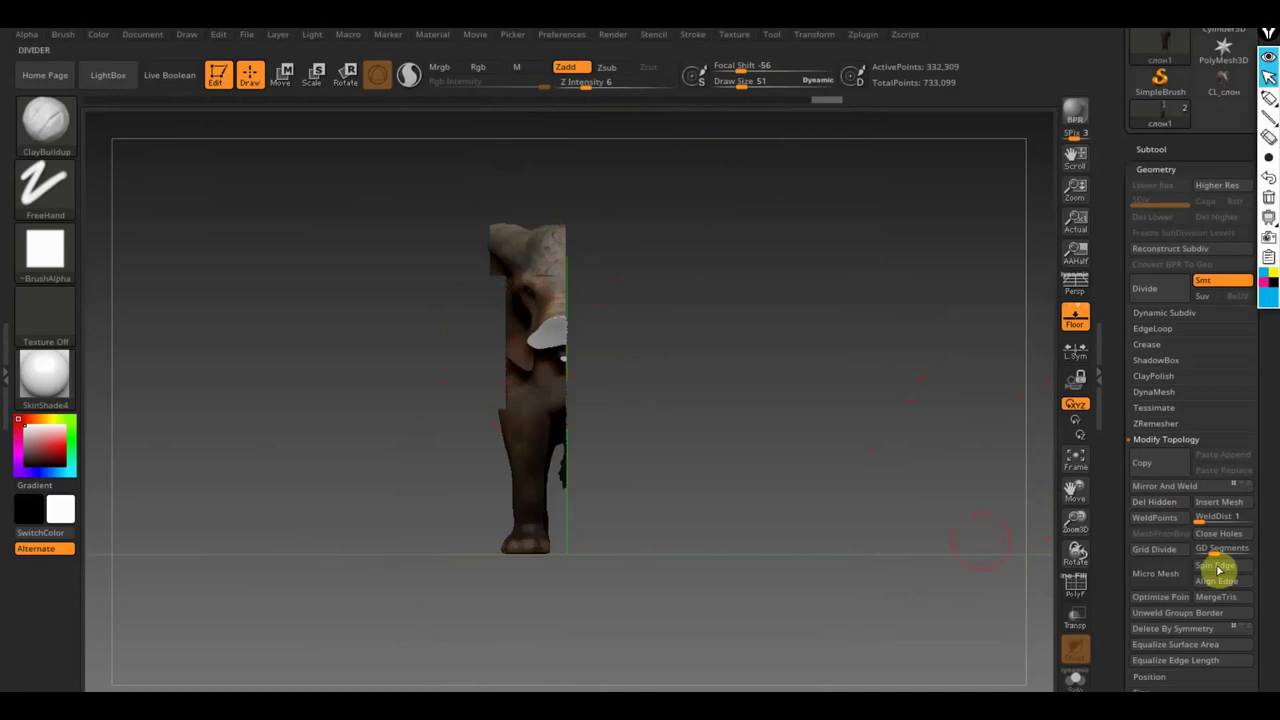
pyautogui.click(288, 74)
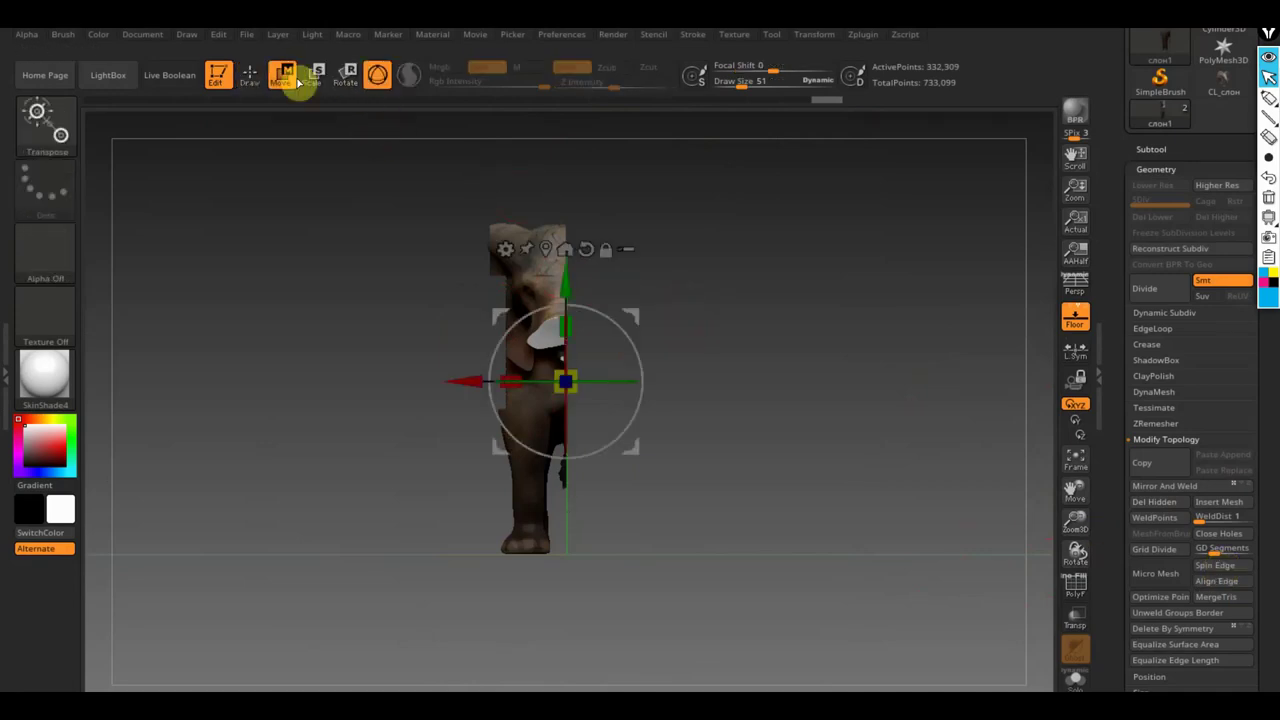
pyautogui.moveTo(471, 371); pyautogui.dragTo(403, 377)
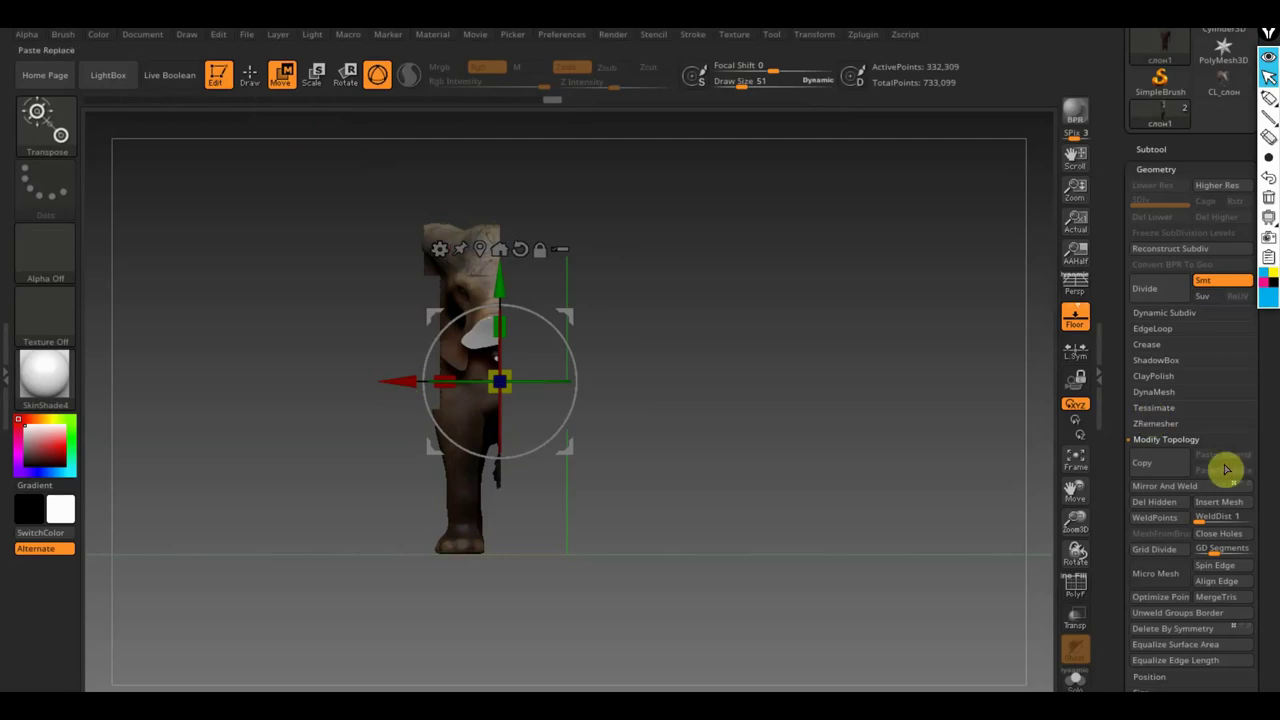
# Mirror the half into a second half and move the pair apart to the right.
pyautogui.click(1190, 488)
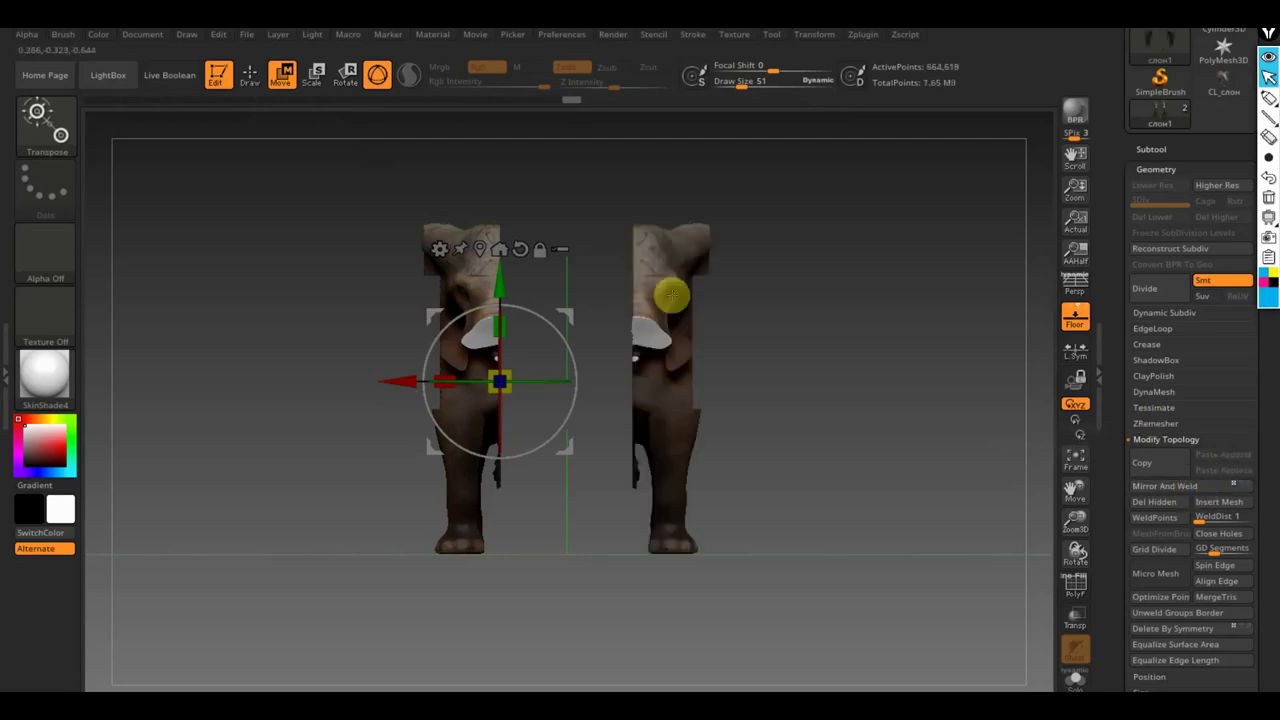
pyautogui.moveTo(760, 357)
pyautogui.mouseDown()
pyautogui.moveTo(849, 363)
pyautogui.moveTo(771, 357)
pyautogui.mouseUp()
pyautogui.press('q')
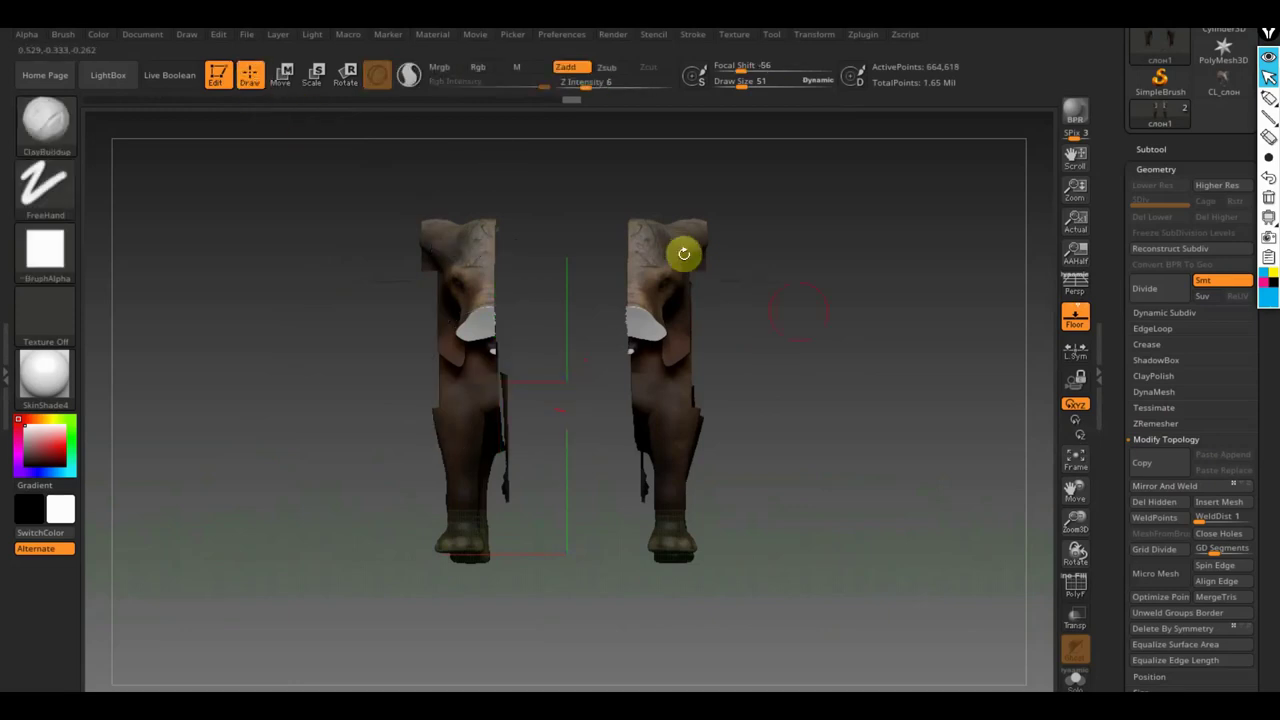
pyautogui.moveTo(828, 319)
pyautogui.mouseDown()
pyautogui.moveTo(831, 386)
pyautogui.moveTo(817, 374)
pyautogui.mouseUp()
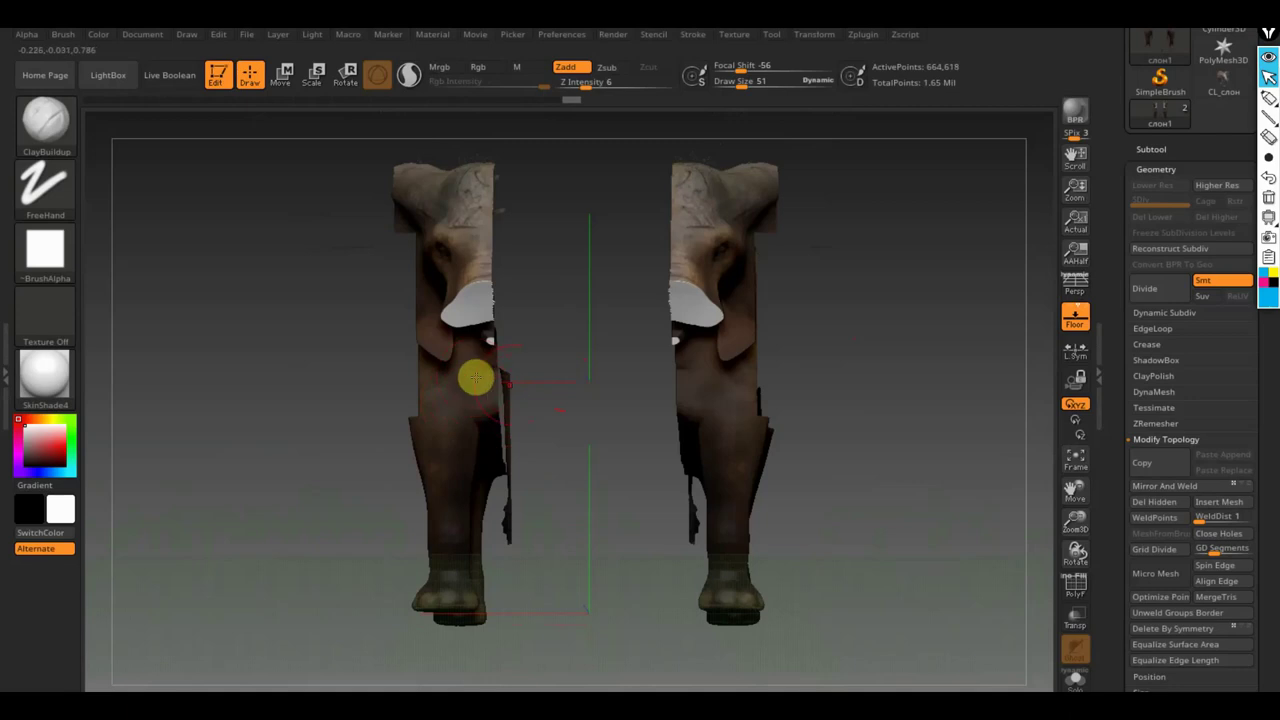
pyautogui.click(278, 78)
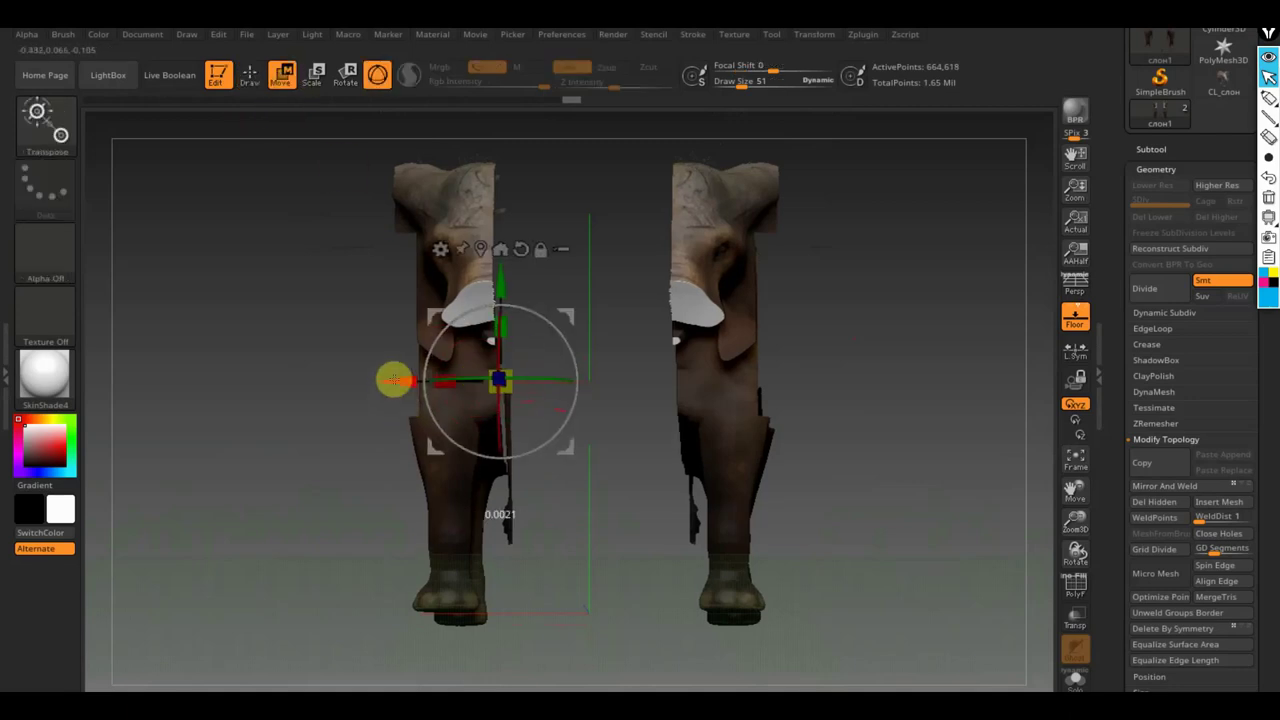
pyautogui.moveTo(394, 377); pyautogui.dragTo(495, 416)
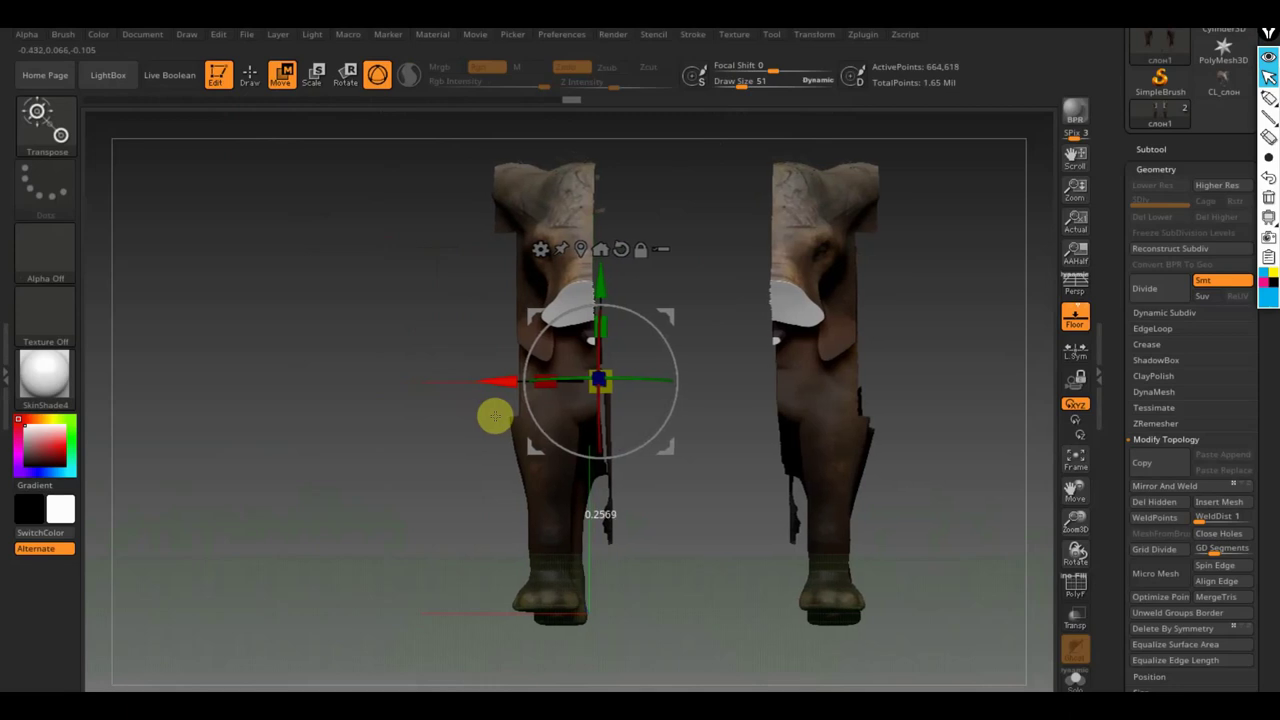
# Weld the halves with Mirror And Weld, redo history steps, and orbit to a front view.
pyautogui.click(1193, 487)
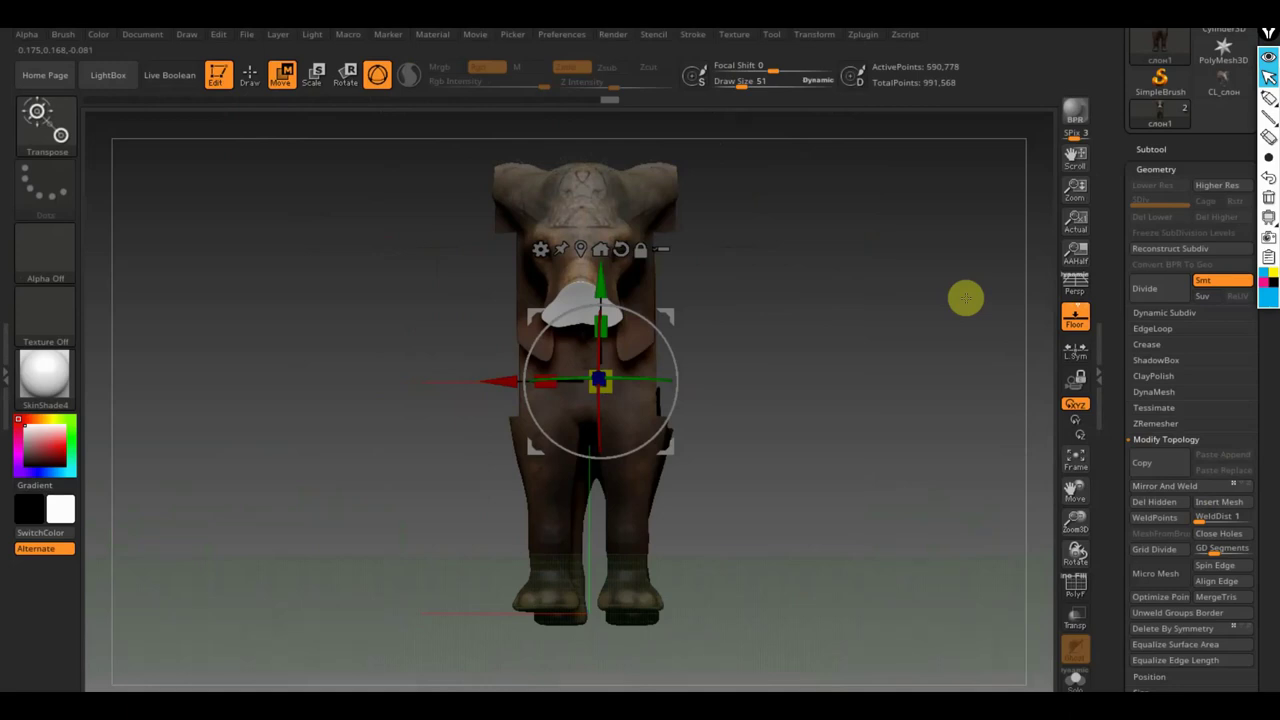
pyautogui.click(250, 74)
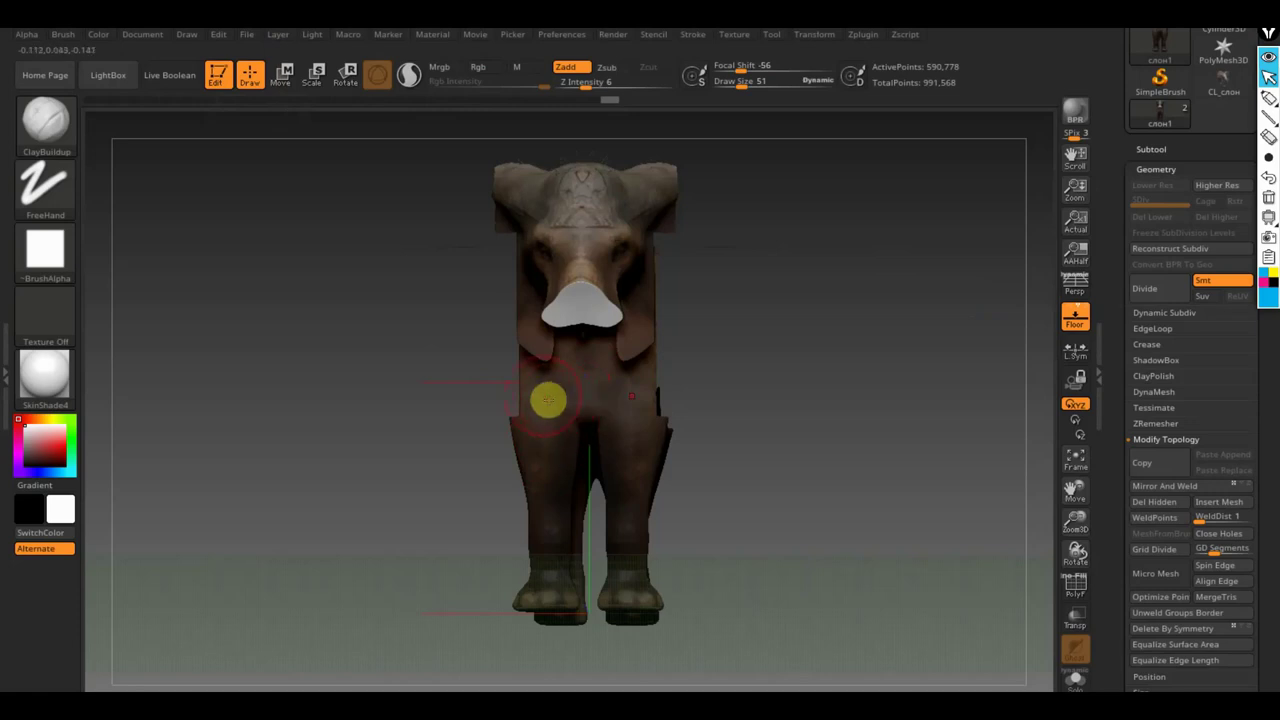
pyautogui.hotkey('ctrl', 'shift', 'z')
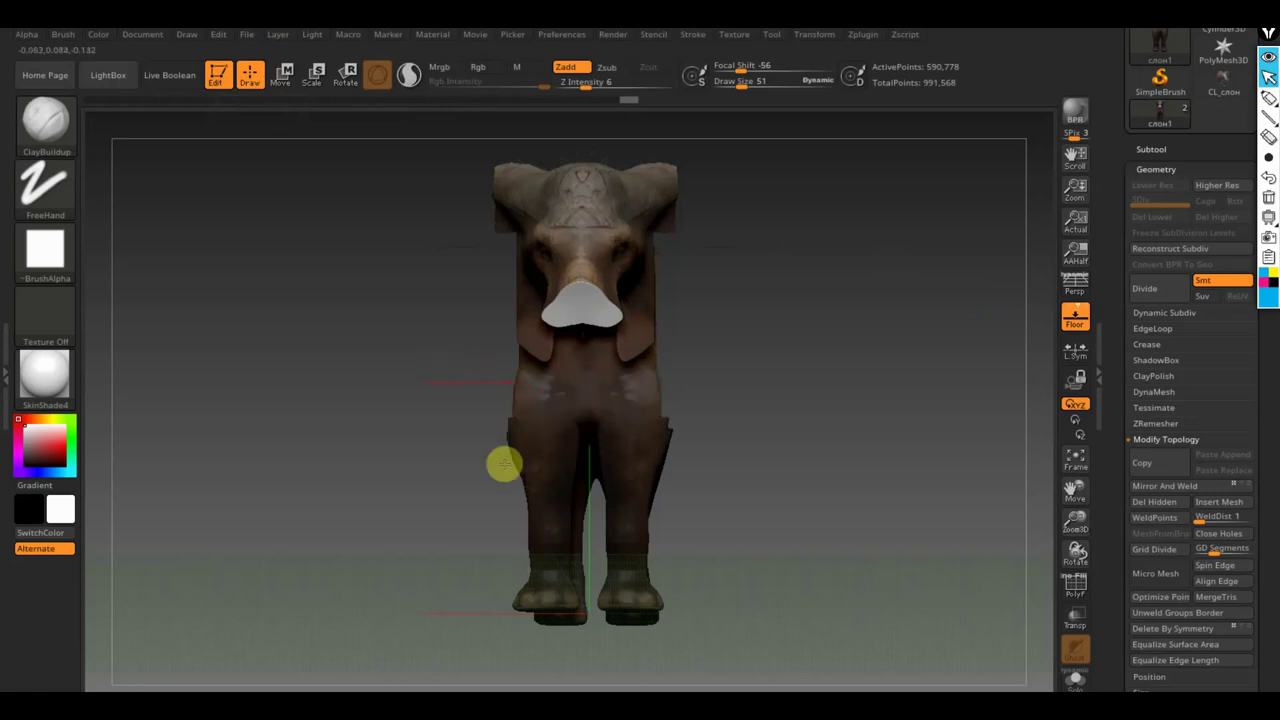
pyautogui.hotkey('ctrl', 'shift', 'z')
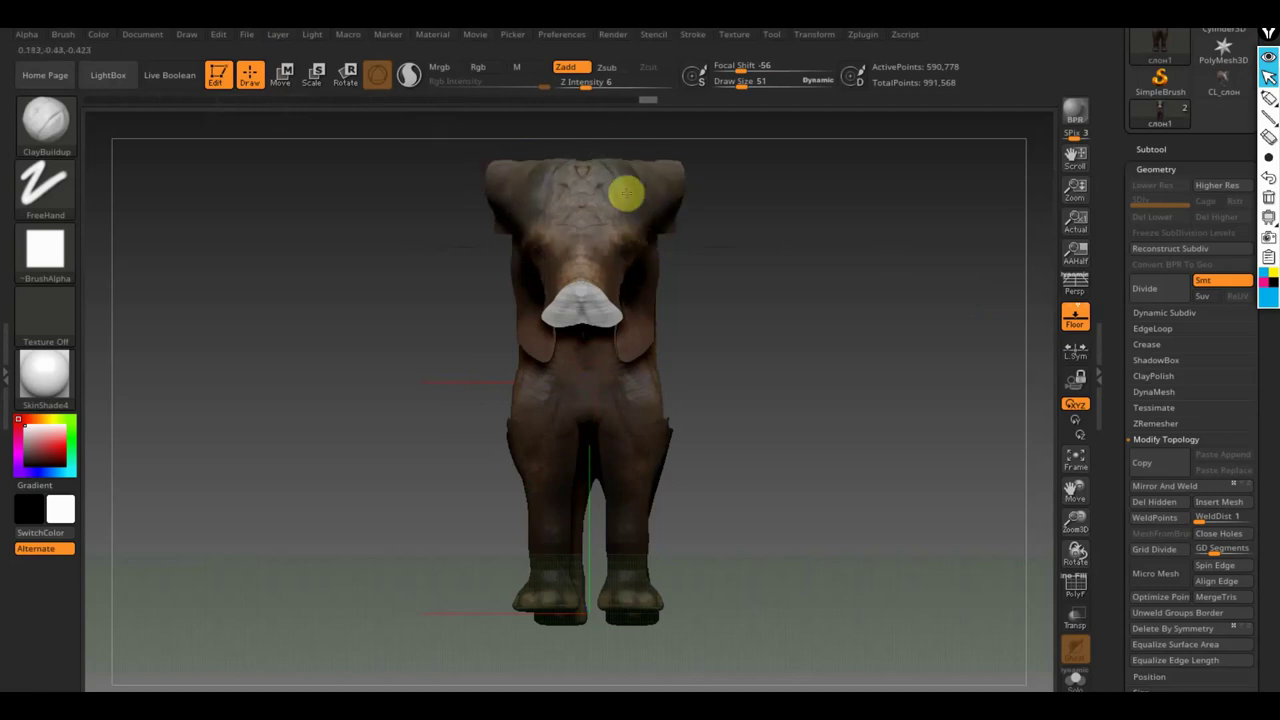
pyautogui.hotkey('ctrl', 'shift', 'z')
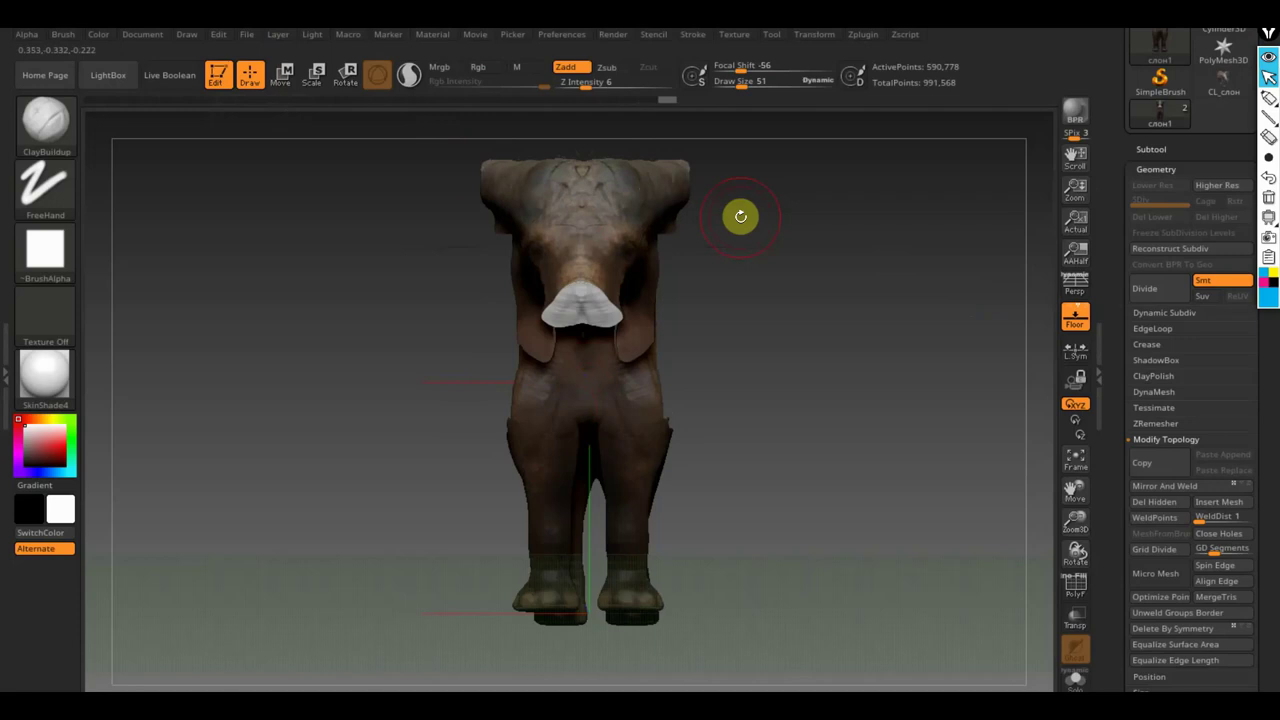
pyautogui.hotkey('ctrl', 'shift', 'z')
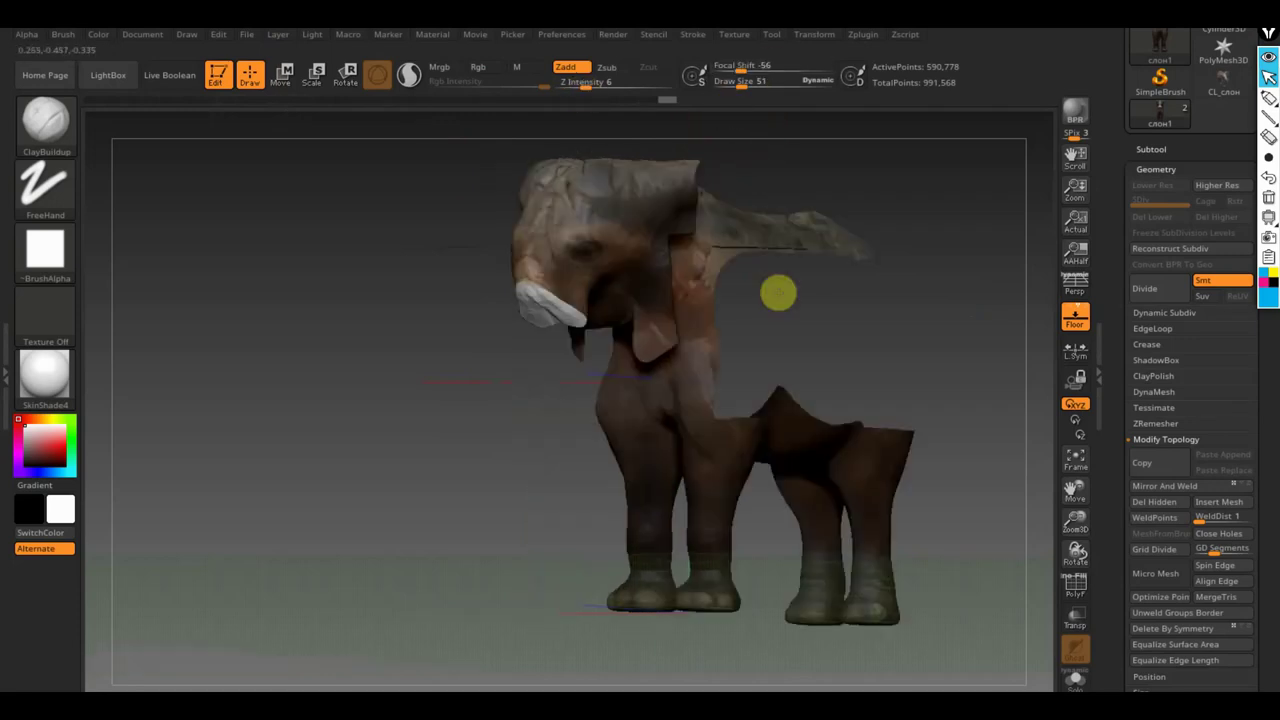
pyautogui.hotkey('ctrl', 'shift', 'z')
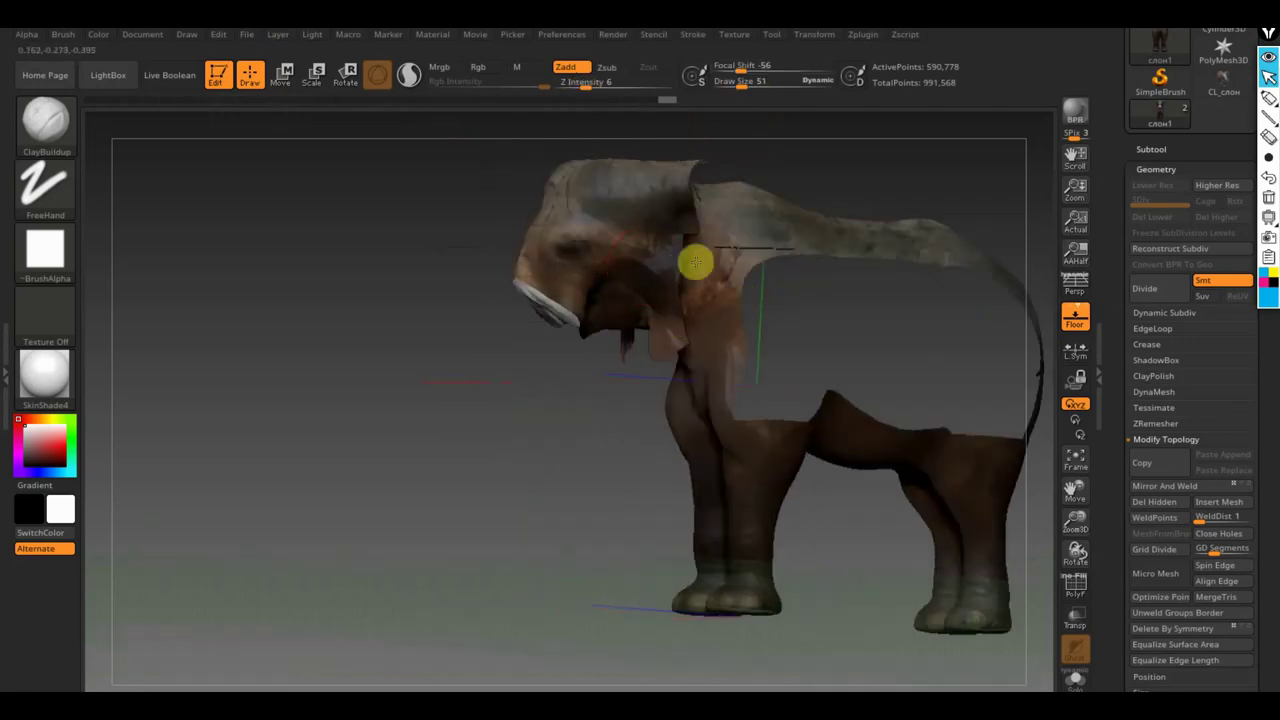
pyautogui.moveTo(703, 271); pyautogui.dragTo(683, 383)
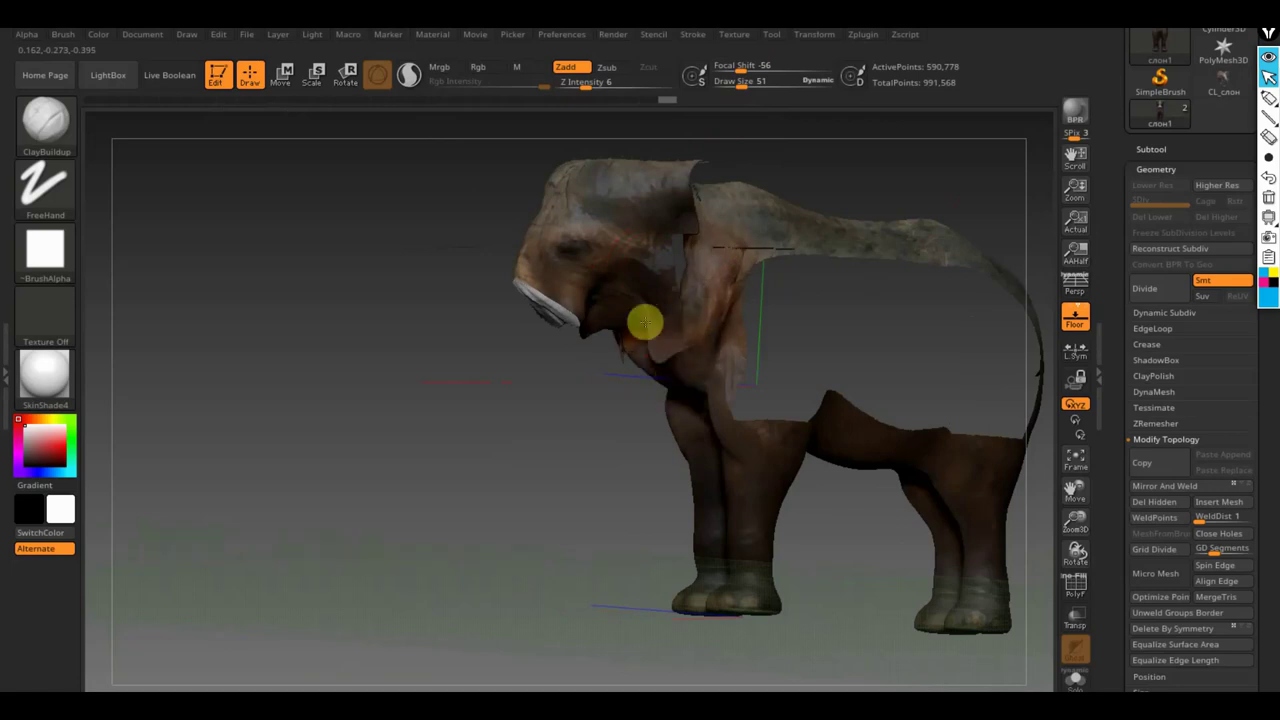
pyautogui.keyDown('shift'); pyautogui.moveTo(629, 403); pyautogui.dragTo(623, 486, button='right'); pyautogui.keyUp('shift')
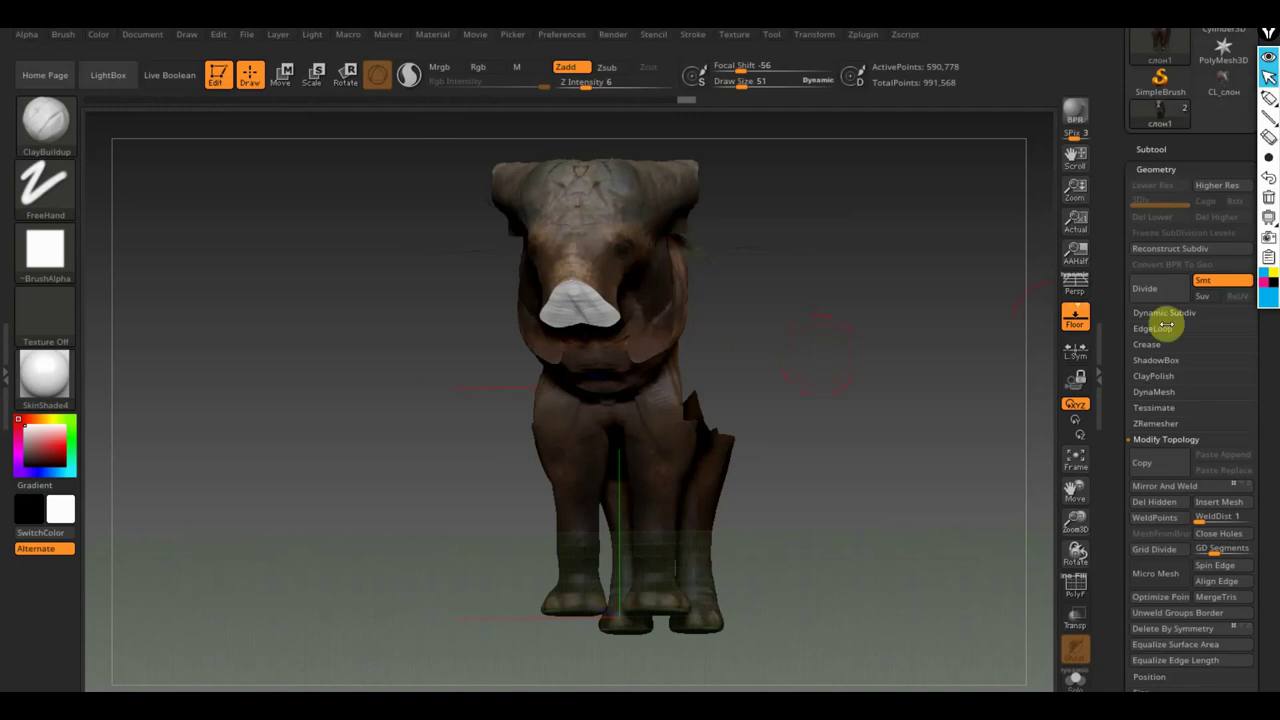
# Scroll the Tool tray and orbit the welded elephant round to a side view.
pyautogui.scroll(-2, 1259, 471)
pyautogui.scroll(-2, 1260, 360)
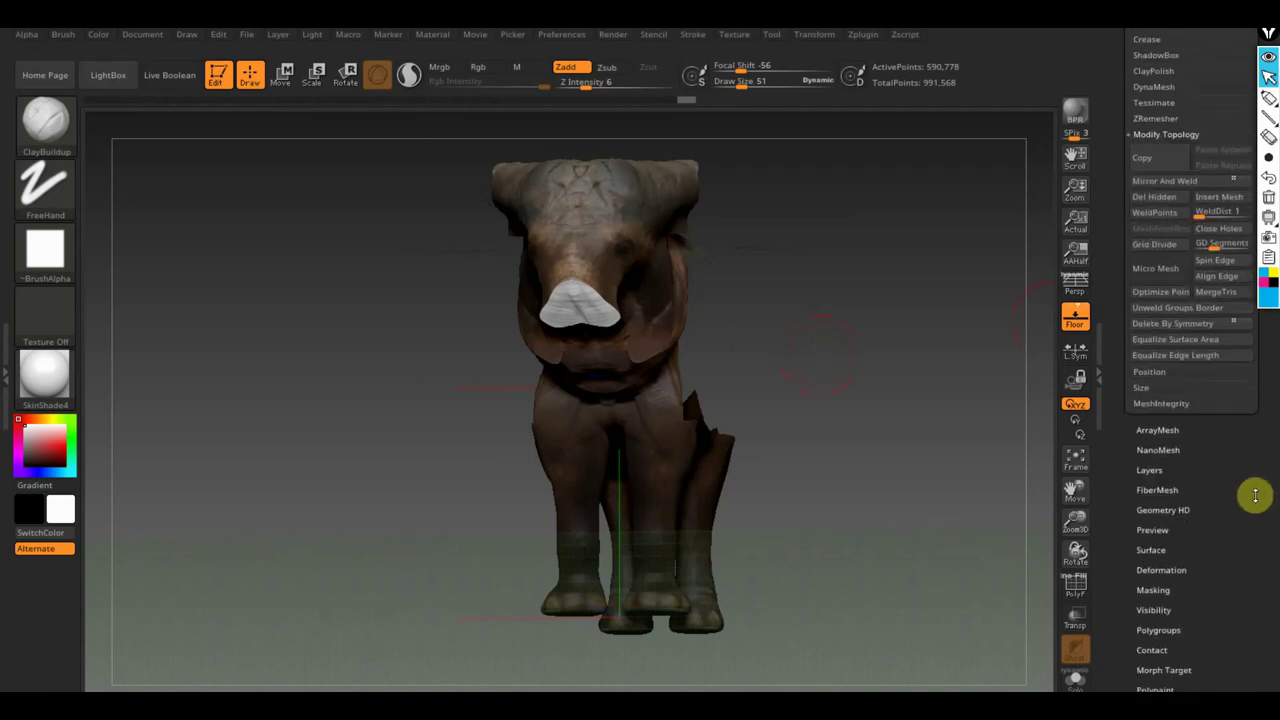
pyautogui.scroll(-2, 1254, 494)
pyautogui.scroll(-2, 1249, 454)
pyautogui.scroll(-1, 1247, 493)
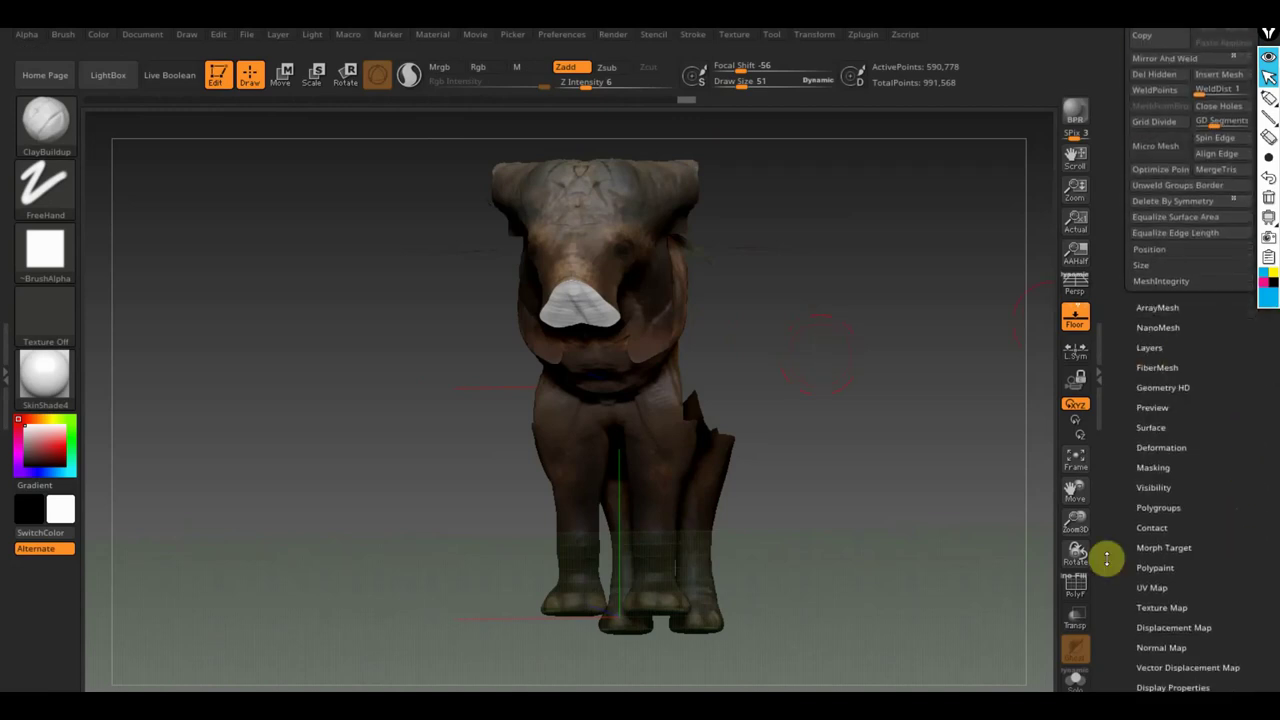
pyautogui.moveTo(1273, 463)
pyautogui.mouseDown()
pyautogui.moveTo(1268, 494)
pyautogui.moveTo(1265, 475)
pyautogui.mouseUp()
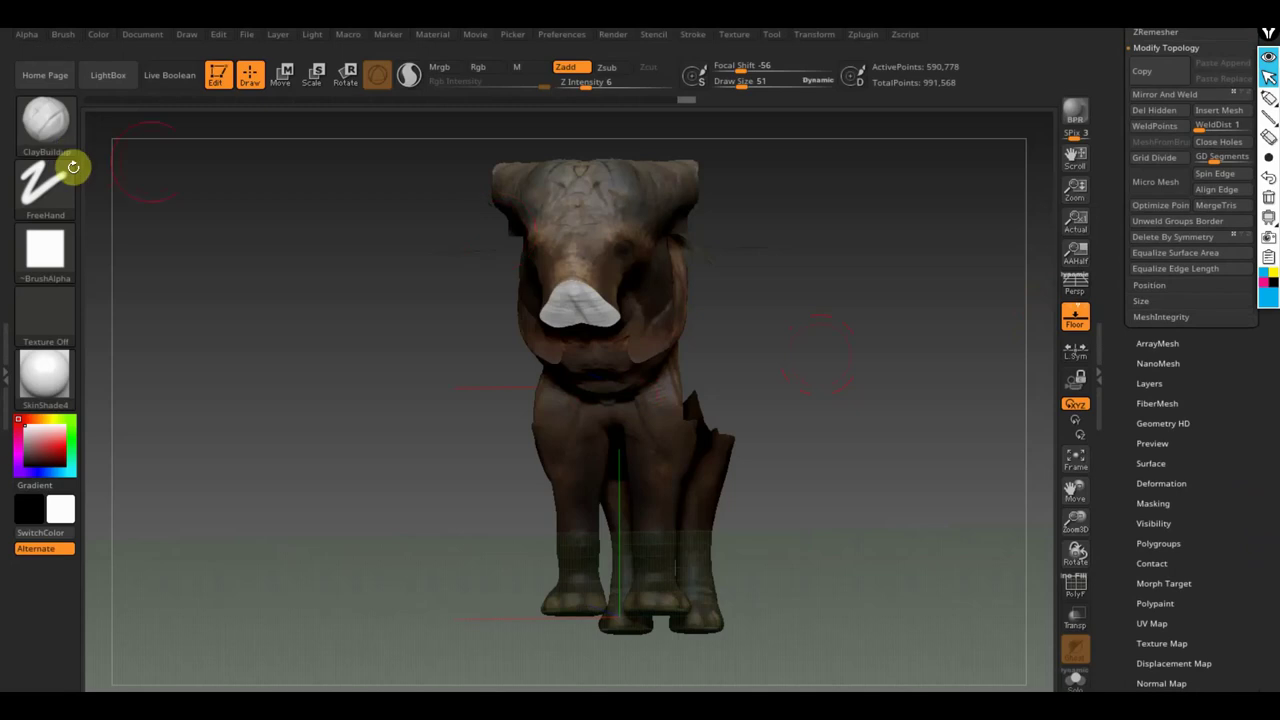
pyautogui.moveTo(407, 255)
pyautogui.mouseDown()
pyautogui.moveTo(814, 340)
pyautogui.moveTo(794, 334)
pyautogui.moveTo(808, 317)
pyautogui.mouseUp()
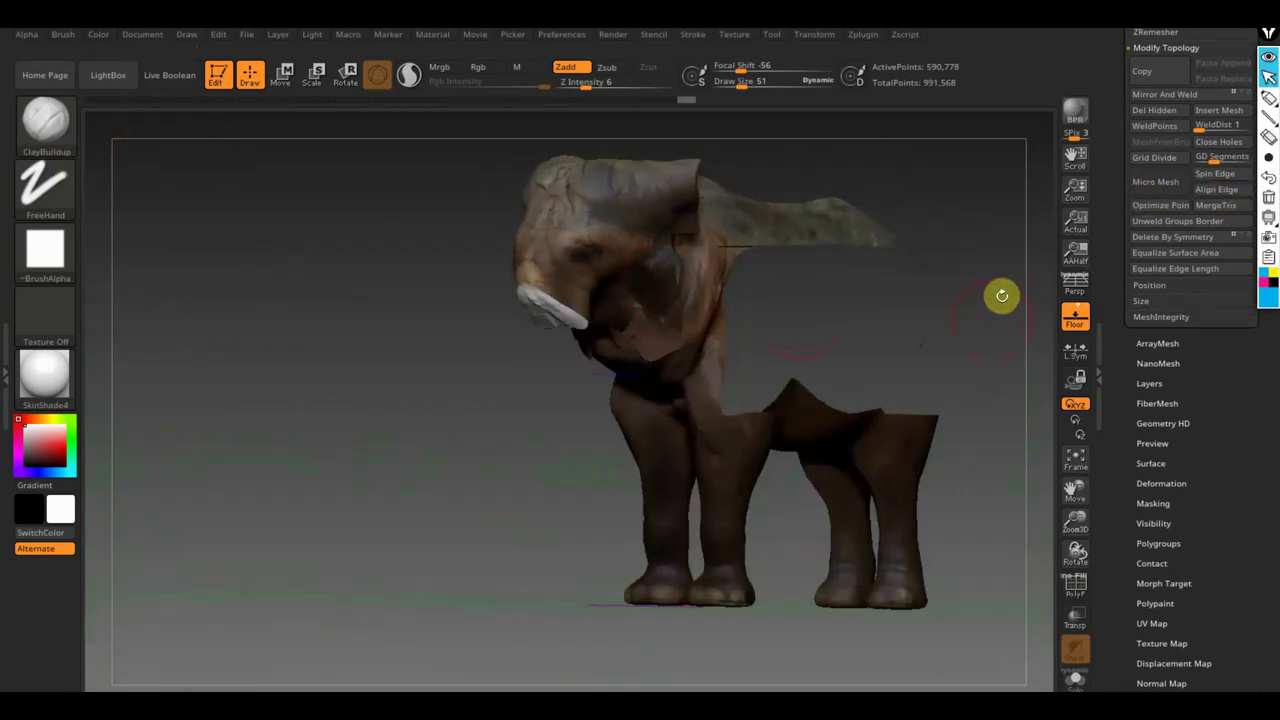
pyautogui.moveTo(1008, 172)
pyautogui.mouseDown()
pyautogui.moveTo(831, 257)
pyautogui.moveTo(831, 306)
pyautogui.mouseUp()
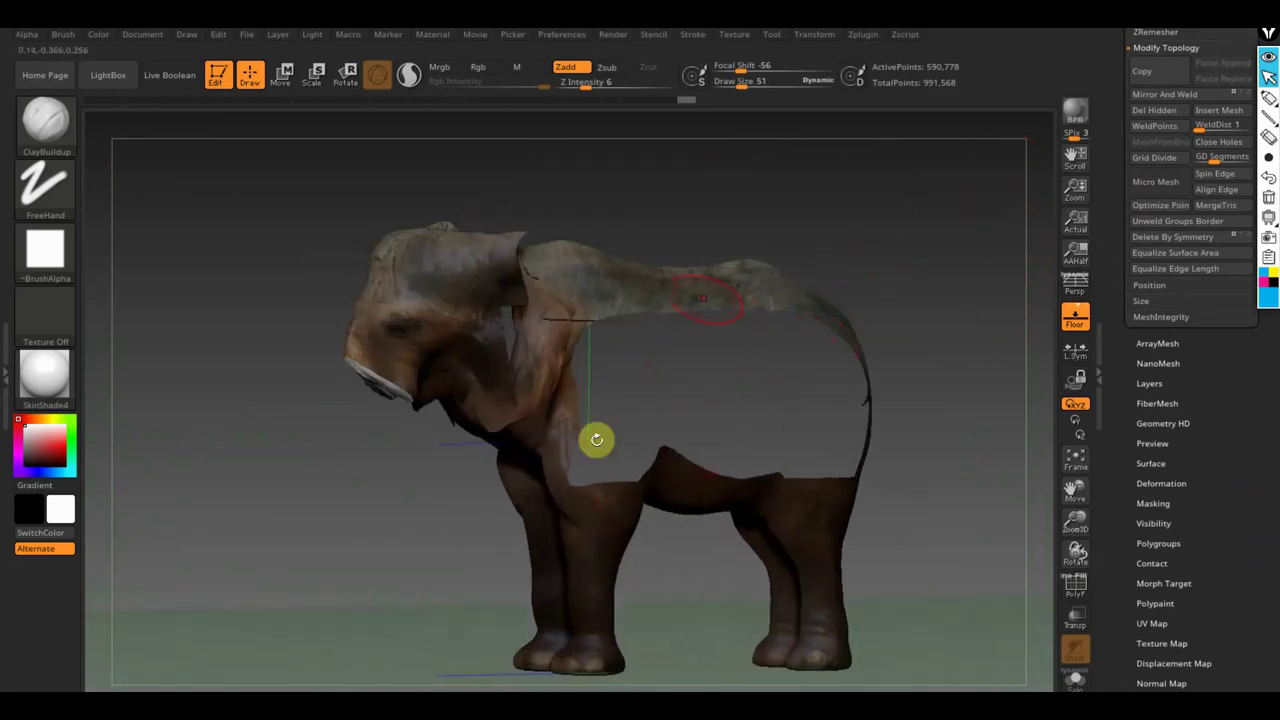
pyautogui.moveTo(1276, 351)
pyautogui.mouseDown()
pyautogui.moveTo(1260, 563)
pyautogui.moveTo(1263, 523)
pyautogui.mouseUp()
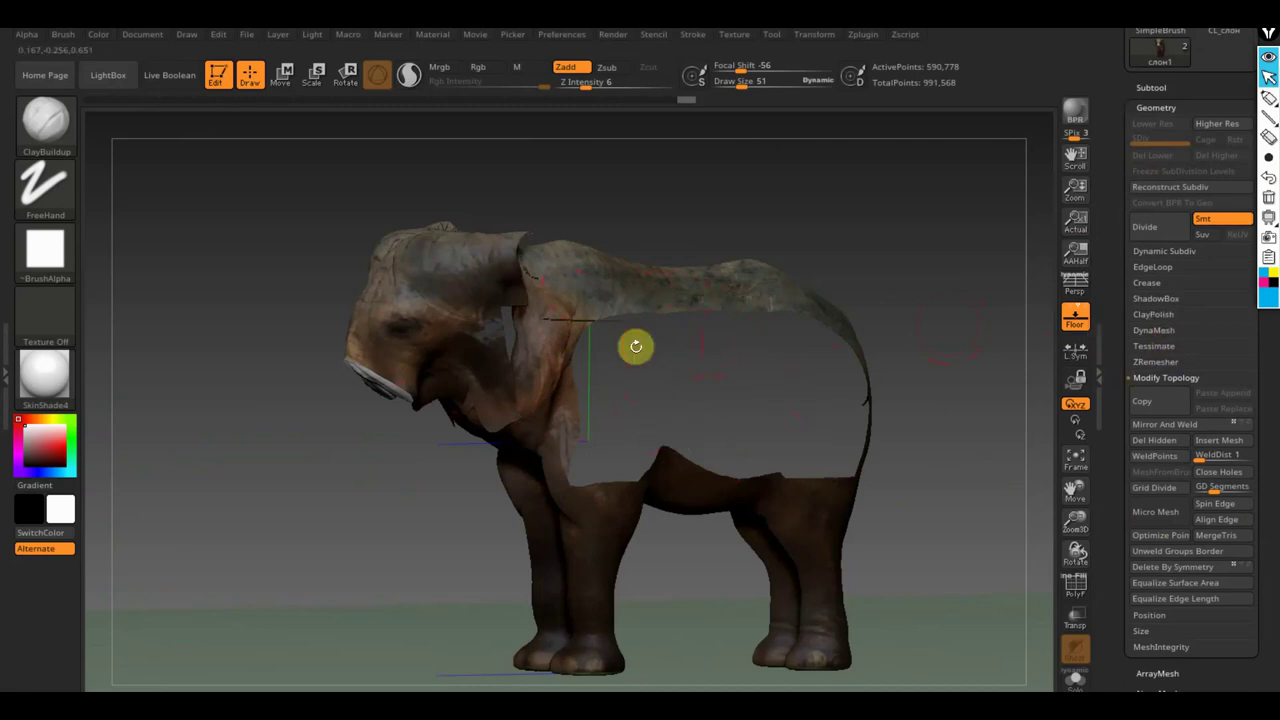
pyautogui.moveTo(1268, 669); pyautogui.dragTo(1266, 488)
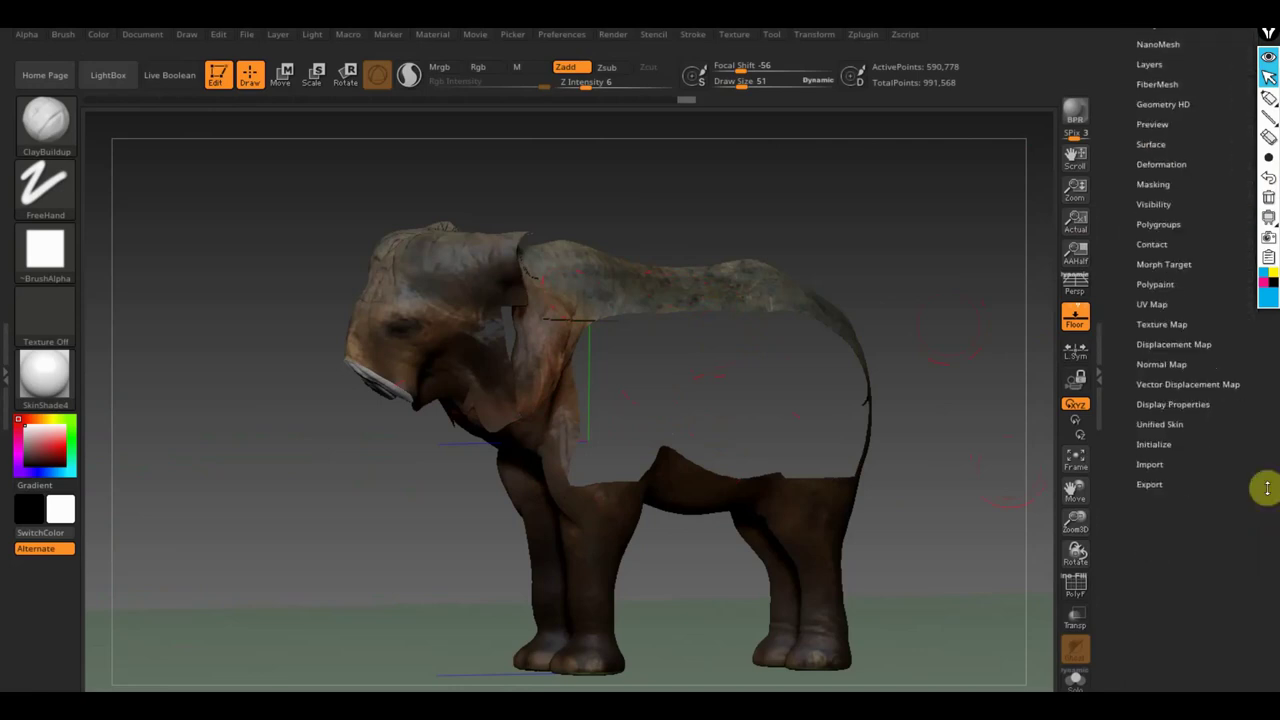
pyautogui.click(1166, 516)
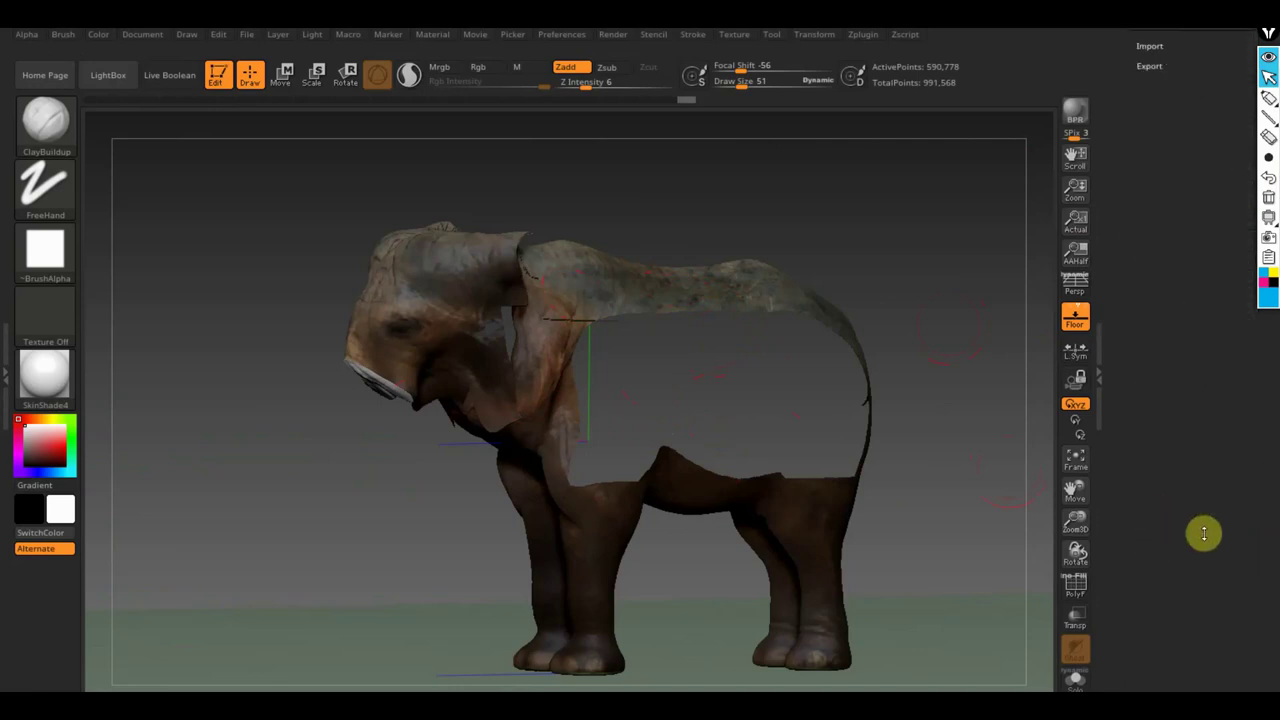
pyautogui.click(1170, 257)
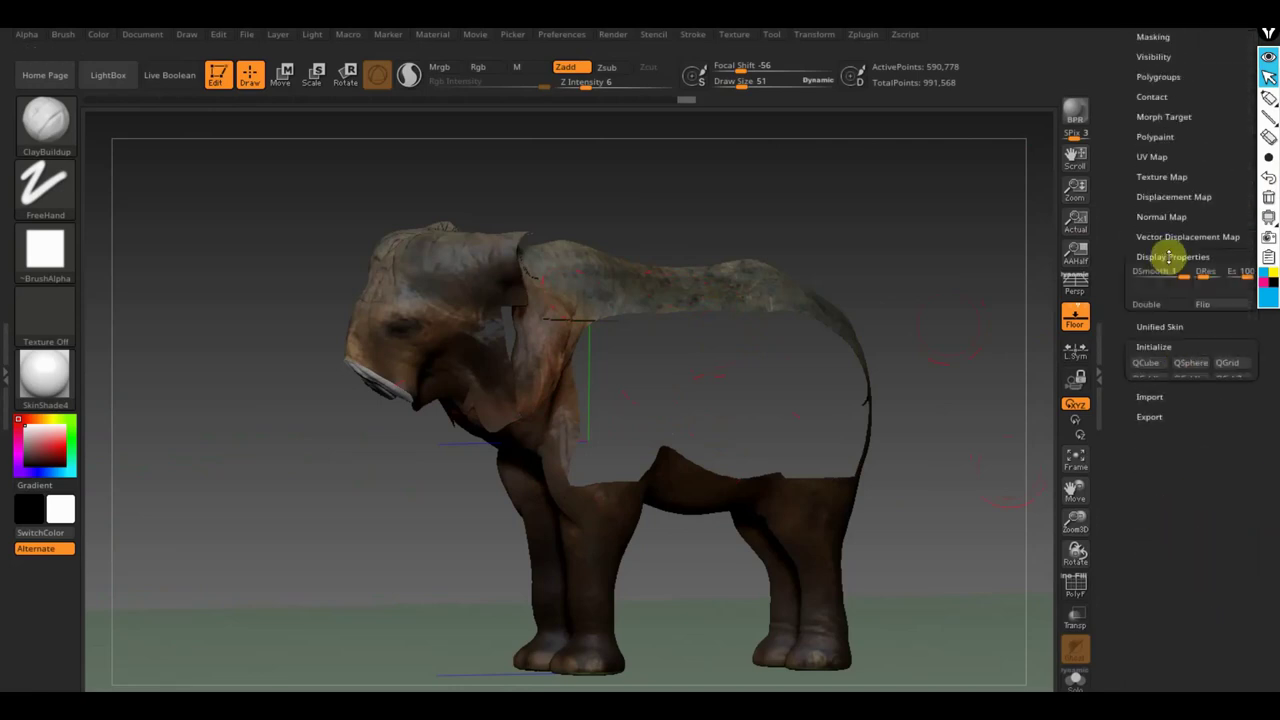
pyautogui.click(1150, 305)
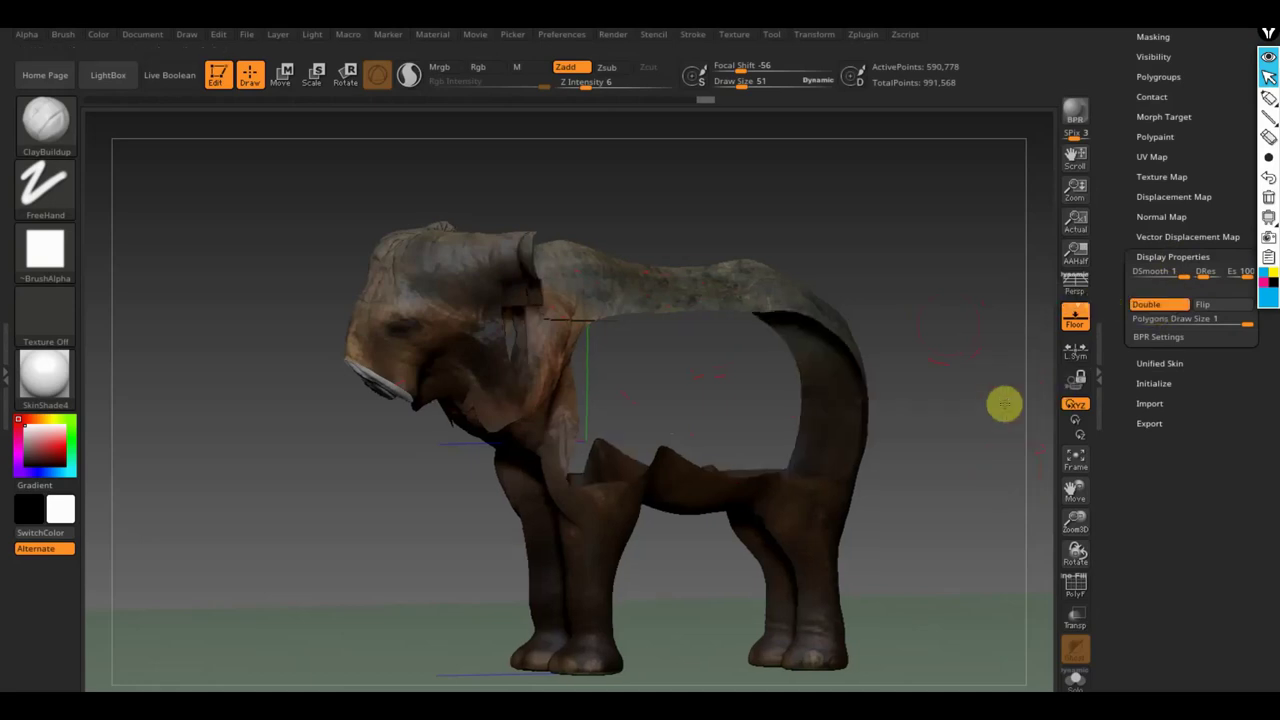
pyautogui.moveTo(1006, 403)
pyautogui.mouseDown()
pyautogui.moveTo(1037, 409)
pyautogui.moveTo(623, 409)
pyautogui.moveTo(694, 397)
pyautogui.mouseUp()
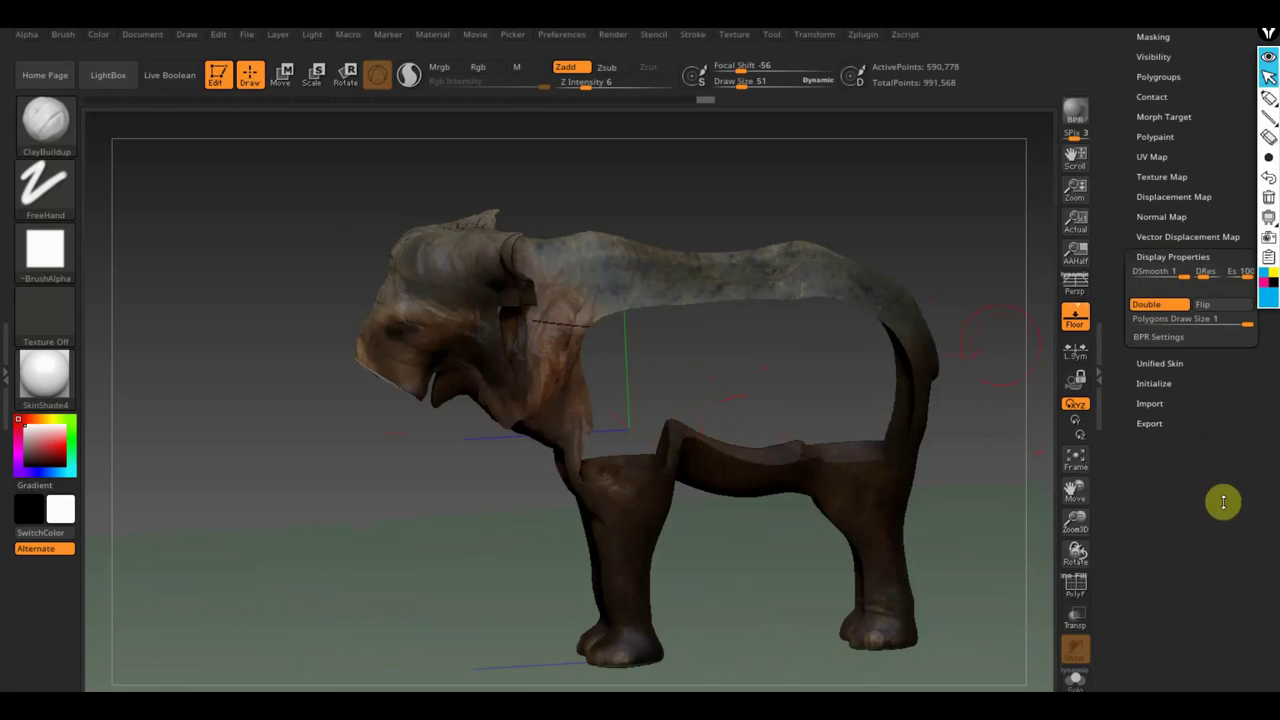
pyautogui.moveTo(1223, 500); pyautogui.dragTo(1246, 491)
pyautogui.click(1165, 302)
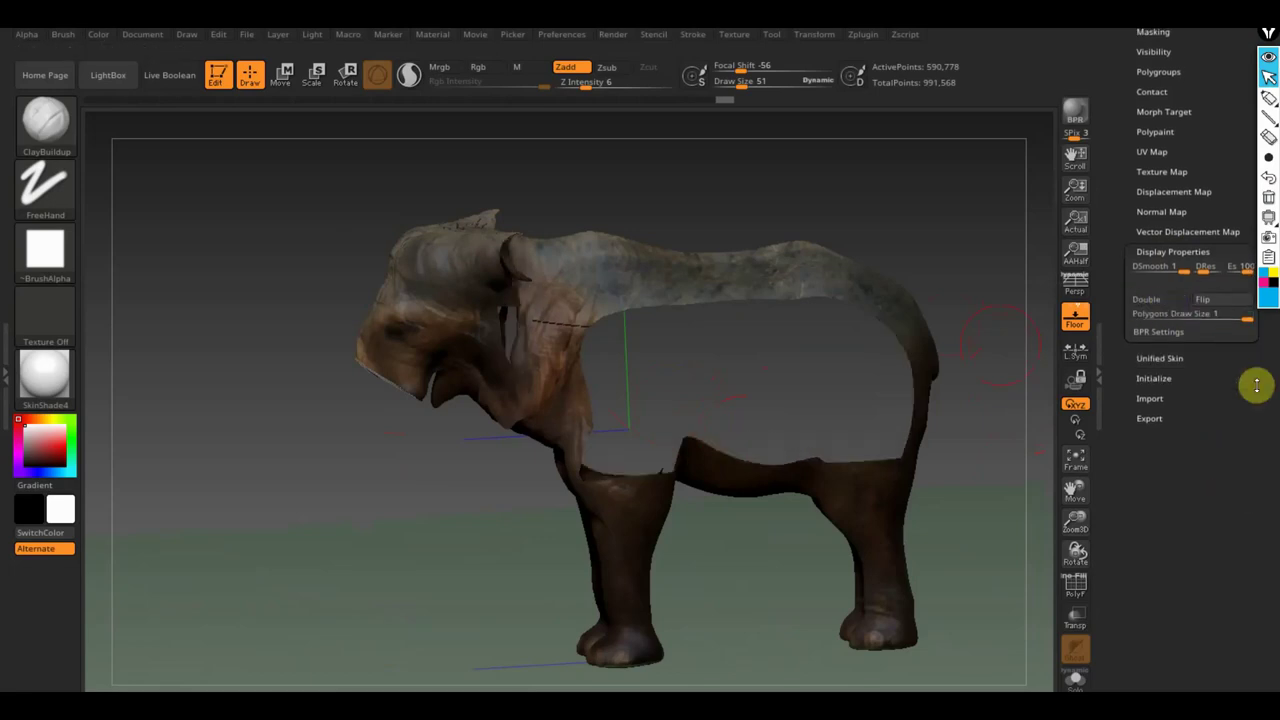
pyautogui.moveTo(1257, 383); pyautogui.dragTo(1260, 537)
# DynaMesh the elephant at resolution 528 from Geometry > DynaMesh.
pyautogui.click(1156, 282)
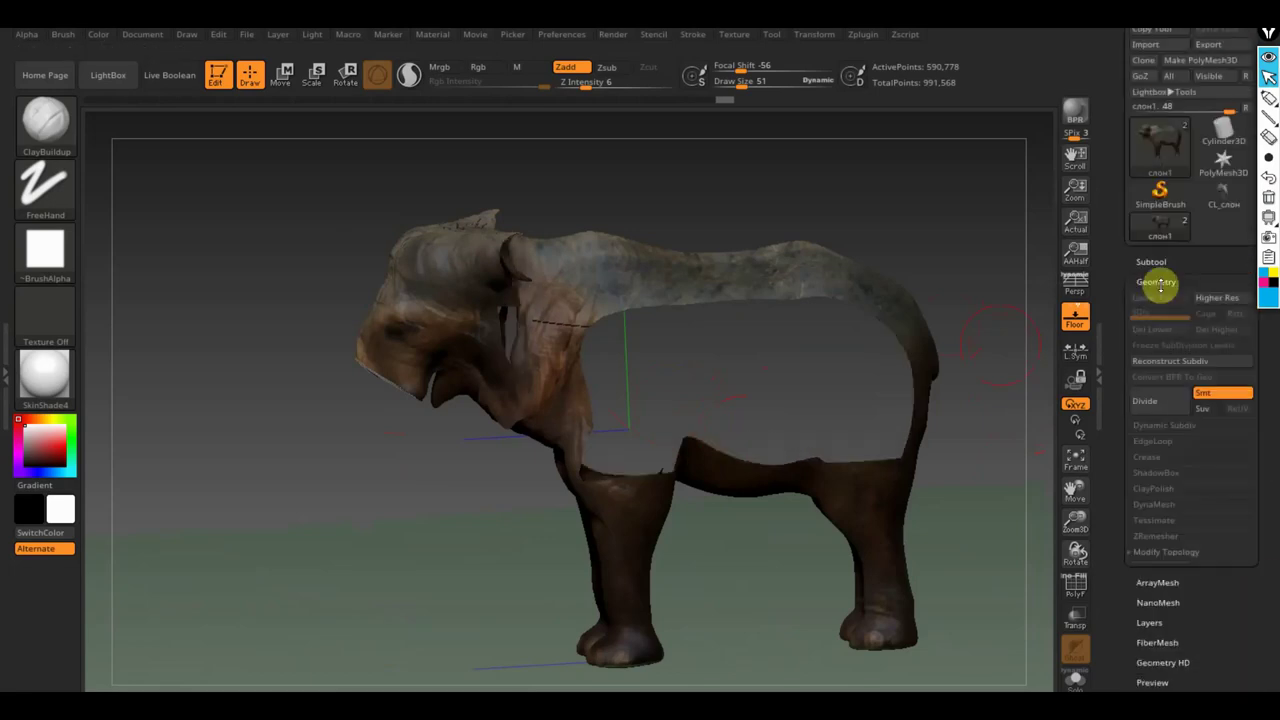
pyautogui.moveTo(1266, 486); pyautogui.dragTo(1272, 406)
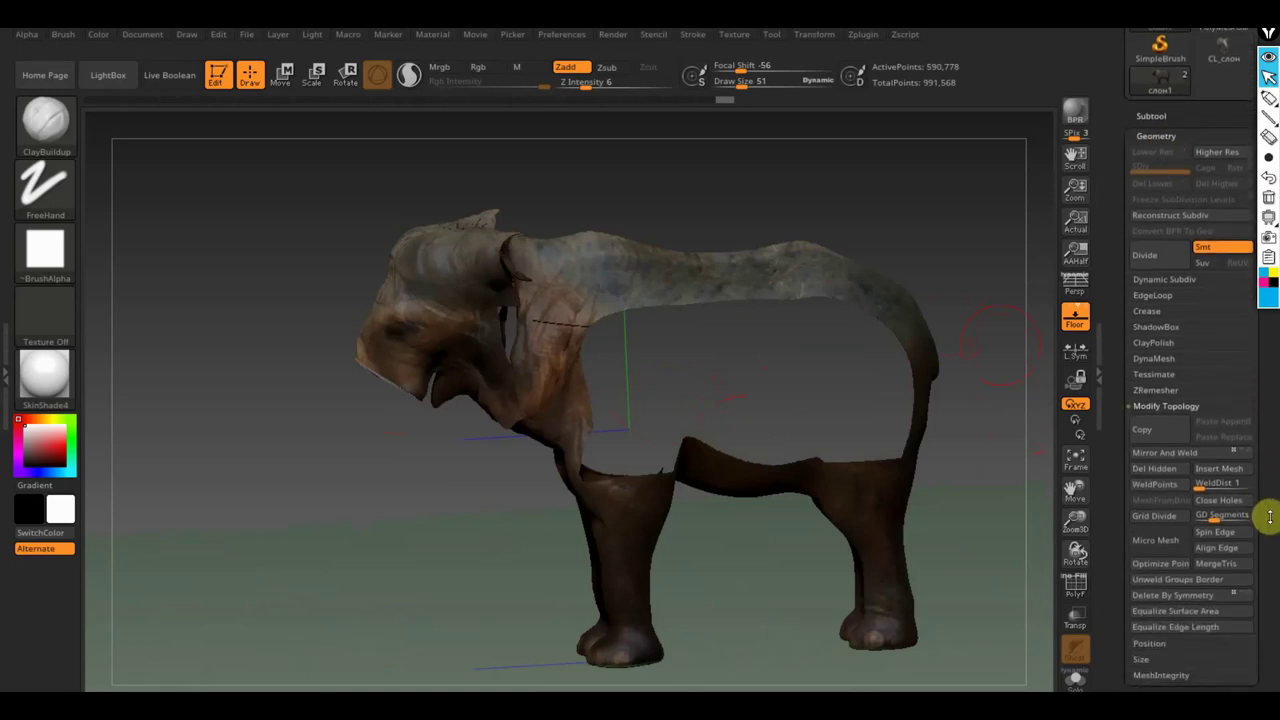
pyautogui.moveTo(1270, 516); pyautogui.dragTo(1266, 500)
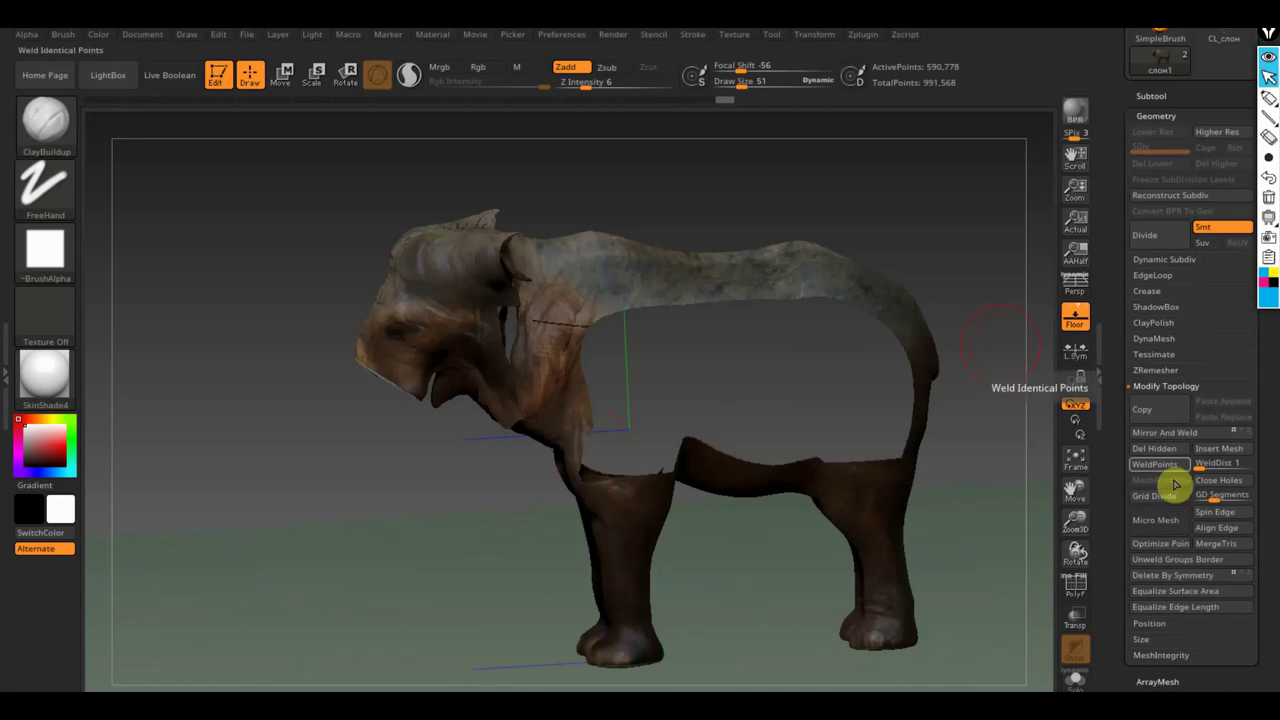
pyautogui.click(1160, 340)
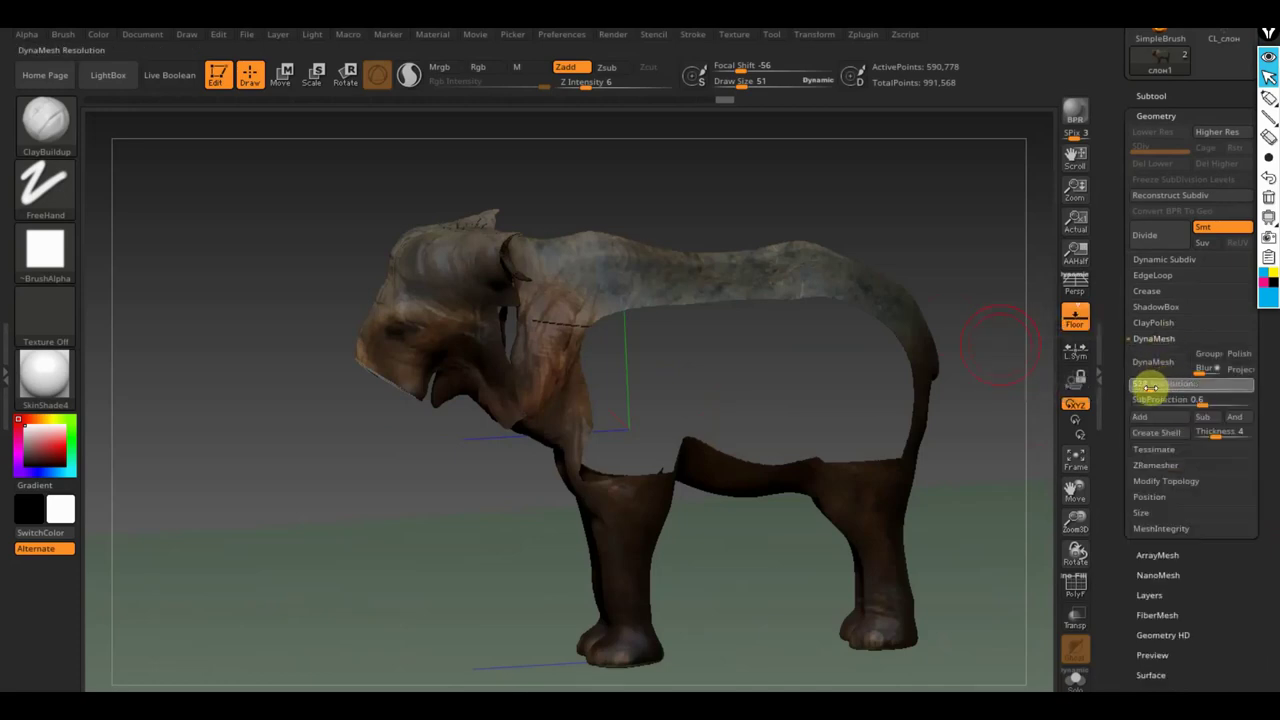
pyautogui.click(1166, 363)
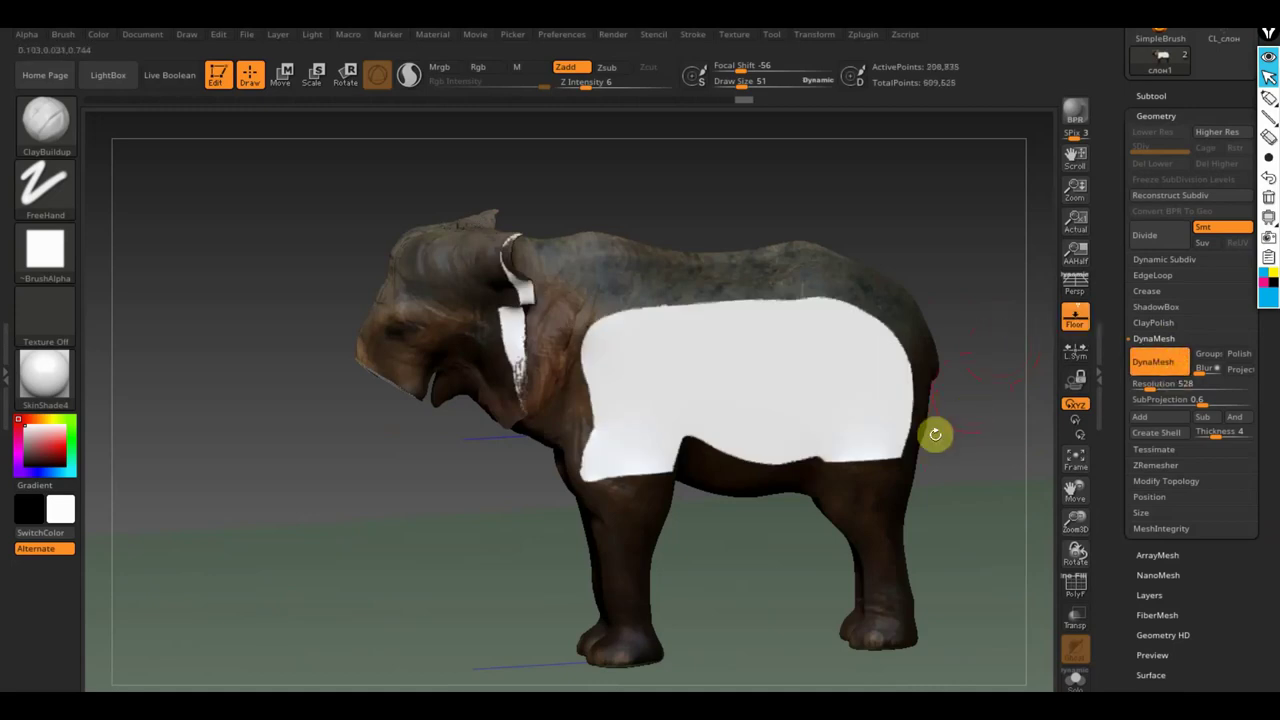
# Orbit around the remeshed elephant to inspect its front, rear and three-quarter views.
pyautogui.moveTo(930, 297); pyautogui.dragTo(949, 257)
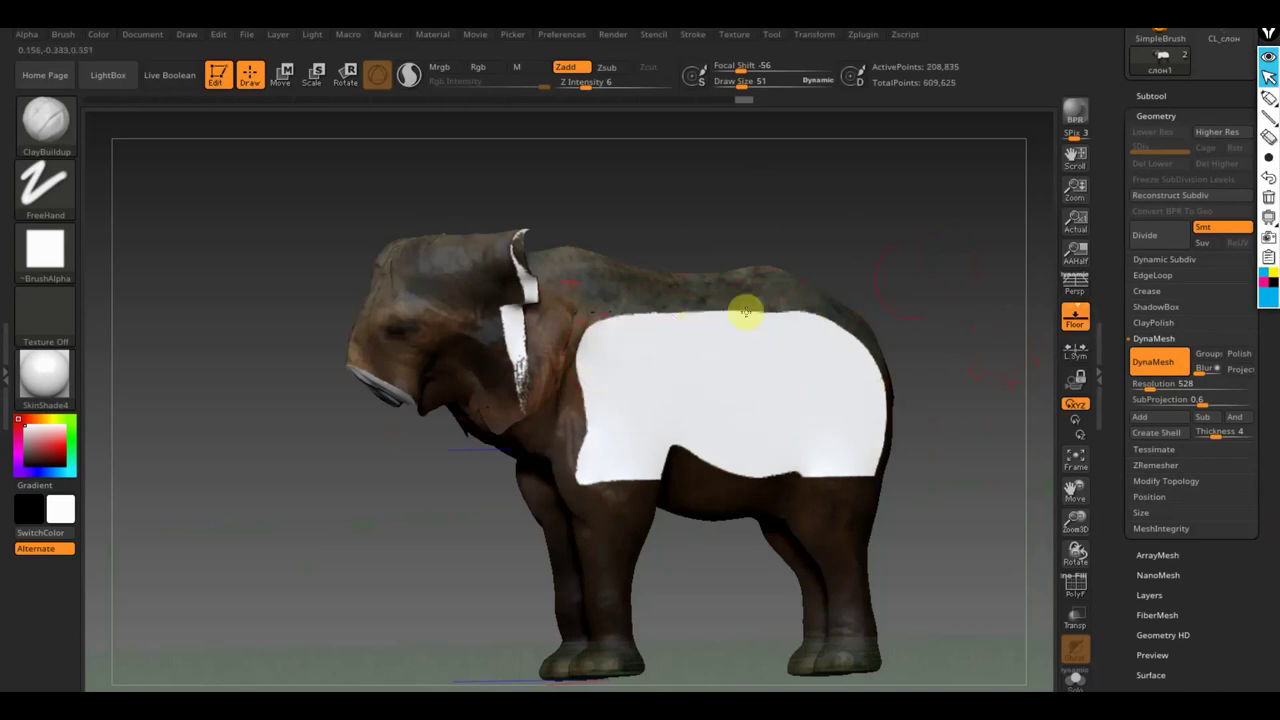
pyautogui.moveTo(935, 262); pyautogui.dragTo(926, 291)
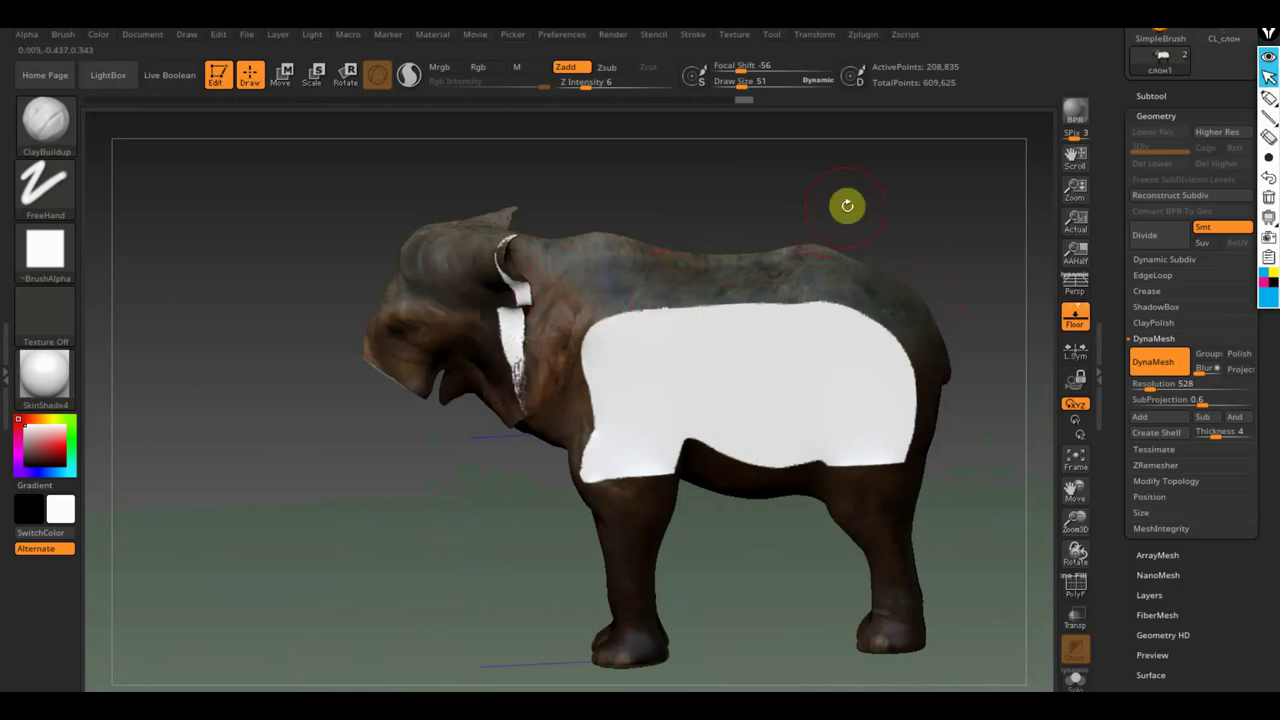
pyautogui.moveTo(847, 205)
pyautogui.mouseDown()
pyautogui.moveTo(920, 177)
pyautogui.moveTo(791, 357)
pyautogui.moveTo(766, 357)
pyautogui.moveTo(721, 401)
pyautogui.moveTo(740, 380)
pyautogui.mouseUp()
pyautogui.moveTo(766, 191); pyautogui.dragTo(746, 243)
pyautogui.moveTo(777, 183)
pyautogui.mouseDown()
pyautogui.moveTo(723, 203)
pyautogui.moveTo(707, 225)
pyautogui.moveTo(794, 191)
pyautogui.moveTo(786, 160)
pyautogui.mouseUp()
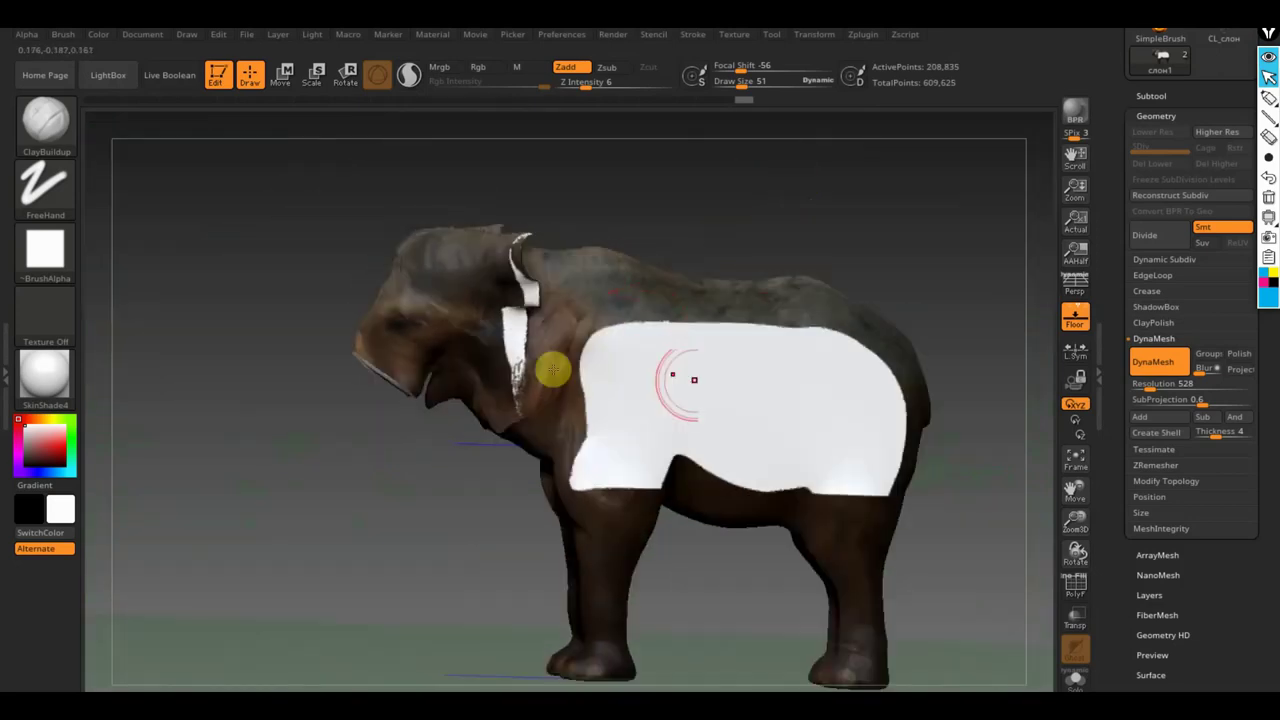
pyautogui.moveTo(984, 549)
pyautogui.mouseDown()
pyautogui.moveTo(1003, 546)
pyautogui.moveTo(931, 543)
pyautogui.mouseUp()
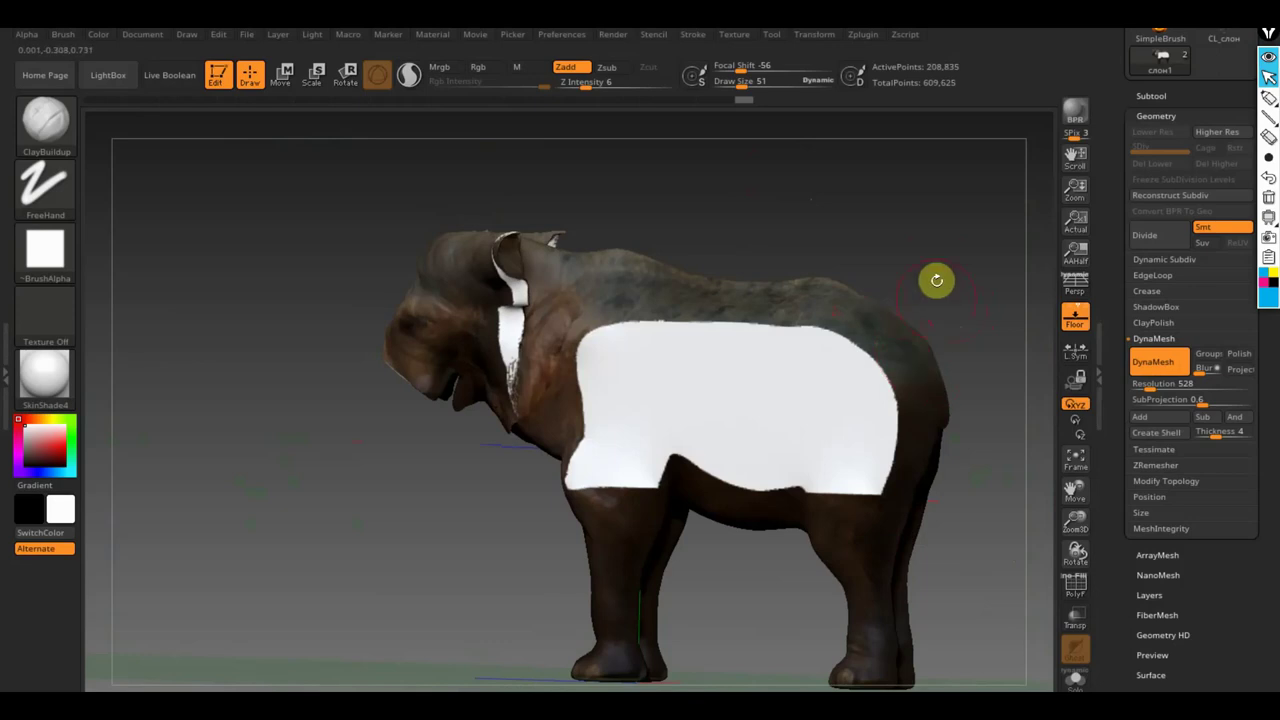
pyautogui.moveTo(934, 277)
pyautogui.mouseDown()
pyautogui.moveTo(969, 290)
pyautogui.moveTo(900, 226)
pyautogui.moveTo(923, 217)
pyautogui.moveTo(900, 236)
pyautogui.mouseUp()
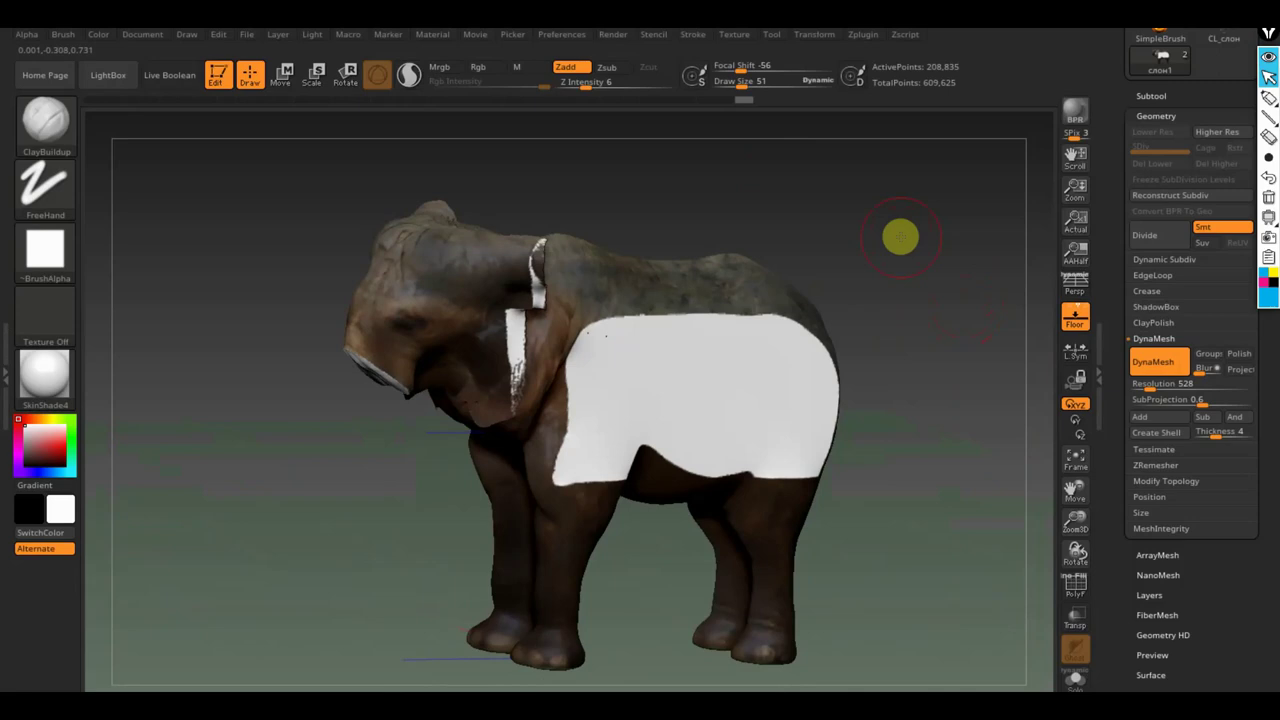
# With the Move Topological brush, stretch the white body patch outward and pull the neck strip left.
pyautogui.click(50, 122)
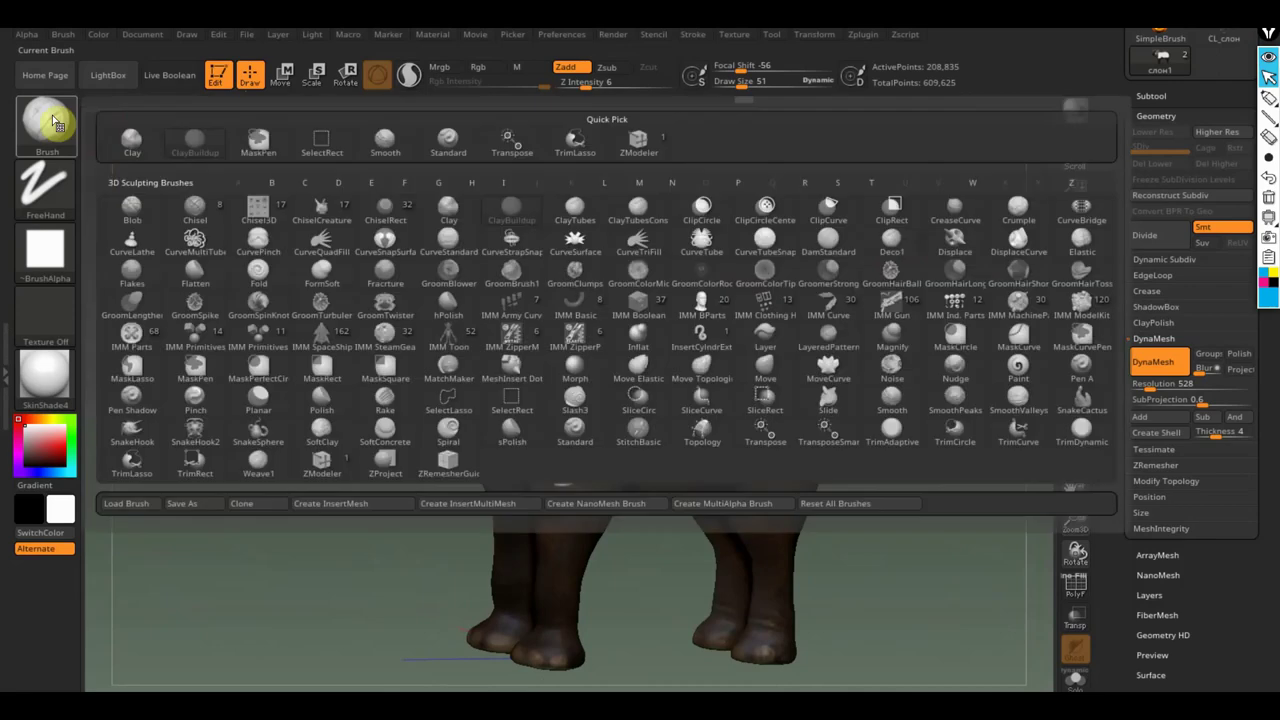
pyautogui.click(703, 368)
pyautogui.moveTo(762, 92); pyautogui.dragTo(749, 95)
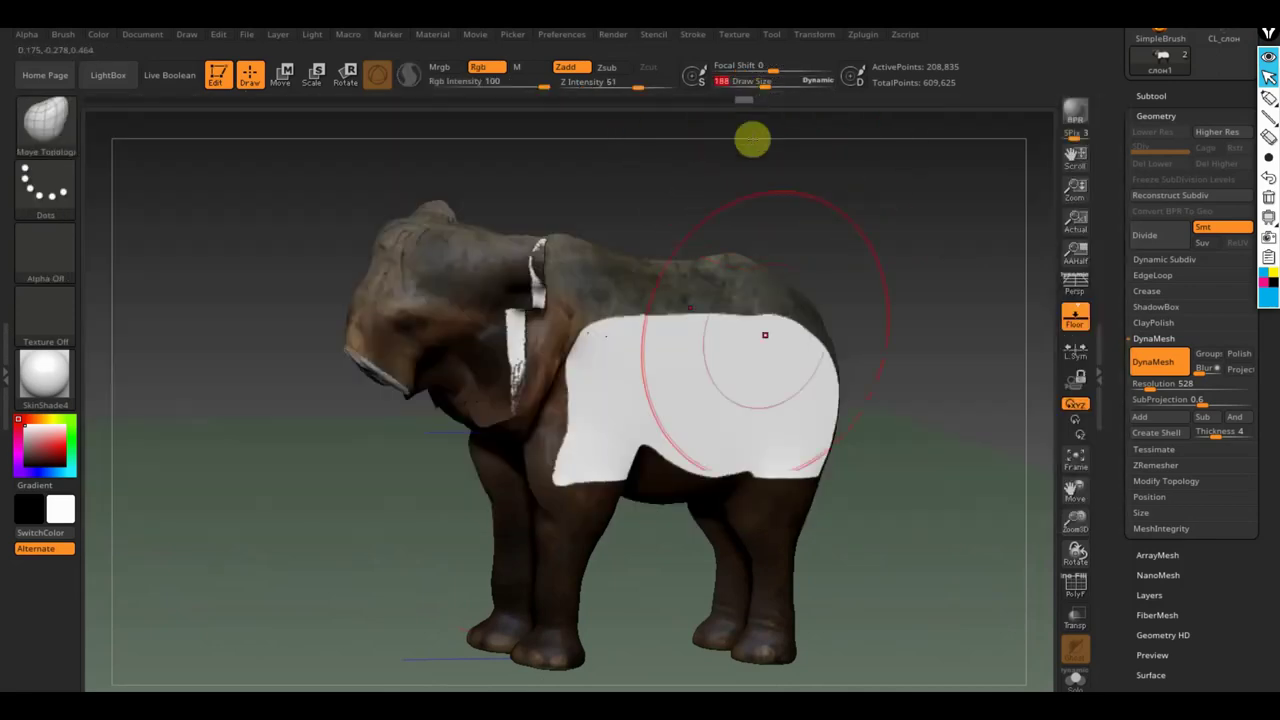
pyautogui.moveTo(686, 400); pyautogui.dragTo(934, 314)
pyautogui.moveTo(580, 343); pyautogui.dragTo(291, 272)
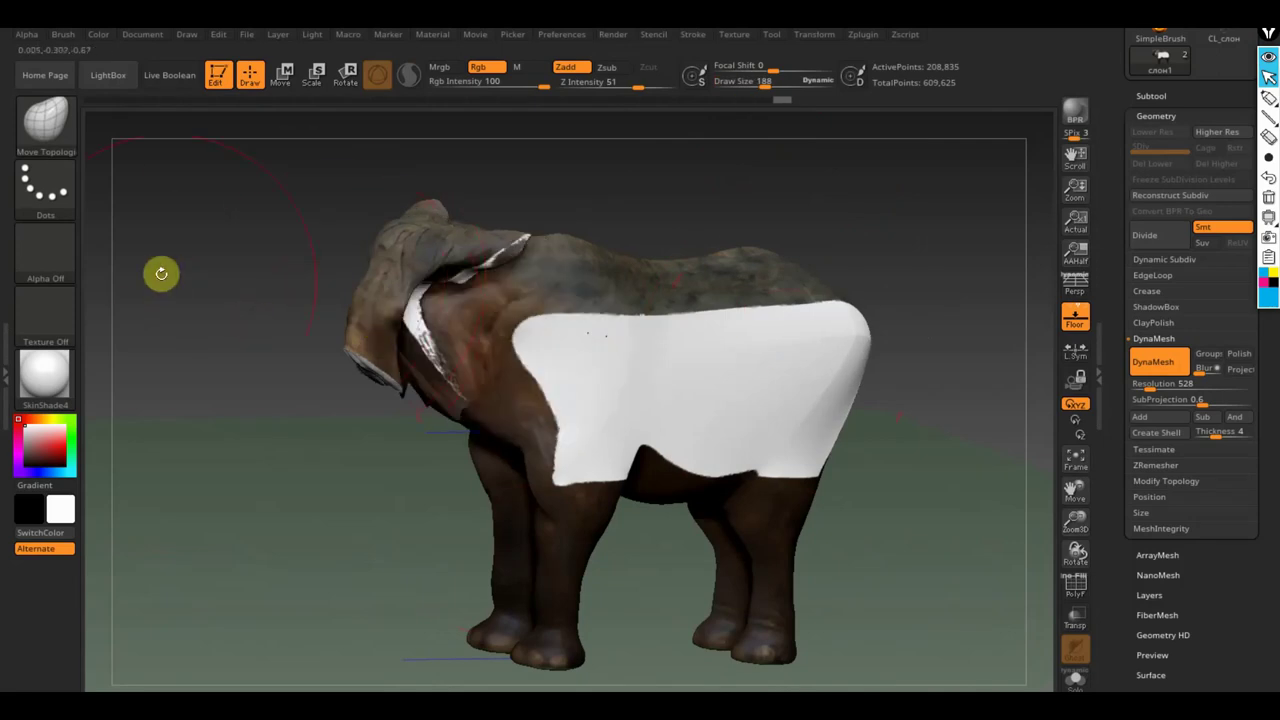
# Choose TrimCurve and slice the head off the elephant along an angled line.
pyautogui.click(55, 142)
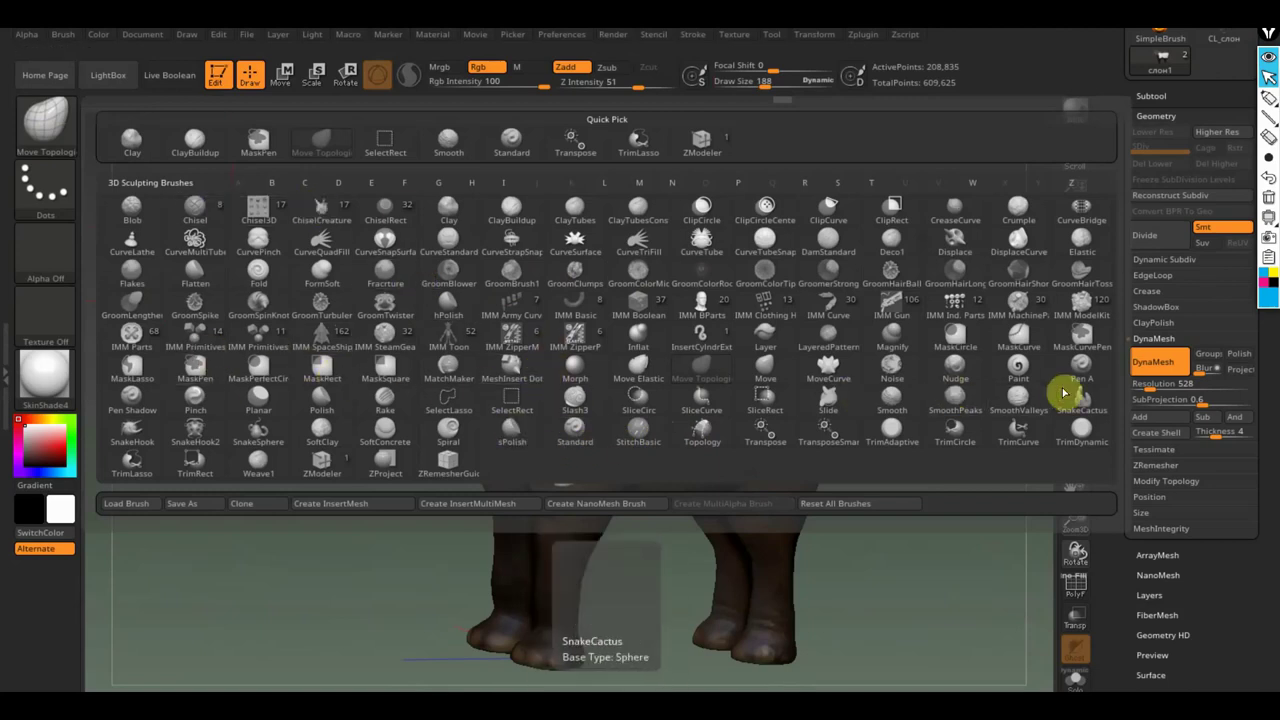
pyautogui.click(1016, 441)
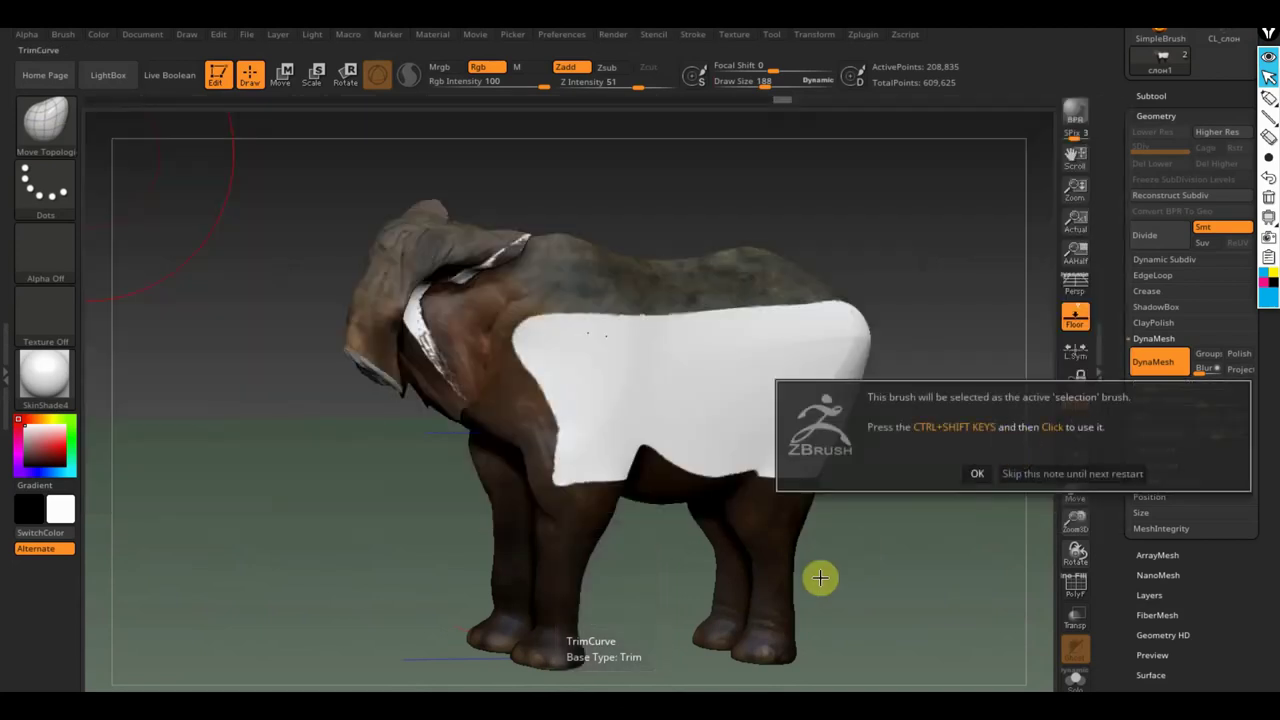
pyautogui.click(974, 475)
pyautogui.moveTo(974, 492)
pyautogui.mouseDown()
pyautogui.moveTo(917, 537)
pyautogui.moveTo(683, 363)
pyautogui.moveTo(640, 377)
pyautogui.moveTo(578, 360)
pyautogui.mouseUp()
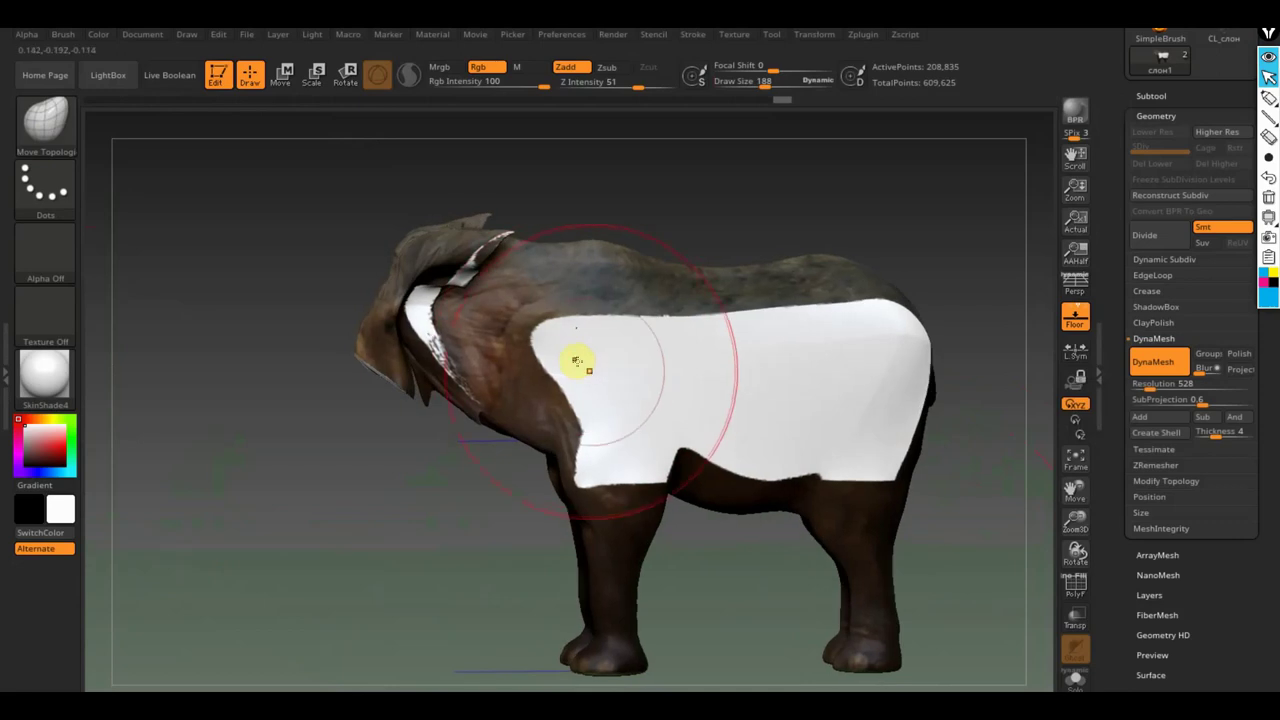
pyautogui.click(60, 145)
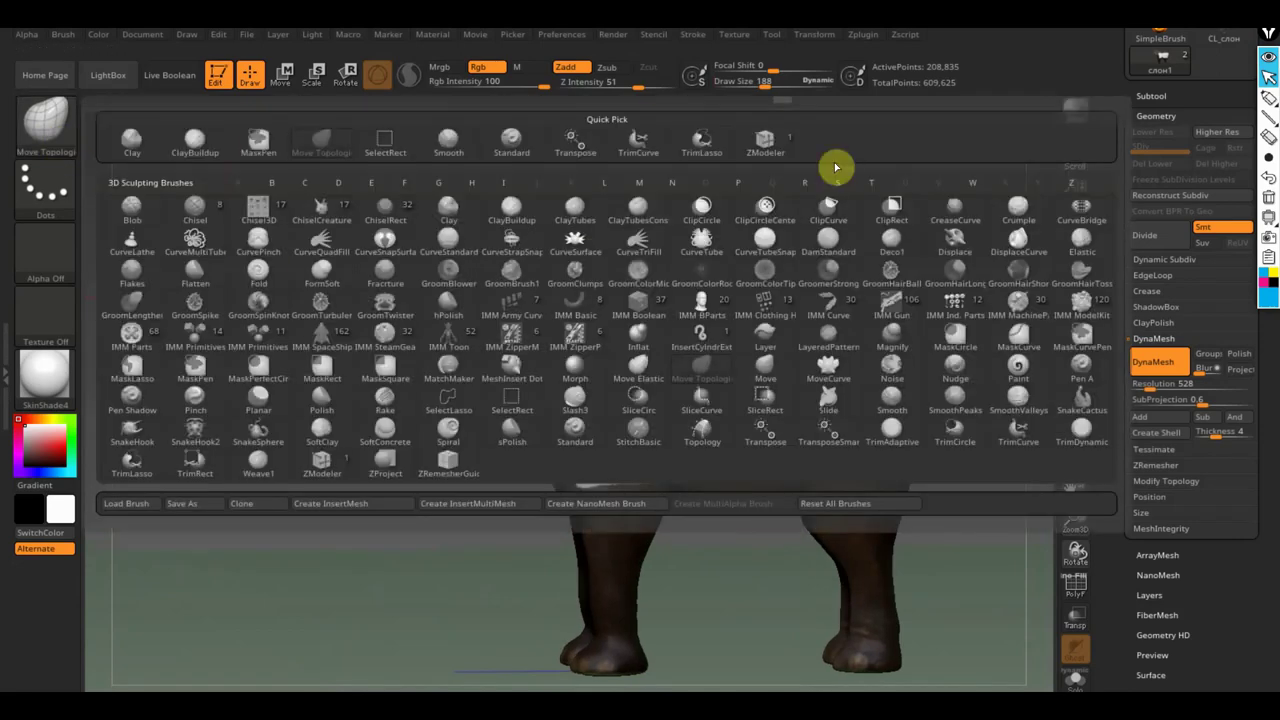
pyautogui.click(640, 145)
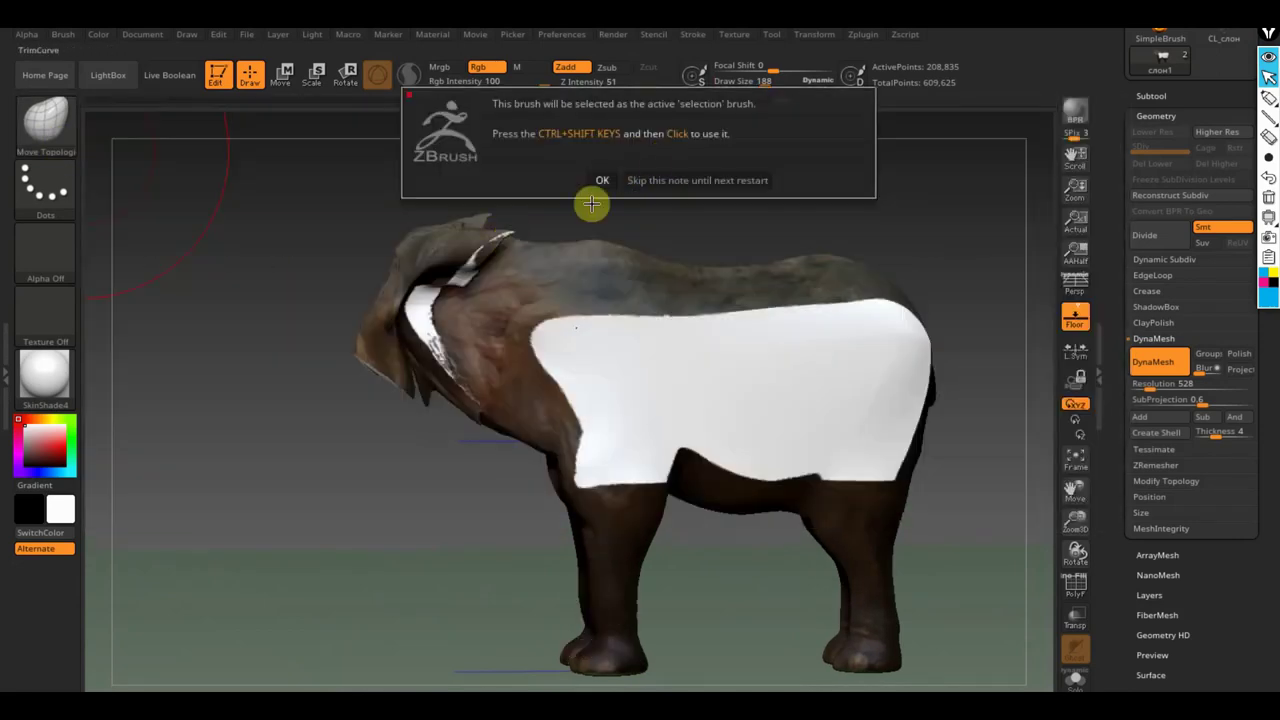
pyautogui.click(652, 180)
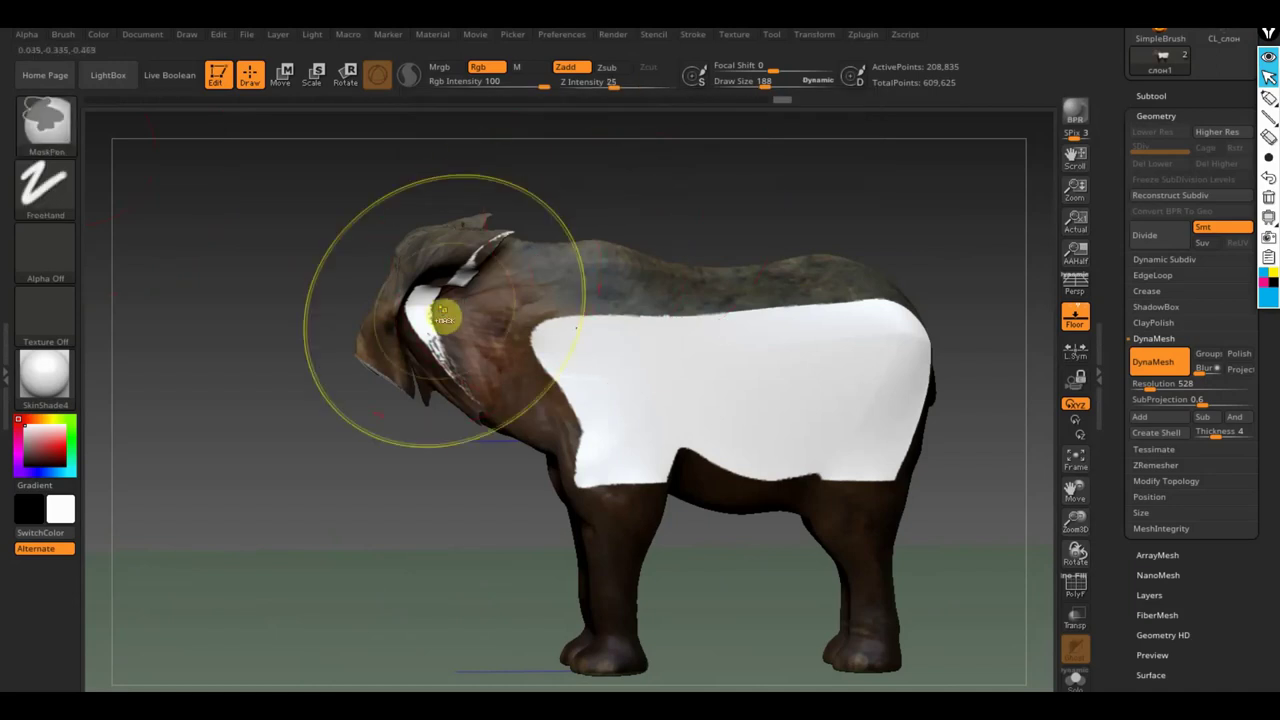
pyautogui.keyDown('ctrl'); pyautogui.keyDown('shift'); pyautogui.moveTo(336, 517); pyautogui.dragTo(693, 210); pyautogui.keyUp('shift'); pyautogui.keyUp('ctrl')
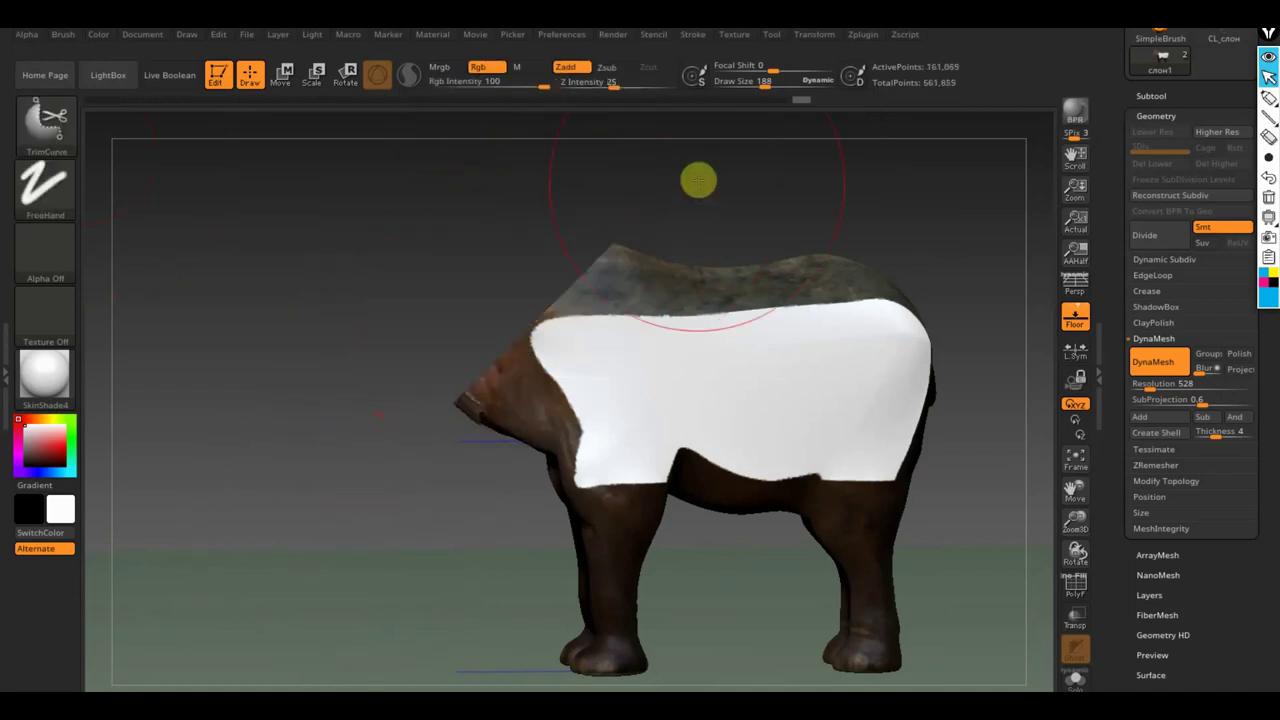
# Trim away the front of the body with TrimCurve in Lasso mode.
pyautogui.click(50, 122)
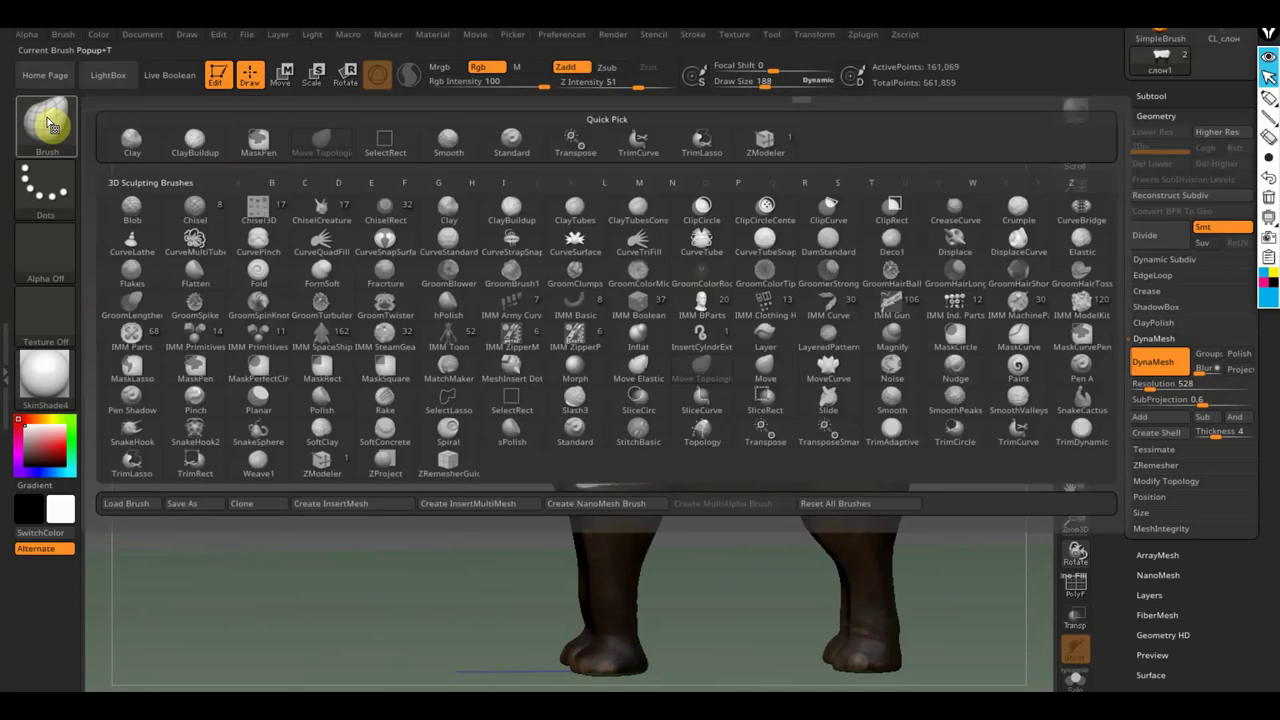
pyautogui.click(640, 152)
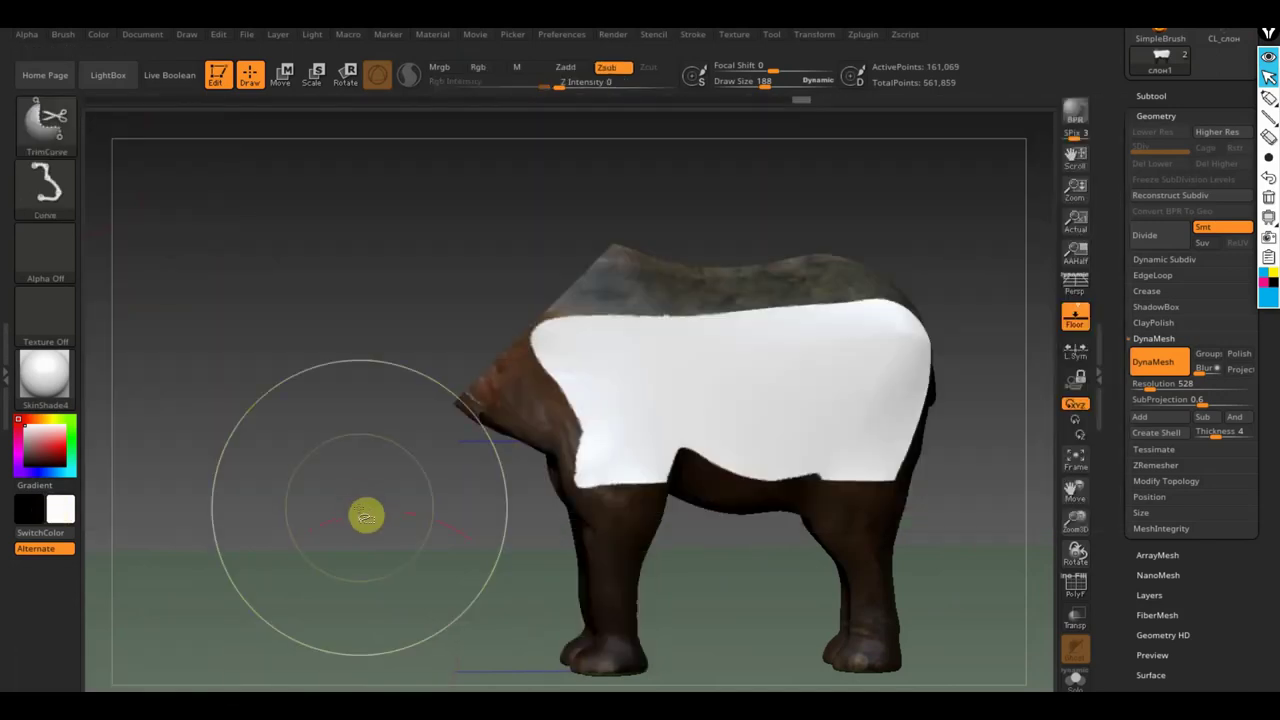
pyautogui.click(45, 188)
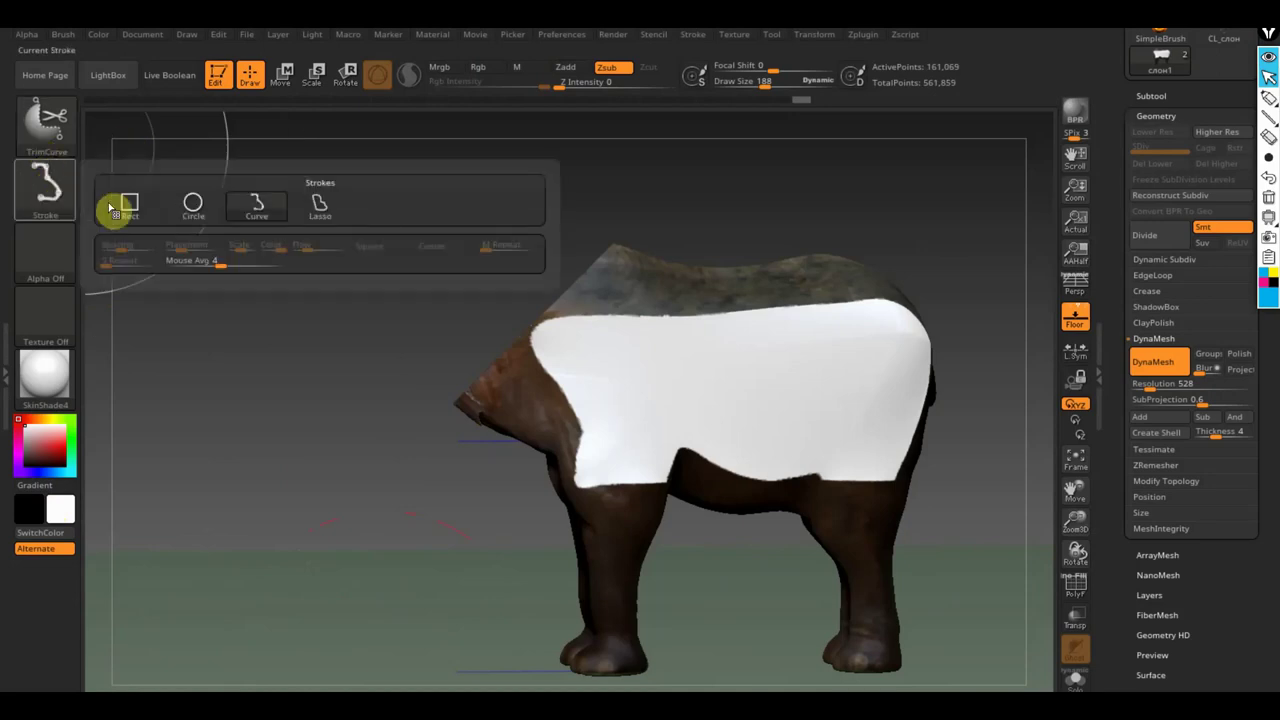
pyautogui.click(322, 212)
pyautogui.moveTo(291, 468)
pyautogui.keyDown('ctrl'); pyautogui.keyDown('shift'); pyautogui.mouseDown()
pyautogui.moveTo(731, 251)
pyautogui.moveTo(289, 363)
pyautogui.moveTo(300, 490)
pyautogui.mouseUp(); pyautogui.keyUp('shift'); pyautogui.keyUp('ctrl')
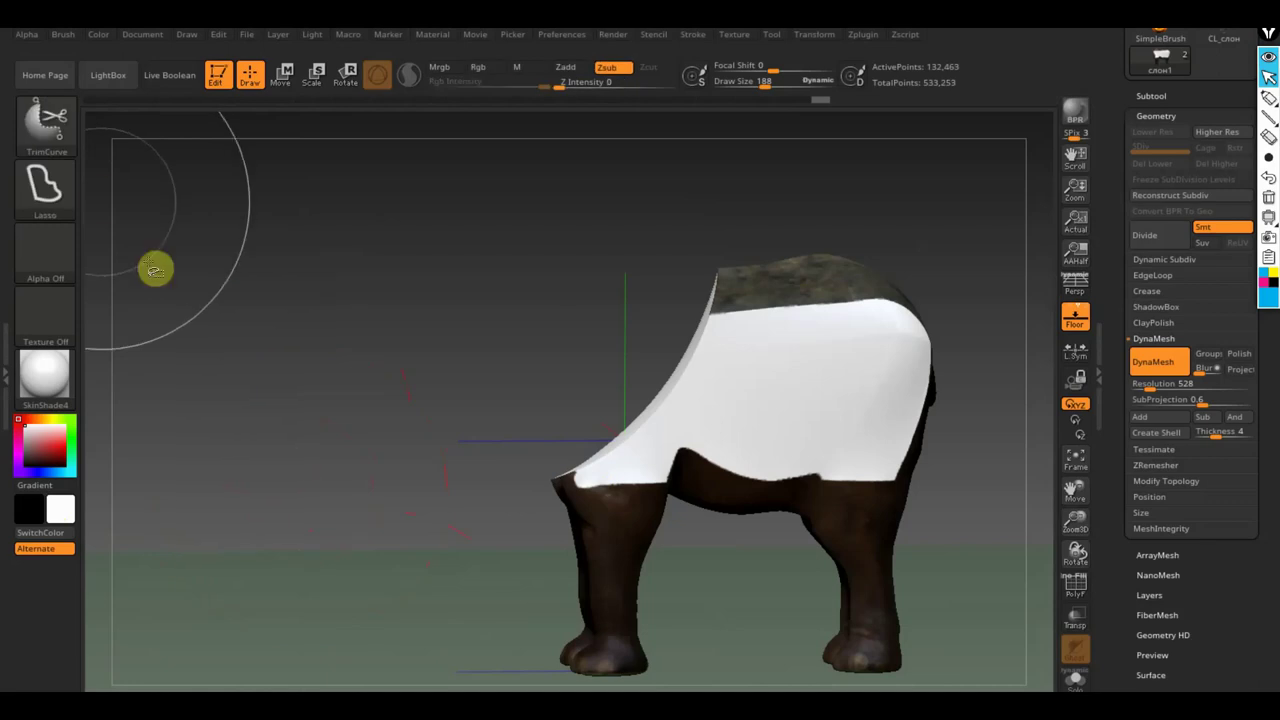
# Cut the front-leg area with a Rect trim and reshape the front with a Circle trim.
pyautogui.click(43, 187)
pyautogui.click(131, 213)
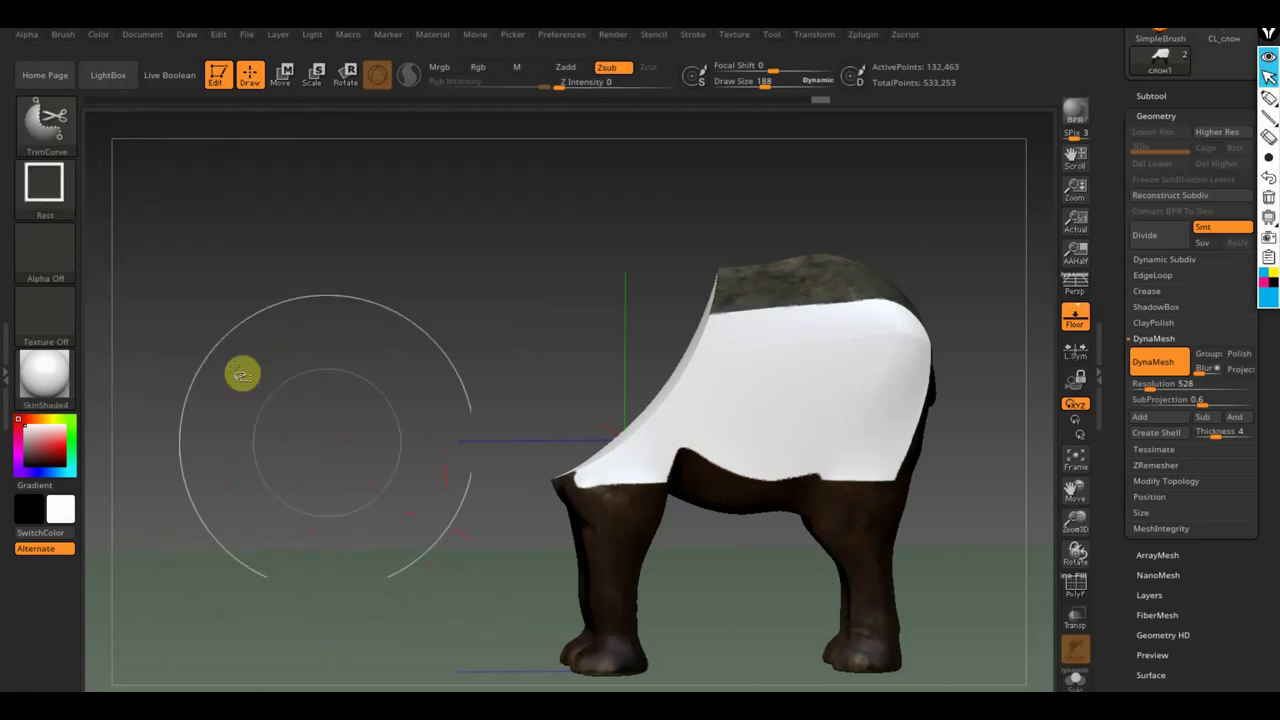
pyautogui.keyDown('ctrl'); pyautogui.keyDown('shift'); pyautogui.moveTo(274, 409); pyautogui.dragTo(629, 580); pyautogui.keyUp('shift'); pyautogui.keyUp('ctrl')
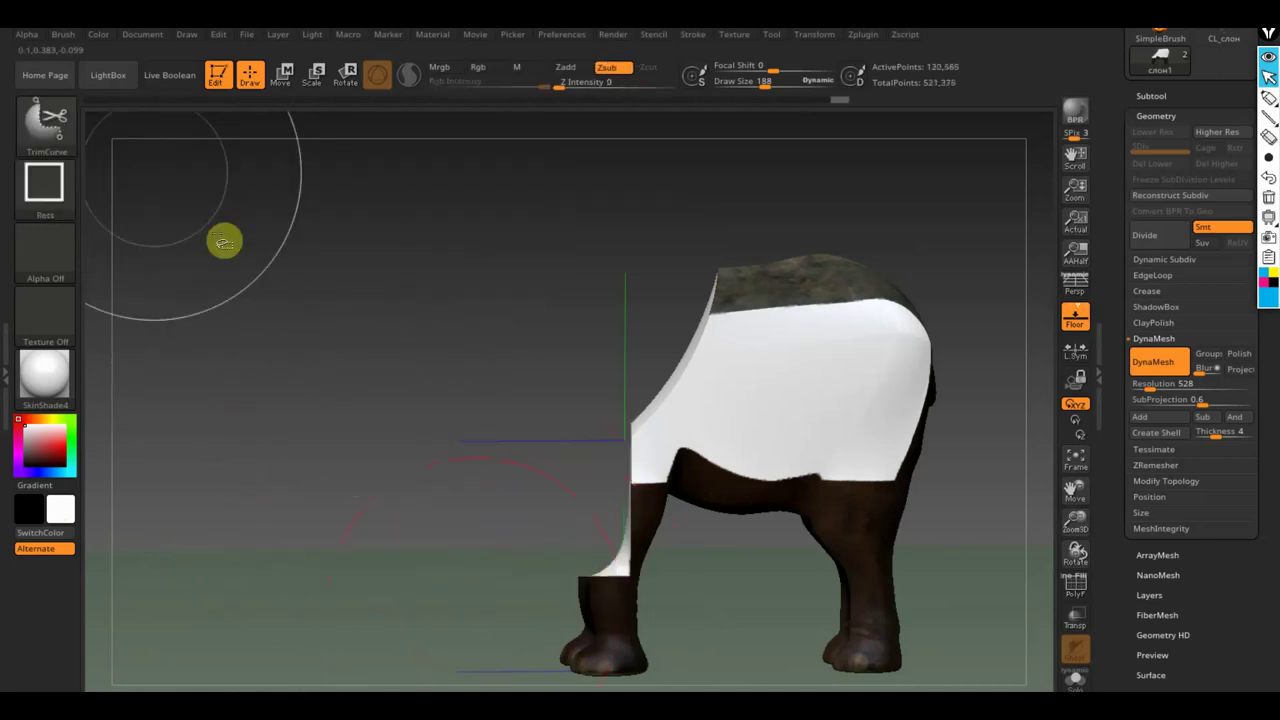
pyautogui.keyDown('ctrl'); pyautogui.keyDown('shift'); pyautogui.click(43, 183); pyautogui.keyUp('shift'); pyautogui.keyUp('ctrl')
pyautogui.click(193, 207)
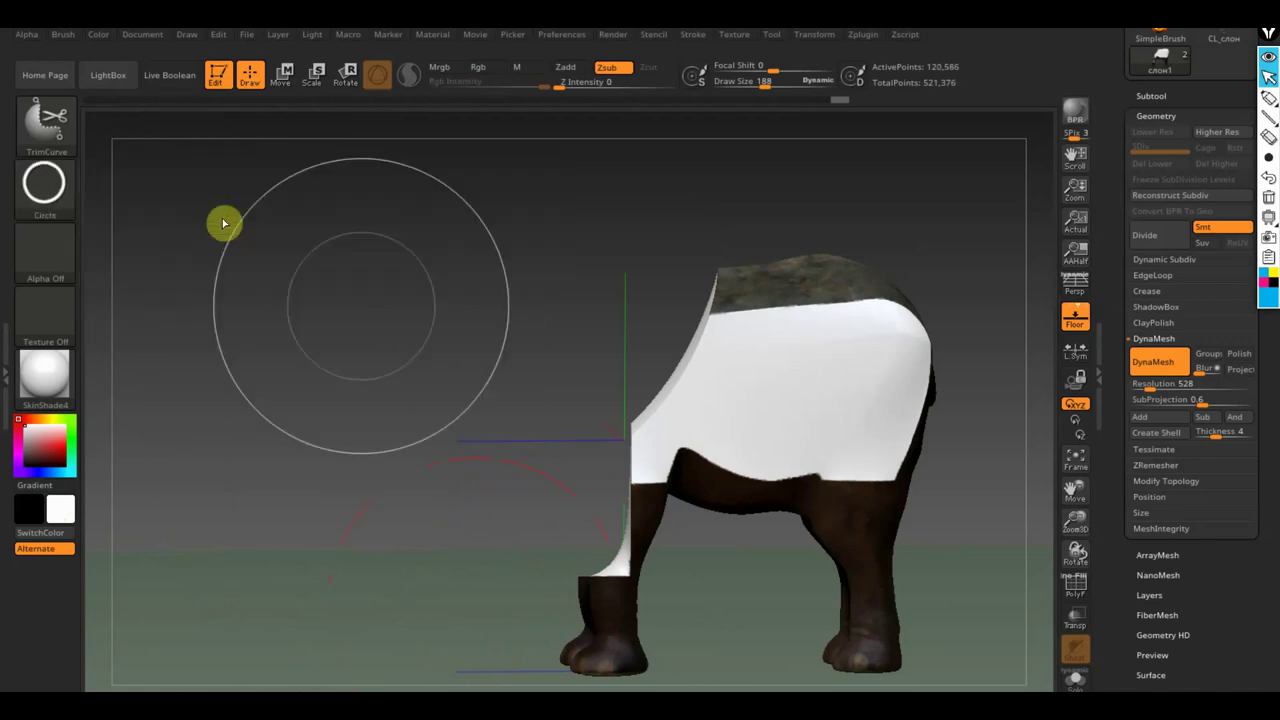
pyautogui.moveTo(614, 366)
pyautogui.keyDown('ctrl'); pyautogui.keyDown('shift'); pyautogui.mouseDown()
pyautogui.moveTo(794, 574)
pyautogui.moveTo(706, 540)
pyautogui.mouseUp(); pyautogui.keyUp('shift'); pyautogui.keyUp('ctrl')
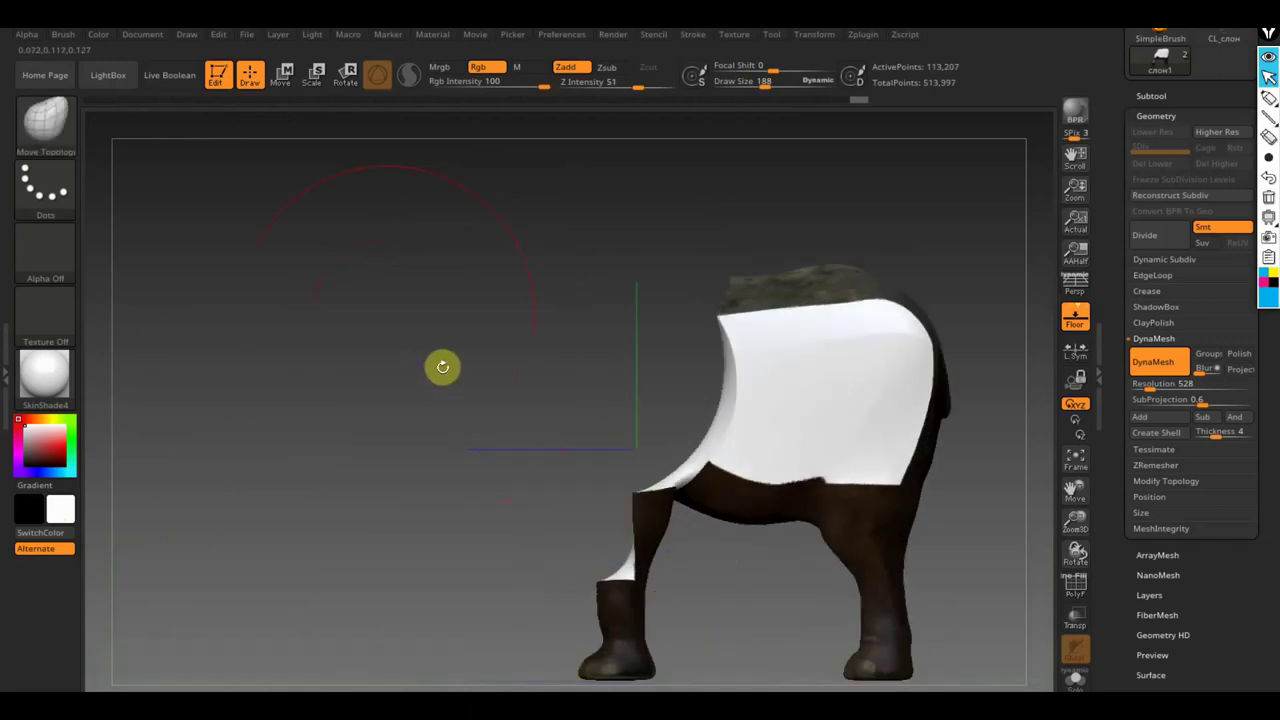
# Browse the brush library and plugin list, then snap the trimmed model to a front view.
pyautogui.click(72, 128)
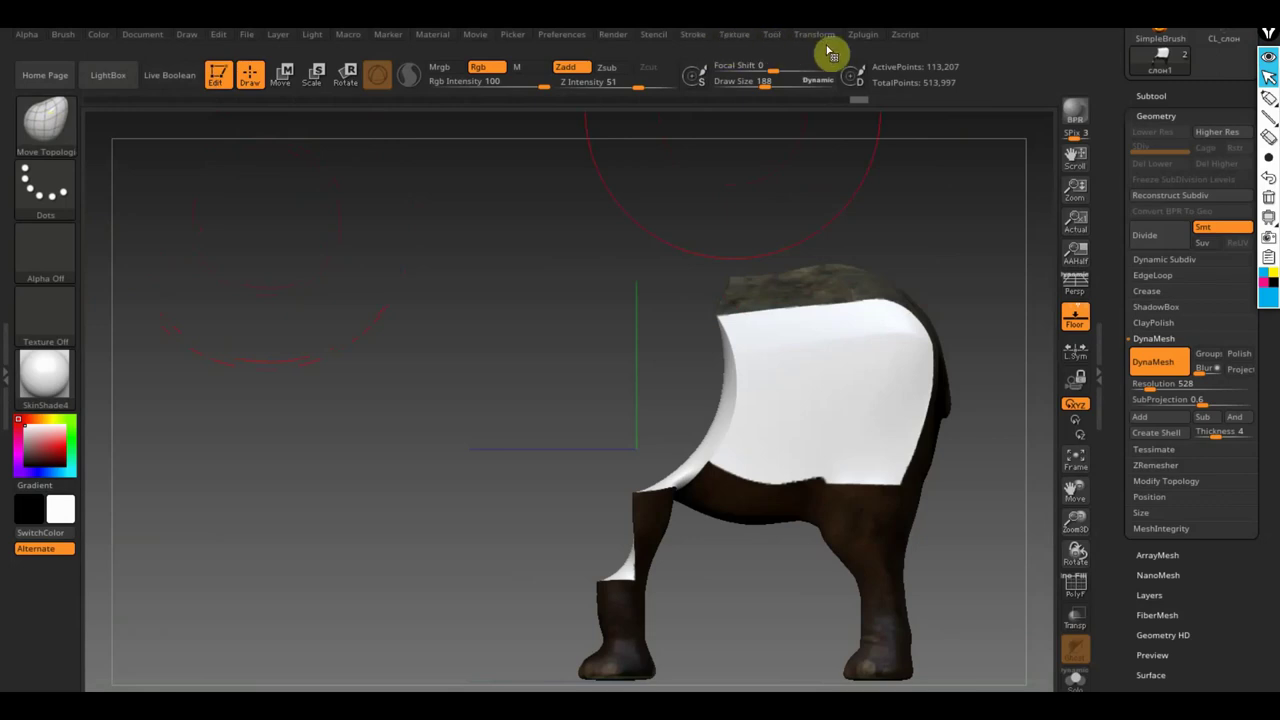
pyautogui.click(866, 38)
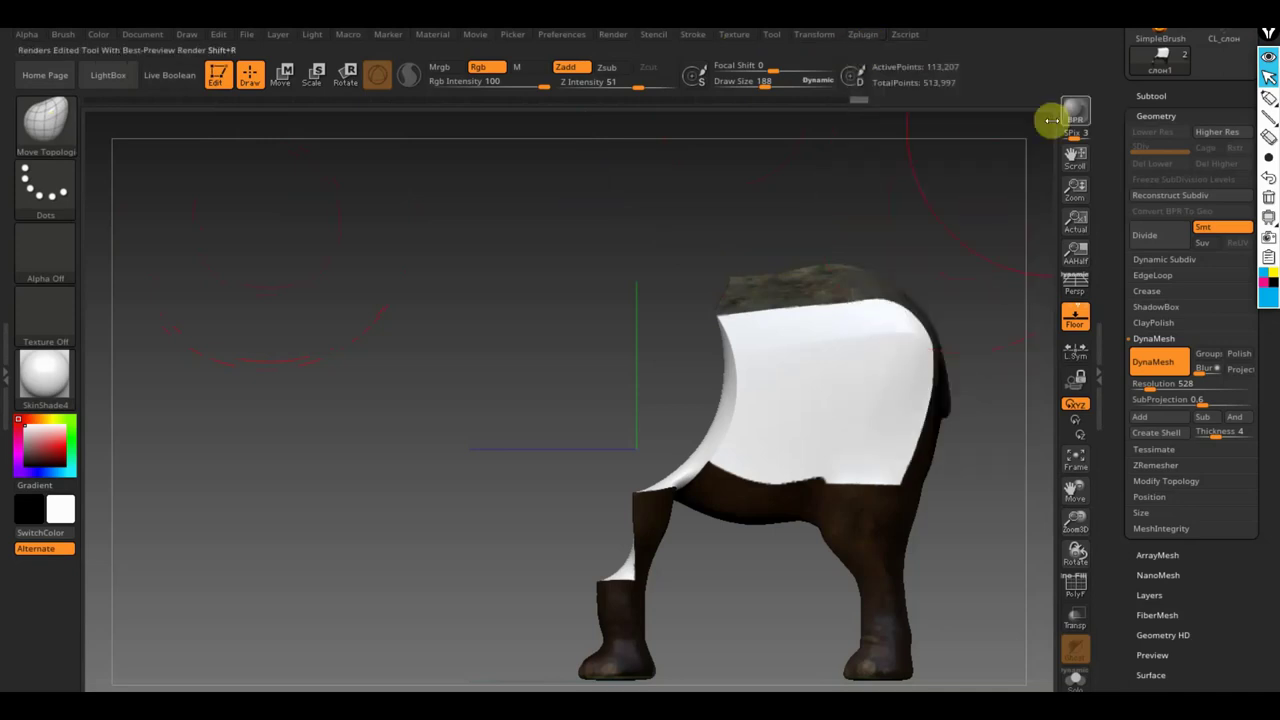
pyautogui.keyDown('shift'); pyautogui.moveTo(483, 266); pyautogui.dragTo(823, 357); pyautogui.keyUp('shift')
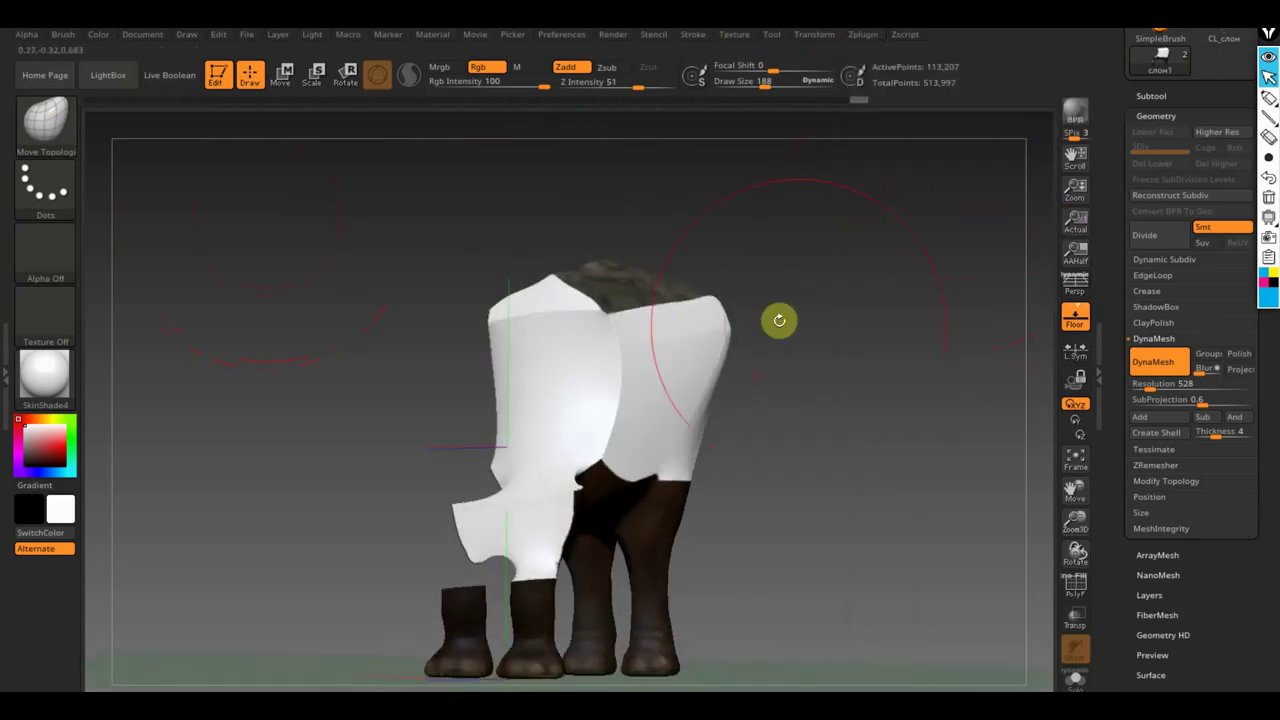
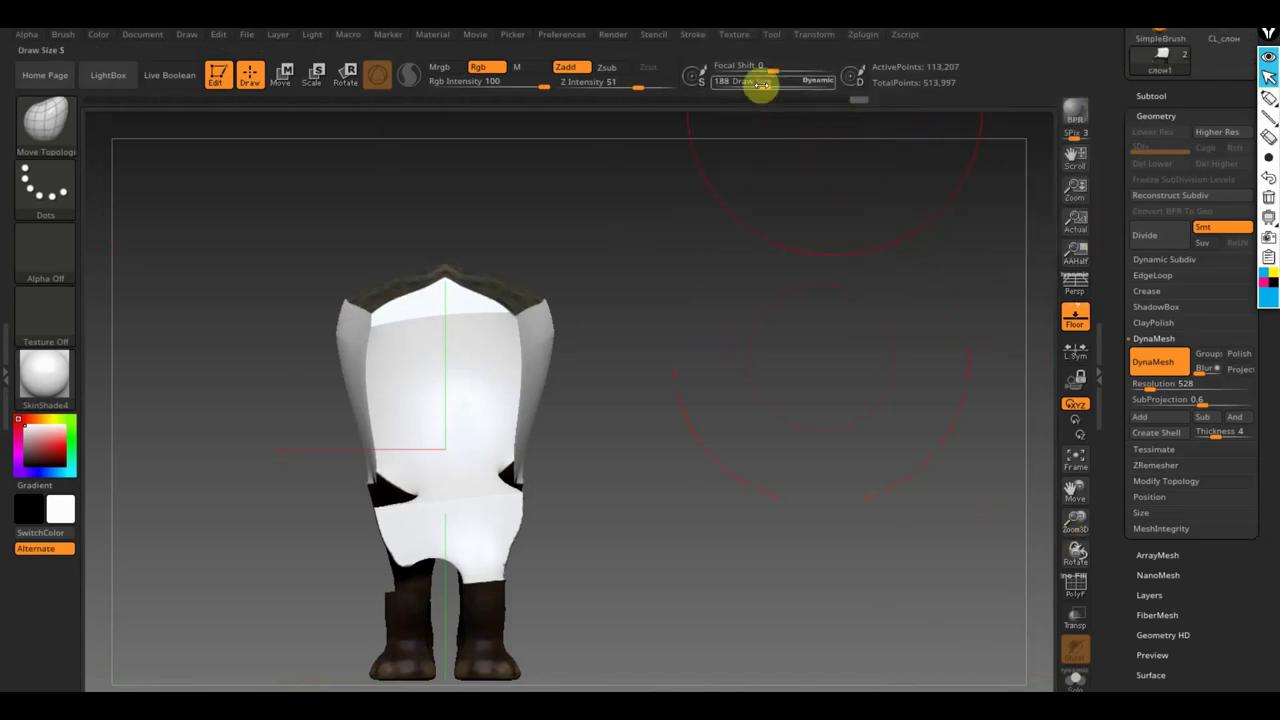
# Shrink the ZBrush brush Draw Size from 188 to 26 and bring up the material palette.
pyautogui.moveTo(760, 83); pyautogui.dragTo(734, 82)
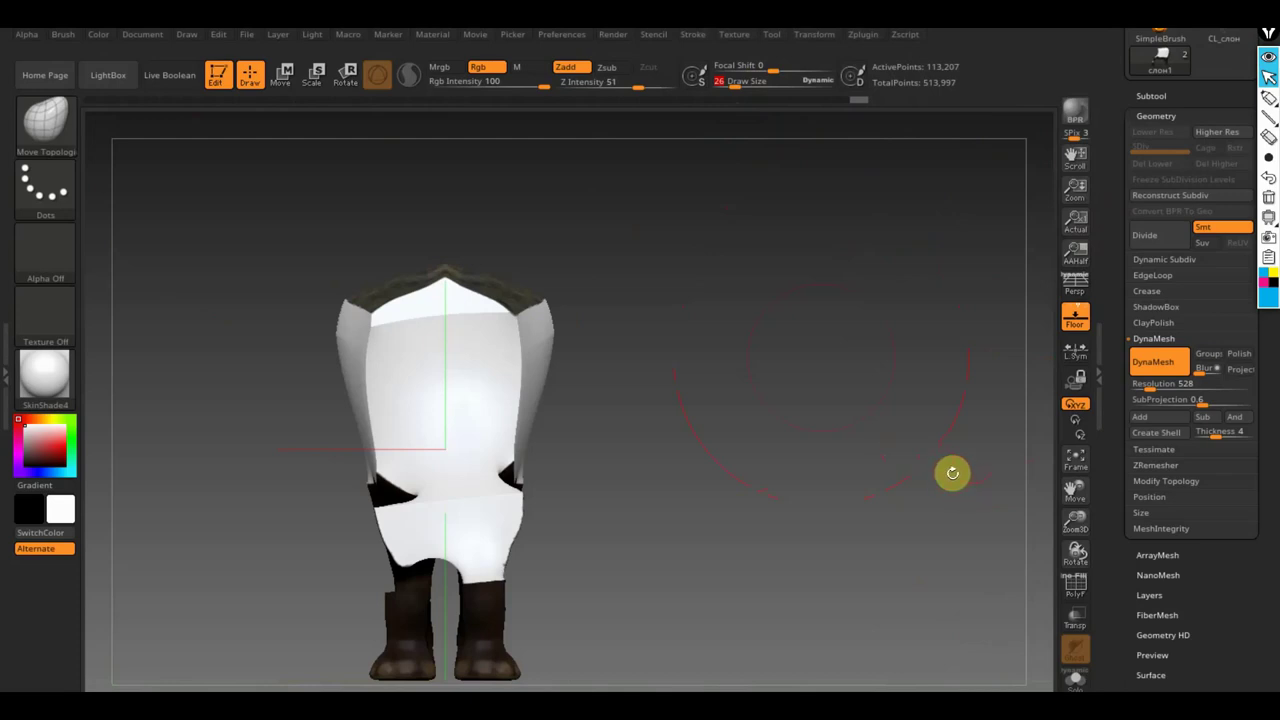
pyautogui.scroll(1, 1267, 600)
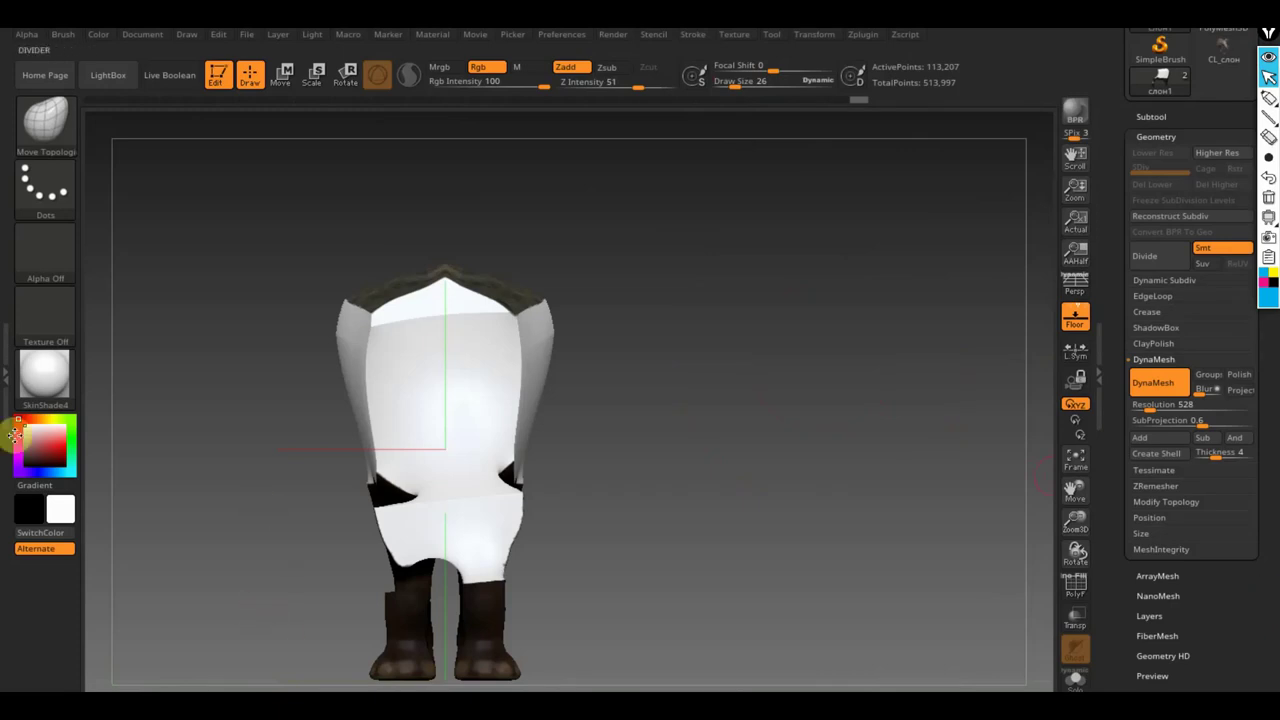
pyautogui.click(40, 392)
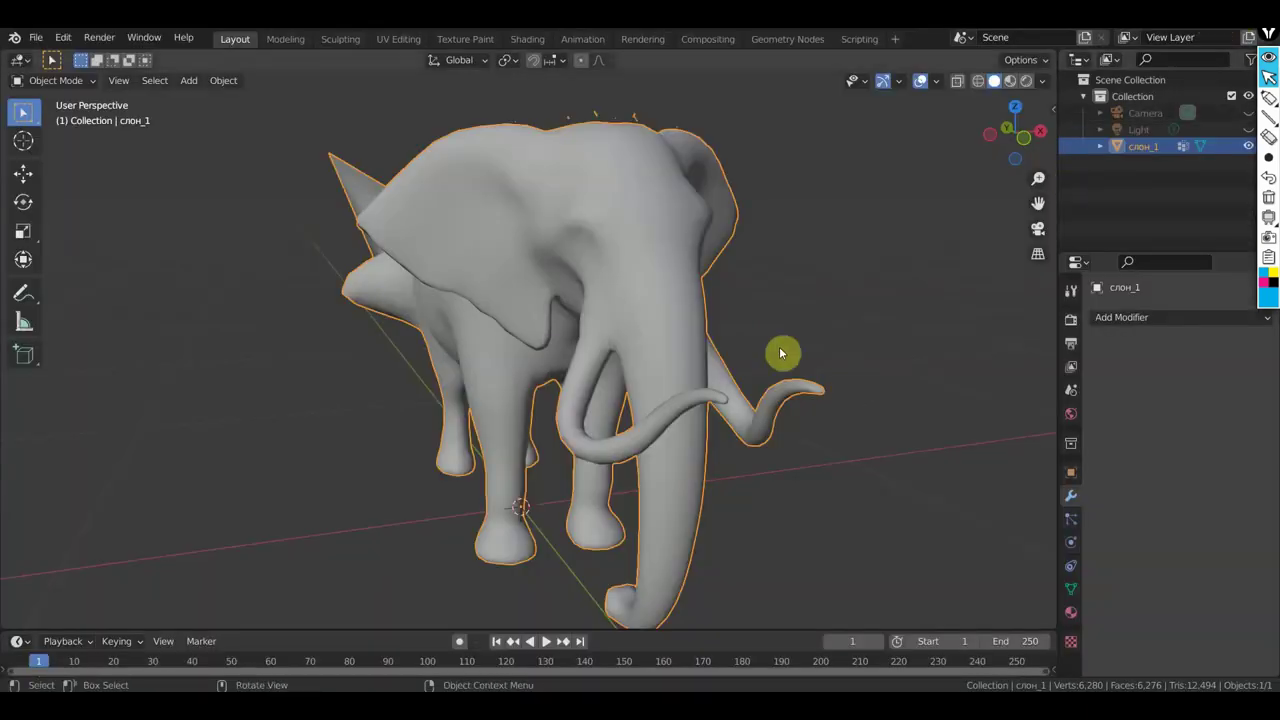
# Switch viewport lighting to MatCap and apply the brown-red matcap to the elephant.
pyautogui.click(1043, 86)
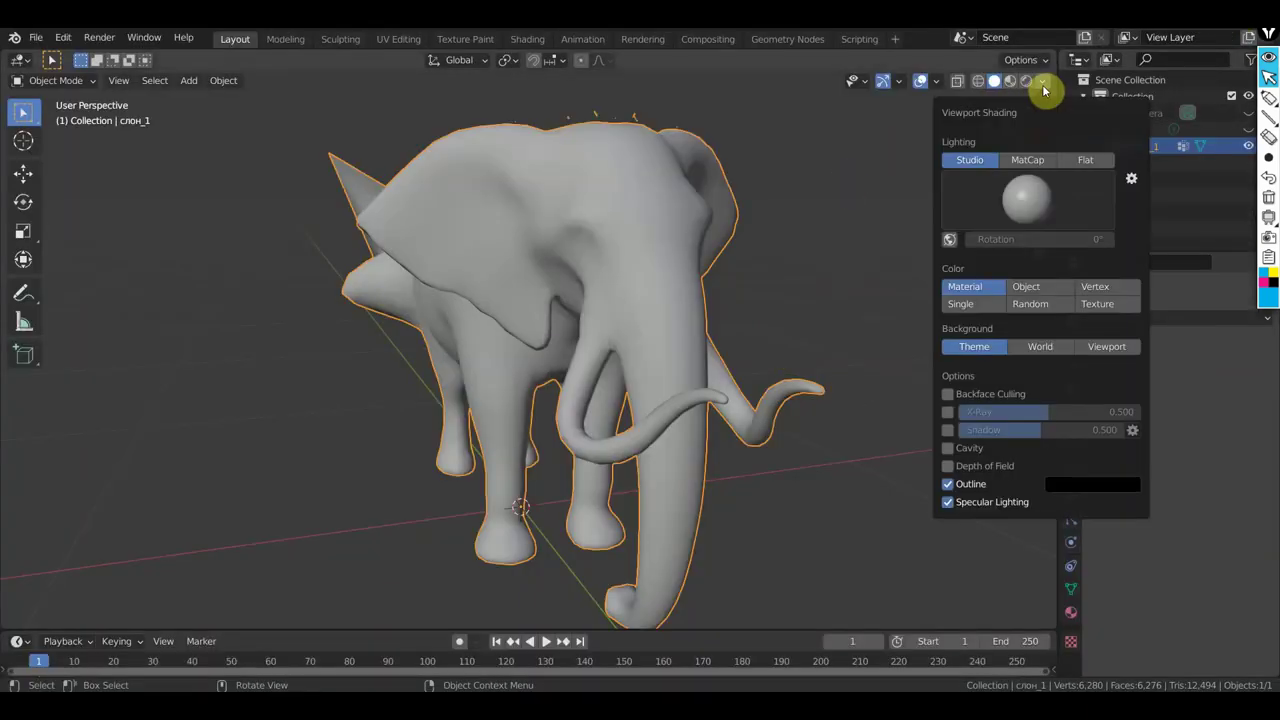
pyautogui.click(1027, 160)
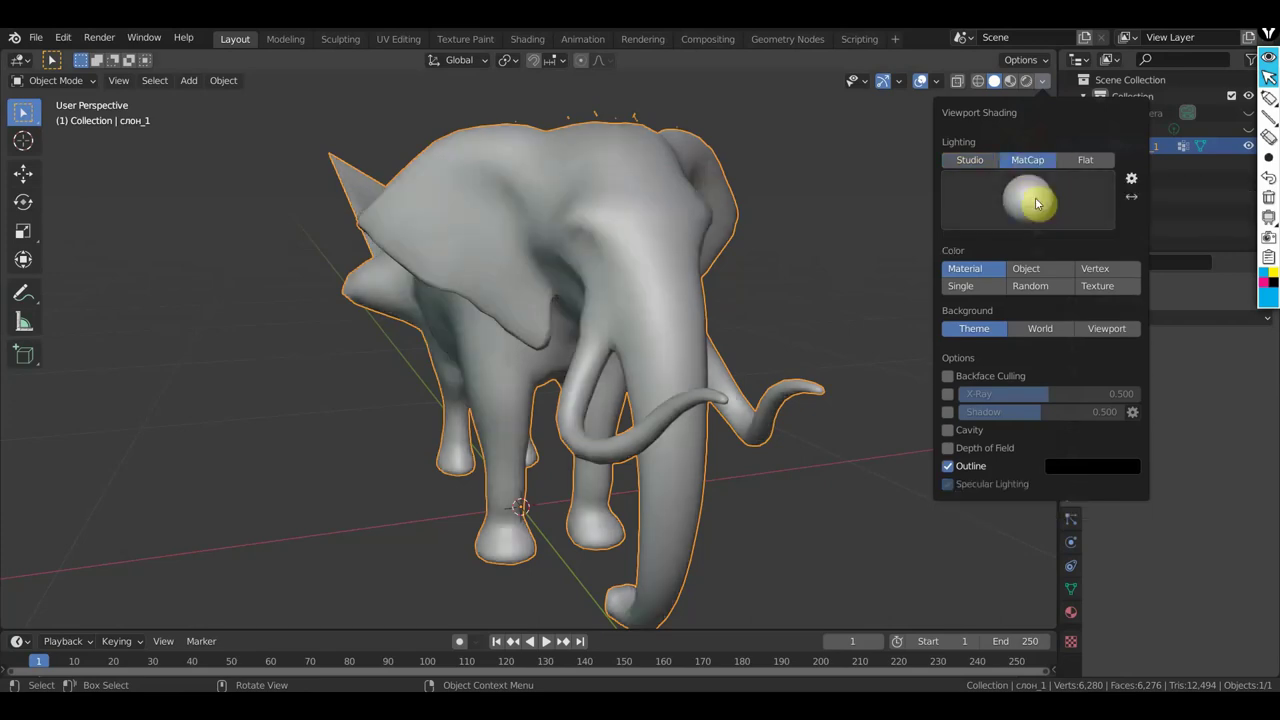
pyautogui.click(1036, 203)
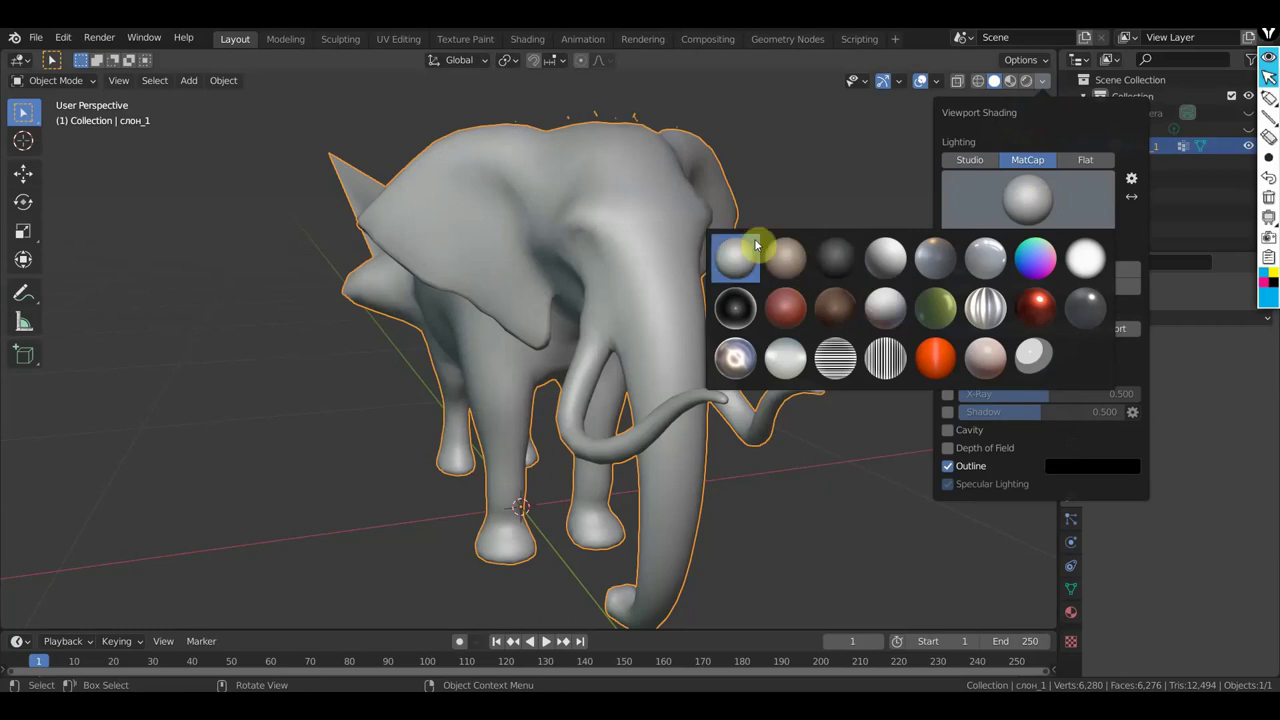
pyautogui.click(797, 316)
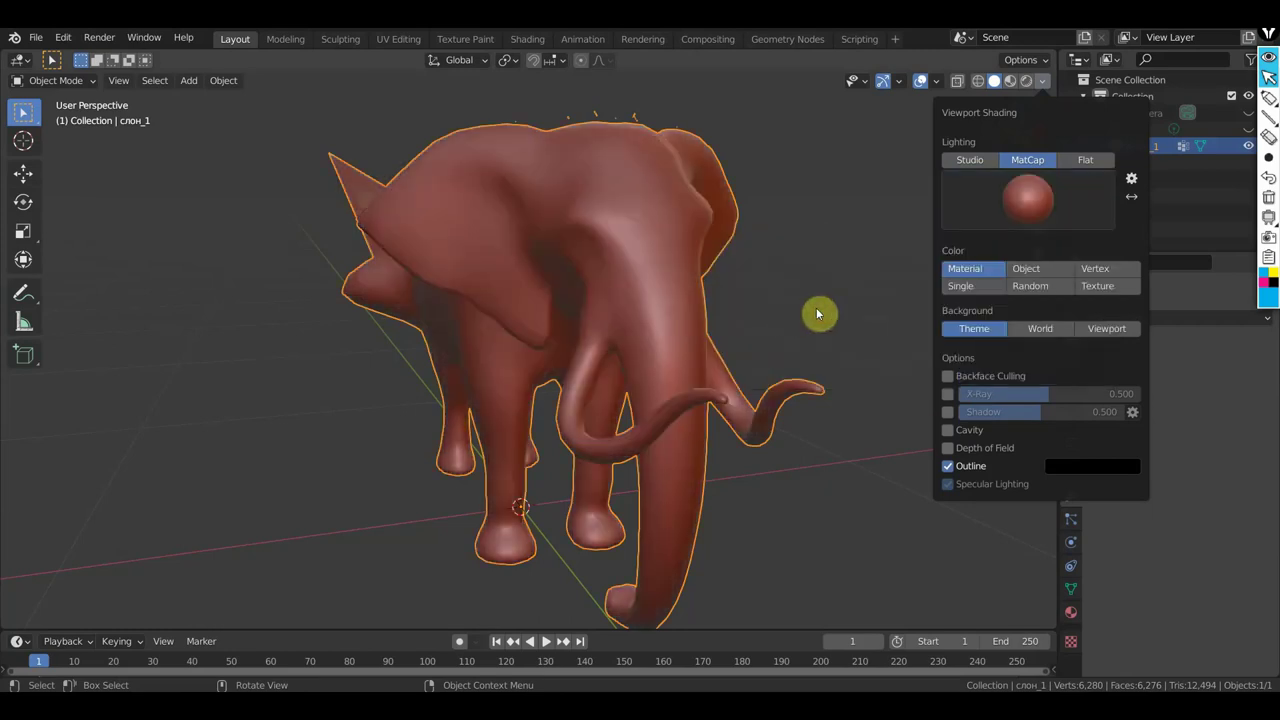
# Try Random, Vertex and Object colouring, then settle on Texture colour with the white matcap.
pyautogui.click(1042, 81)
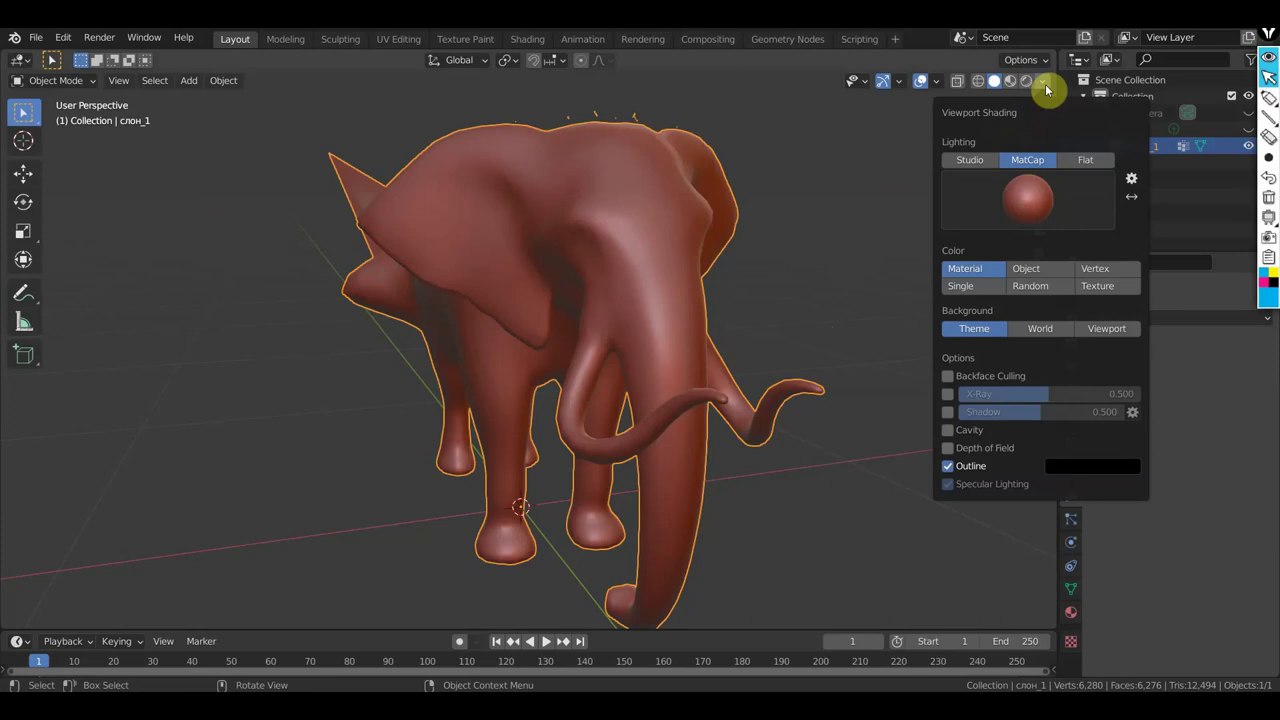
pyautogui.click(1030, 287)
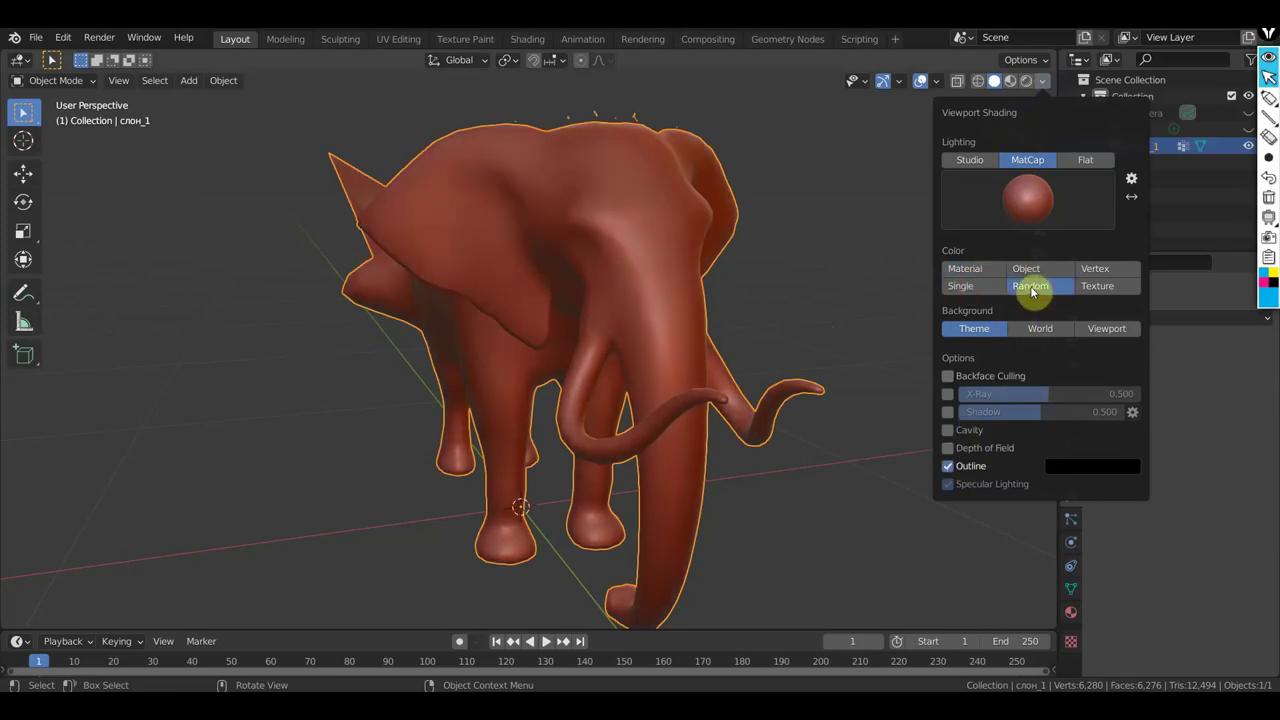
pyautogui.click(1100, 270)
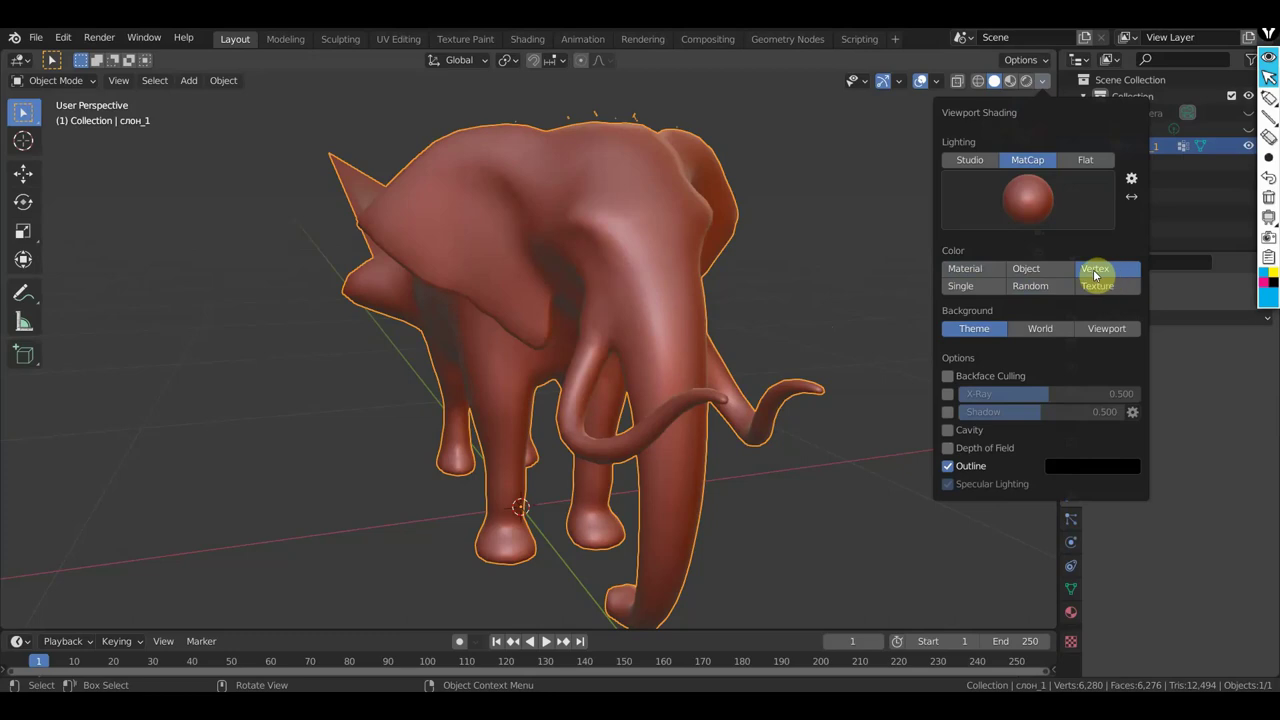
pyautogui.click(1027, 270)
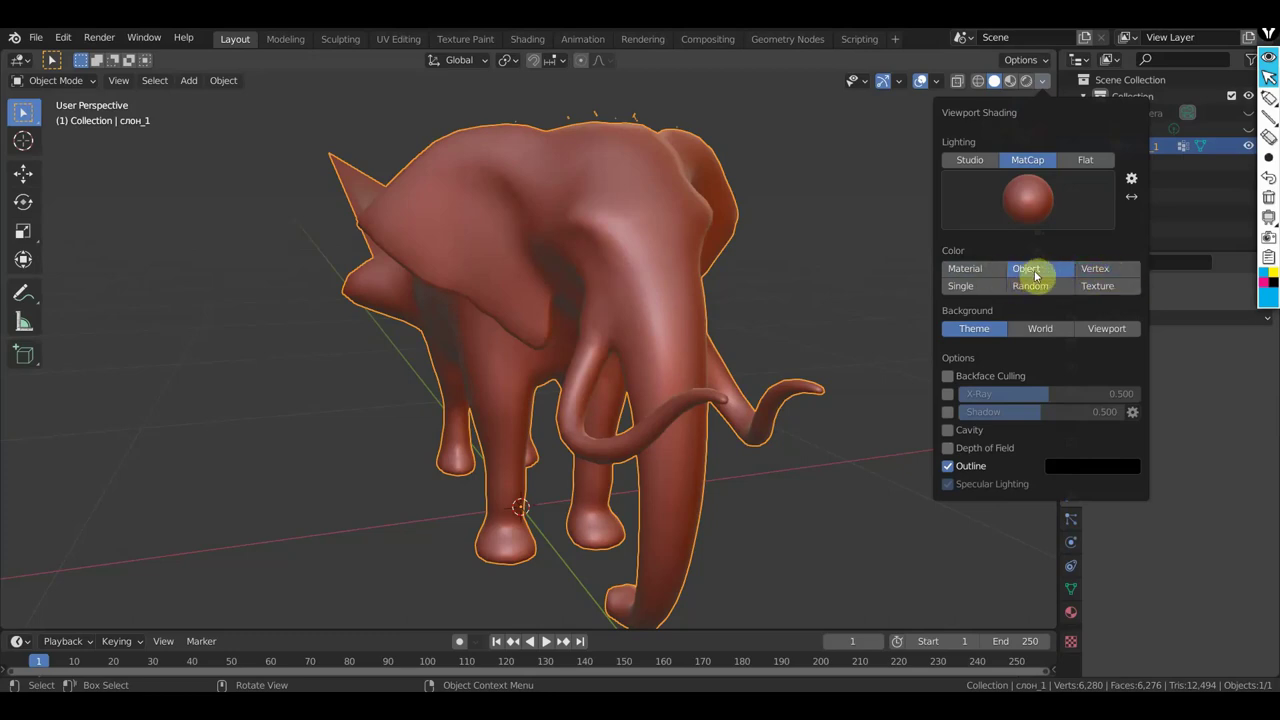
pyautogui.click(1095, 287)
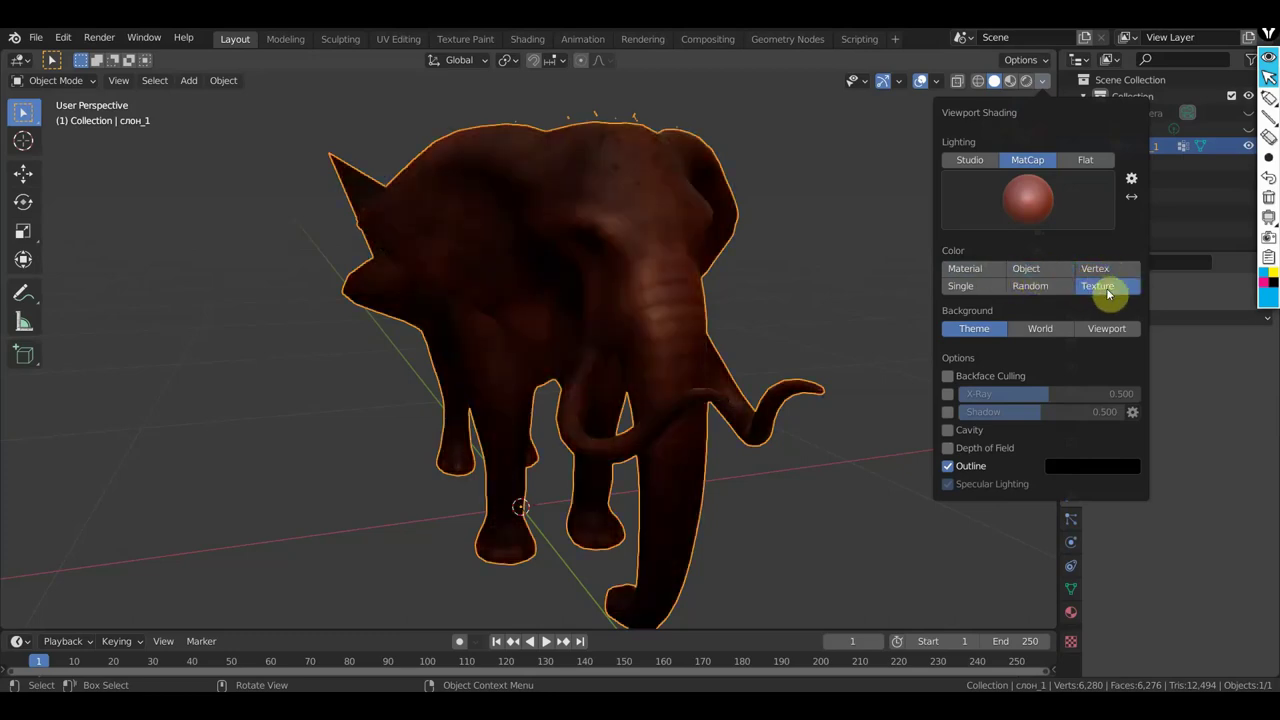
pyautogui.click(995, 215)
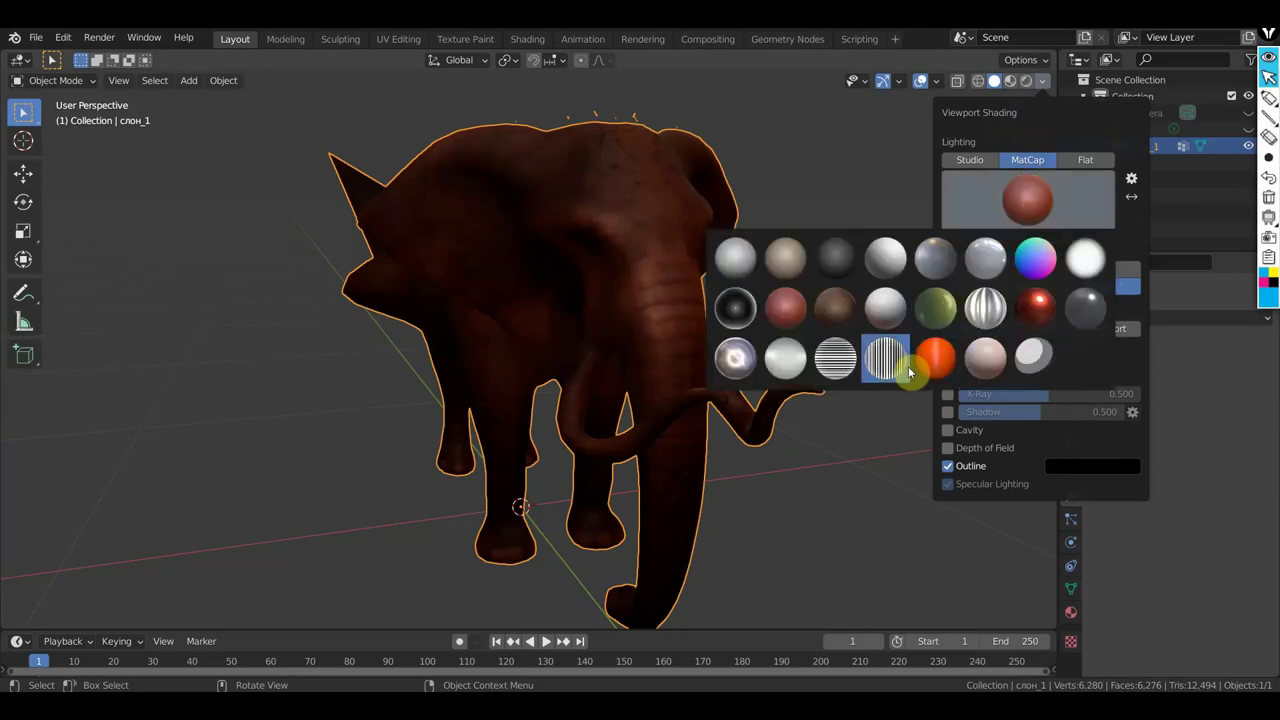
pyautogui.click(887, 322)
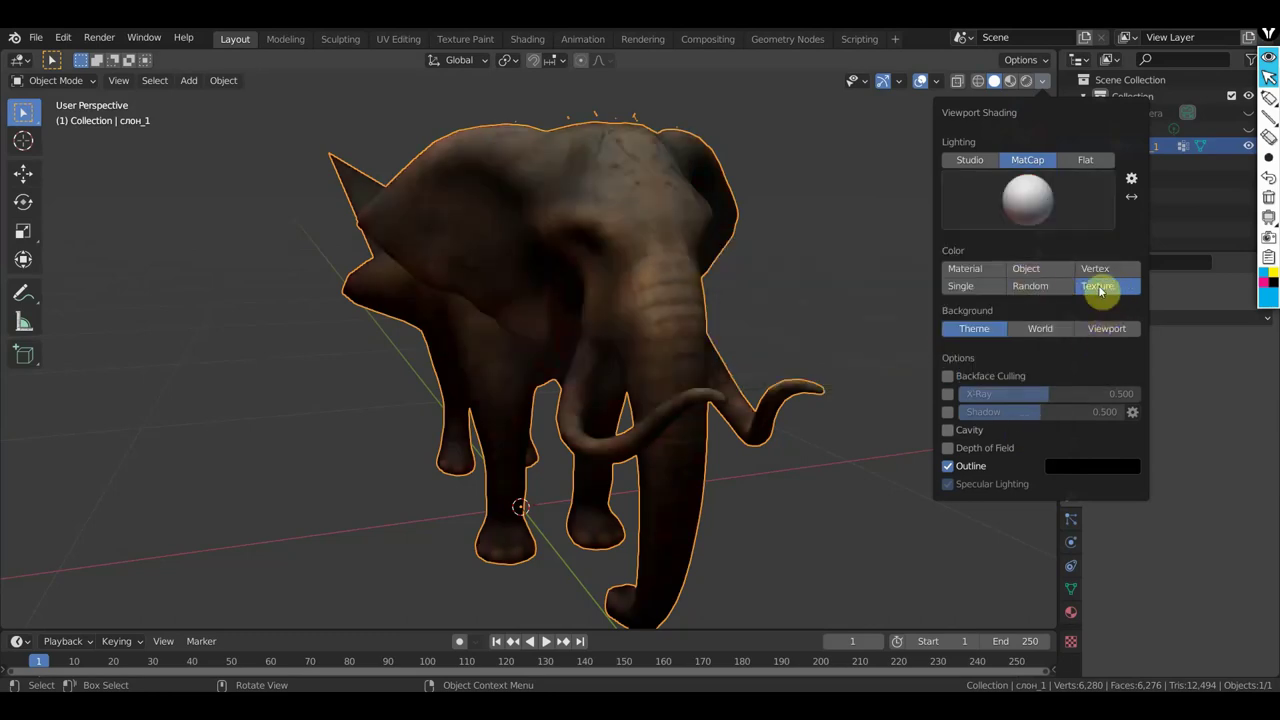
pyautogui.press('Escape')
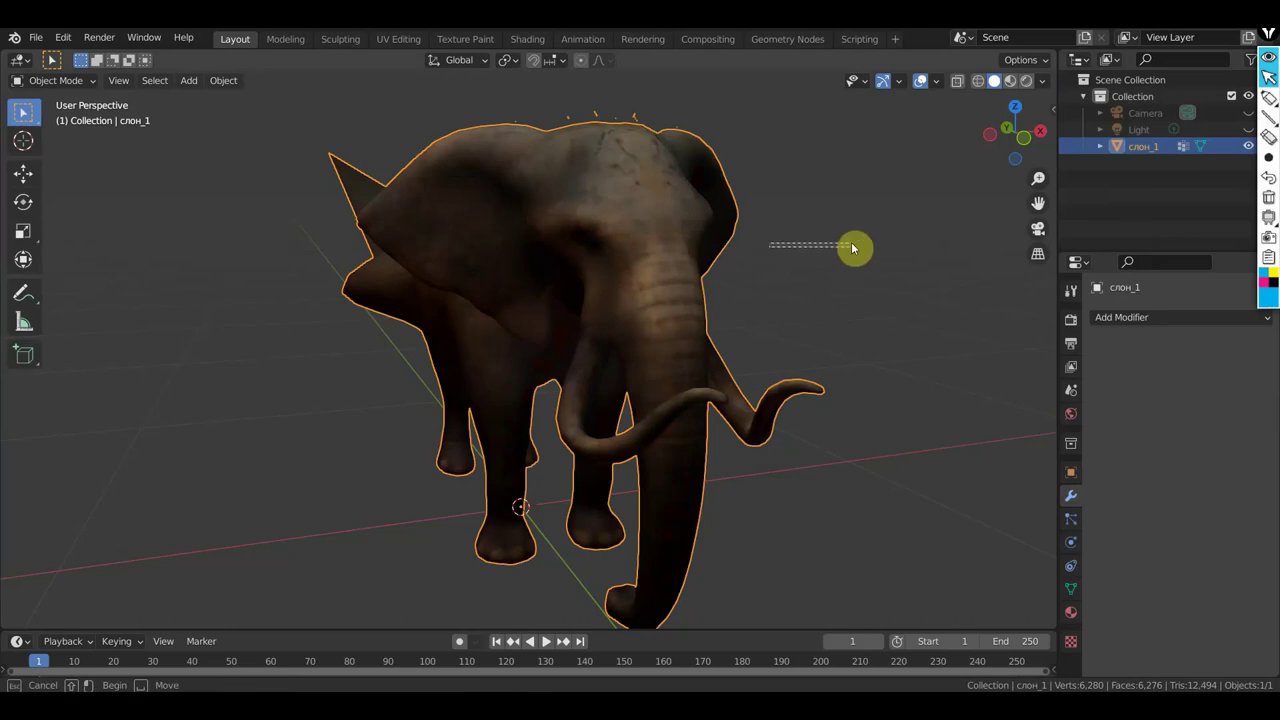
pyautogui.click(851, 245)
# Colour the elephant by Object colour, enter Sculpt Mode and pull a bulge on its shoulder.
pyautogui.moveTo(774, 306); pyautogui.dragTo(627, 310, button='middle')
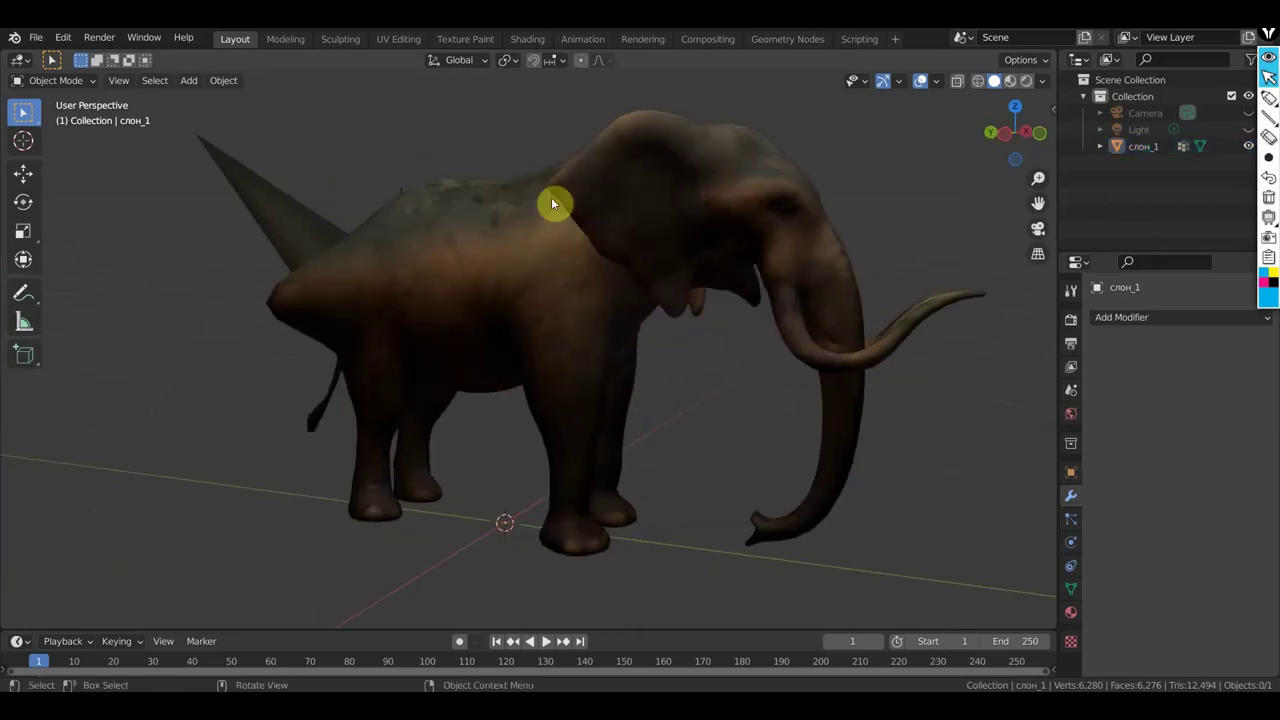
pyautogui.click(1042, 80)
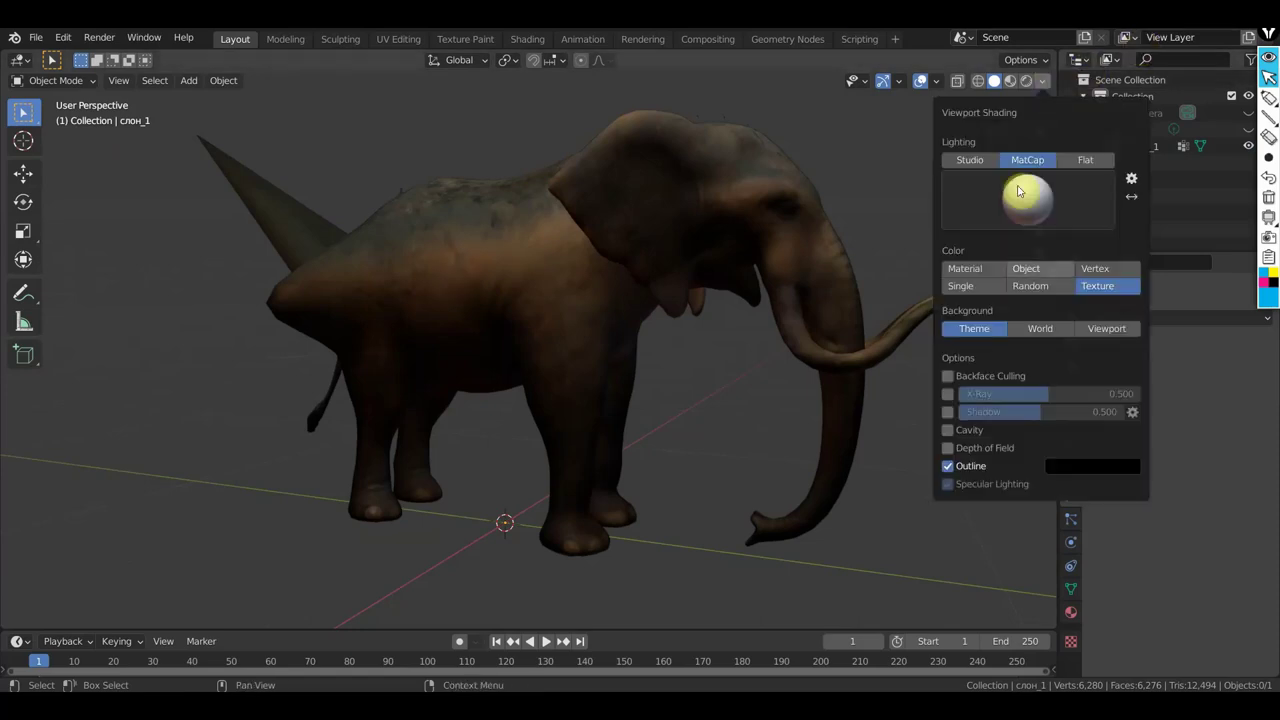
pyautogui.click(1035, 270)
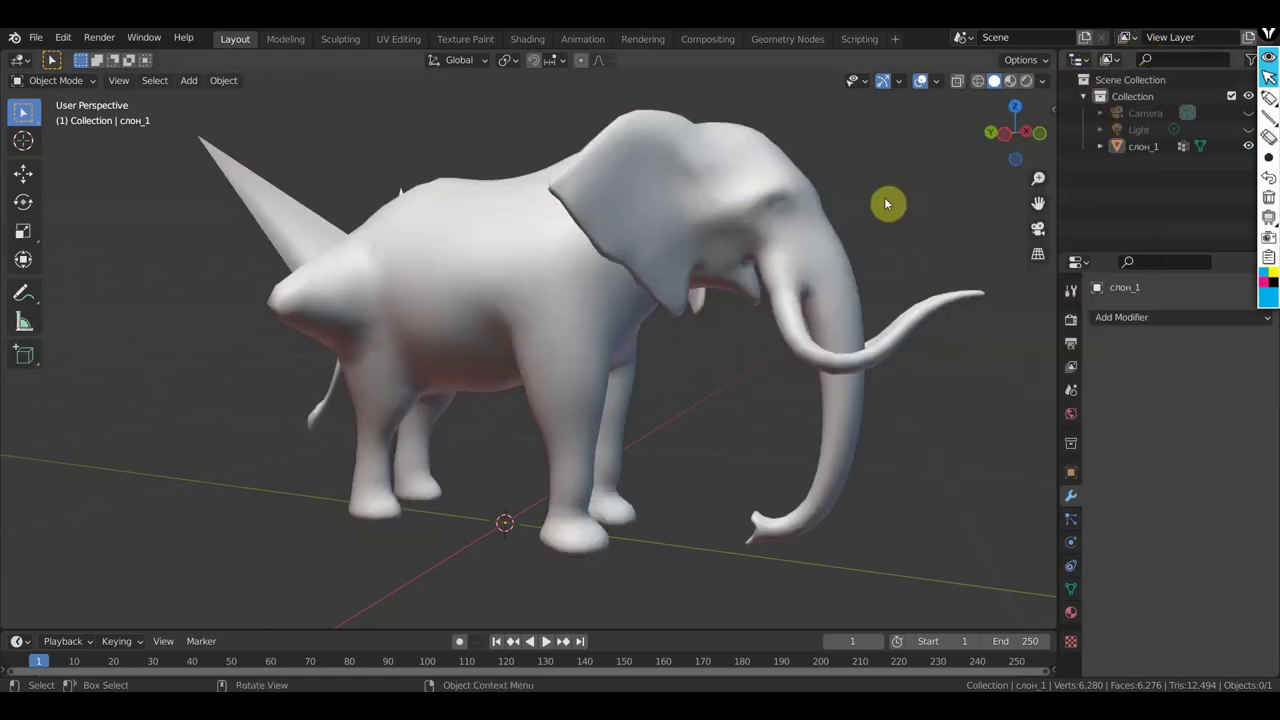
pyautogui.click(61, 80)
pyautogui.click(58, 136)
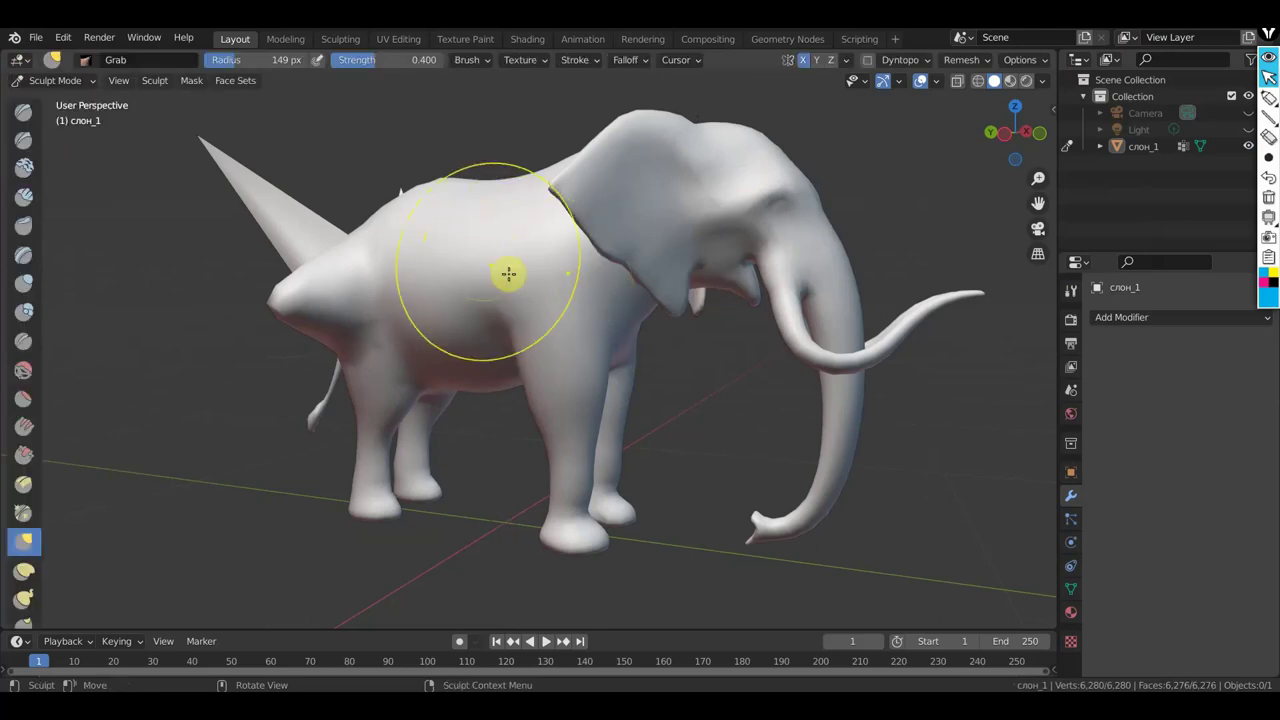
pyautogui.moveTo(551, 264); pyautogui.dragTo(423, 243)
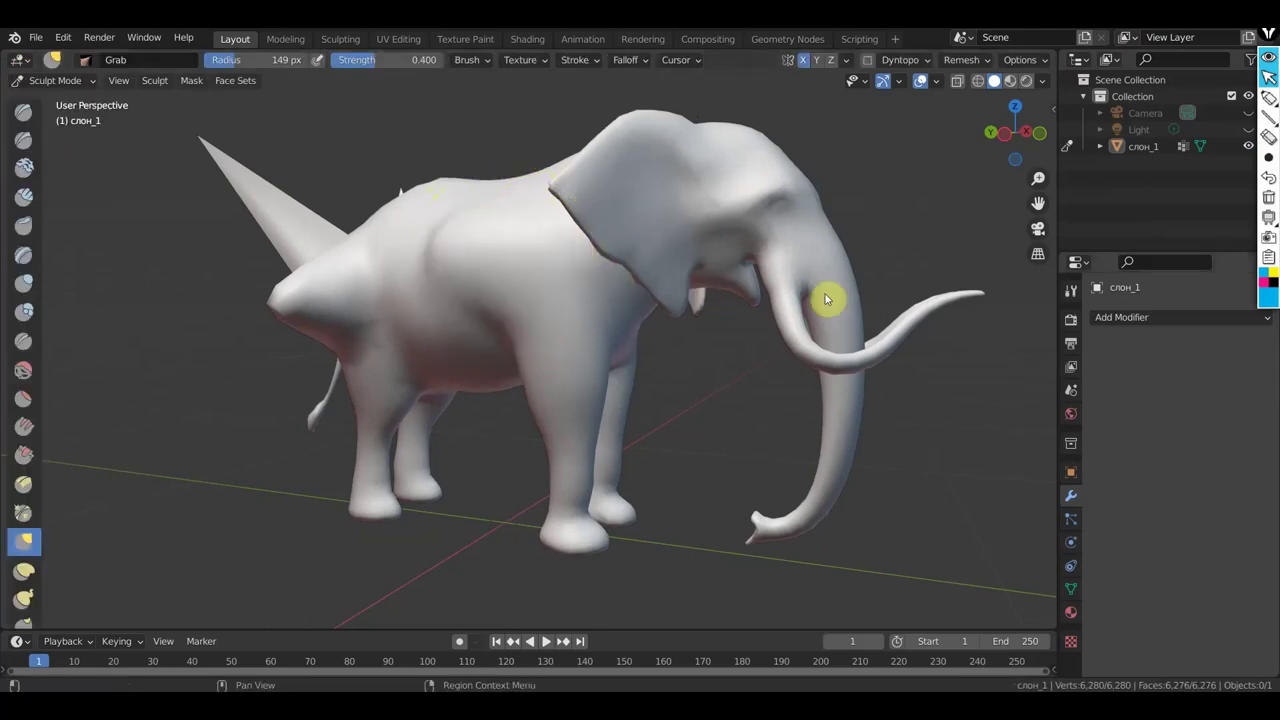
# Try Material colour with Flat lighting, then return to Studio lighting with Object colour.
pyautogui.click(1044, 81)
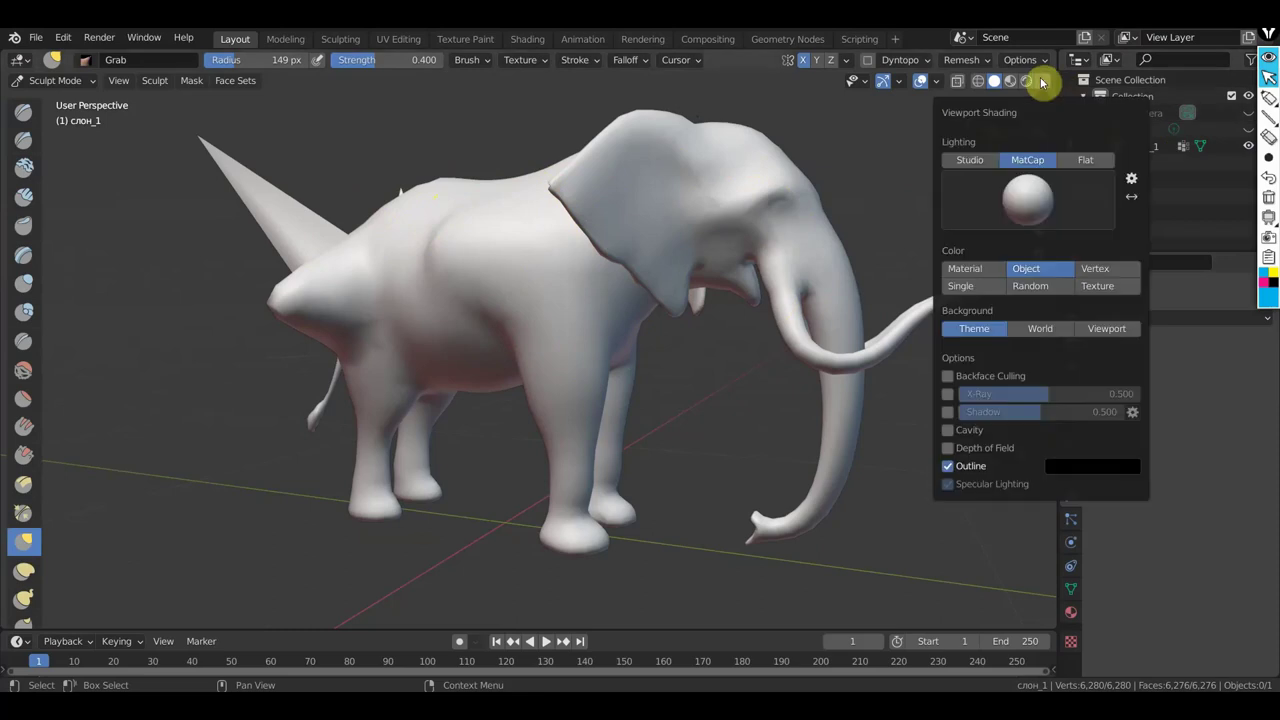
pyautogui.click(978, 273)
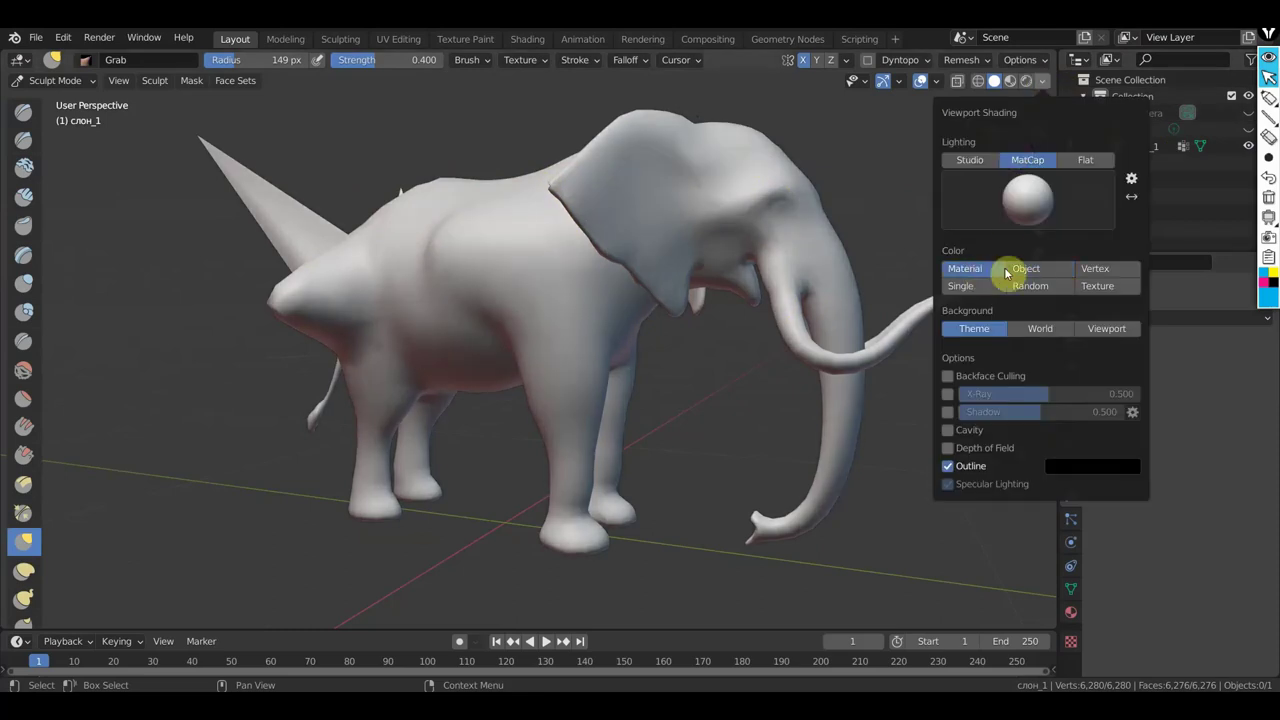
pyautogui.click(1090, 161)
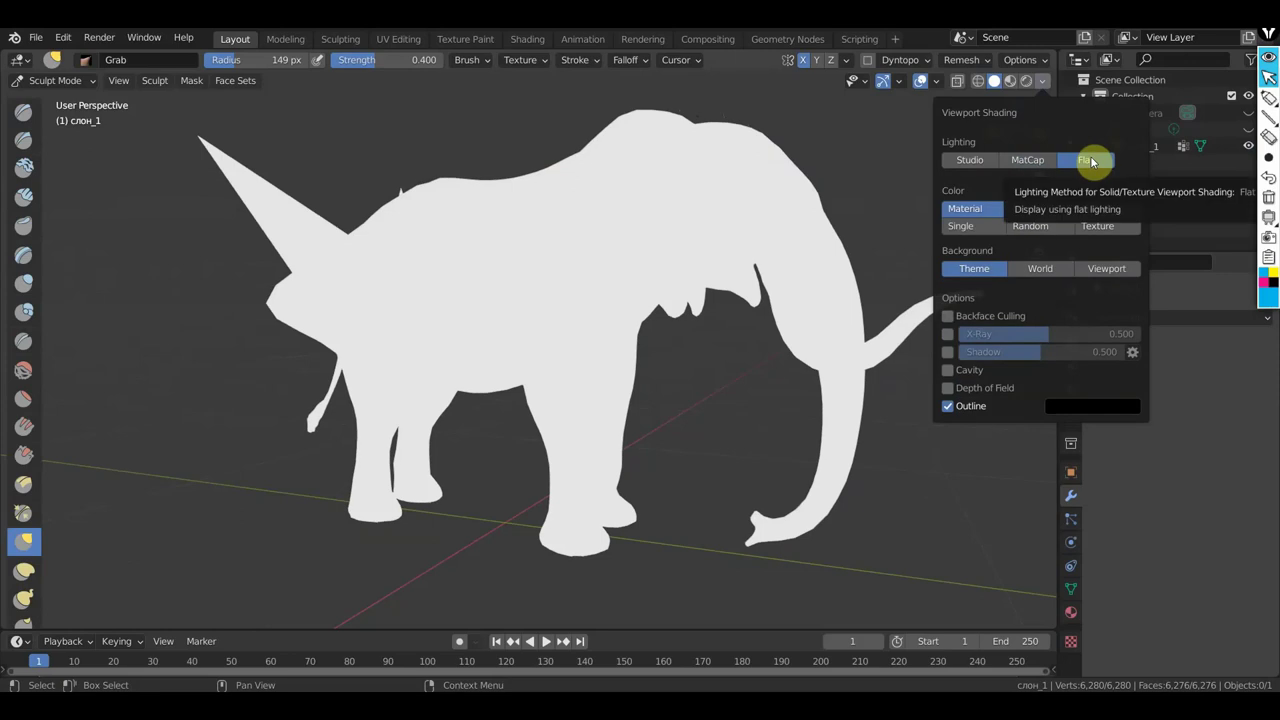
pyautogui.click(1036, 210)
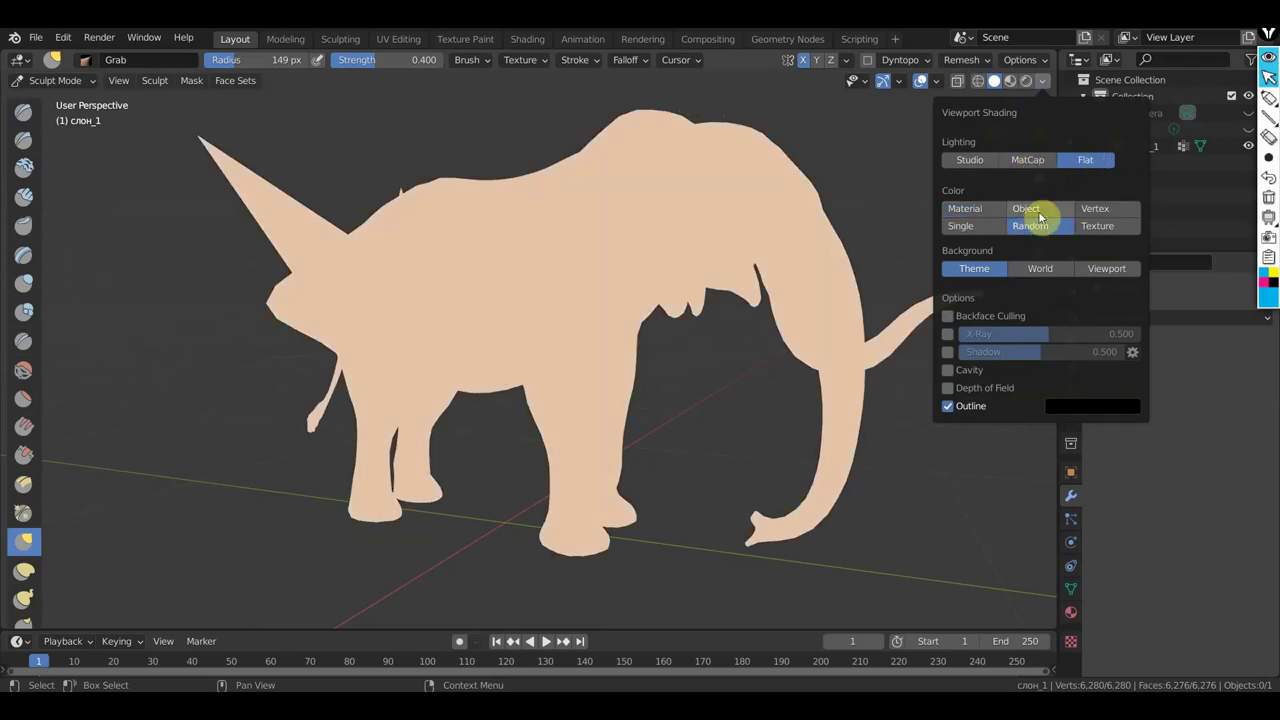
pyautogui.click(967, 219)
pyautogui.click(975, 161)
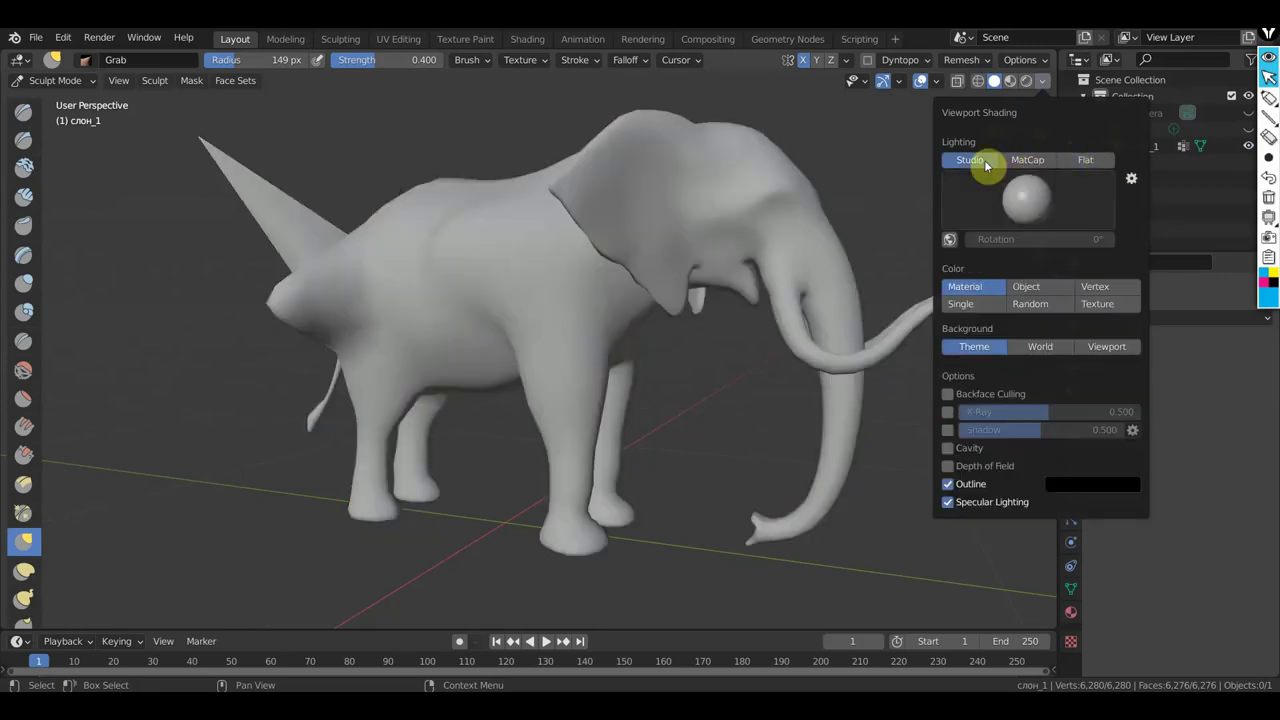
pyautogui.click(1036, 289)
# Apply a brighter studio light and keep the World colour as viewport background.
pyautogui.click(1040, 222)
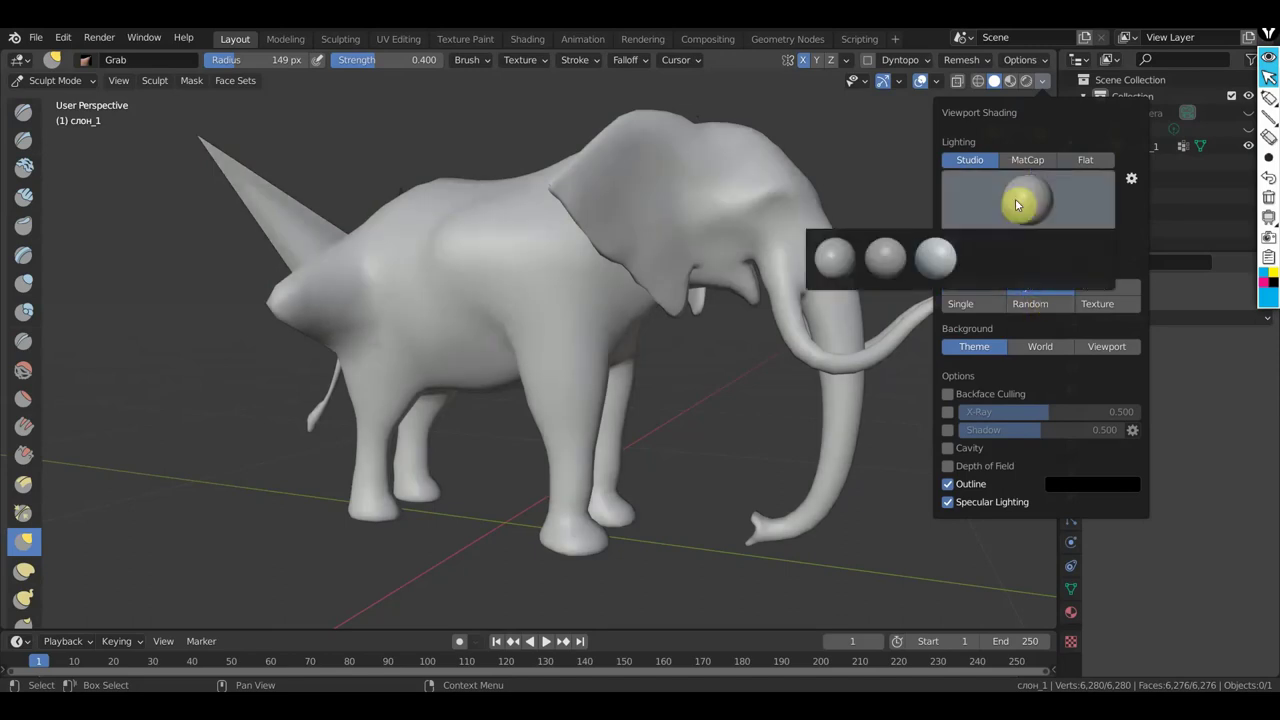
pyautogui.click(935, 260)
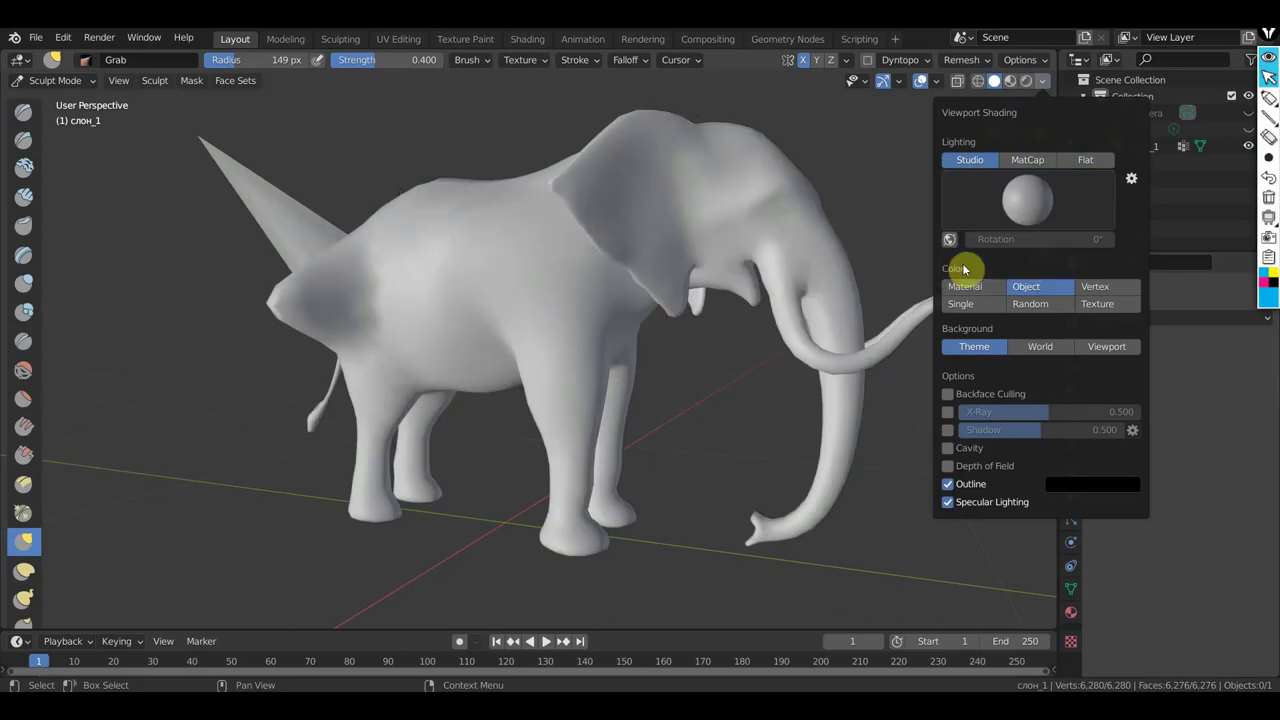
pyautogui.click(1030, 200)
pyautogui.click(975, 267)
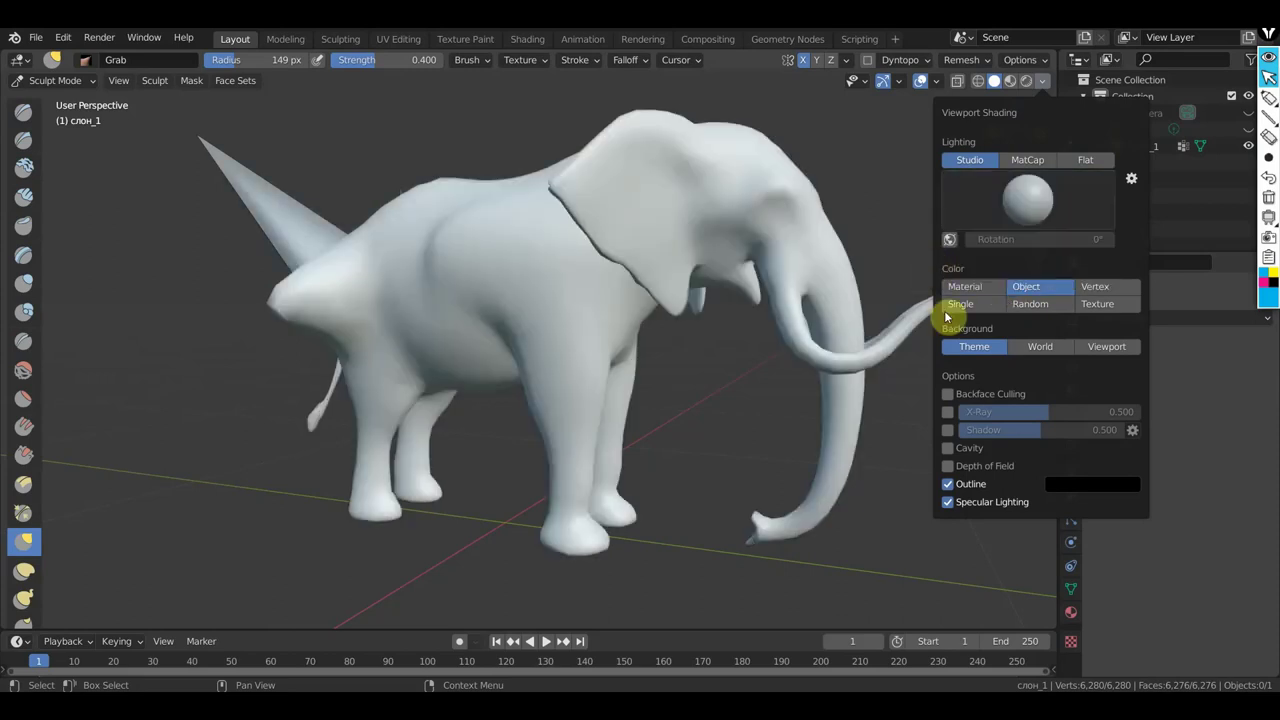
pyautogui.click(1040, 347)
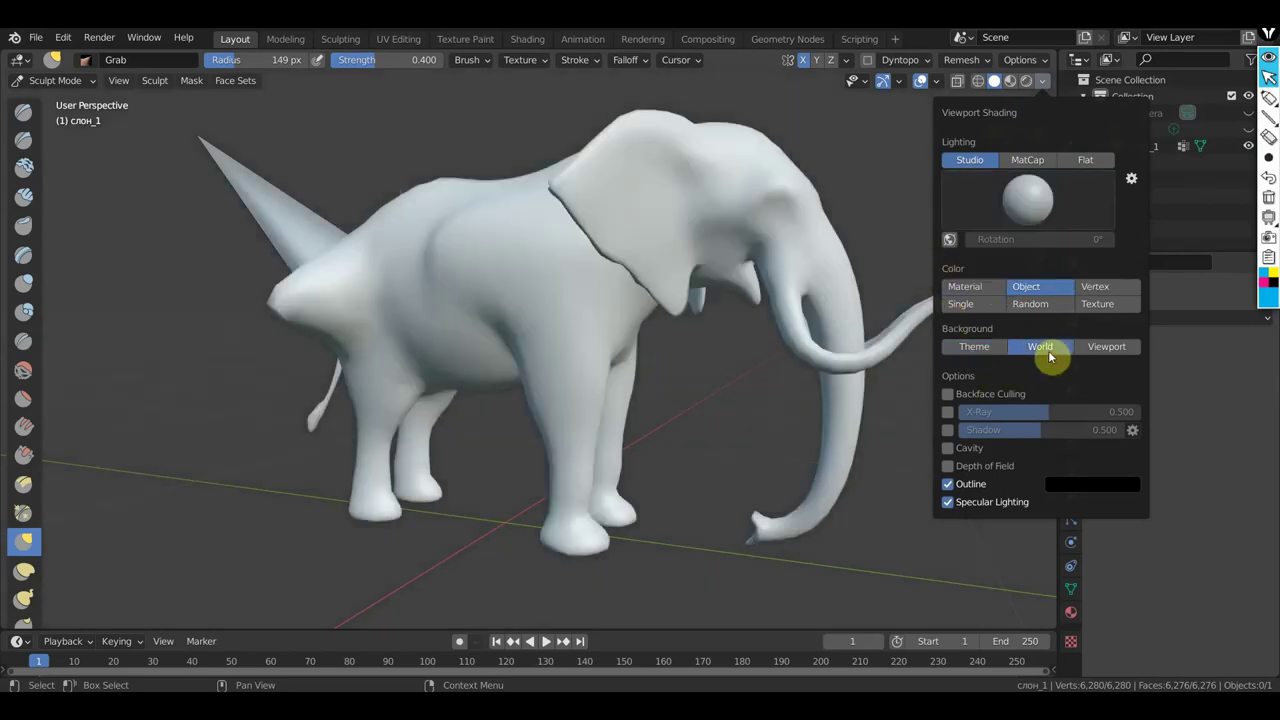
pyautogui.click(1100, 348)
pyautogui.click(1030, 346)
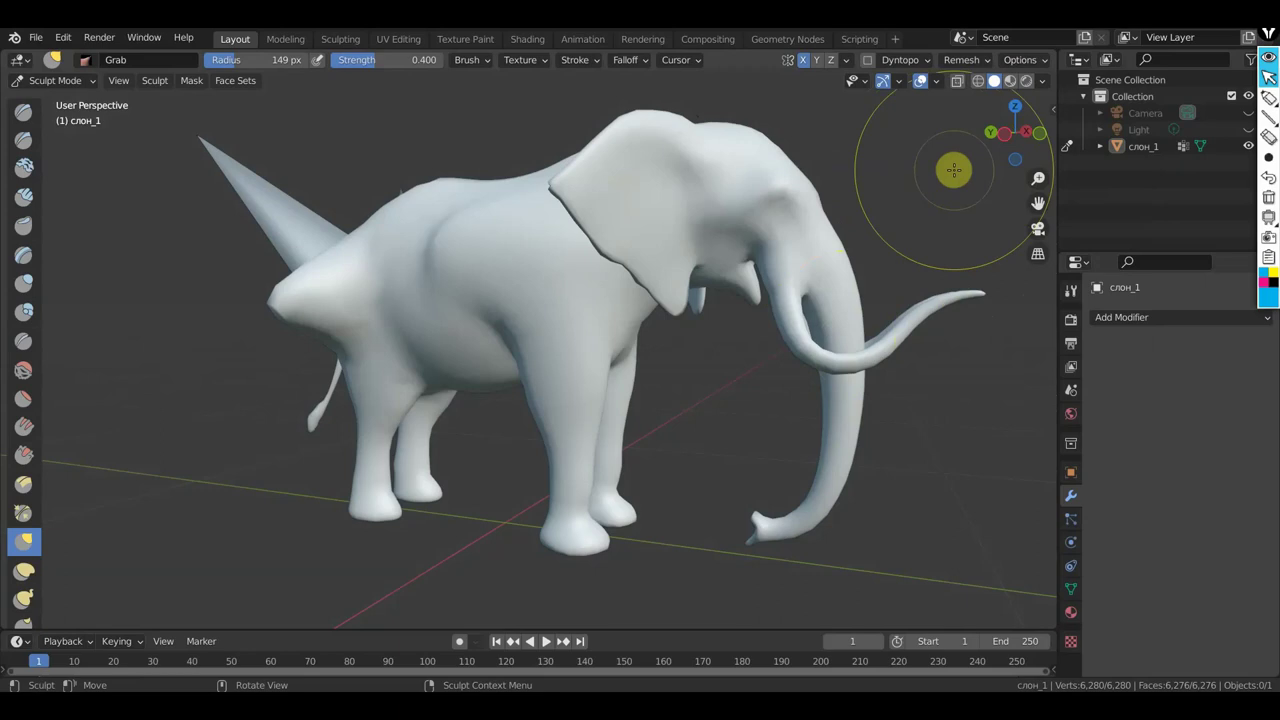
# Set Color to Material and switch lighting to MatCap, bringing up the matcap spheres.
pyautogui.click(1042, 81)
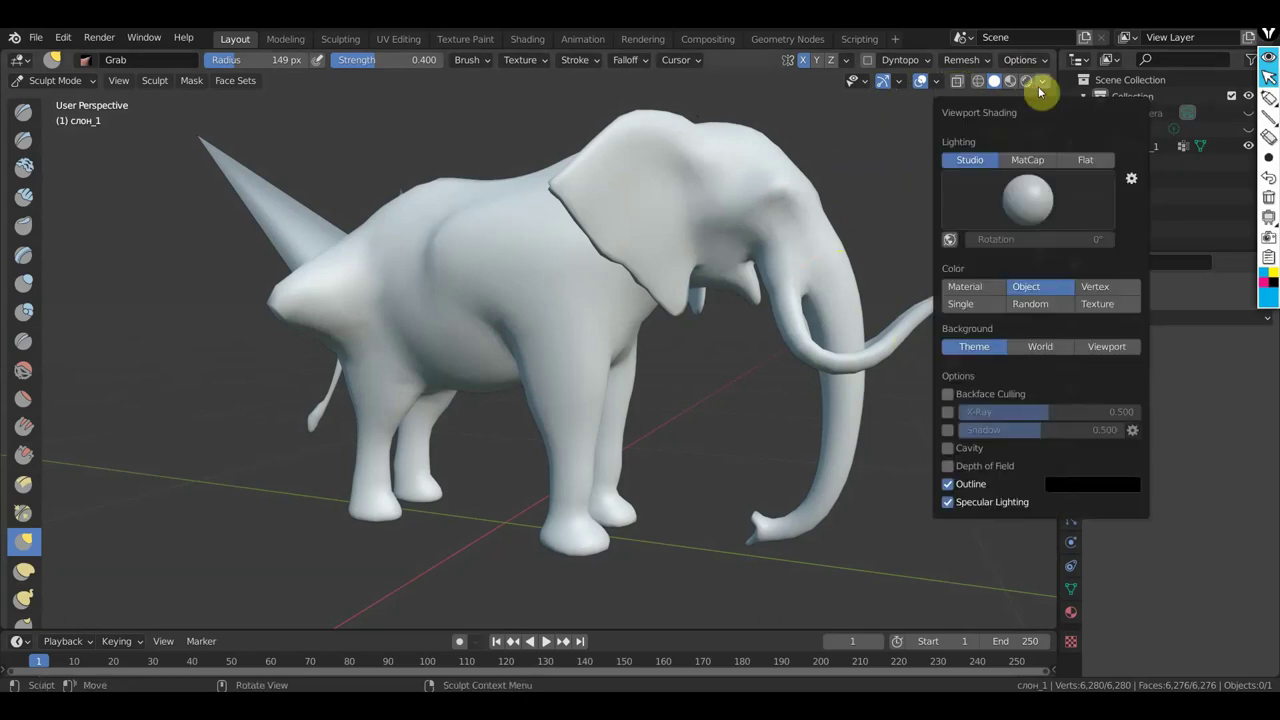
pyautogui.click(977, 289)
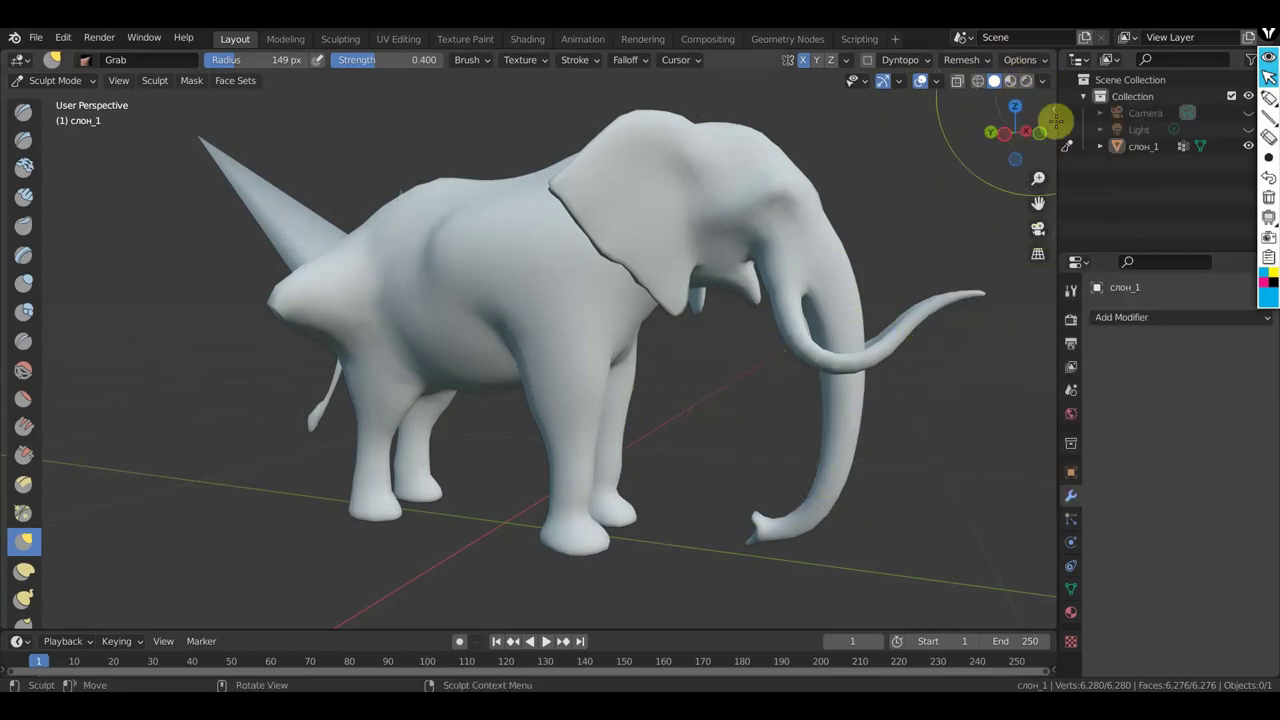
pyautogui.click(1042, 82)
pyautogui.click(1028, 198)
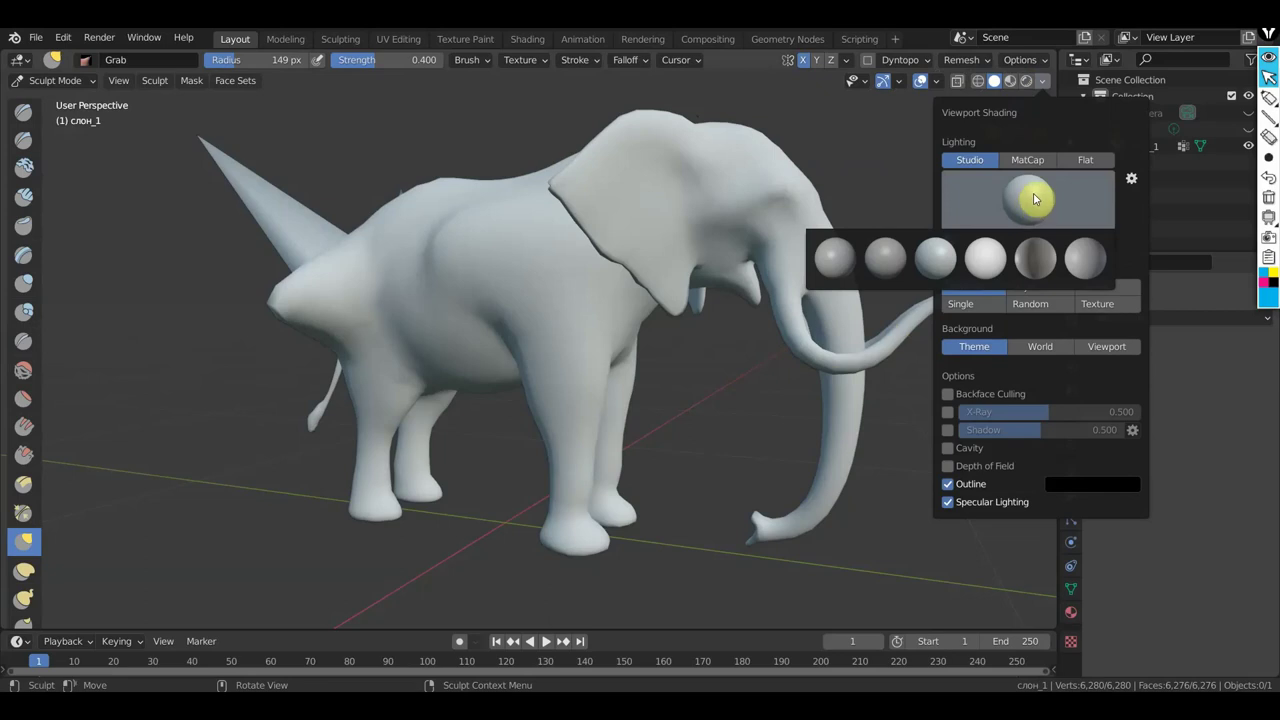
pyautogui.click(1030, 160)
pyautogui.click(1020, 205)
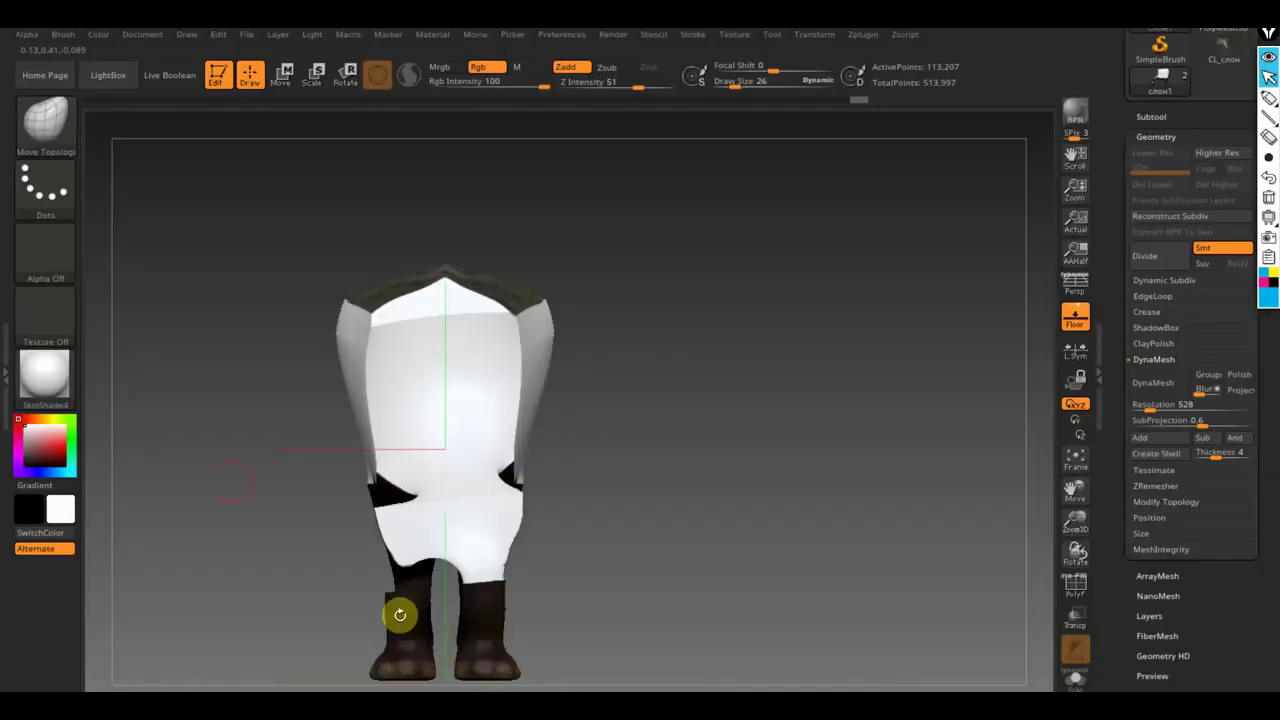
pyautogui.click(41, 381)
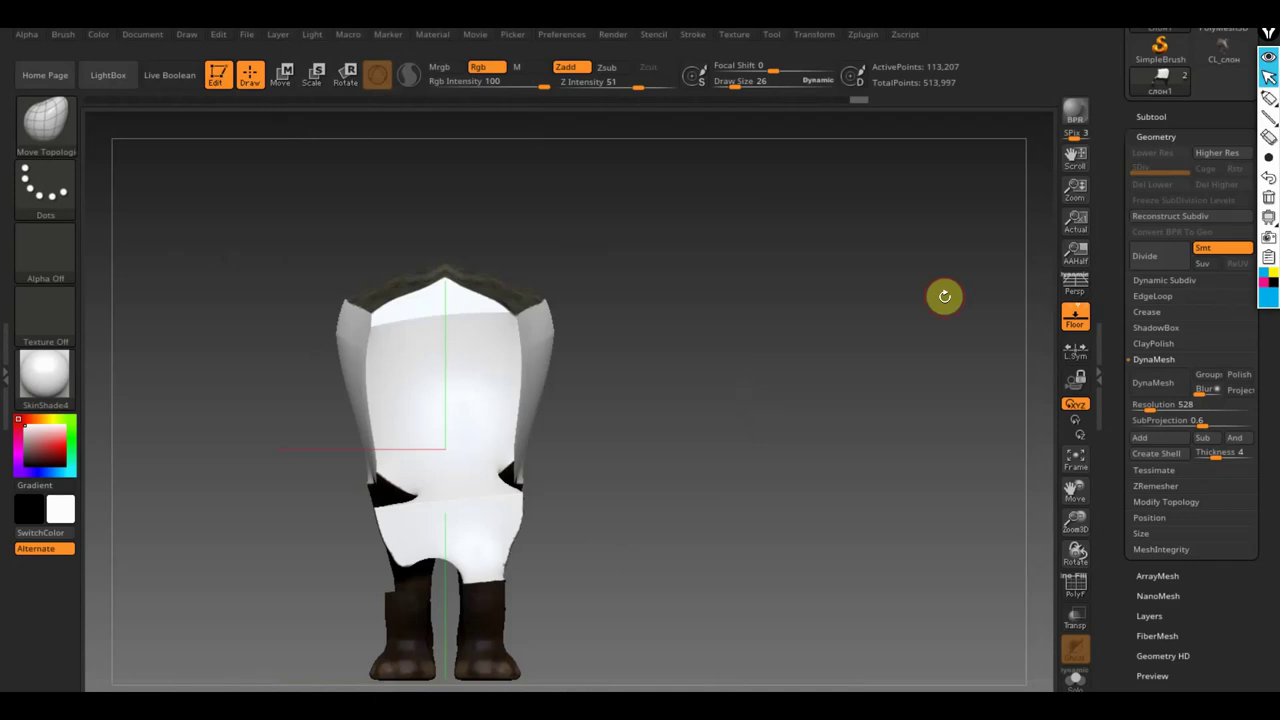
# Scale the elephant body much wider with the Transpose gizmo and tilt it slightly.
pyautogui.click(284, 76)
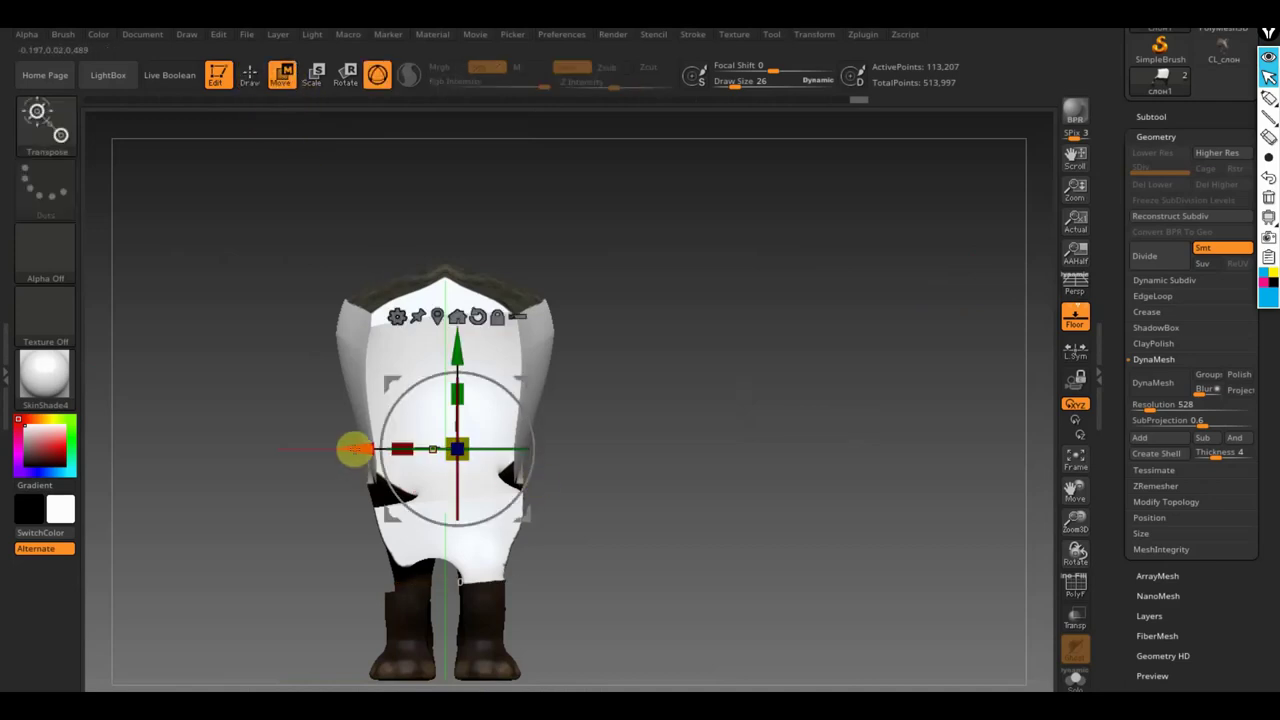
pyautogui.moveTo(352, 449)
pyautogui.mouseDown()
pyautogui.moveTo(324, 449)
pyautogui.moveTo(523, 431)
pyautogui.moveTo(425, 444)
pyautogui.moveTo(510, 450)
pyautogui.moveTo(634, 280)
pyautogui.mouseUp()
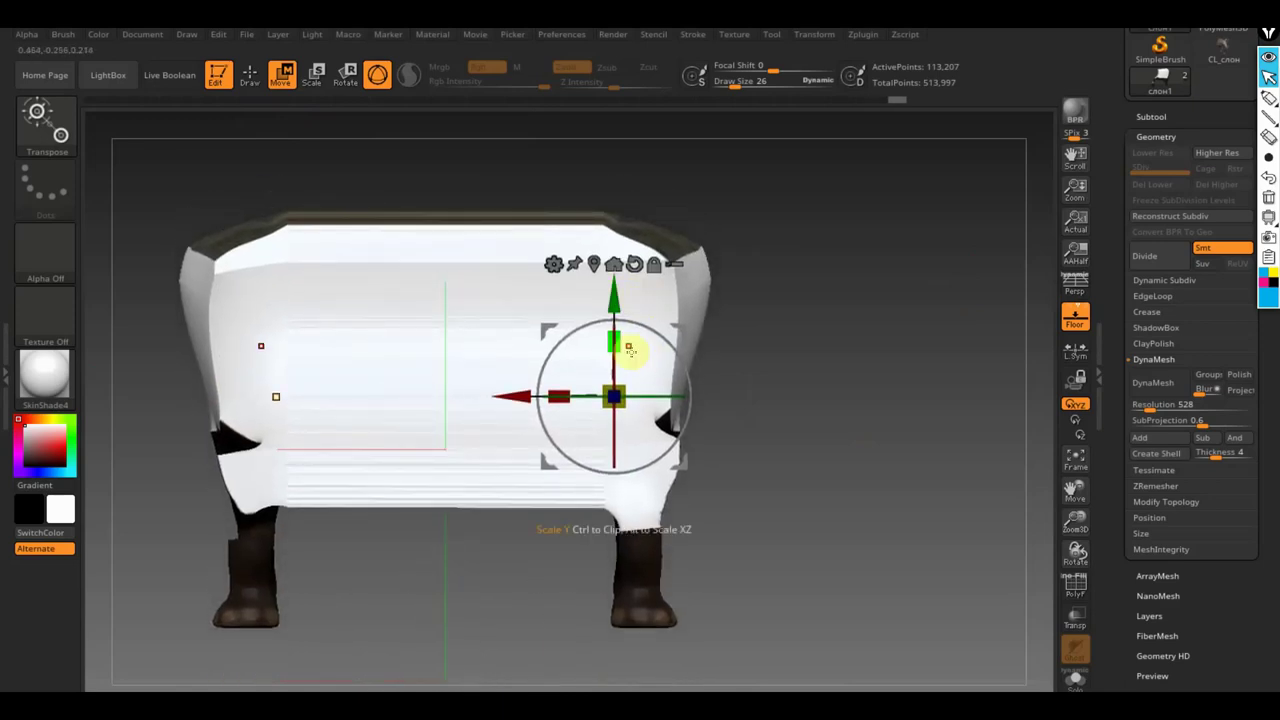
pyautogui.moveTo(623, 340)
pyautogui.mouseDown()
pyautogui.moveTo(651, 337)
pyautogui.moveTo(680, 363)
pyautogui.moveTo(666, 337)
pyautogui.mouseUp()
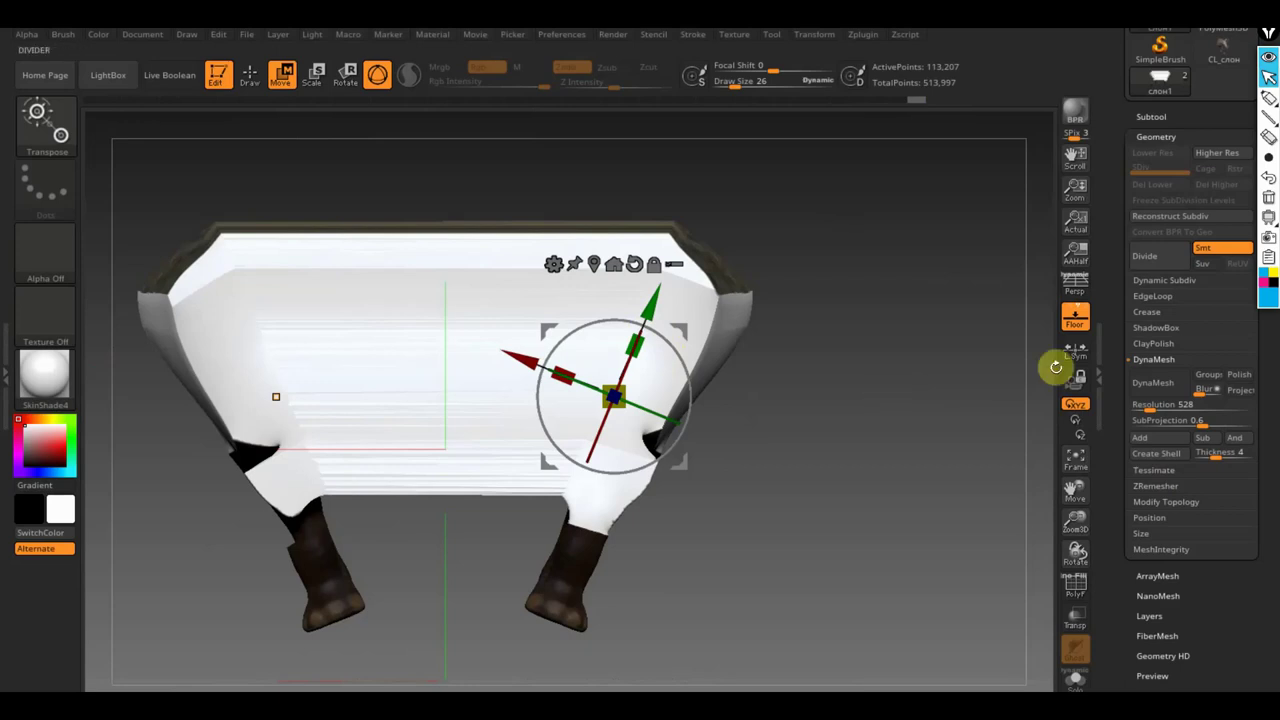
pyautogui.moveTo(1268, 628); pyautogui.dragTo(1271, 510)
pyautogui.scroll(1, 1271, 510)
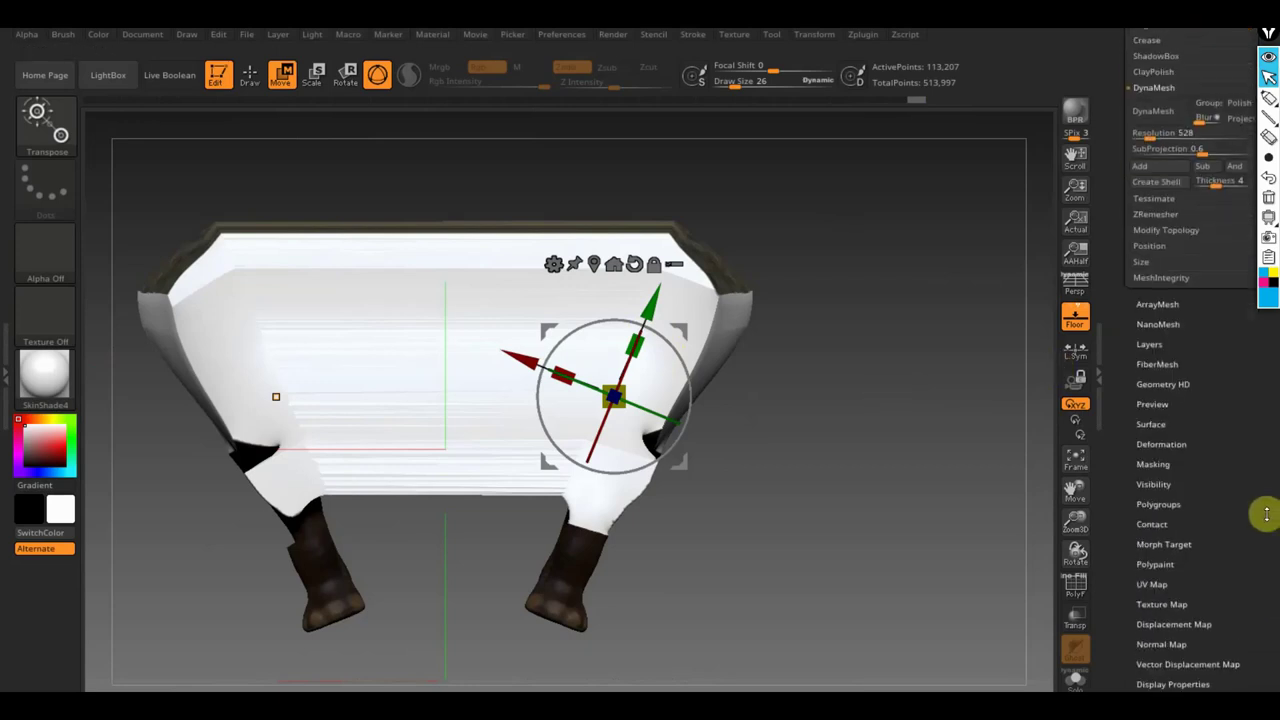
pyautogui.scroll(4, 1240, 600)
pyautogui.scroll(3, 1273, 548)
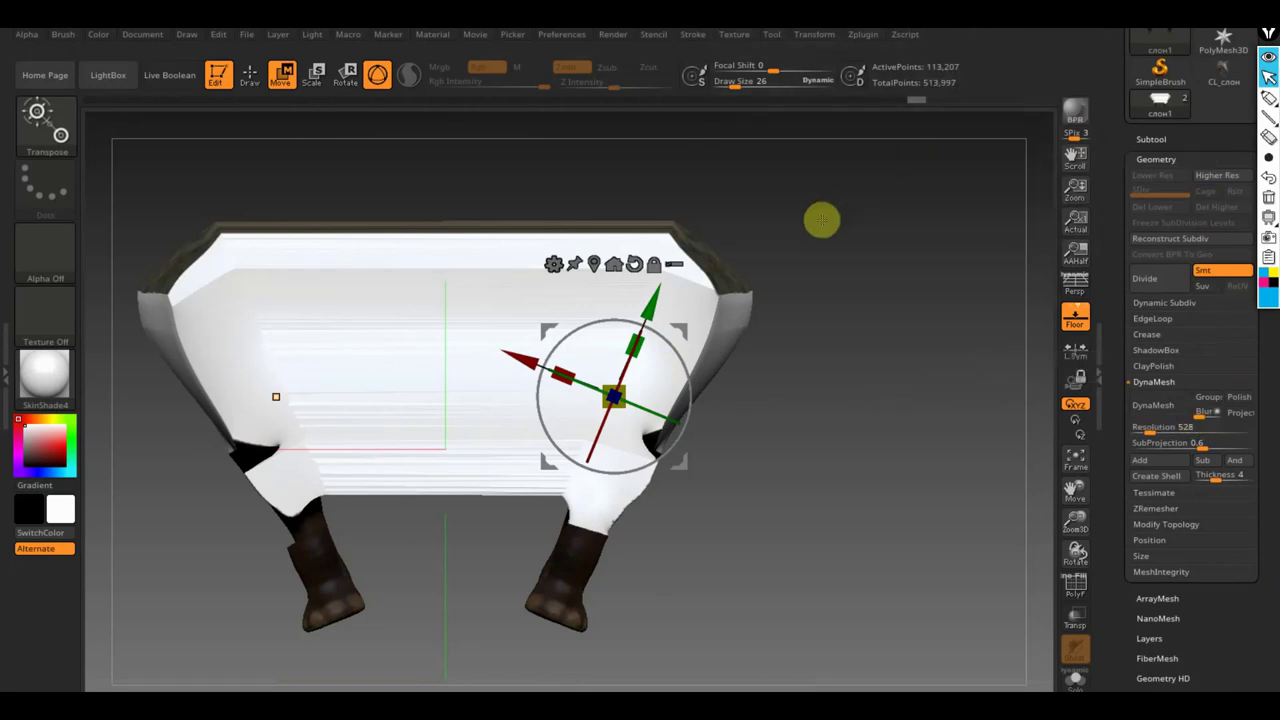
# Set the texture to Texture Off and expand the Subtool list in the Tool palette.
pyautogui.click(735, 36)
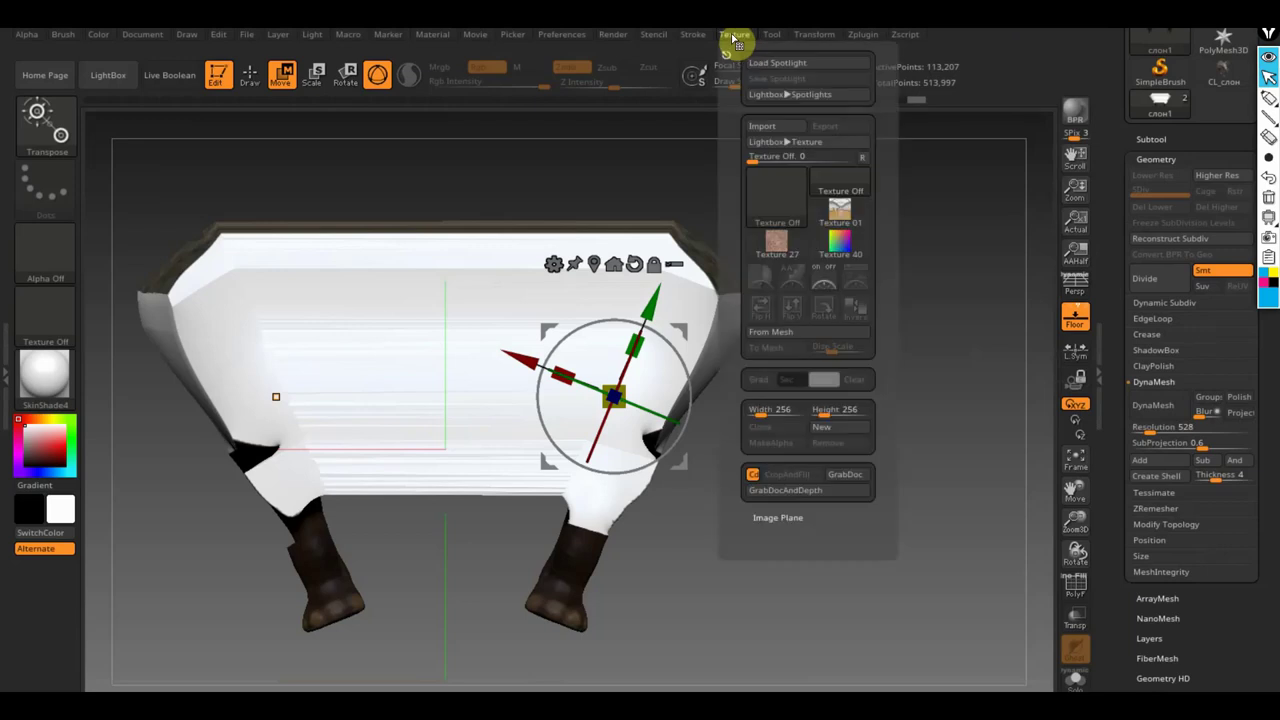
pyautogui.click(812, 178)
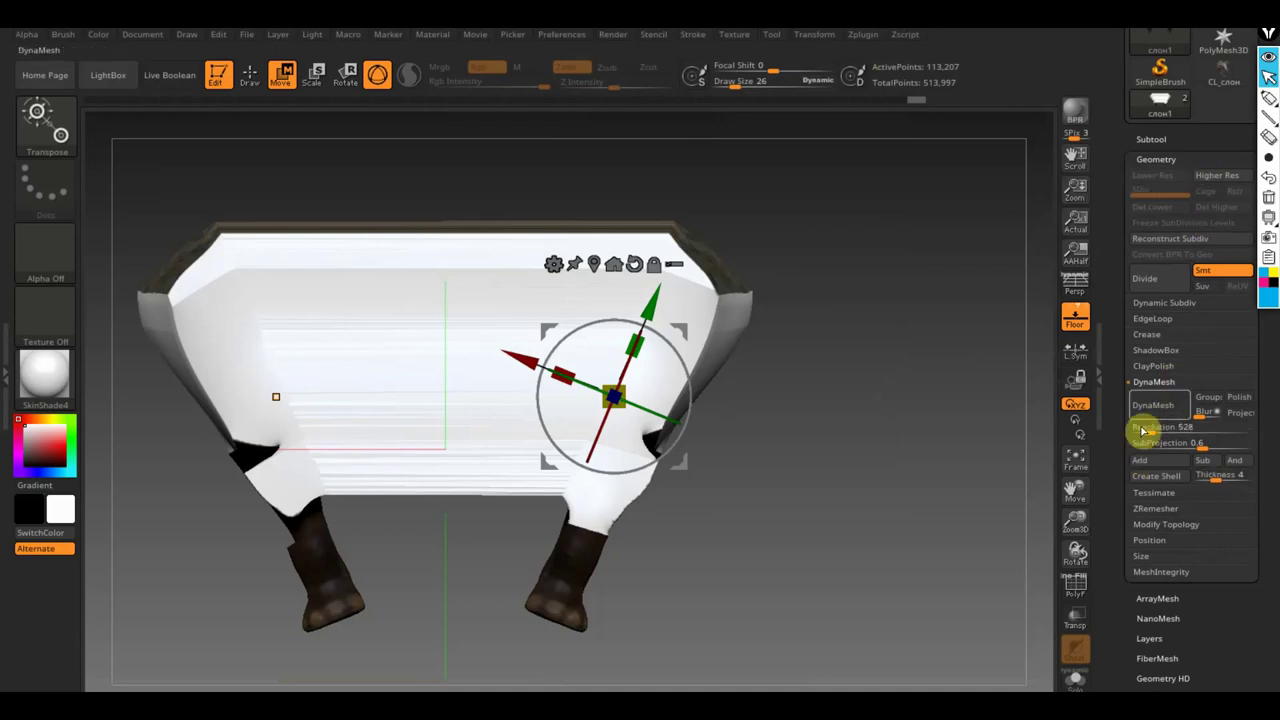
pyautogui.click(1152, 139)
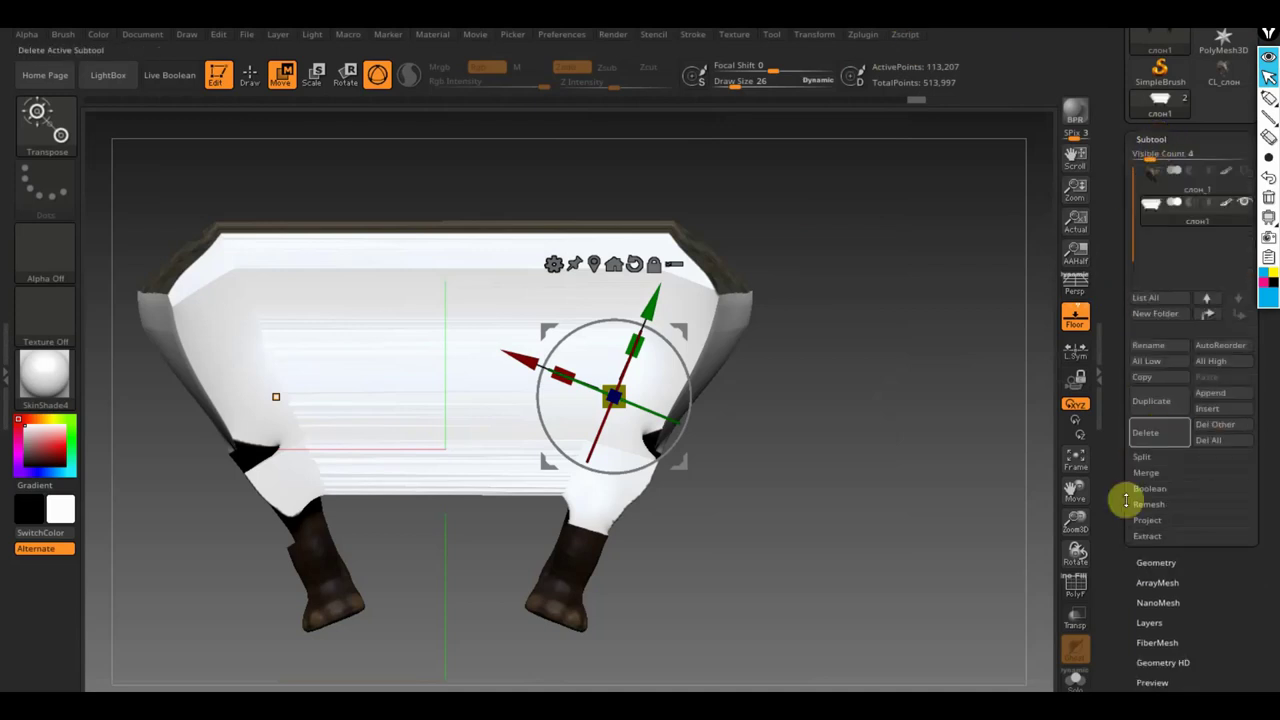
# Under Subtool > Project, select the elephant then the white body and run ProjectAll.
pyautogui.click(1158, 520)
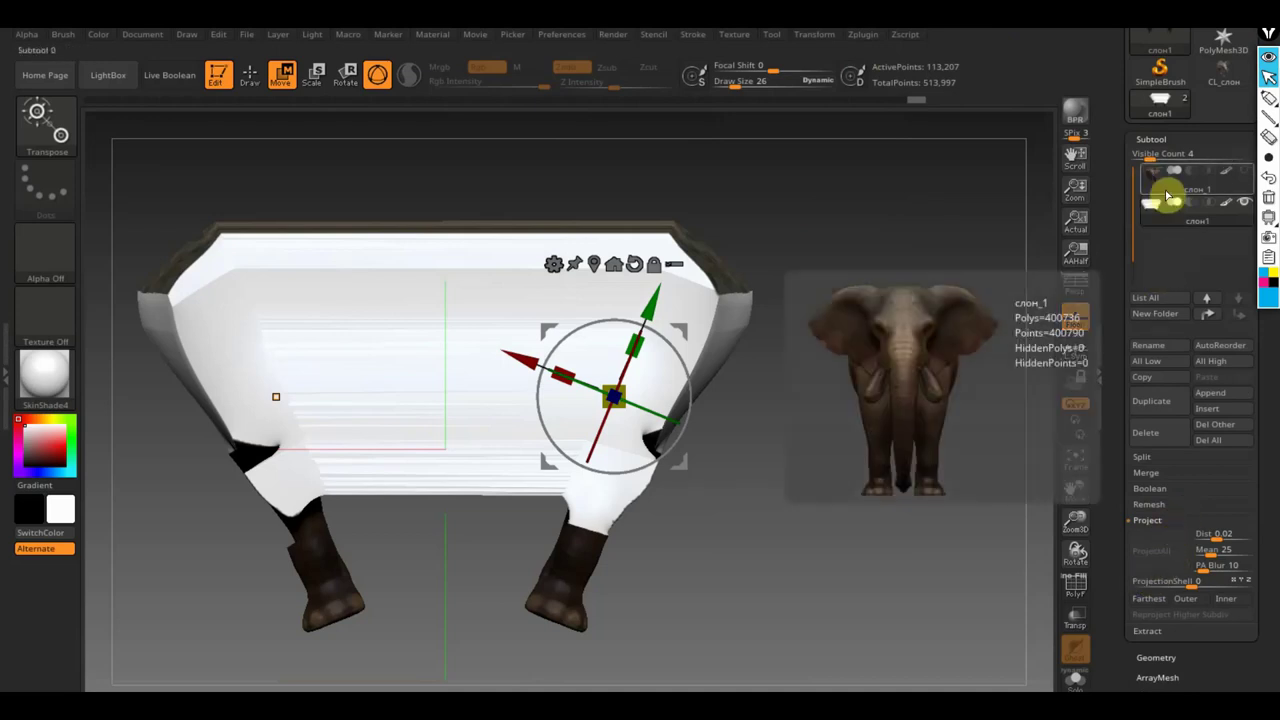
pyautogui.moveTo(1190, 180)
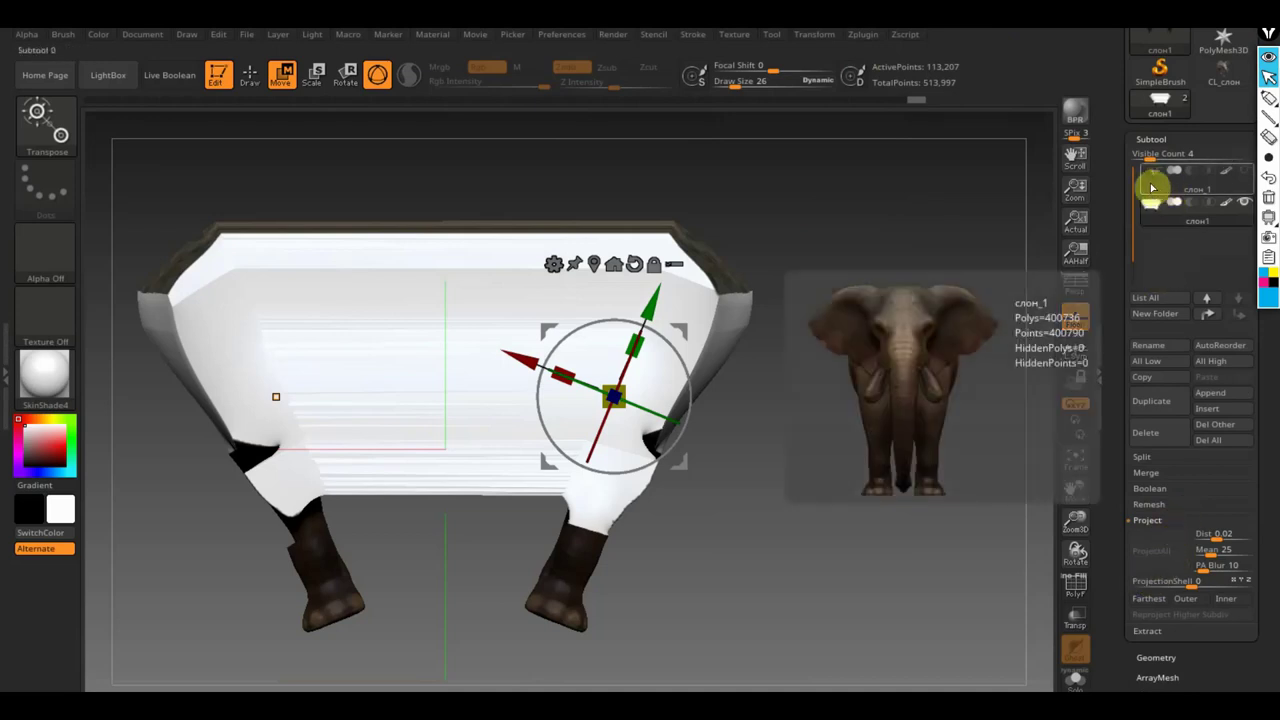
pyautogui.click(1150, 184)
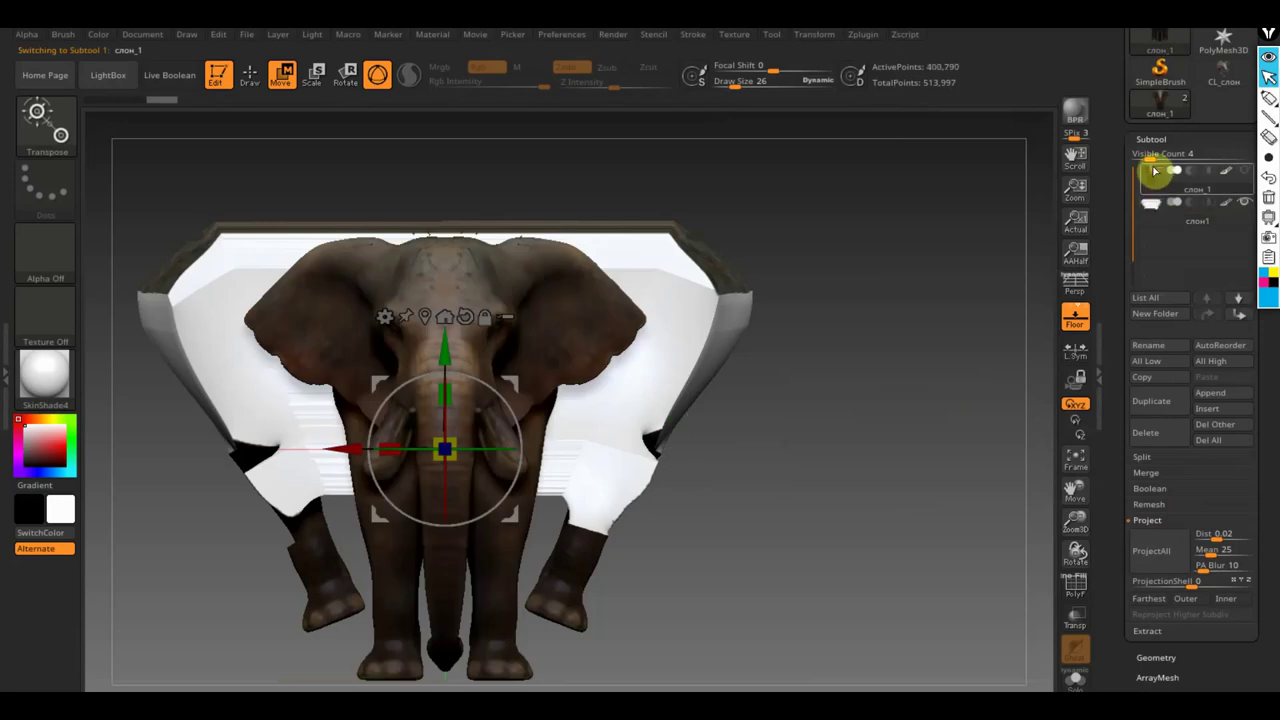
pyautogui.click(1158, 225)
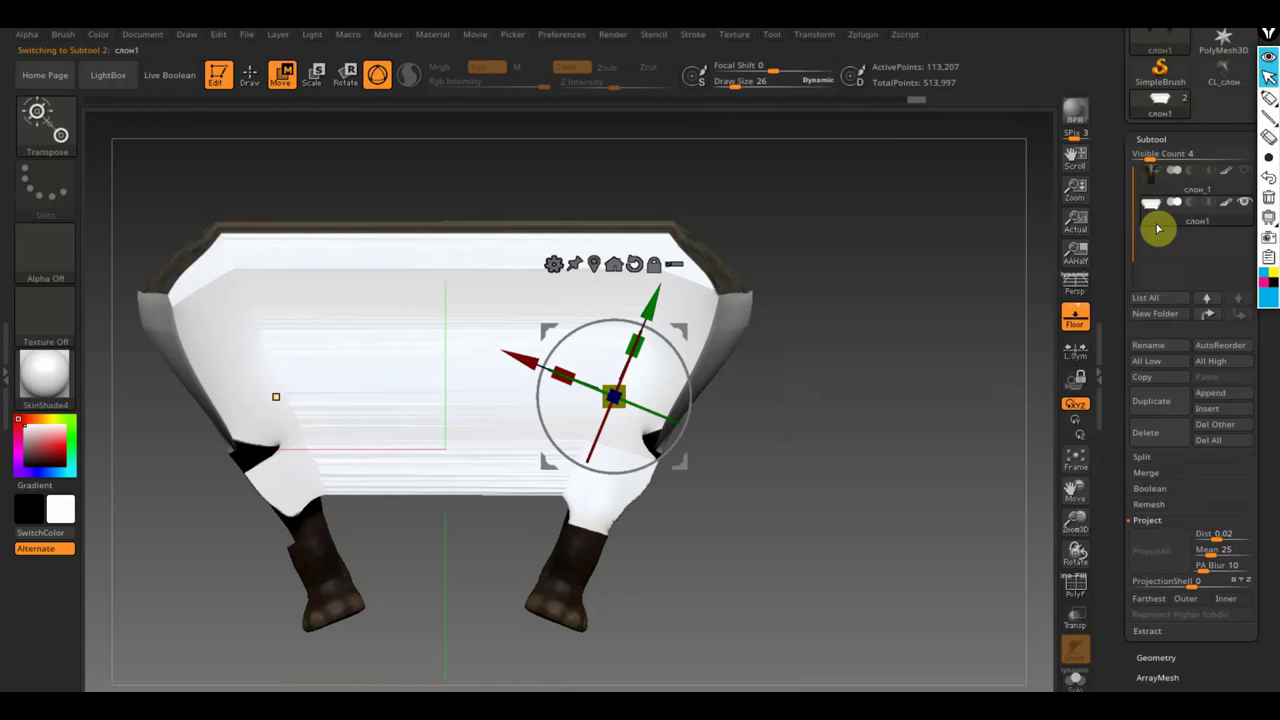
pyautogui.click(1150, 551)
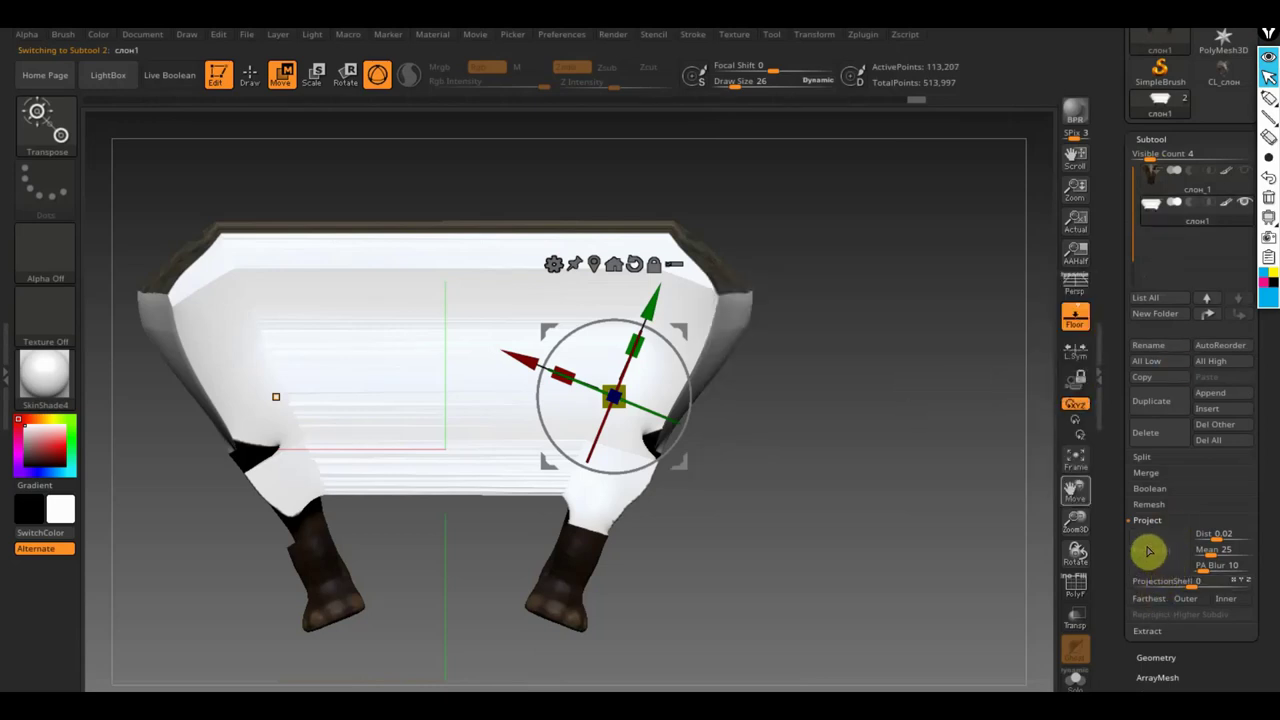
pyautogui.click(864, 36)
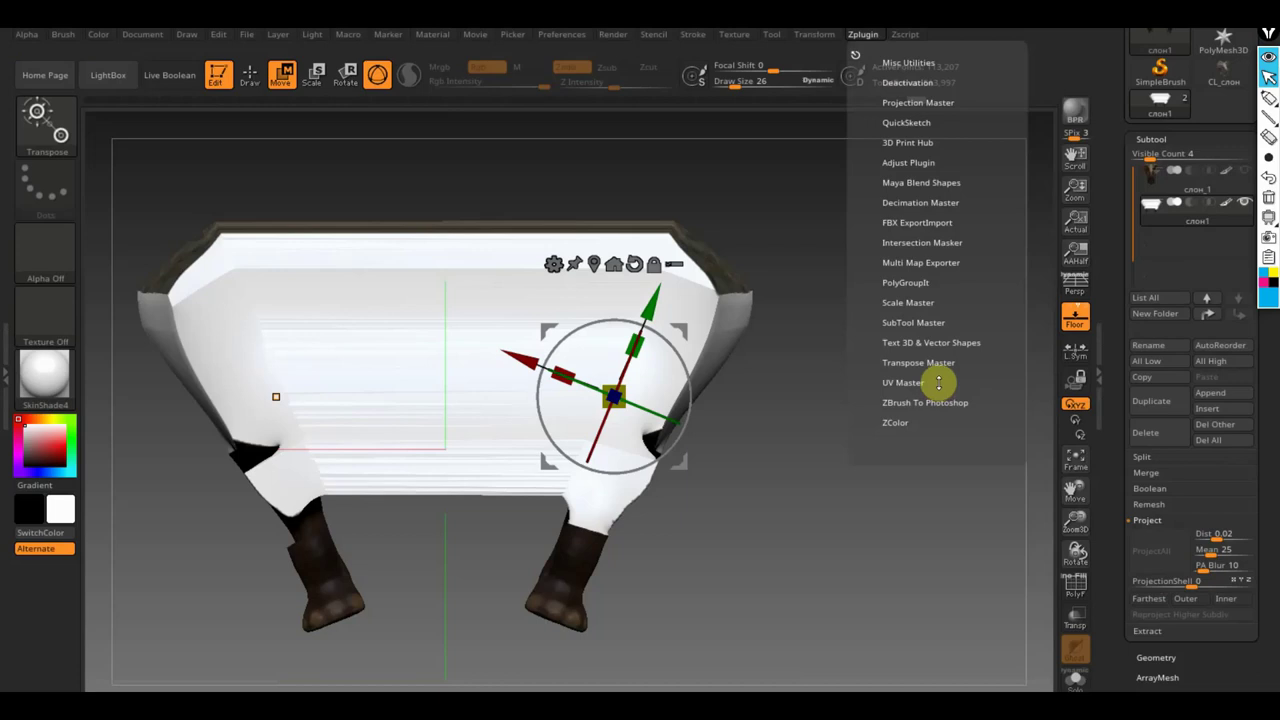
# Expand Texture Map > Create for the body, then view UV Master's Unwrap options in Zplugin.
pyautogui.scroll(-5, 1268, 520)
pyautogui.scroll(-5, 1268, 440)
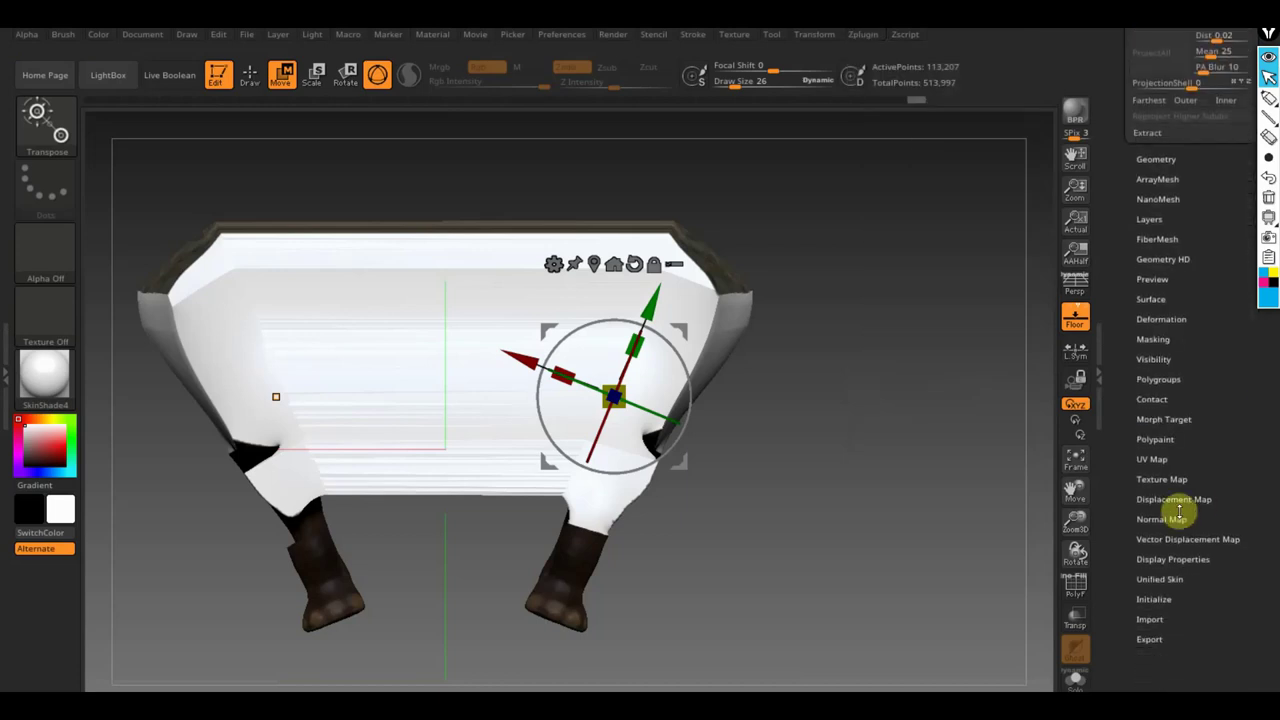
pyautogui.scroll(-5, 1175, 495)
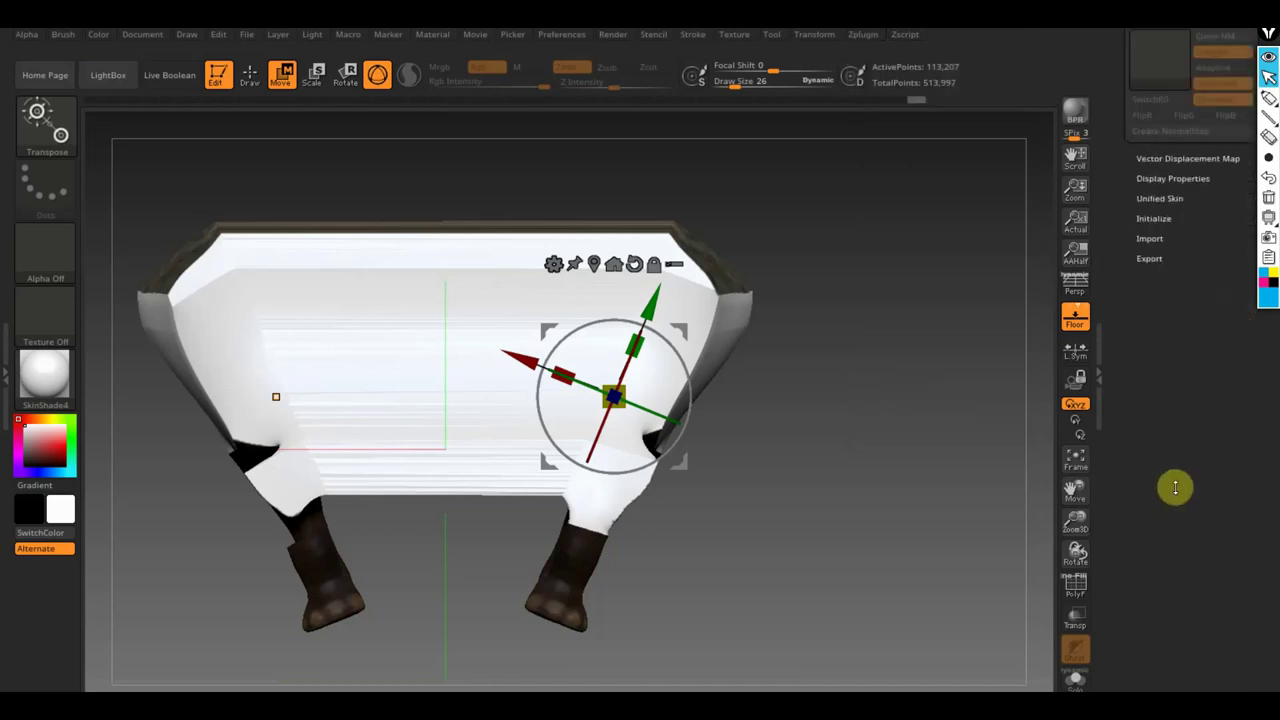
pyautogui.scroll(5, 1175, 487)
pyautogui.click(1178, 374)
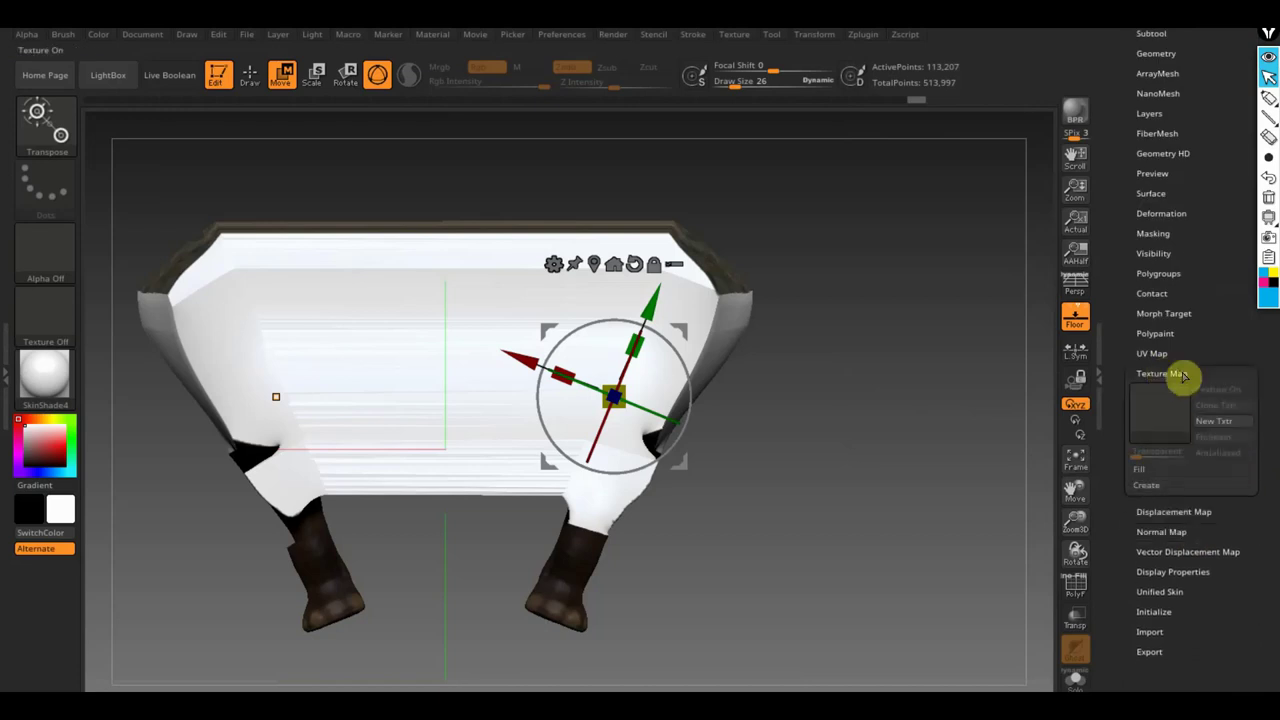
pyautogui.click(1160, 488)
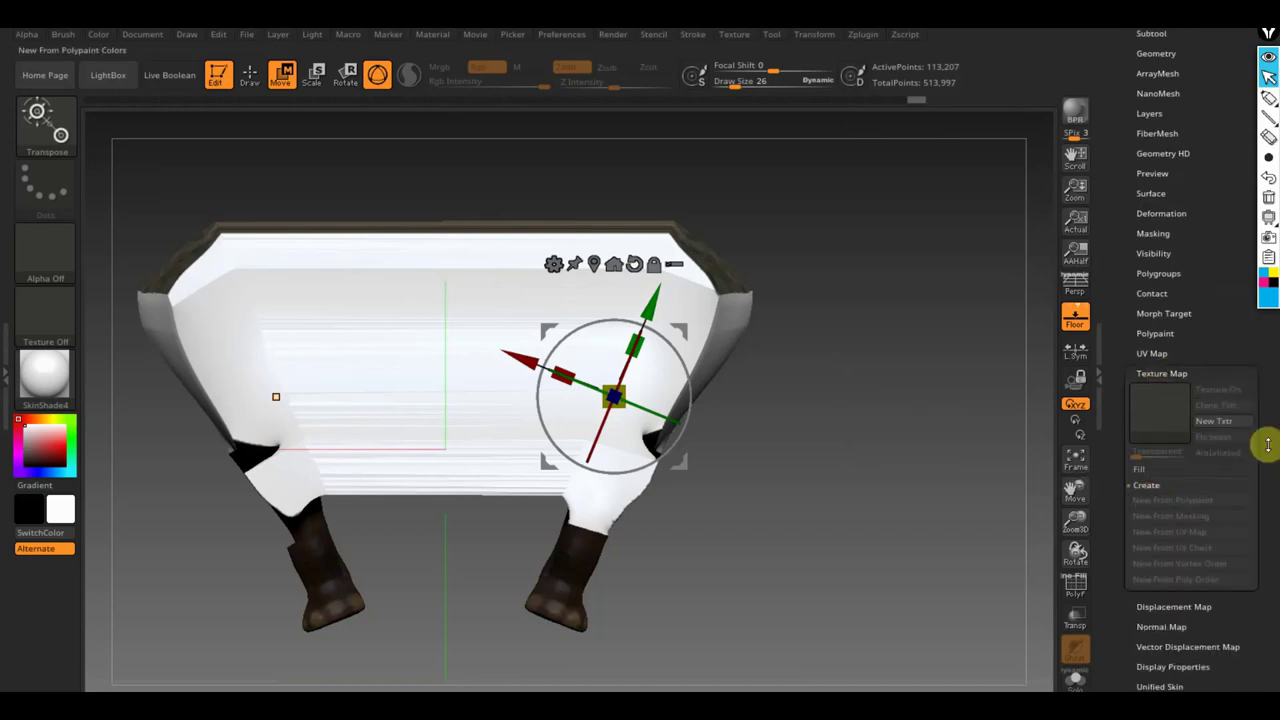
pyautogui.scroll(5, 1214, 447)
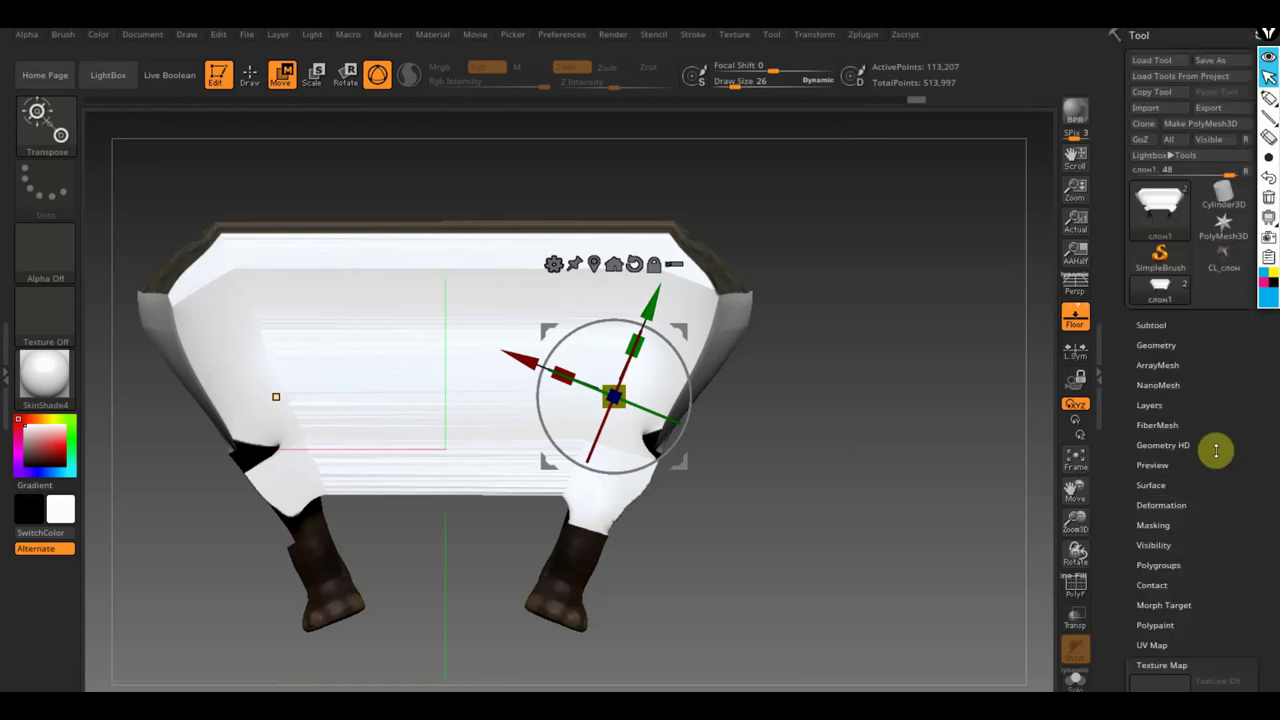
pyautogui.click(866, 36)
pyautogui.click(903, 383)
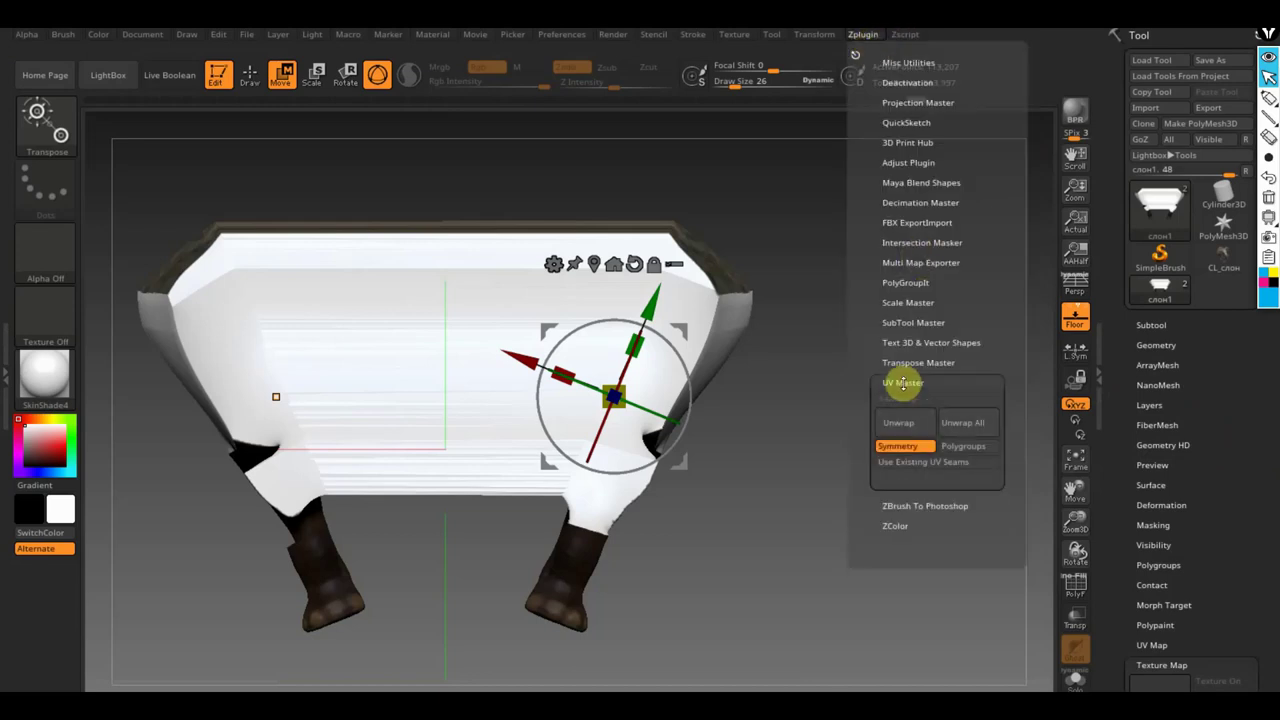
pyautogui.moveTo(1014, 380); pyautogui.dragTo(1029, 303)
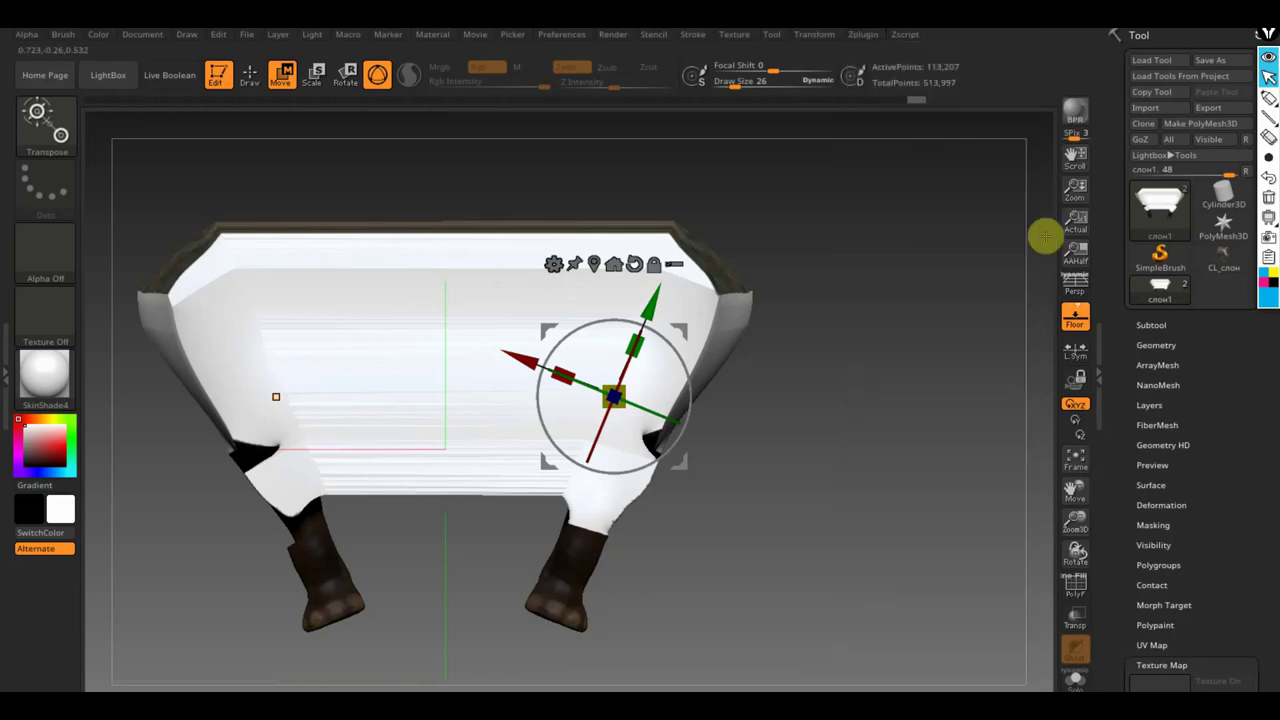
pyautogui.moveTo(811, 349); pyautogui.dragTo(771, 337)
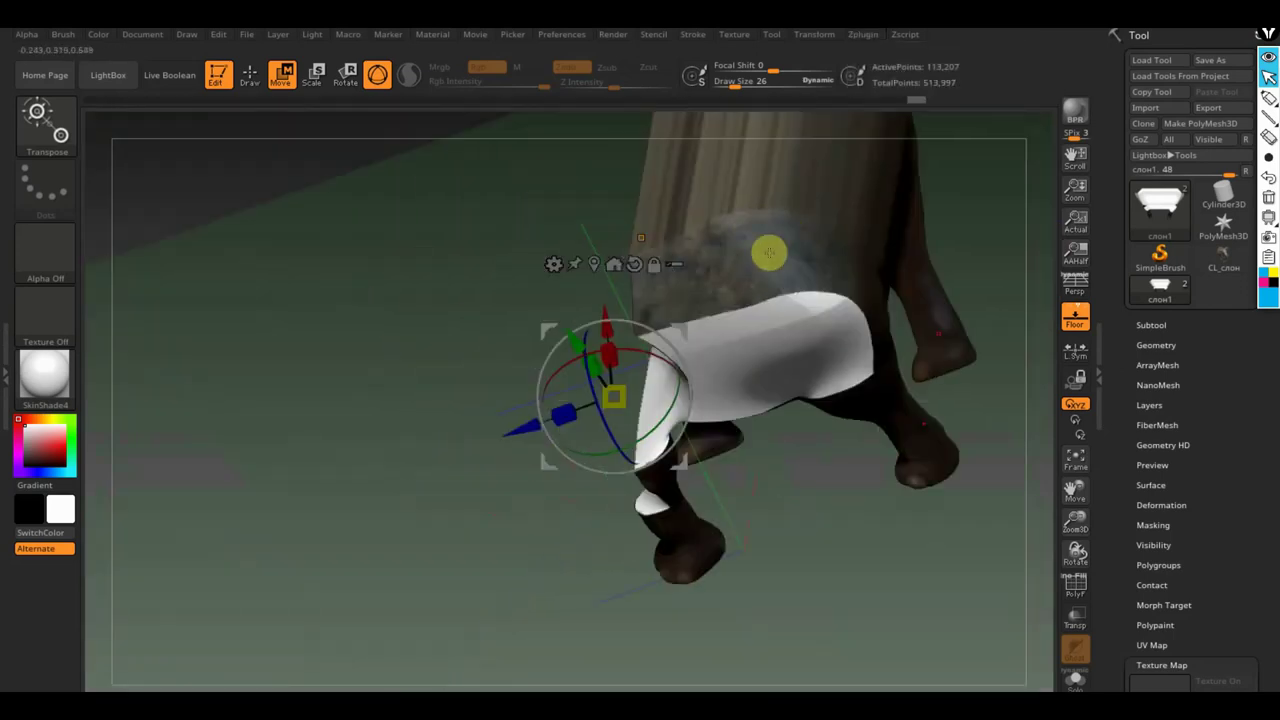
pyautogui.moveTo(1000, 226)
pyautogui.keyDown('shift'); pyautogui.mouseDown()
pyautogui.moveTo(857, 427)
pyautogui.moveTo(906, 429)
pyautogui.mouseUp(); pyautogui.keyUp('shift')
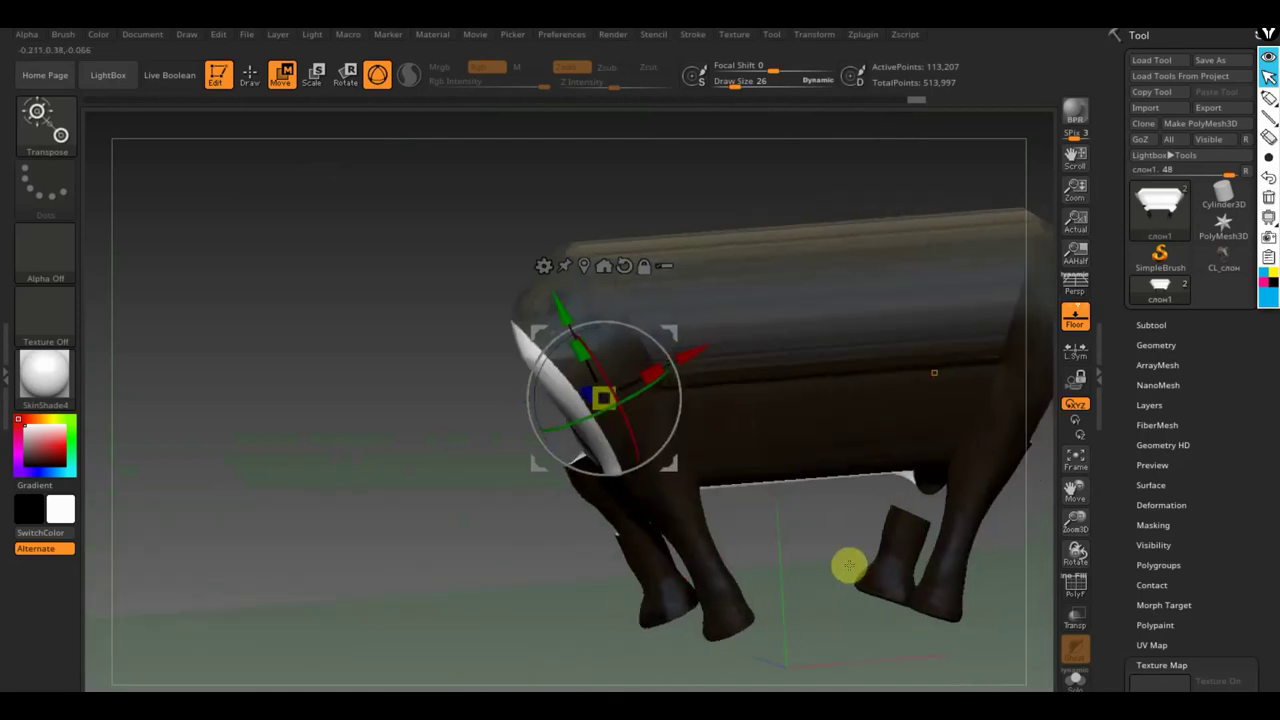
pyautogui.keyDown('alt'); pyautogui.moveTo(850, 568); pyautogui.dragTo(669, 523); pyautogui.keyUp('alt')
pyautogui.moveTo(860, 490)
pyautogui.mouseDown()
pyautogui.moveTo(964, 525)
pyautogui.moveTo(971, 489)
pyautogui.moveTo(951, 477)
pyautogui.moveTo(1001, 478)
pyautogui.moveTo(894, 457)
pyautogui.moveTo(900, 471)
pyautogui.moveTo(697, 417)
pyautogui.moveTo(922, 450)
pyautogui.moveTo(946, 420)
pyautogui.moveTo(714, 389)
pyautogui.moveTo(1003, 406)
pyautogui.moveTo(928, 405)
pyautogui.mouseUp()
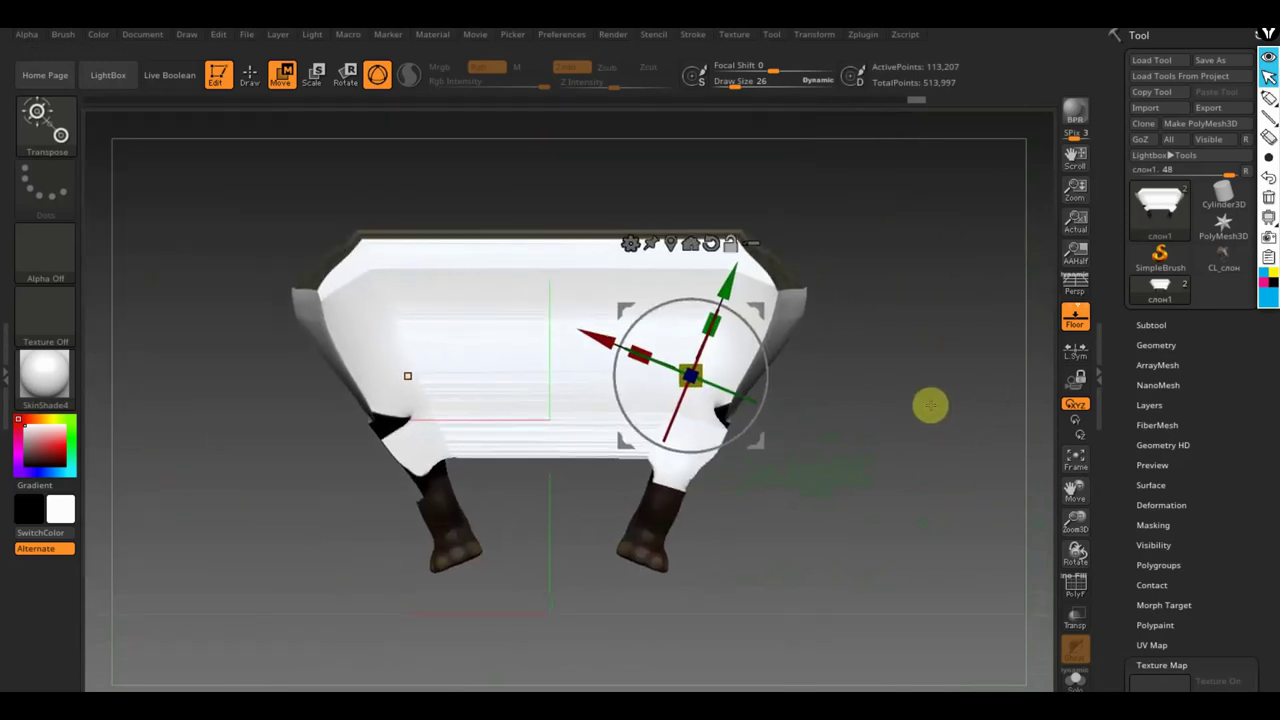